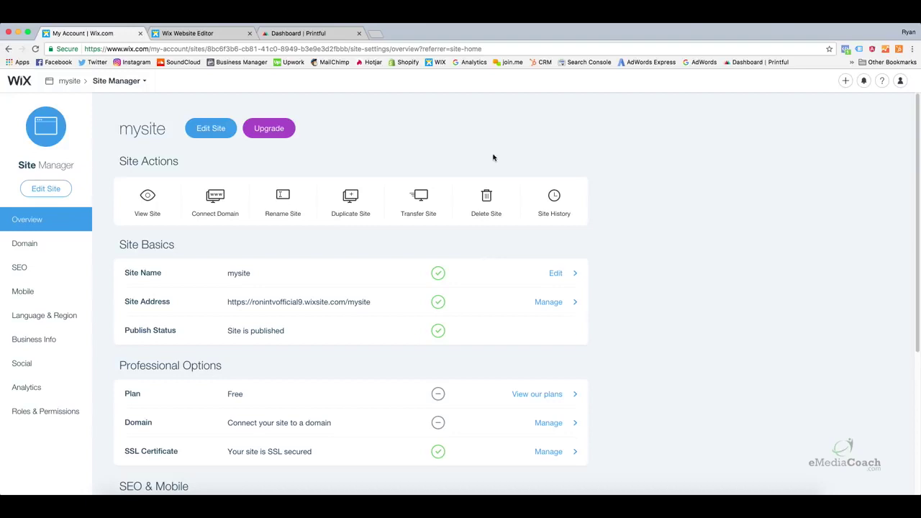
Switch to the Wix Website Editor tab to show the site template's slideshow home page in preview
click(202, 34)
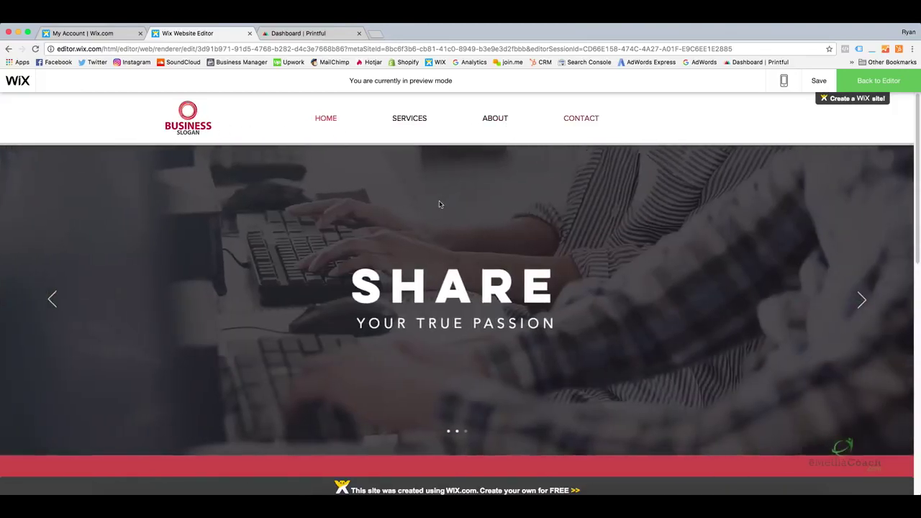
Scroll through the preview's home-page sections, then open the CONTACT page from the top navigation
scroll(438, 201, down, 1)
scroll(420, 208, down, 3)
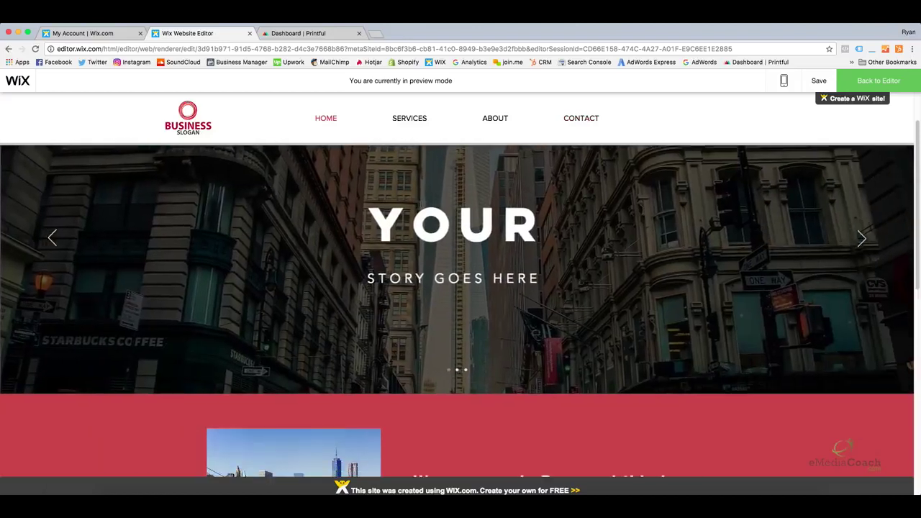
scroll(420, 205, down, 2)
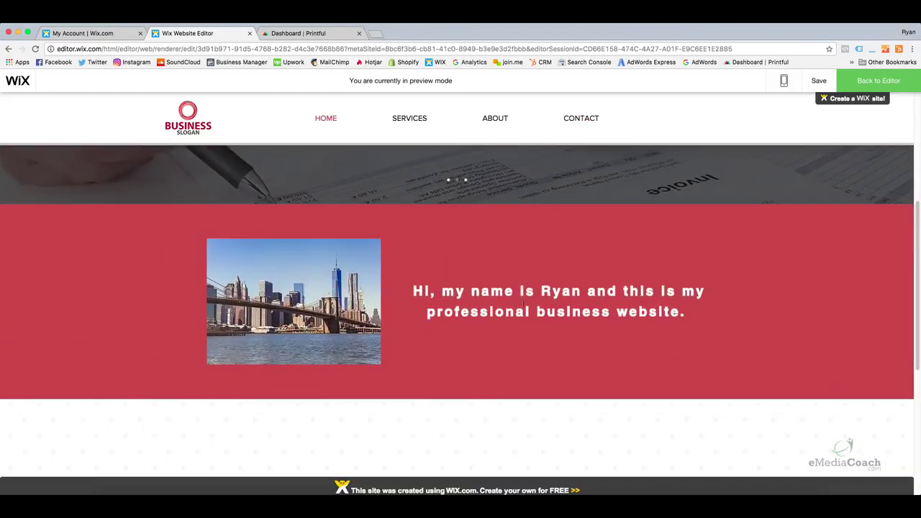
scroll(483, 295, down, 1)
scroll(460, 288, down, 6)
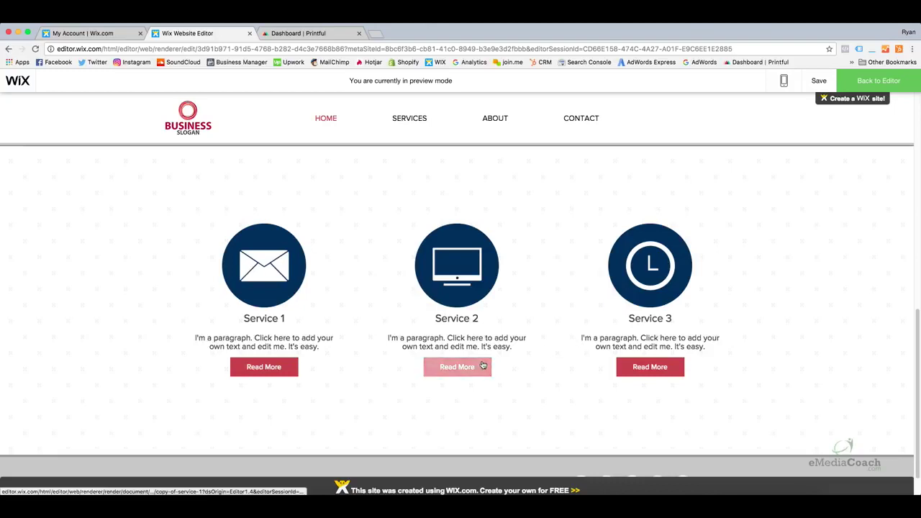
scroll(460, 352, down, 1)
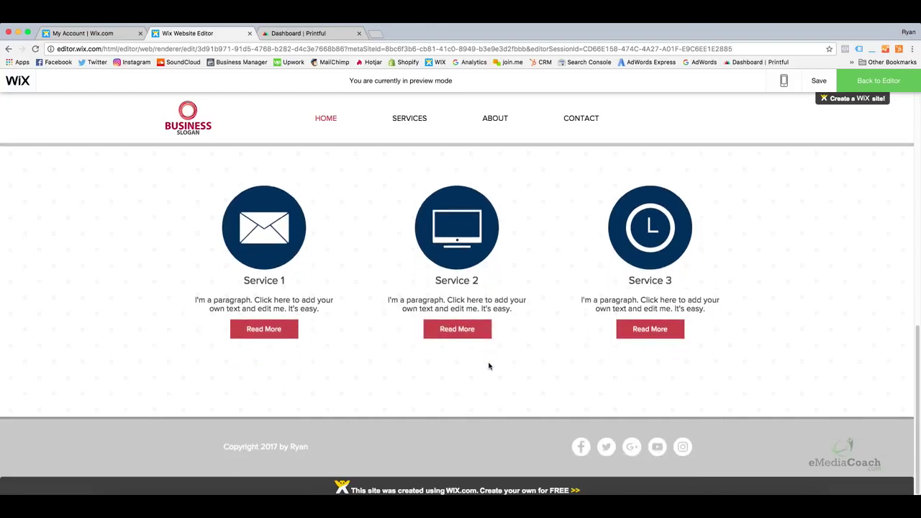
mouse_move(415, 121)
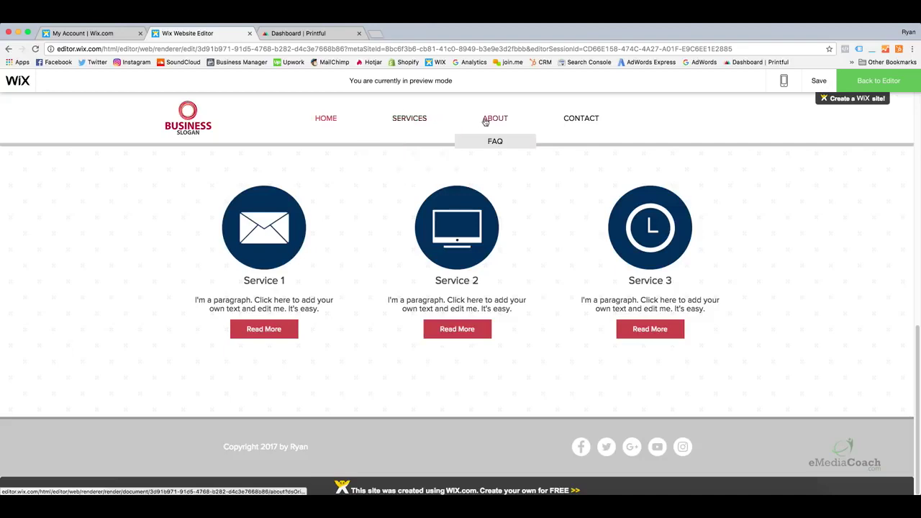
click(578, 121)
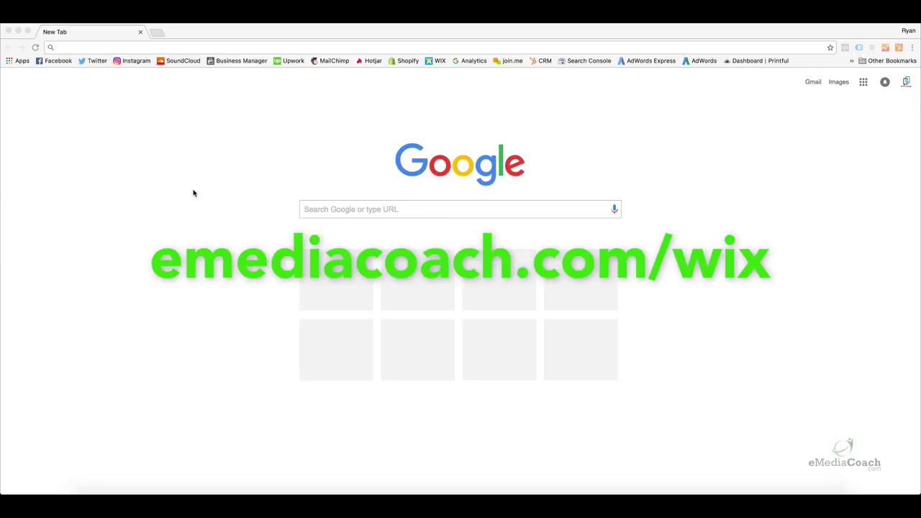
Paste the copied wixstats referral link into the address bar and load it
click(153, 47)
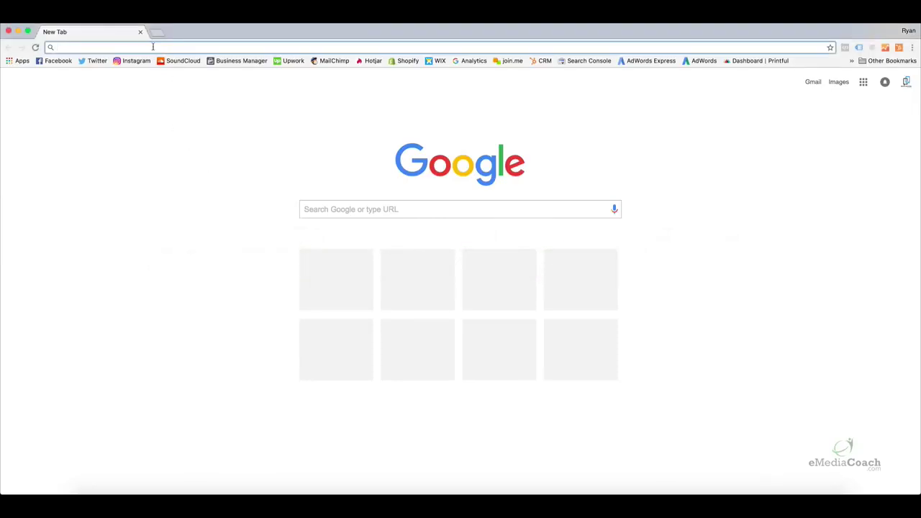
right_click(153, 46)
click(164, 70)
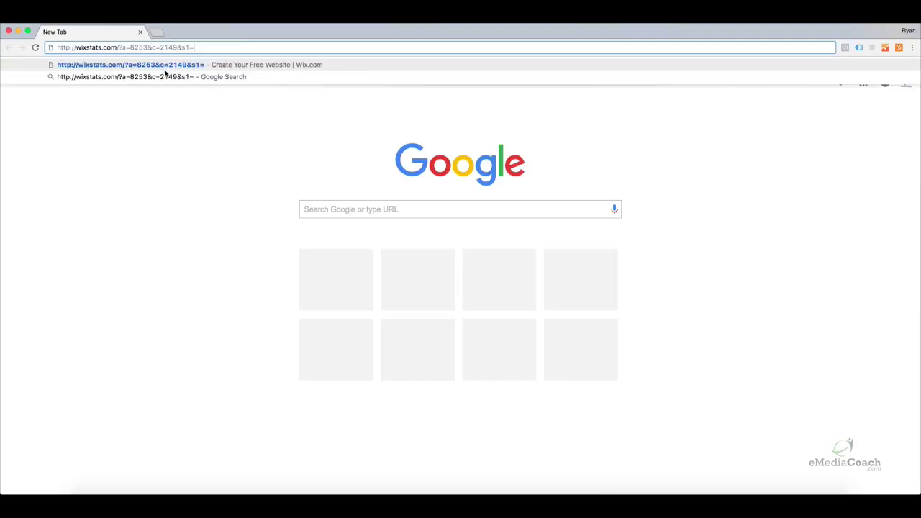
key(Return)
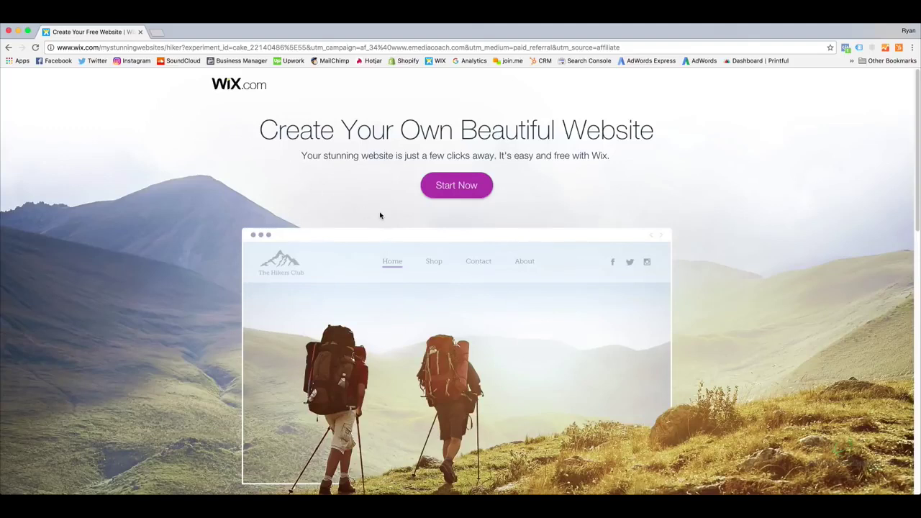
Start a new website, switch to the Sign Up form, and enter the account e-mail address
click(469, 188)
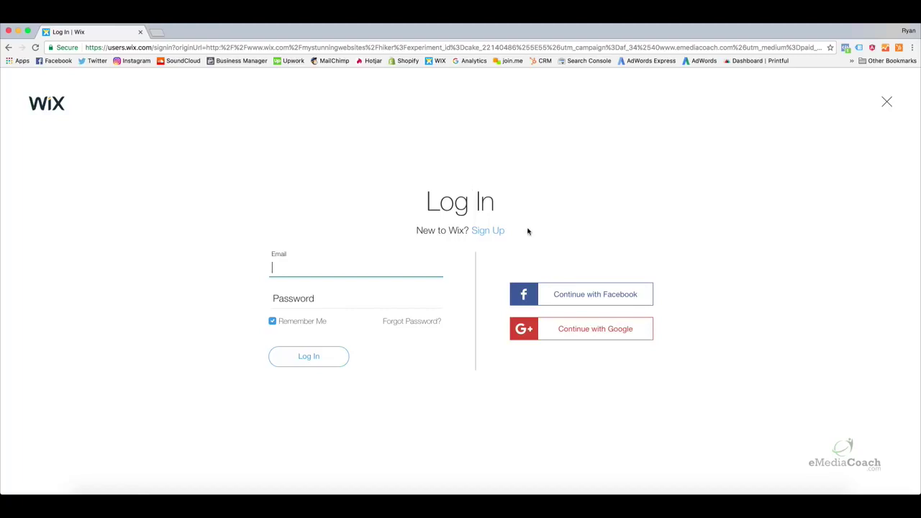
click(499, 232)
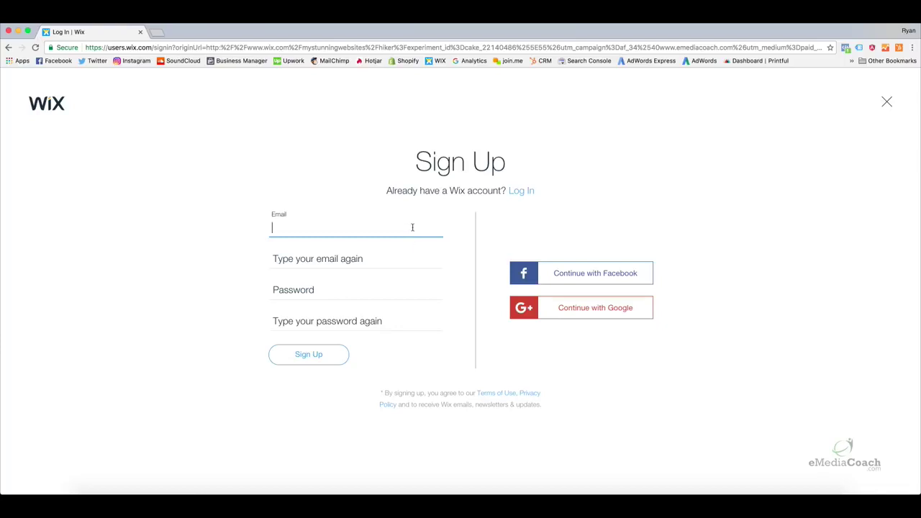
click(387, 229)
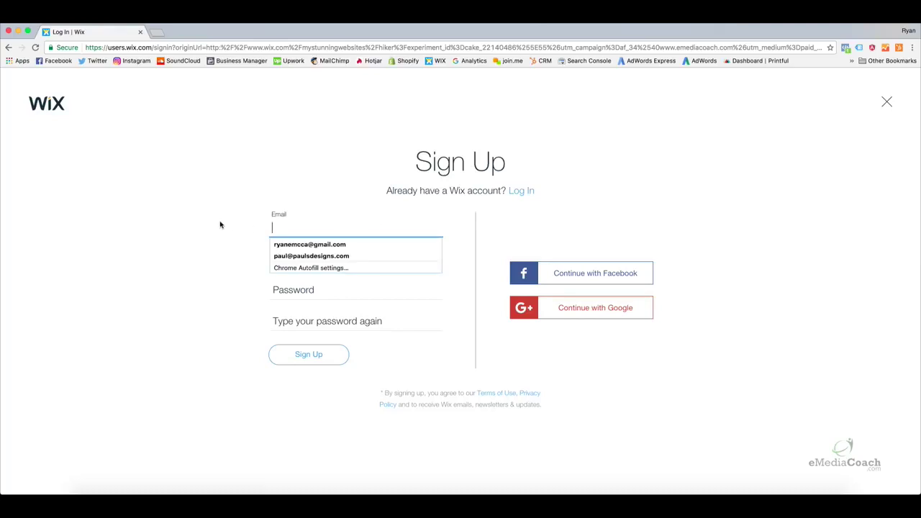
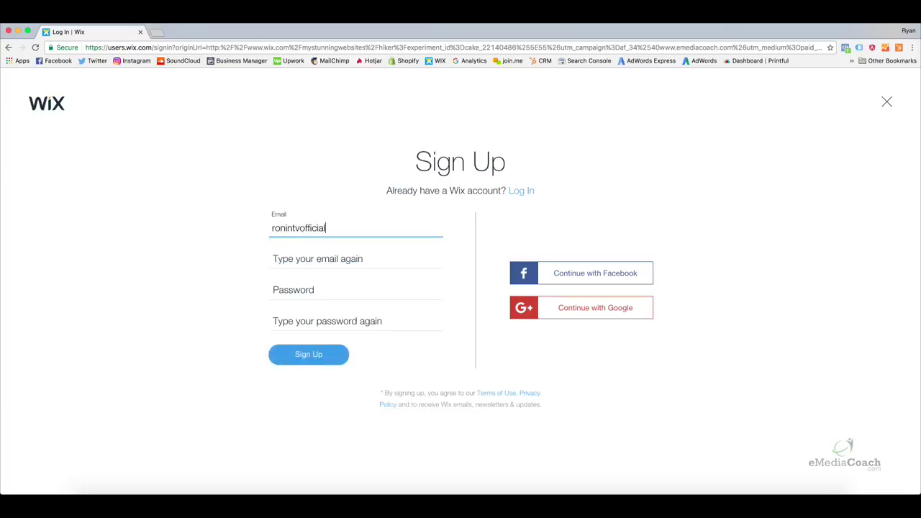
Confirm the e-mail address, enter and repeat the account password, and submit the sign-up
click(272, 259)
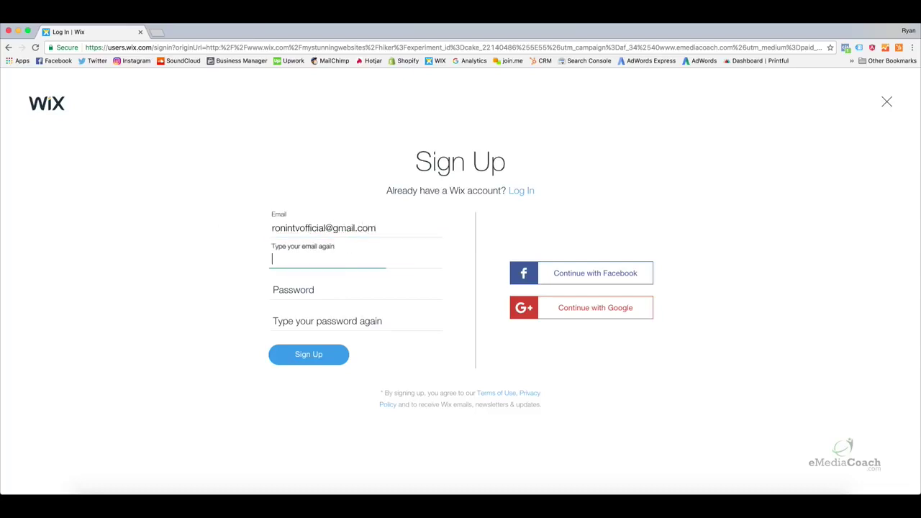
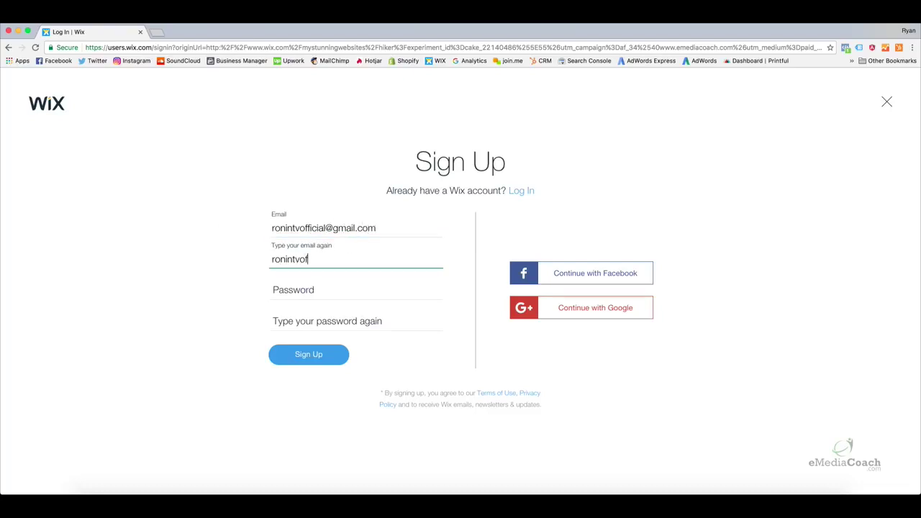
key(Tab)
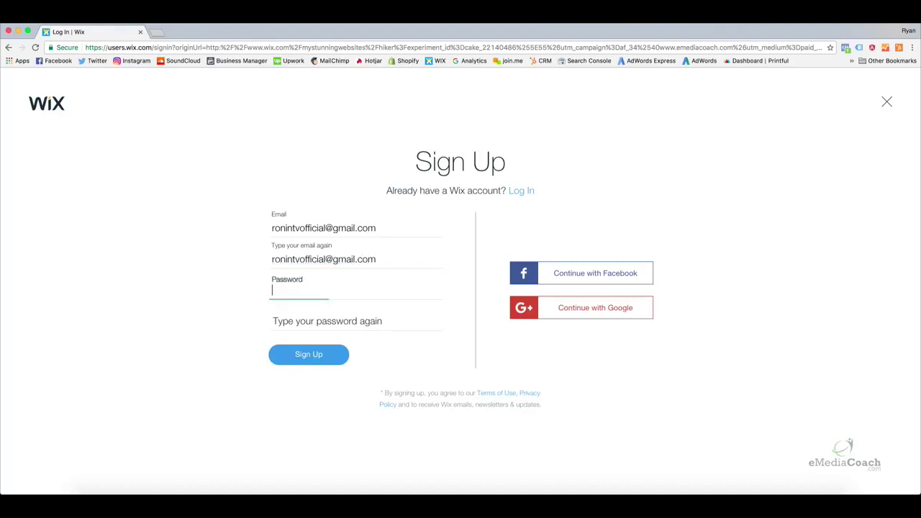
text(••••••••)
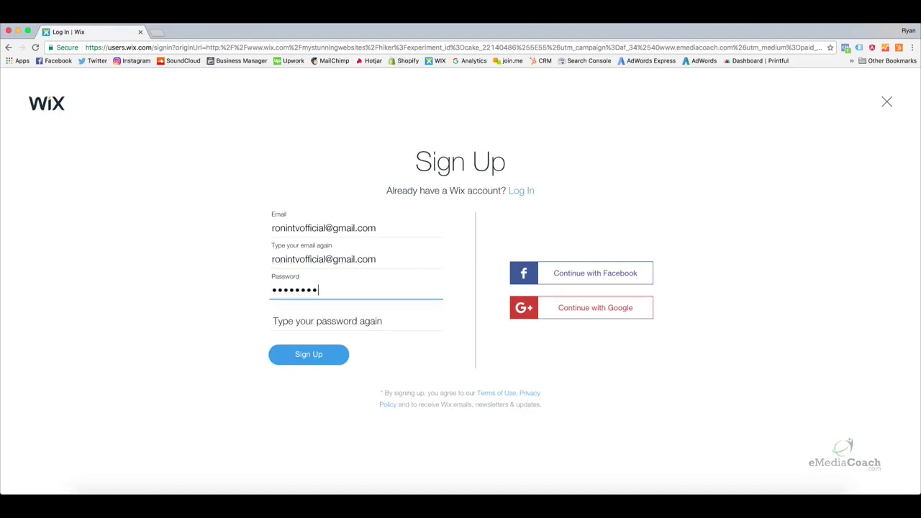
key(Tab)
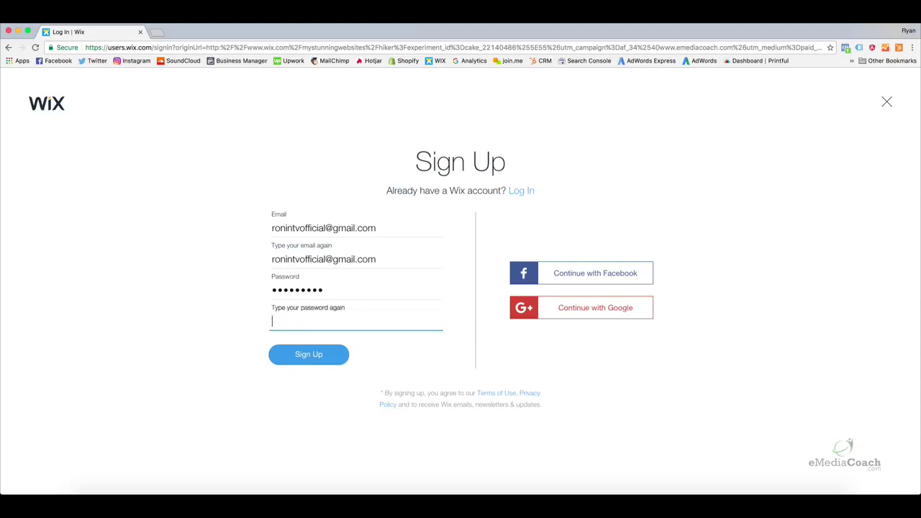
text(•••••••••)
click(287, 356)
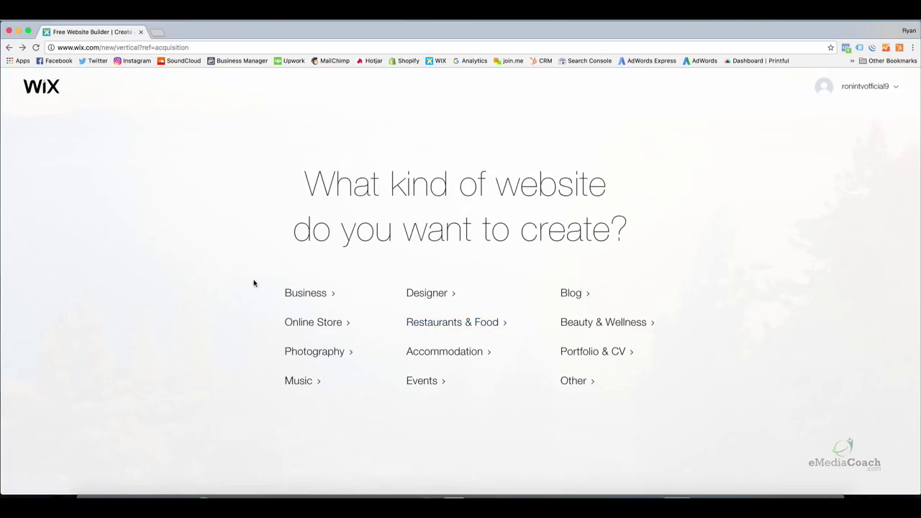
Pick Business as the website type to open the Business template gallery
click(307, 294)
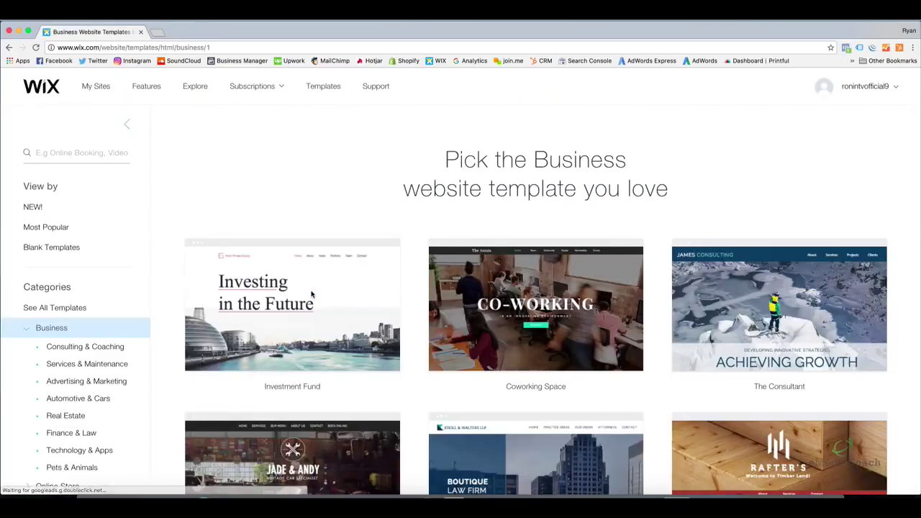
mouse_move(257, 247)
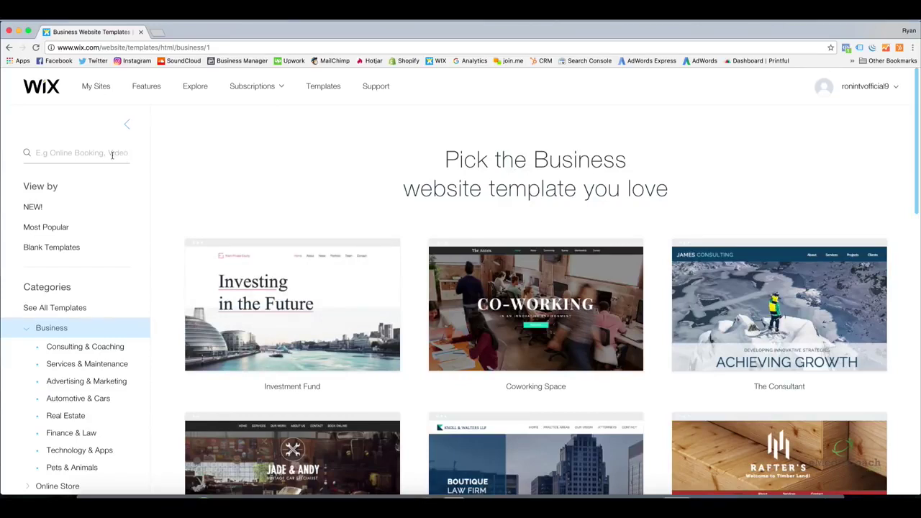
Search the Wix templates for 'dance'
click(113, 153)
text(dance)
key(Return)
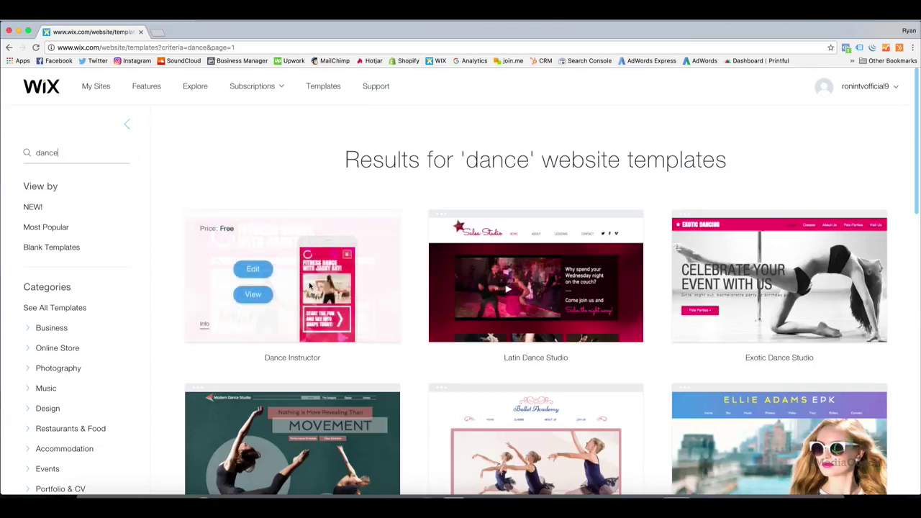
Toggle the template filters off and on, then choose the Business category from the sidebar
mouse_move(523, 307)
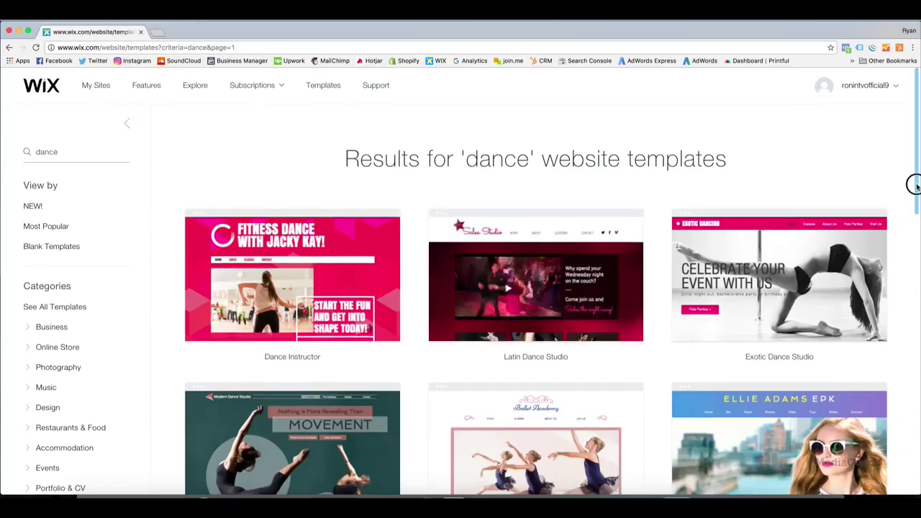
mouse_move(915, 182)
mouse_down()
mouse_move(917, 365)
mouse_move(915, 168)
mouse_up()
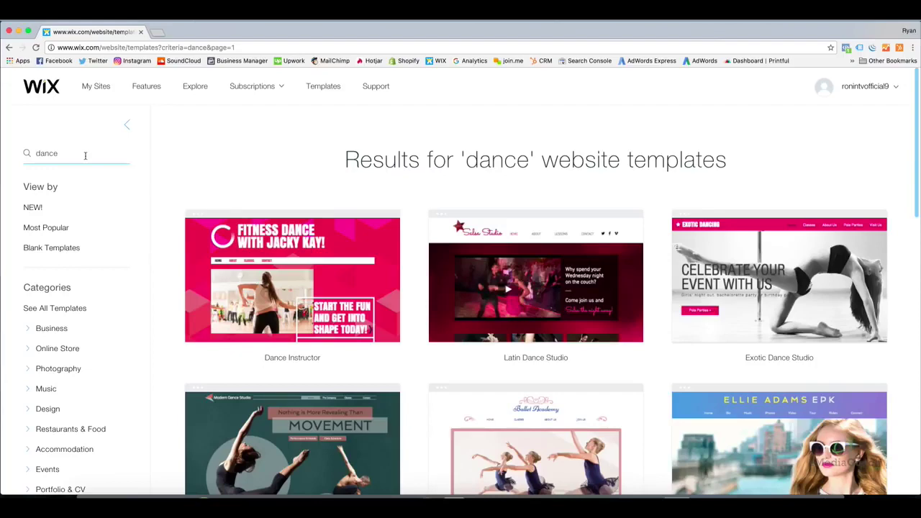
click(127, 127)
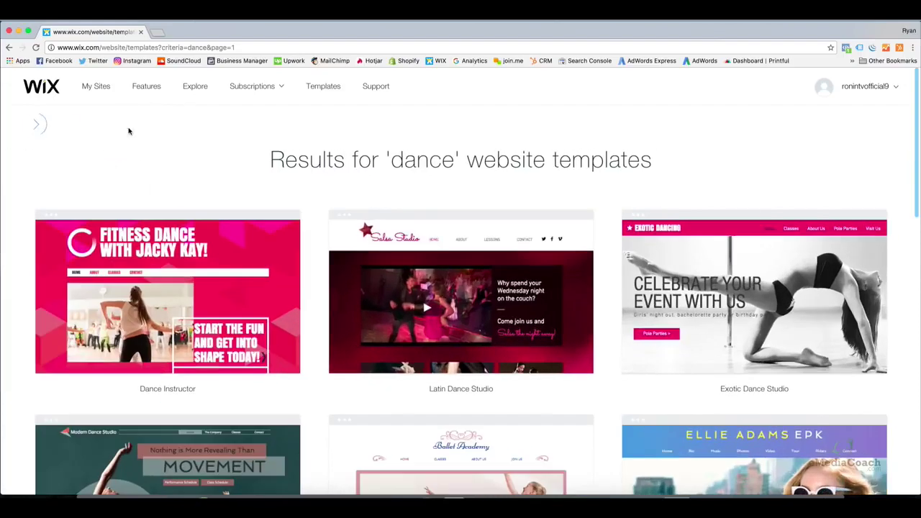
click(33, 128)
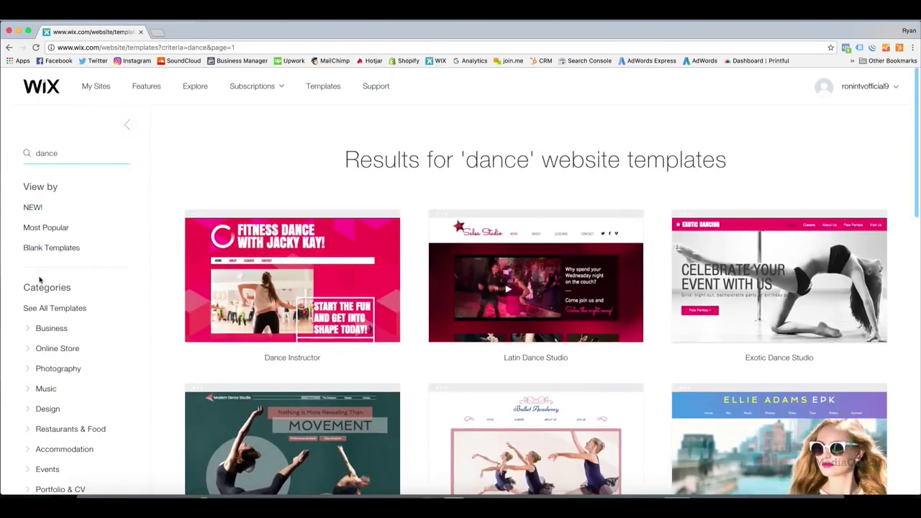
click(45, 329)
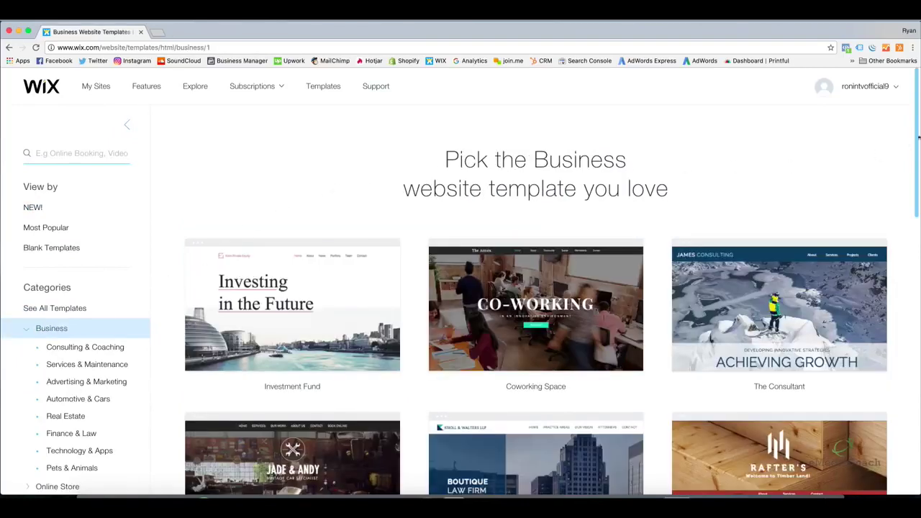
Open the Investment Fund template's preview from the Business templates list
drag(917, 135, 918, 158)
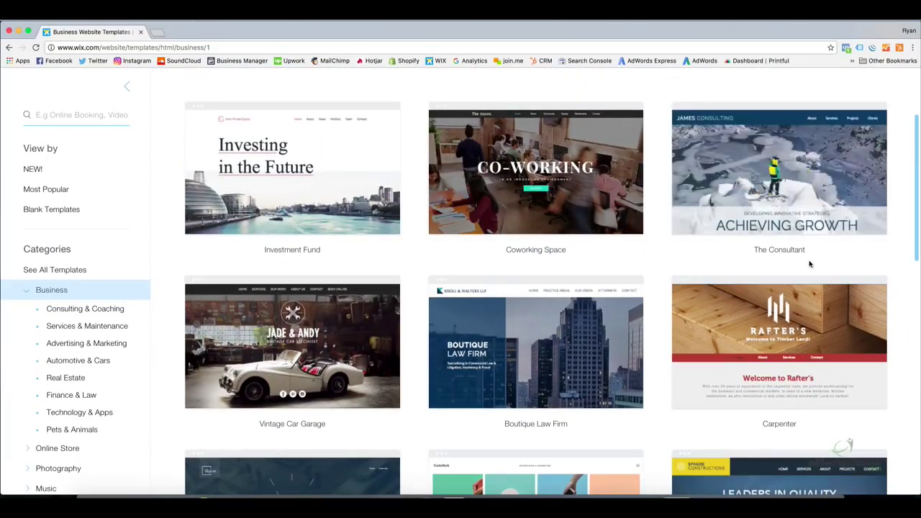
mouse_move(335, 179)
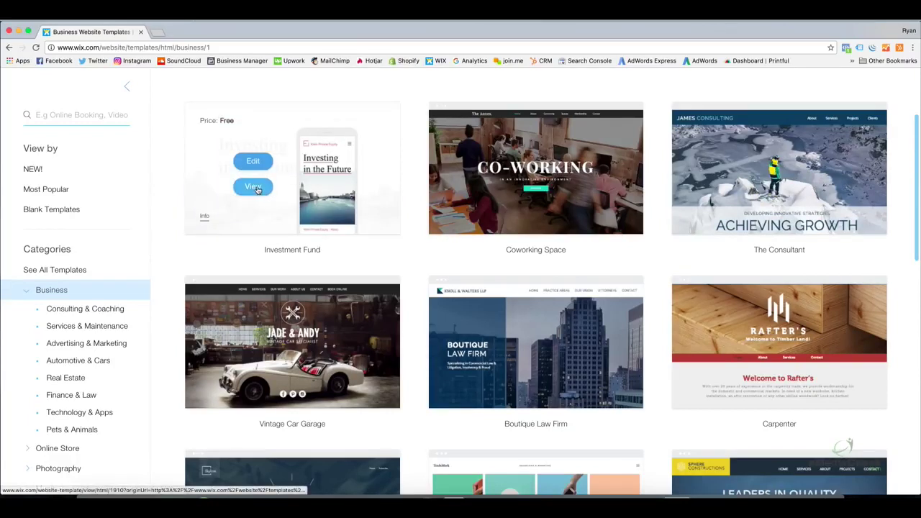
click(256, 189)
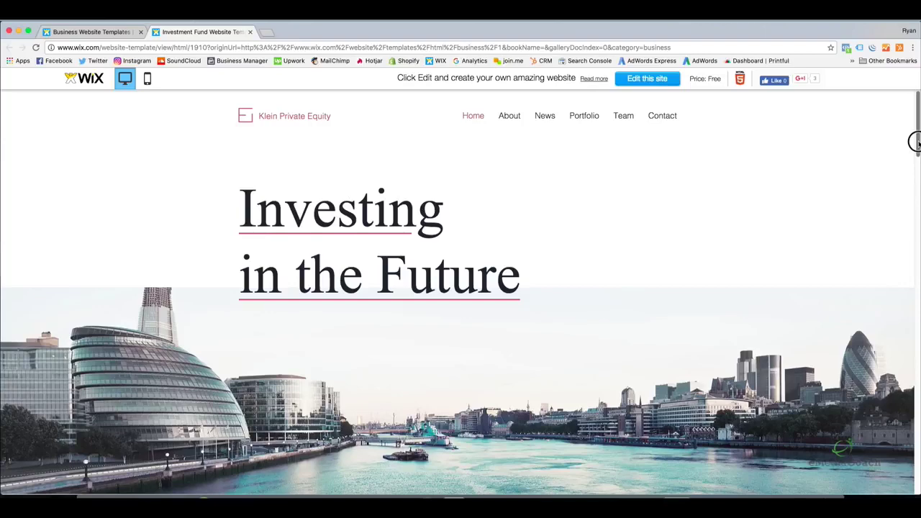
Review the Investment Fund preview in mobile view, then choose Edit this site to create mysite
scroll(915, 144, down, 1)
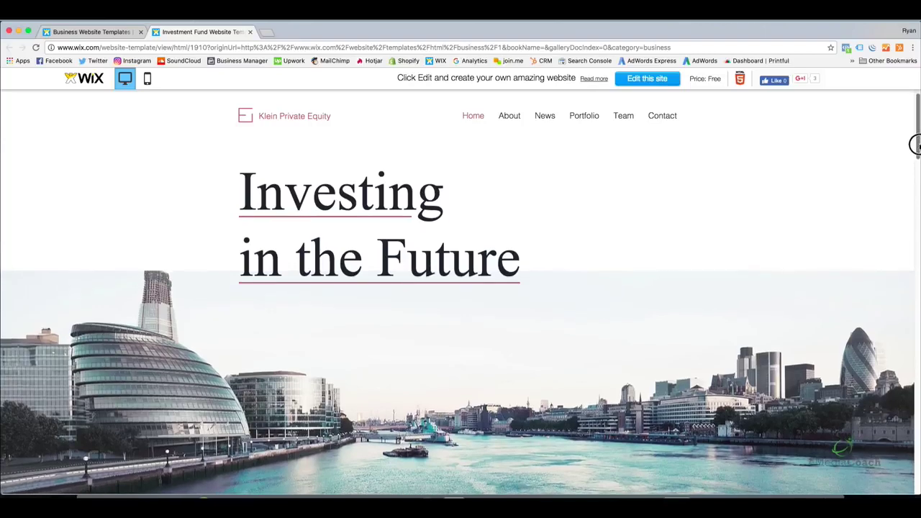
scroll(915, 146, down, 5)
drag(914, 158, 913, 123)
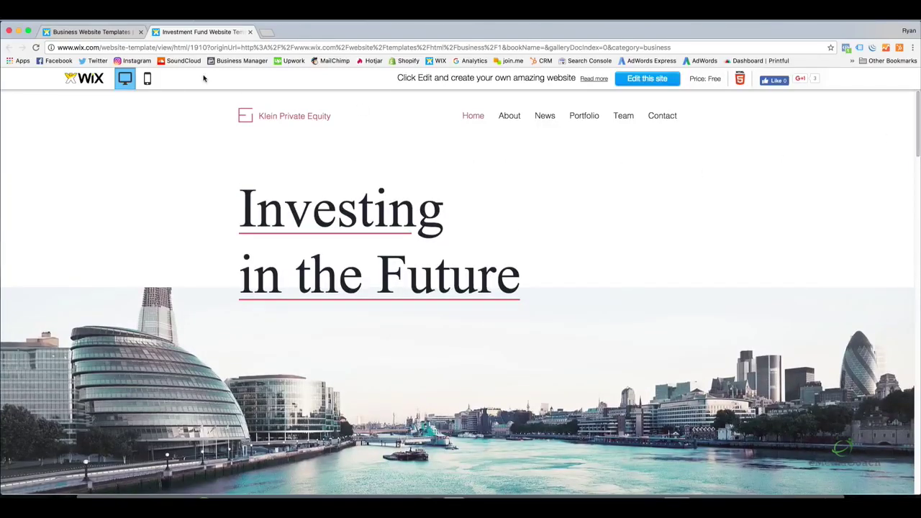
click(147, 79)
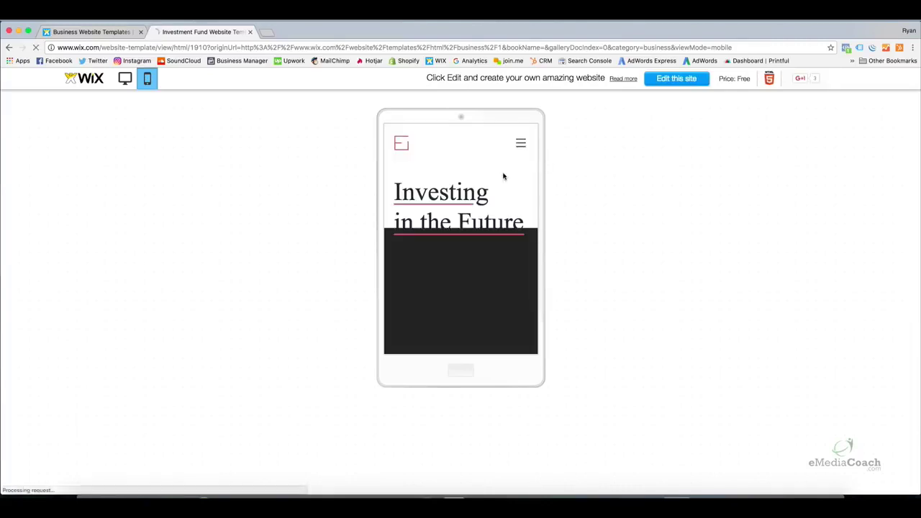
mouse_move(551, 136)
mouse_down()
mouse_move(558, 242)
mouse_move(550, 121)
mouse_up()
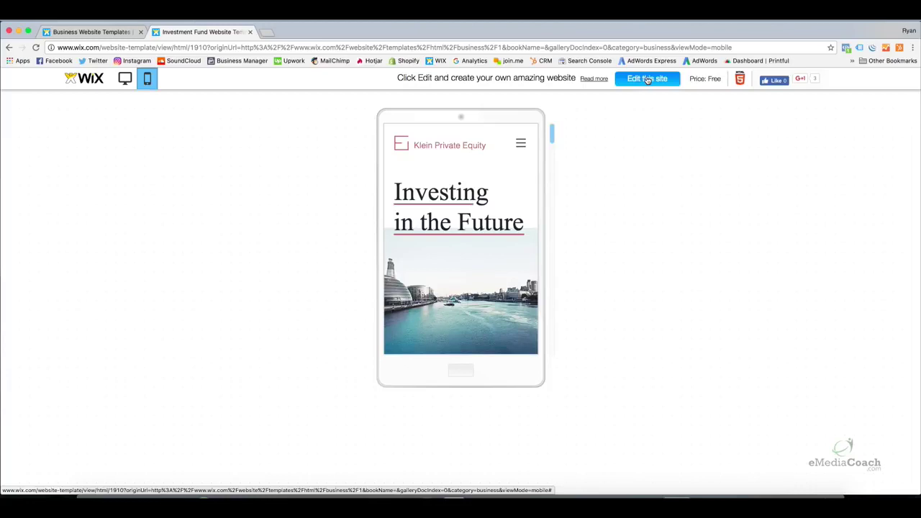
click(647, 79)
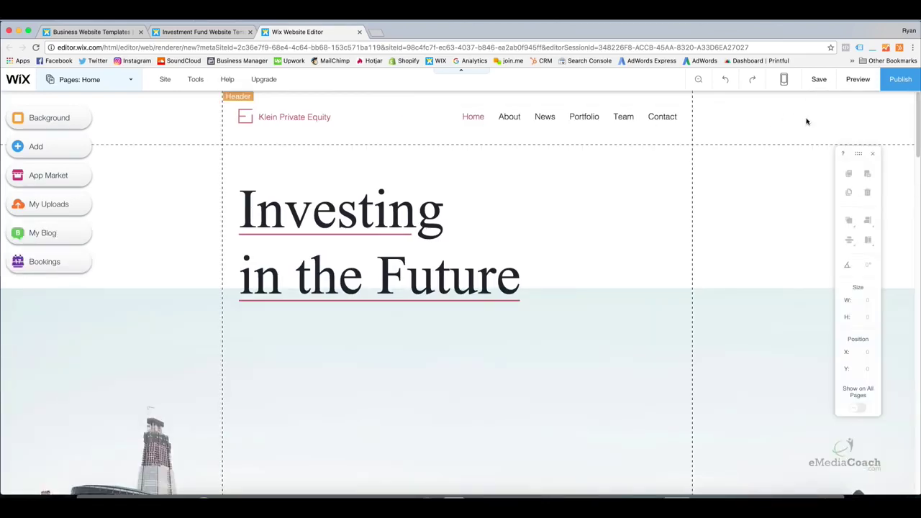
mouse_move(917, 115)
mouse_down()
mouse_move(915, 359)
mouse_move(915, 101)
mouse_up()
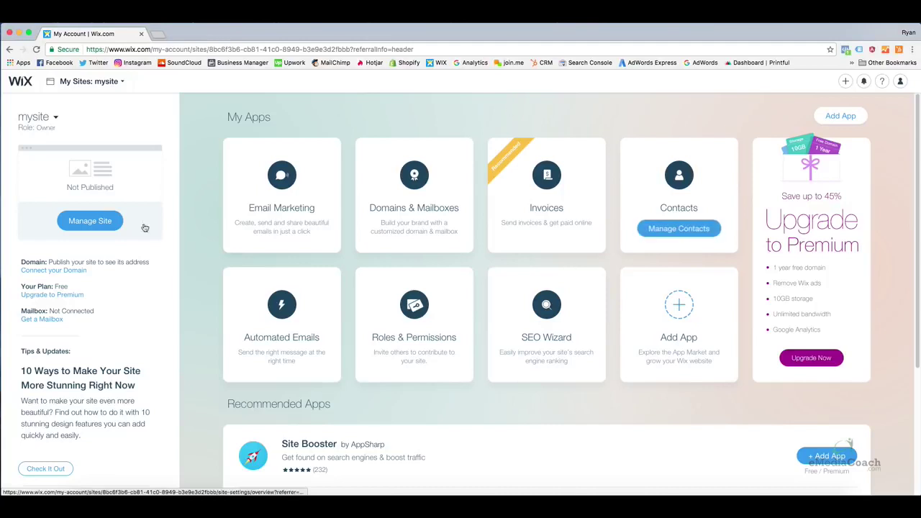
Open Manage Contributors on the dashboard's Roles & Permissions card
mouse_move(563, 337)
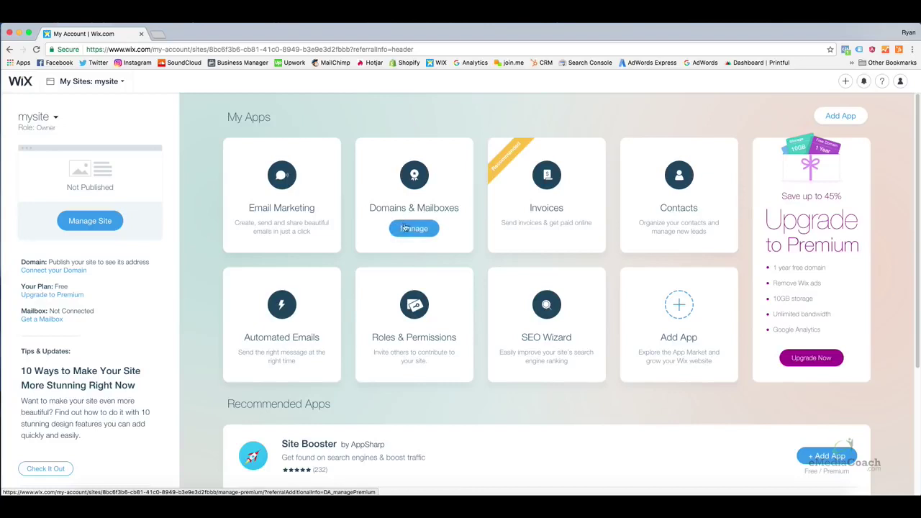
mouse_move(413, 306)
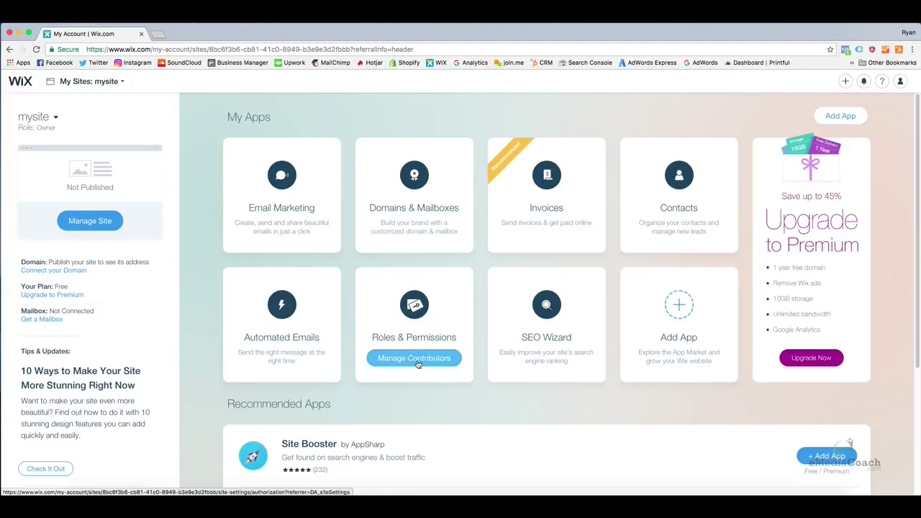
click(418, 365)
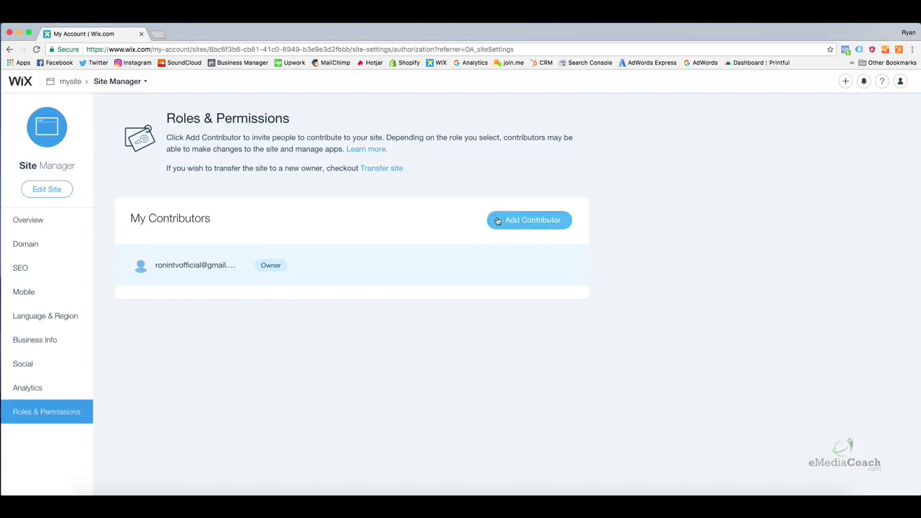
Go back, then select mysite's Manage Site from the My Sites list to reach its Overview
click(11, 50)
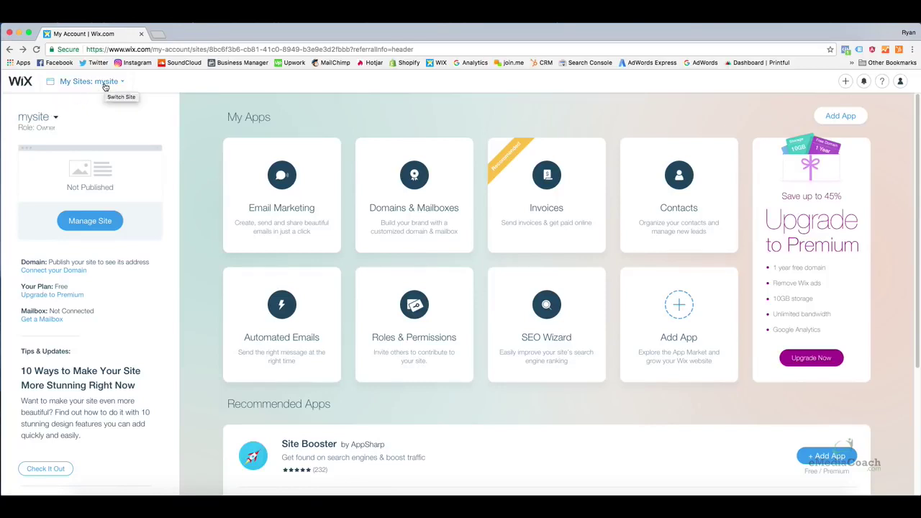
click(105, 83)
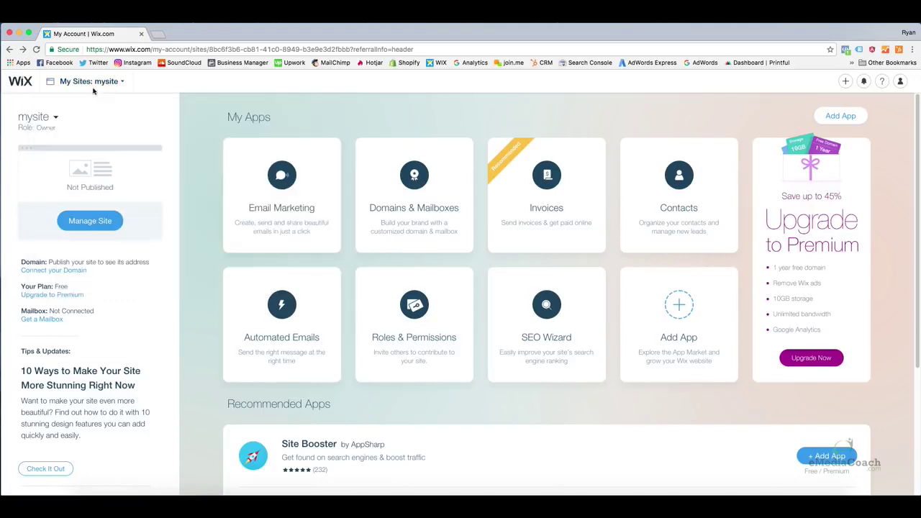
click(92, 225)
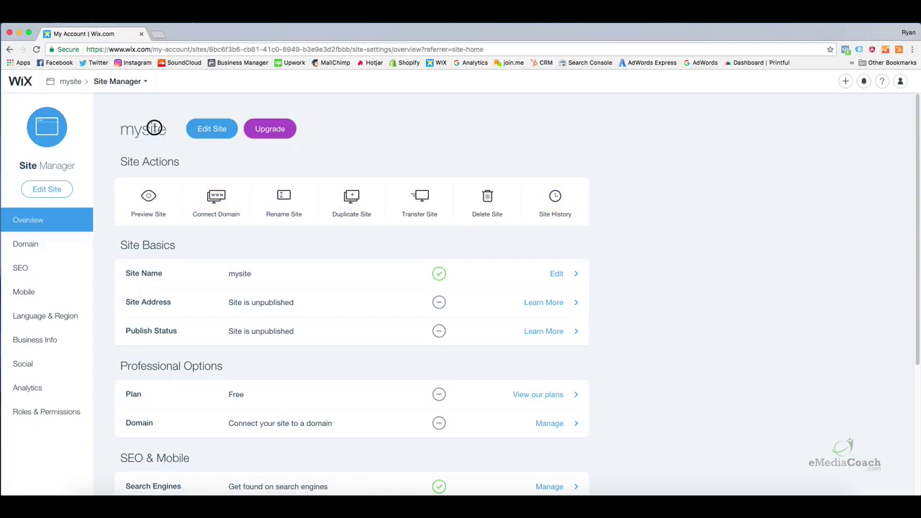
Start duplicating mysite, then cancel so no copy is made
double_click(129, 131)
click(178, 143)
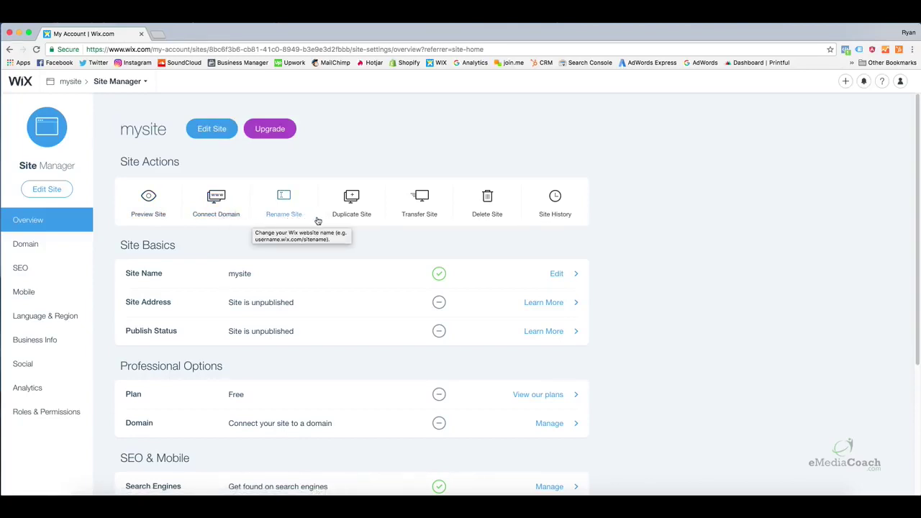
right_click(360, 225)
click(348, 216)
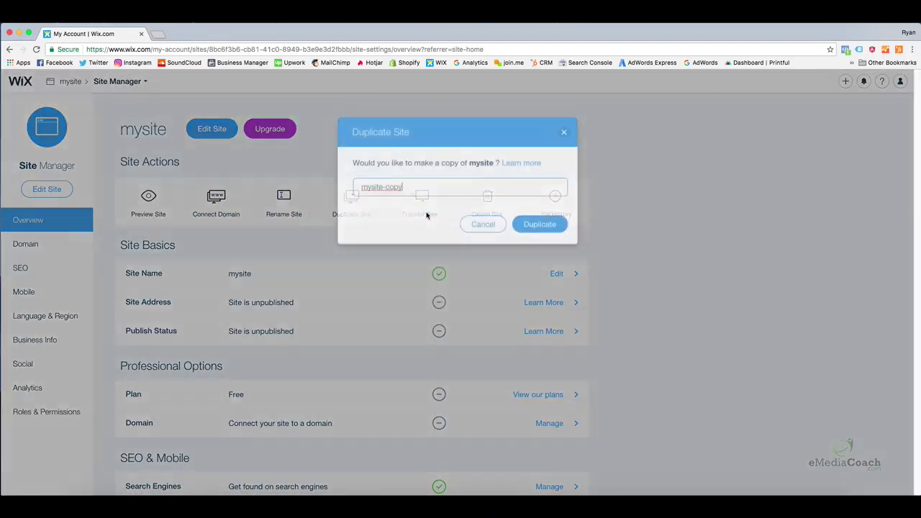
click(479, 228)
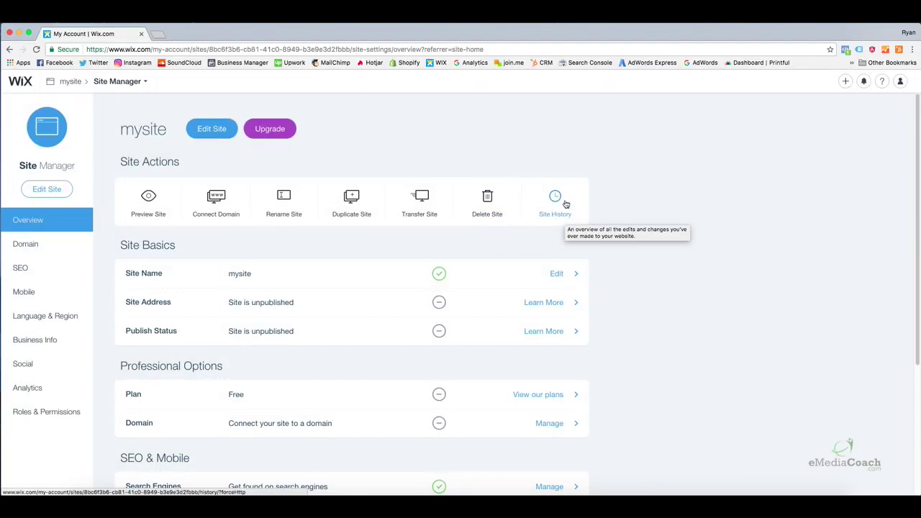
Return to the mysite dashboard and reopen its Site Manager overview
click(77, 82)
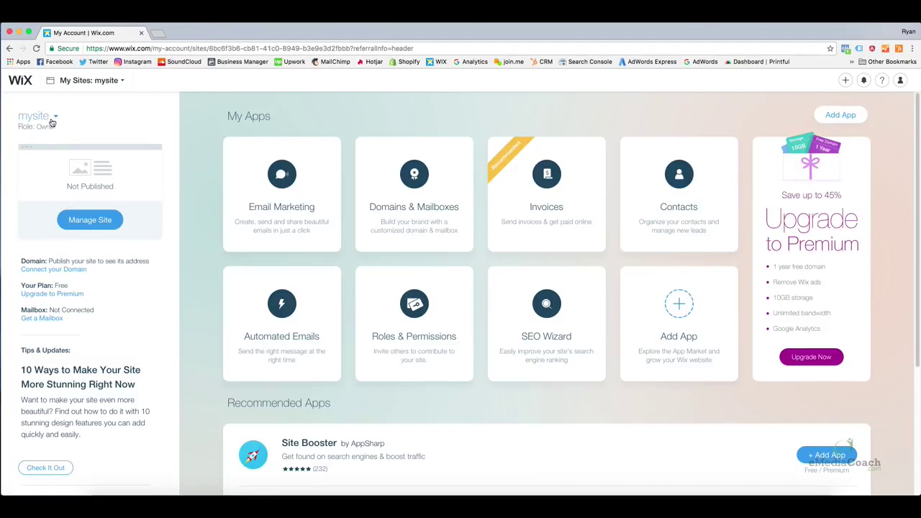
click(51, 121)
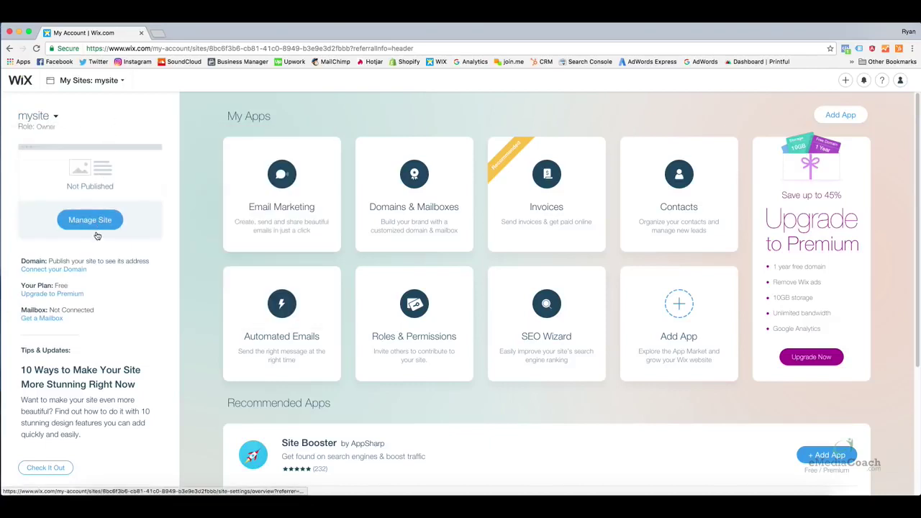
click(97, 228)
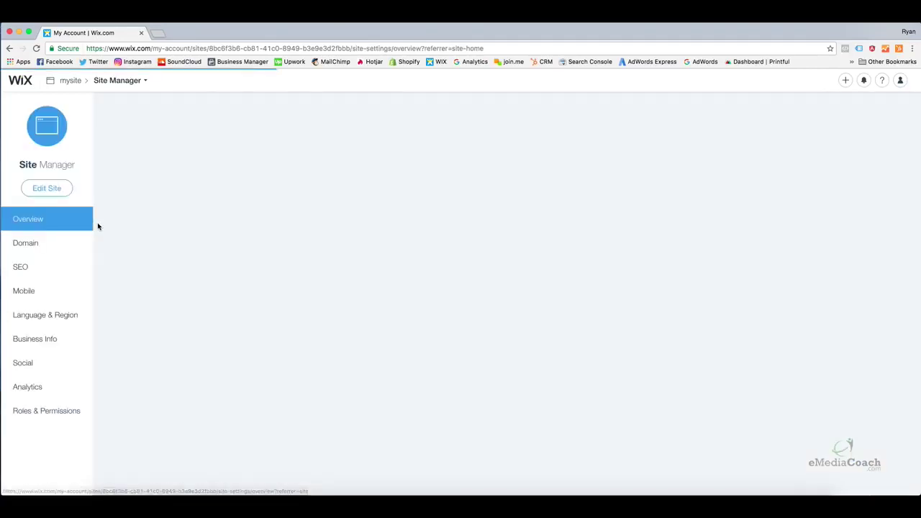
Open mysite in the Editor, dismiss the Lightboxes popup, and select the empty HOME page
click(46, 188)
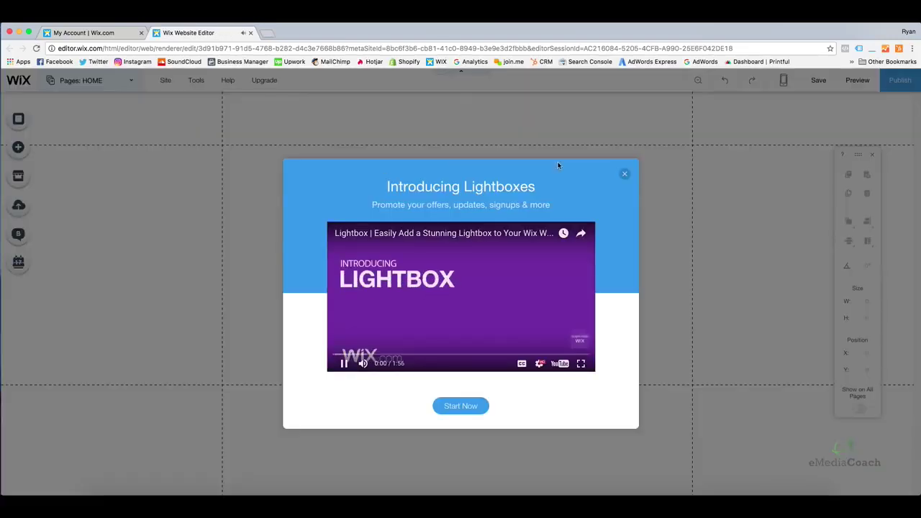
click(625, 175)
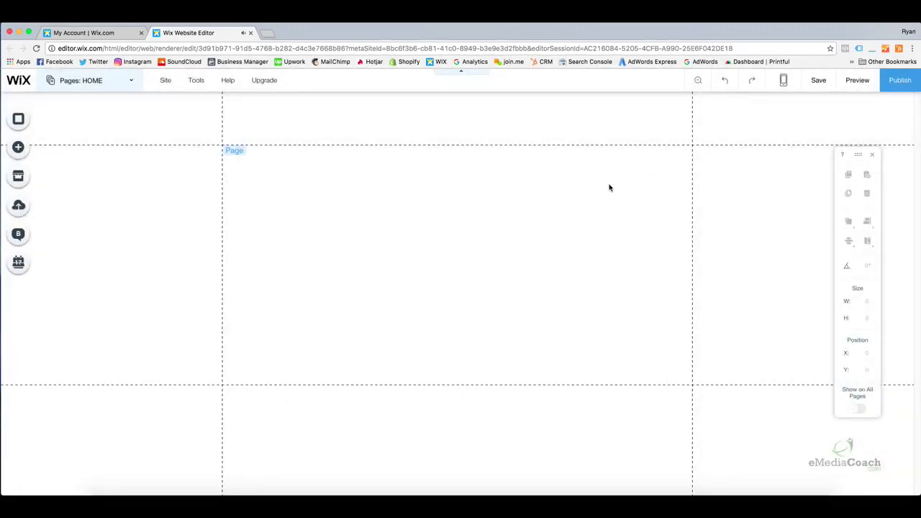
click(429, 169)
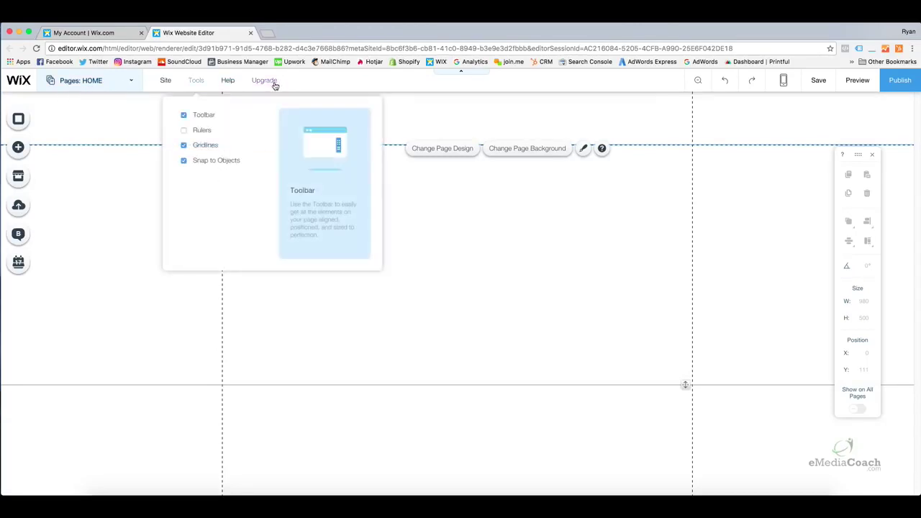
Glance at the site's pages list, then bring up the Add panel of element types
mouse_move(264, 81)
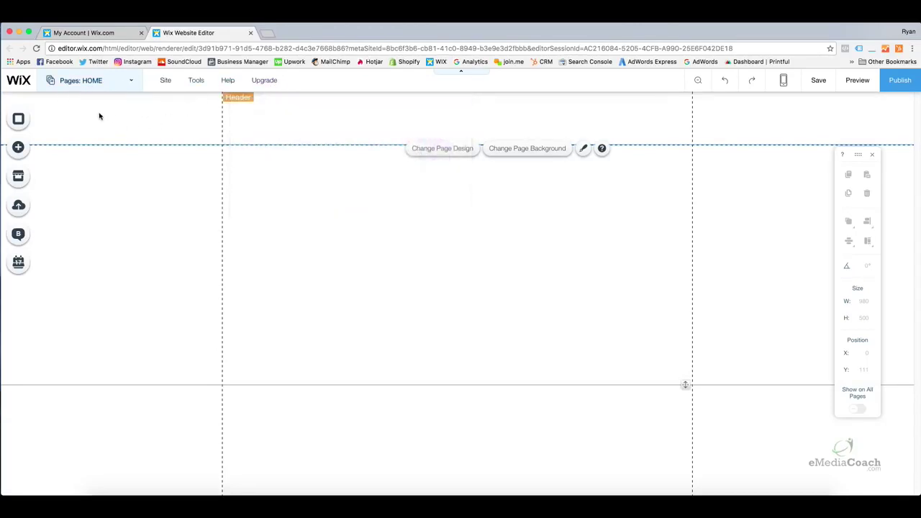
click(102, 82)
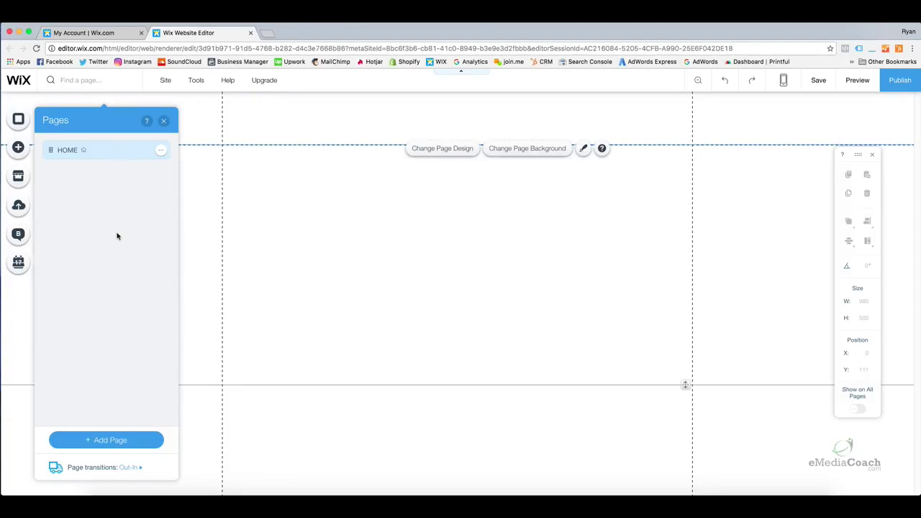
click(163, 120)
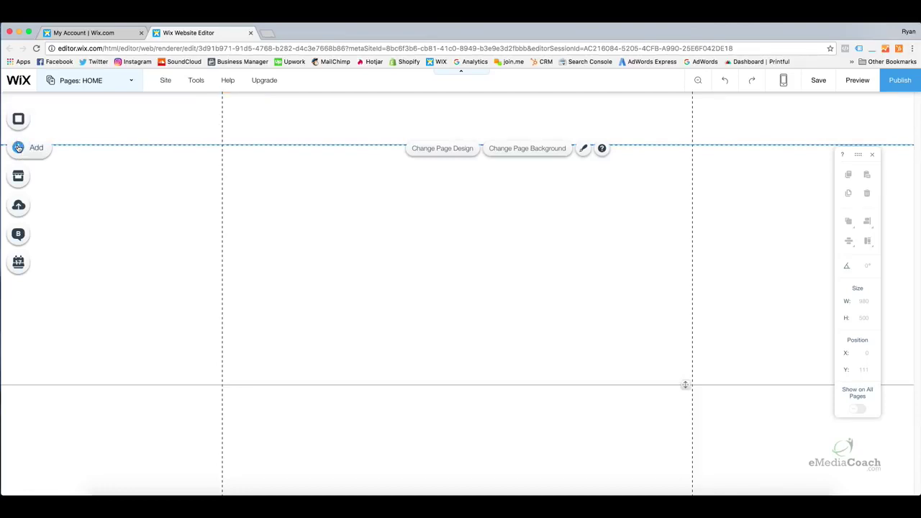
click(18, 147)
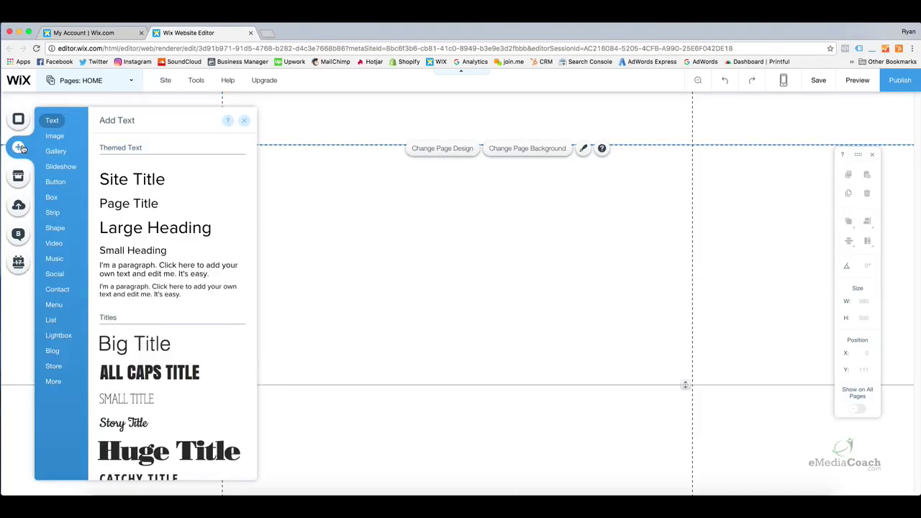
Browse the Add panel categories, then switch to the App Market of recommended apps
mouse_move(52, 139)
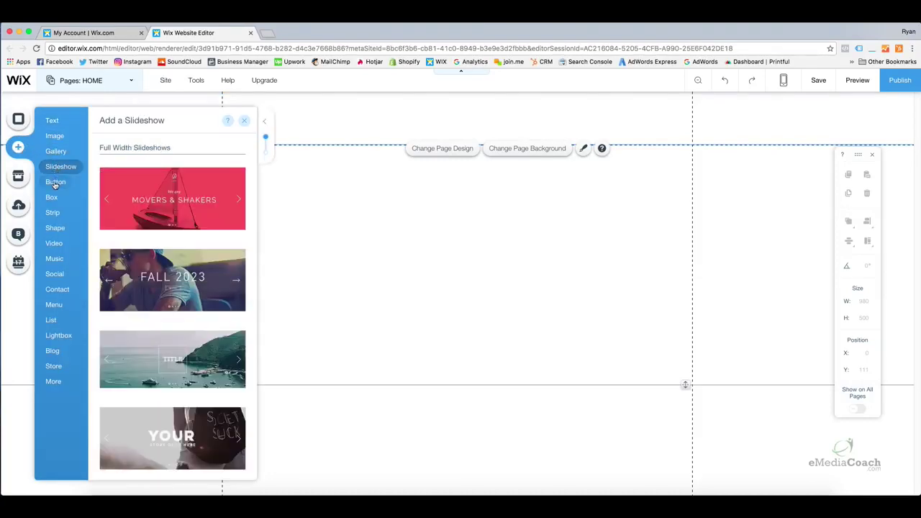
mouse_move(56, 201)
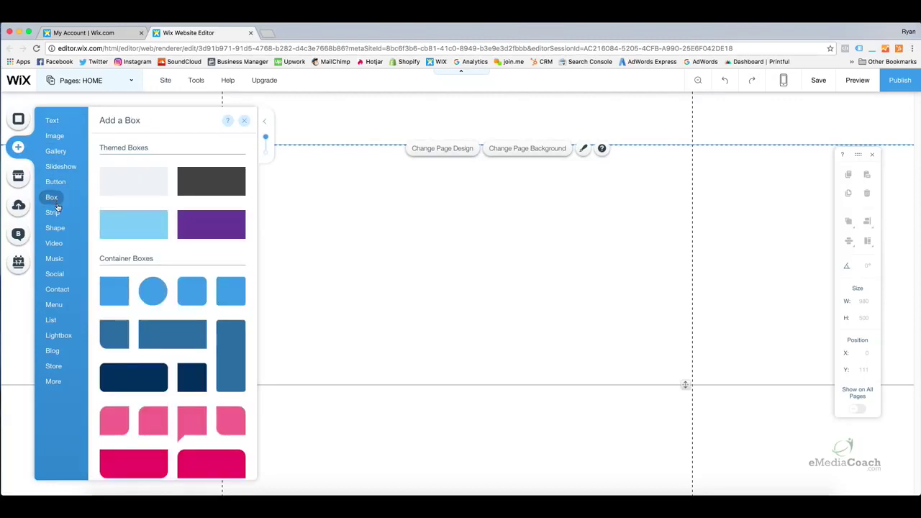
mouse_move(57, 233)
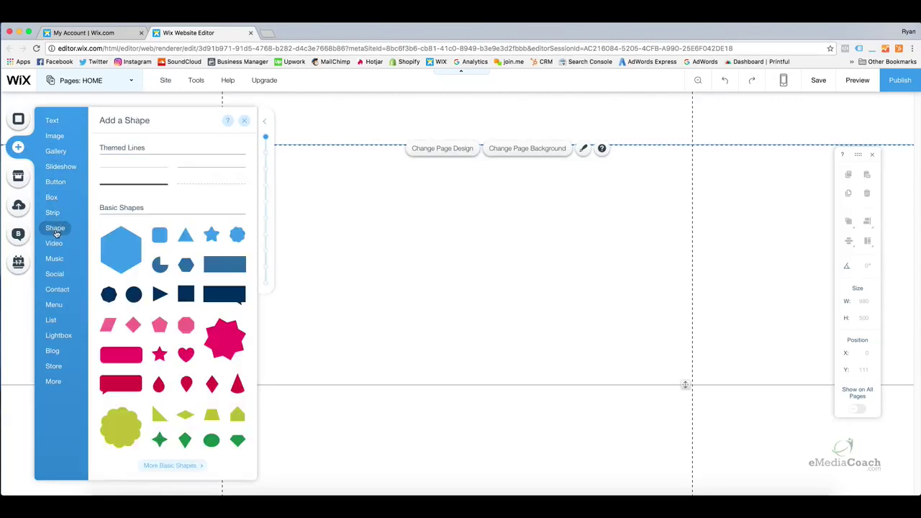
mouse_move(59, 275)
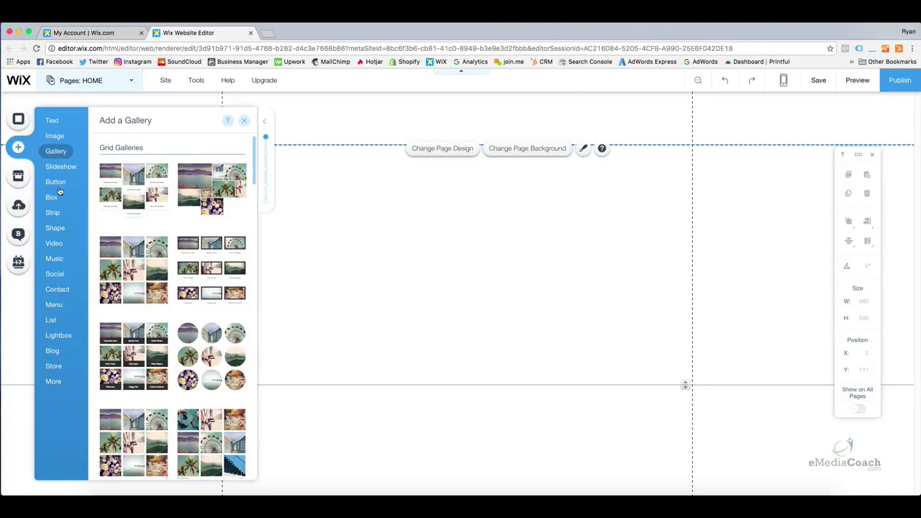
click(18, 177)
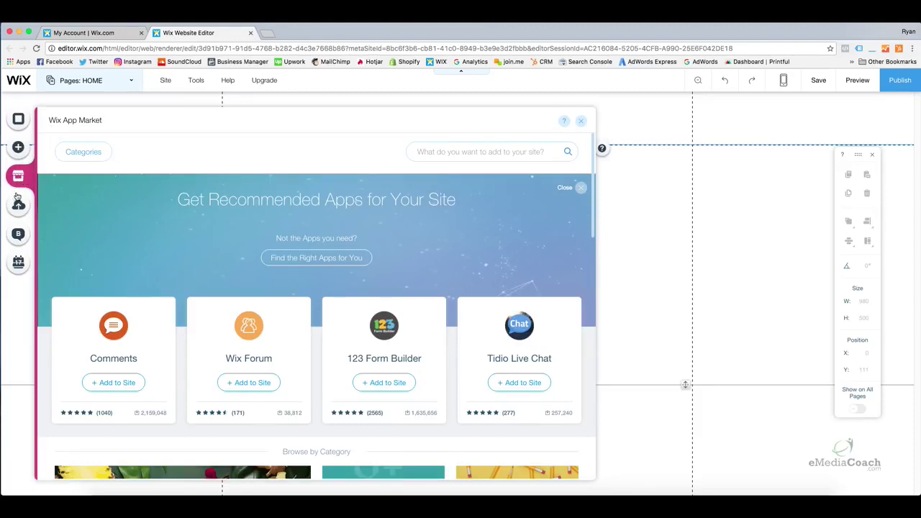
View the My Uploads media panel, then bring up the Blog add-on introduction
click(19, 205)
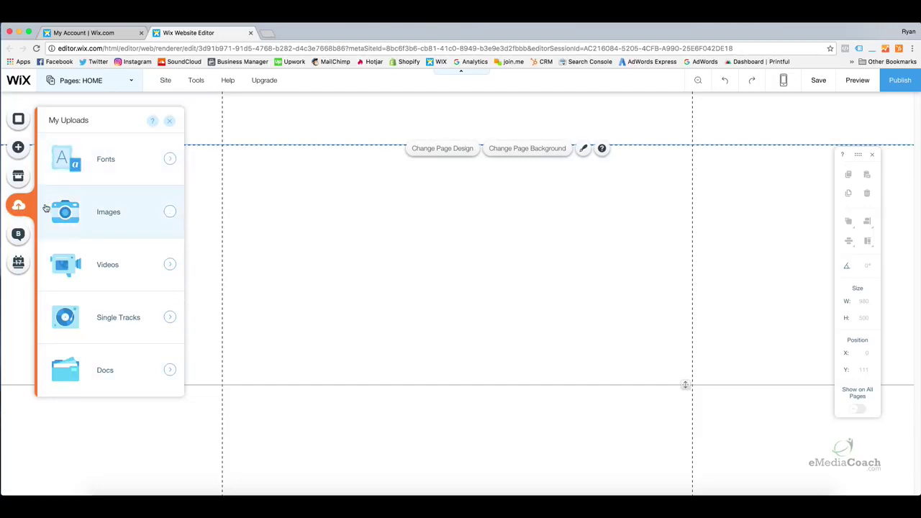
click(22, 236)
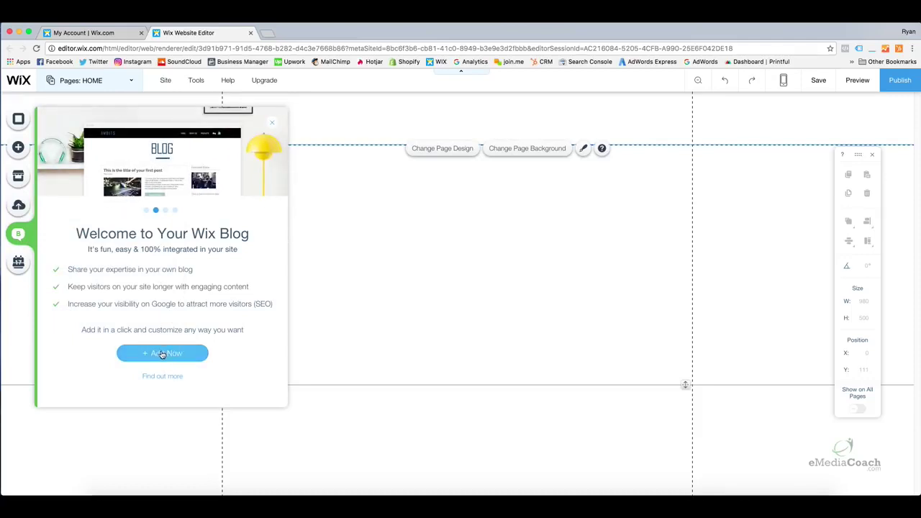
Show the Wix Bookings introduction, then dismiss it to return to the empty HOME canvas
click(18, 263)
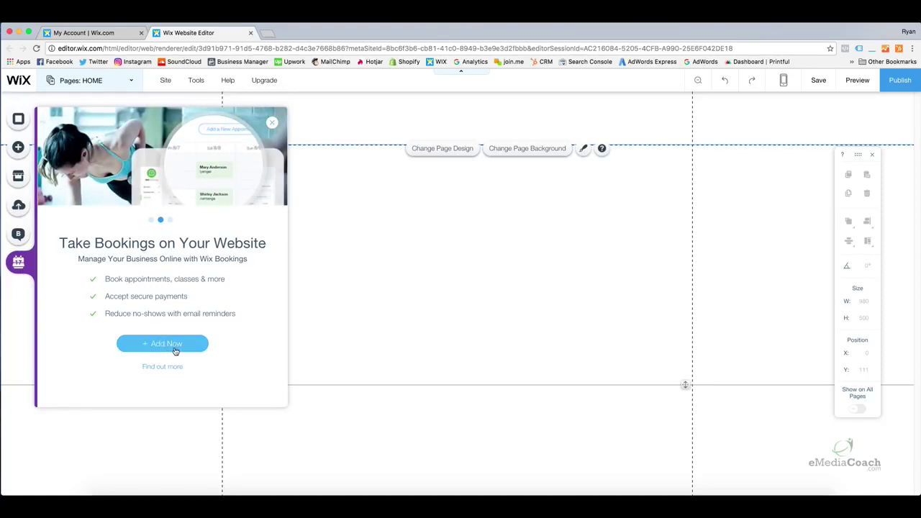
click(338, 320)
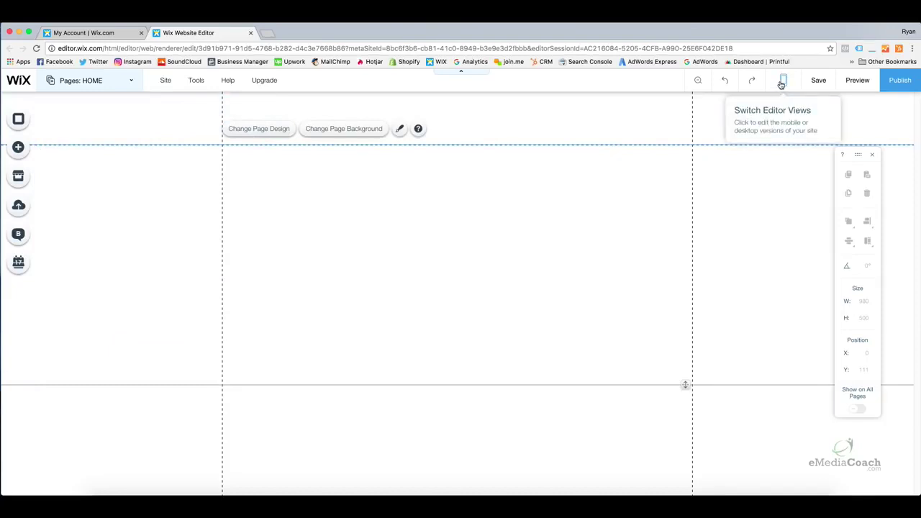
Check the desktop/mobile switcher, save mysite, confirm with Done, and launch Preview
click(781, 84)
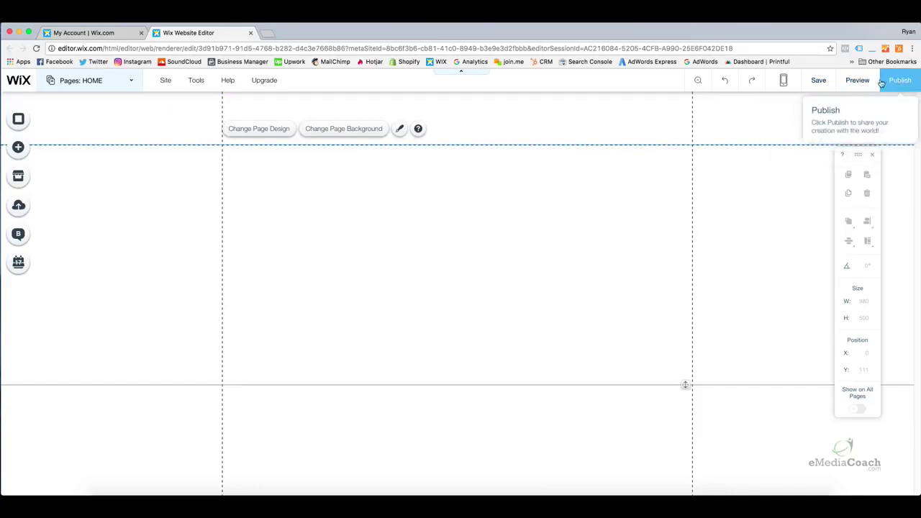
click(829, 82)
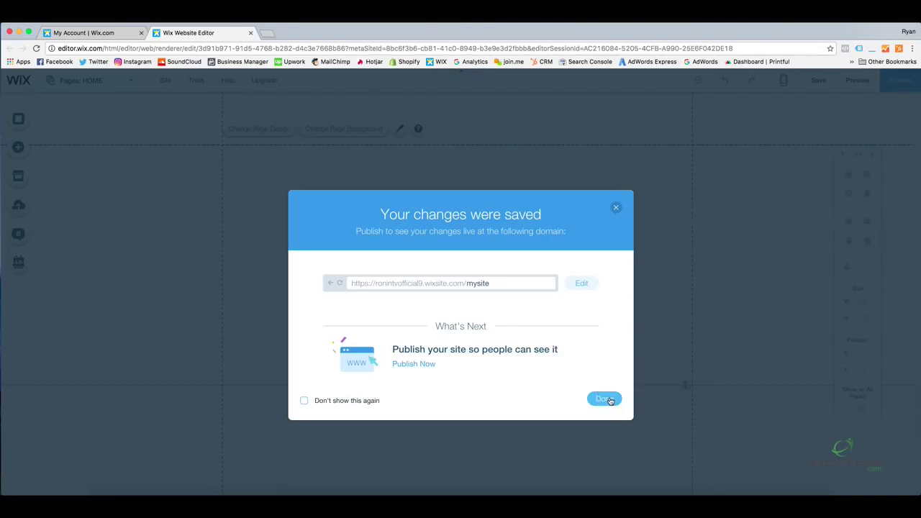
click(607, 400)
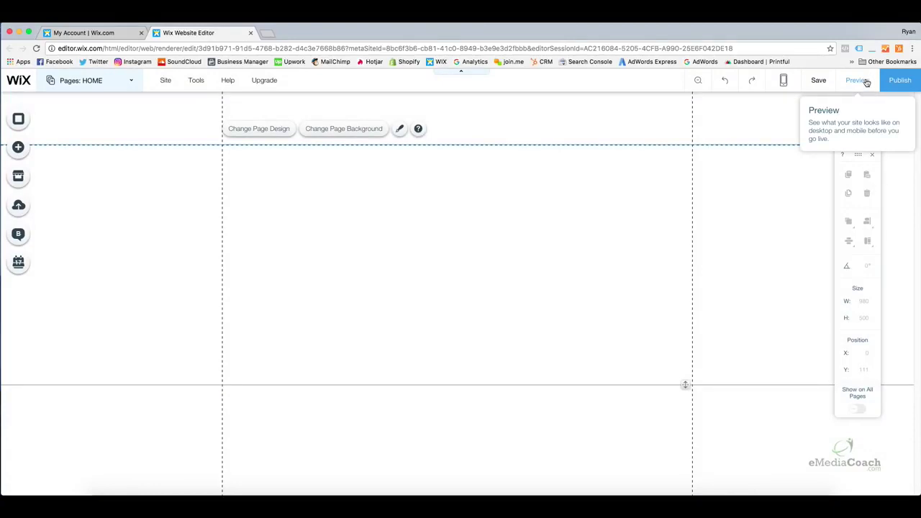
click(866, 82)
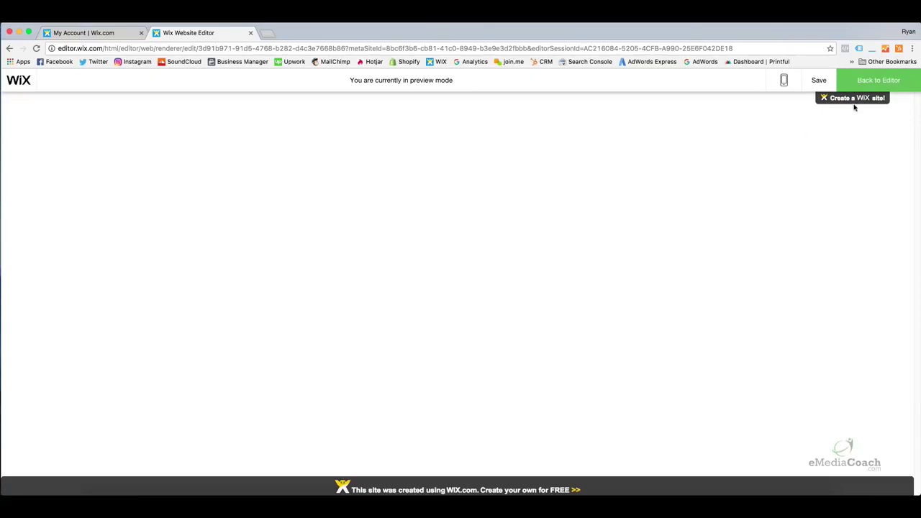
Leave the preview with Back to Editor, returning to the still-empty HOME page
click(854, 80)
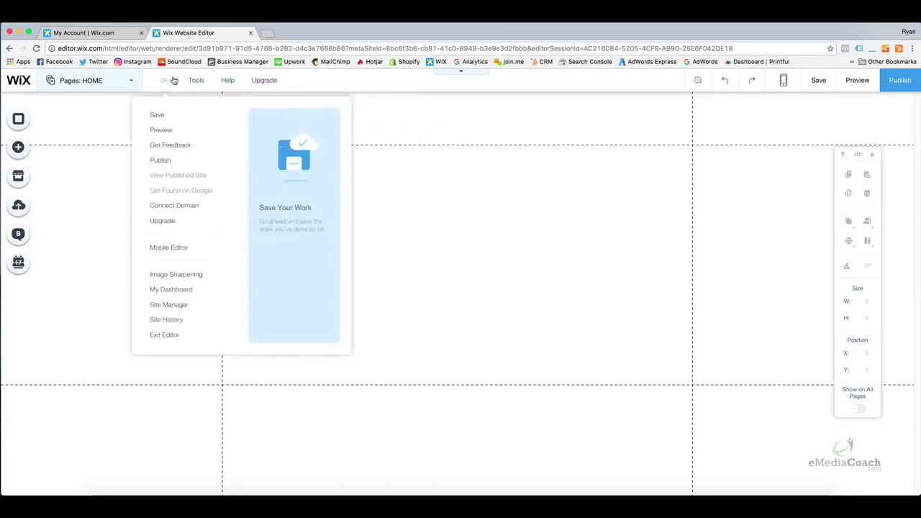
mouse_move(241, 85)
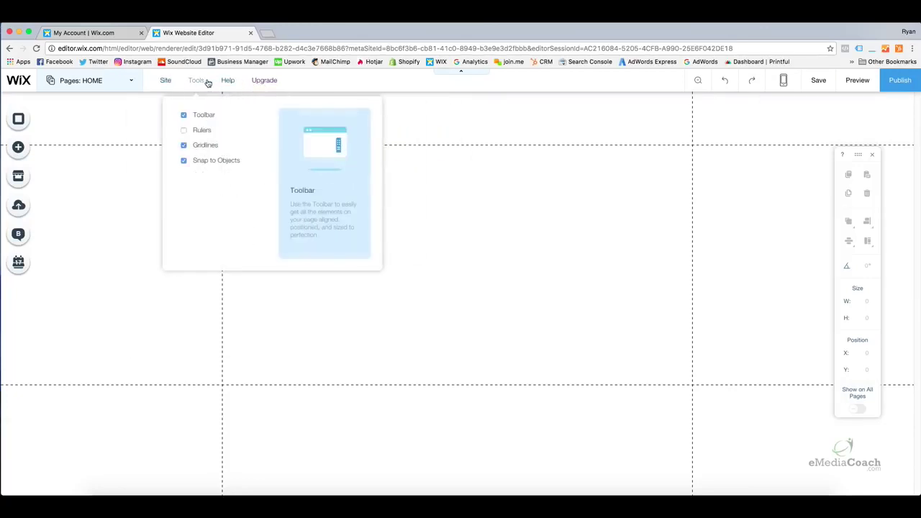
mouse_move(173, 81)
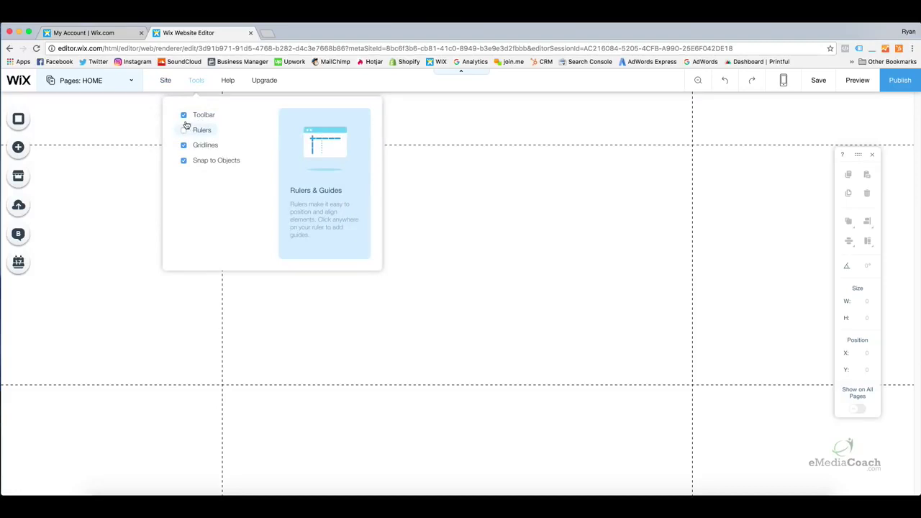
click(184, 131)
click(184, 131)
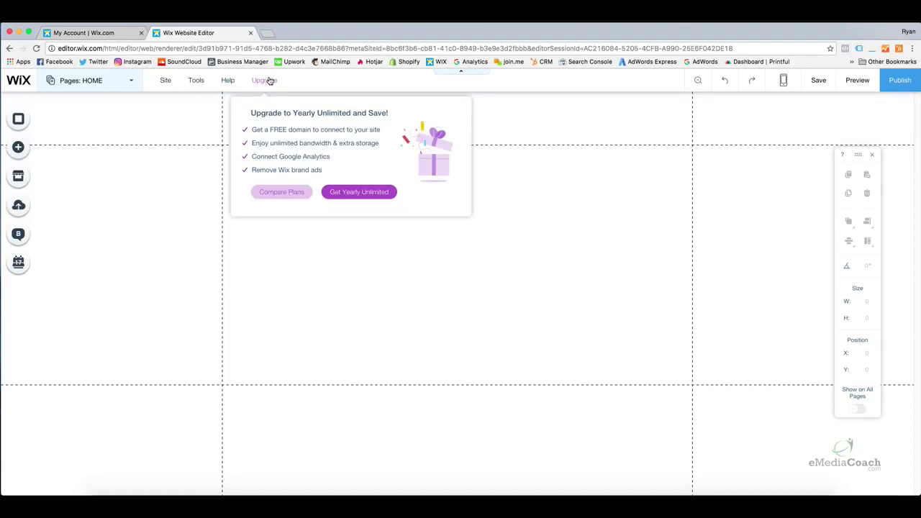
mouse_move(195, 80)
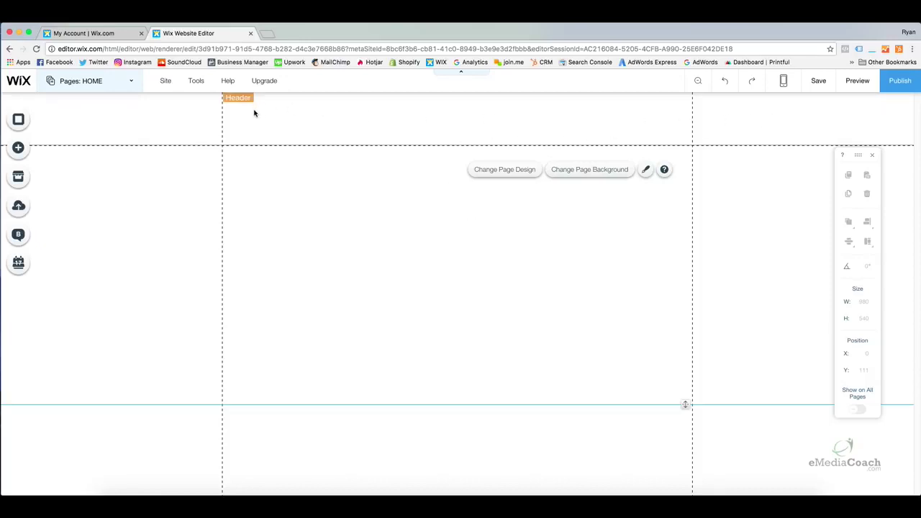
Give the header the second, light grey Themed Header design, then preview and return
click(436, 125)
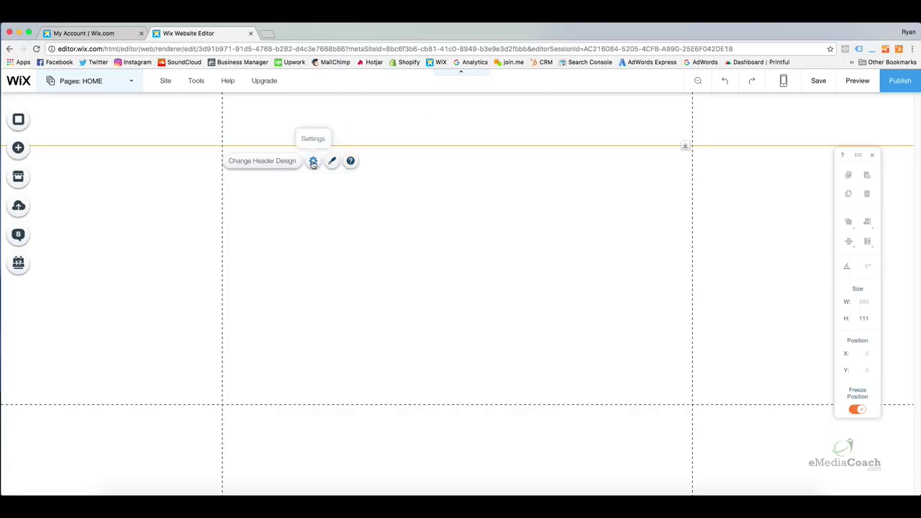
click(257, 162)
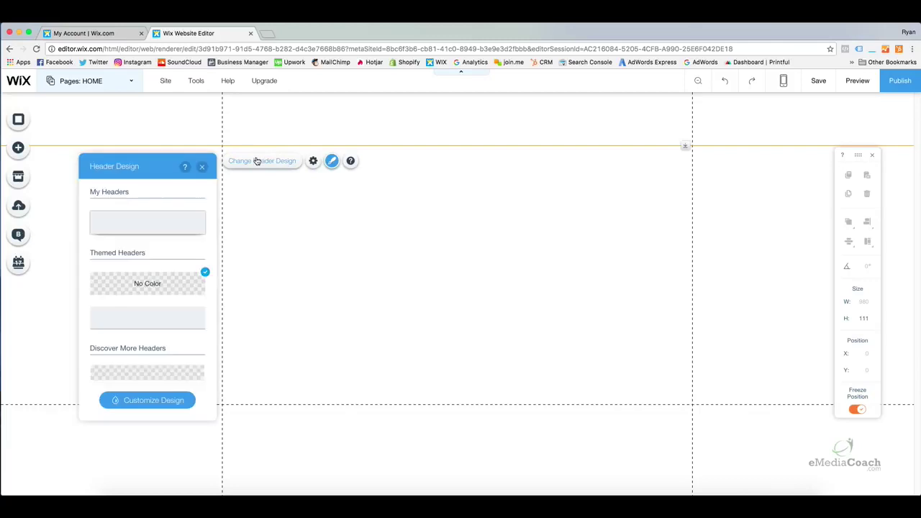
click(214, 194)
drag(215, 194, 216, 248)
drag(215, 262, 210, 208)
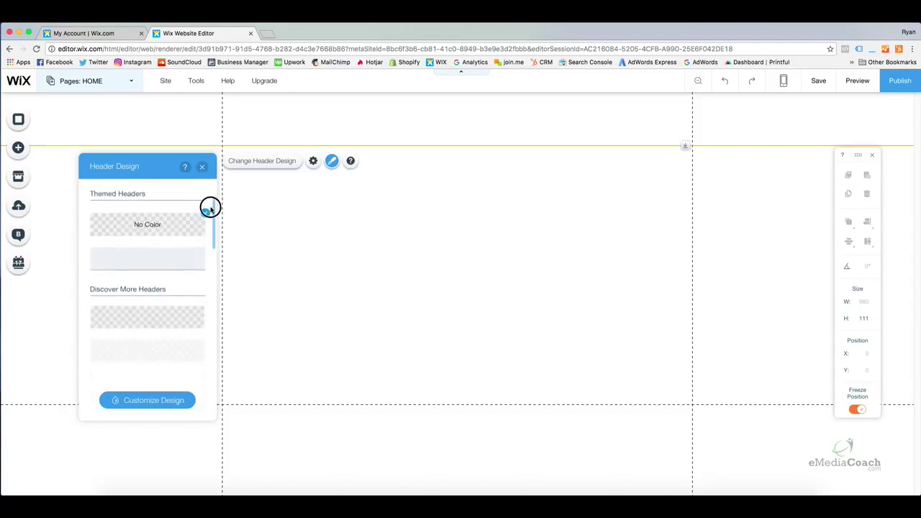
click(183, 261)
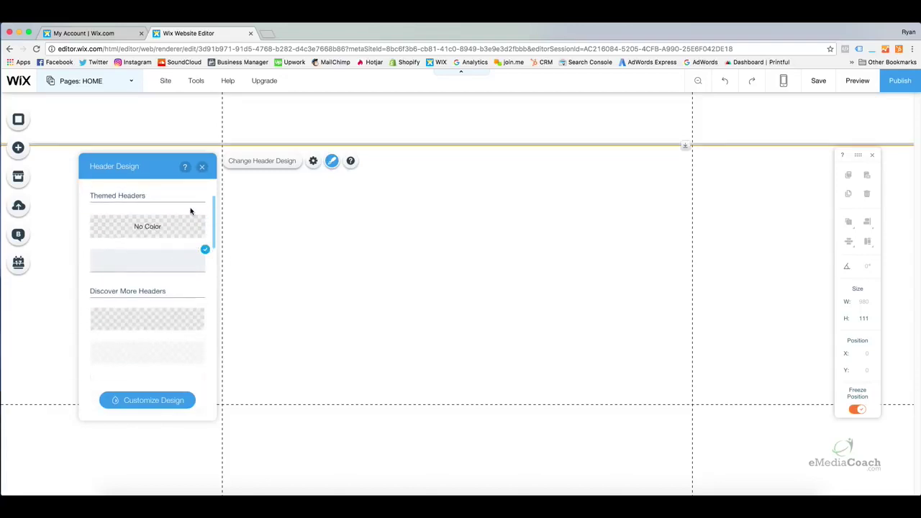
click(202, 168)
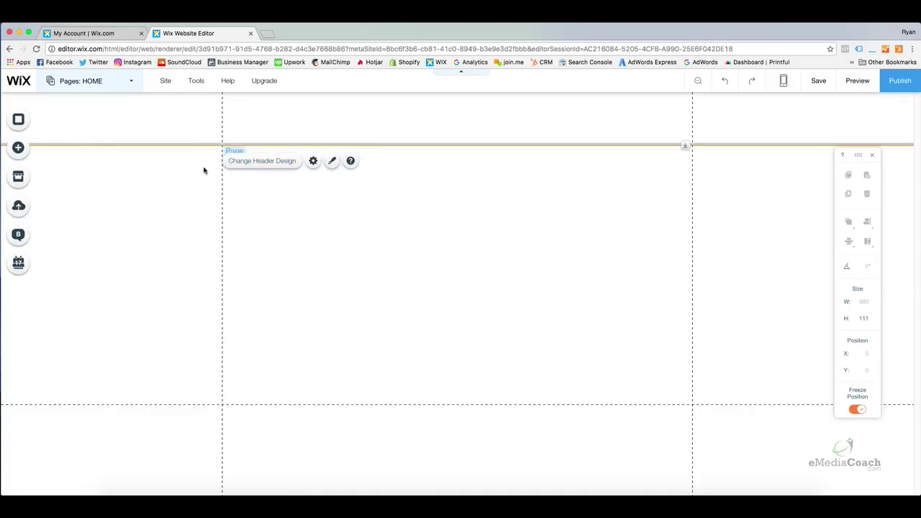
click(856, 79)
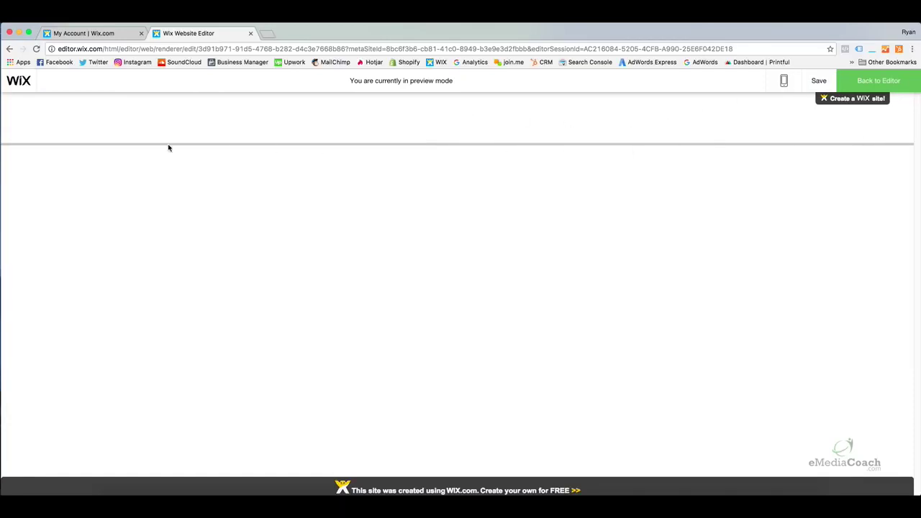
click(881, 80)
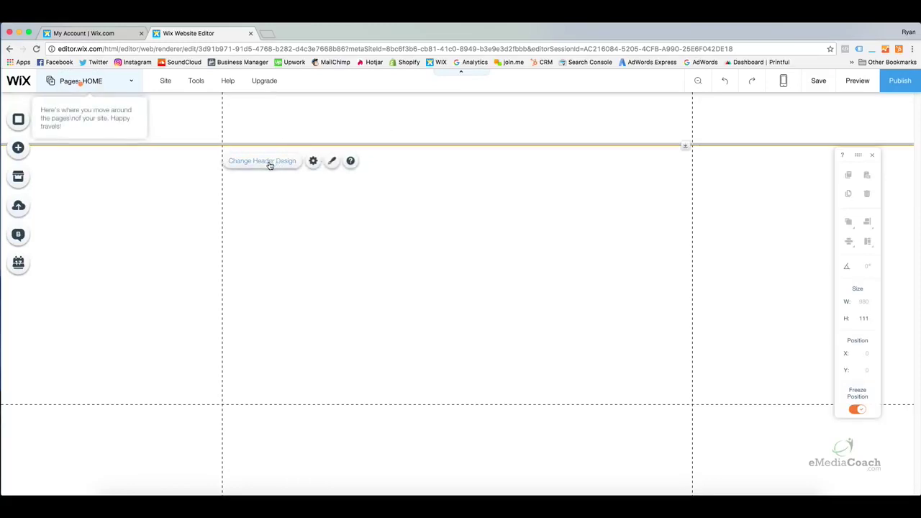
Keep the header background white after trying purple and discarding a custom colour
click(270, 165)
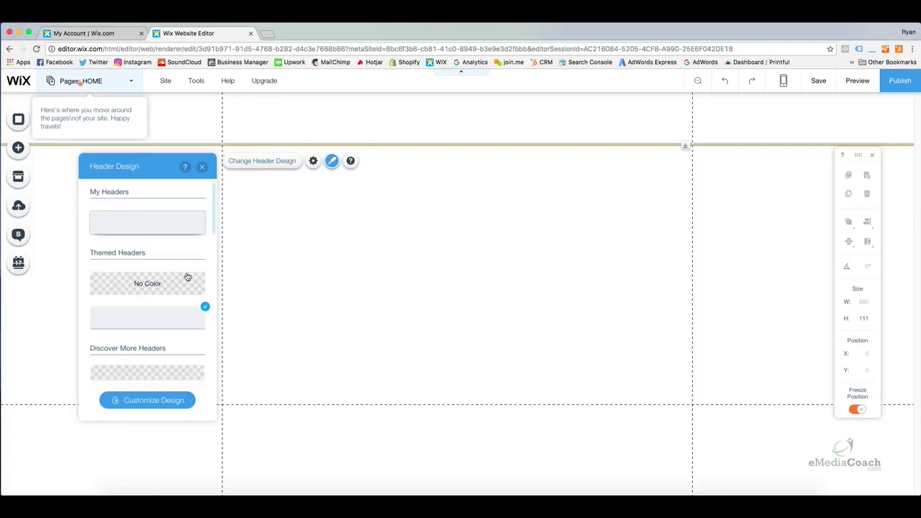
click(164, 404)
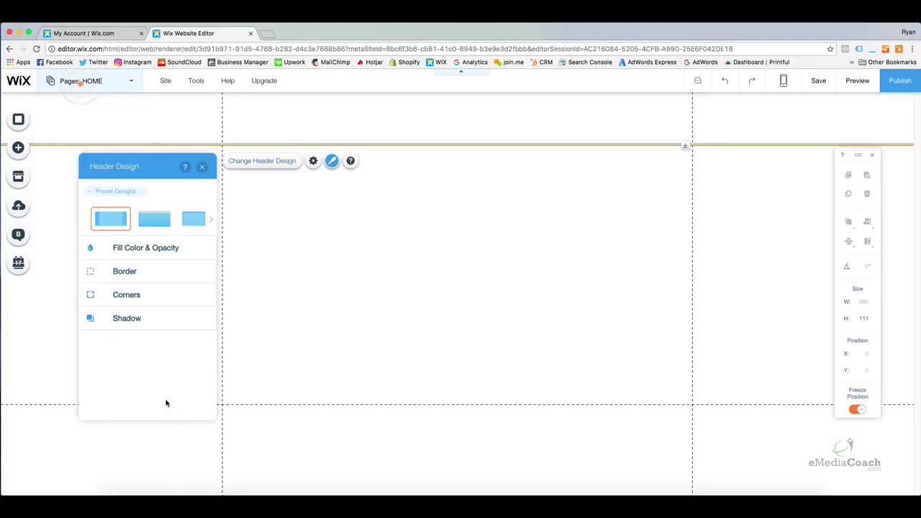
click(165, 248)
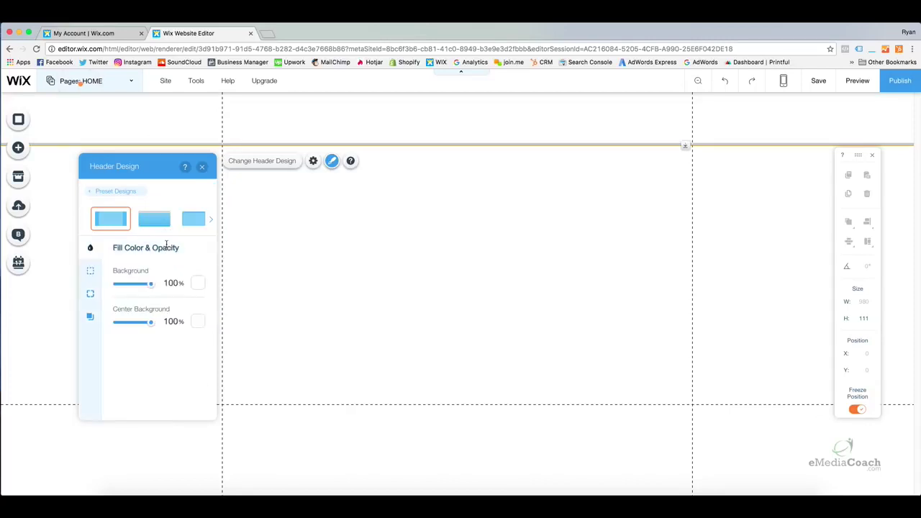
click(198, 283)
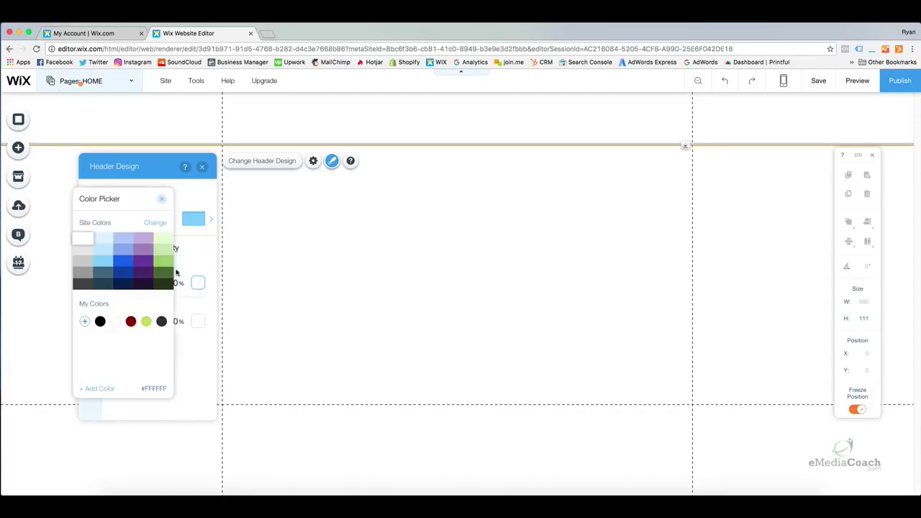
click(151, 266)
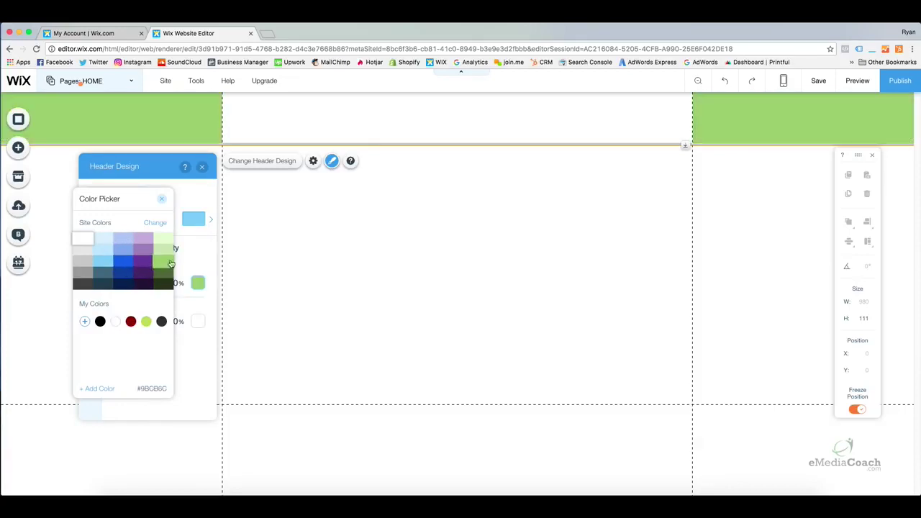
click(115, 321)
click(105, 391)
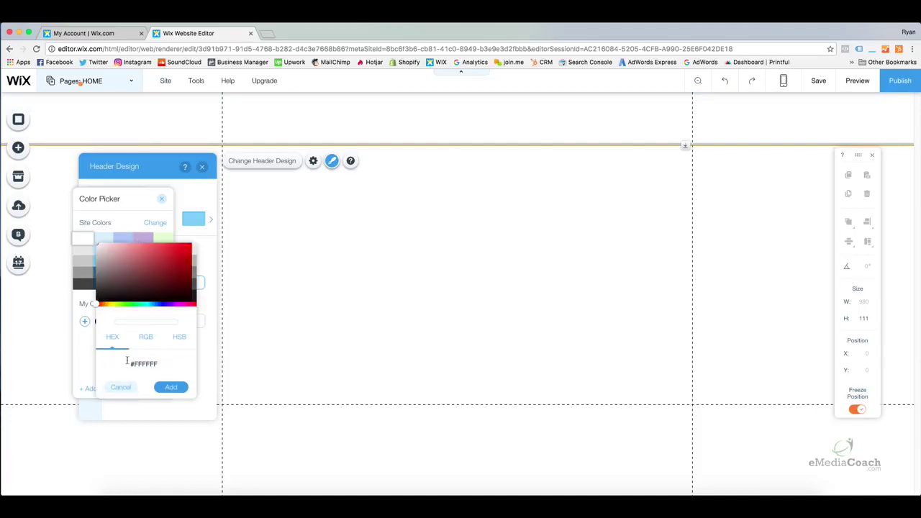
click(124, 387)
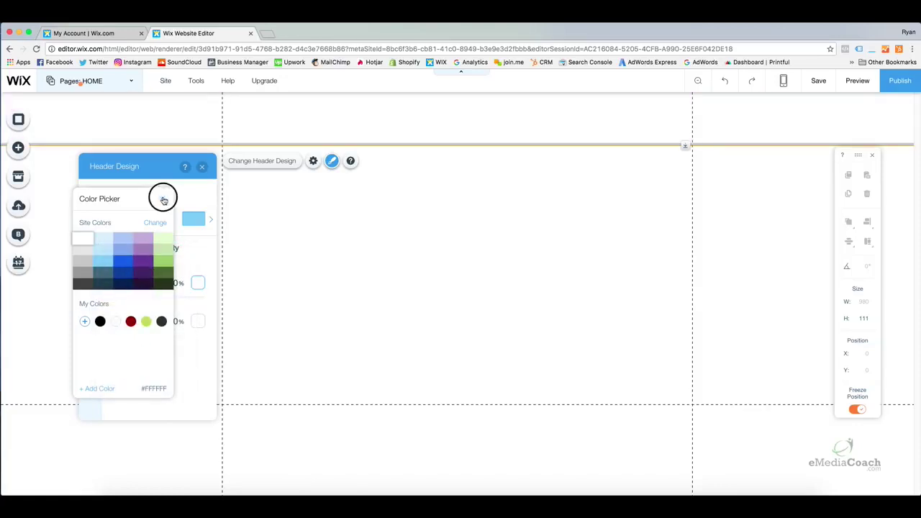
click(161, 199)
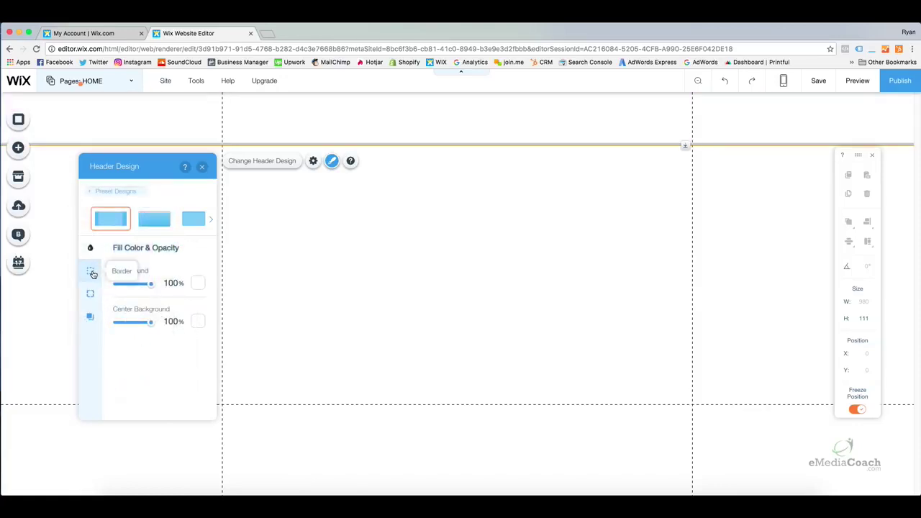
Thicken the header's top border width to 15
click(91, 272)
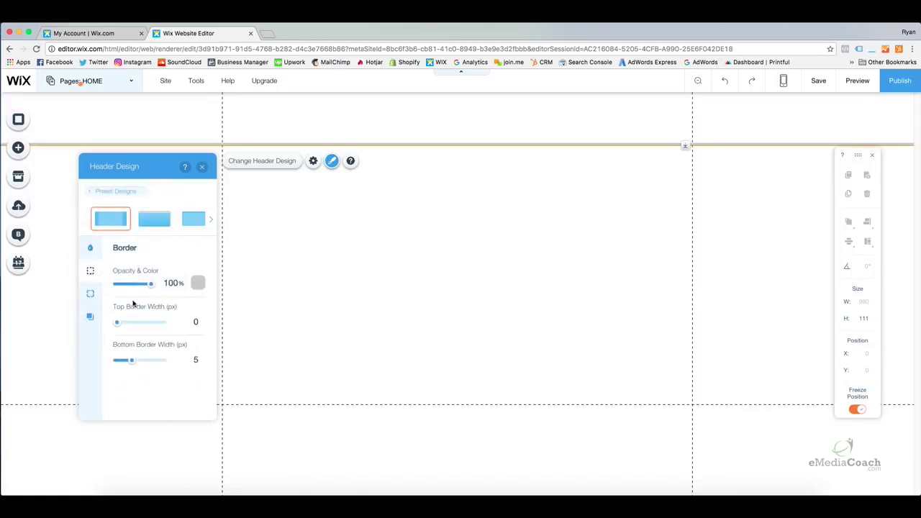
click(120, 323)
mouse_move(121, 325)
mouse_down()
mouse_move(183, 324)
mouse_move(113, 323)
mouse_up()
click(92, 295)
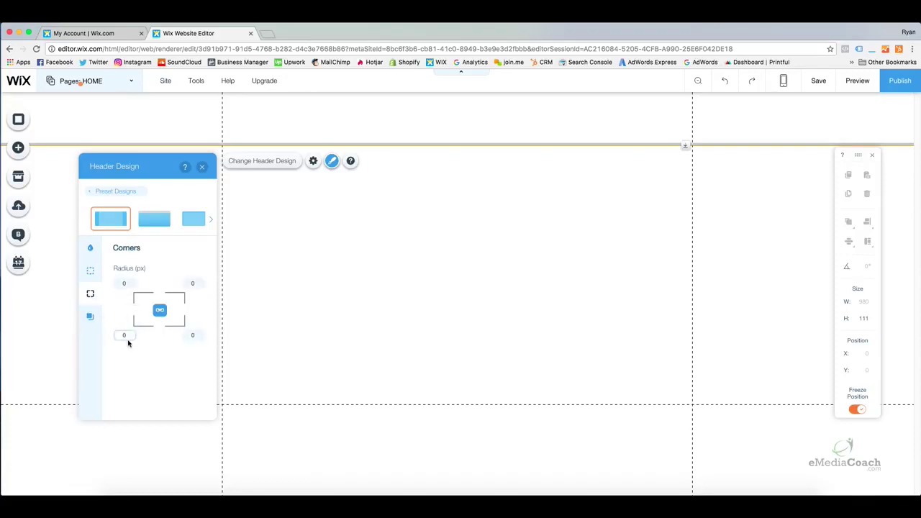
Turn on the header shadow with a larger distance and close Header Design
click(91, 320)
click(192, 266)
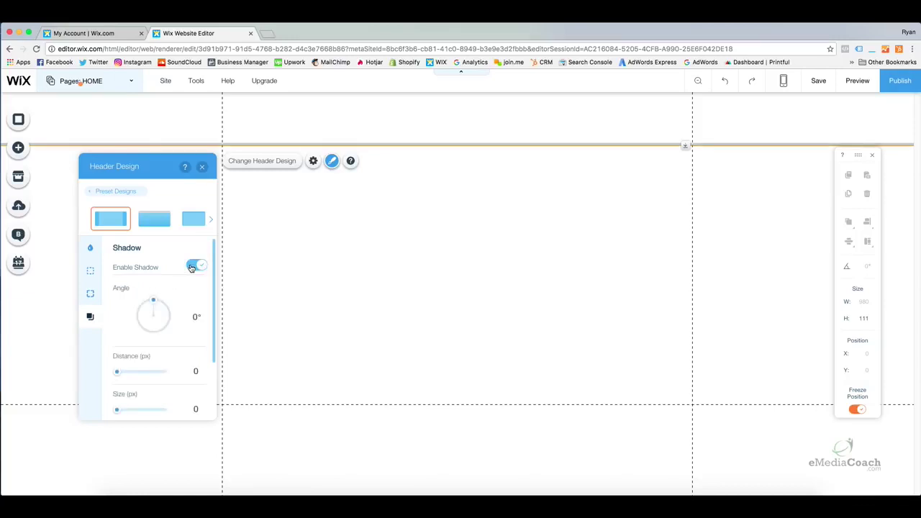
click(119, 372)
mouse_move(119, 373)
mouse_down()
mouse_move(132, 376)
mouse_move(117, 372)
mouse_up()
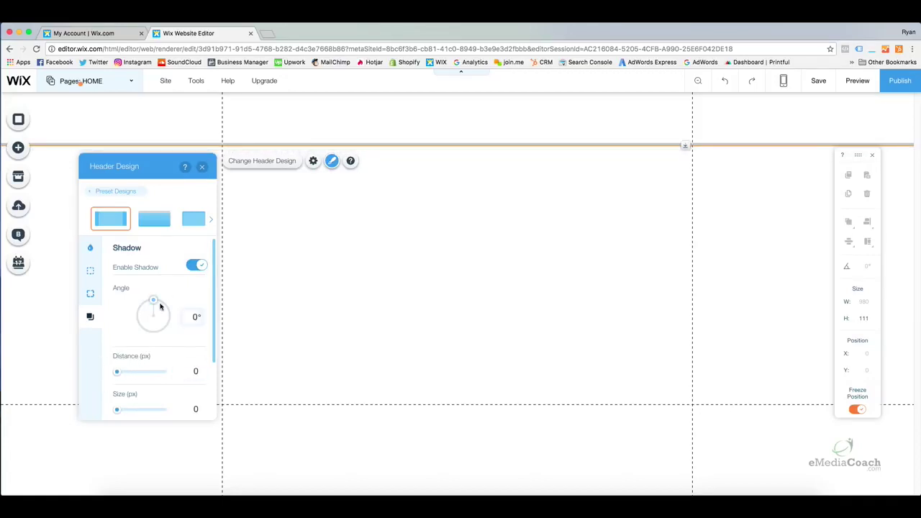
click(199, 267)
click(200, 266)
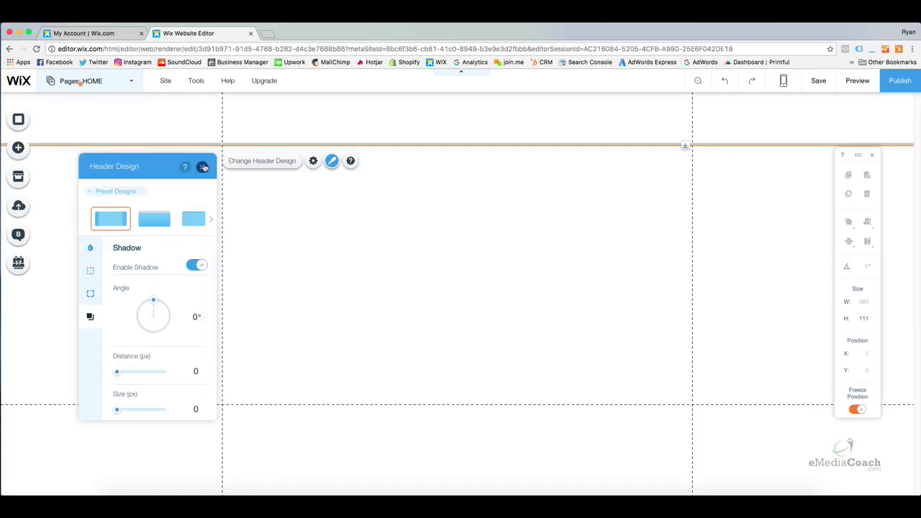
click(203, 167)
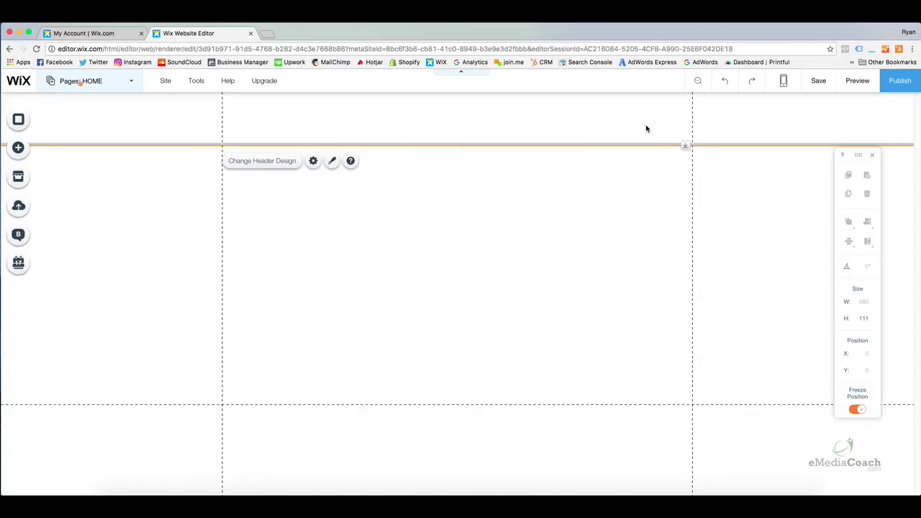
right_click(651, 125)
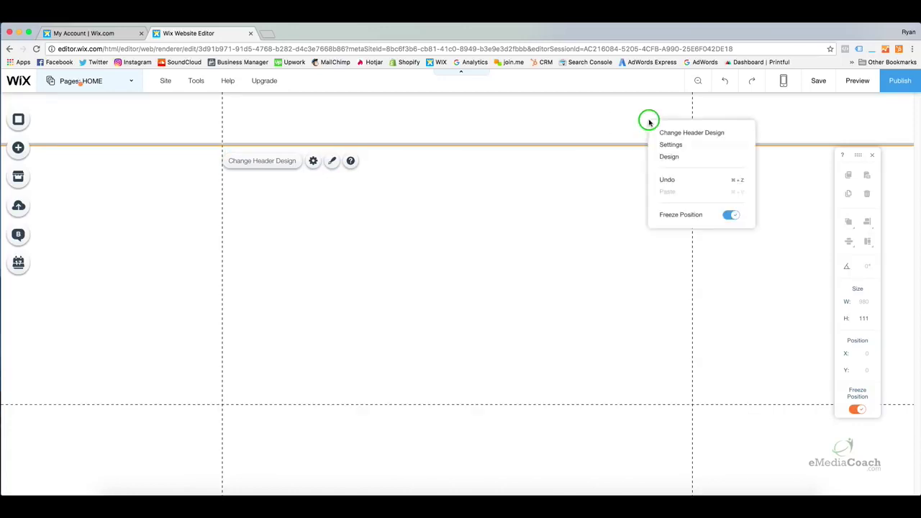
click(728, 217)
click(729, 218)
click(728, 217)
click(729, 218)
click(606, 207)
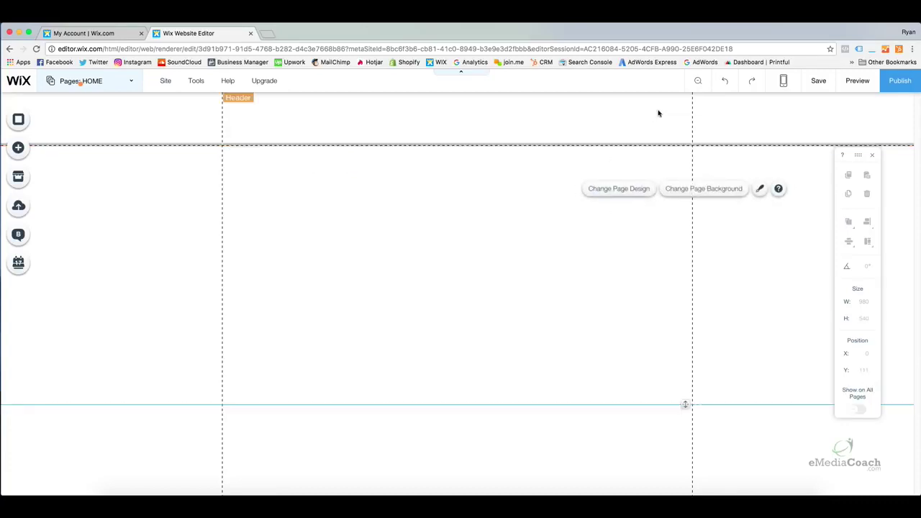
click(856, 81)
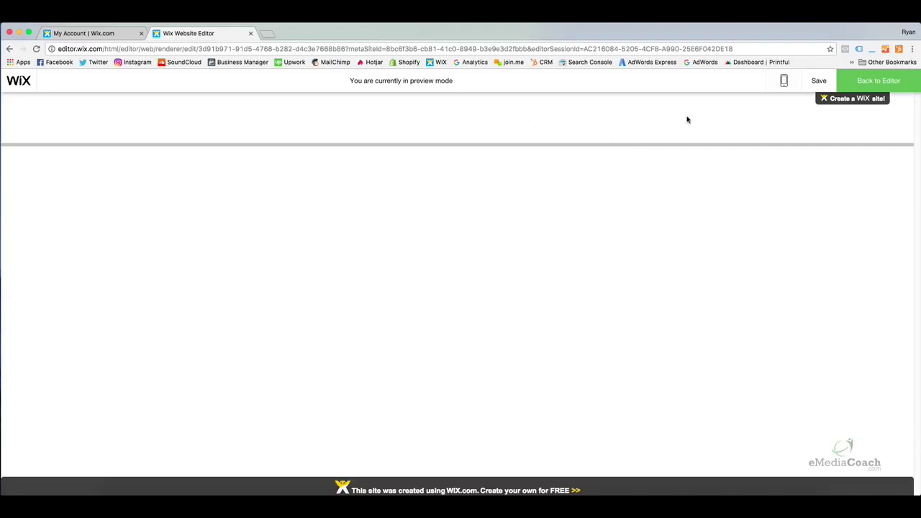
click(859, 82)
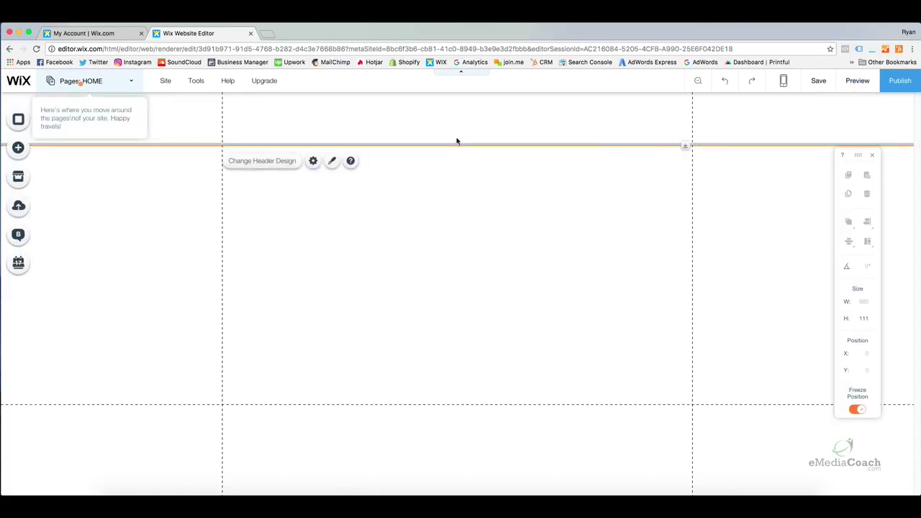
right_click(737, 127)
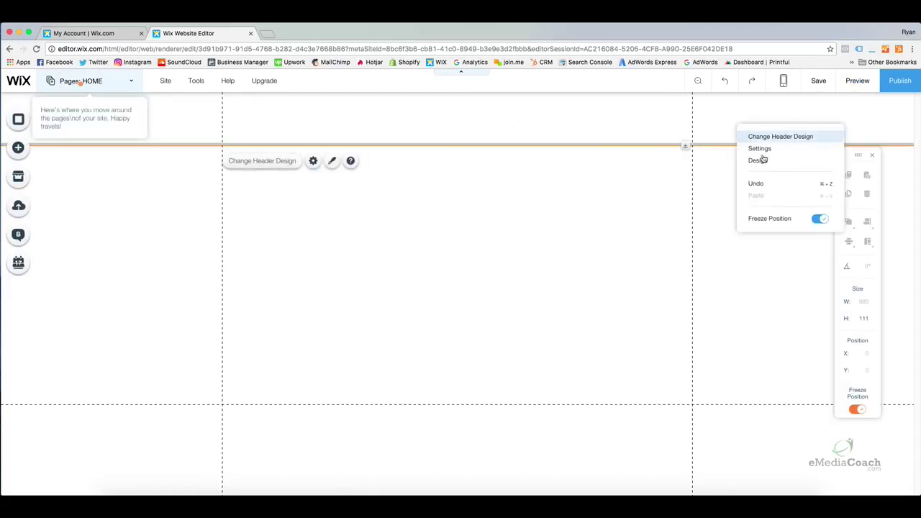
click(820, 220)
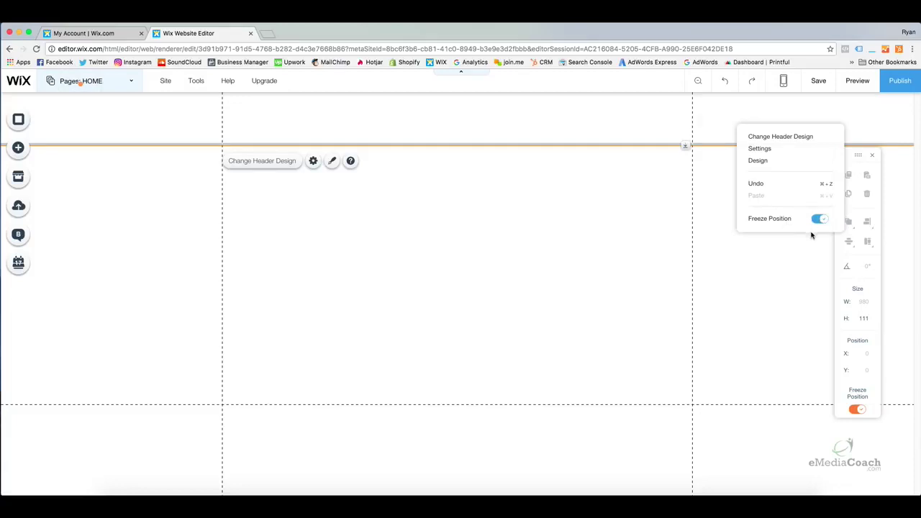
click(746, 254)
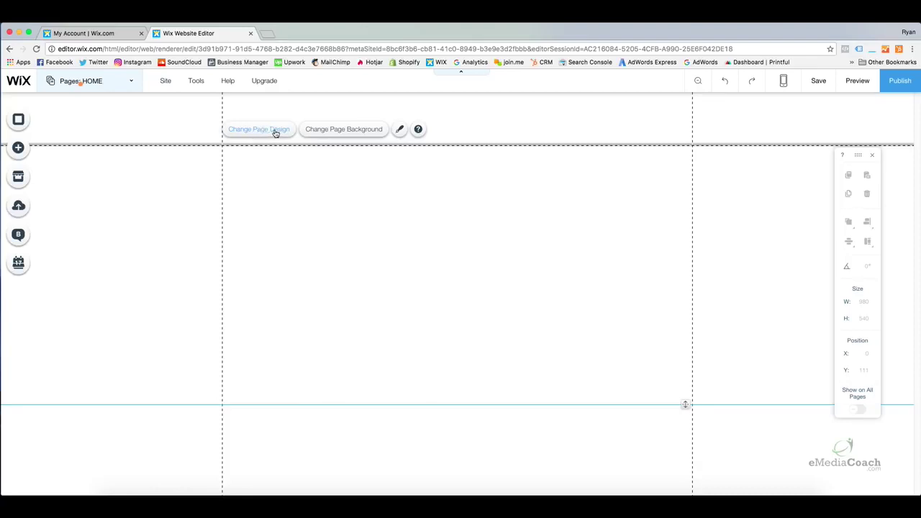
Try black, grey and blue page backgrounds, then set the page design back to No Color
click(276, 134)
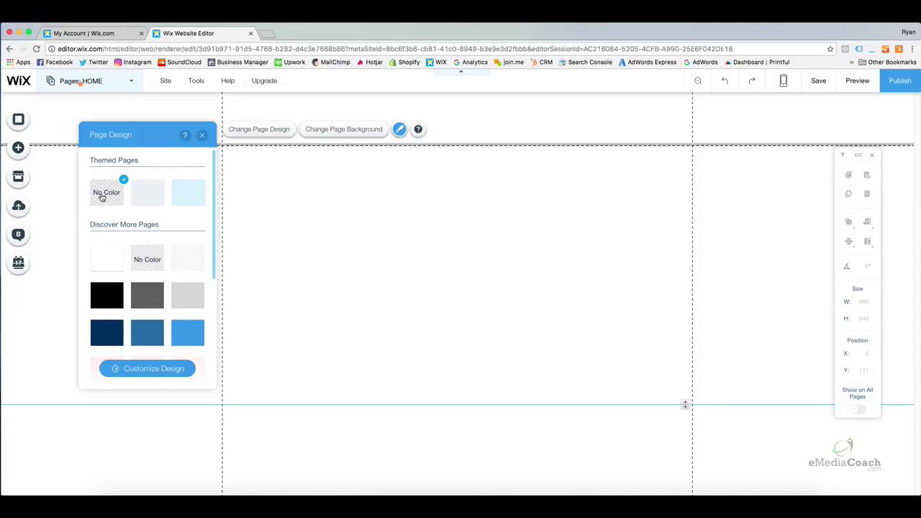
click(148, 200)
click(116, 296)
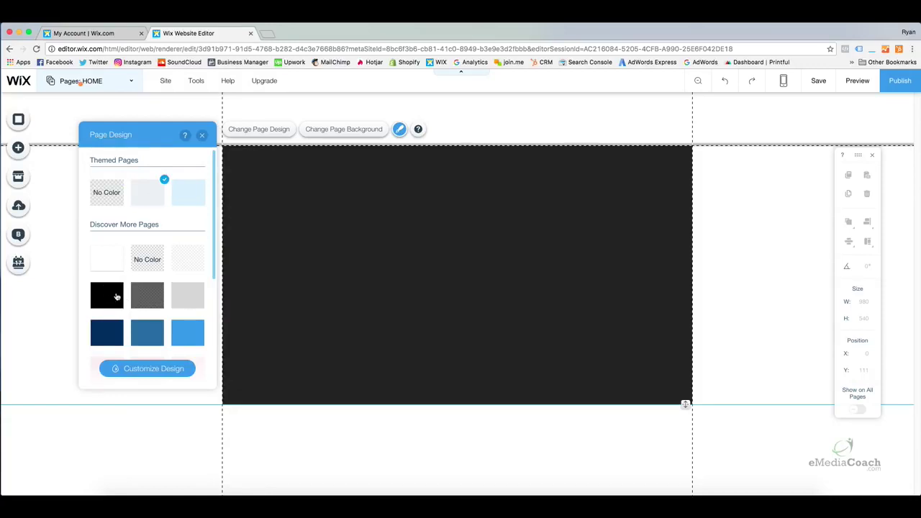
click(189, 302)
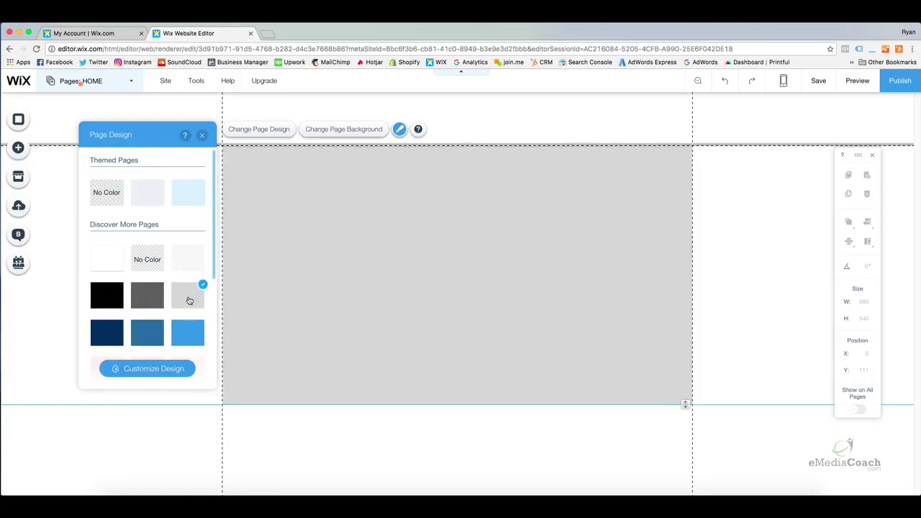
click(184, 332)
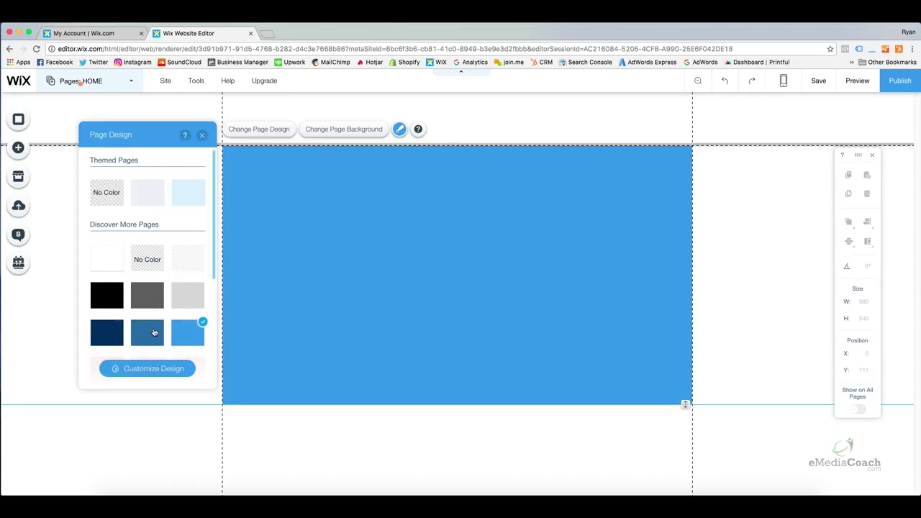
click(153, 332)
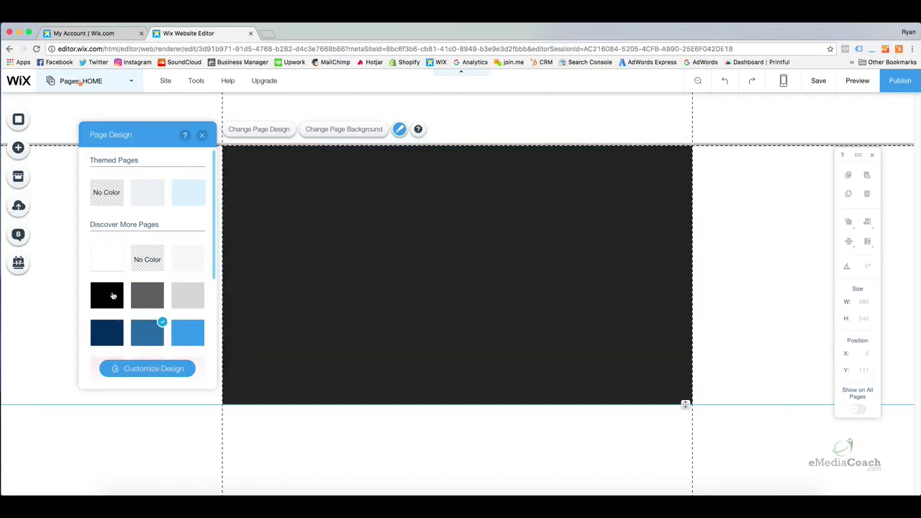
click(113, 295)
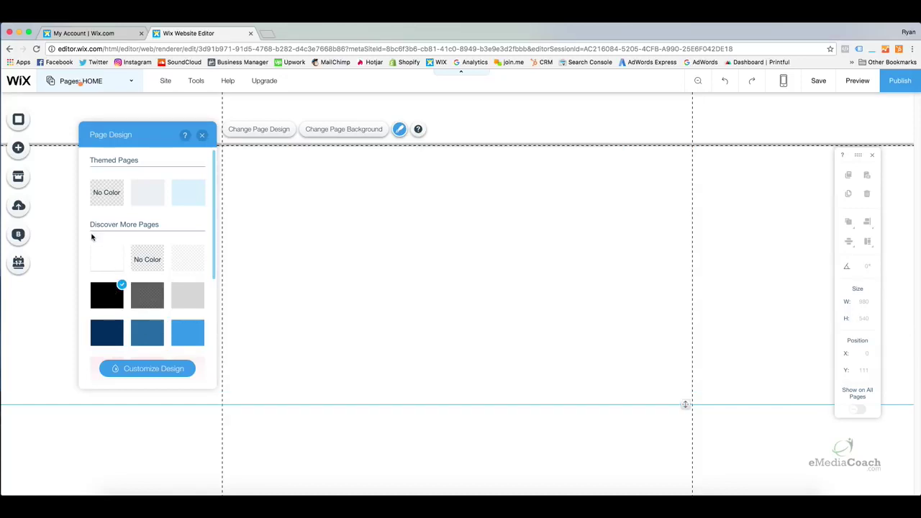
click(102, 203)
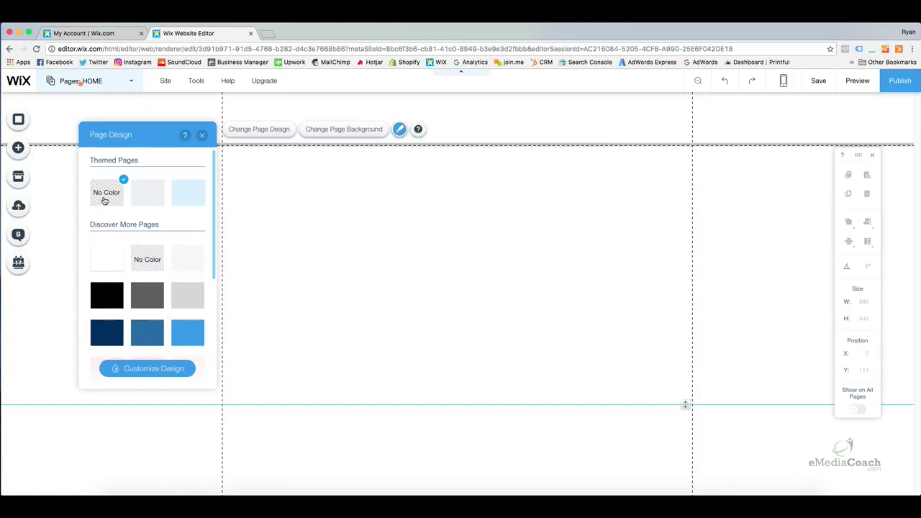
click(202, 136)
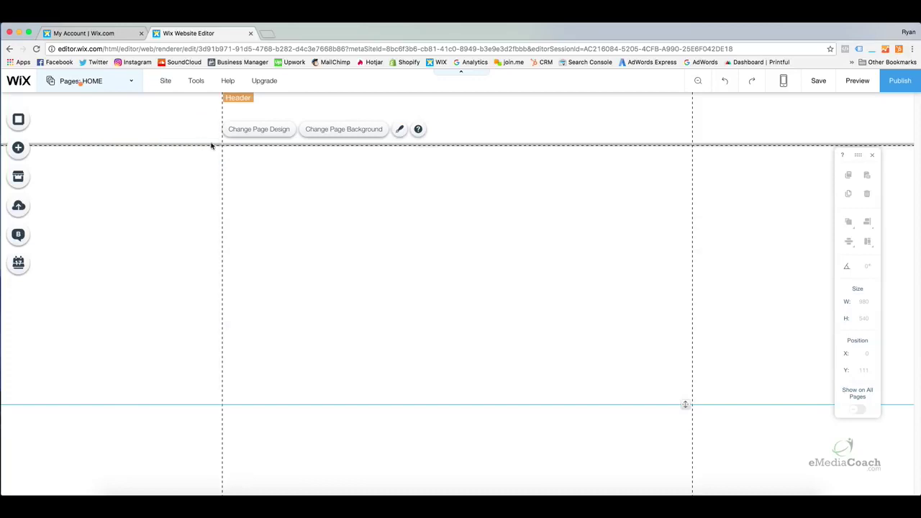
Stretch the HOME page section beyond 540 px so the footer sits lower
click(502, 123)
click(483, 175)
drag(688, 405, 690, 451)
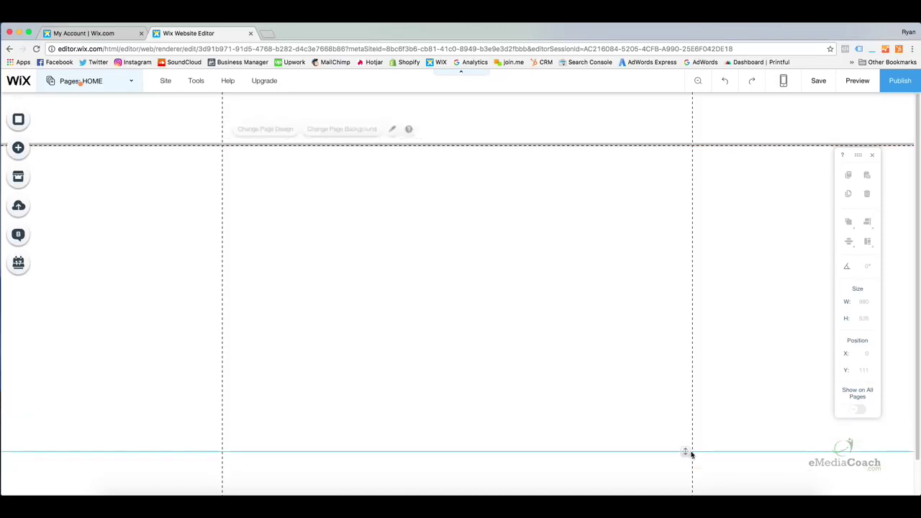
scroll(668, 403, down, 2)
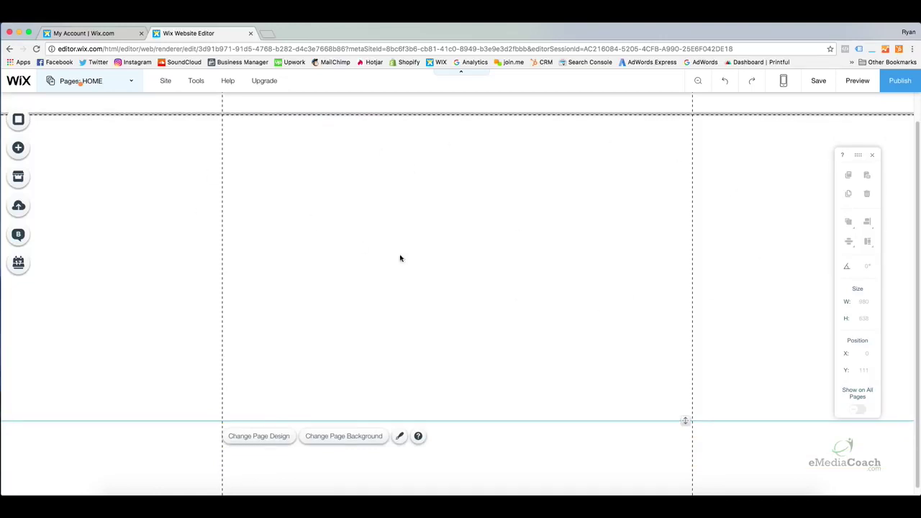
Drag the footer's top edge down until the footer starts at Y 963
click(672, 452)
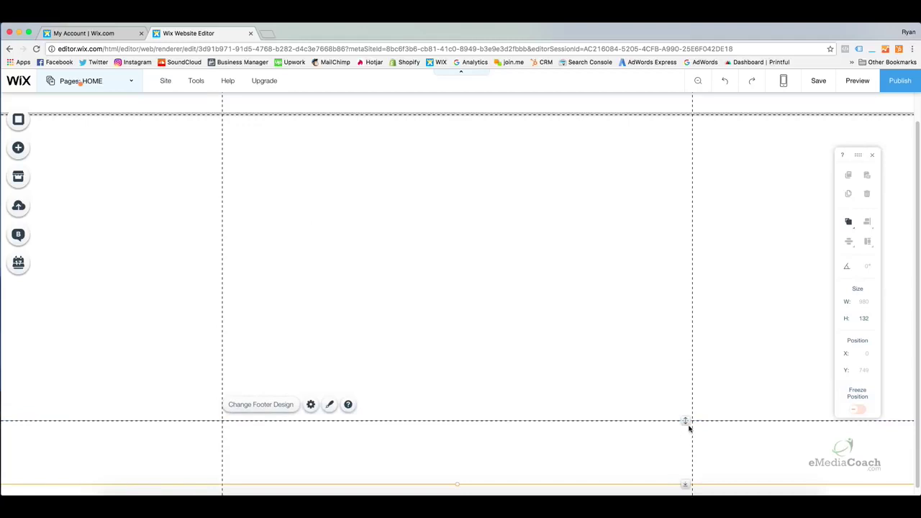
drag(686, 420, 685, 457)
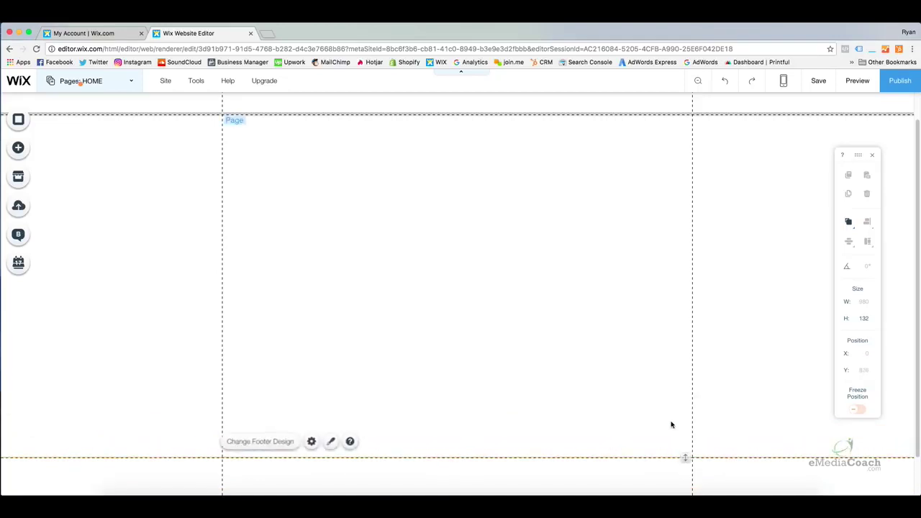
scroll(673, 423, down, 2)
drag(684, 415, 685, 456)
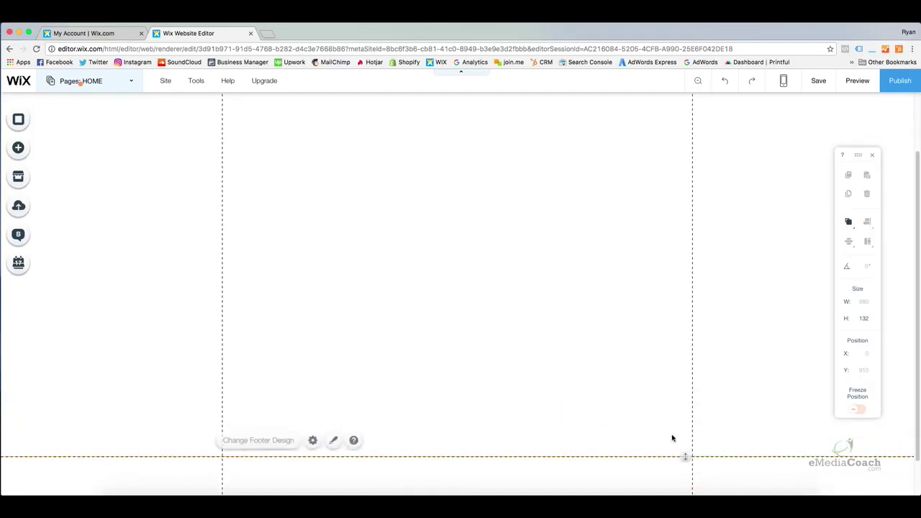
scroll(670, 434, up, 5)
scroll(625, 365, down, 2)
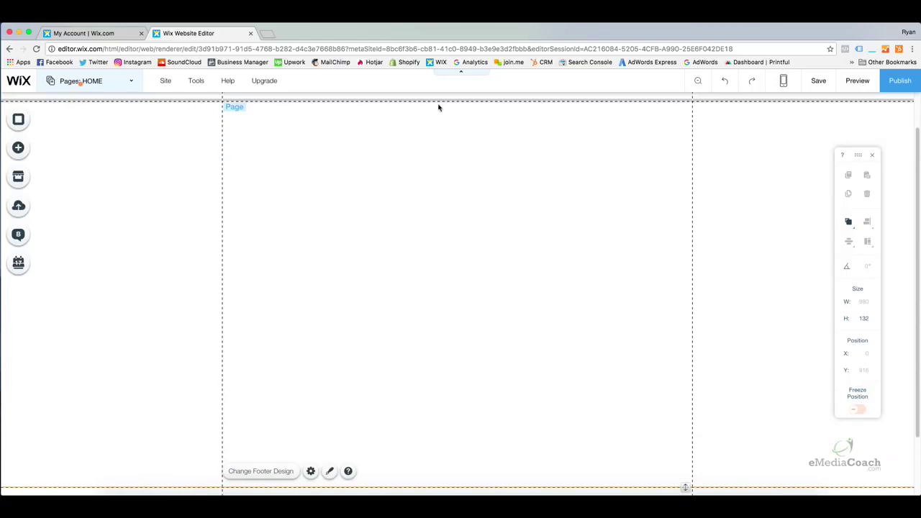
scroll(439, 230, down, 3)
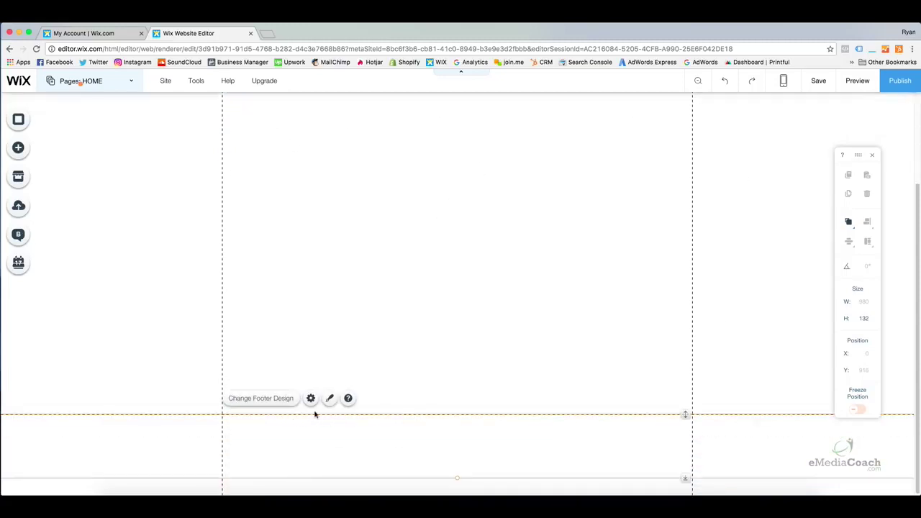
scroll(302, 301, up, 5)
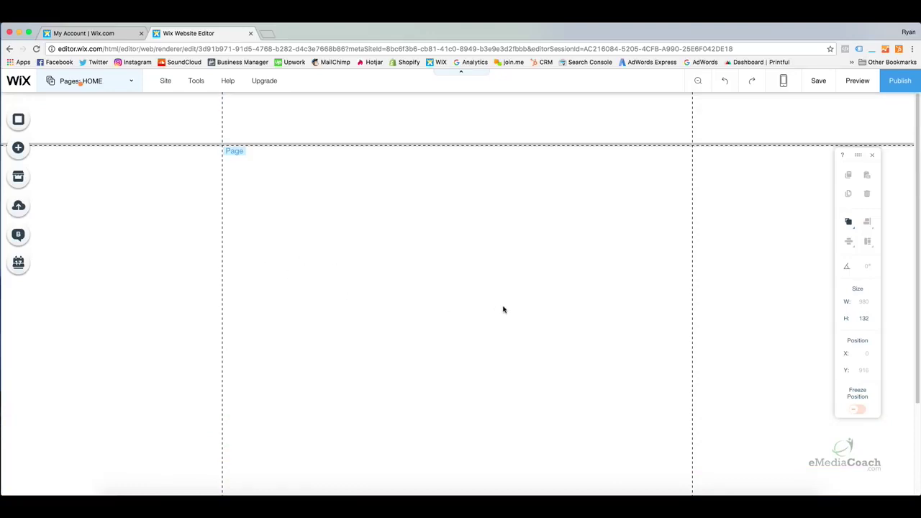
scroll(518, 303, down, 5)
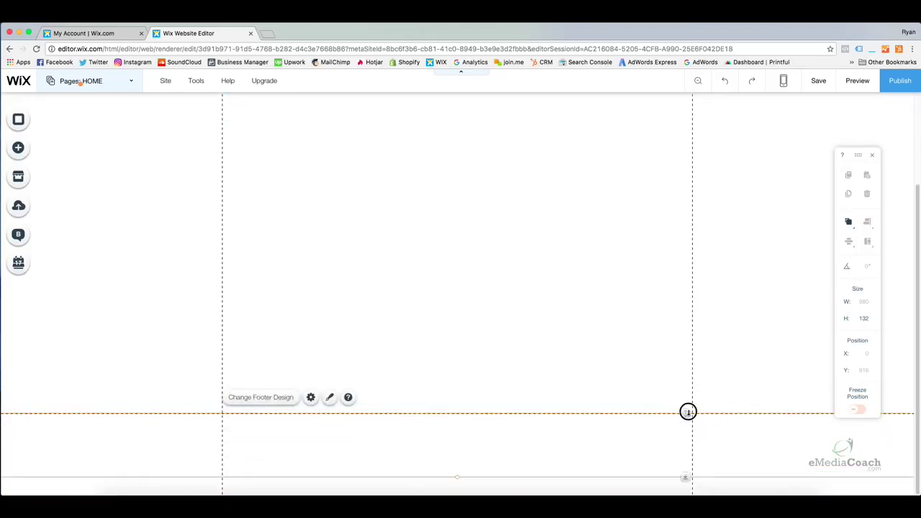
drag(687, 413, 691, 436)
scroll(504, 310, up, 5)
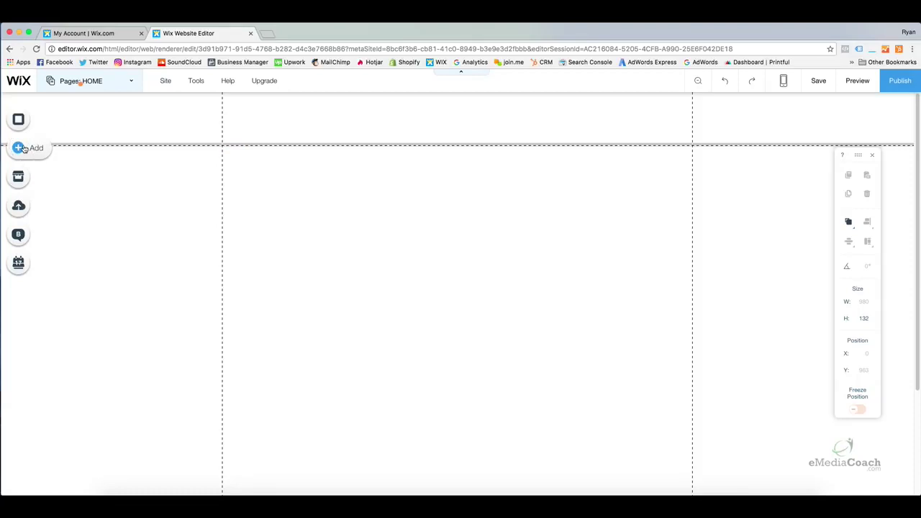
Add the full-width About (Your Story) slideshow, 3 slides and 650 px tall, to HOME
click(20, 149)
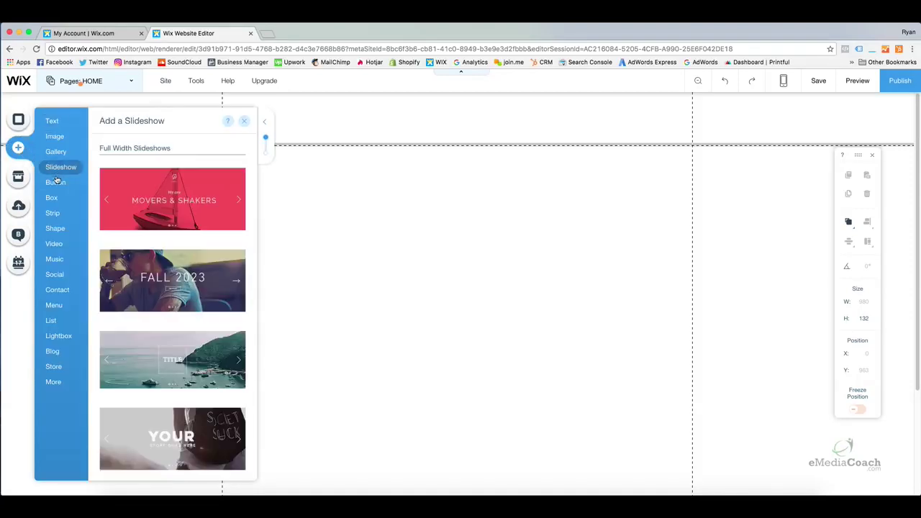
mouse_move(56, 182)
click(536, 185)
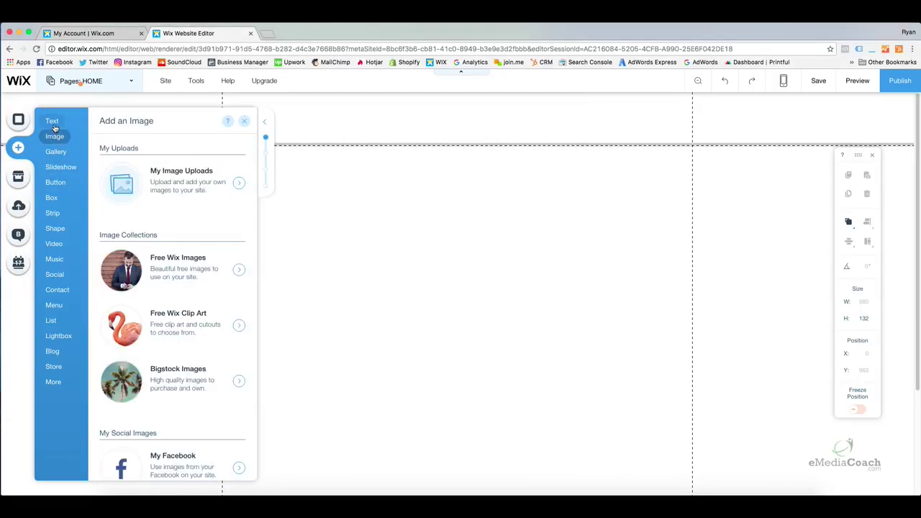
mouse_move(56, 138)
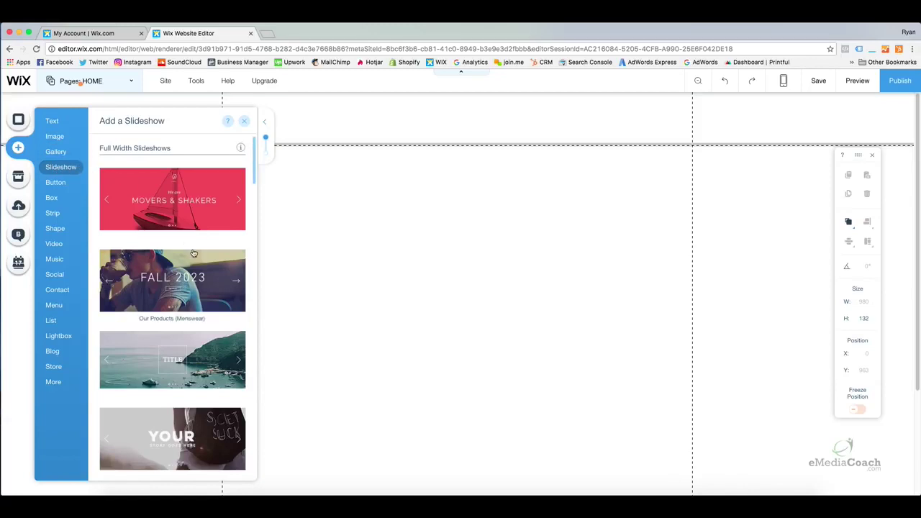
scroll(226, 255, down, 5)
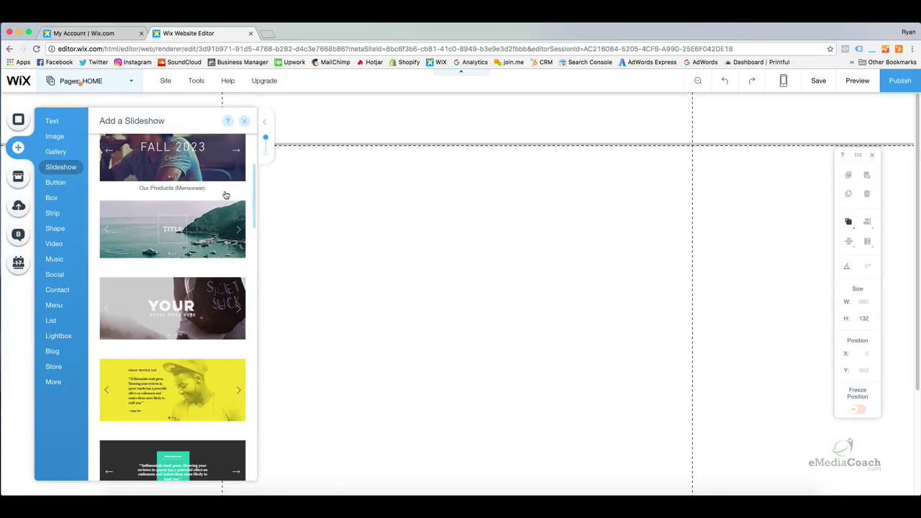
drag(255, 205, 260, 351)
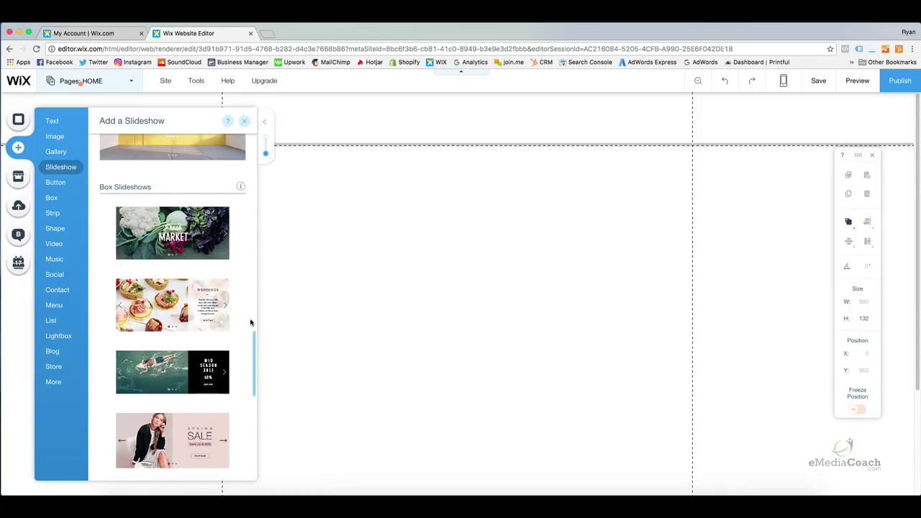
drag(254, 340, 272, 178)
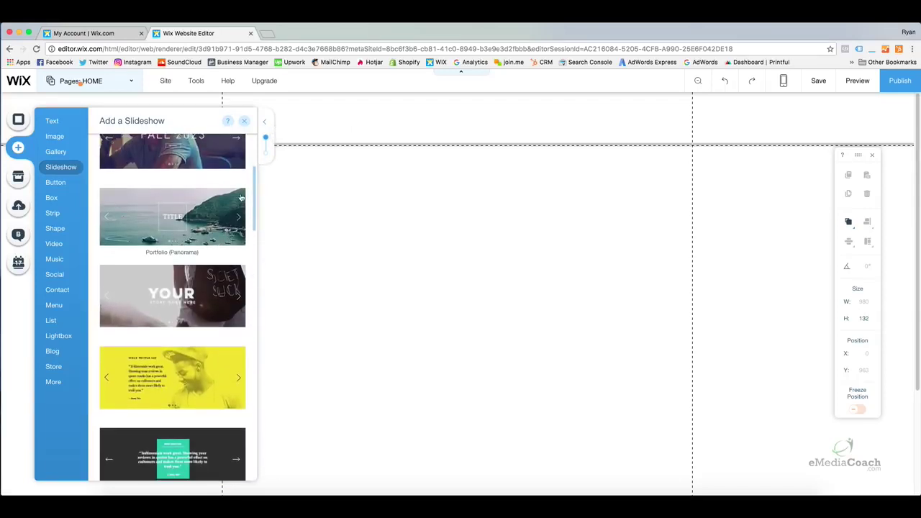
drag(189, 295, 374, 279)
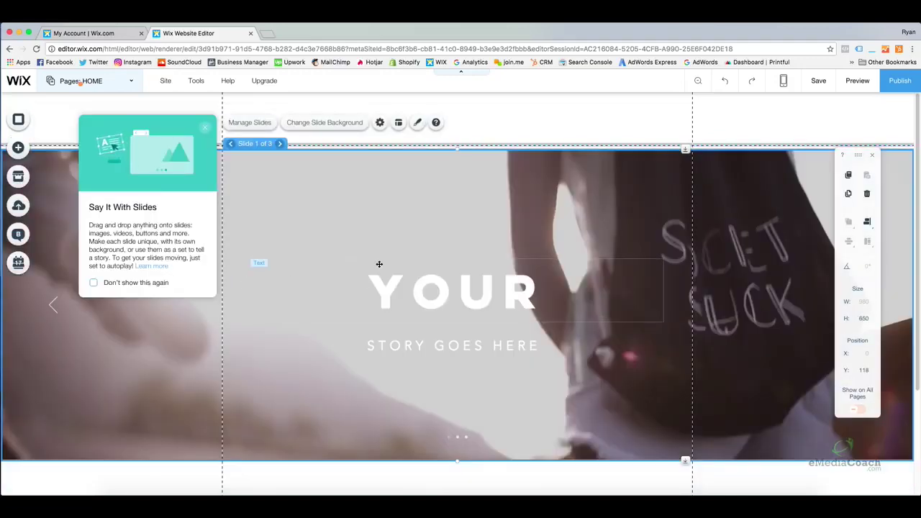
Position the slideshow at Y 111, snapped directly under the 111 px header
click(411, 219)
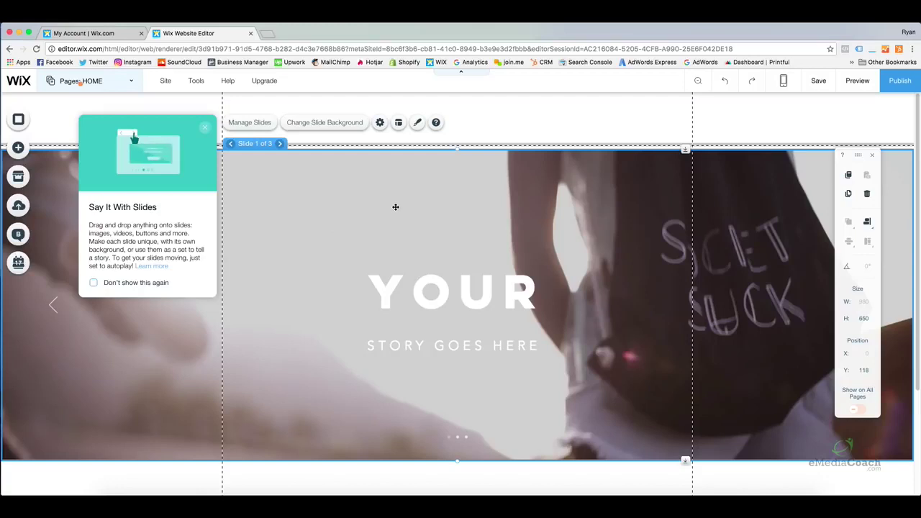
drag(395, 207, 400, 238)
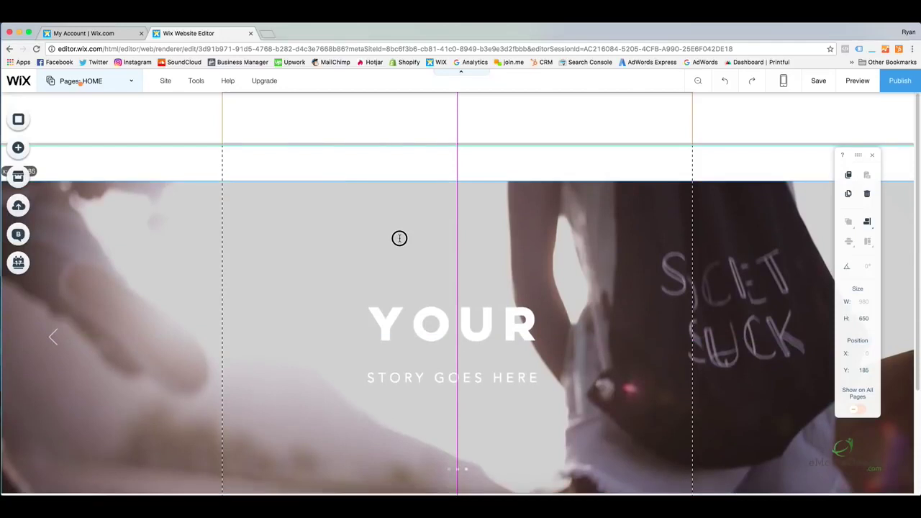
drag(399, 238, 399, 233)
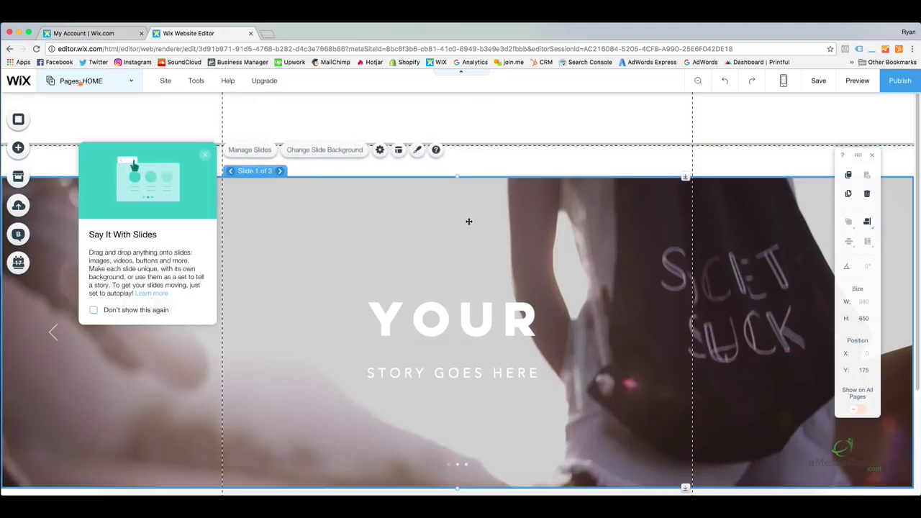
drag(444, 238, 446, 255)
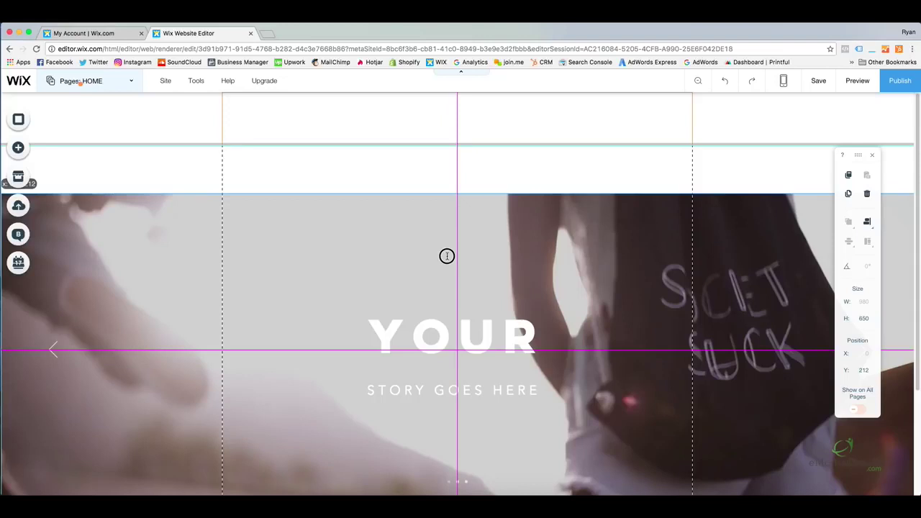
drag(446, 255, 445, 209)
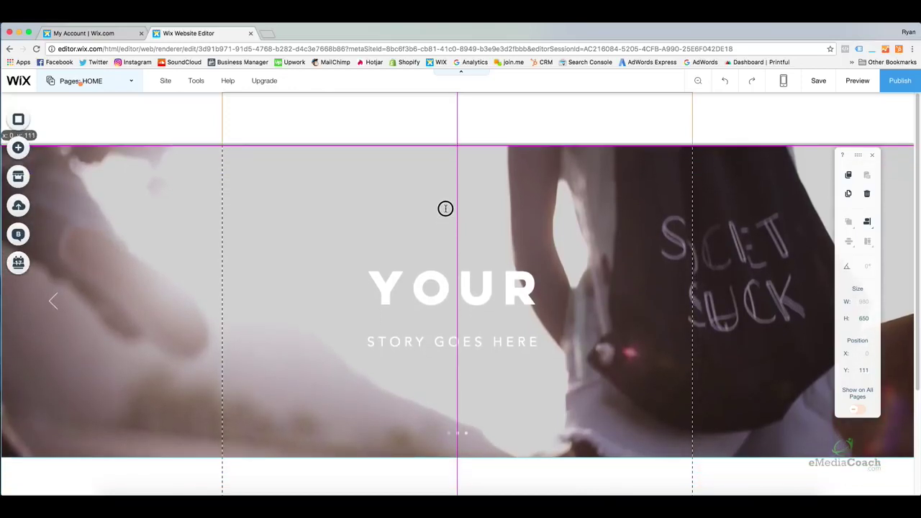
drag(445, 208, 446, 207)
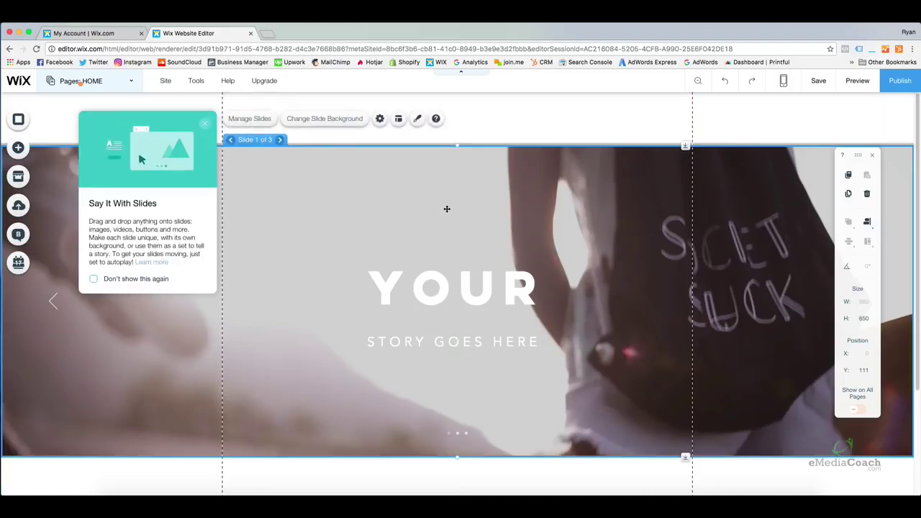
click(640, 120)
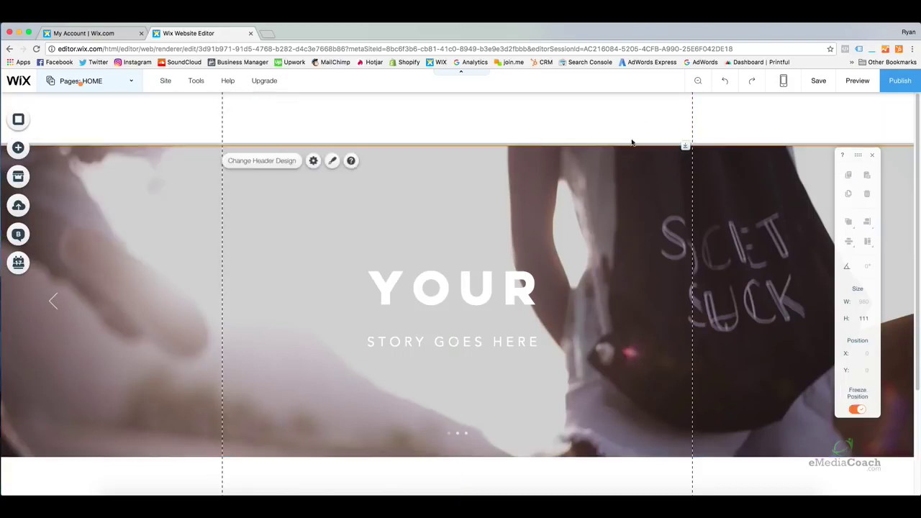
click(858, 80)
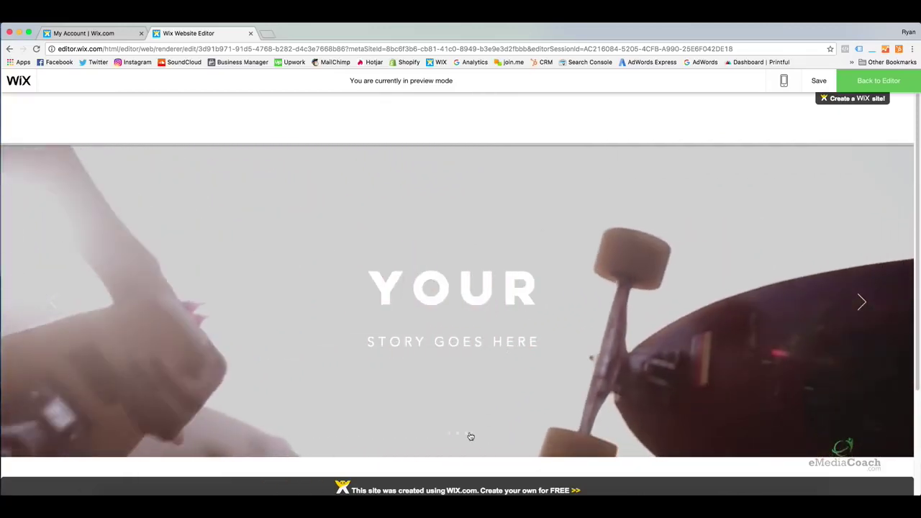
click(458, 436)
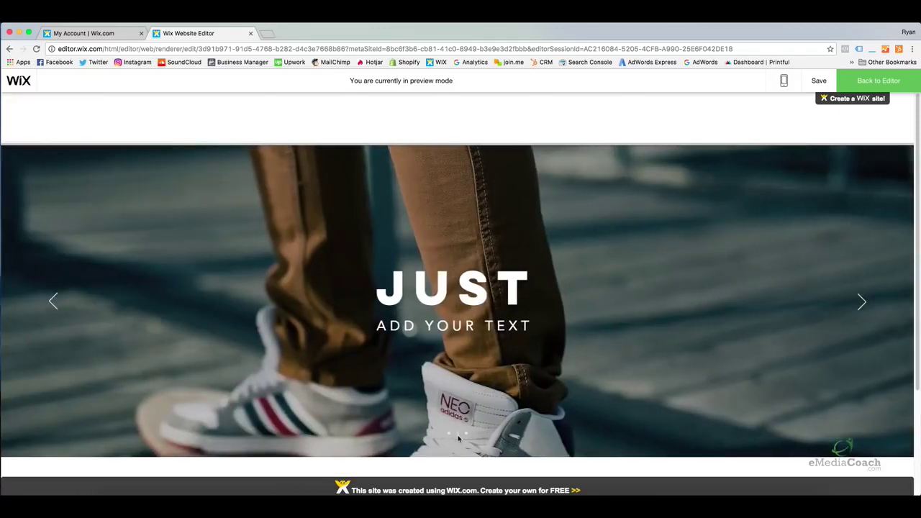
click(467, 435)
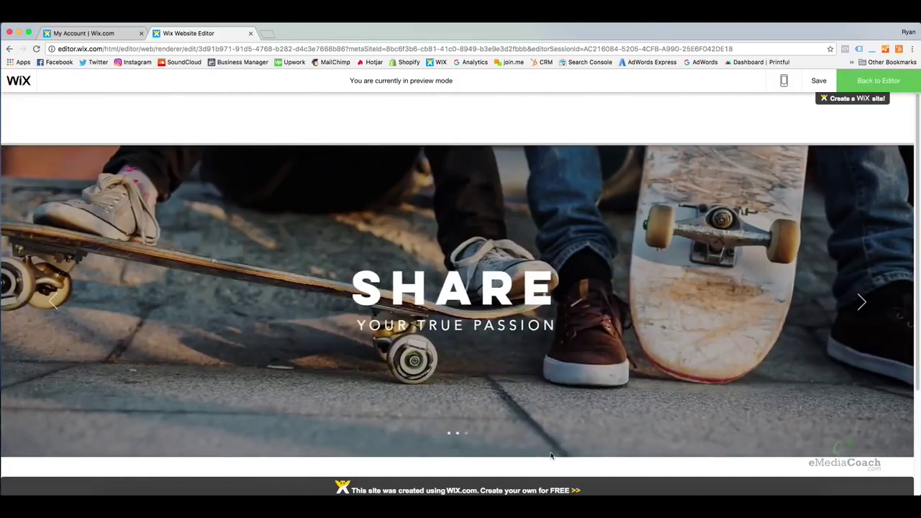
click(465, 435)
click(448, 435)
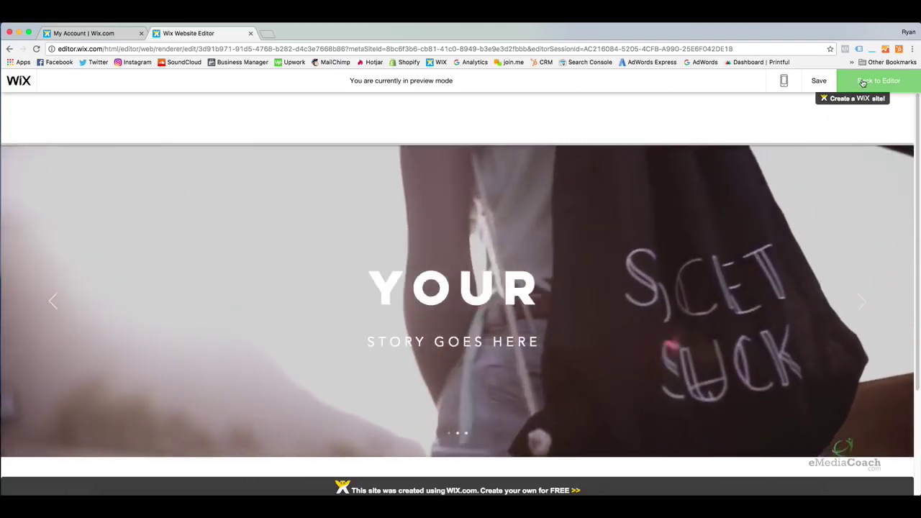
click(863, 81)
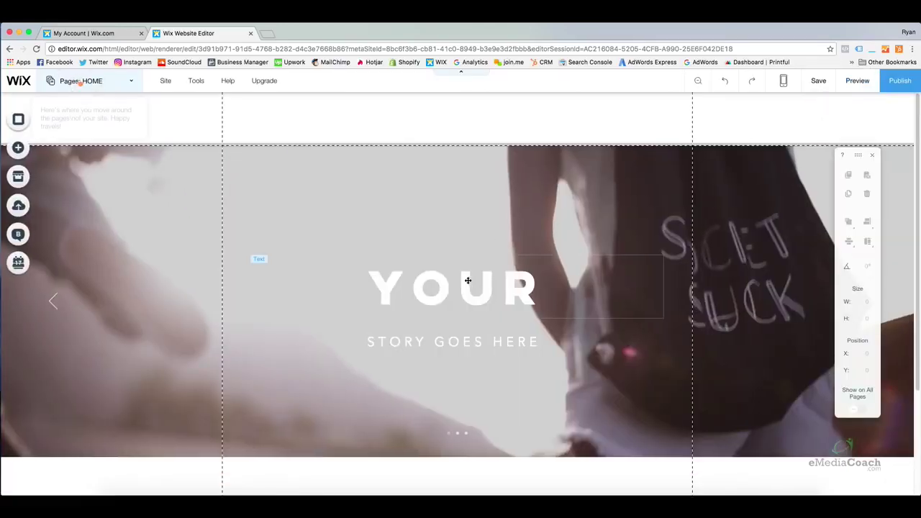
Drag the footer's top edge down in several passes to lengthen the HOME page
scroll(475, 280, down, 4)
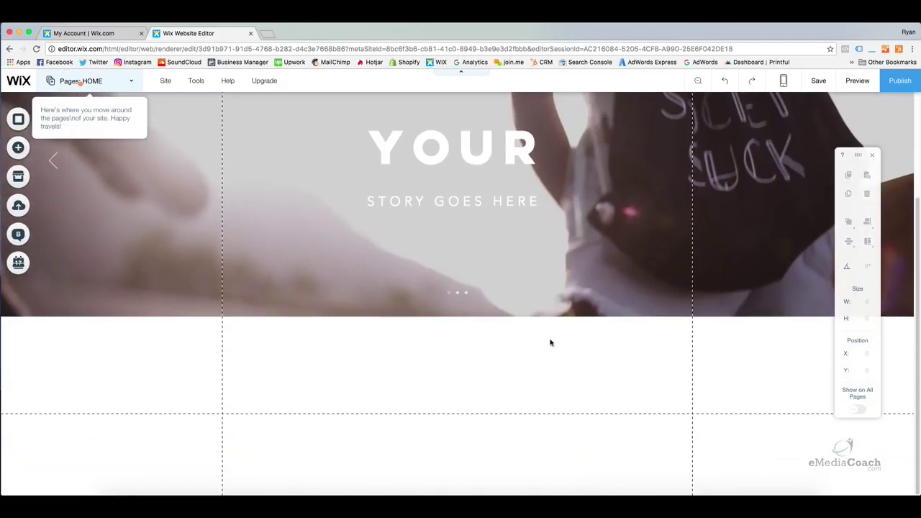
click(570, 422)
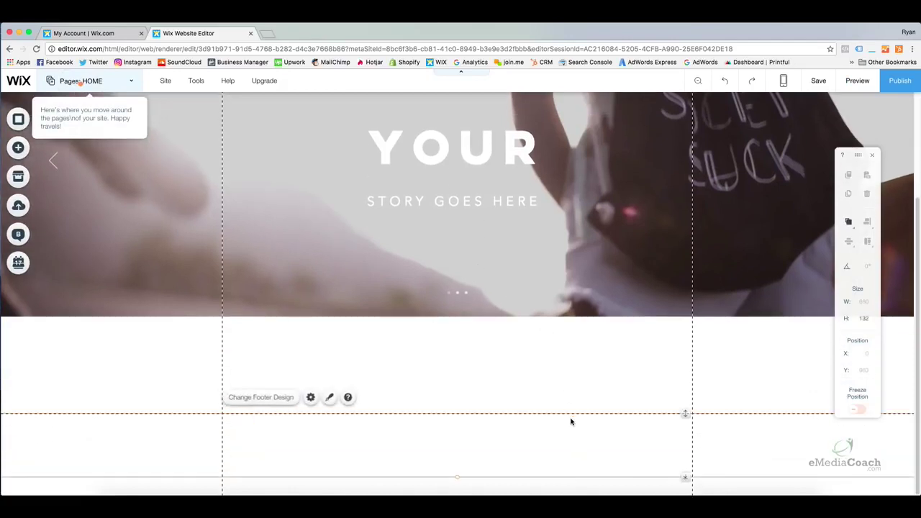
click(672, 389)
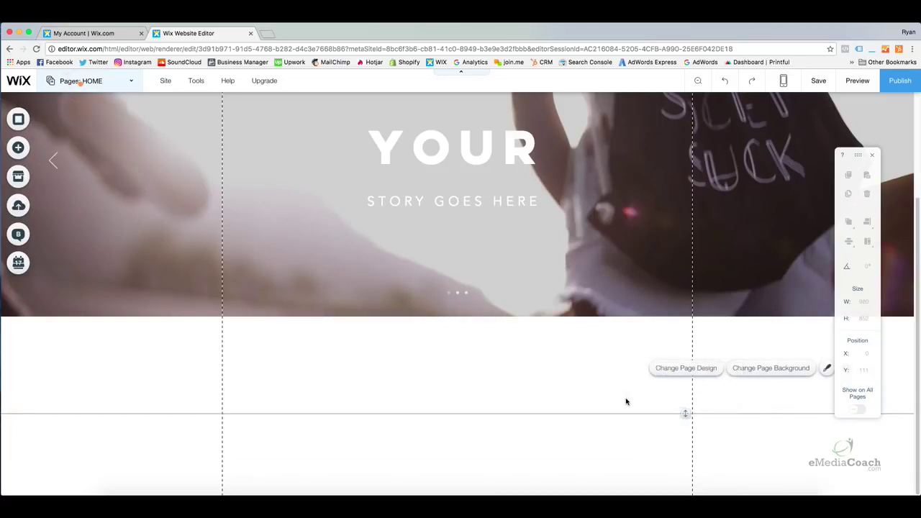
click(702, 423)
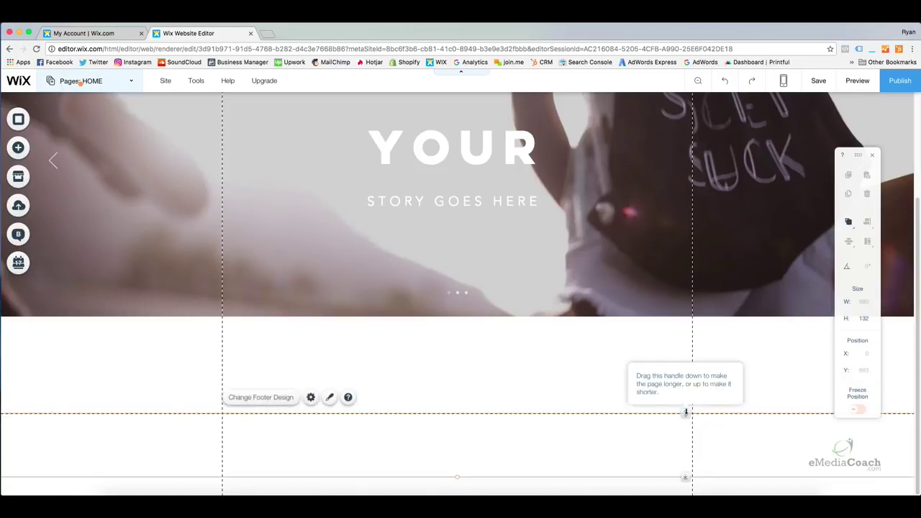
drag(685, 413, 689, 463)
scroll(683, 446, down, 2)
drag(685, 411, 695, 465)
scroll(672, 420, down, 2)
drag(684, 414, 688, 456)
scroll(662, 414, down, 2)
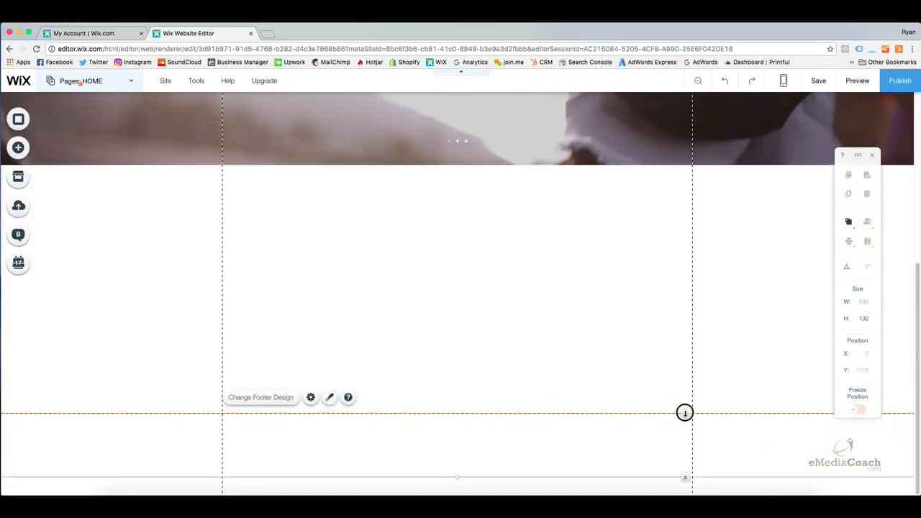
drag(685, 414, 688, 445)
click(601, 341)
Select the empty page area, now 980 by 1243 px, below the slideshow
scroll(600, 341, up, 5)
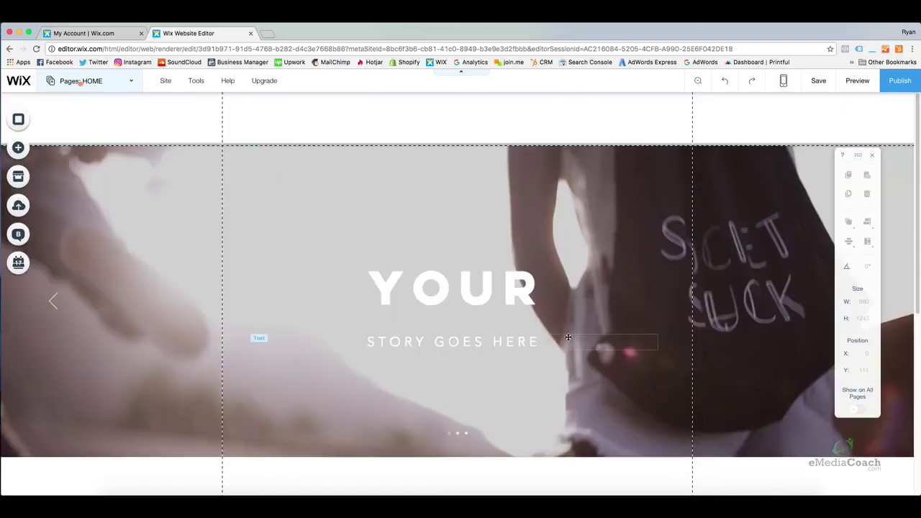
scroll(512, 333, down, 4)
scroll(512, 331, down, 2)
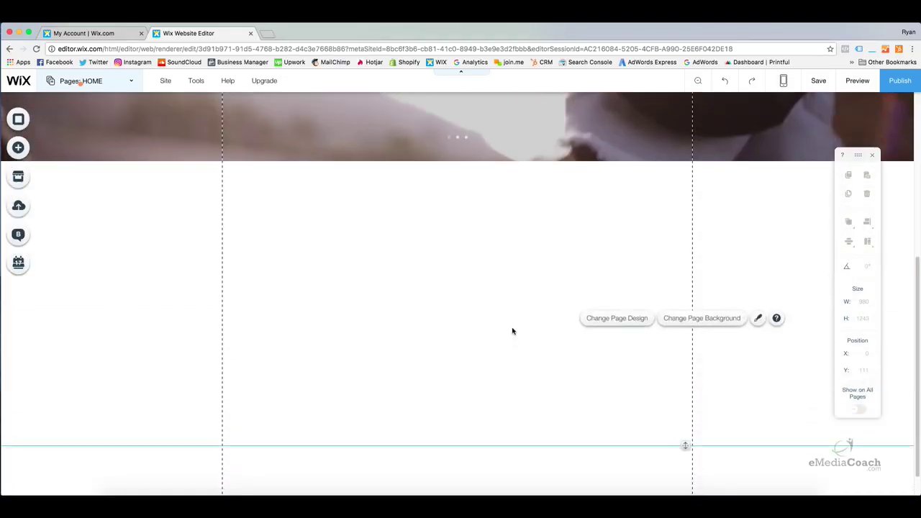
click(411, 233)
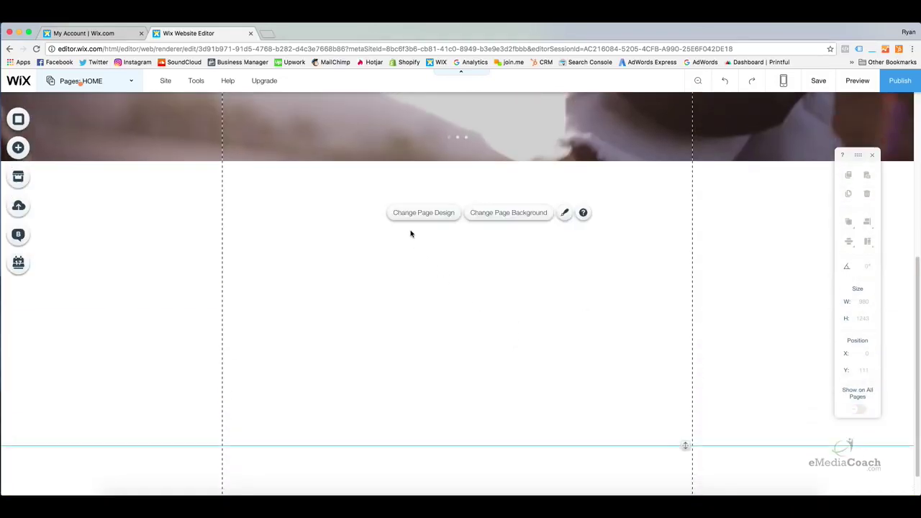
click(366, 286)
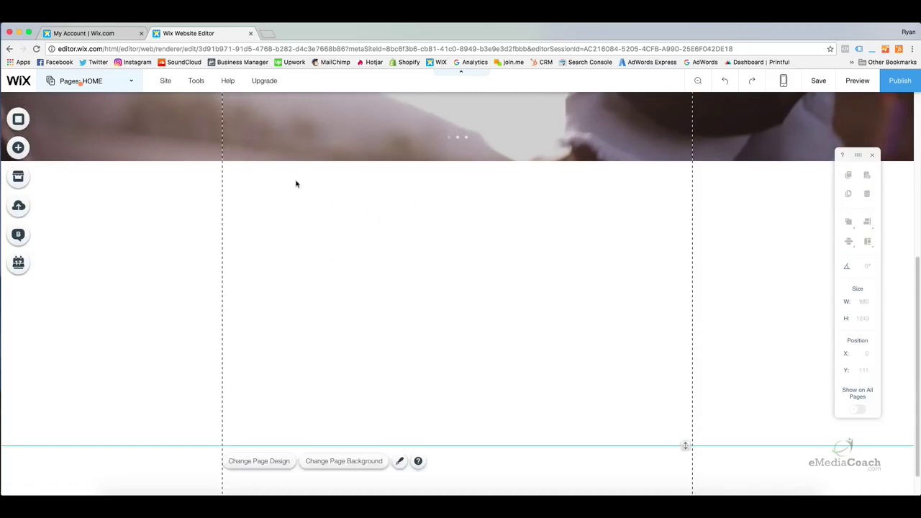
click(498, 246)
Browse the Classic and Parallax strip designs, such as Parallax (Skater) and Parallax (Bloom), then return to Classic
click(19, 149)
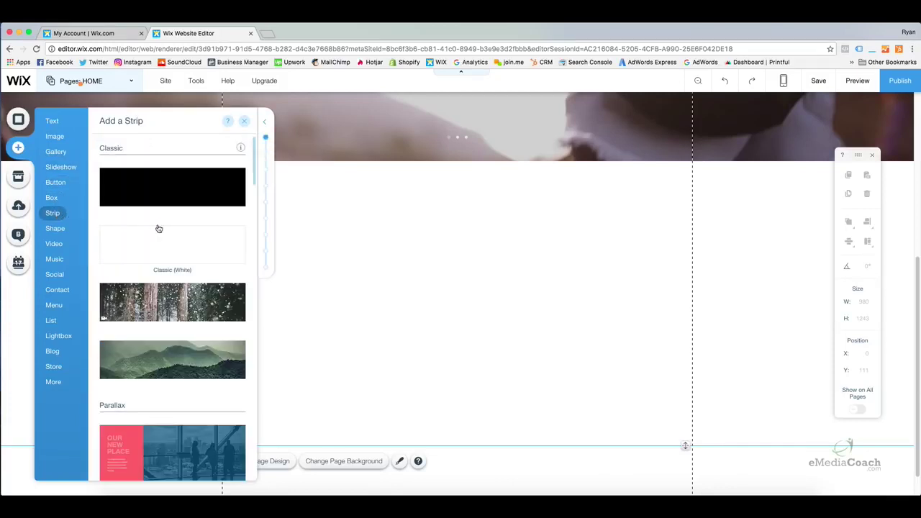
scroll(161, 229, down, 1)
scroll(161, 228, down, 1)
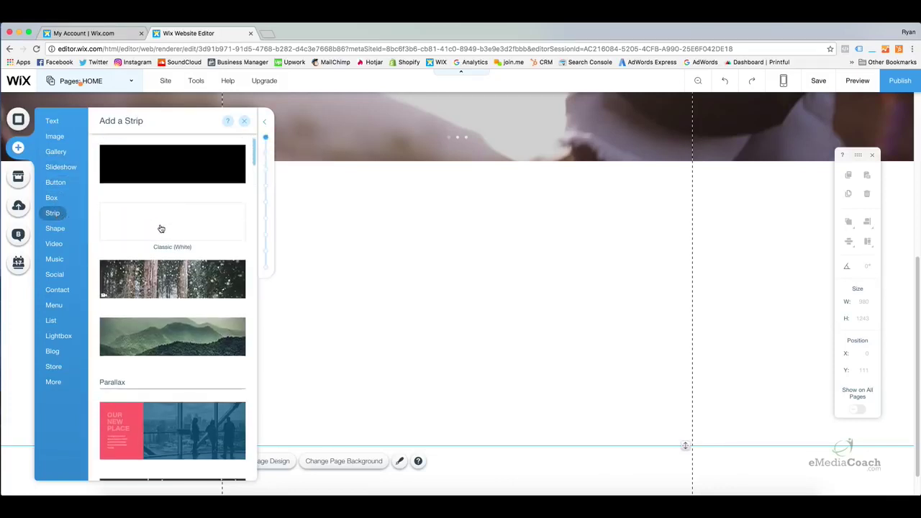
scroll(161, 228, down, 2)
scroll(160, 227, down, 1)
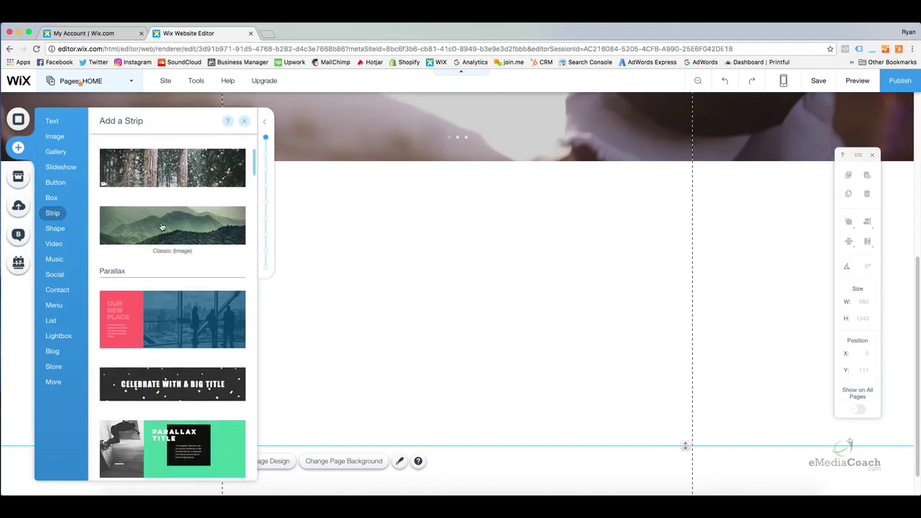
scroll(161, 231, down, 2)
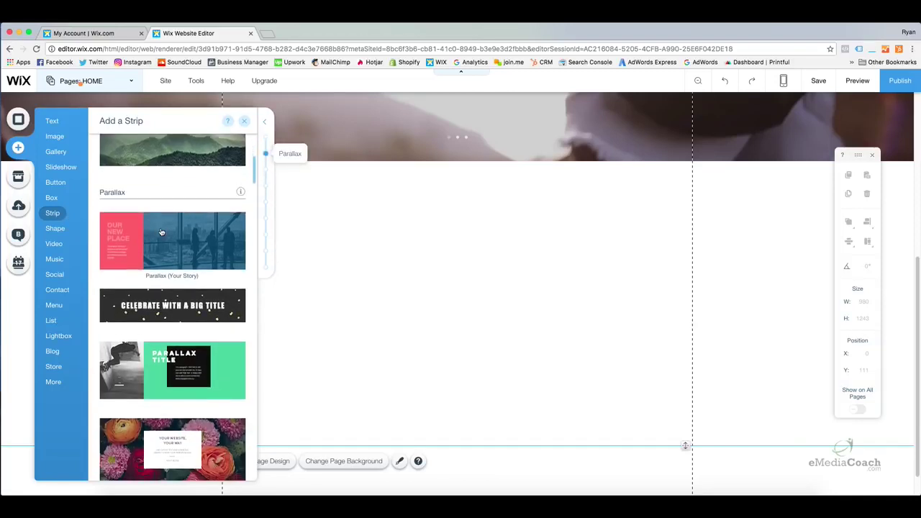
scroll(162, 231, down, 3)
scroll(162, 230, down, 3)
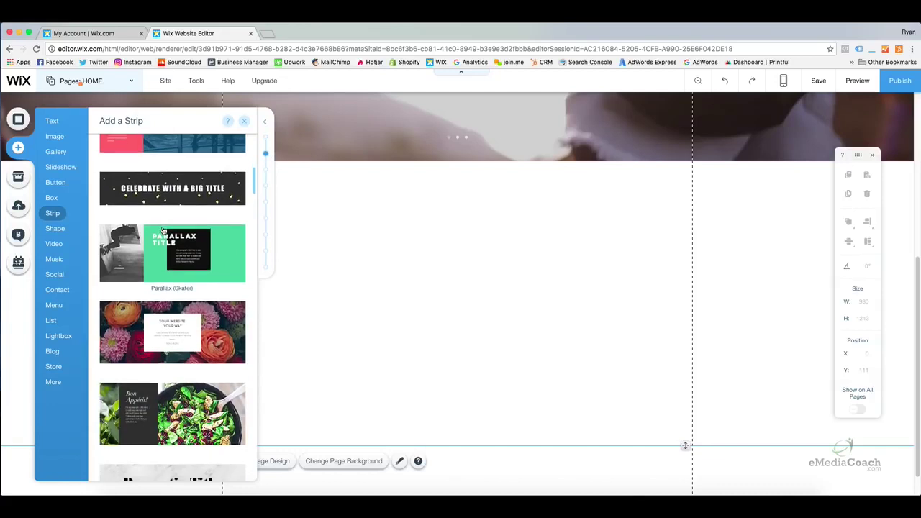
scroll(163, 230, down, 4)
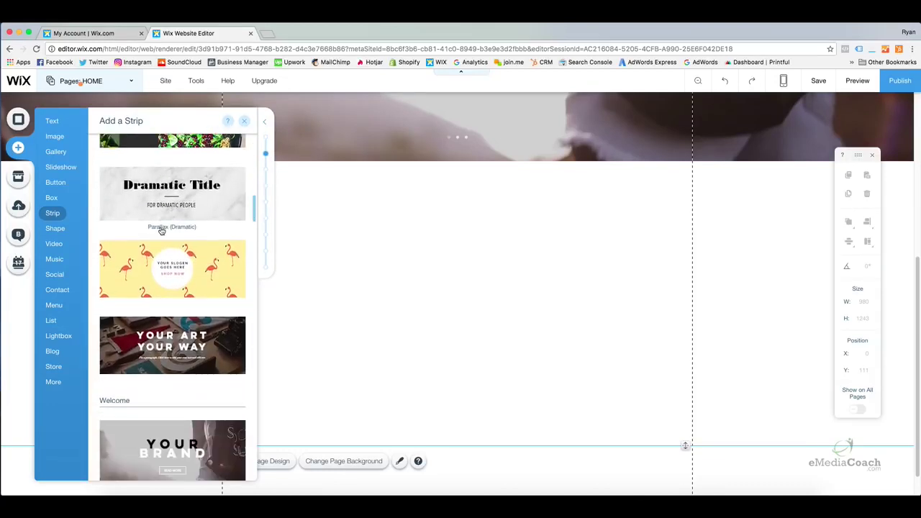
scroll(162, 230, up, 7)
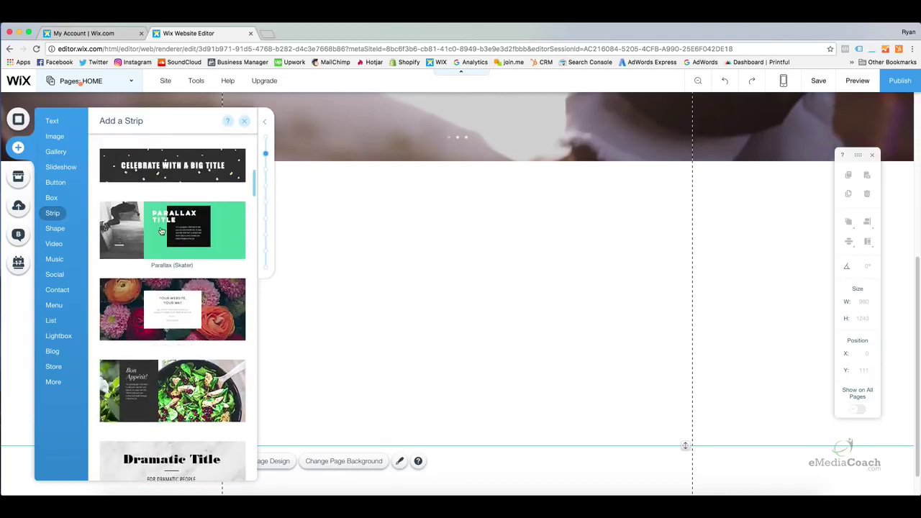
scroll(162, 230, up, 8)
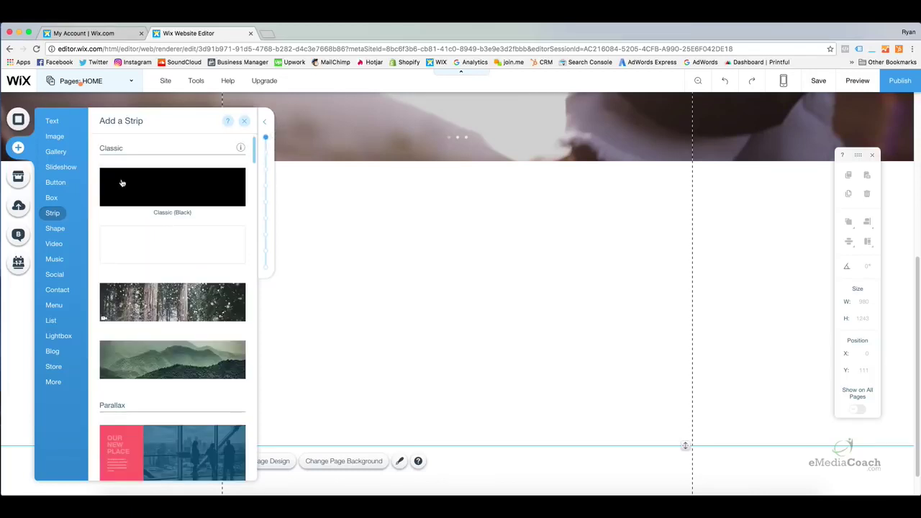
Place the 400 px Classic (Black) strip directly beneath the slideshow at Y 761
click(179, 197)
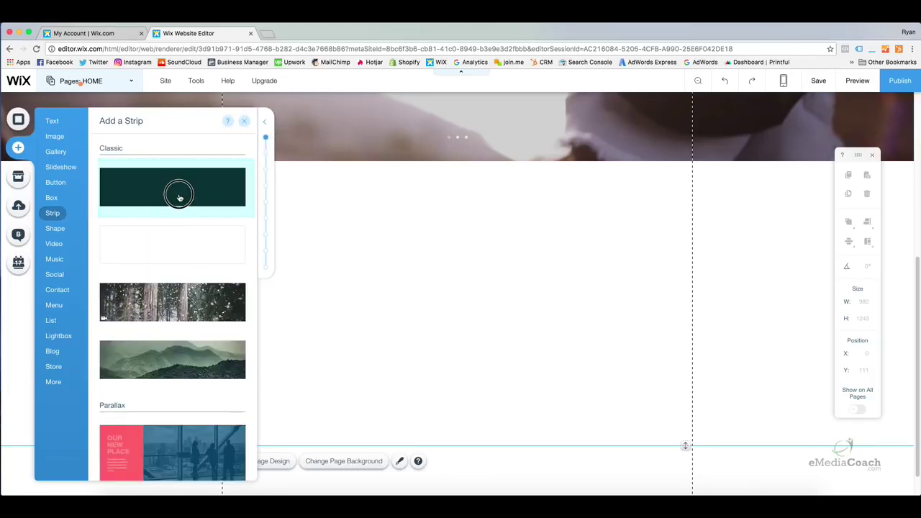
drag(179, 197, 341, 294)
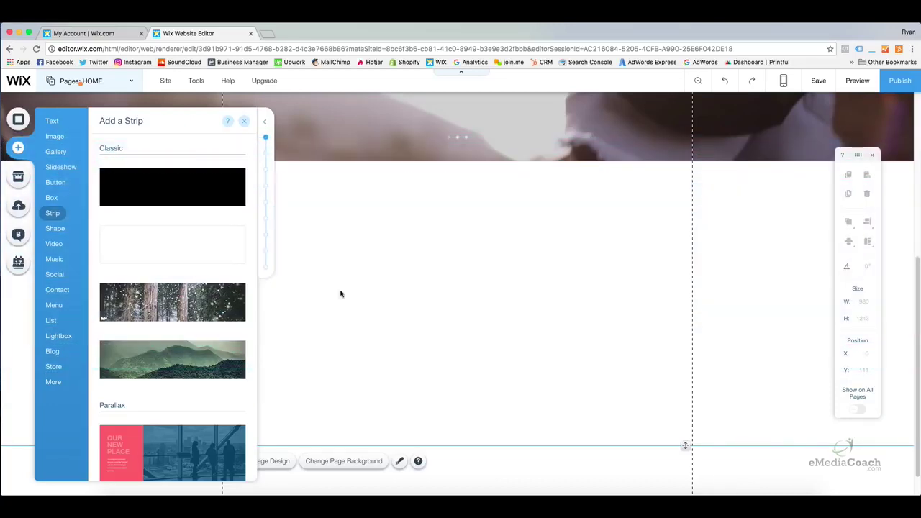
mouse_move(407, 259)
mouse_down()
mouse_move(405, 271)
mouse_move(403, 258)
mouse_up()
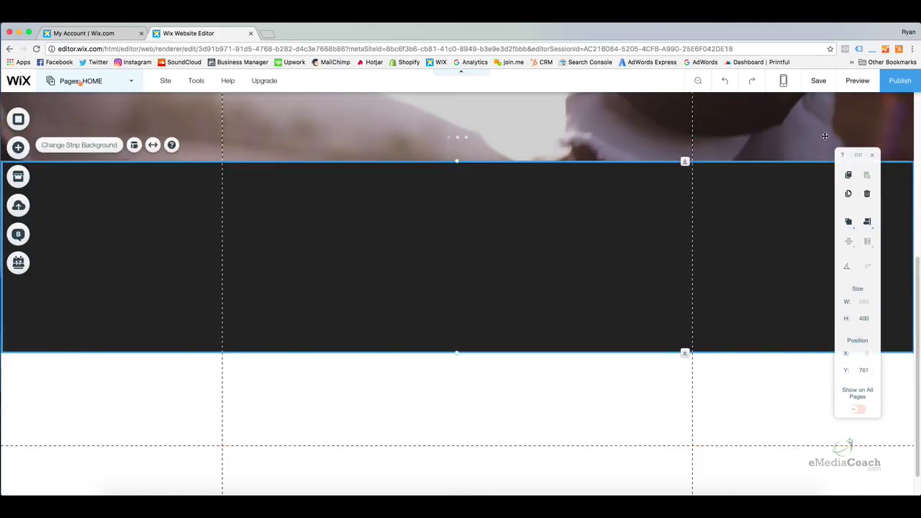
click(783, 379)
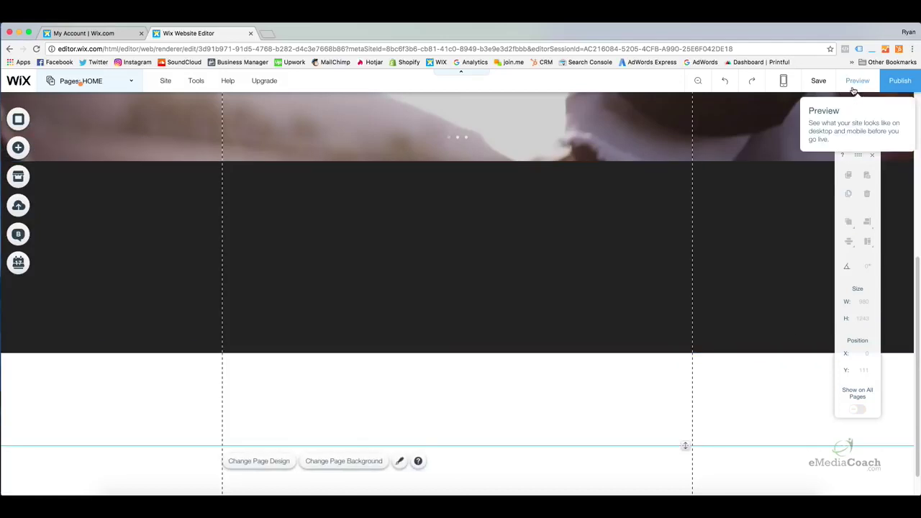
click(856, 80)
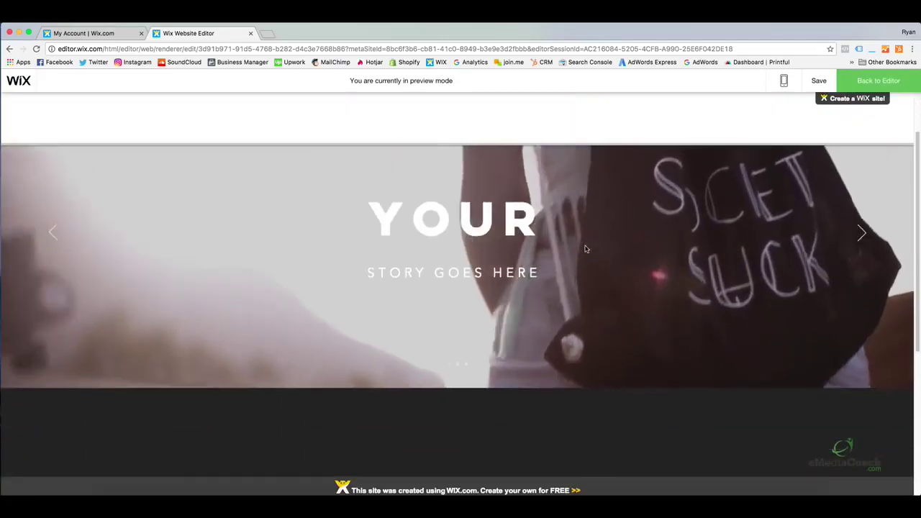
scroll(586, 249, down, 3)
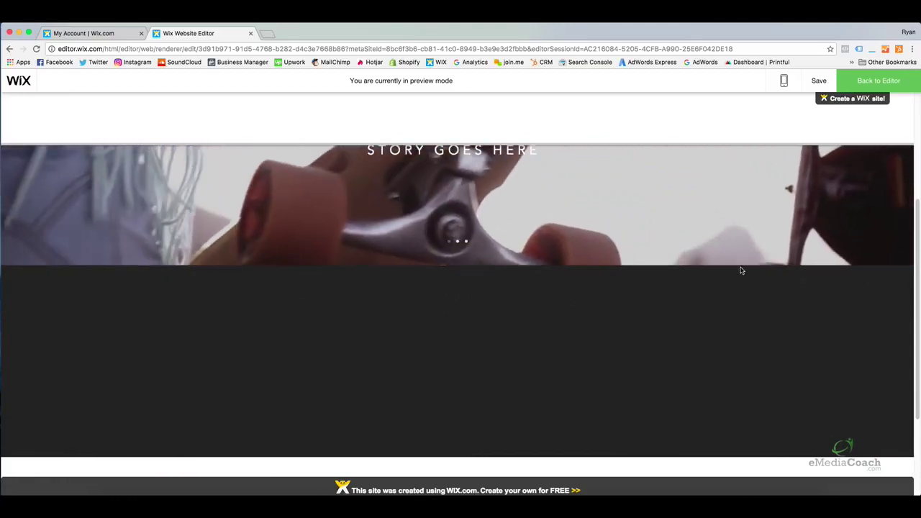
scroll(600, 294, down, 1)
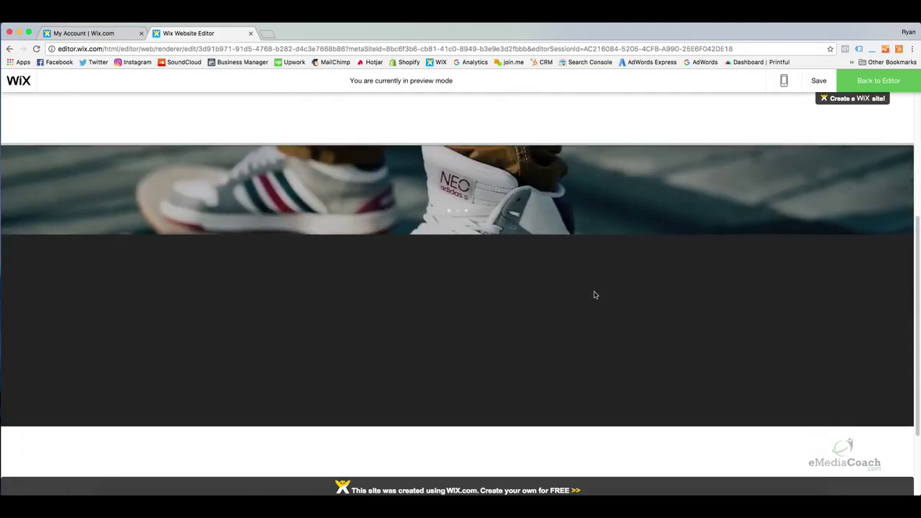
scroll(595, 295, down, 1)
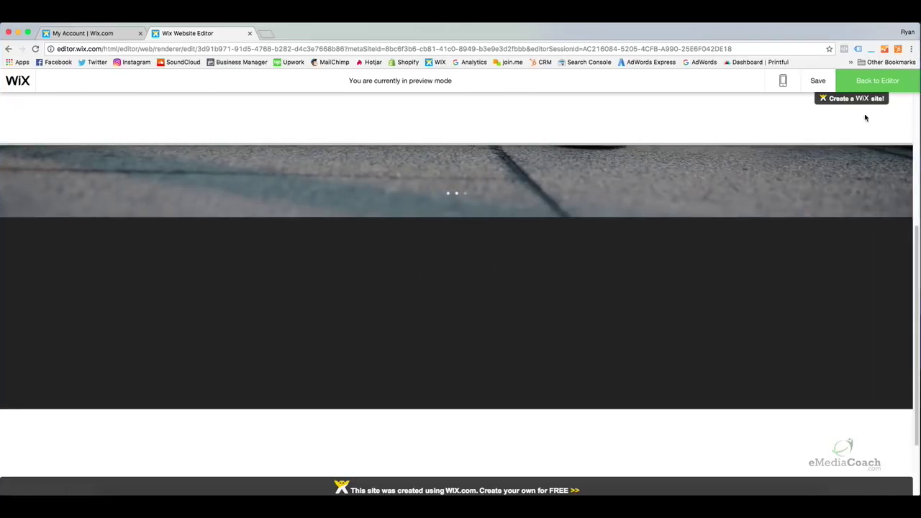
click(875, 81)
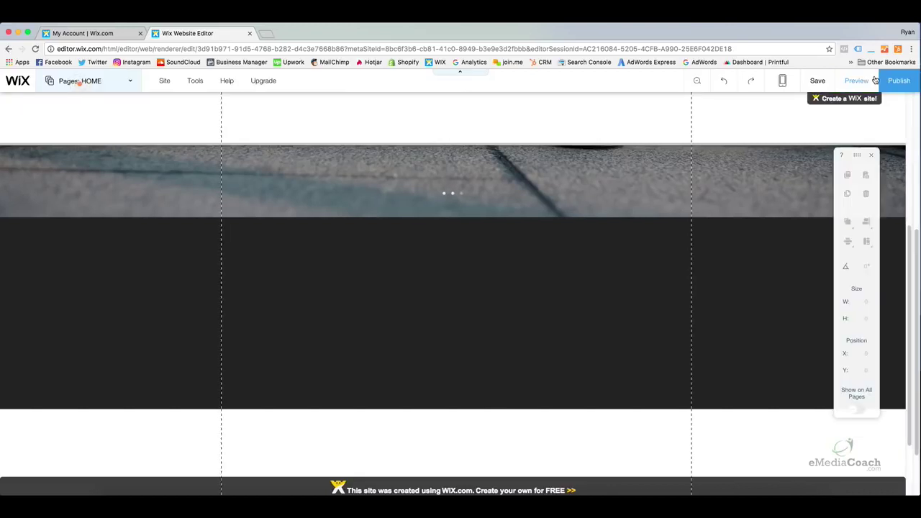
Open the dark strip's Strip Background settings and its Color Picker
click(485, 304)
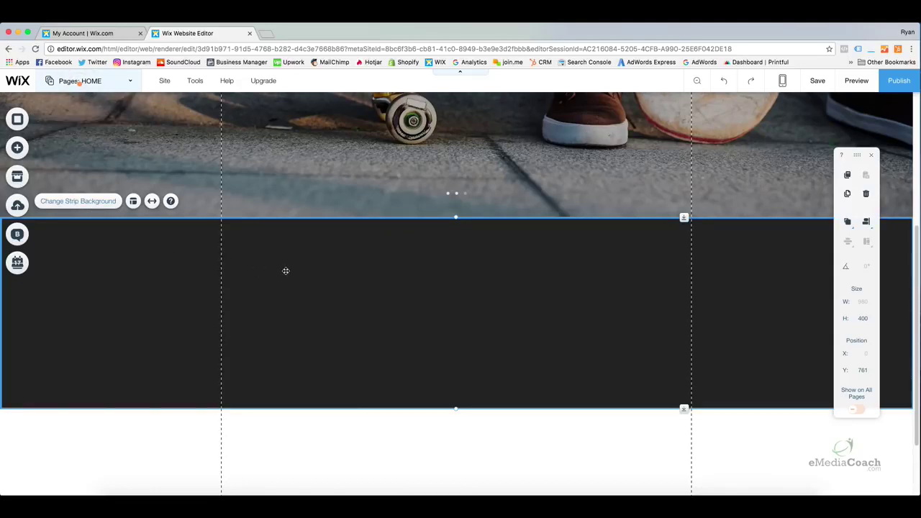
click(95, 202)
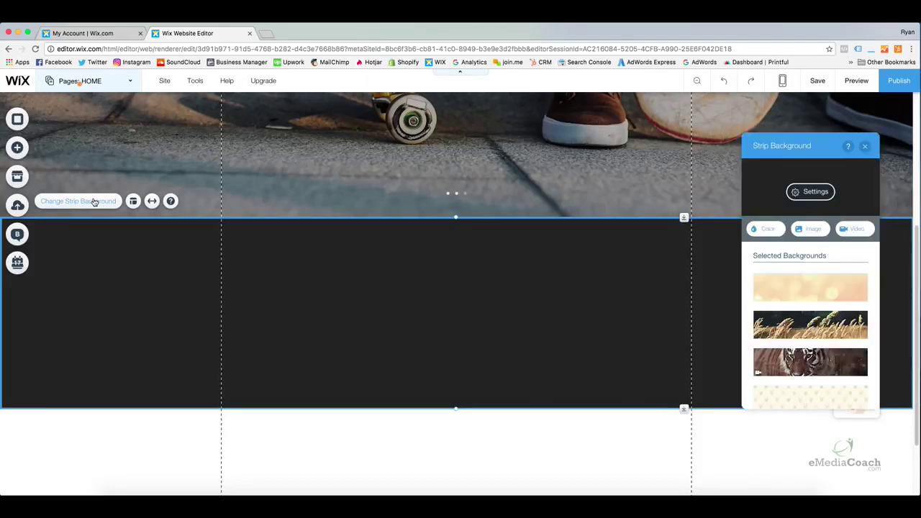
drag(797, 154, 597, 138)
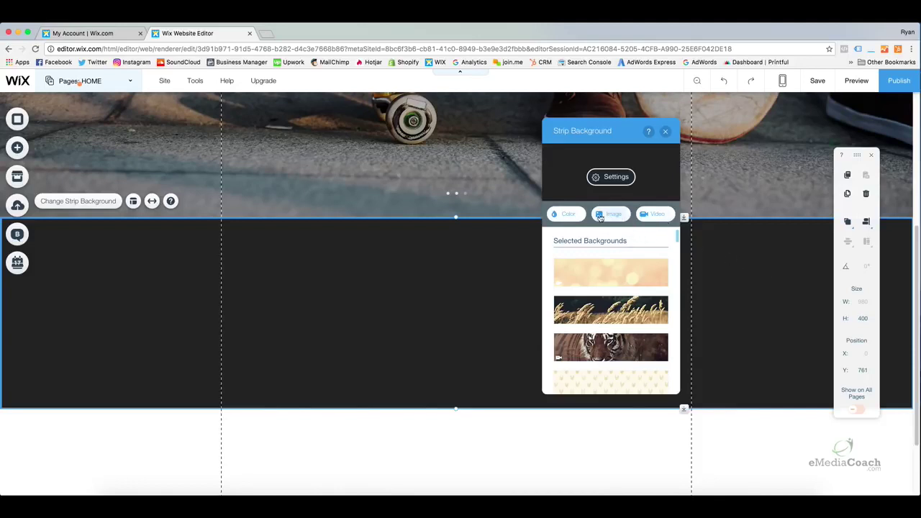
click(566, 214)
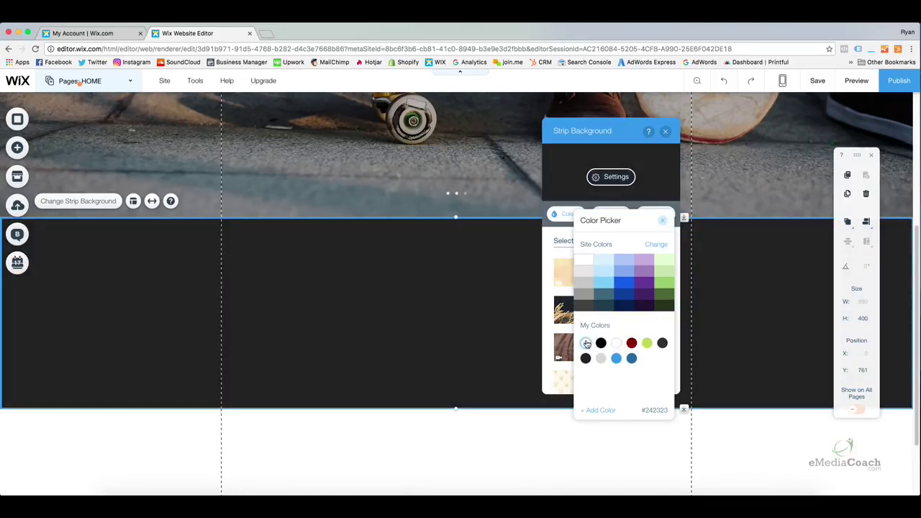
Give the strip a custom #CC4949 red background and close the background panels
click(586, 343)
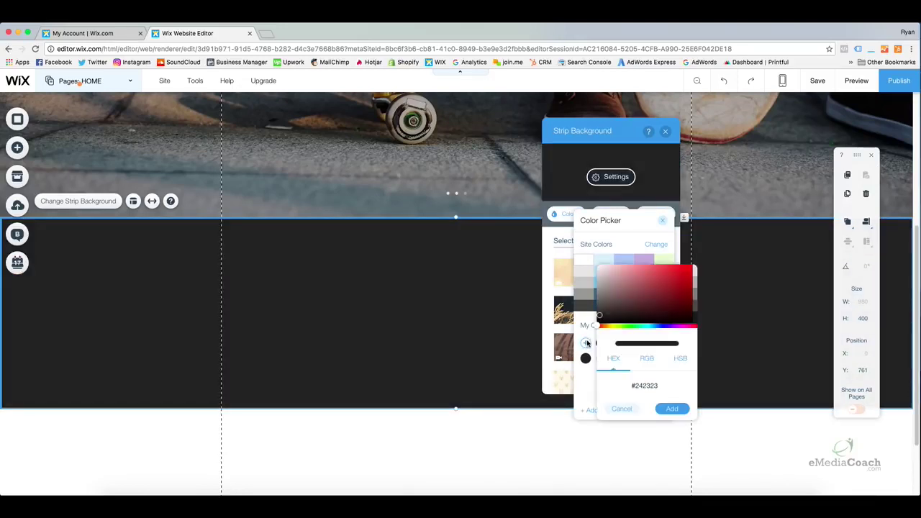
mouse_move(599, 317)
mouse_down()
mouse_move(642, 300)
mouse_move(659, 275)
mouse_up()
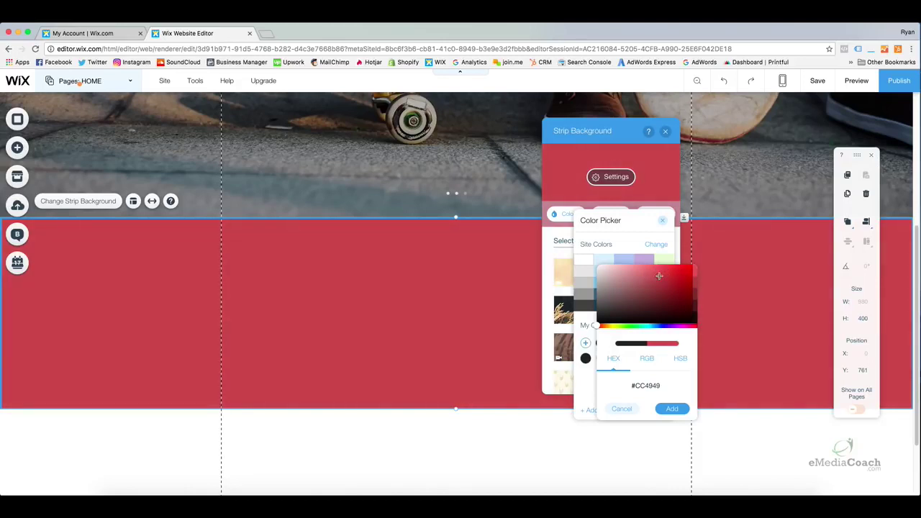
click(672, 410)
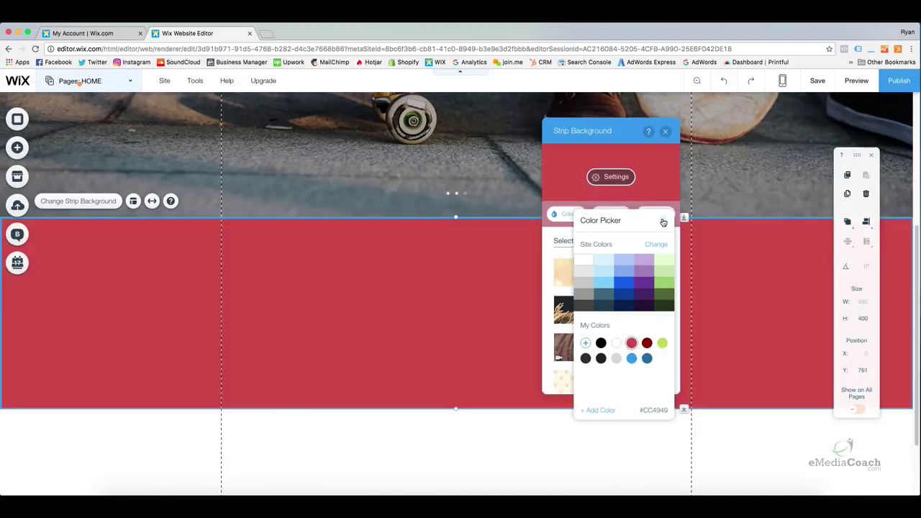
click(662, 220)
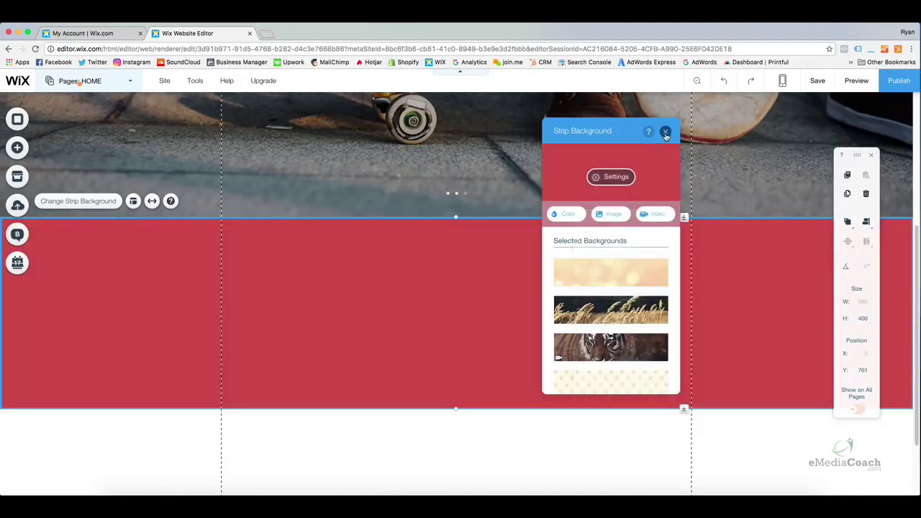
click(665, 134)
click(561, 464)
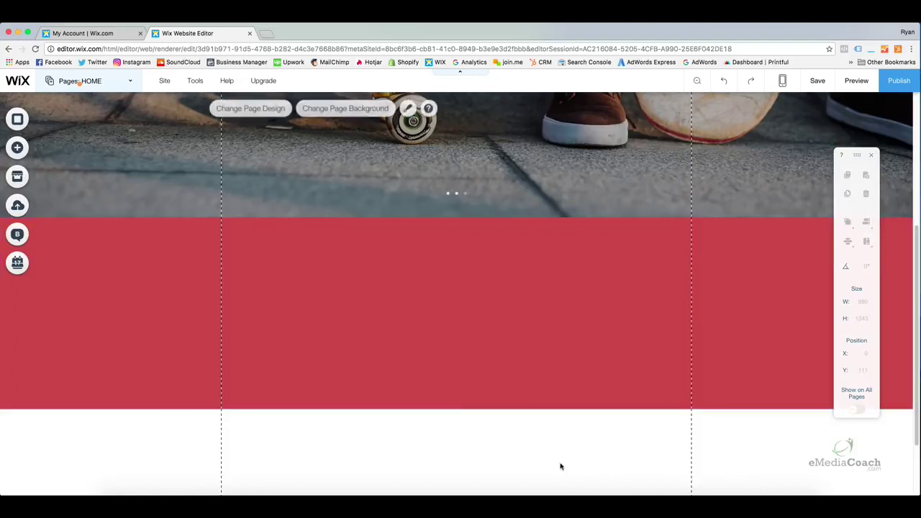
Select the red strip and show the Add Text panel with Site Title, Large Heading and paragraphs
click(469, 386)
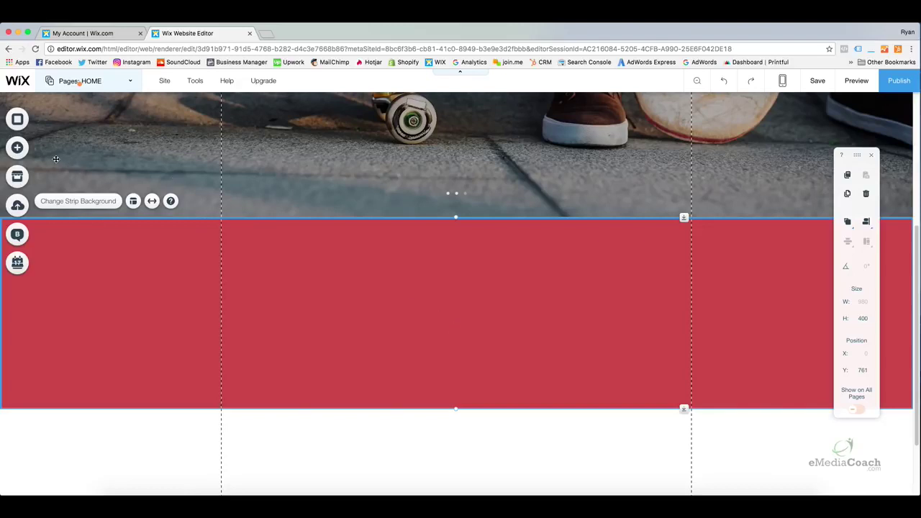
click(18, 149)
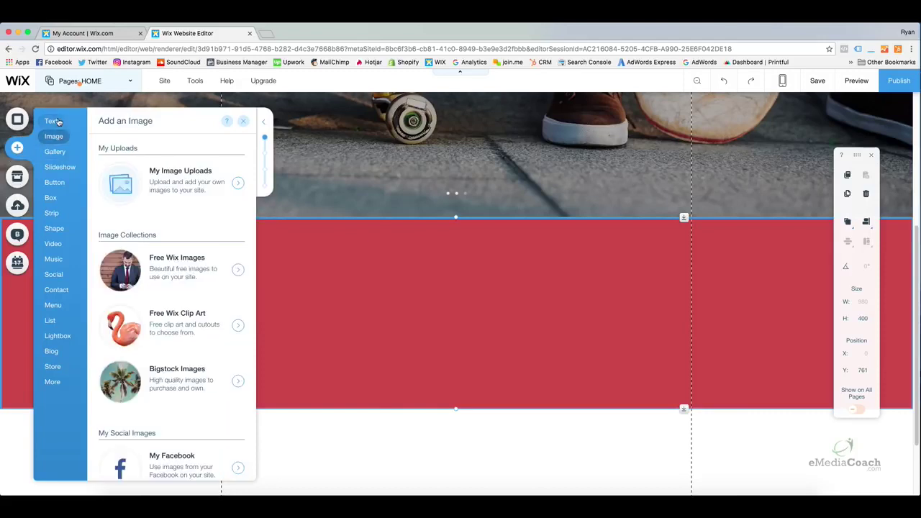
mouse_move(57, 121)
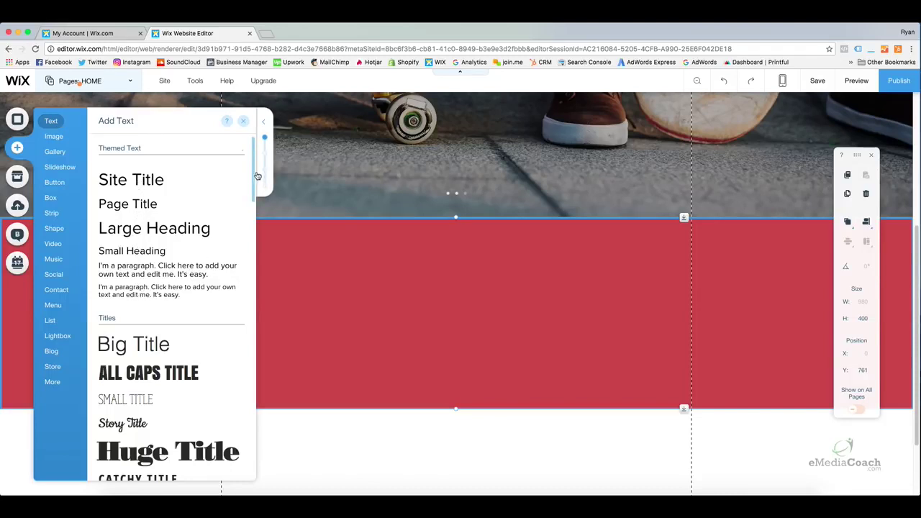
drag(256, 174, 243, 160)
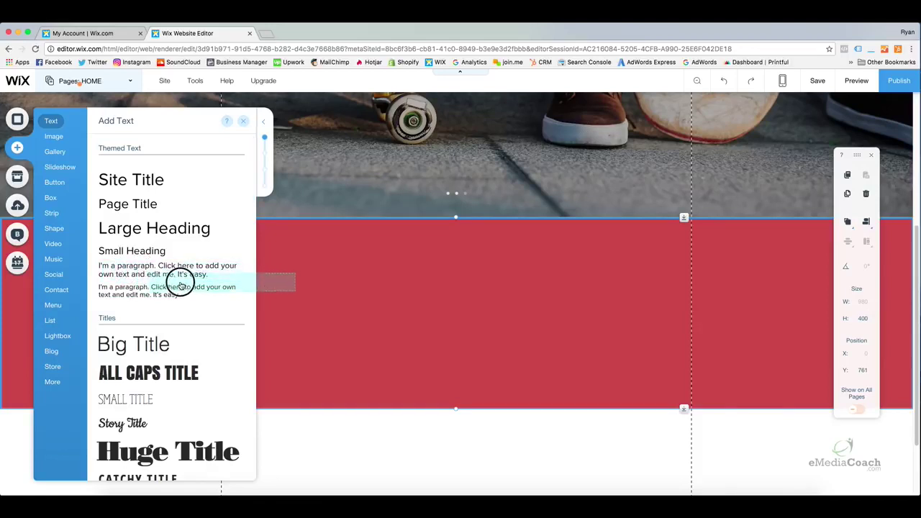
Place a default 304 px paragraph text box at the centre of the red strip
drag(180, 285, 409, 314)
right_click(409, 314)
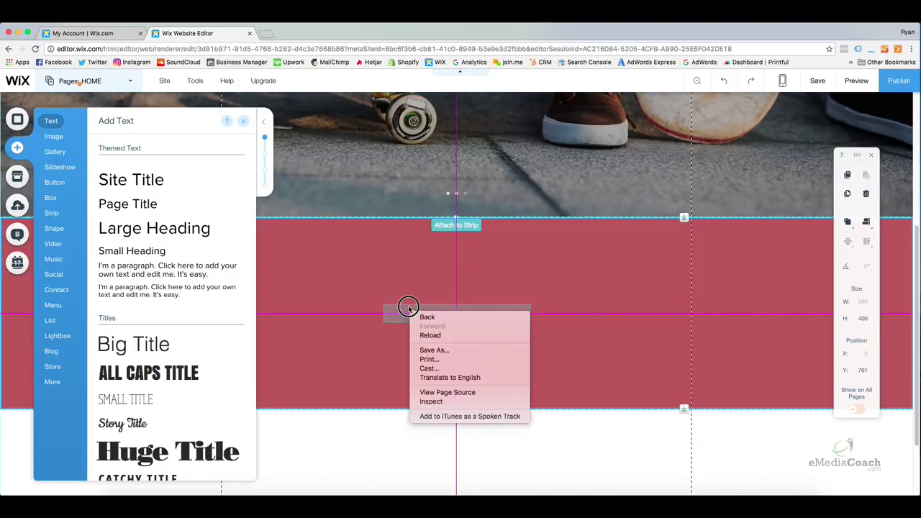
click(402, 297)
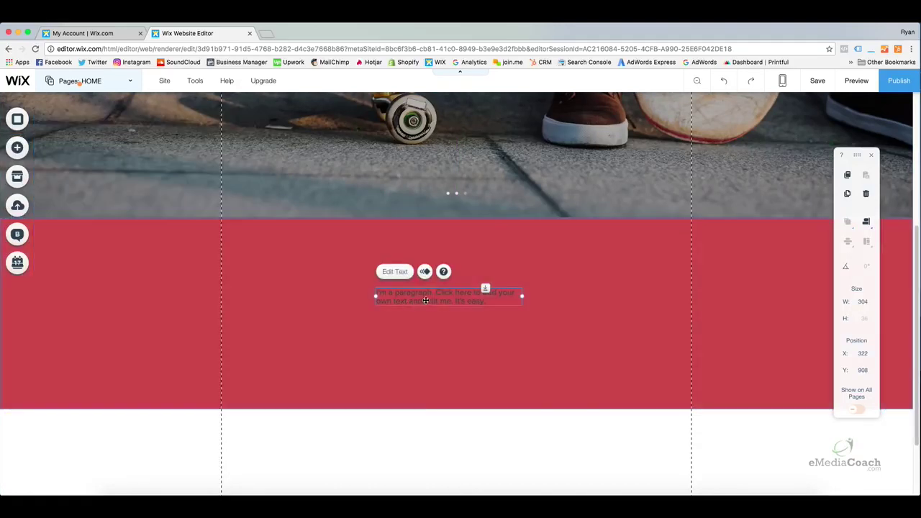
drag(435, 298, 444, 316)
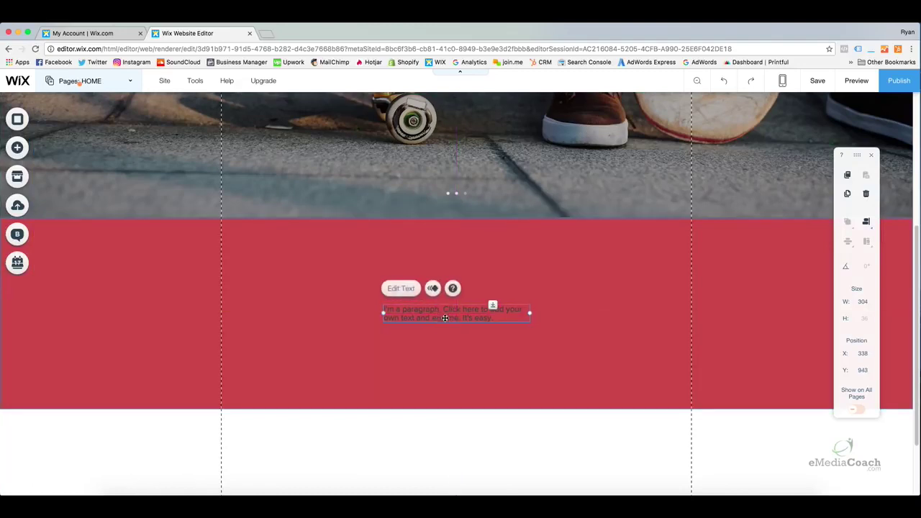
click(434, 350)
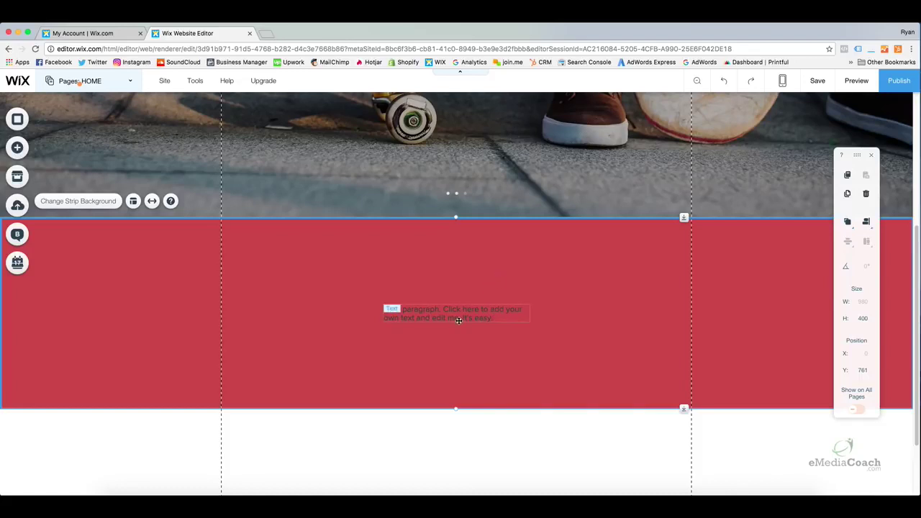
Change the red strip paragraph's text colour from dark grey to white (#FFFFFF)
click(458, 314)
click(458, 315)
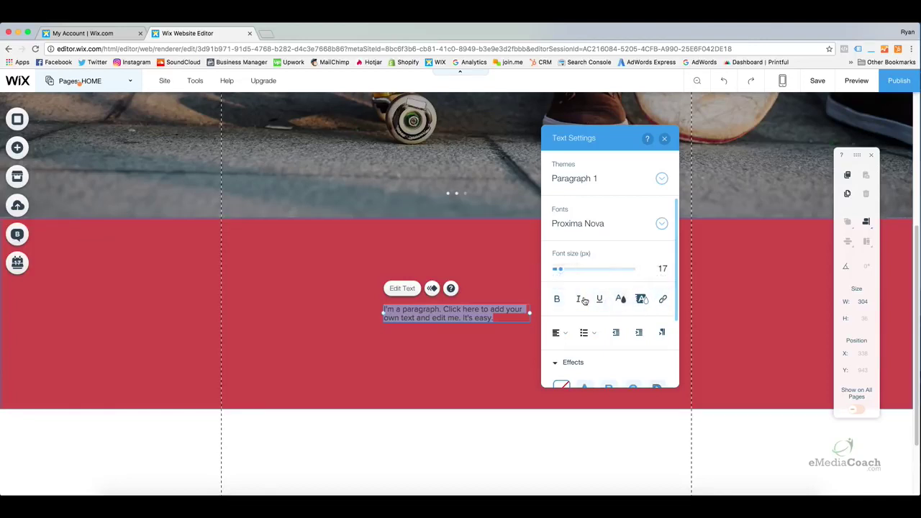
click(623, 300)
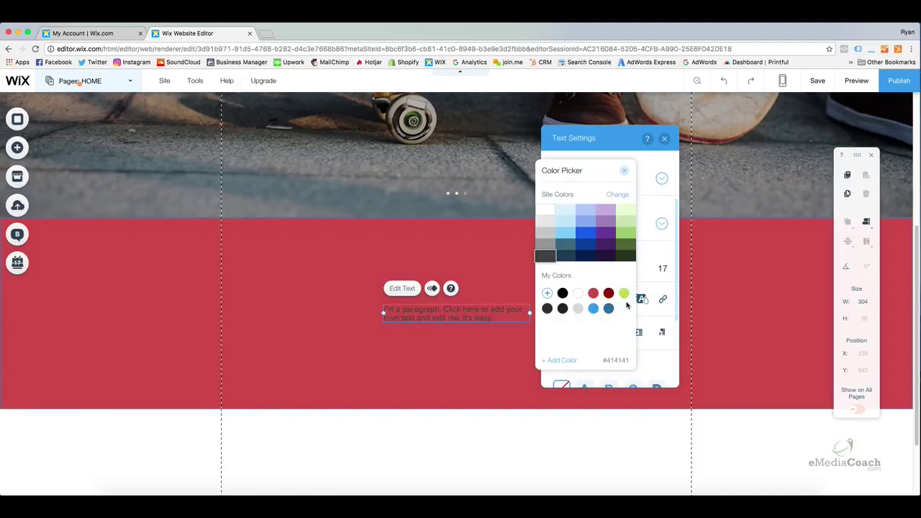
click(579, 295)
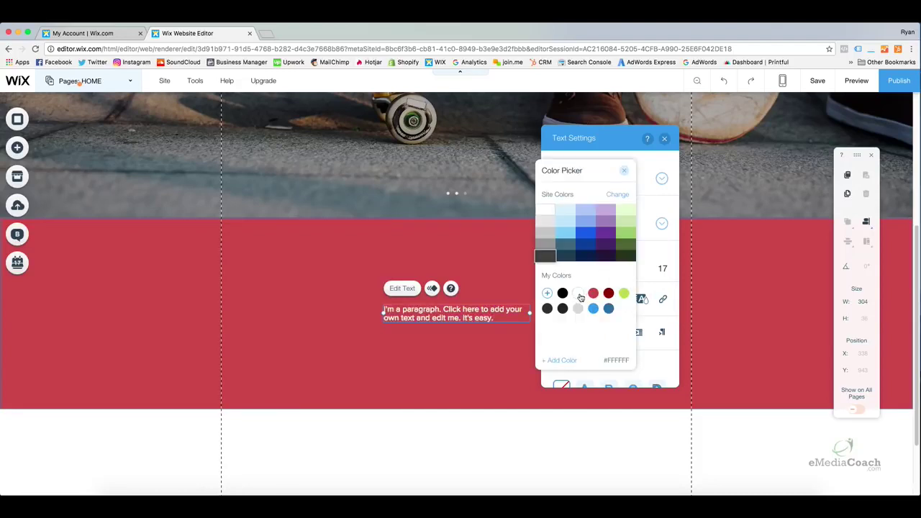
click(623, 171)
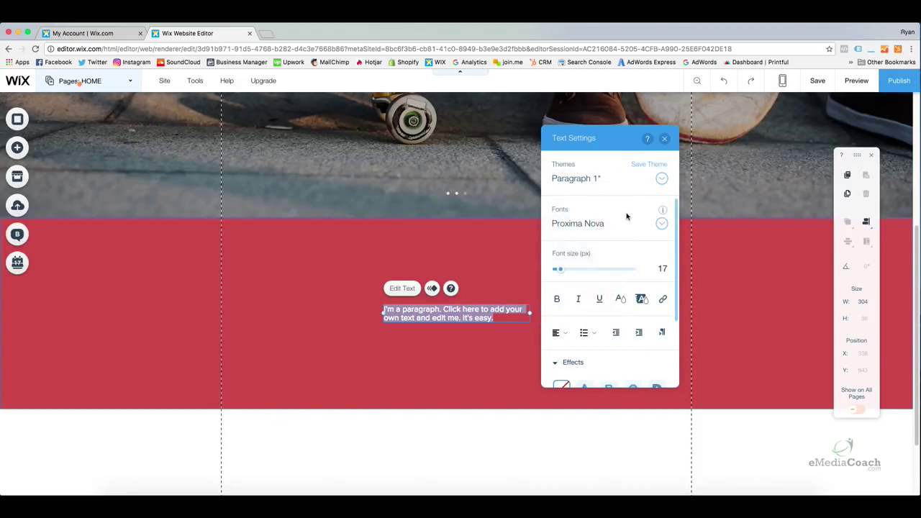
click(664, 143)
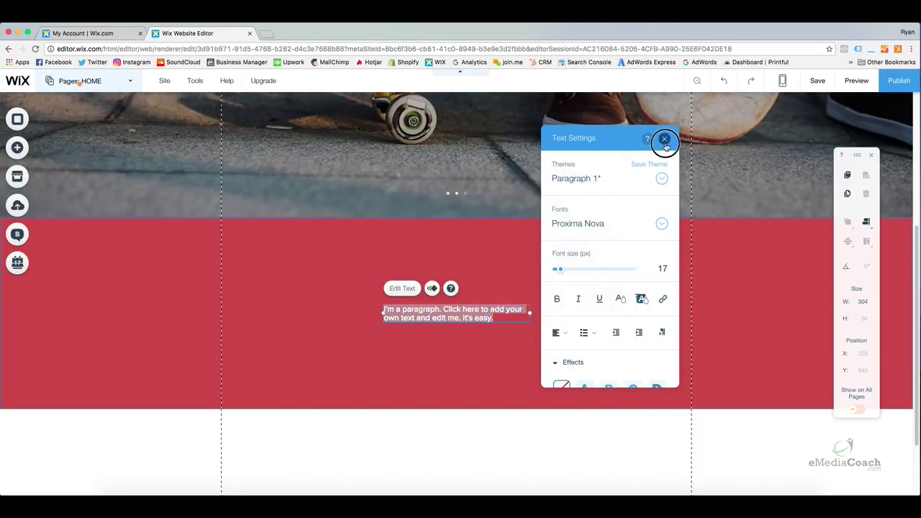
click(611, 255)
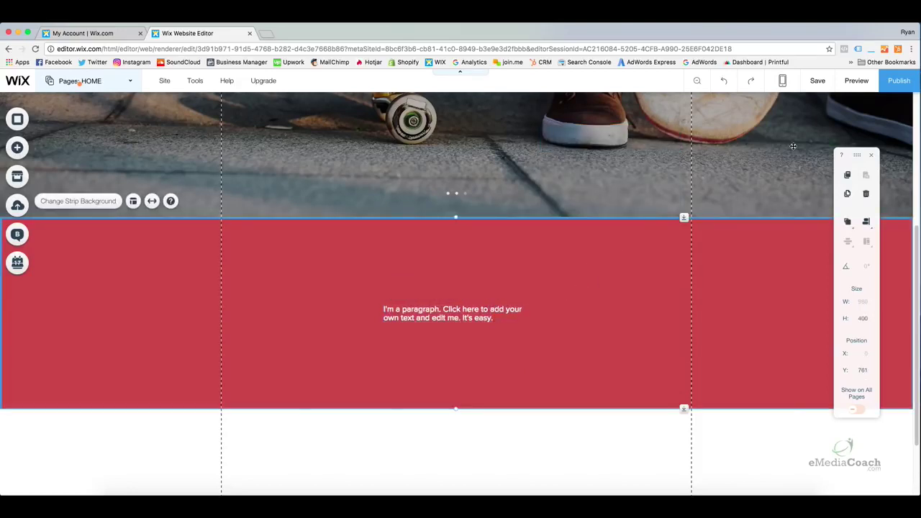
click(856, 81)
scroll(623, 263, up, 1)
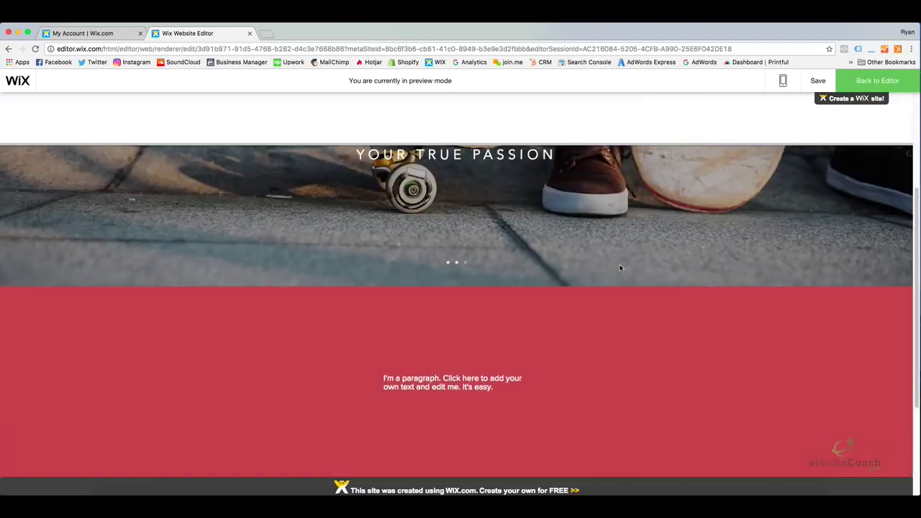
scroll(556, 298, down, 1)
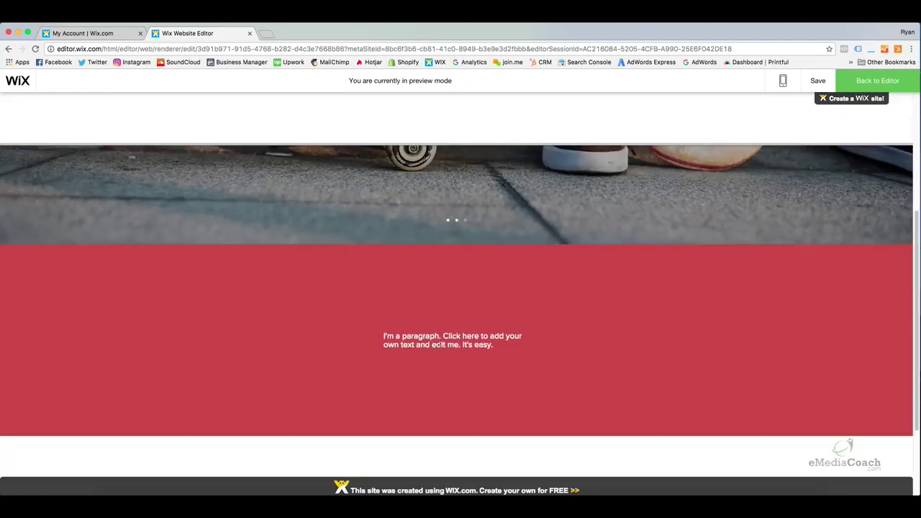
scroll(476, 336, up, 4)
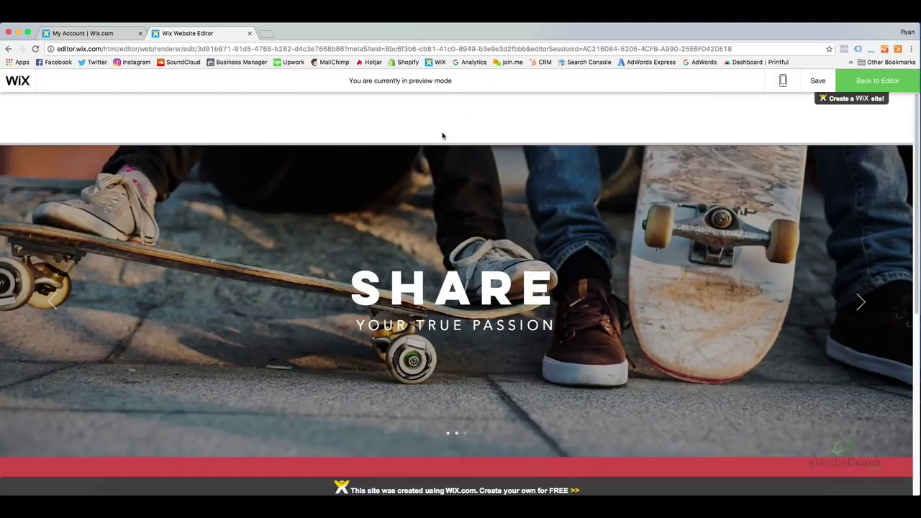
scroll(522, 274, down, 3)
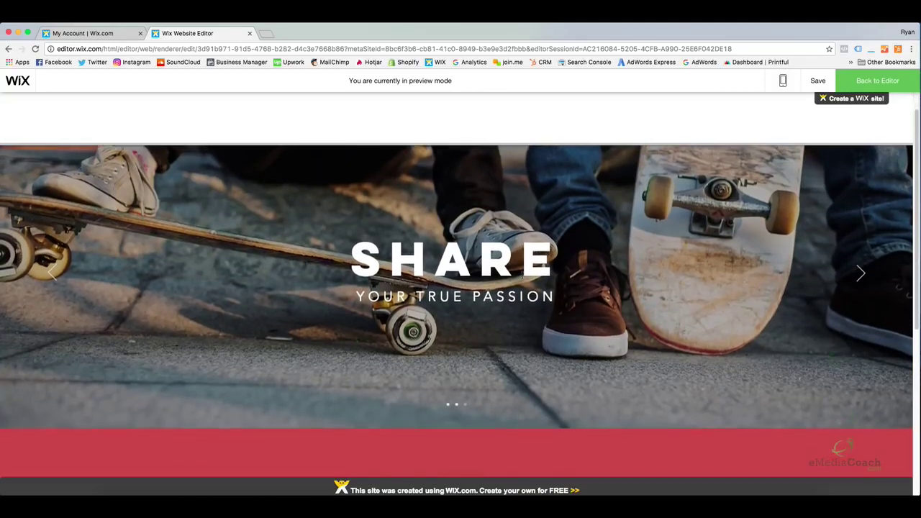
scroll(522, 274, down, 3)
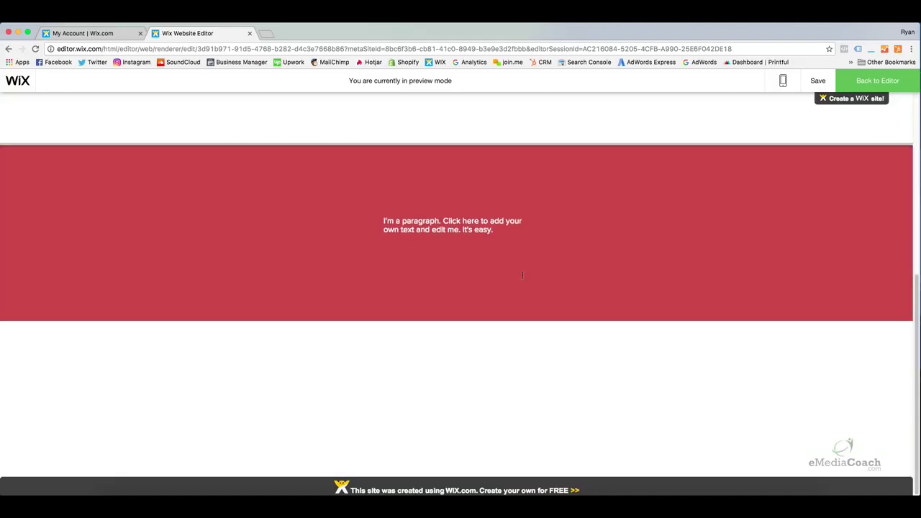
click(891, 84)
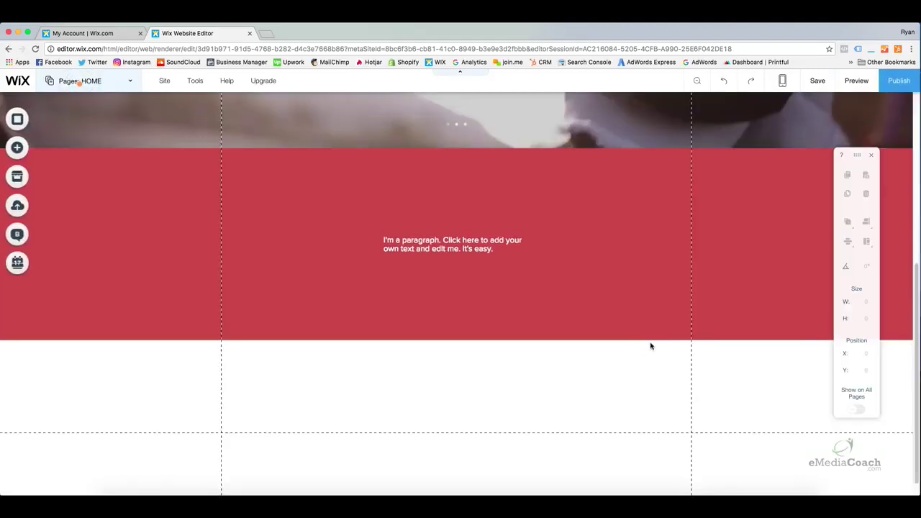
Resize the footer beneath the red strip to 980 by 132 px
drag(684, 433, 691, 308)
drag(684, 413, 684, 415)
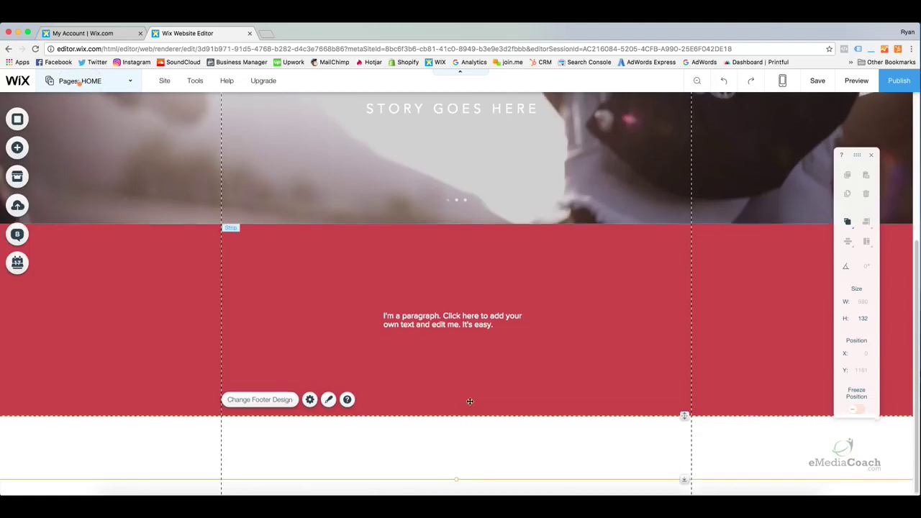
scroll(468, 399, up, 5)
scroll(417, 180, down, 3)
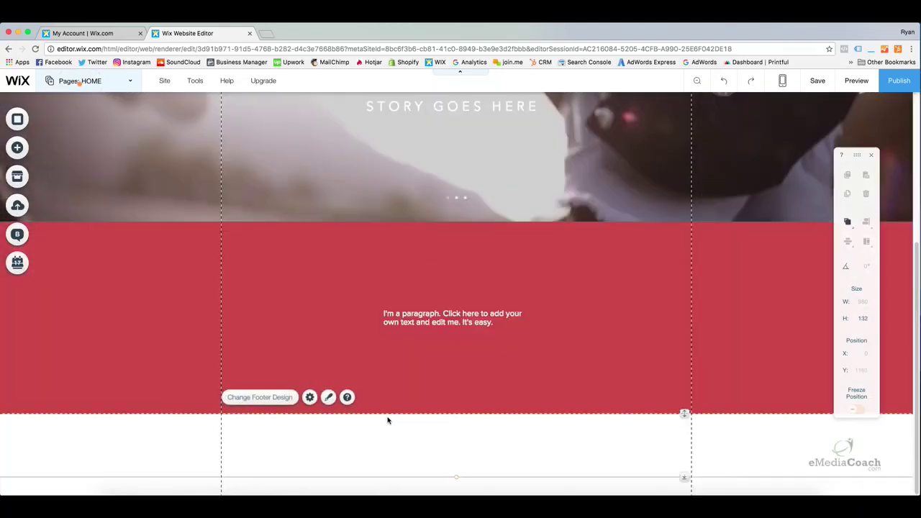
Apply the second, light grey themed footer design to the page footer
click(273, 398)
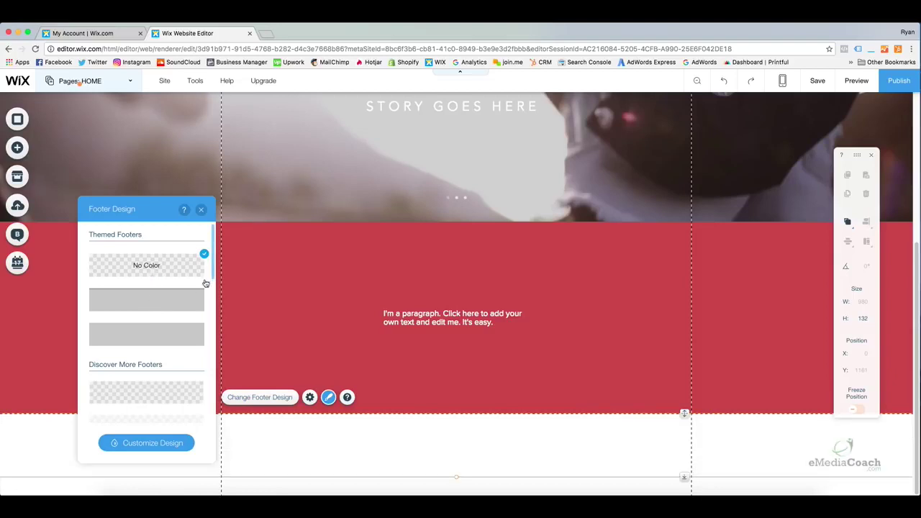
mouse_move(209, 269)
mouse_down()
mouse_move(208, 312)
mouse_move(208, 261)
mouse_up()
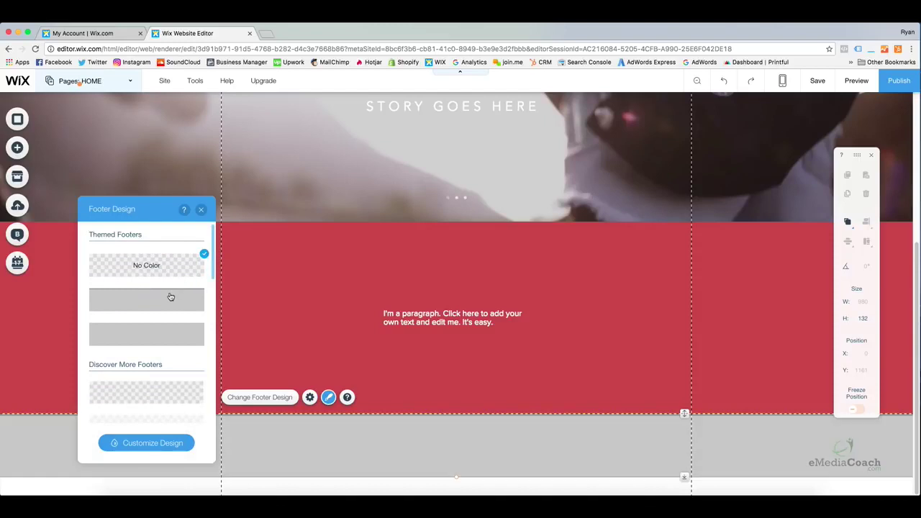
click(170, 296)
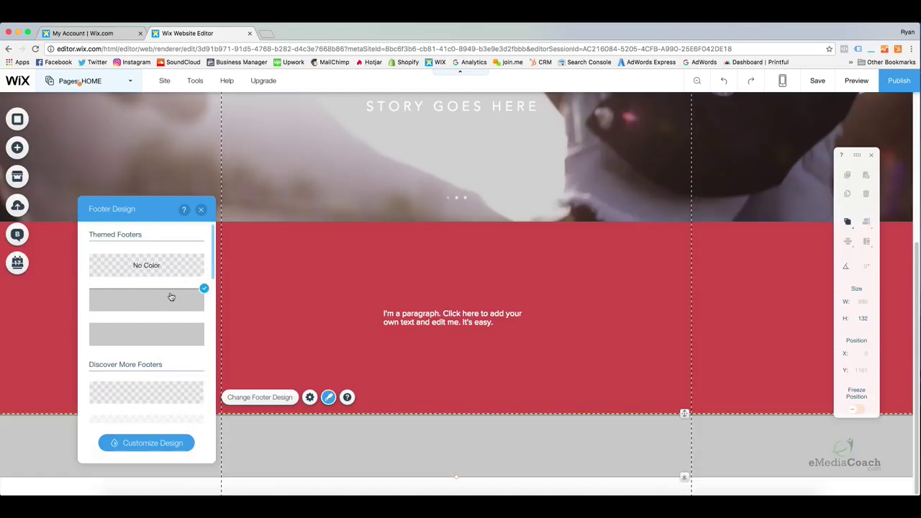
click(201, 209)
click(530, 372)
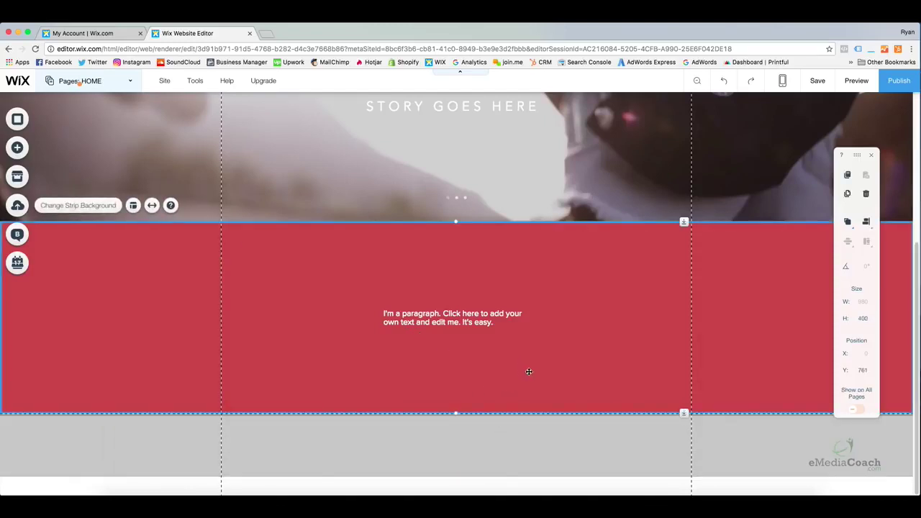
Add a default paragraph text box from the Text elements into the grey footer
click(167, 431)
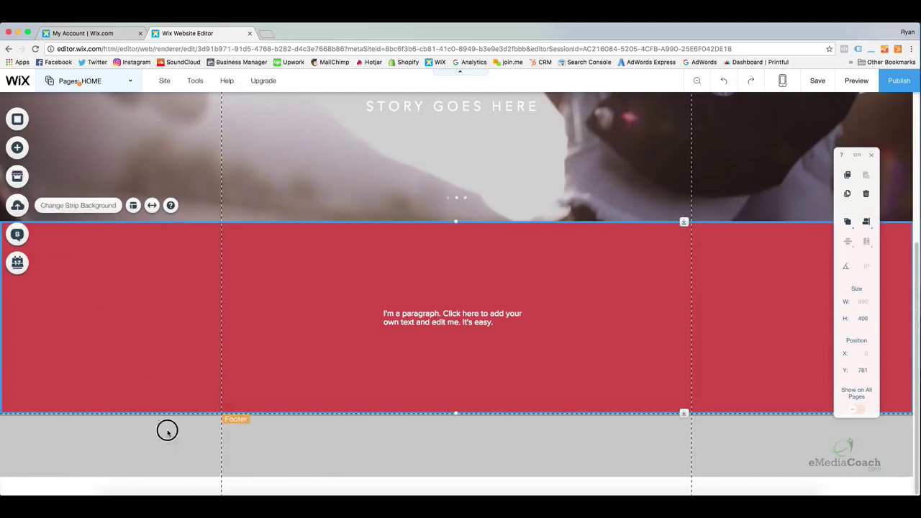
click(17, 148)
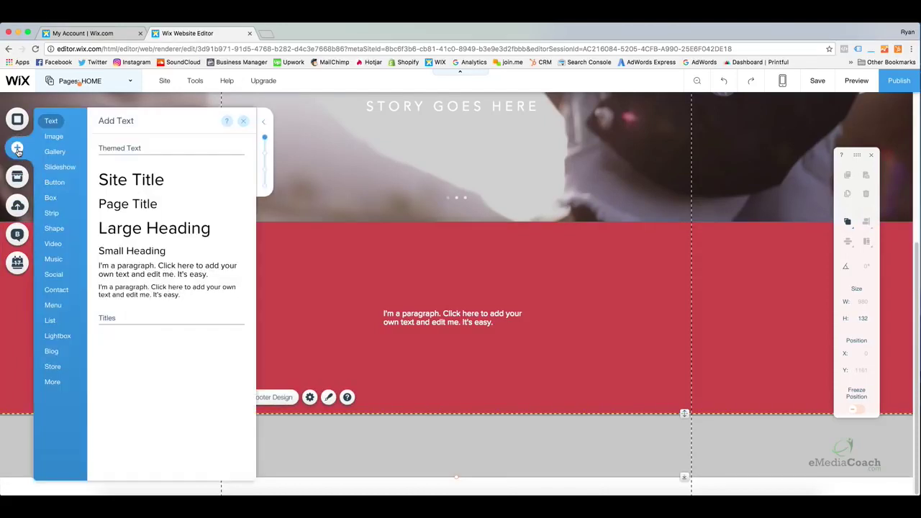
drag(113, 267, 397, 448)
Centre the footer paragraph below the red strip's paragraph, at about X 338, Y 1215
double_click(469, 443)
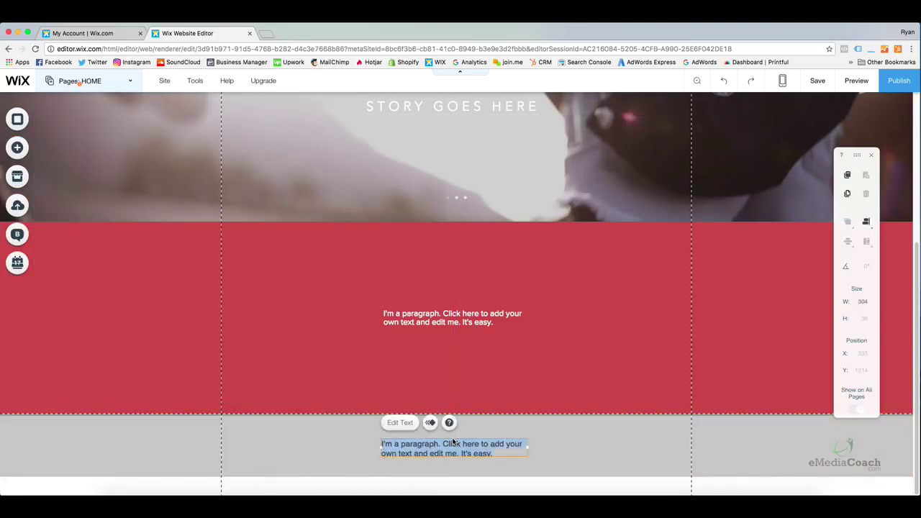
click(507, 461)
drag(464, 444, 465, 443)
click(579, 443)
click(588, 383)
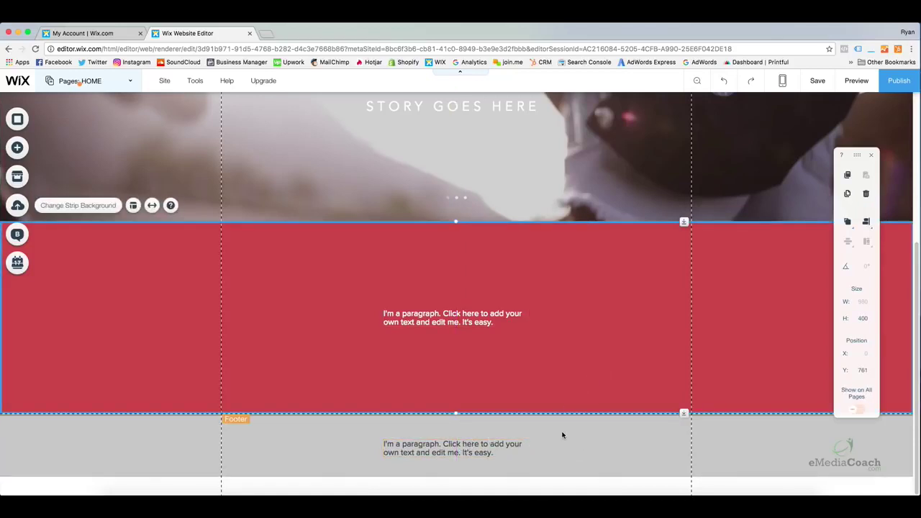
scroll(560, 420, up, 3)
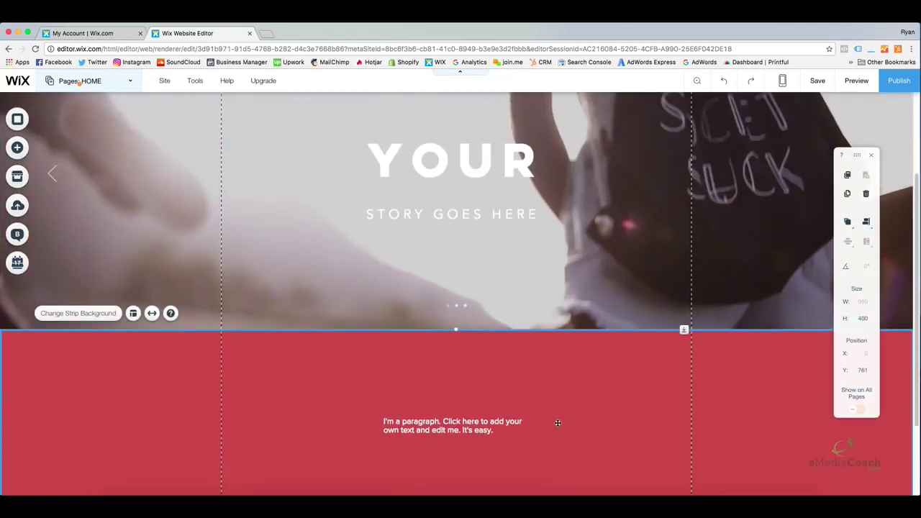
scroll(557, 423, down, 3)
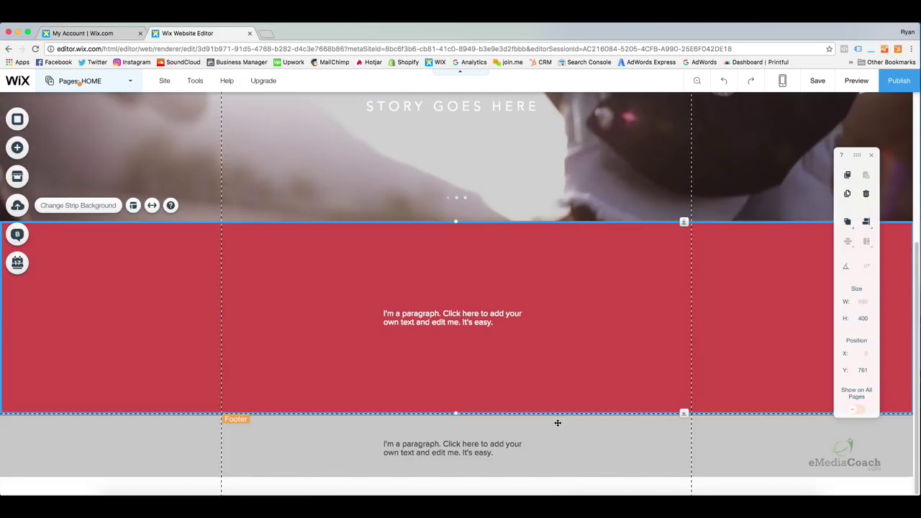
scroll(556, 422, up, 5)
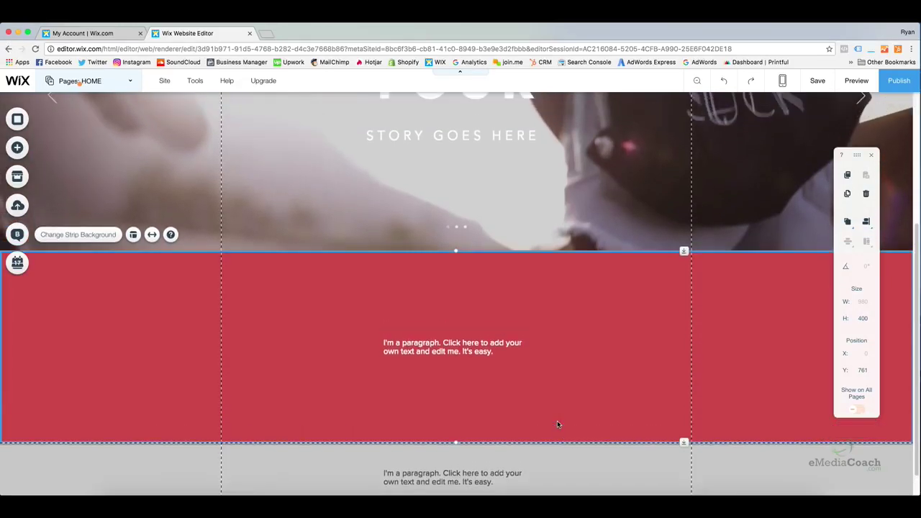
scroll(557, 423, up, 3)
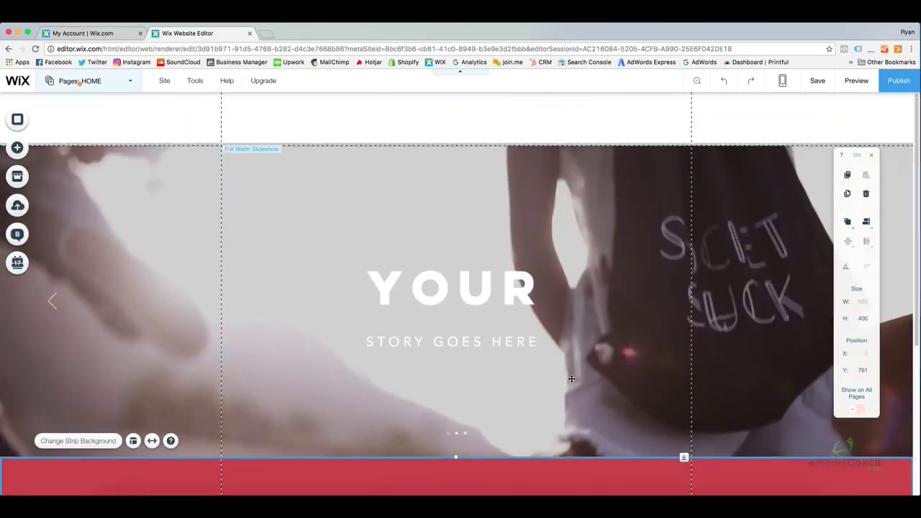
scroll(571, 379, down, 8)
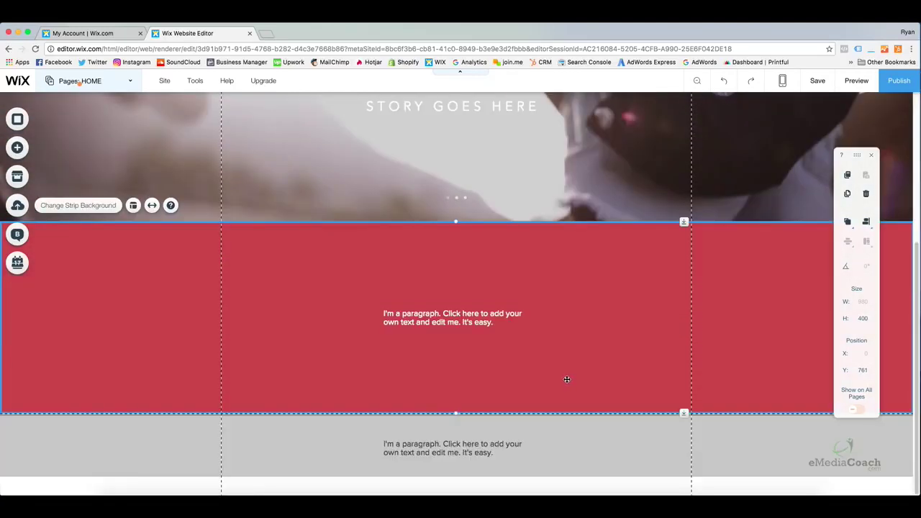
scroll(564, 379, up, 8)
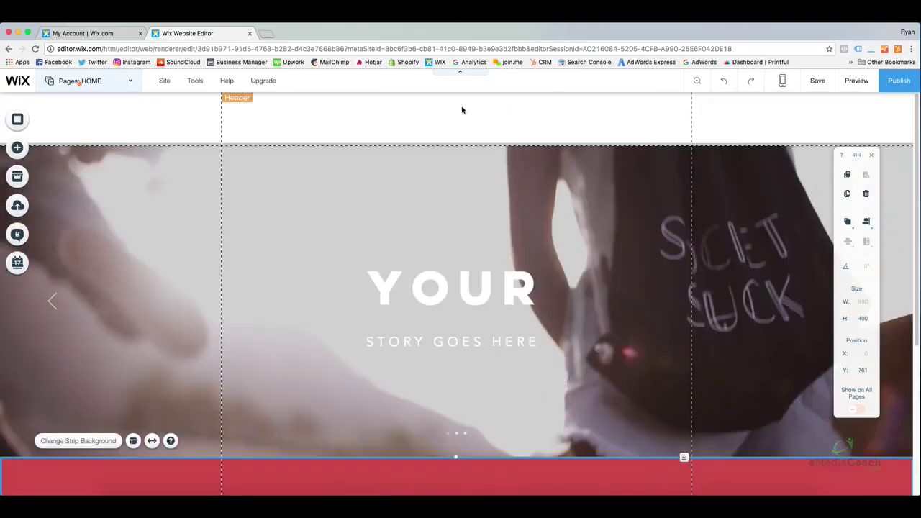
scroll(521, 216, down, 1)
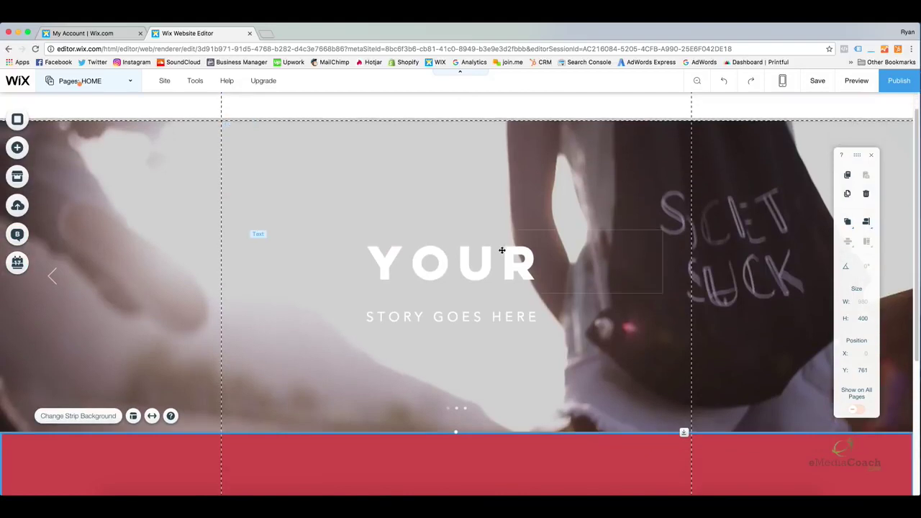
scroll(523, 322, down, 2)
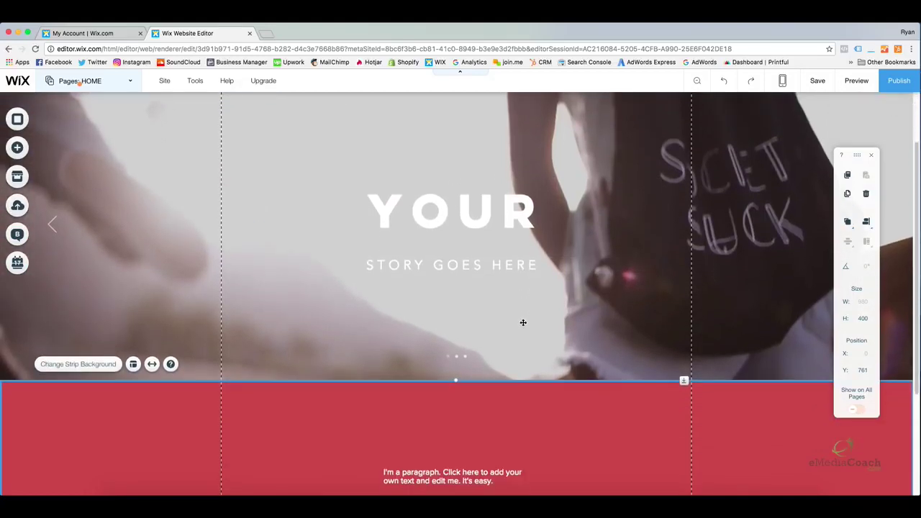
scroll(485, 325, down, 1)
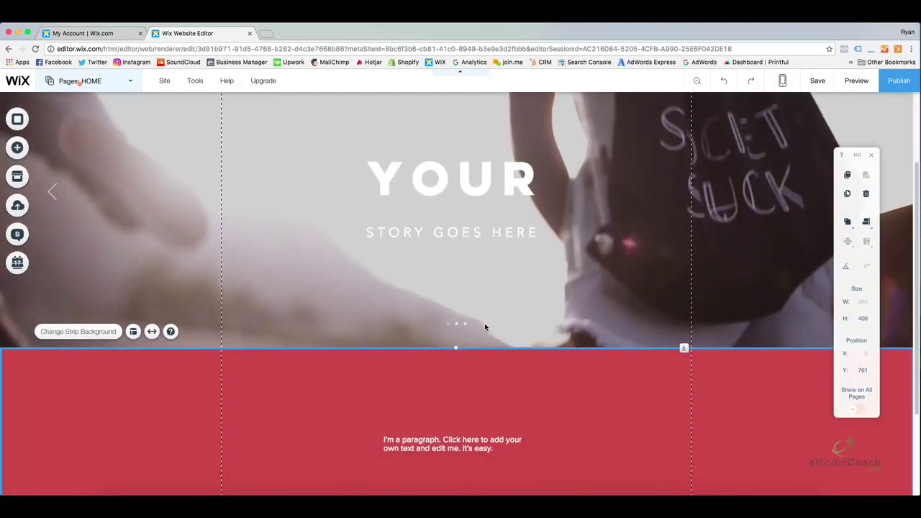
scroll(484, 323, down, 1)
scroll(487, 322, down, 4)
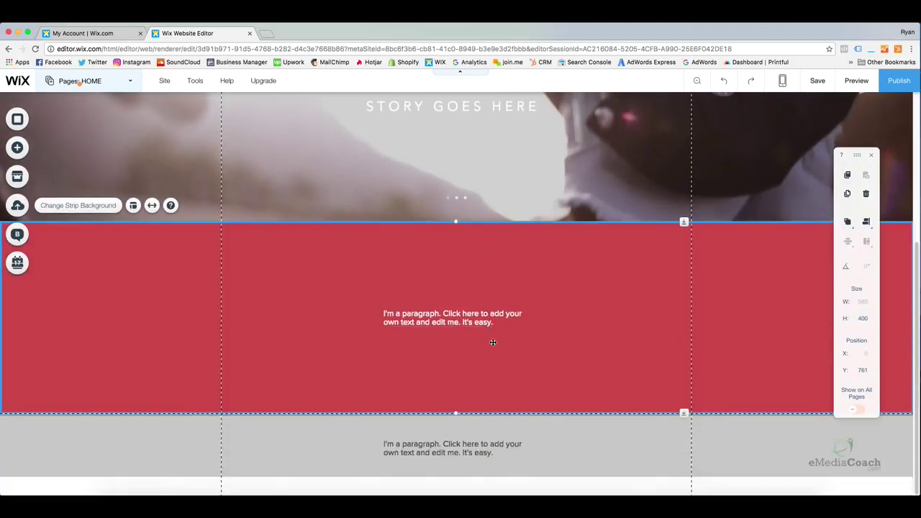
click(546, 423)
click(581, 337)
scroll(577, 335, up, 8)
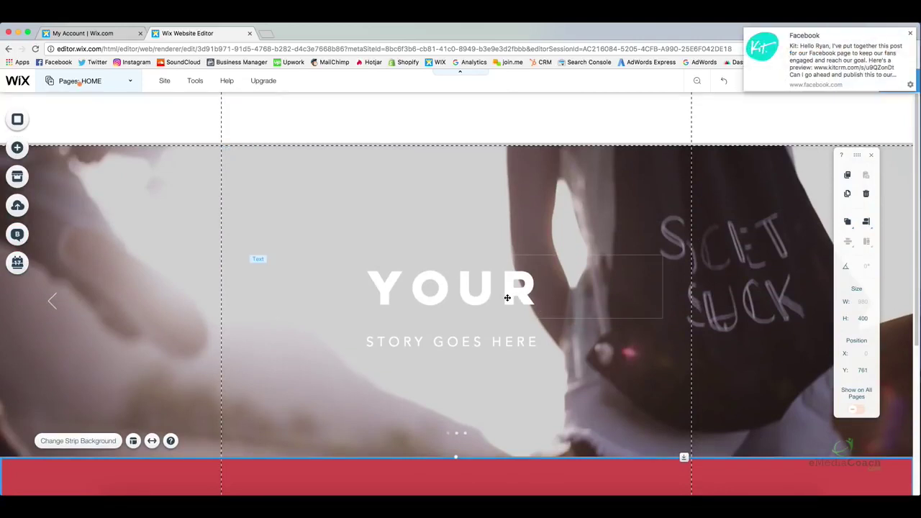
click(910, 33)
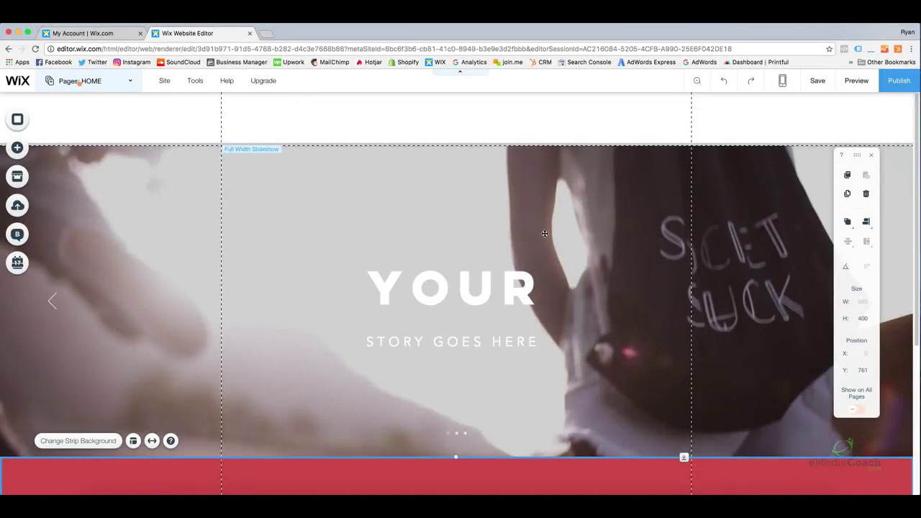
scroll(541, 233, down, 3)
click(535, 230)
scroll(536, 230, down, 3)
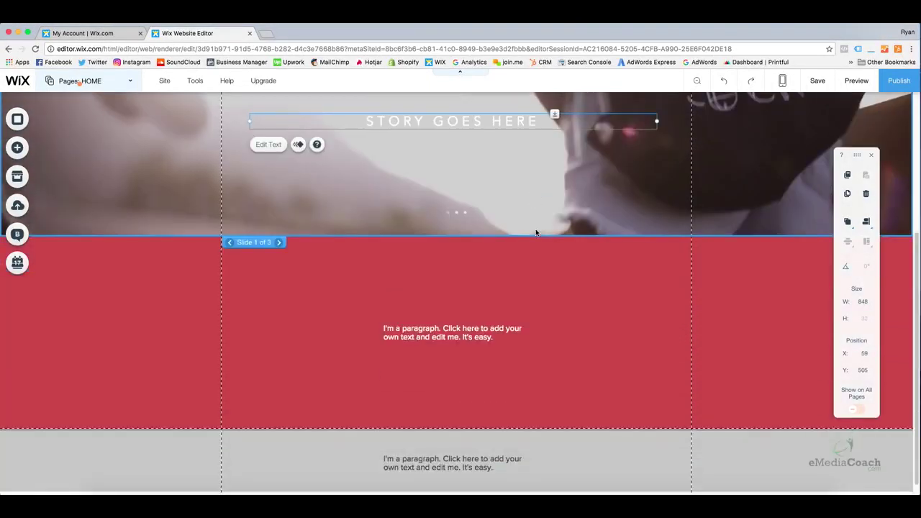
scroll(525, 227, up, 5)
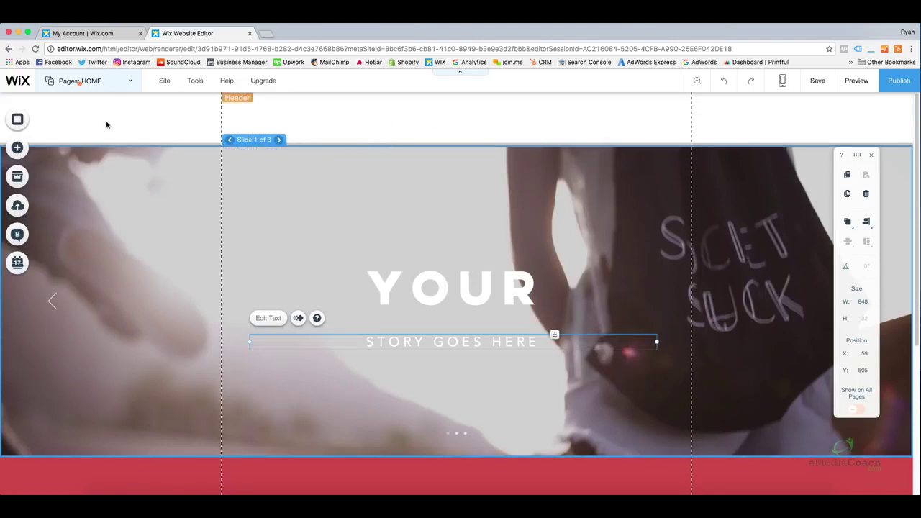
click(190, 125)
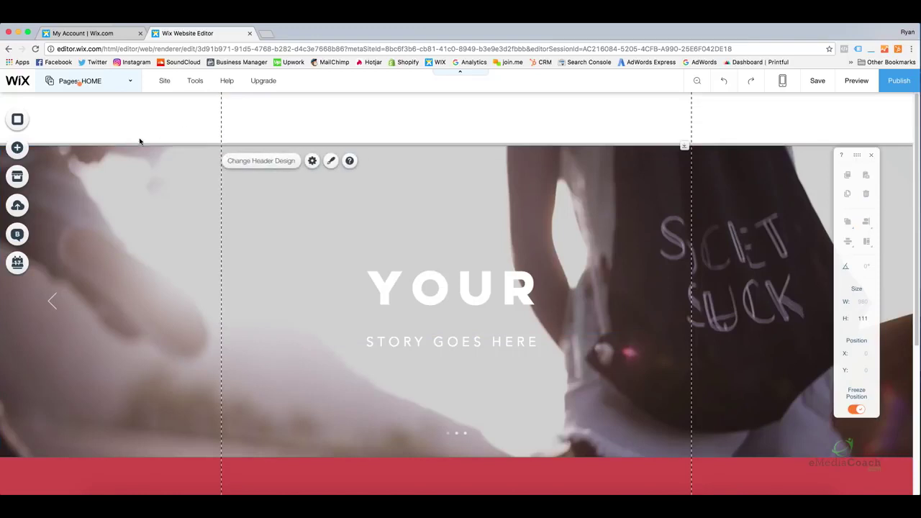
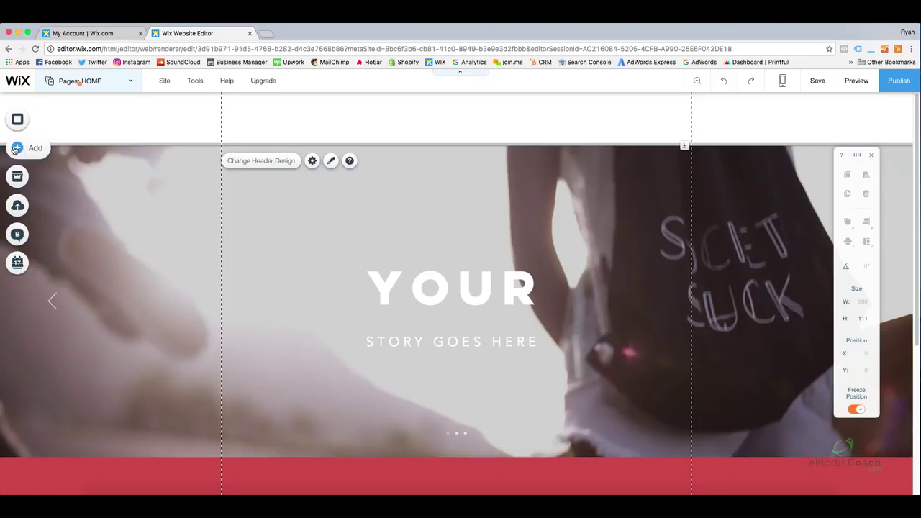
Open the Choose Images dialog on the My Image Uploads library
click(15, 149)
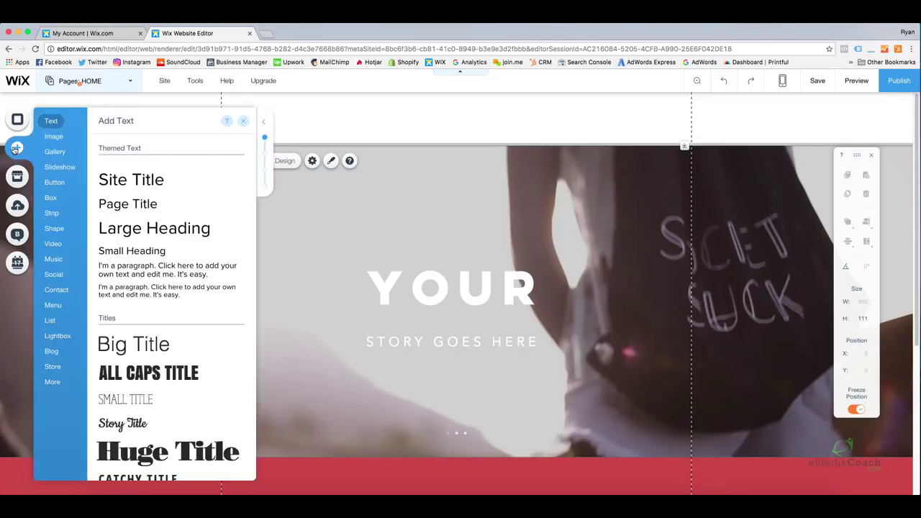
click(55, 139)
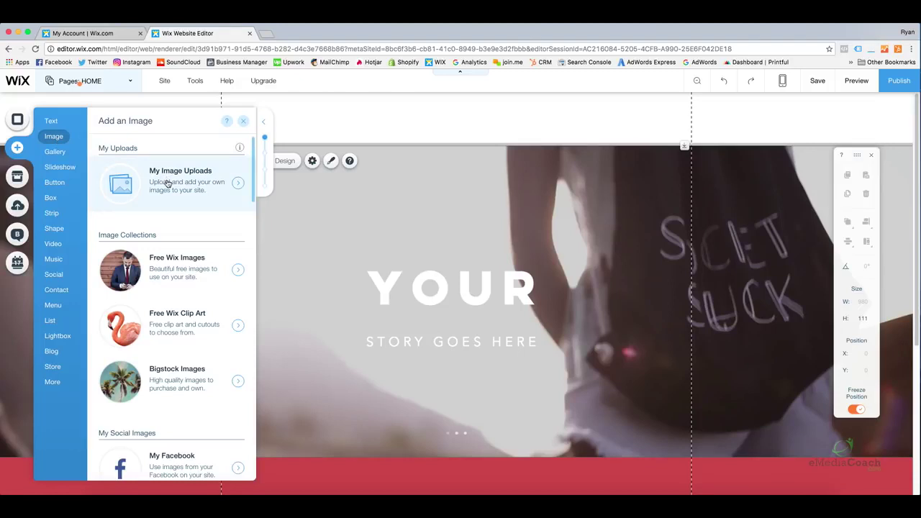
click(235, 184)
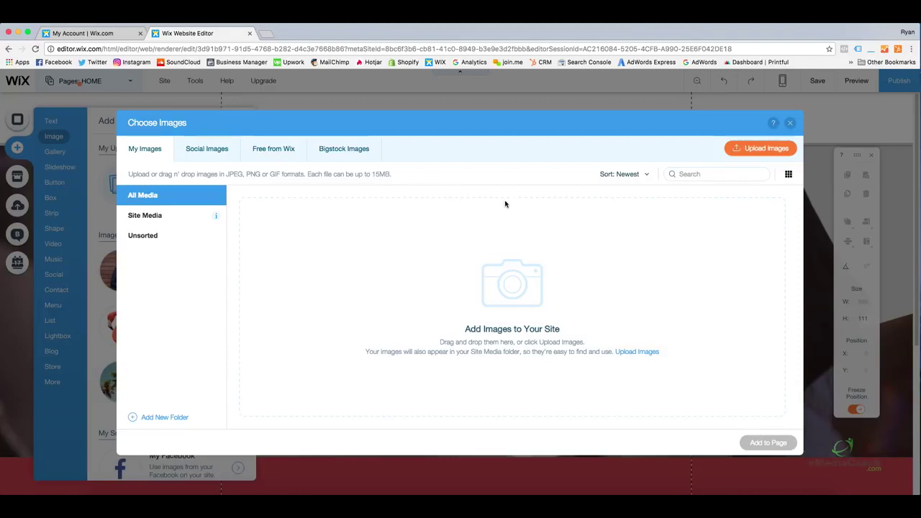
Upload WB0LXBN92.png from the desktop into the Wix media library
click(740, 152)
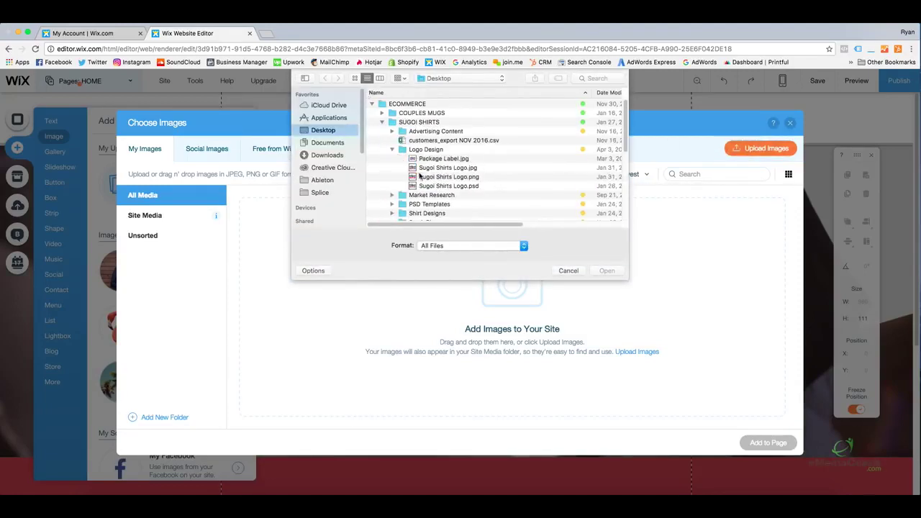
click(576, 272)
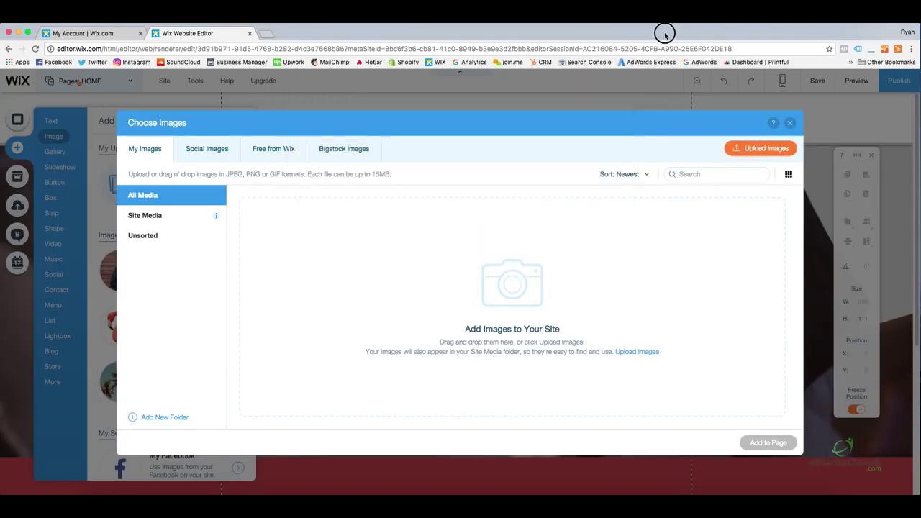
drag(662, 29, 606, 31)
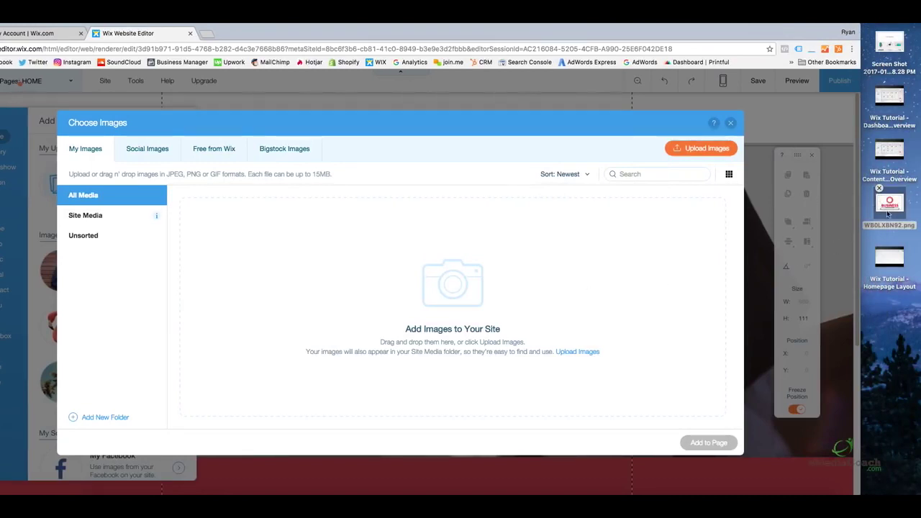
drag(889, 205, 416, 266)
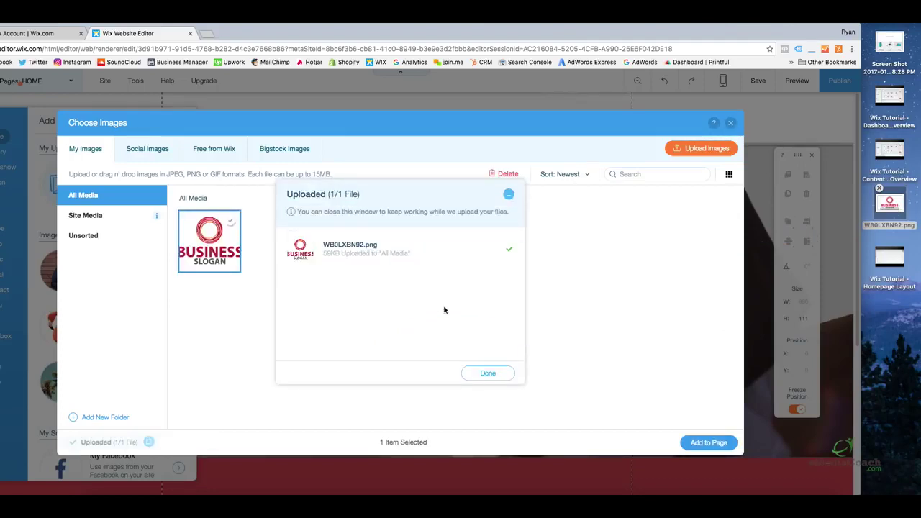
click(489, 373)
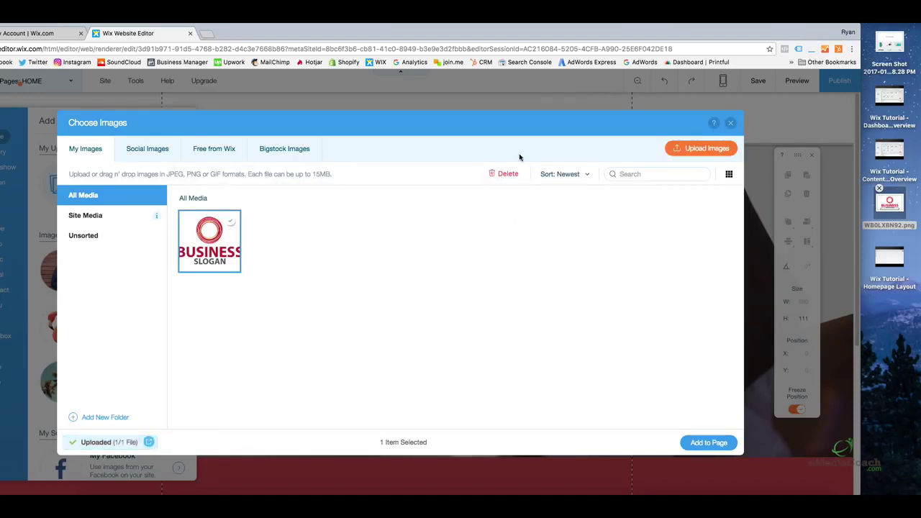
drag(541, 25, 601, 26)
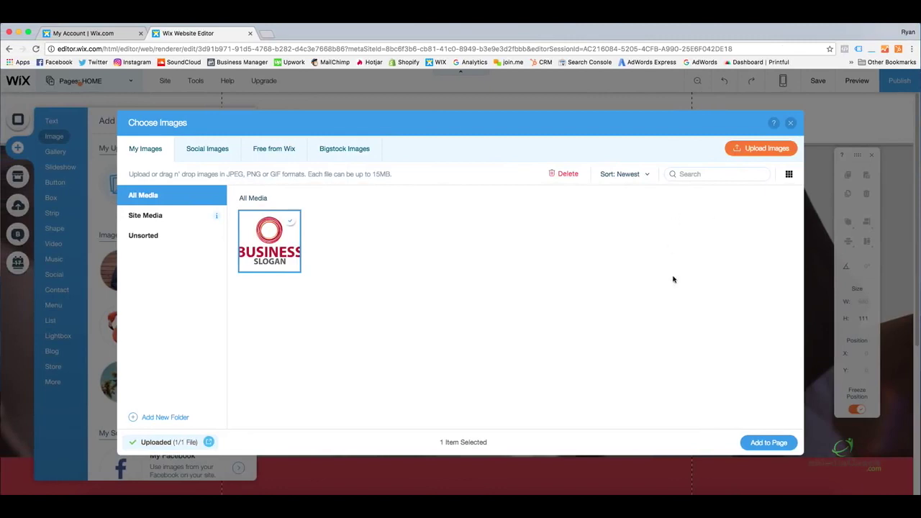
Add the Business Slogan logo to the HOME page at 600 × 375
click(282, 237)
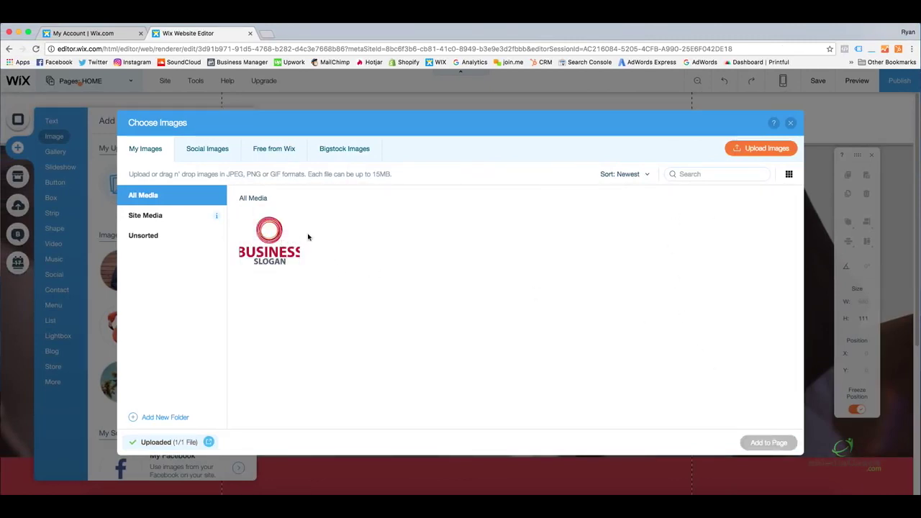
click(272, 240)
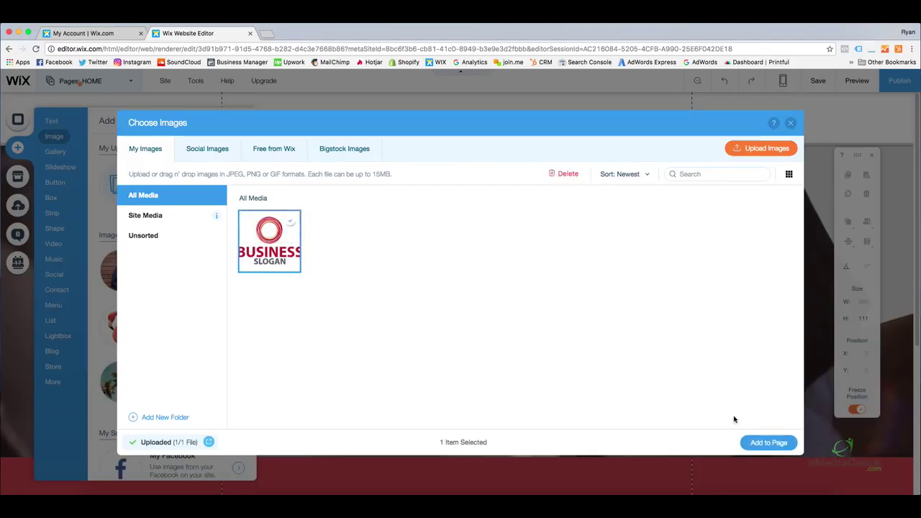
click(766, 443)
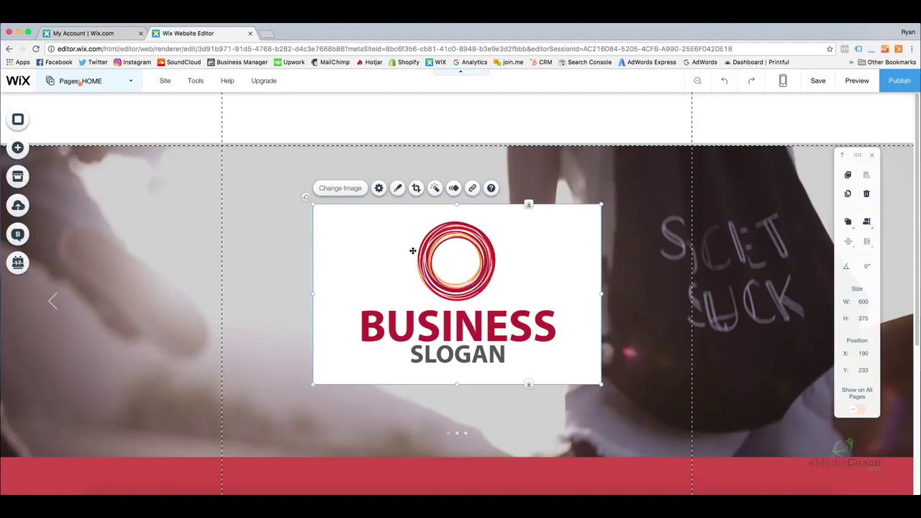
Shrink the Business Slogan logo to about 151 × 95 and place it at the header's top-left
click(647, 254)
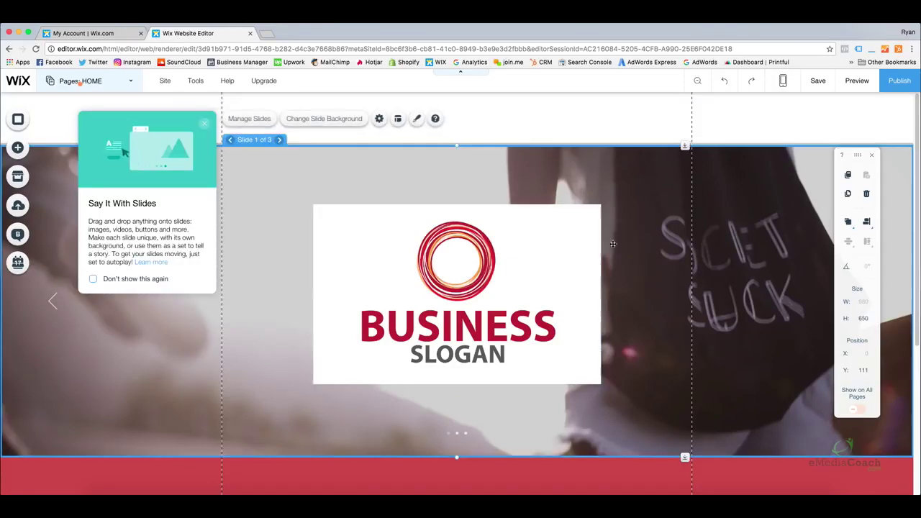
click(533, 226)
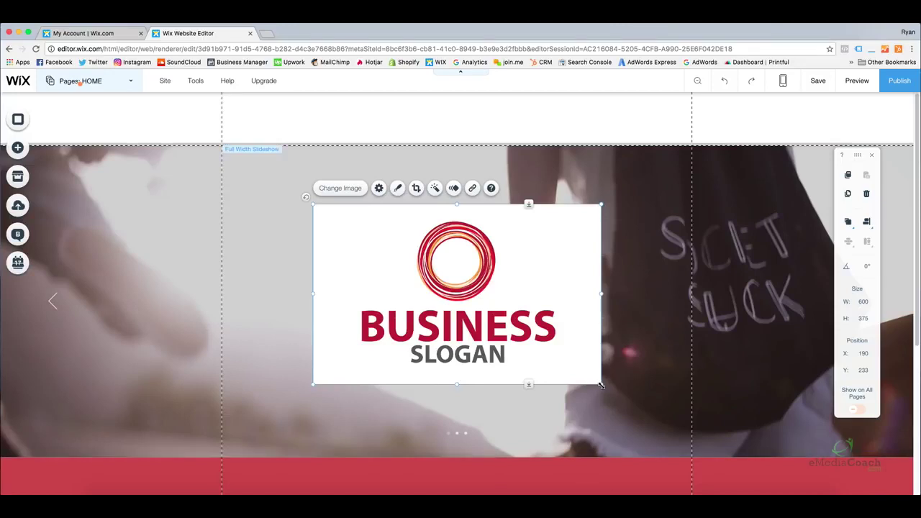
drag(601, 385, 384, 253)
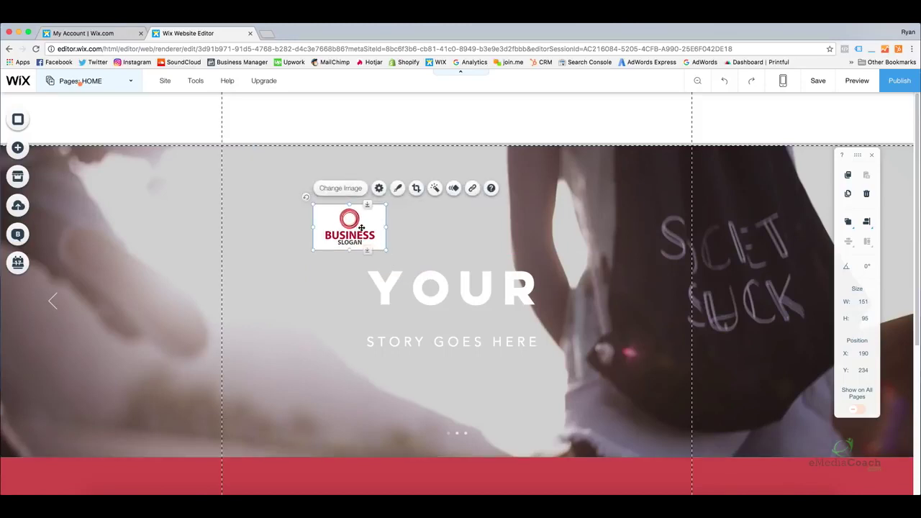
drag(352, 225, 139, 117)
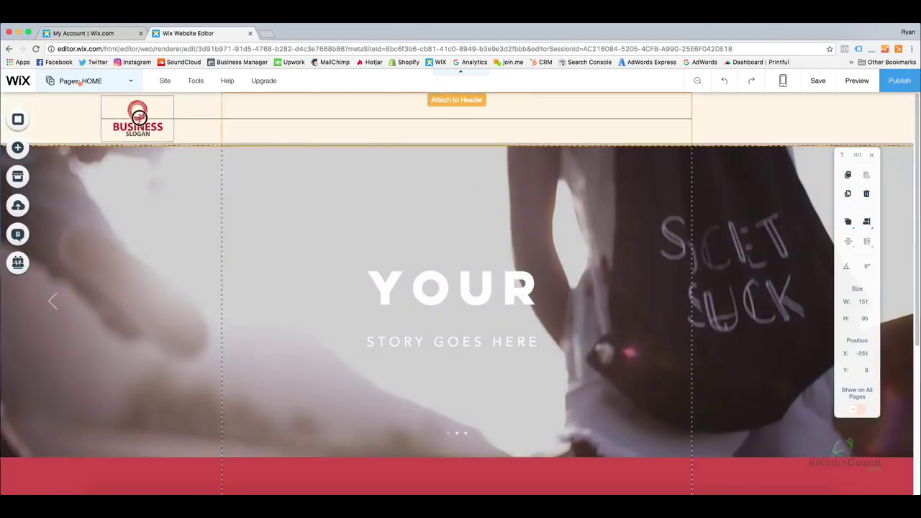
mouse_move(139, 116)
mouse_down()
mouse_move(147, 117)
mouse_move(136, 117)
mouse_up()
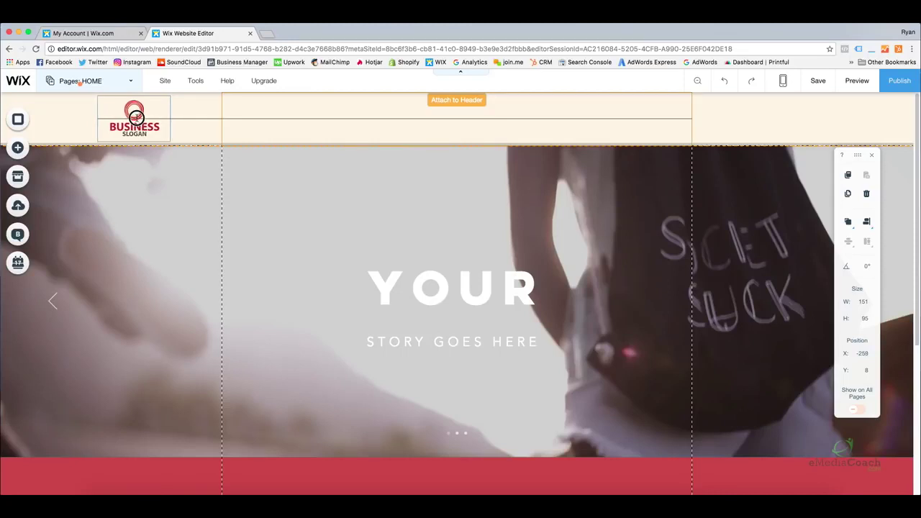
drag(136, 117, 112, 117)
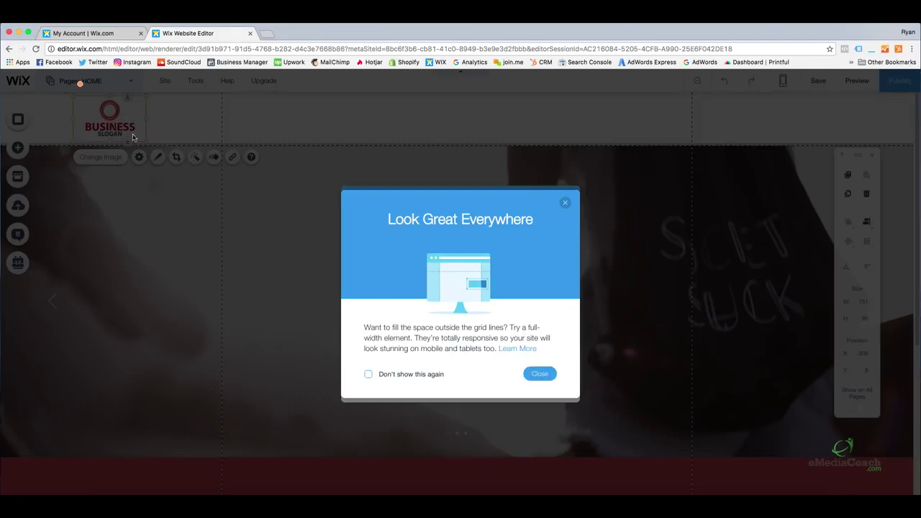
Dismiss the two header tips and shrink the header logo to 142 × 89
click(538, 372)
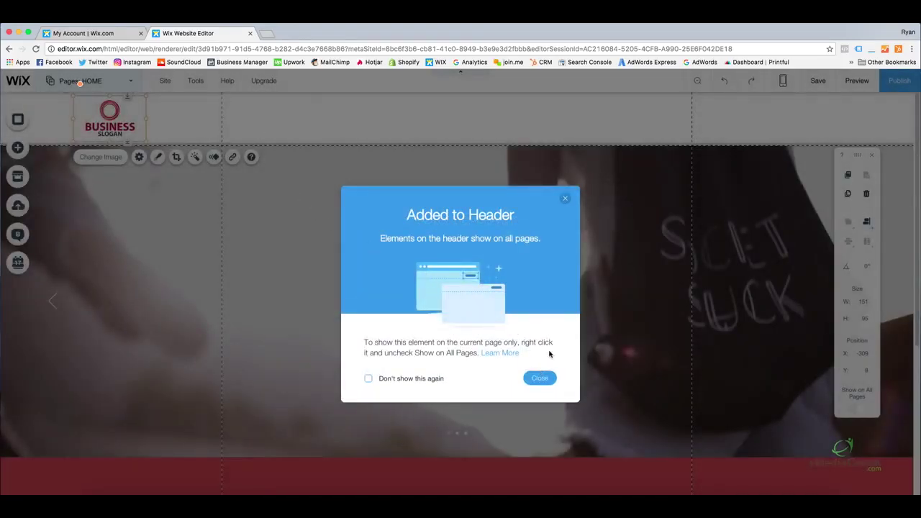
click(539, 378)
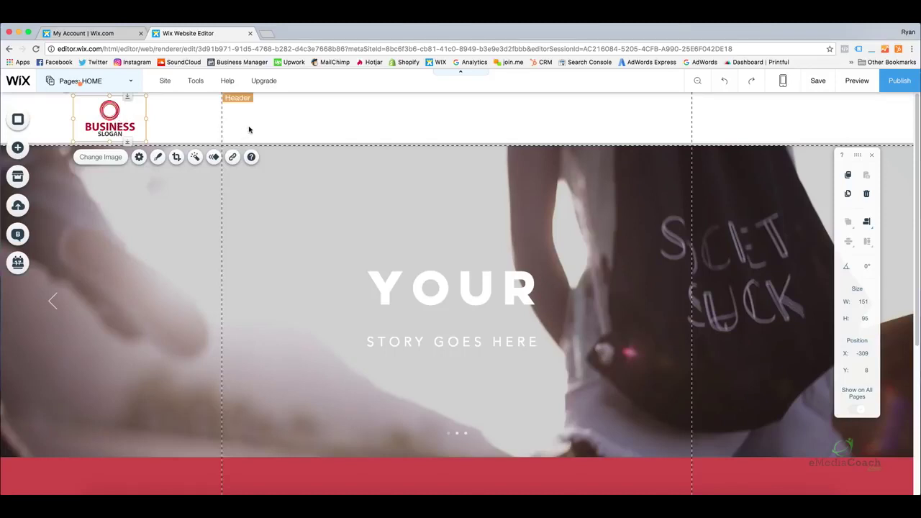
click(280, 127)
click(113, 121)
drag(144, 140, 126, 124)
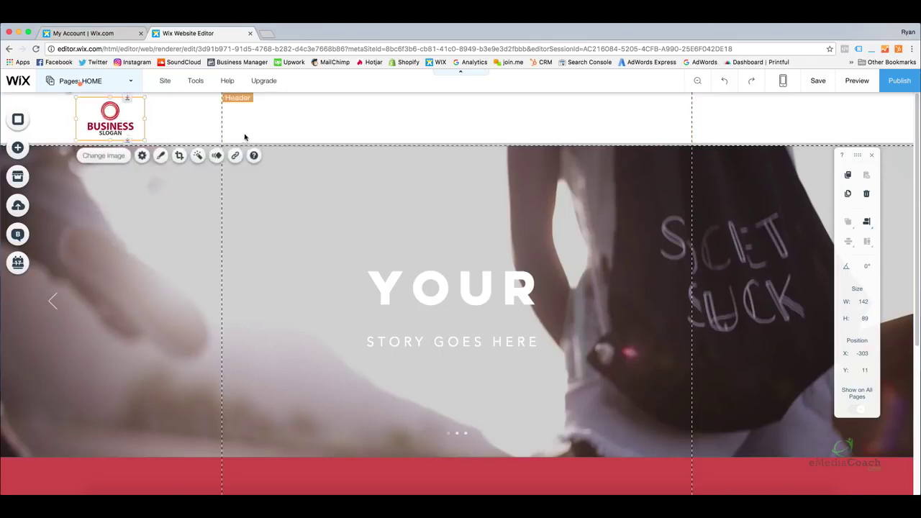
click(249, 134)
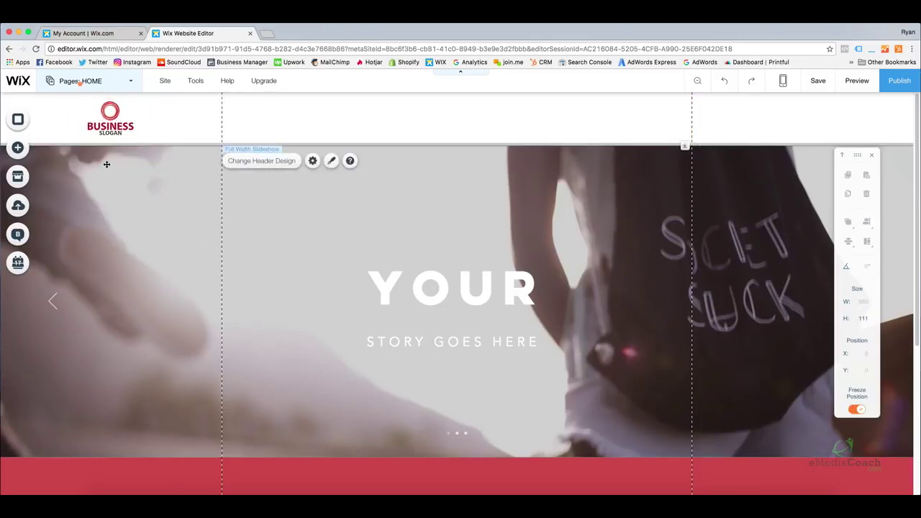
Open the Change Background panel for slide 1 of 3 in the home page slideshow
click(113, 121)
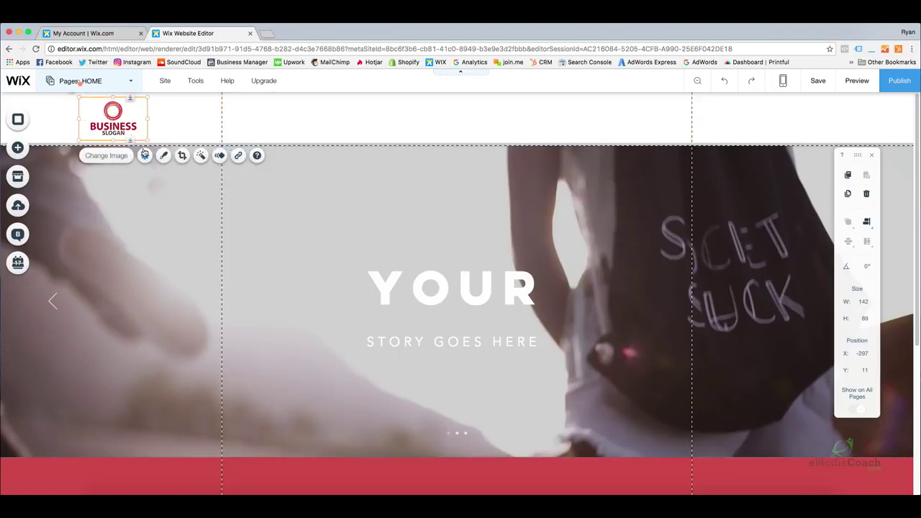
click(398, 213)
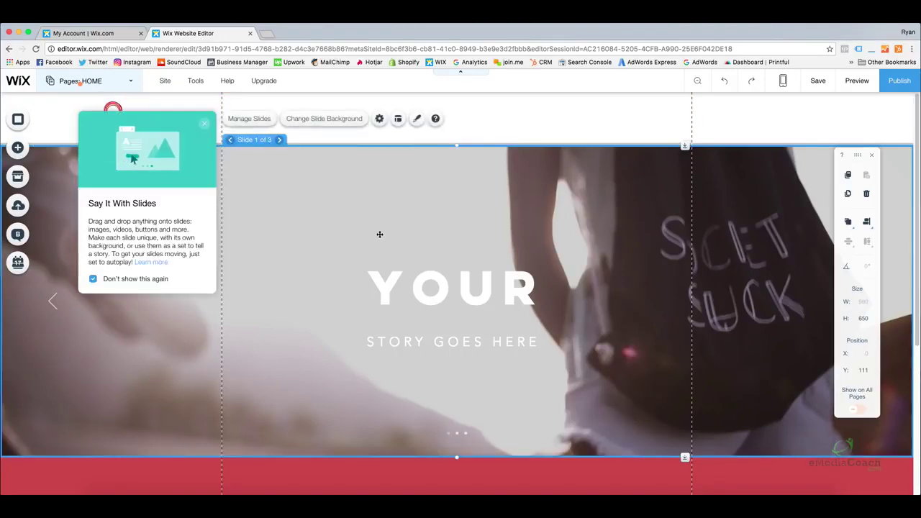
scroll(380, 234, down, 1)
scroll(380, 232, up, 1)
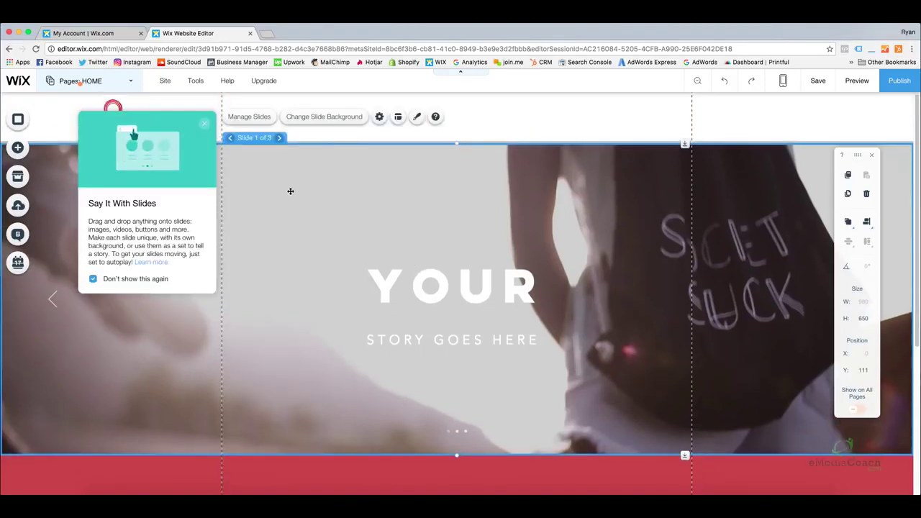
click(204, 120)
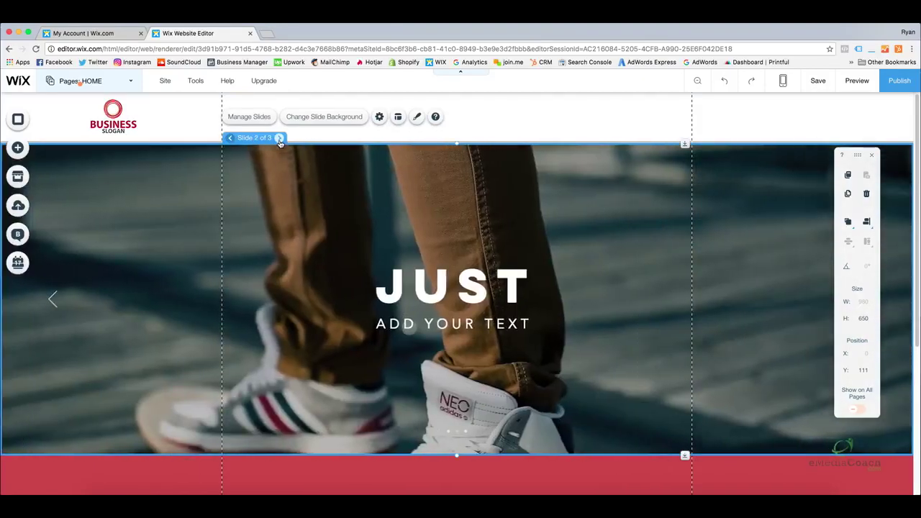
click(279, 138)
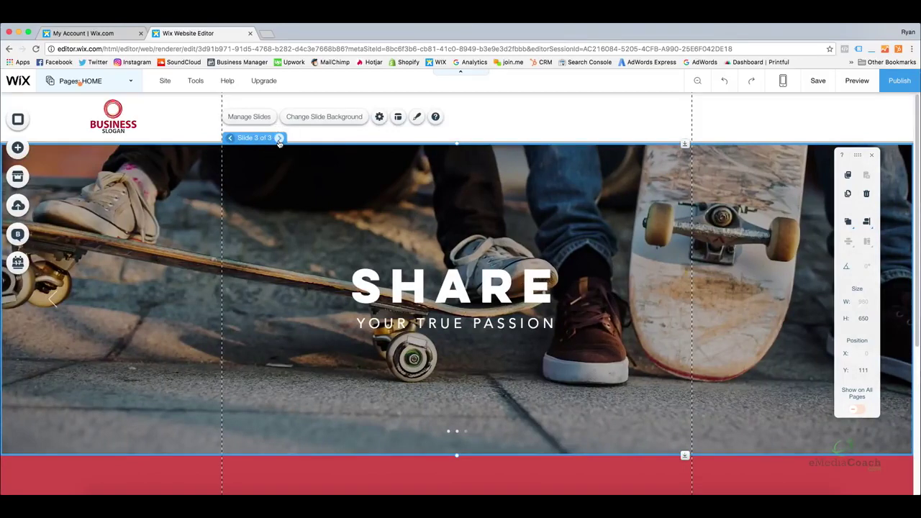
click(279, 138)
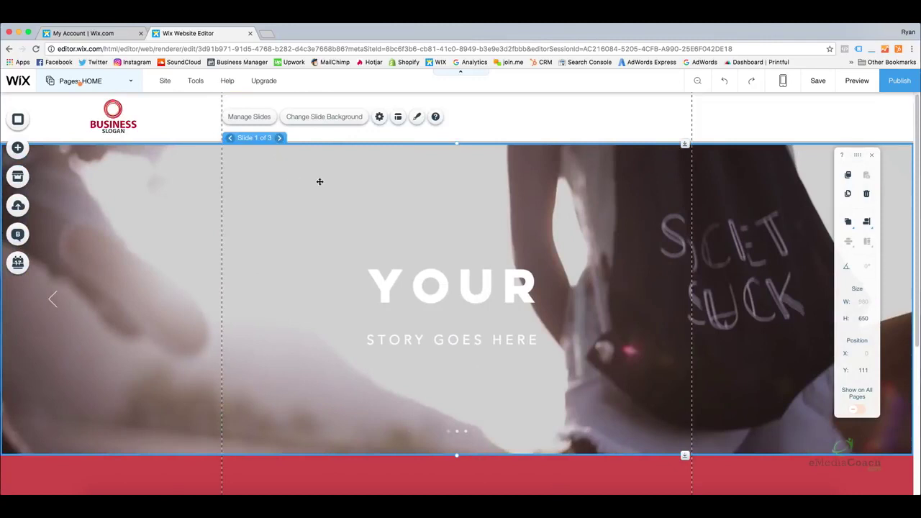
click(324, 118)
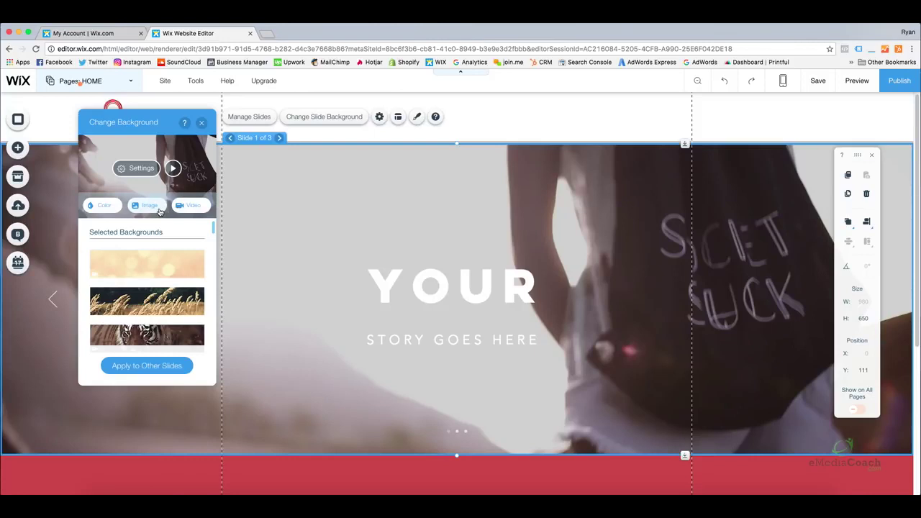
Search the Free from Wix background images for 'construction'
click(149, 206)
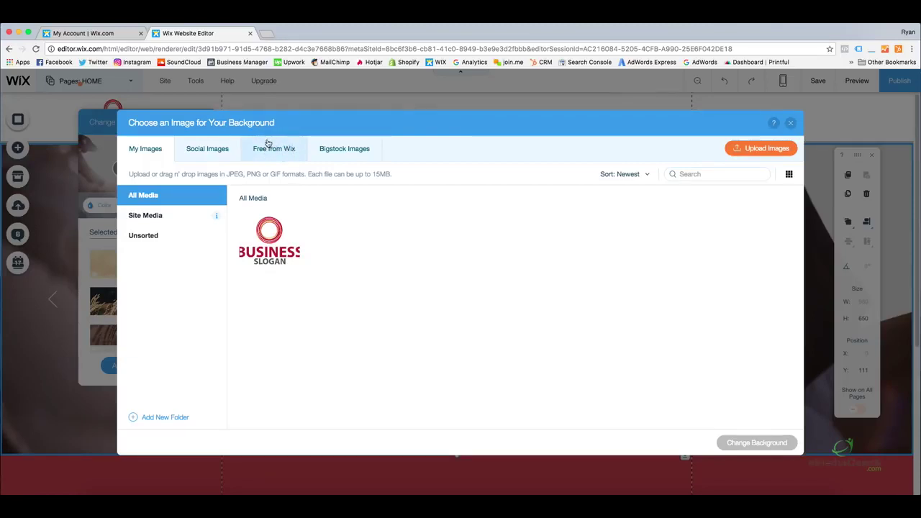
click(274, 151)
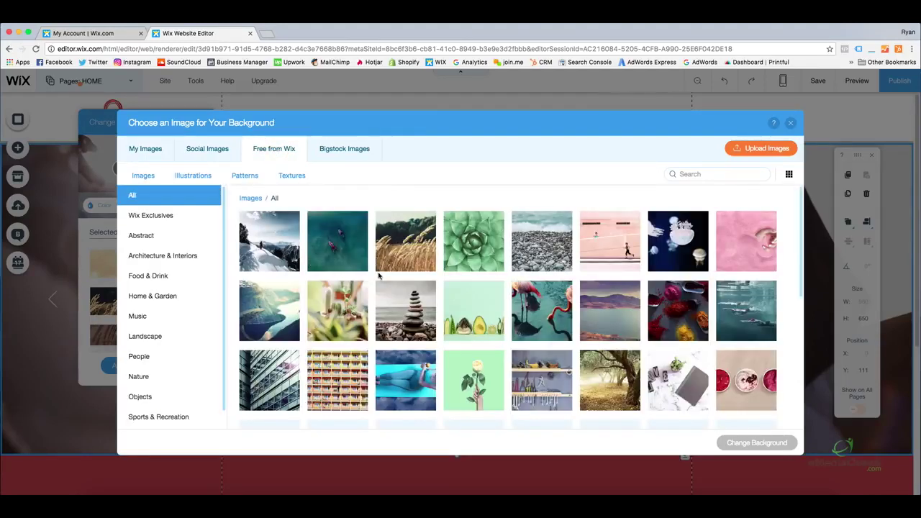
mouse_move(800, 219)
mouse_down()
mouse_move(811, 361)
mouse_move(794, 234)
mouse_up()
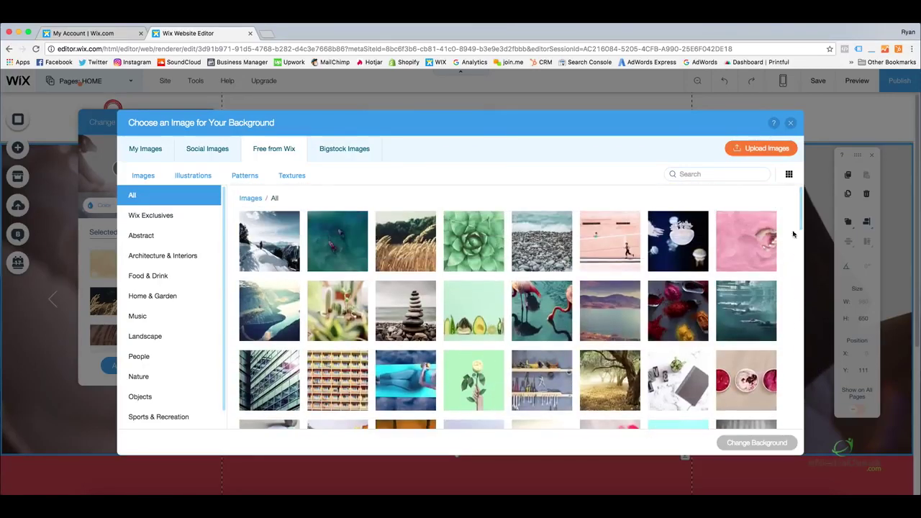
click(696, 174)
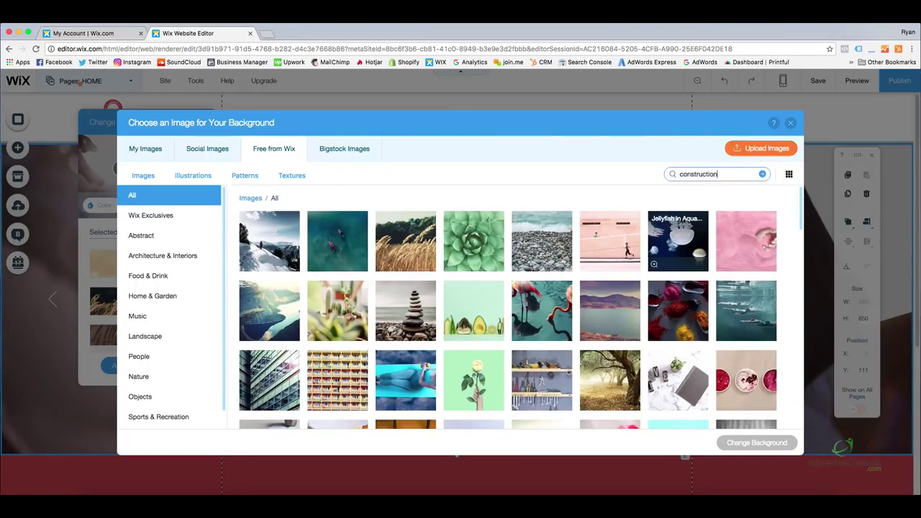
key(Return)
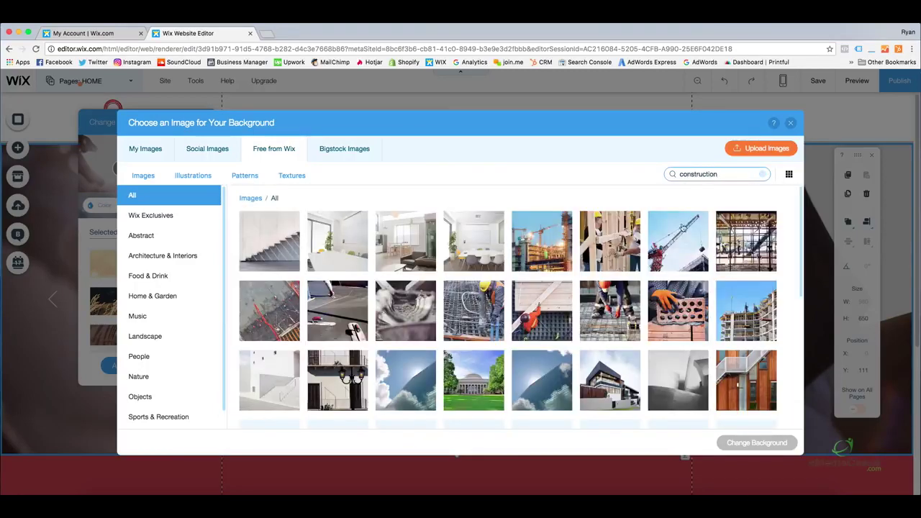
drag(802, 199, 787, 185)
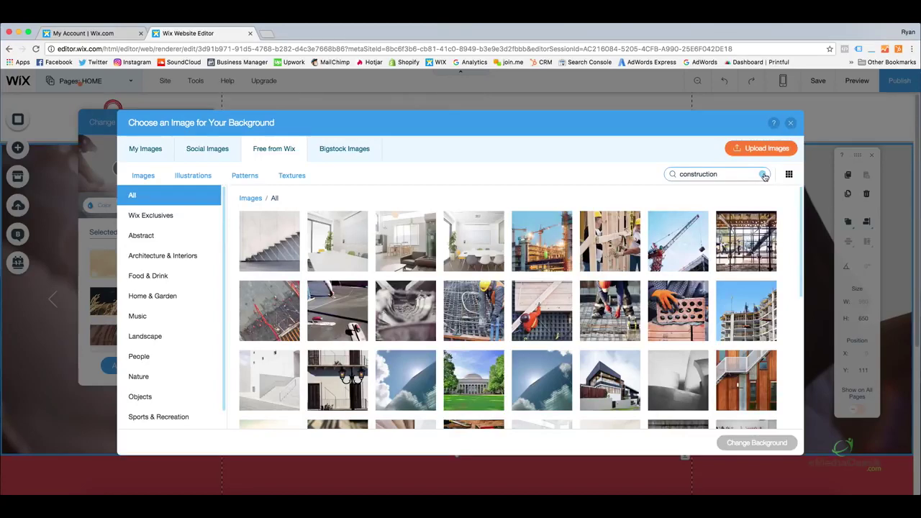
click(764, 174)
Close the background image chooser and the Change Background panel
click(791, 123)
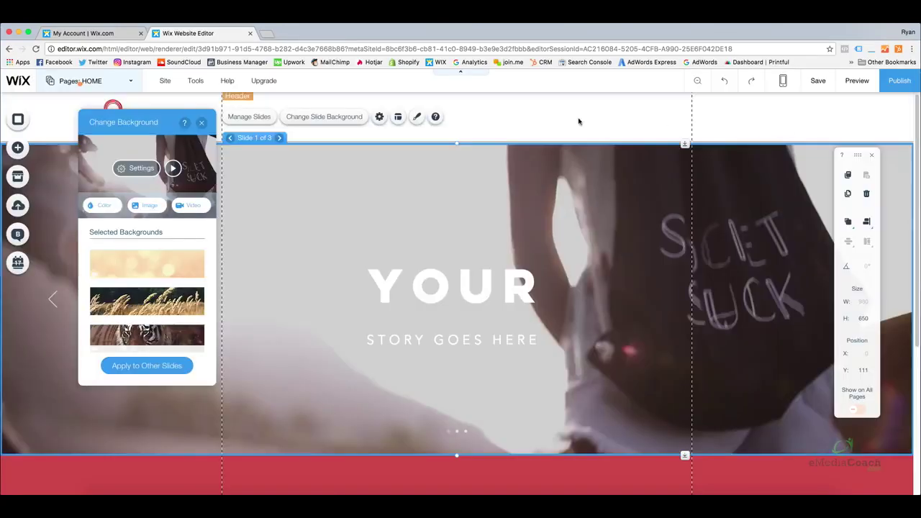
click(201, 123)
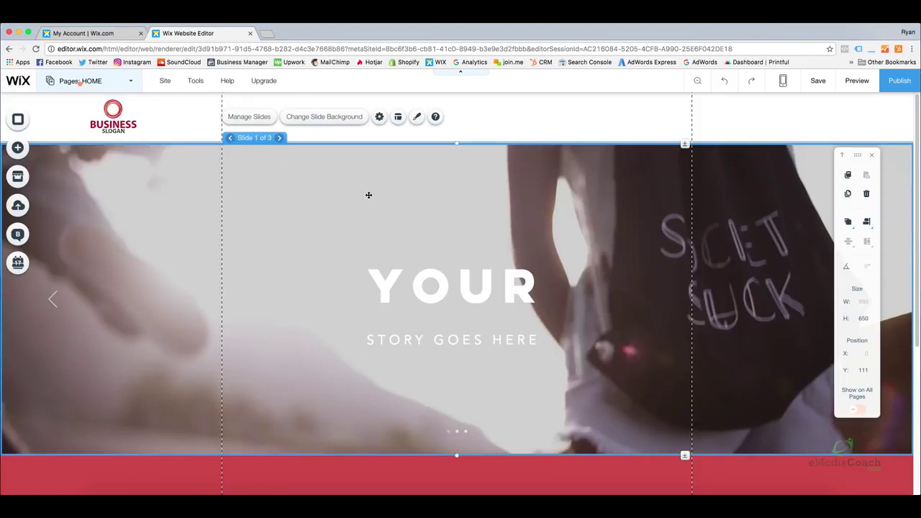
scroll(369, 194, down, 4)
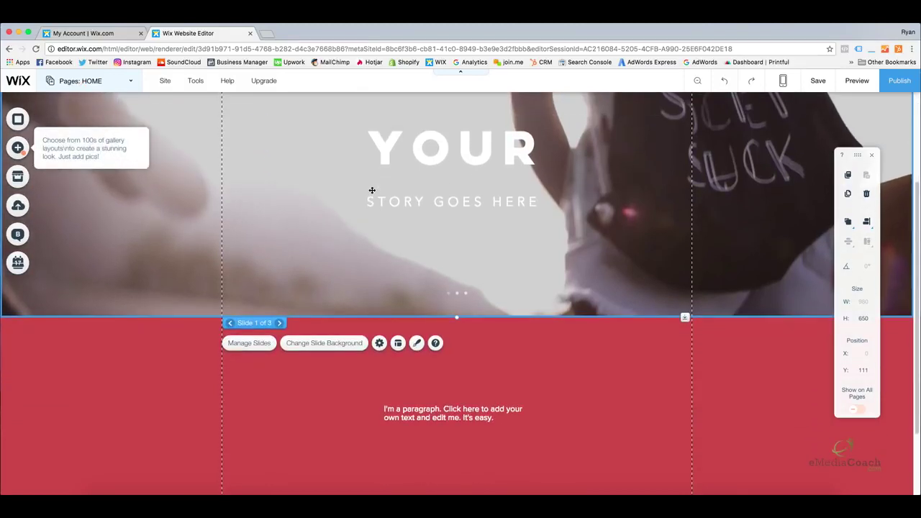
scroll(372, 187, down, 3)
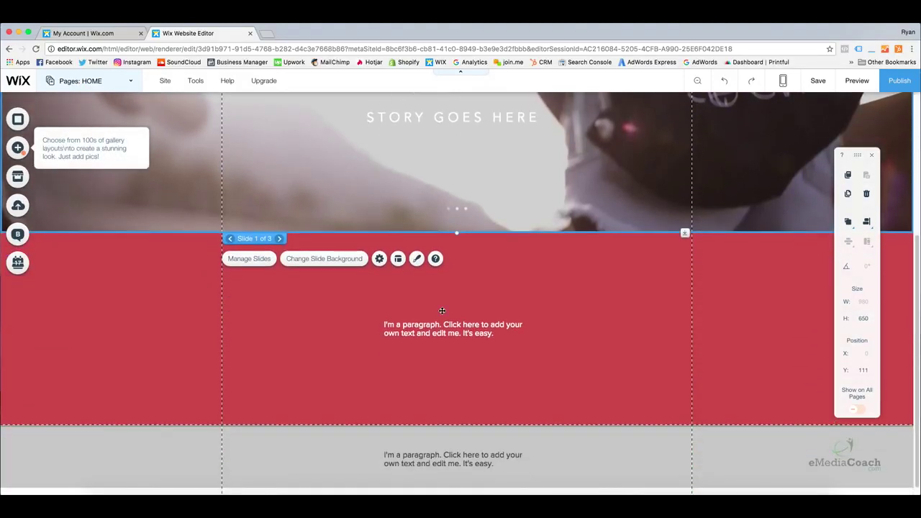
Replace the red strip's placeholder with an introduction naming the owner and his professional business website
click(451, 323)
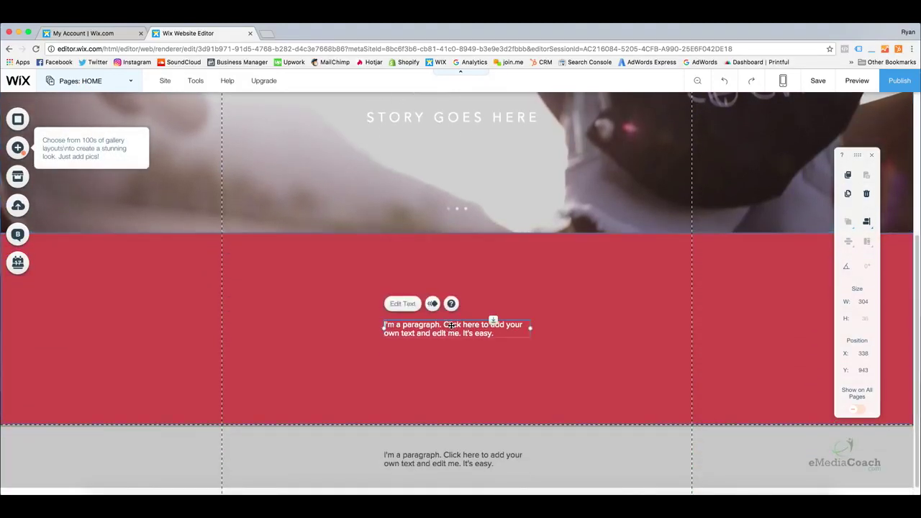
double_click(450, 325)
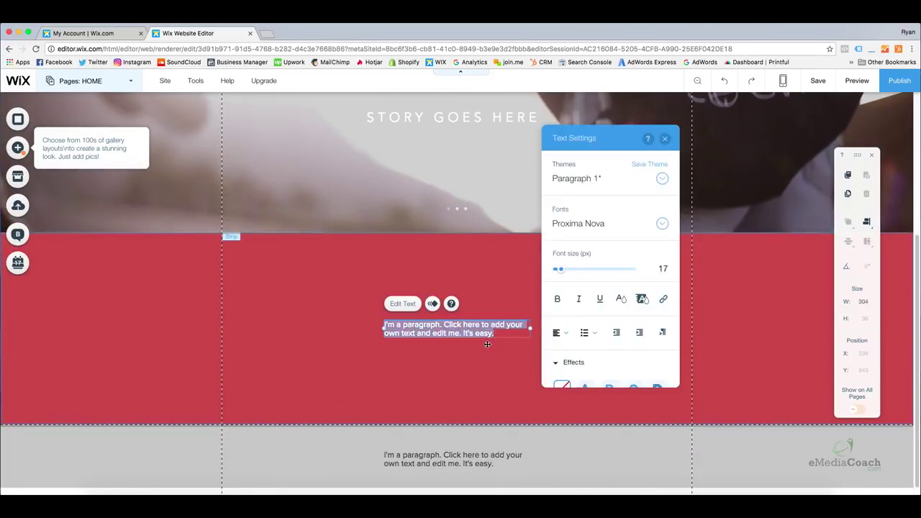
click(448, 332)
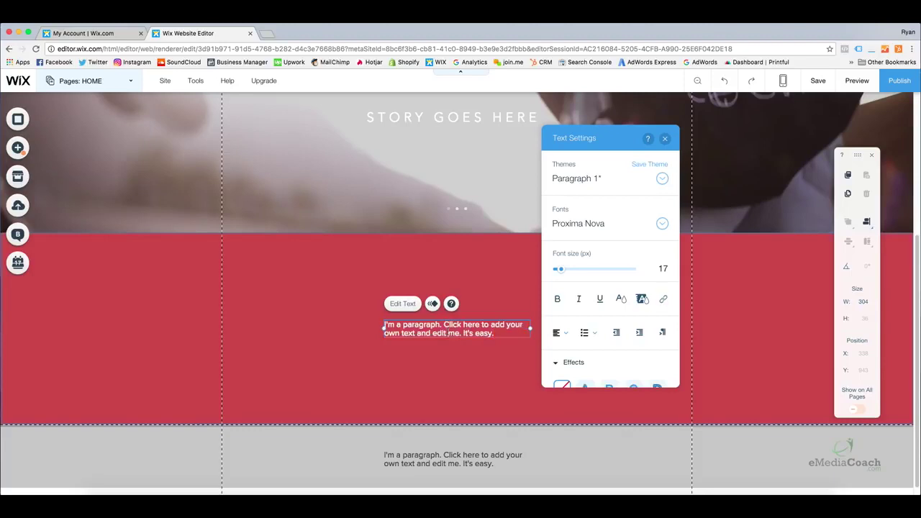
click(507, 339)
click(494, 330)
double_click(495, 330)
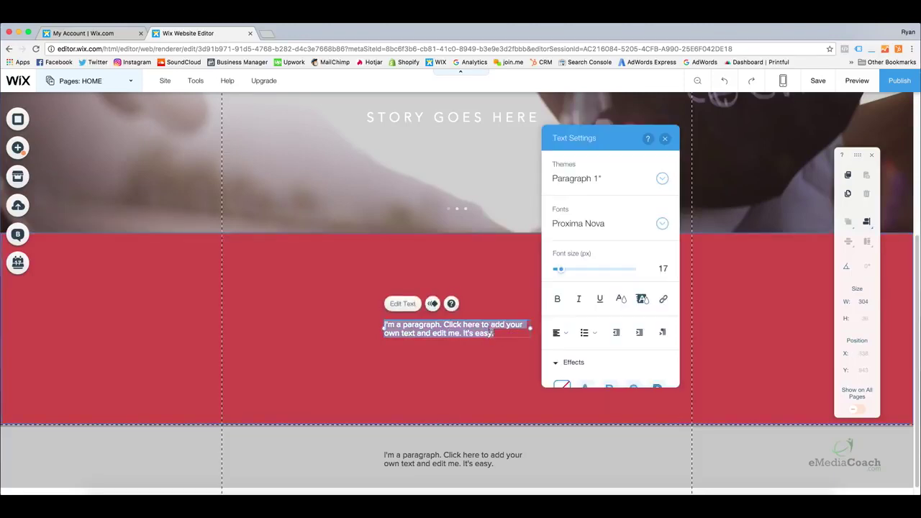
click(480, 332)
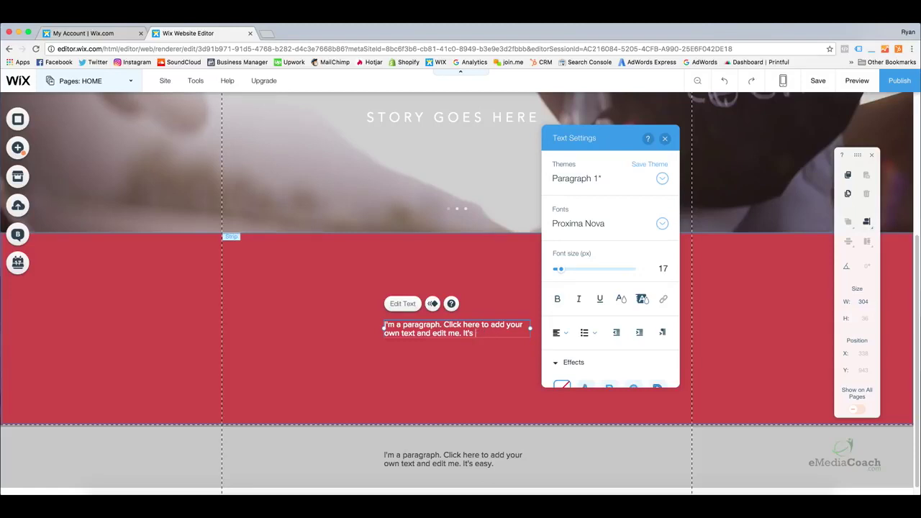
text(easy.)
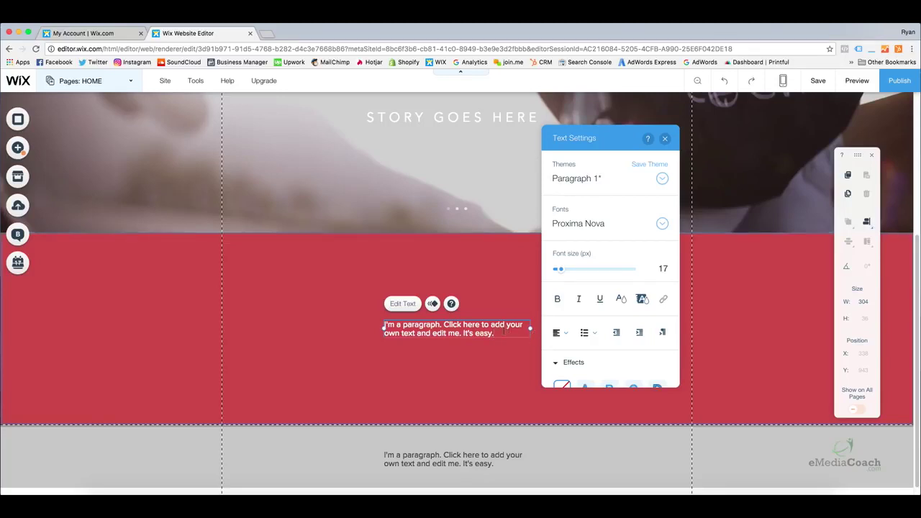
drag(502, 331, 380, 318)
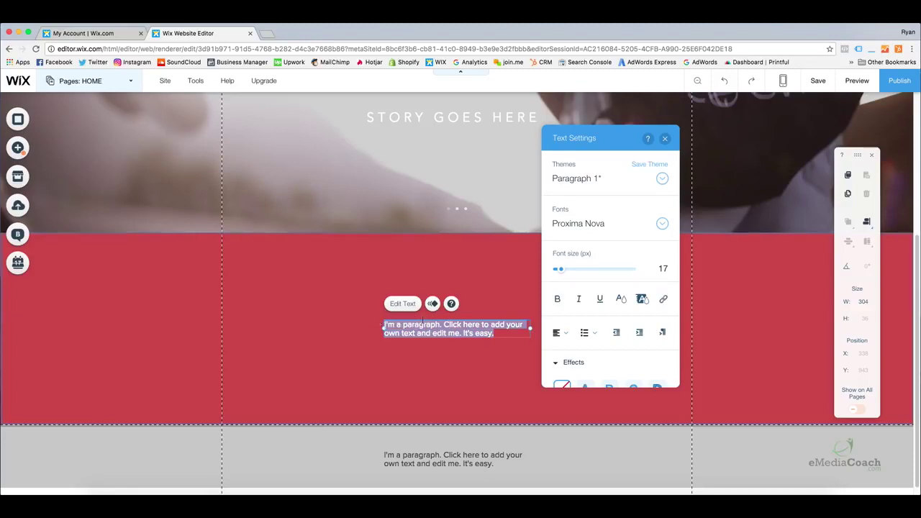
text(Hi,)
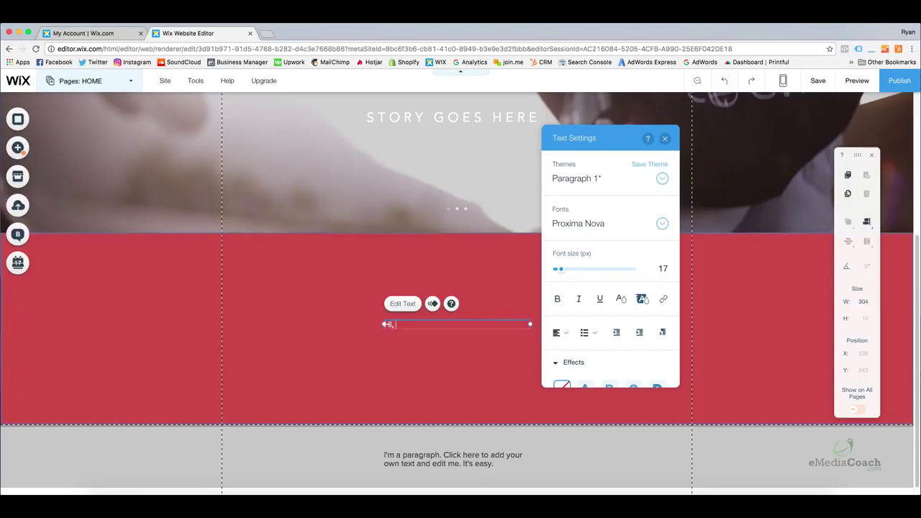
text( my name is Ryan and this)
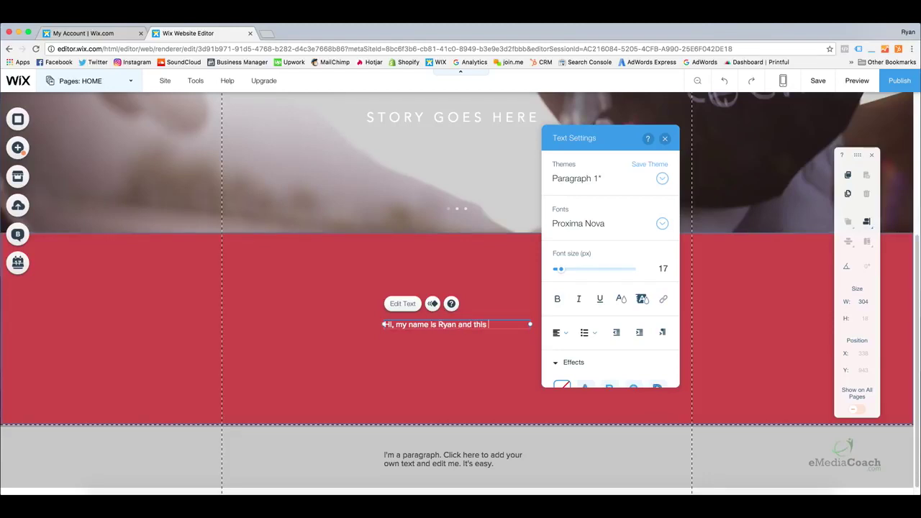
text( is my professioanl busi)
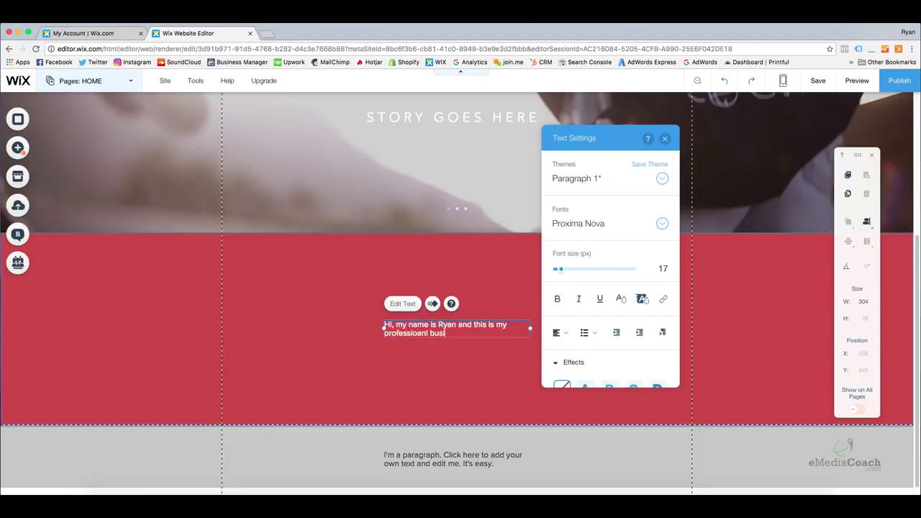
text(ness website.)
drag(508, 333, 353, 316)
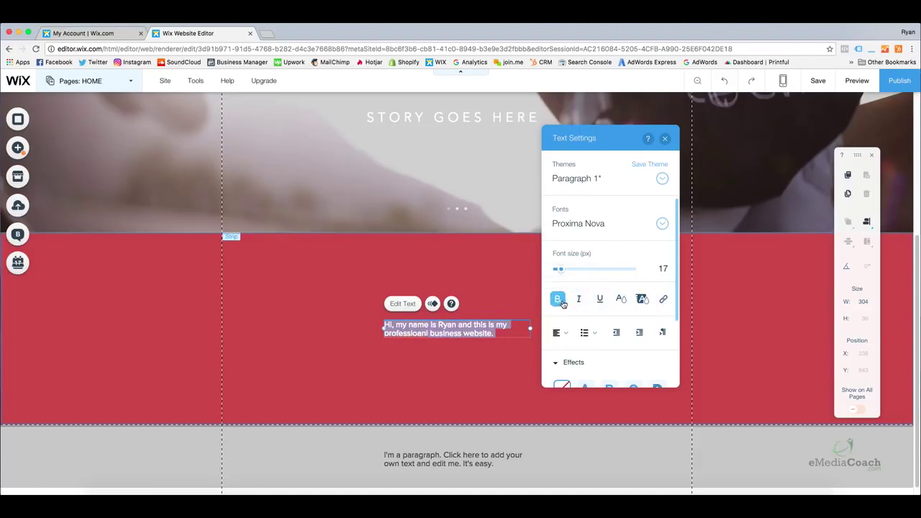
Try italics and alignments, leaving the introduction non-italic and centre-aligned
click(578, 299)
click(578, 300)
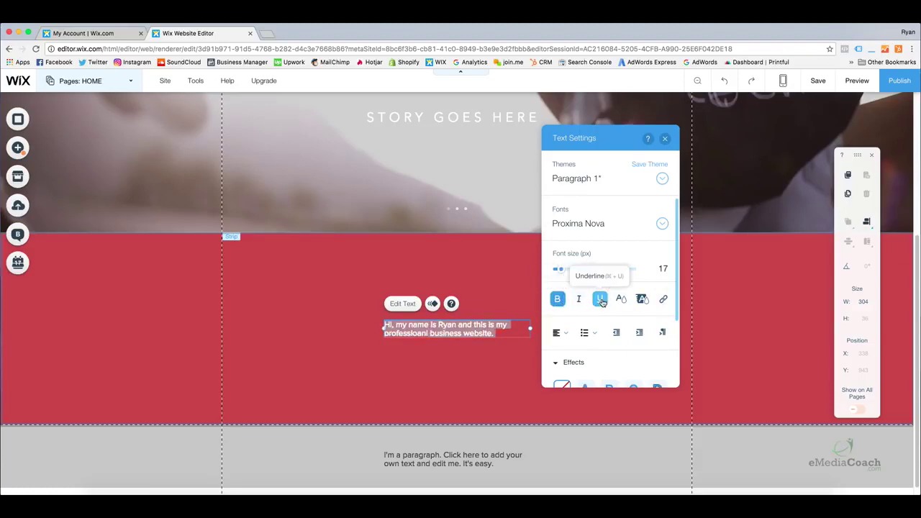
click(565, 331)
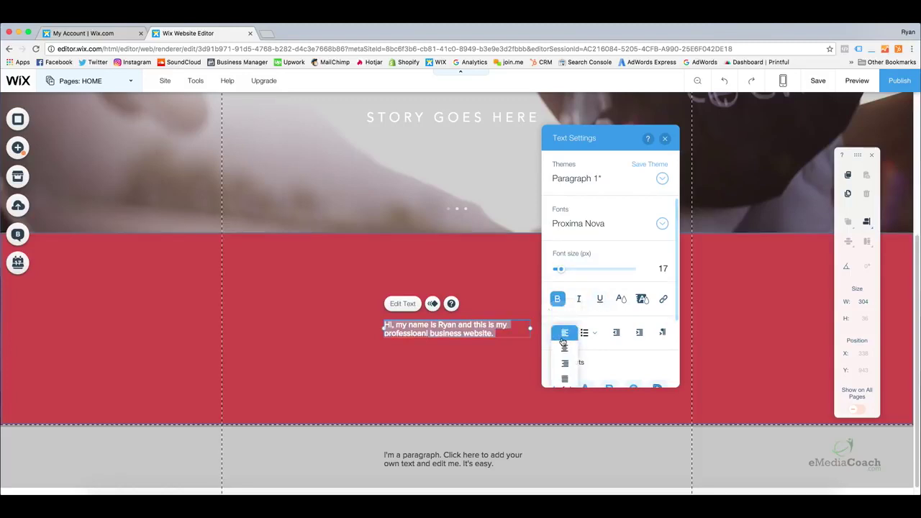
click(563, 346)
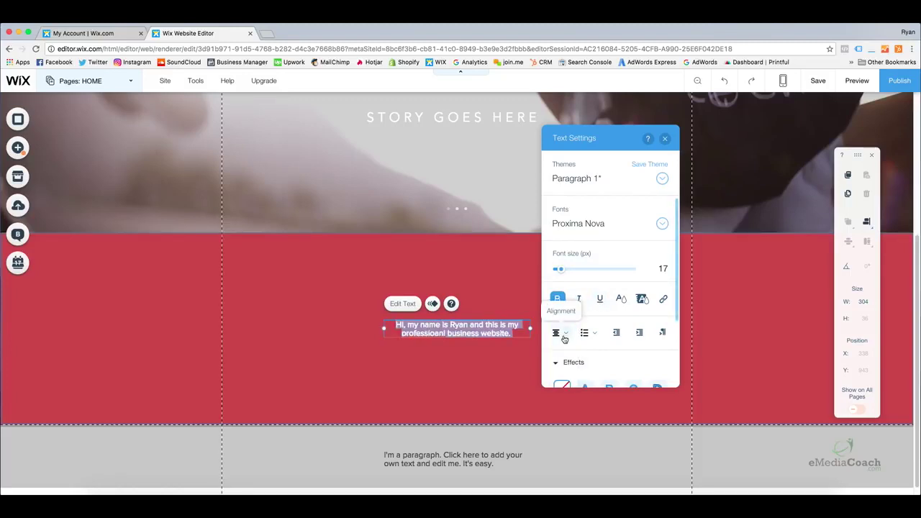
click(565, 331)
click(563, 349)
click(560, 332)
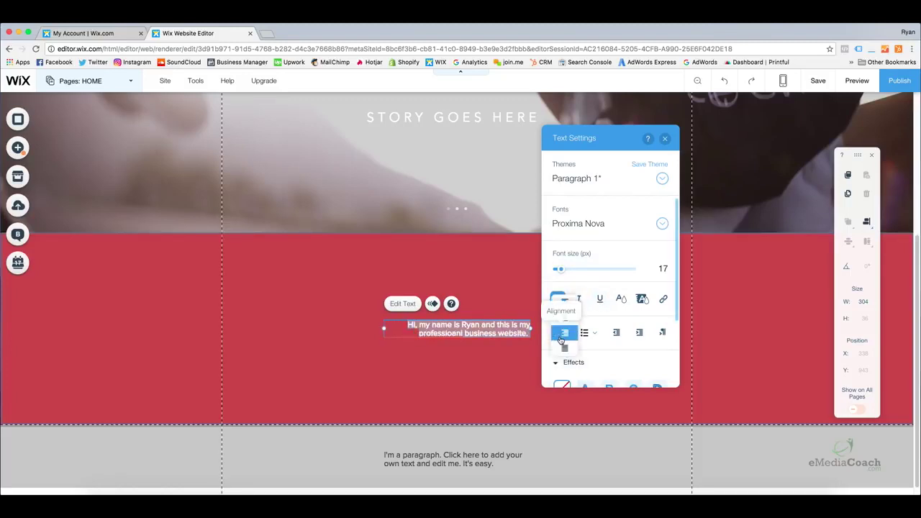
click(560, 319)
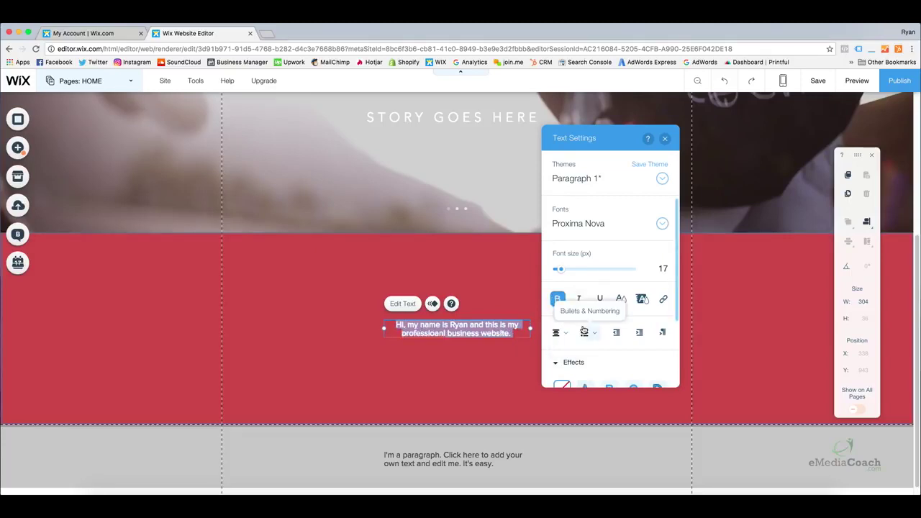
Try list styles and the B and E text effects, leaving no effect applied
click(584, 333)
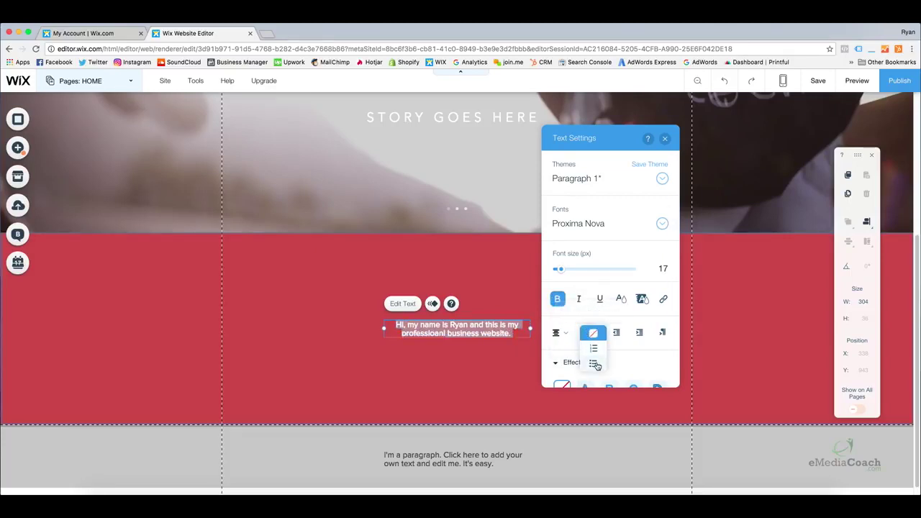
click(626, 350)
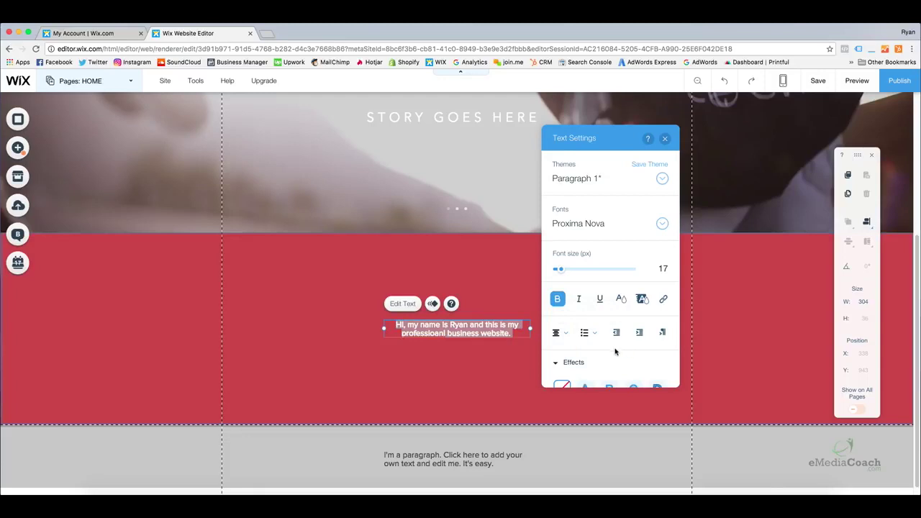
scroll(617, 351, down, 3)
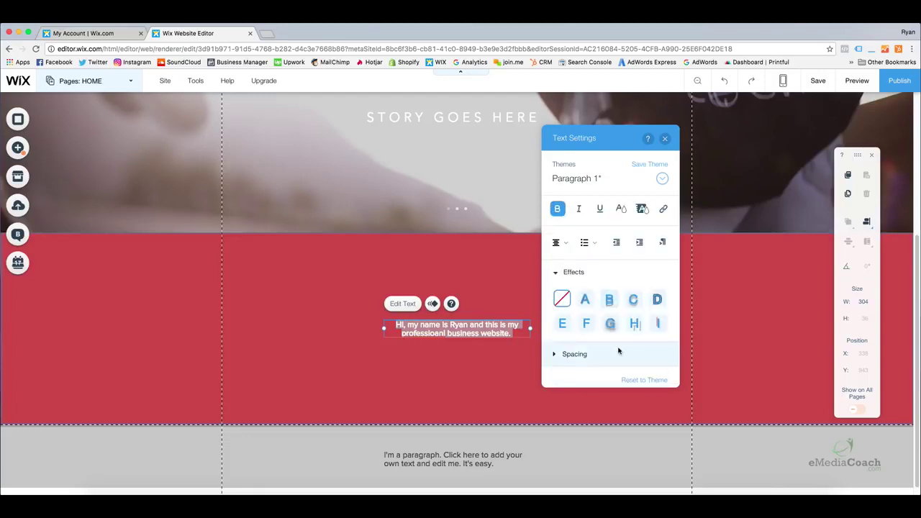
click(610, 304)
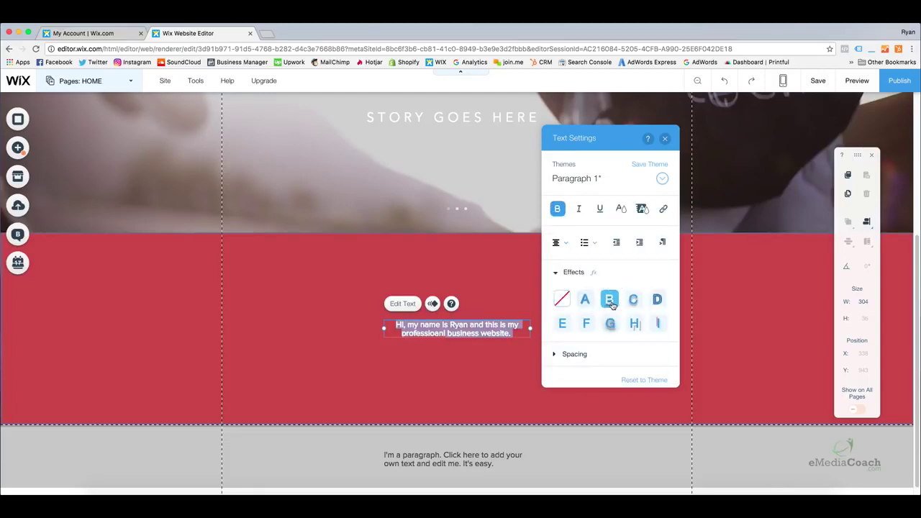
click(611, 304)
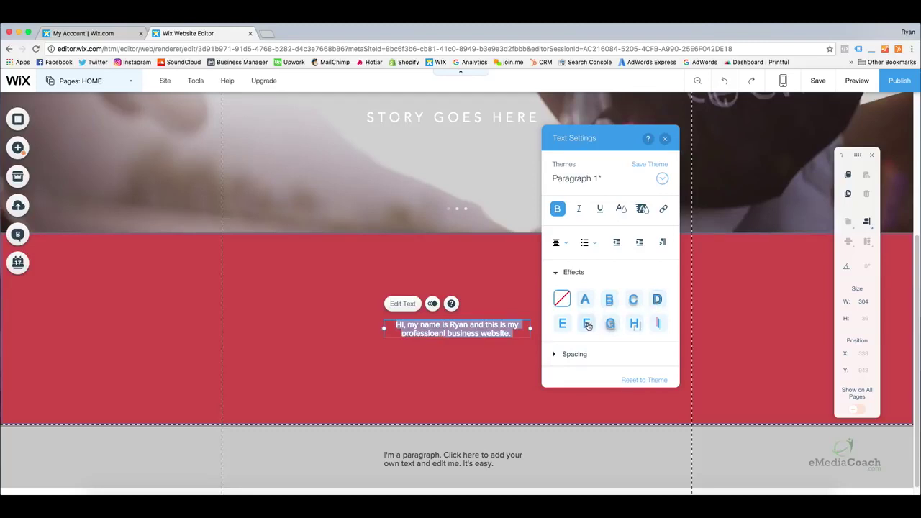
click(565, 324)
click(569, 325)
click(568, 325)
click(568, 325)
Correct the misspelling so the introduction reads 'professional'
click(451, 333)
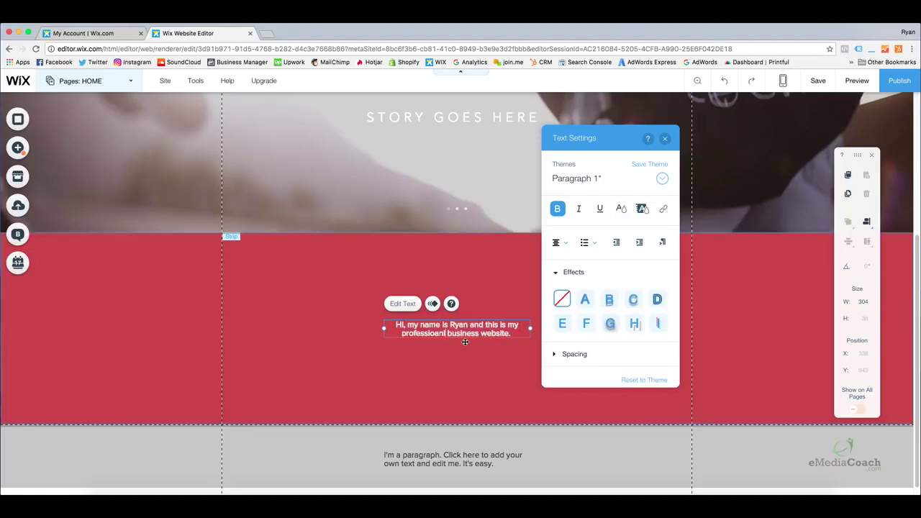
key(BackSpace)
key(BackSpace)
key(BackSpace)
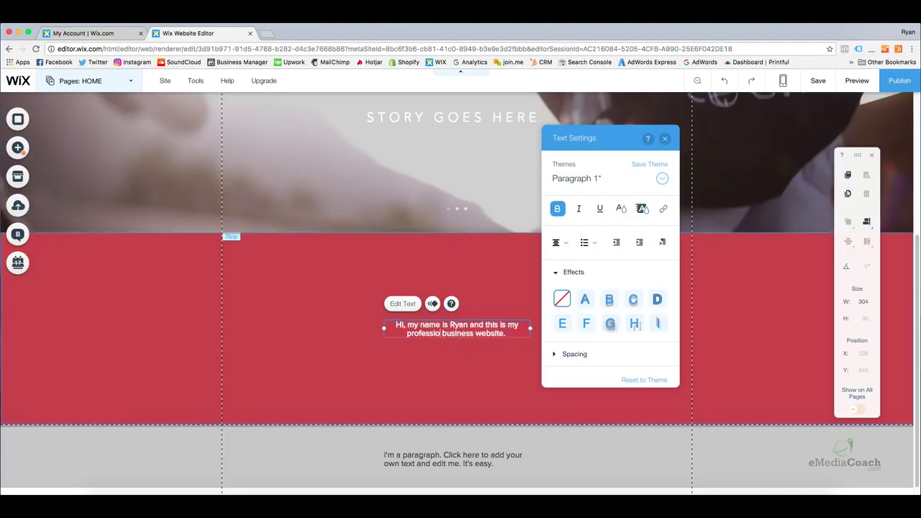
text(nal)
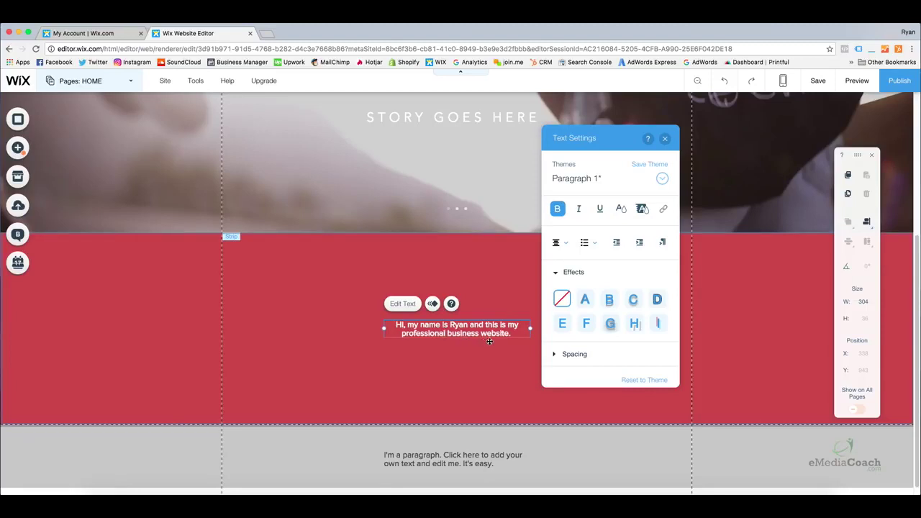
drag(513, 334, 355, 304)
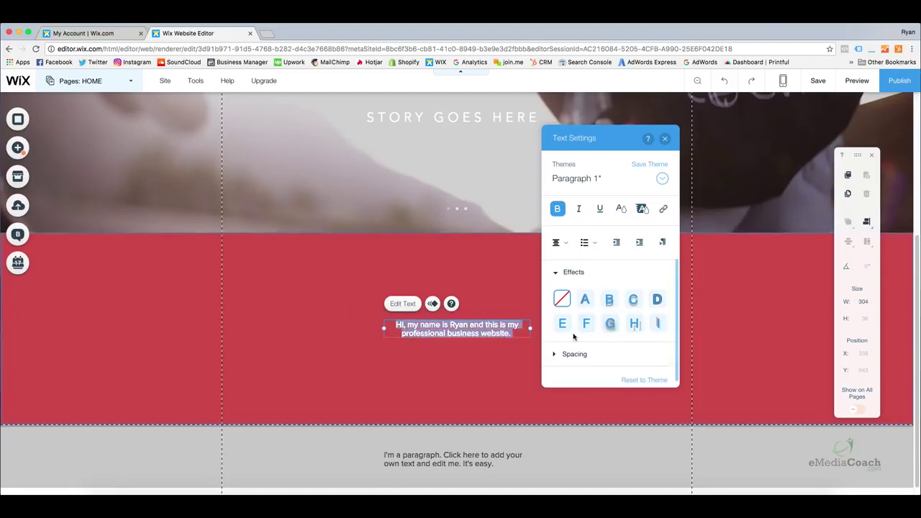
Set character spacing to 0.15 and custom line spacing to 1.5
click(566, 354)
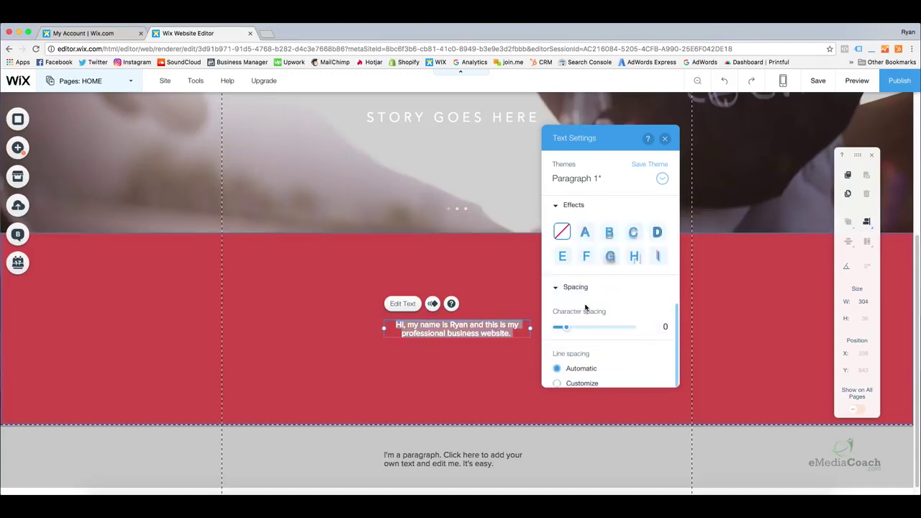
scroll(583, 309, down, 1)
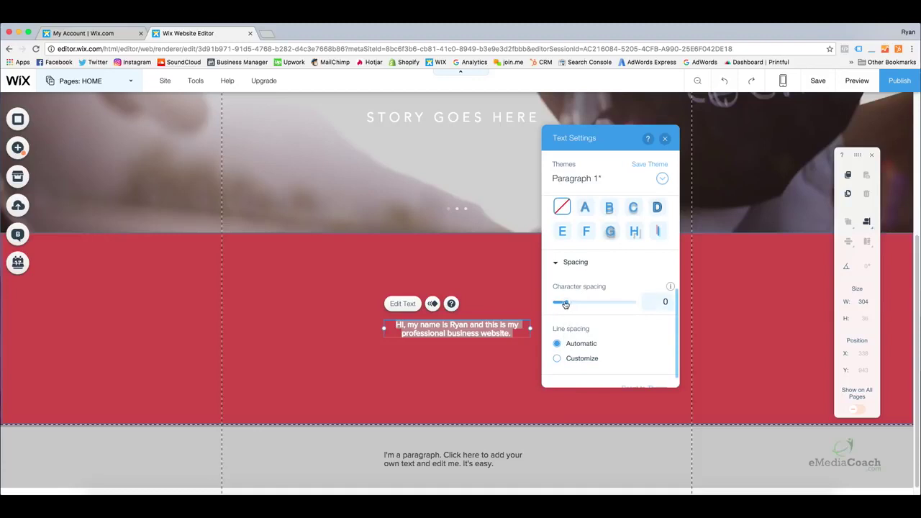
drag(566, 302, 579, 307)
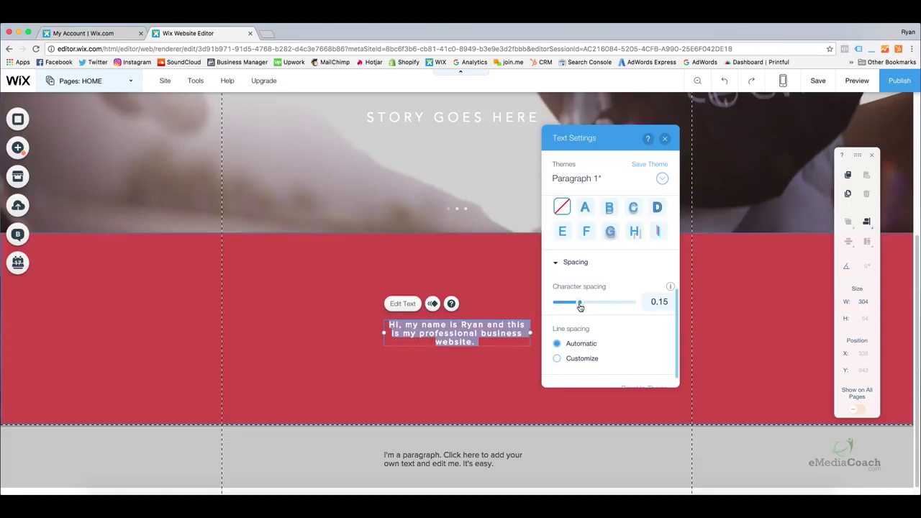
click(557, 358)
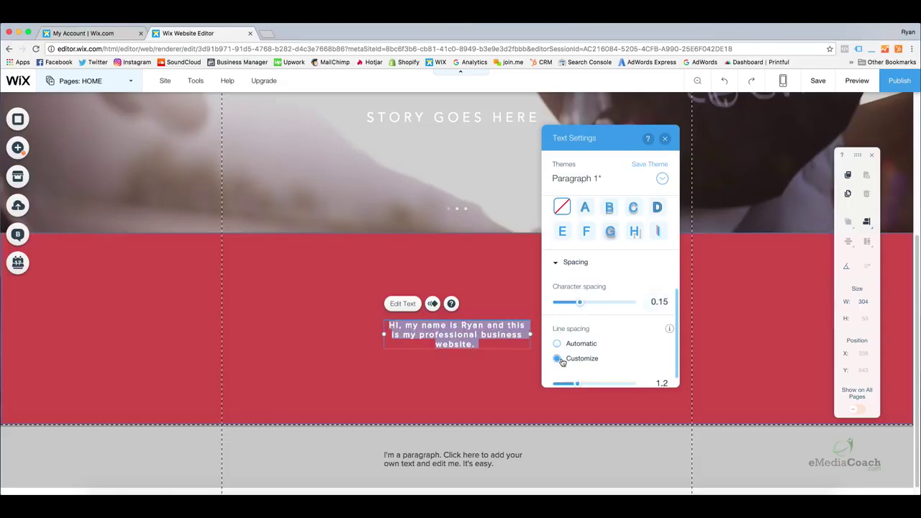
mouse_move(578, 383)
mouse_down()
mouse_move(594, 382)
mouse_move(569, 379)
mouse_move(596, 380)
mouse_move(587, 377)
mouse_up()
scroll(590, 302, up, 5)
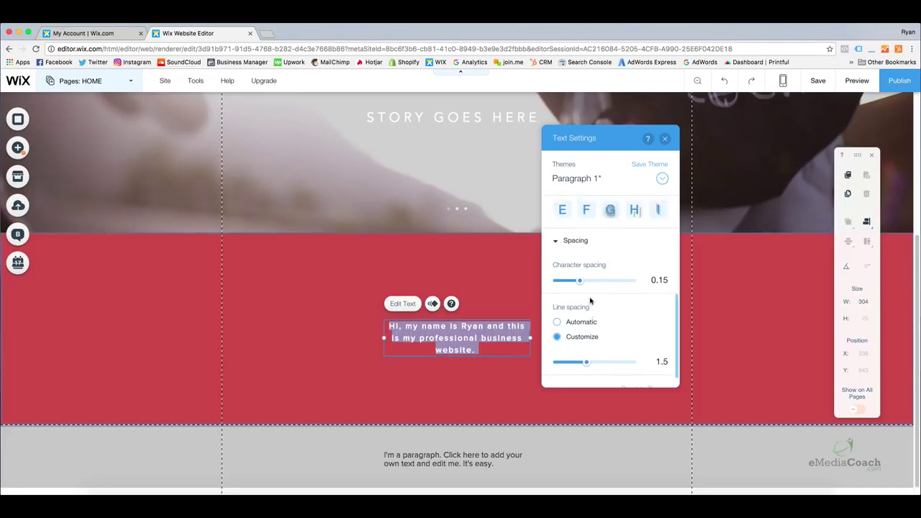
scroll(593, 267, up, 3)
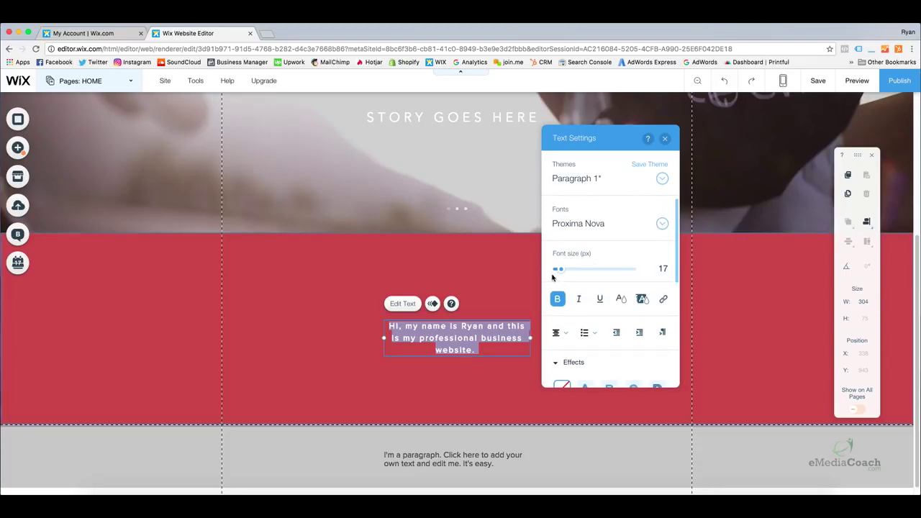
Set the paragraph font size to 28 px and apply Linotype Didot
drag(564, 273, 573, 272)
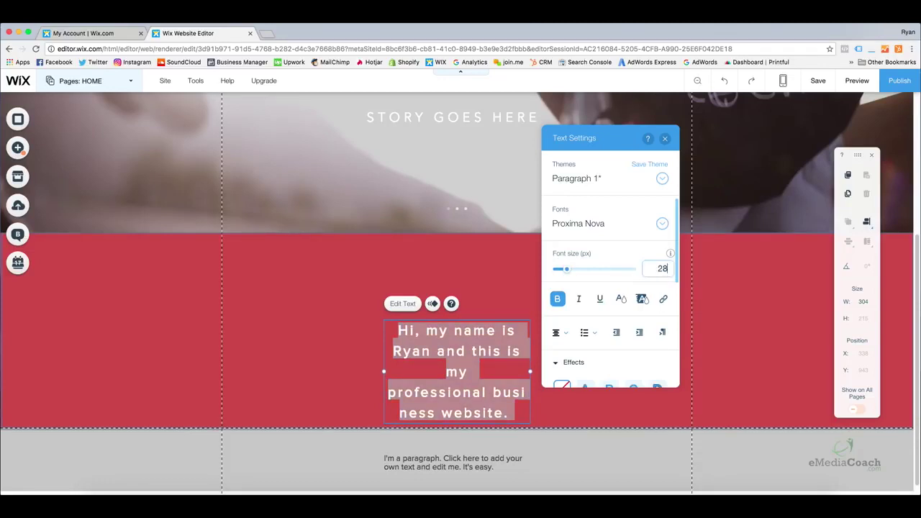
key(Return)
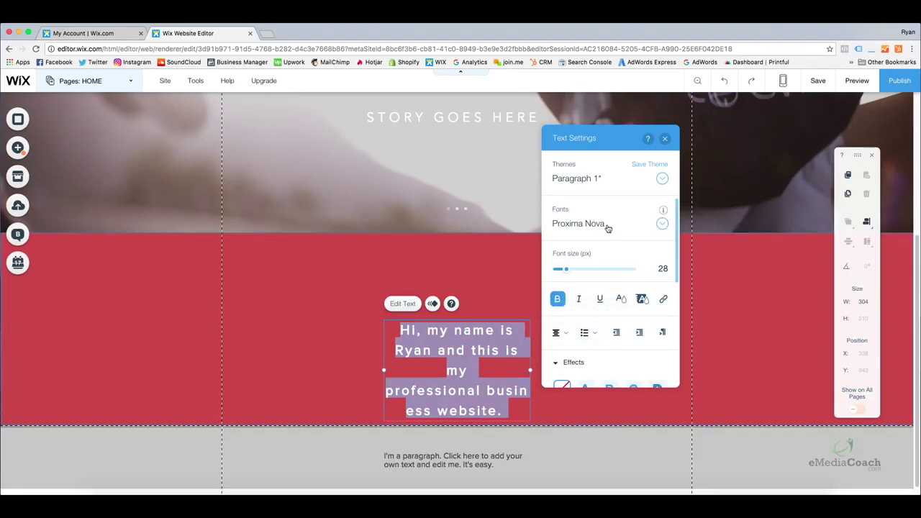
click(607, 225)
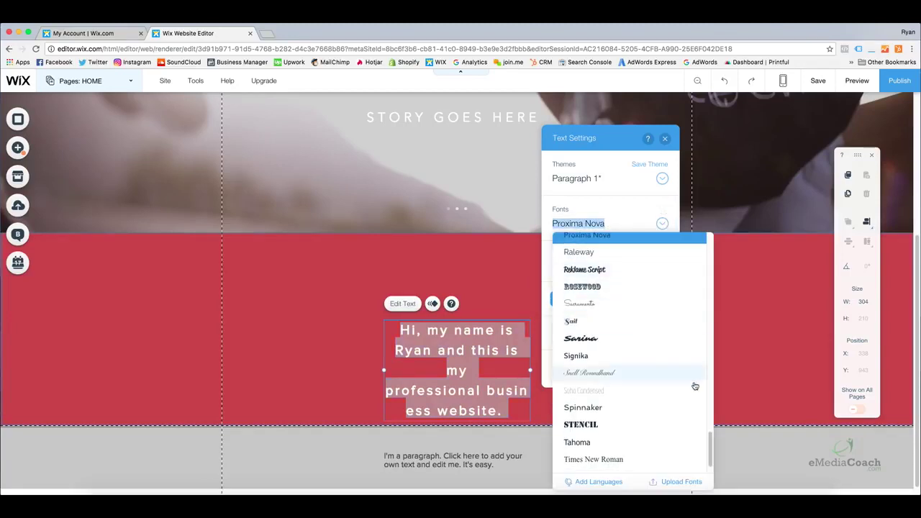
drag(711, 440, 710, 246)
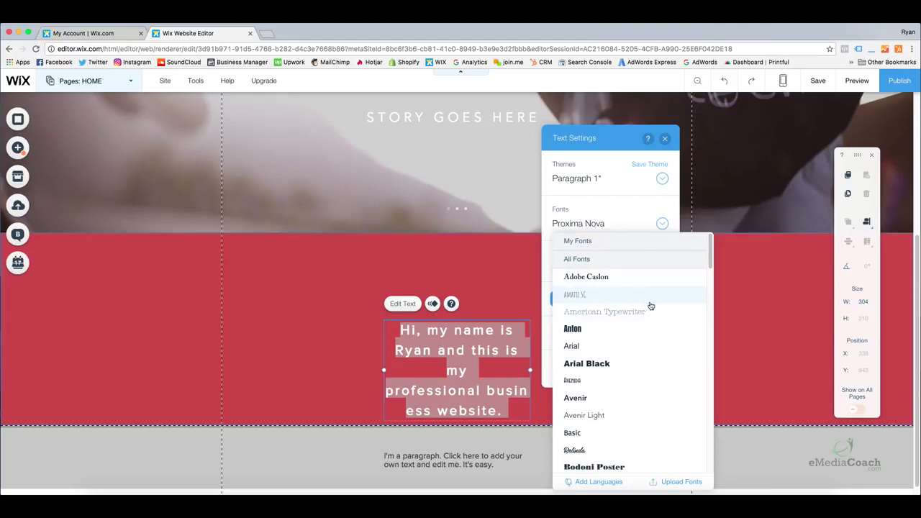
mouse_move(708, 256)
mouse_down()
mouse_move(707, 267)
mouse_move(708, 254)
mouse_up()
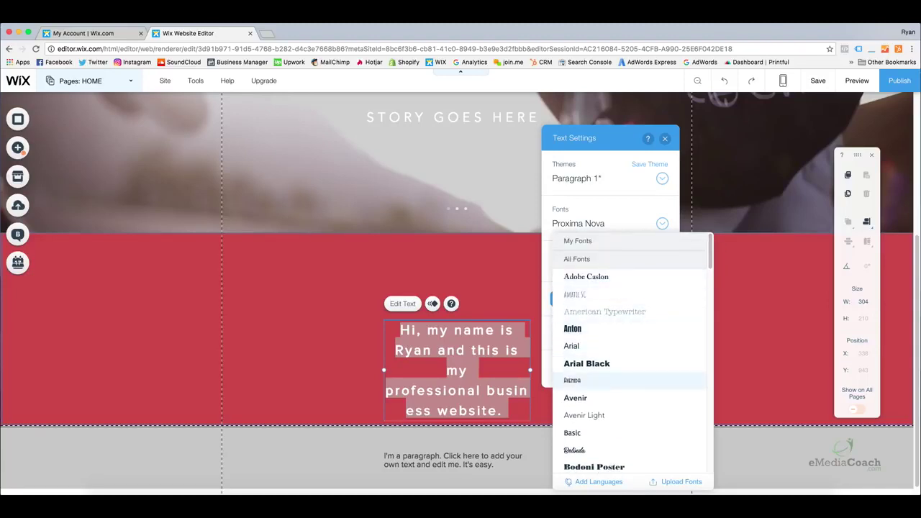
key(Down)
key(Down)
key(Down)
key(Down)
key(Down)
key(Down)
key(Down)
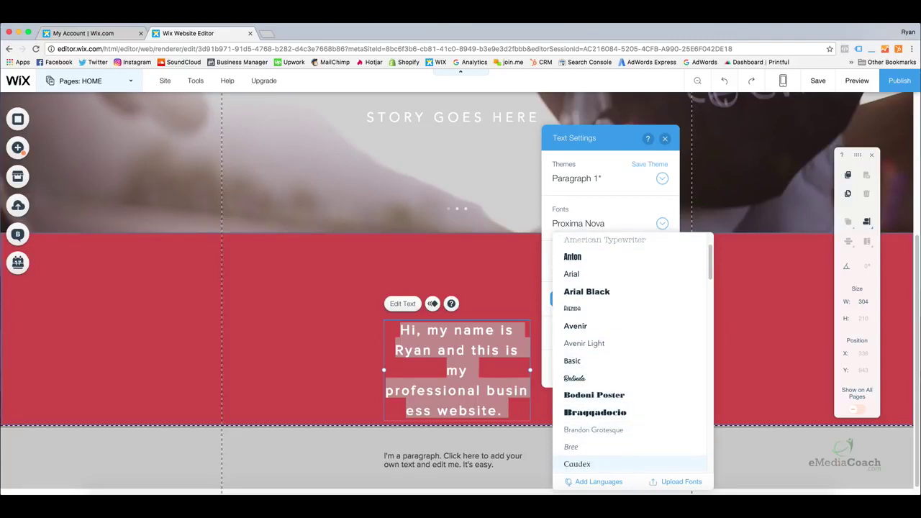
key(Down)
key(Down)
key(Down)
key(Down)
key(Down)
key(Down)
key(Down)
key(Down)
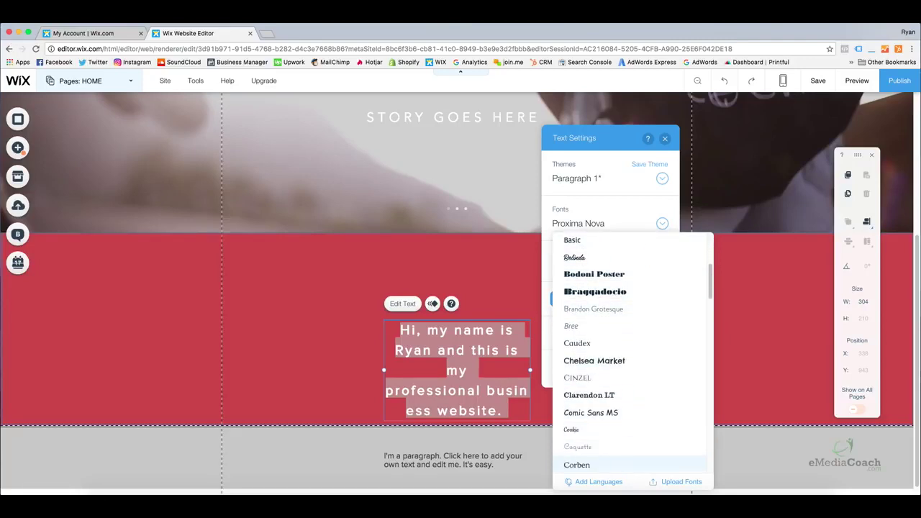
key(Down)
key(Down)
key(Down)
key(Down)
key(Down)
key(Down)
key(Down)
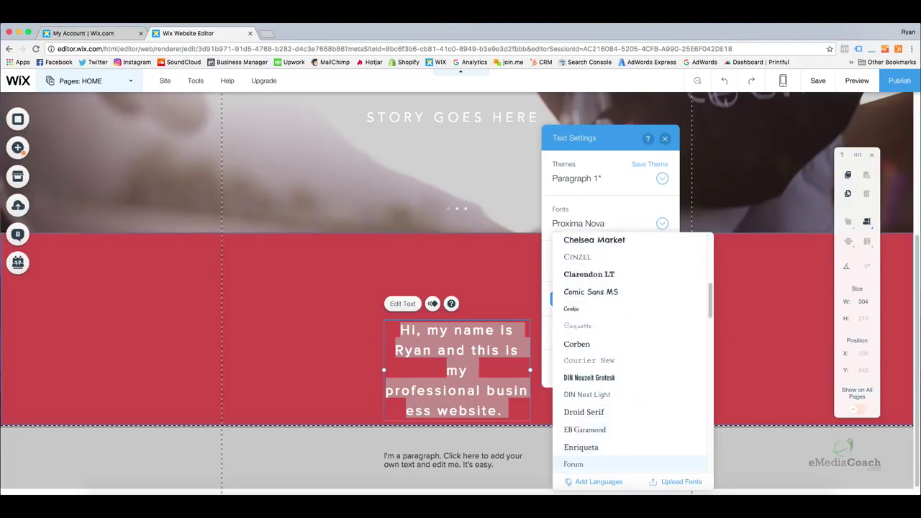
key(Down)
key(Down)
key(Down)
key(Down)
key(Down)
key(Down)
key(Down)
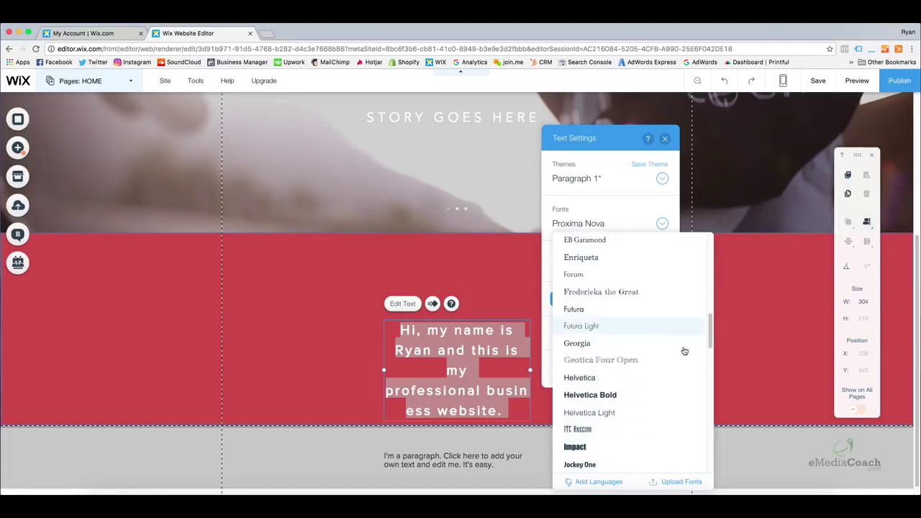
drag(709, 323, 709, 356)
click(618, 396)
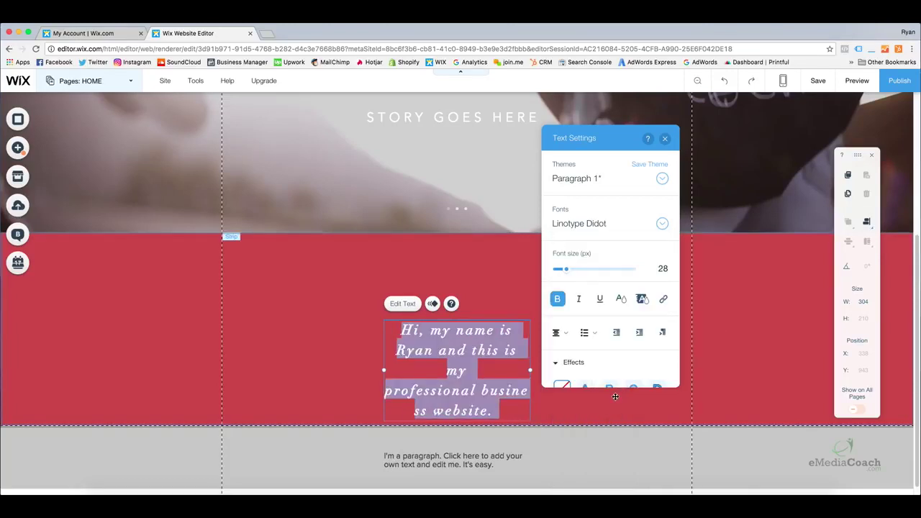
Try Lulo Clean, then switch the paragraph font to Helvetica Bold
click(661, 224)
click(633, 309)
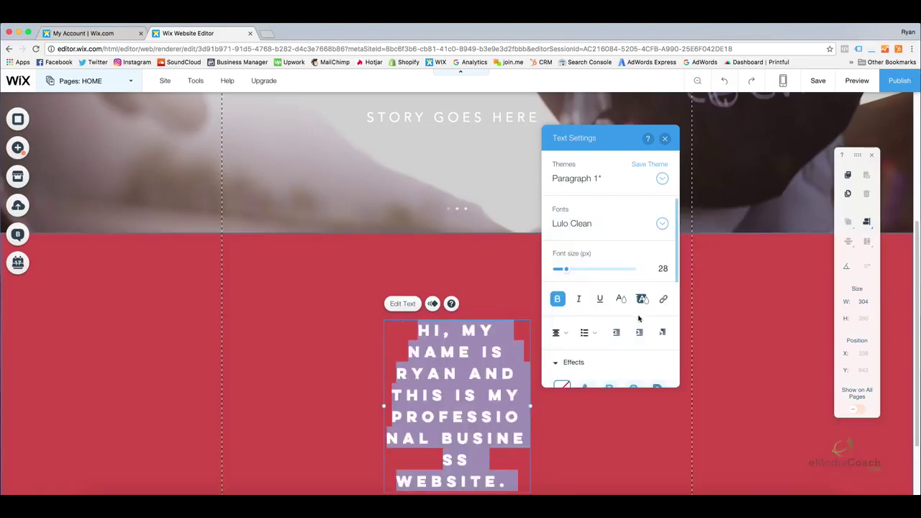
click(662, 224)
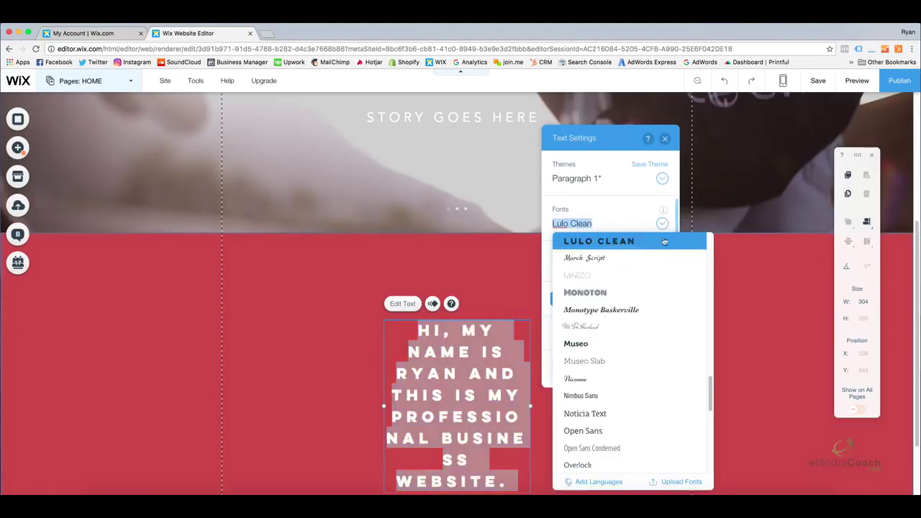
scroll(624, 322, up, 5)
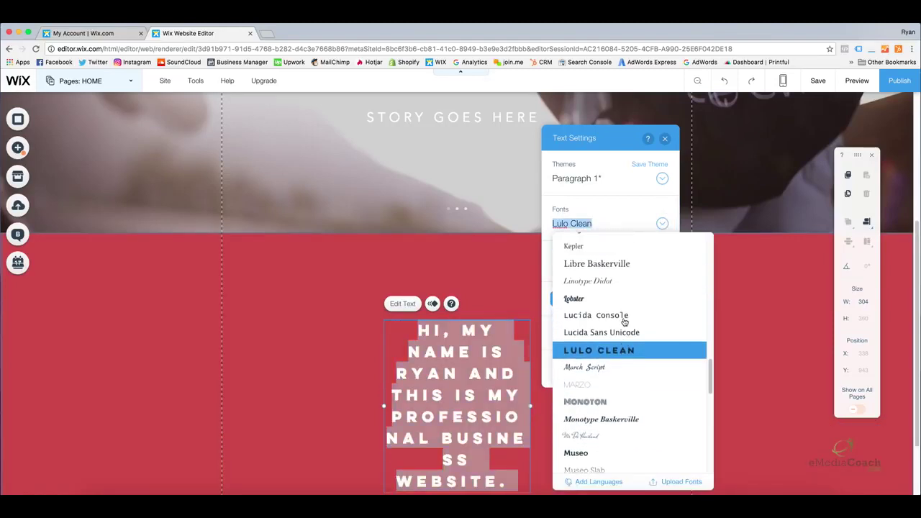
scroll(624, 323, up, 2)
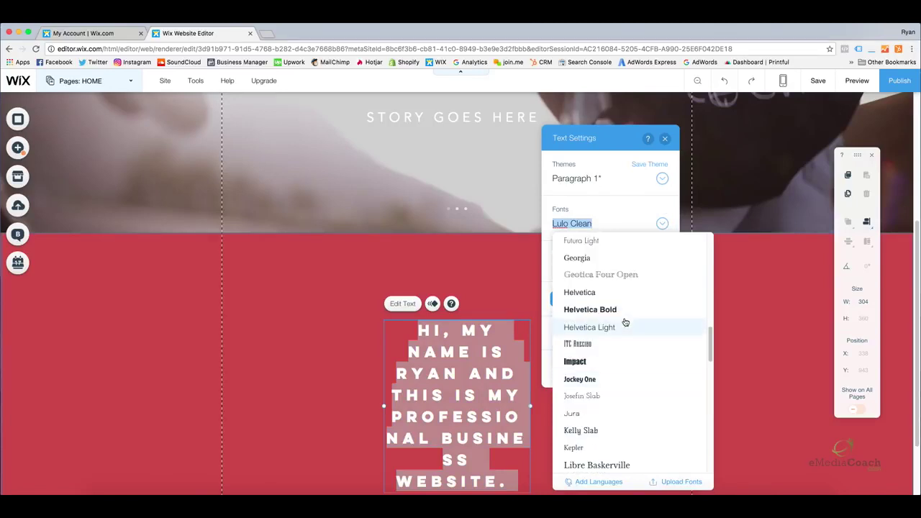
click(623, 310)
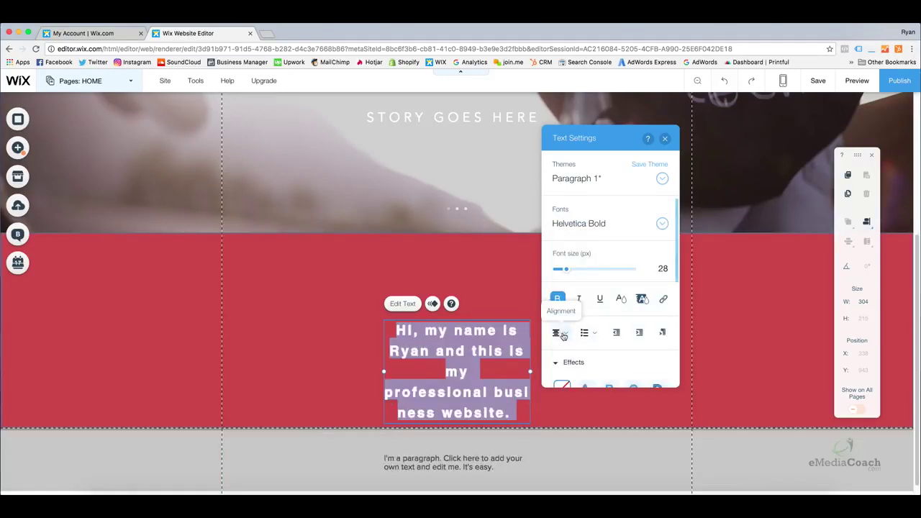
Move the paragraph higher and widen it so it fits on two lines
click(734, 336)
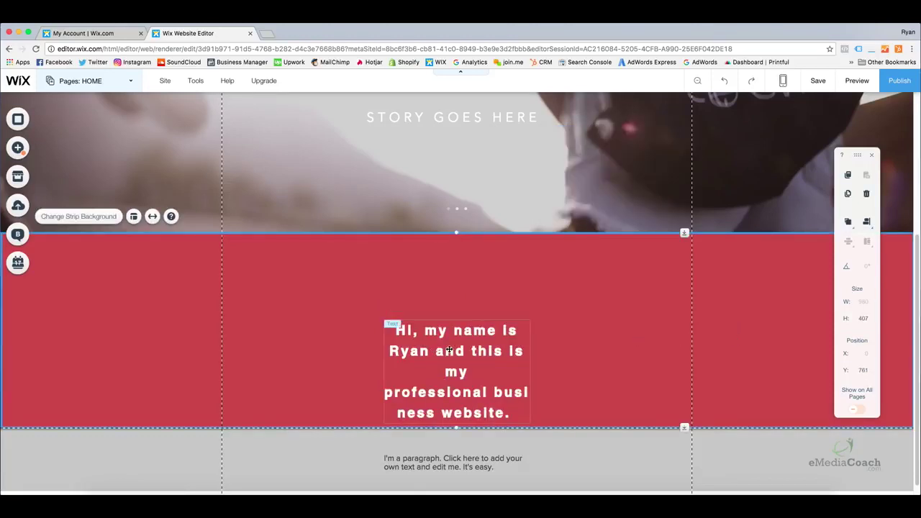
click(514, 364)
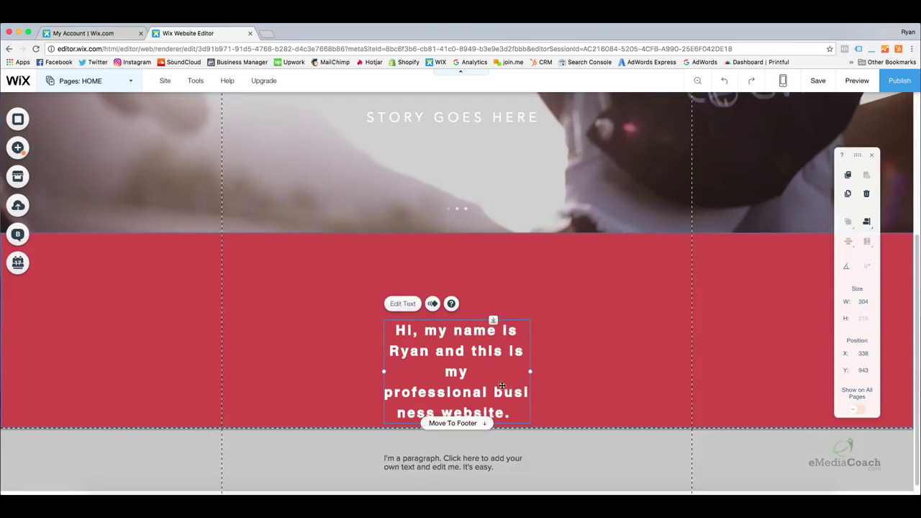
drag(466, 373, 461, 333)
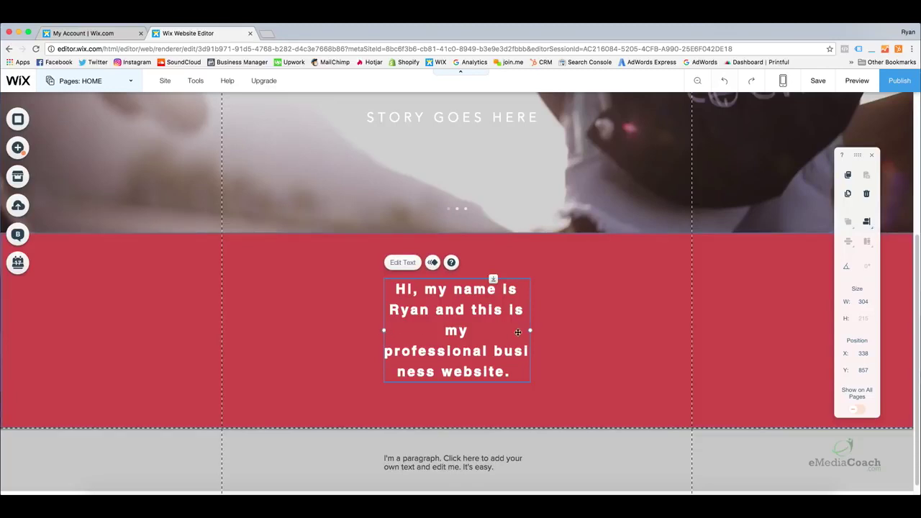
drag(530, 331, 678, 336)
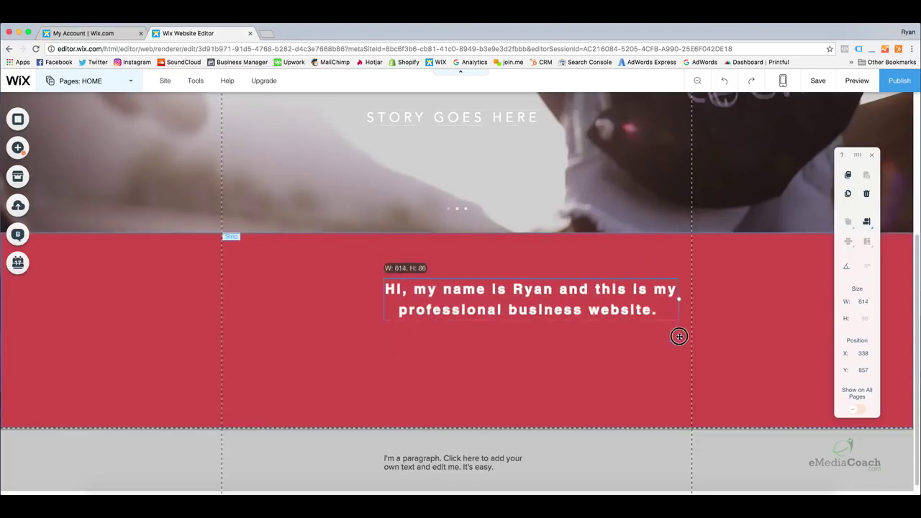
drag(571, 310, 495, 338)
Shift the paragraph right within the red strip and bring up the Add an Image panel
click(533, 363)
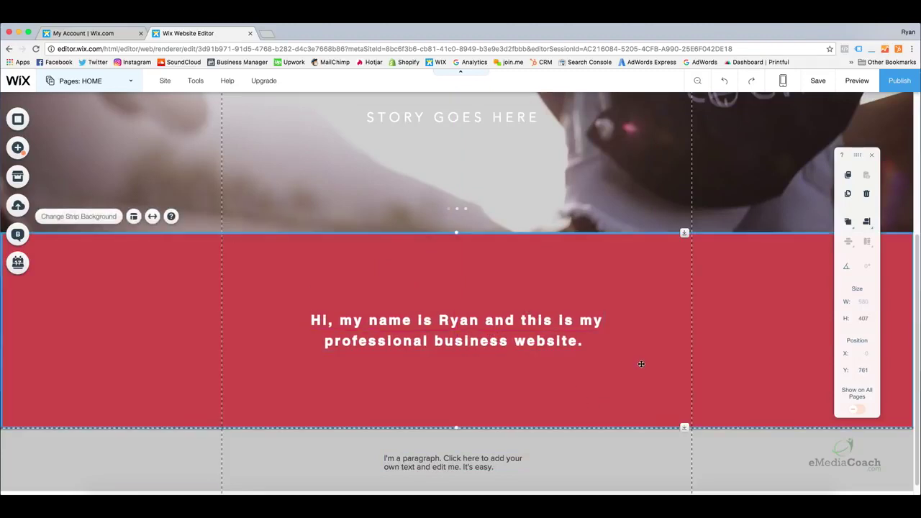
scroll(646, 356, up, 2)
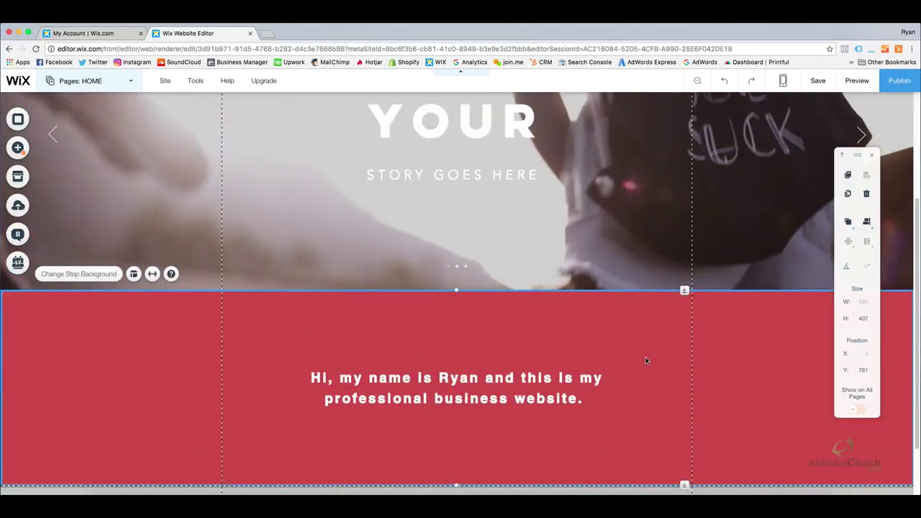
scroll(640, 364, down, 1)
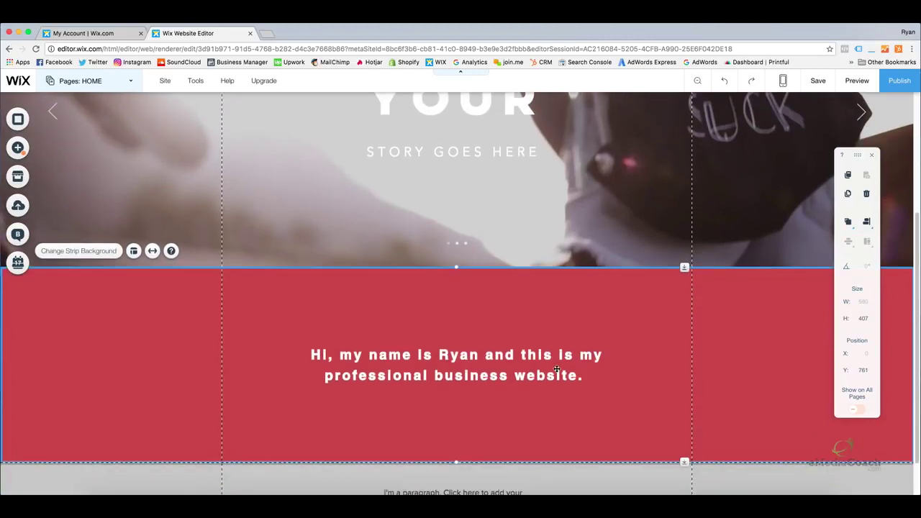
scroll(544, 358, down, 1)
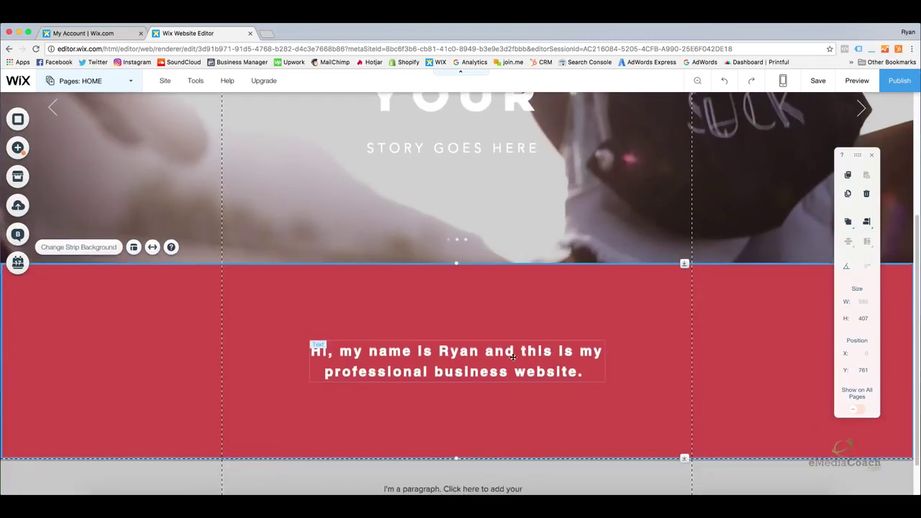
drag(513, 356, 597, 357)
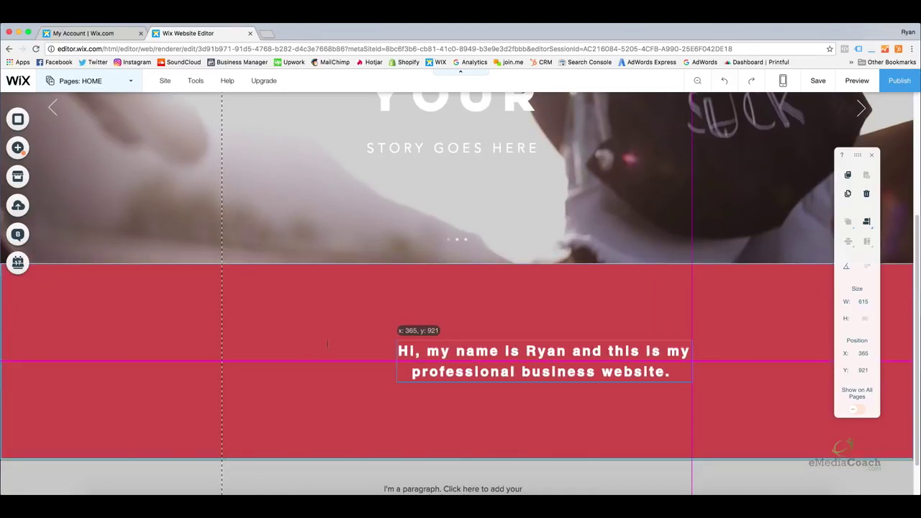
drag(327, 344, 327, 344)
click(267, 350)
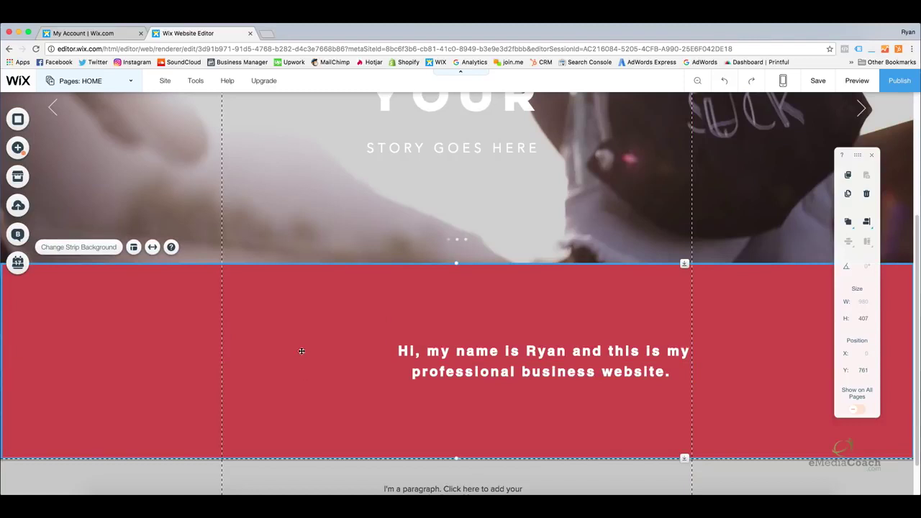
click(19, 148)
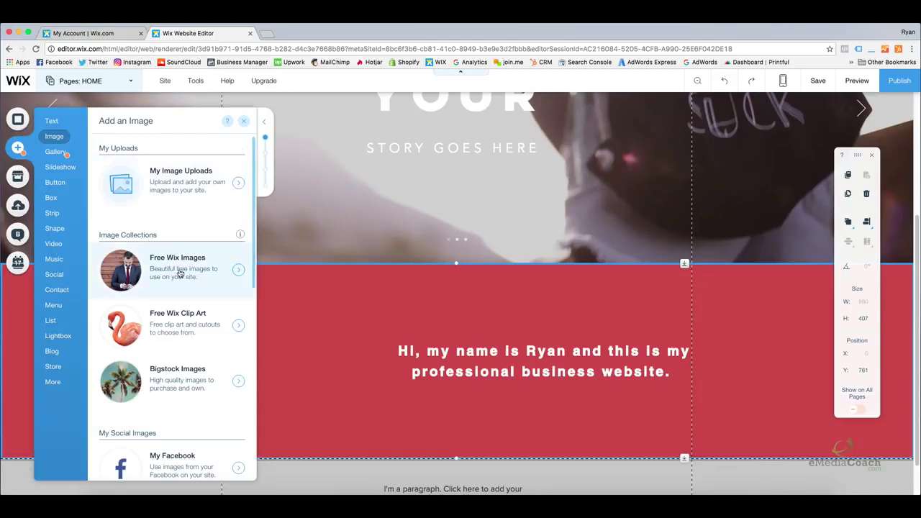
Add the Brooklyn Bridge photo from Wix's free Business images to the page at 600 × 400
click(179, 273)
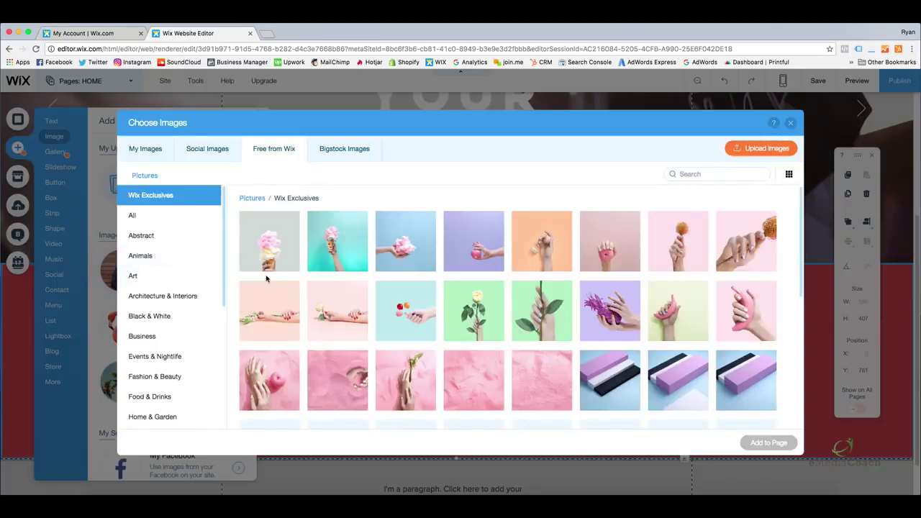
click(159, 342)
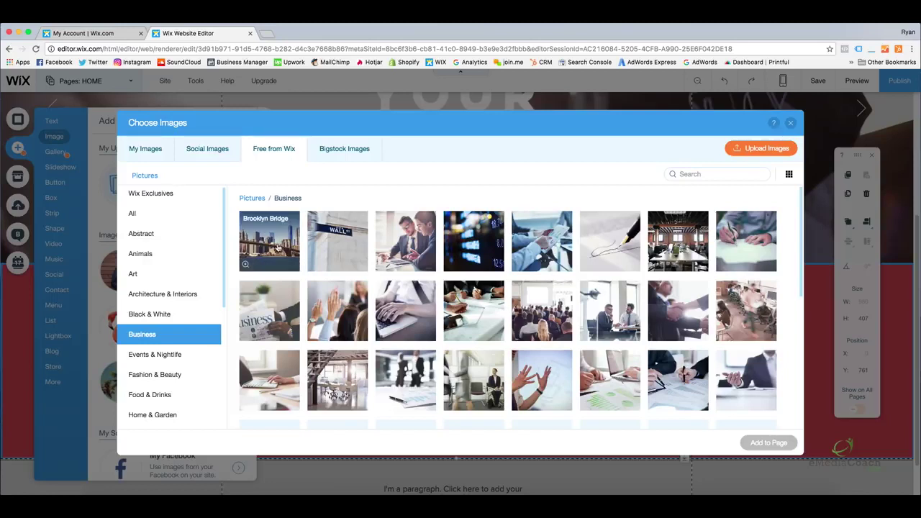
click(277, 248)
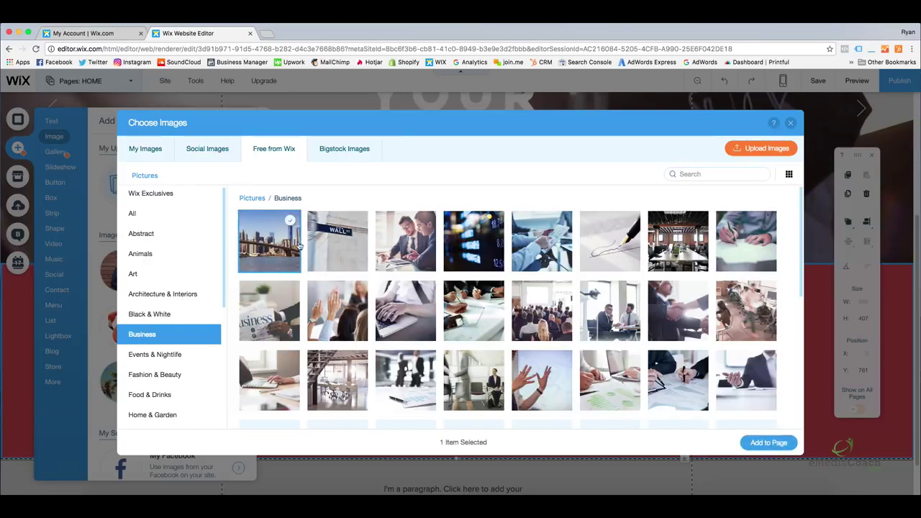
click(769, 442)
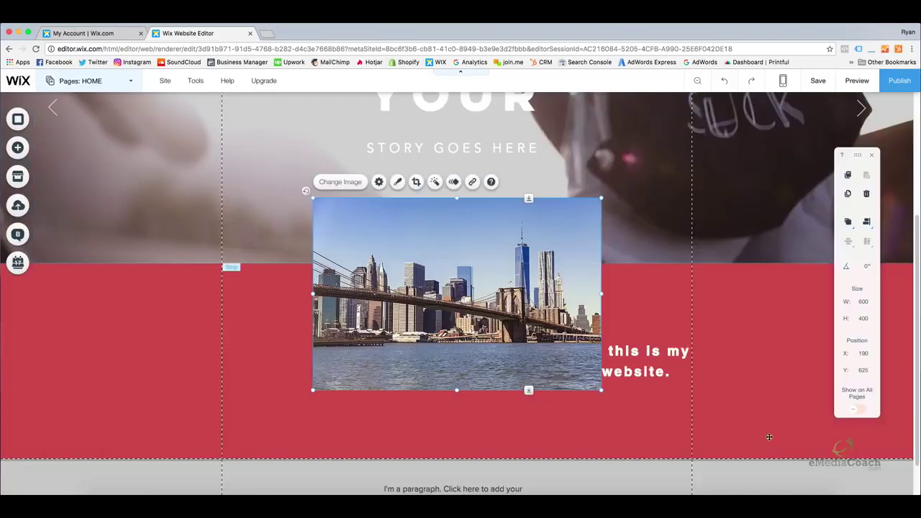
Shrink the Brooklyn Bridge photo to 363 × 263 and position it left of the introduction paragraph
drag(314, 199, 365, 232)
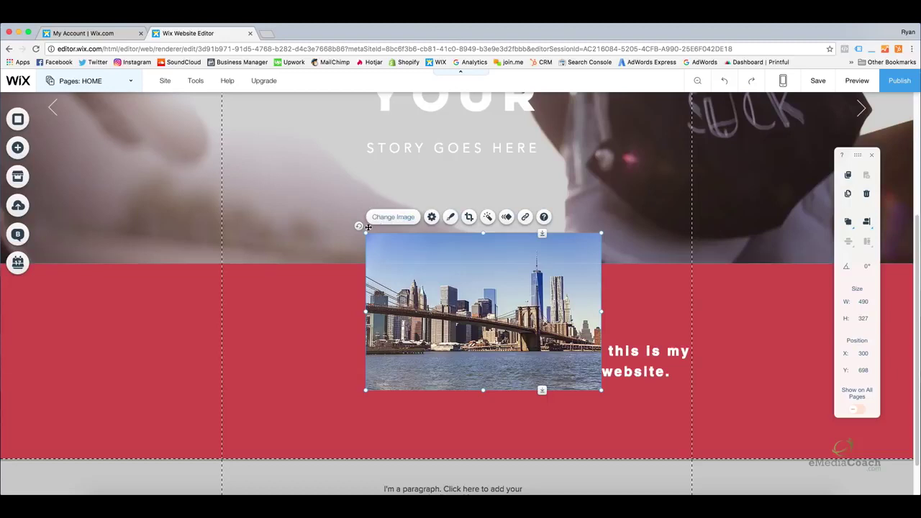
drag(366, 233, 427, 274)
drag(538, 300, 306, 328)
click(351, 391)
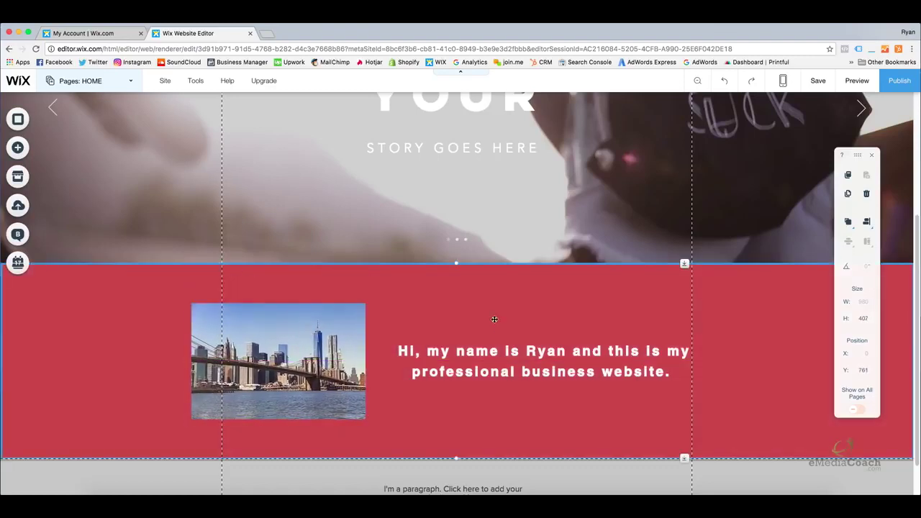
click(350, 390)
drag(277, 419, 277, 428)
click(438, 412)
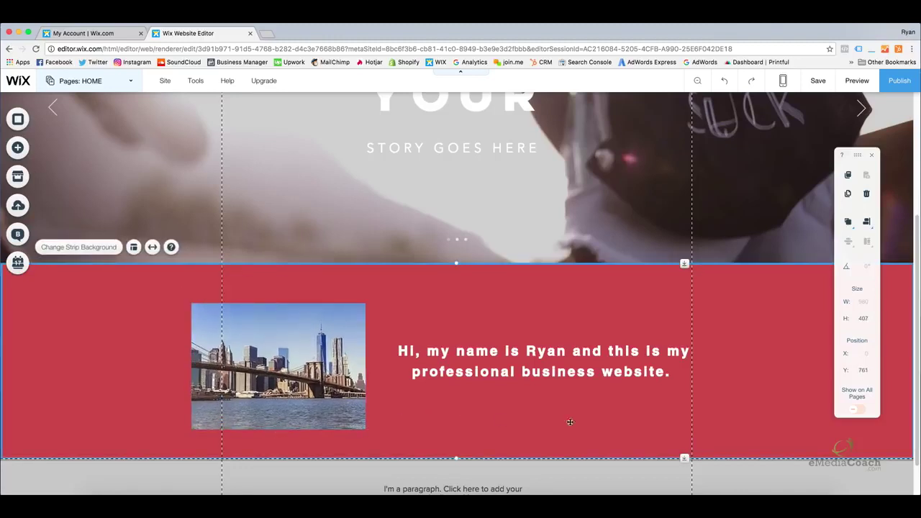
drag(507, 357, 506, 356)
drag(319, 351, 314, 344)
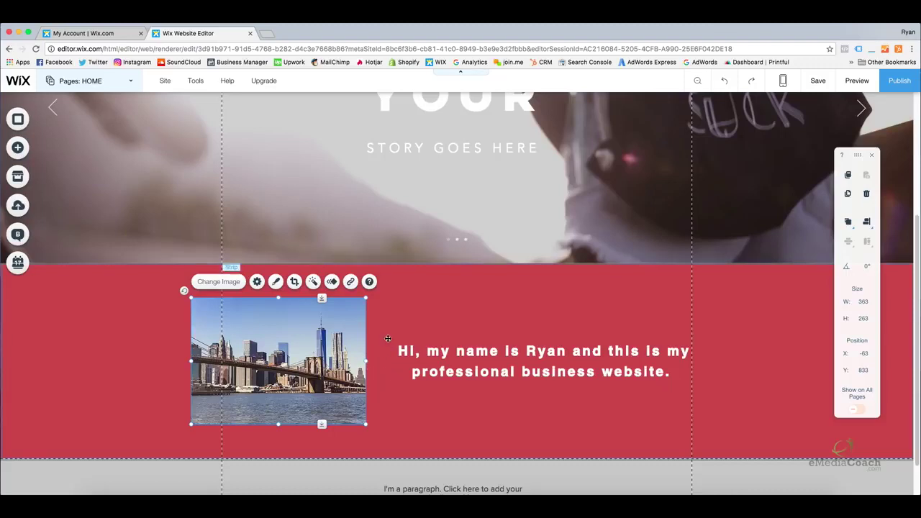
Group the bridge photo and greeting text into one 1043 × 263 element and nudge it right
click(397, 391)
click(425, 371)
click(320, 356)
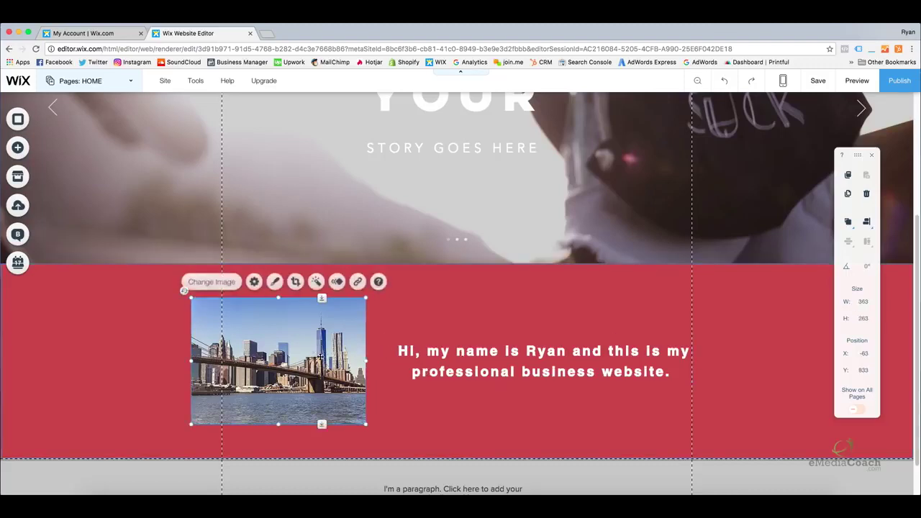
click(437, 371)
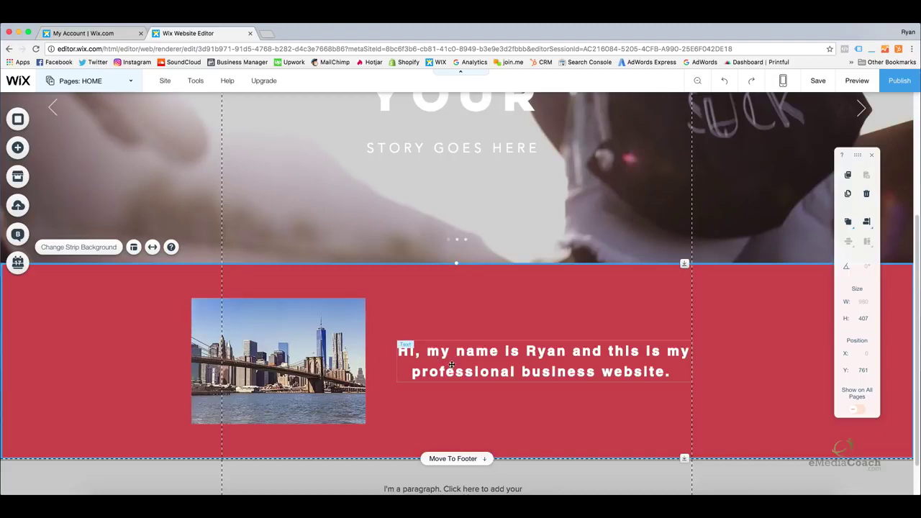
click(450, 364)
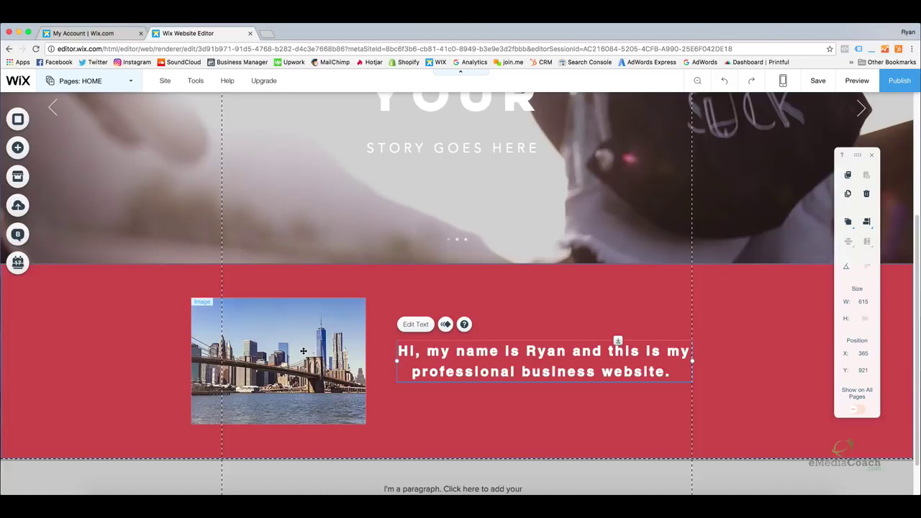
click(303, 350)
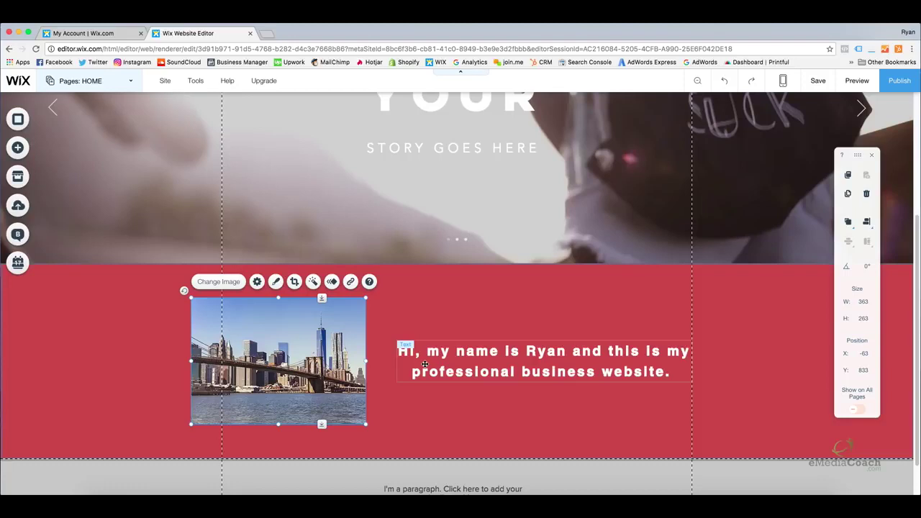
shift+click(425, 363)
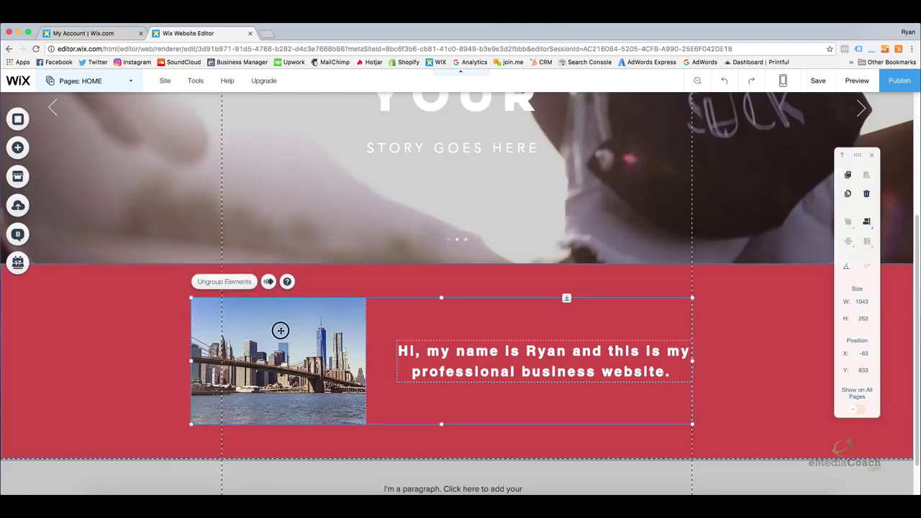
mouse_move(280, 329)
mouse_down()
mouse_move(378, 292)
mouse_move(266, 263)
mouse_move(368, 307)
mouse_move(273, 298)
mouse_move(266, 333)
mouse_move(293, 332)
mouse_up()
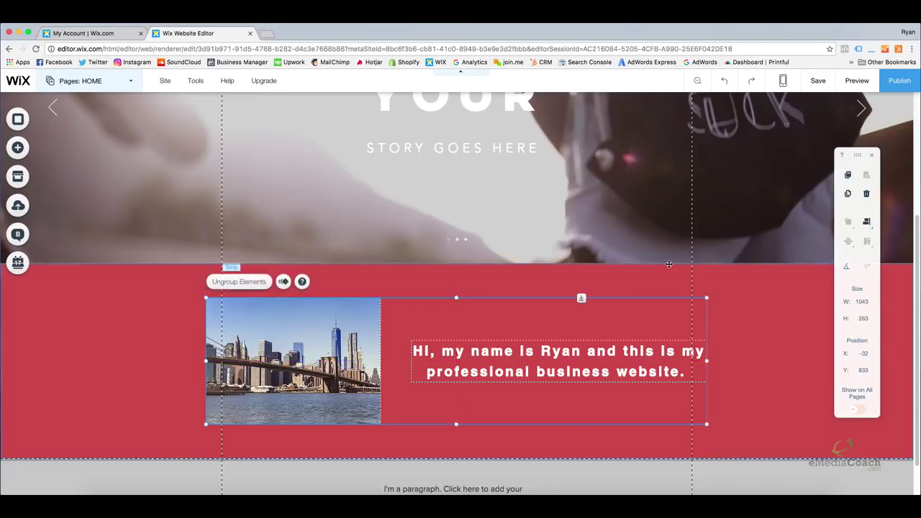
Preview the site and scroll down through it, then return to the editor
click(854, 82)
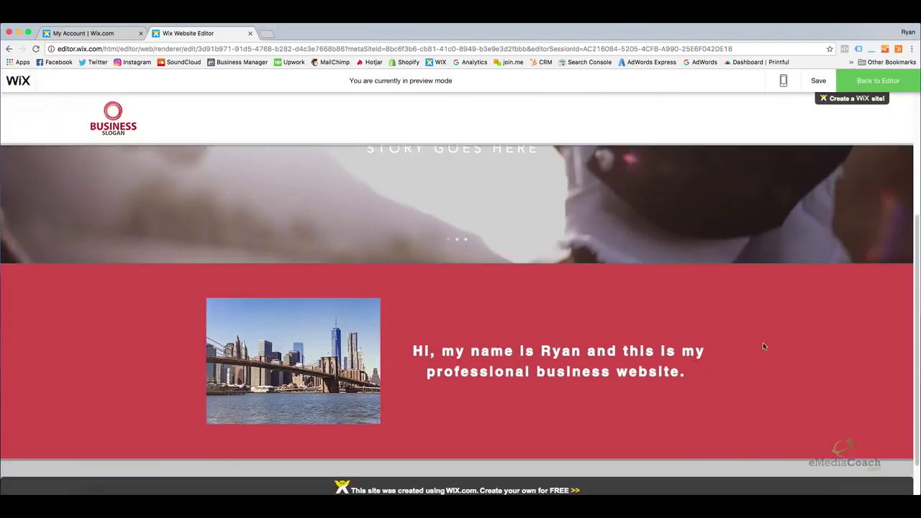
scroll(720, 318, down, 5)
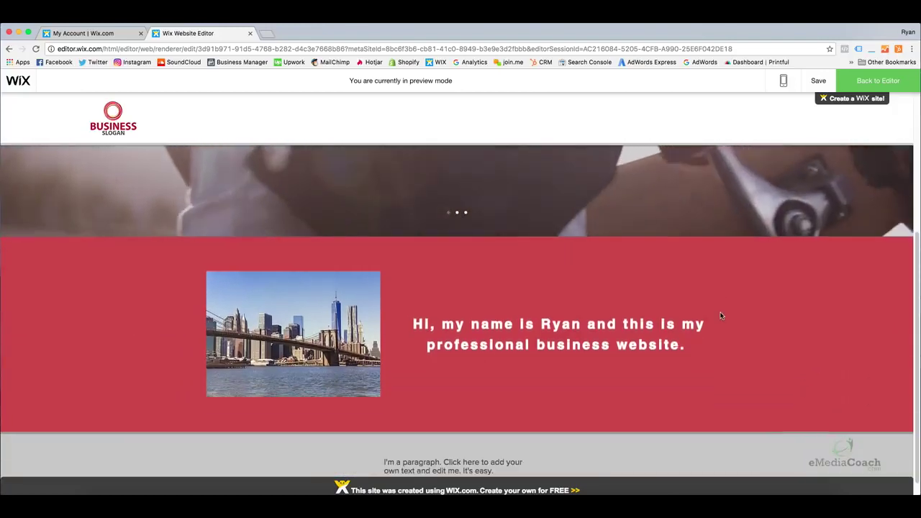
scroll(720, 316, down, 1)
click(877, 81)
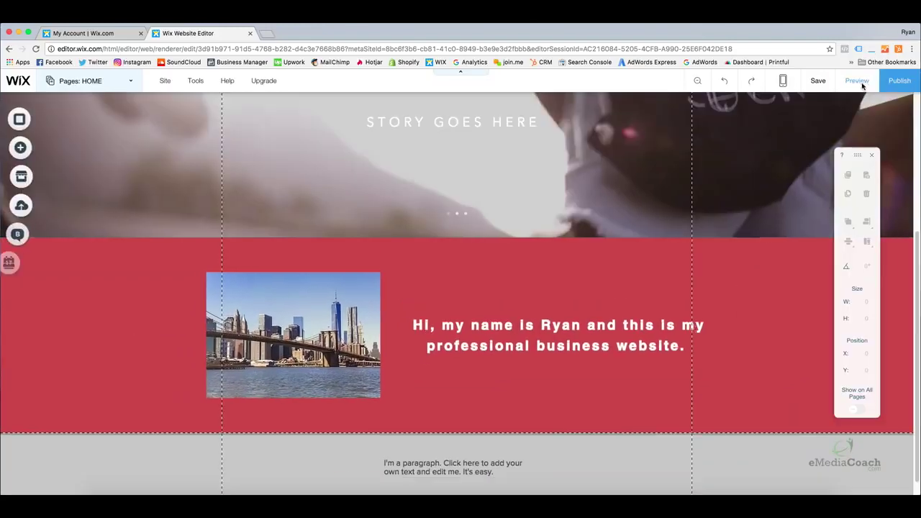
Replace the footer paragraph with a centre-aligned 'Copyright 2017 by' line ending in the author's name
double_click(434, 447)
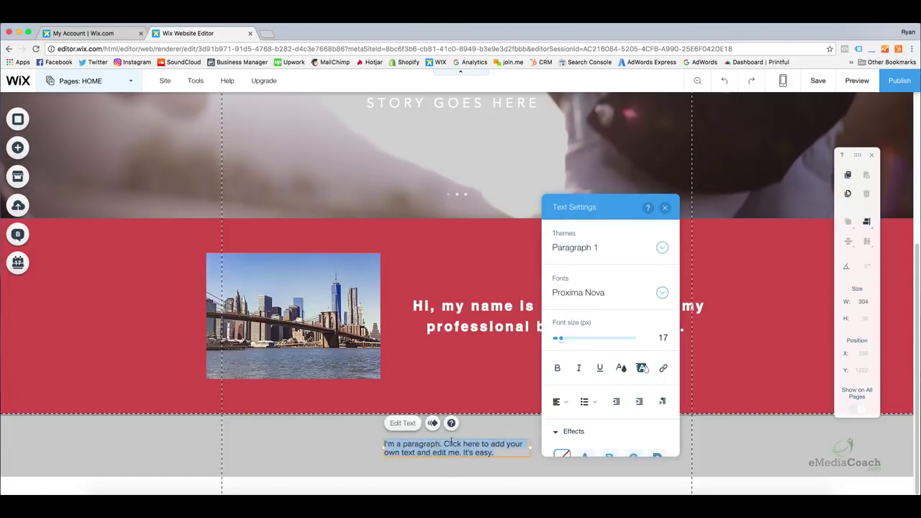
click(496, 471)
double_click(443, 447)
text(Cop)
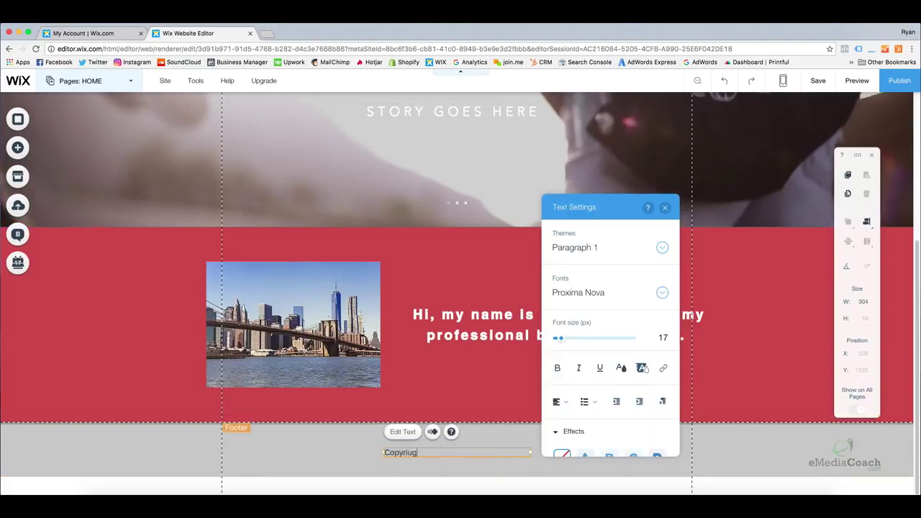
text(yright 2017 by Ry)
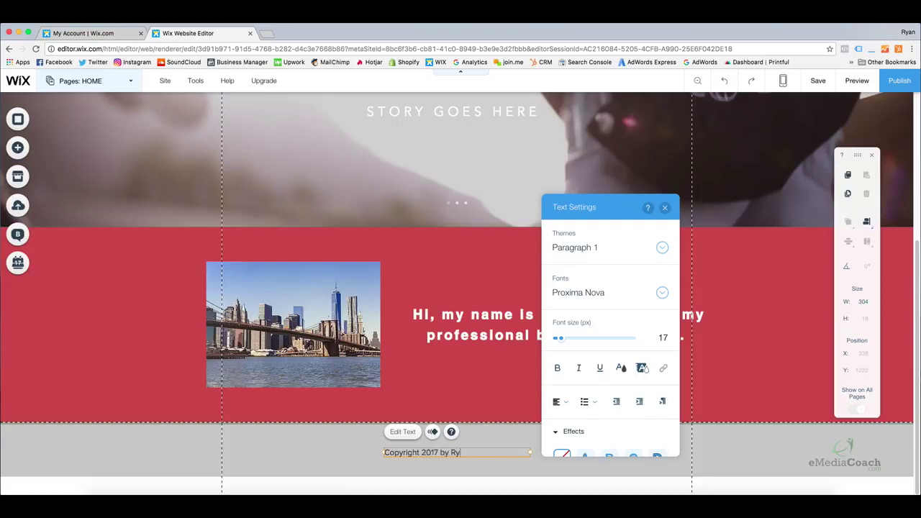
text(AN)
click(558, 402)
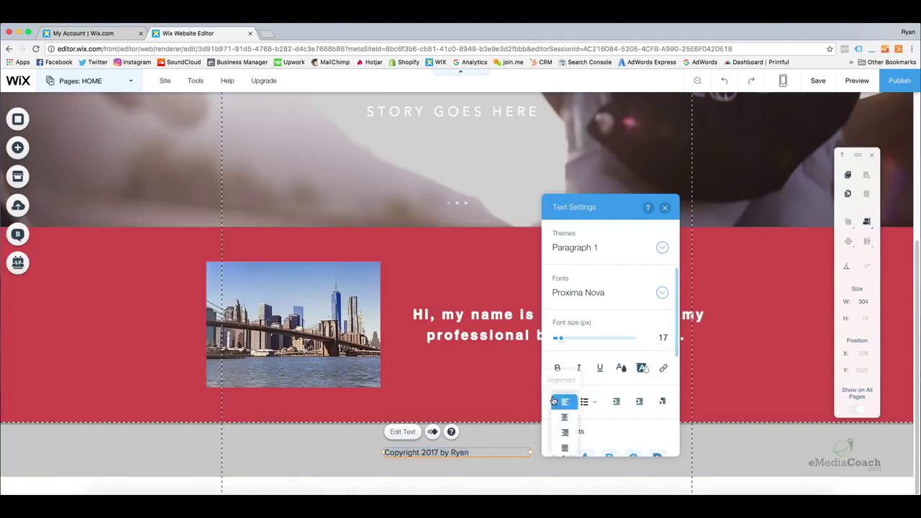
click(564, 416)
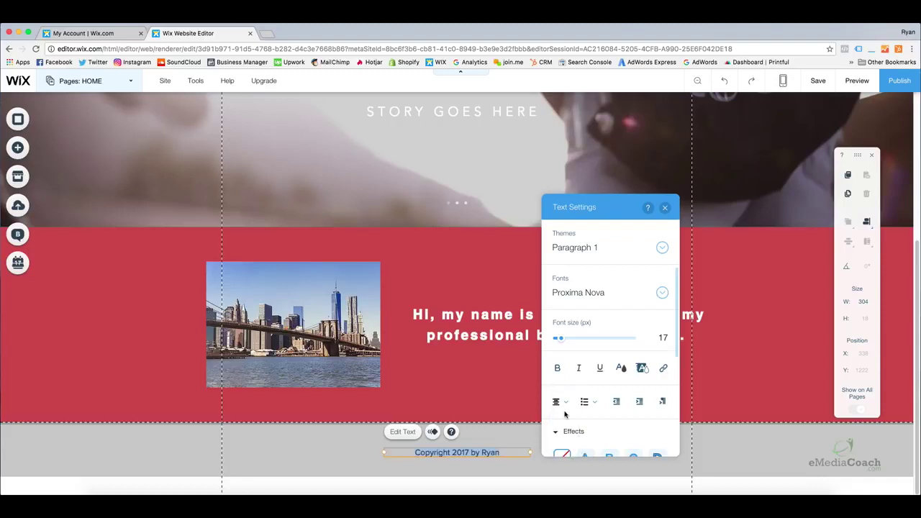
click(522, 464)
click(478, 452)
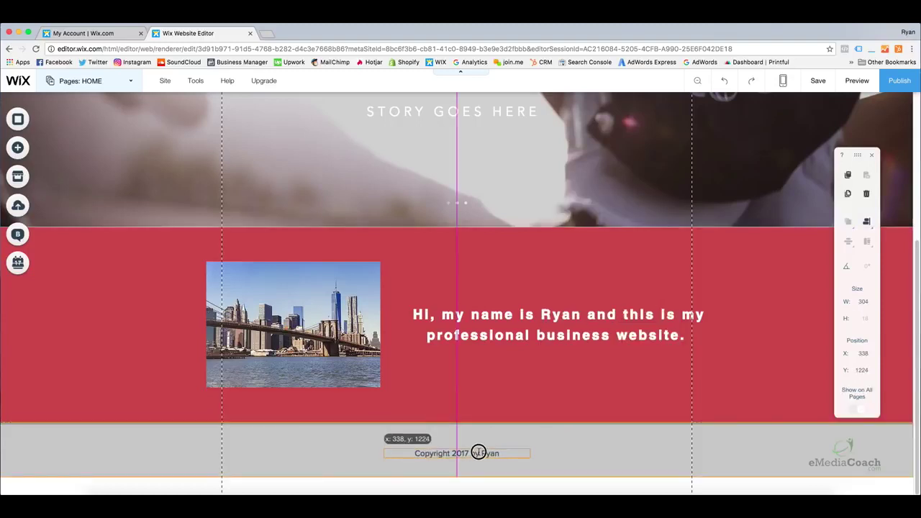
click(547, 454)
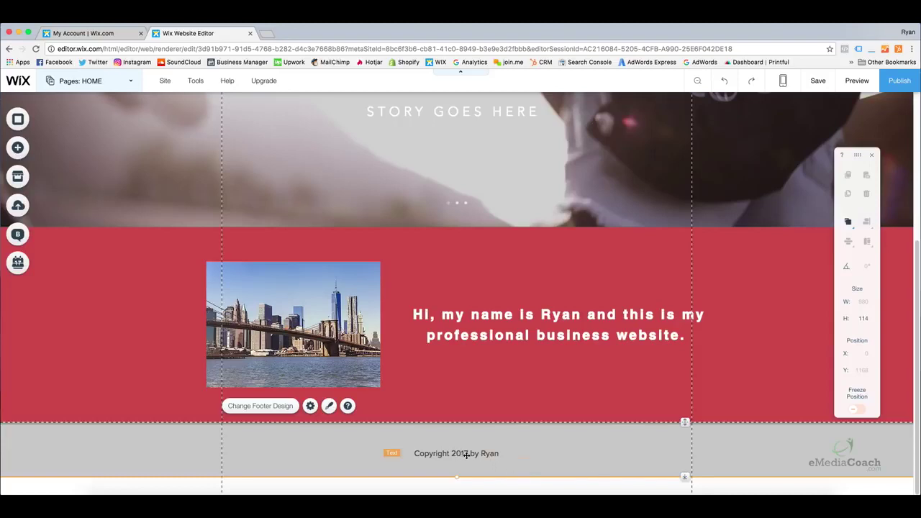
click(331, 309)
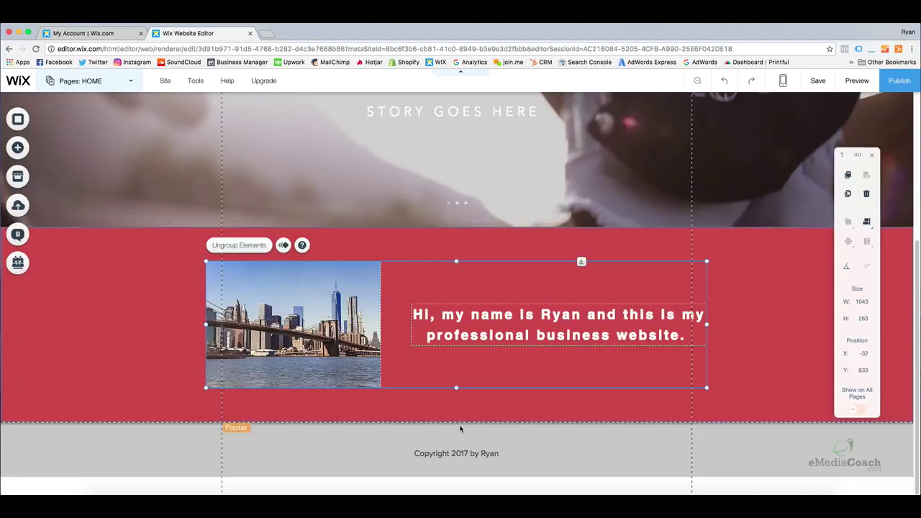
Select the red strip and the footer, then scroll back to the top of the page
click(123, 314)
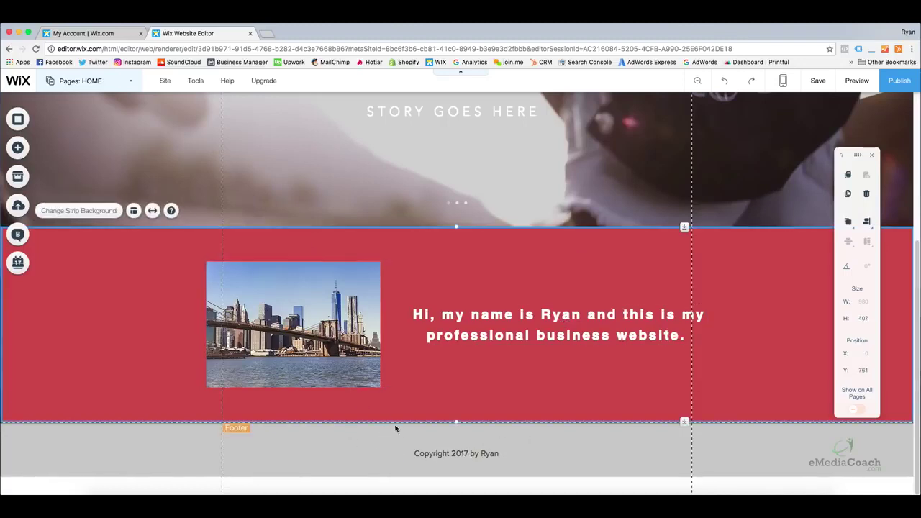
click(591, 469)
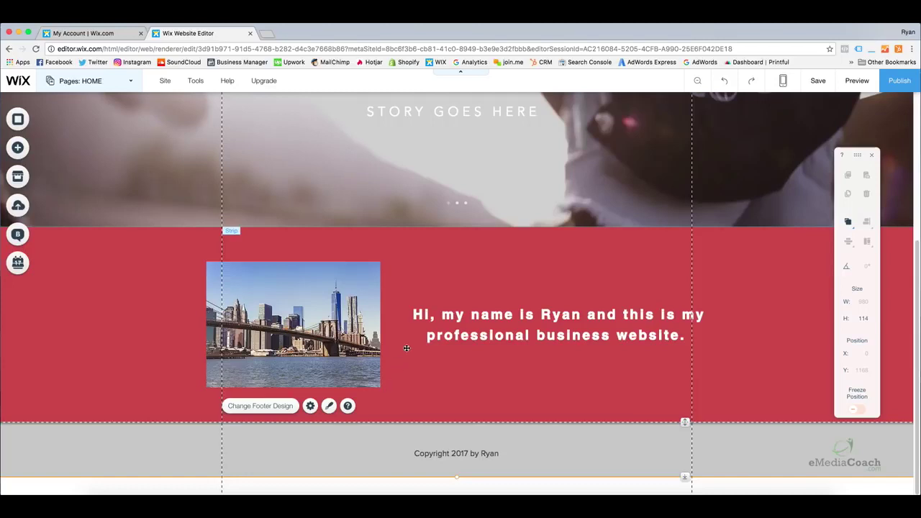
scroll(404, 333, up, 1)
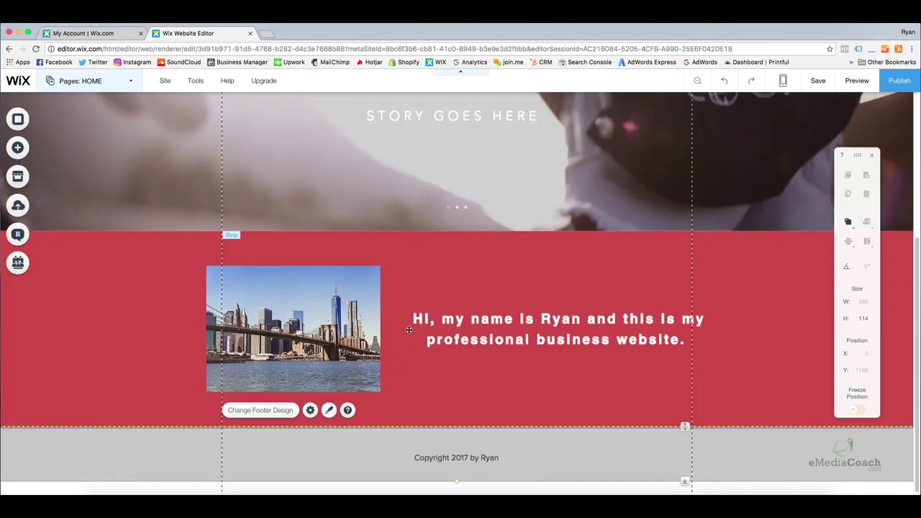
scroll(408, 330, up, 3)
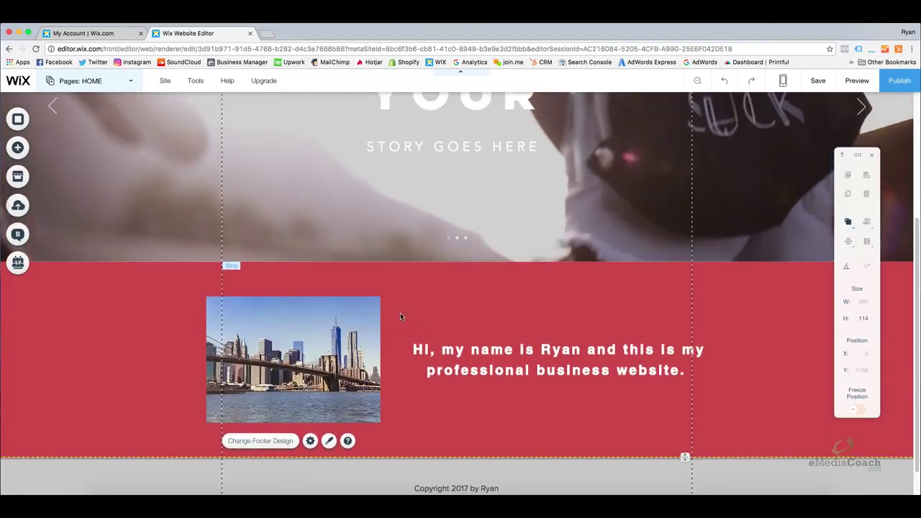
scroll(400, 312, up, 6)
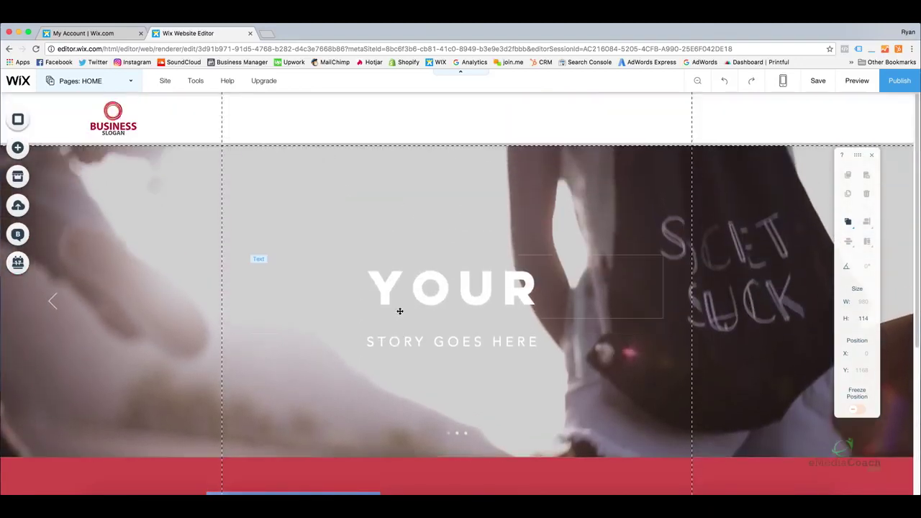
Preview the site again while the hero slideshow cycles, then return to the editor
click(857, 80)
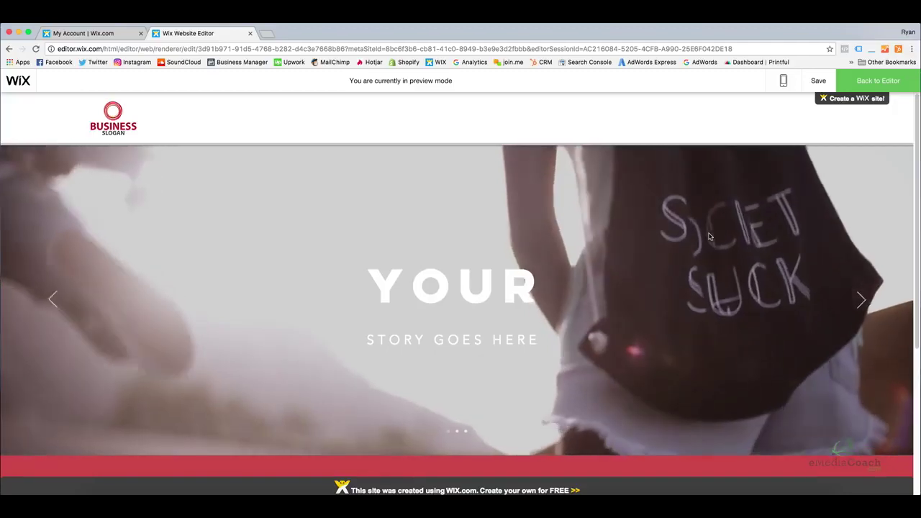
scroll(702, 321, down, 2)
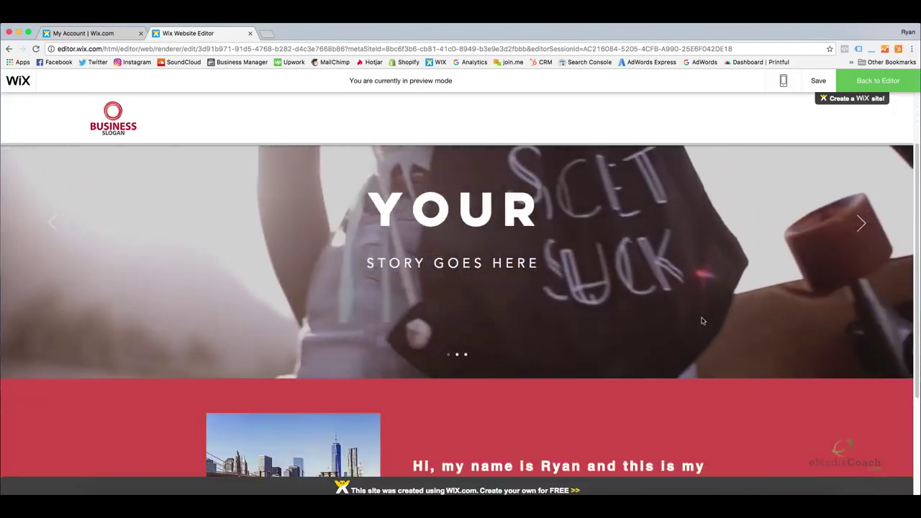
scroll(703, 321, down, 4)
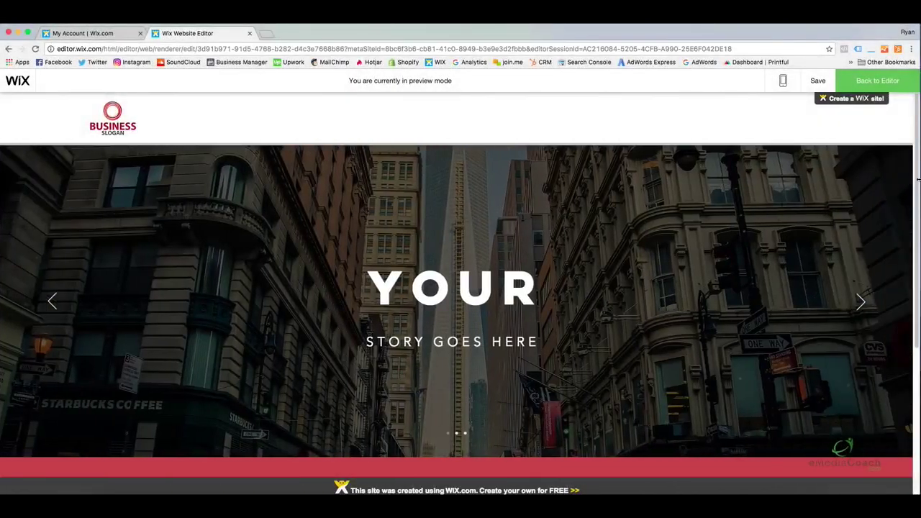
mouse_move(917, 178)
mouse_down()
mouse_move(912, 340)
mouse_move(914, 170)
mouse_up()
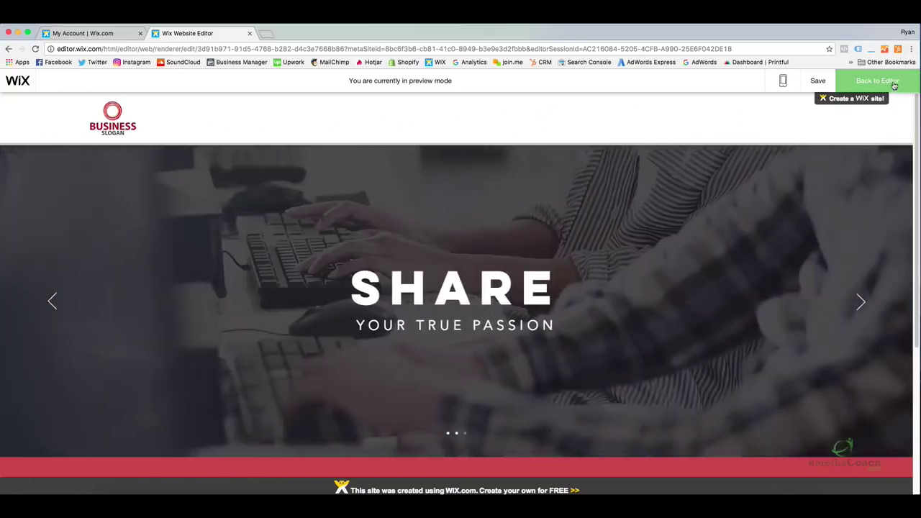
click(895, 85)
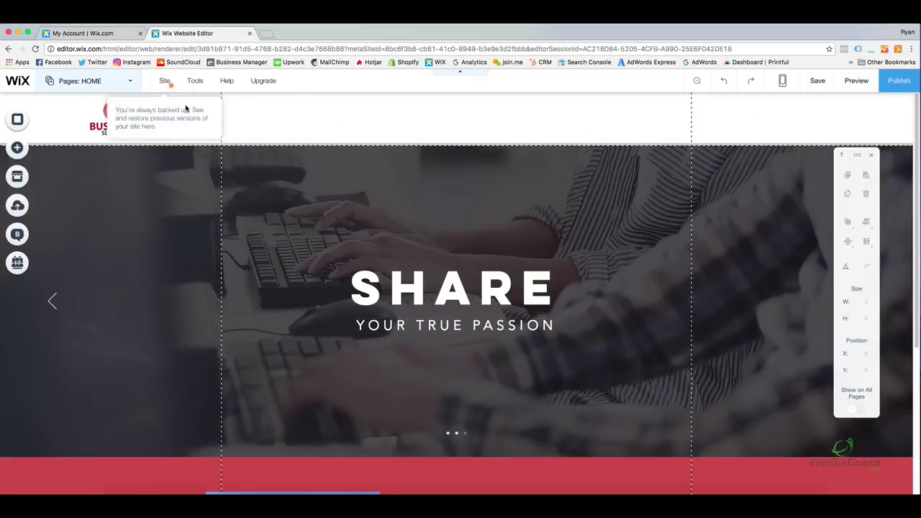
Drop the first Themed Menu into the header beside the Business Slogan logo, showing HOME
click(350, 111)
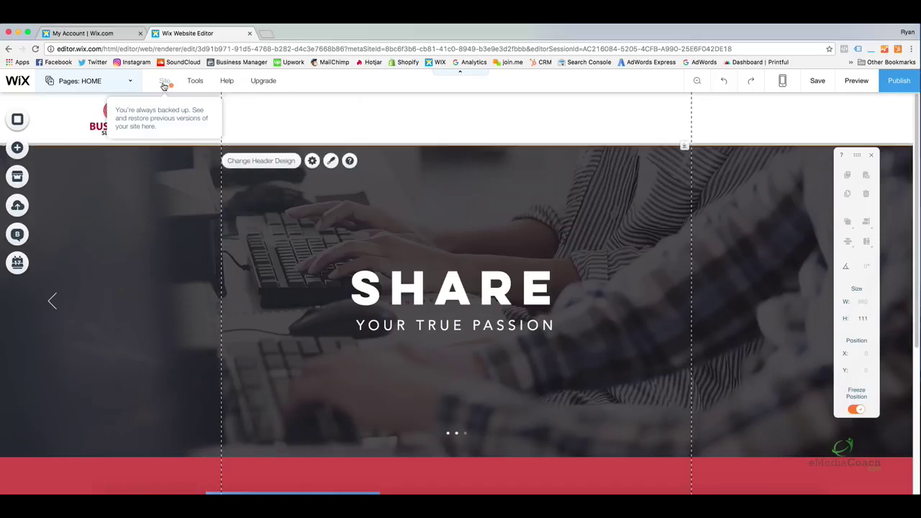
click(17, 148)
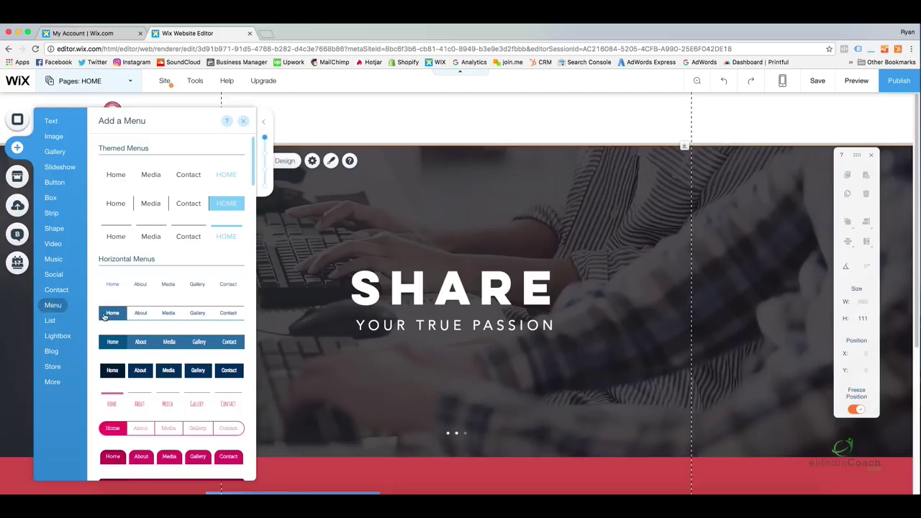
mouse_move(253, 167)
mouse_down()
mouse_move(261, 255)
mouse_move(251, 333)
mouse_move(245, 245)
mouse_move(253, 155)
mouse_up()
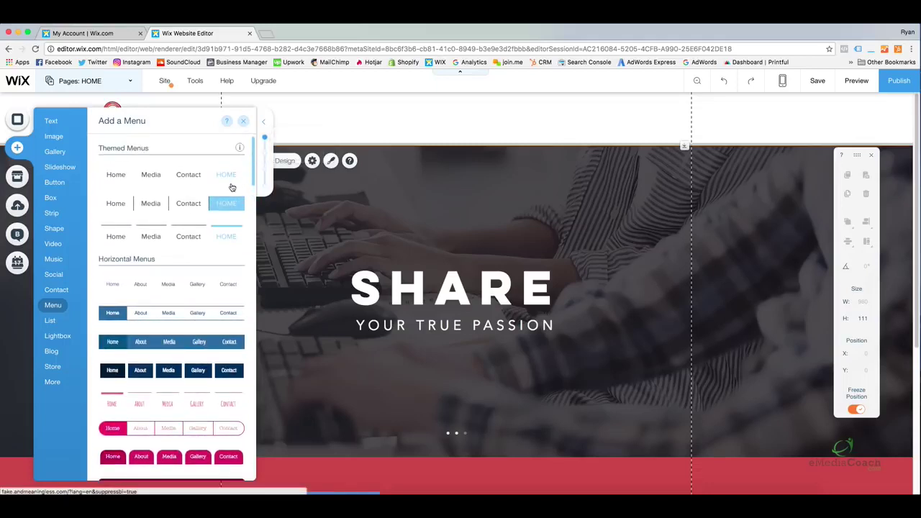
drag(146, 175, 393, 121)
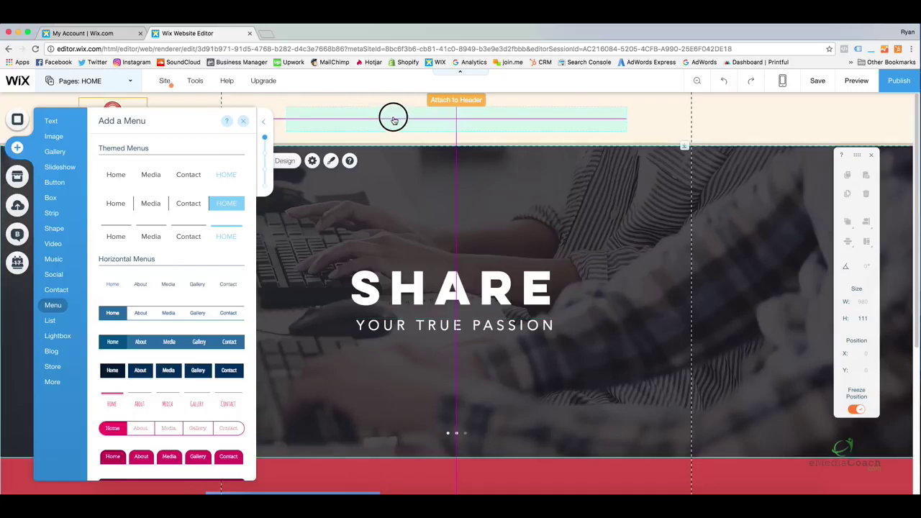
drag(394, 121, 414, 115)
click(650, 120)
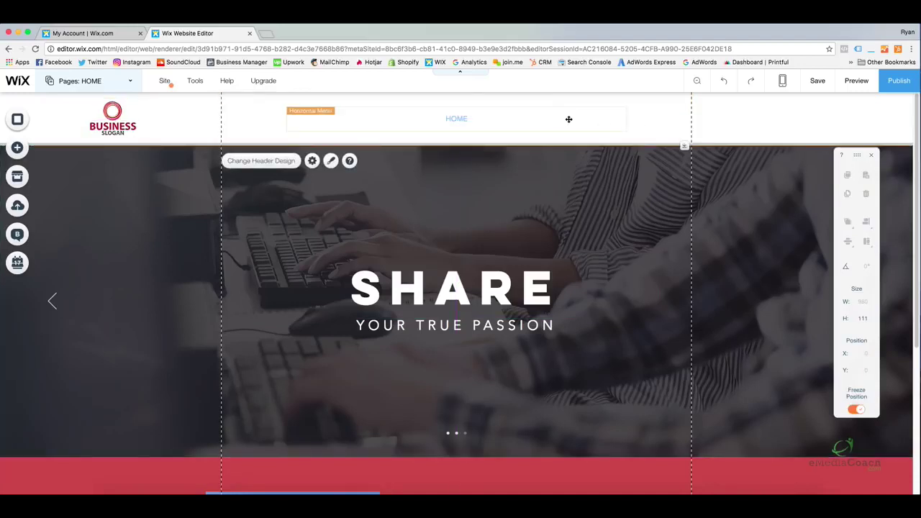
click(493, 115)
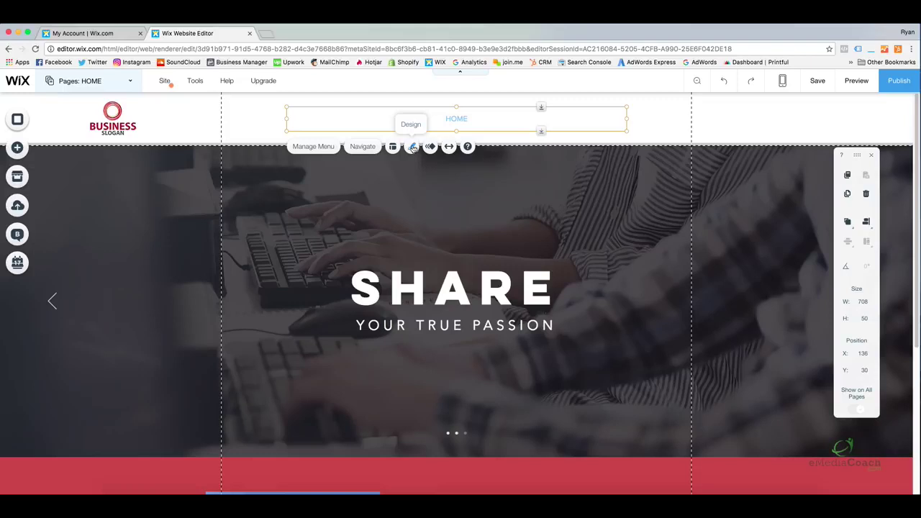
In the menu's Customize Design text settings, make the regular menu text black
click(412, 146)
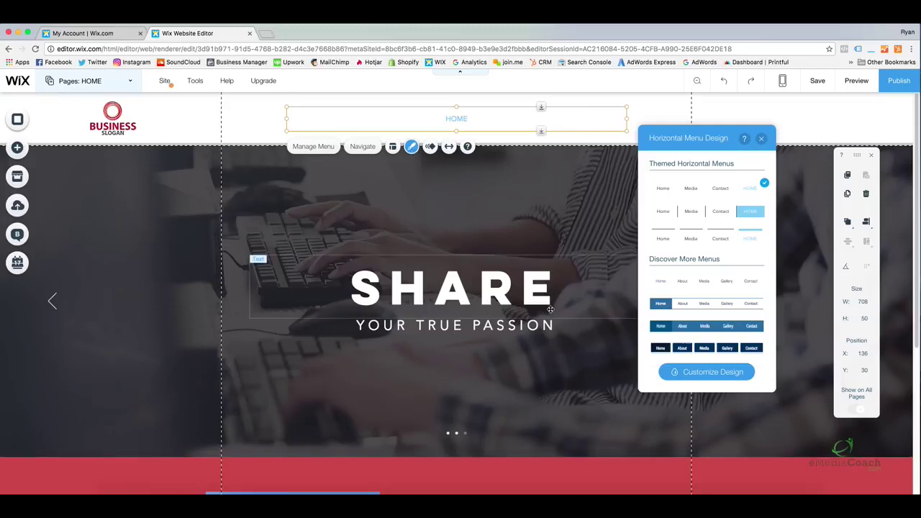
click(701, 373)
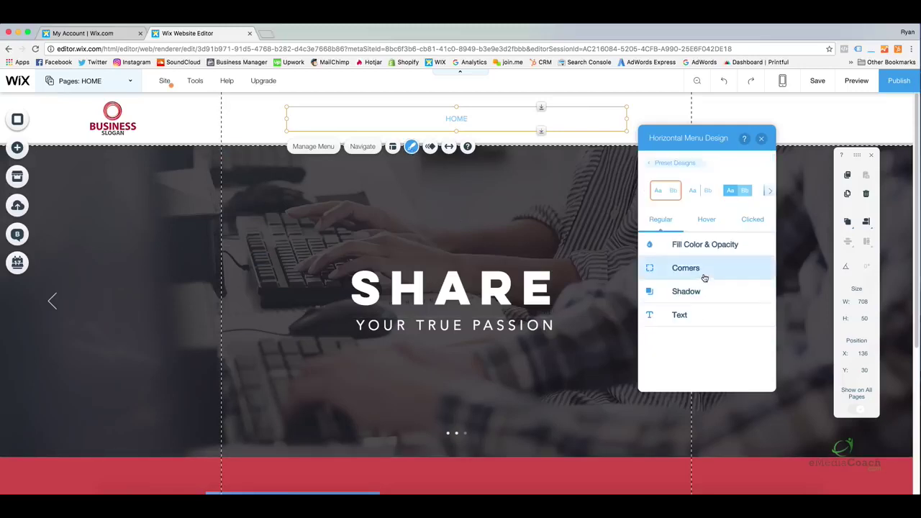
click(710, 245)
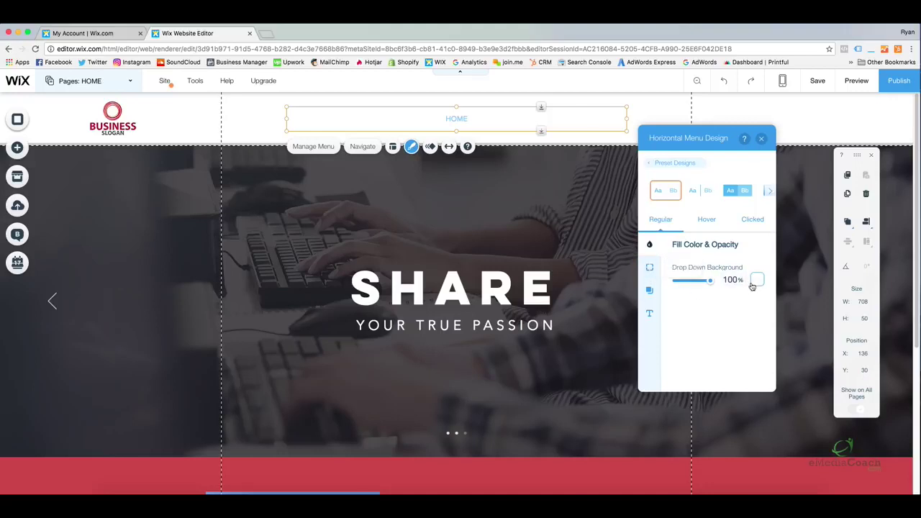
click(651, 268)
click(649, 291)
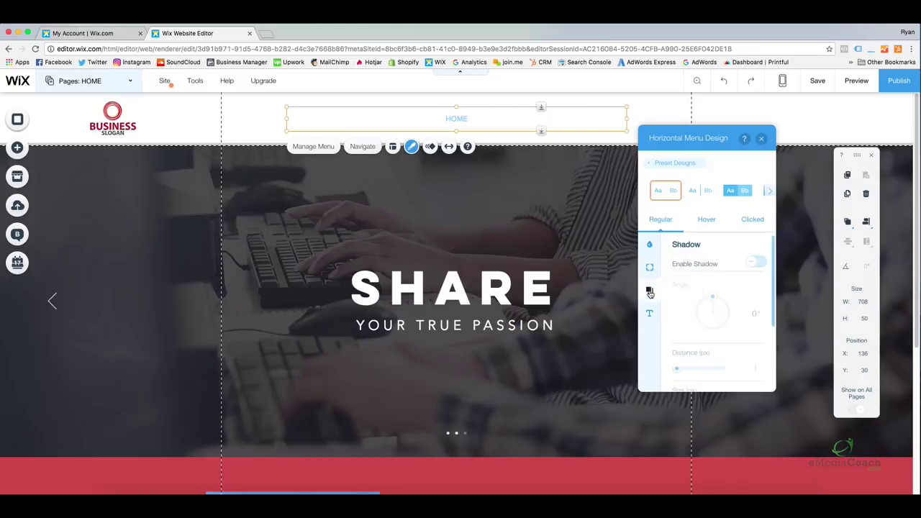
click(650, 313)
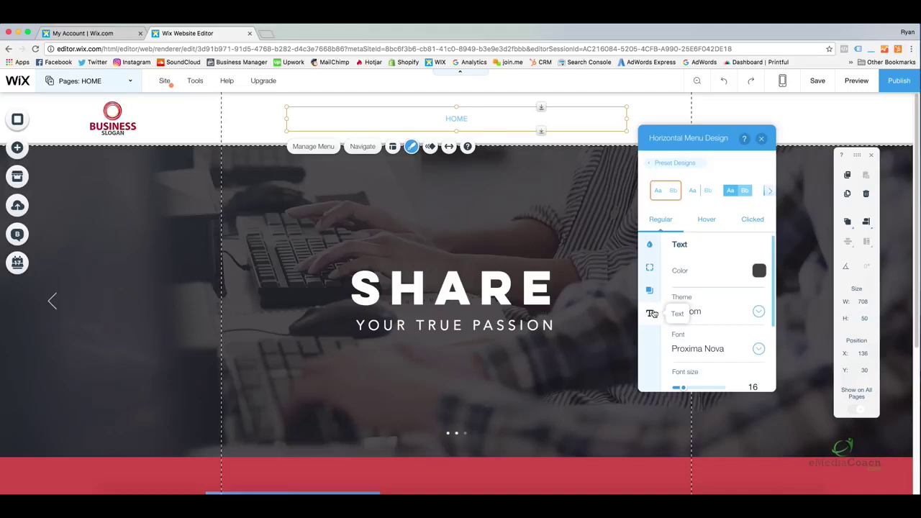
click(758, 272)
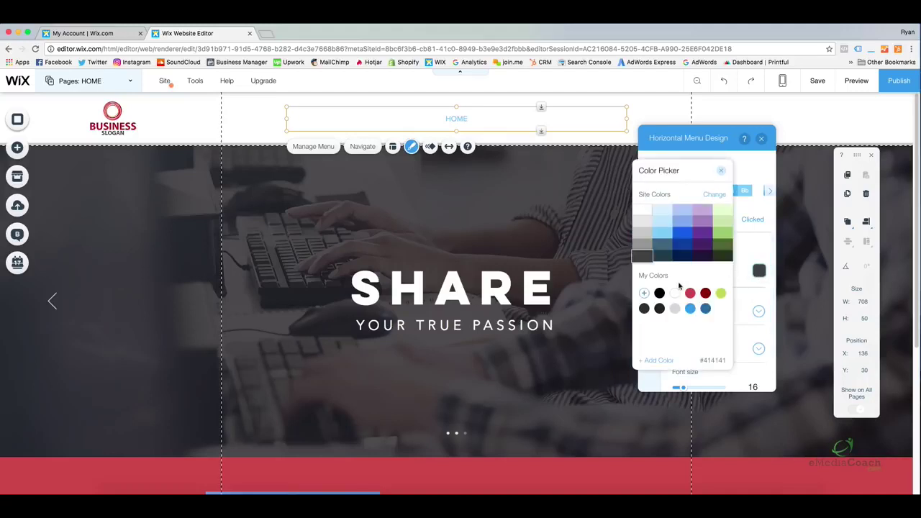
click(659, 293)
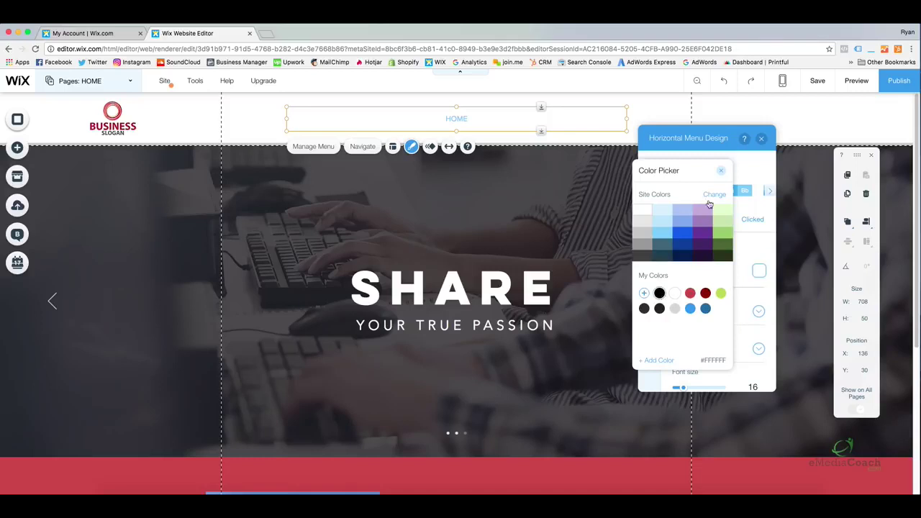
click(719, 170)
scroll(708, 278, down, 2)
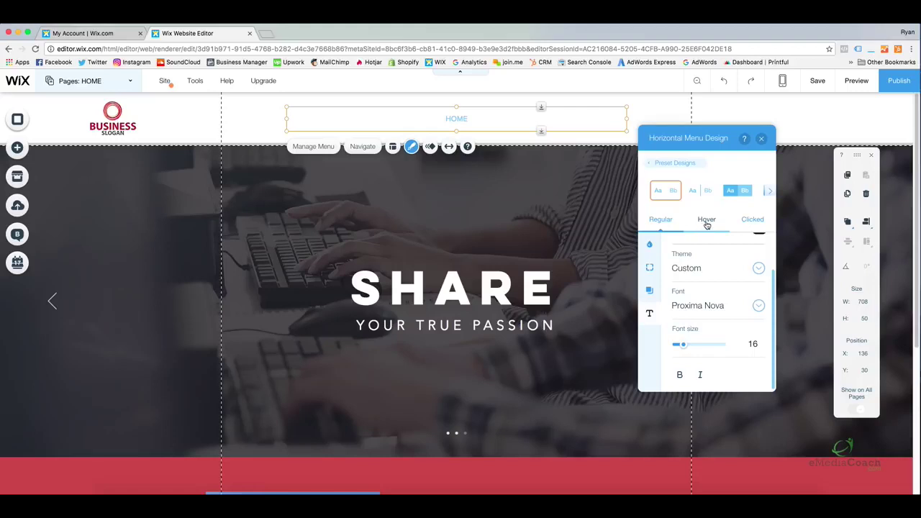
Set both the current-page and hover menu text colours to red (#CC4949)
click(745, 224)
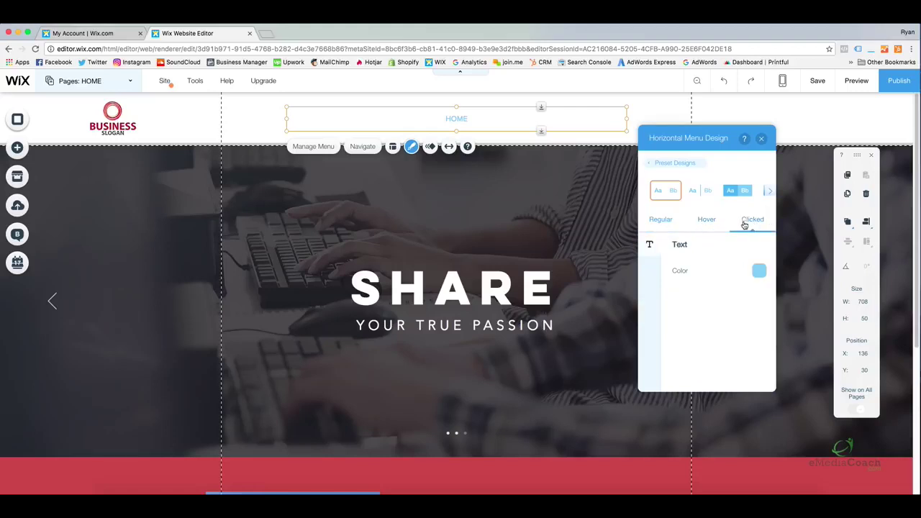
click(757, 272)
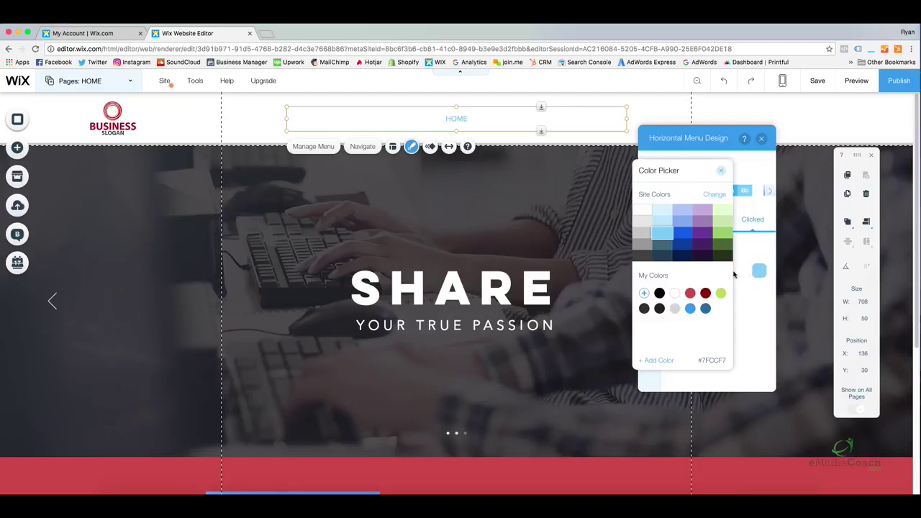
click(690, 294)
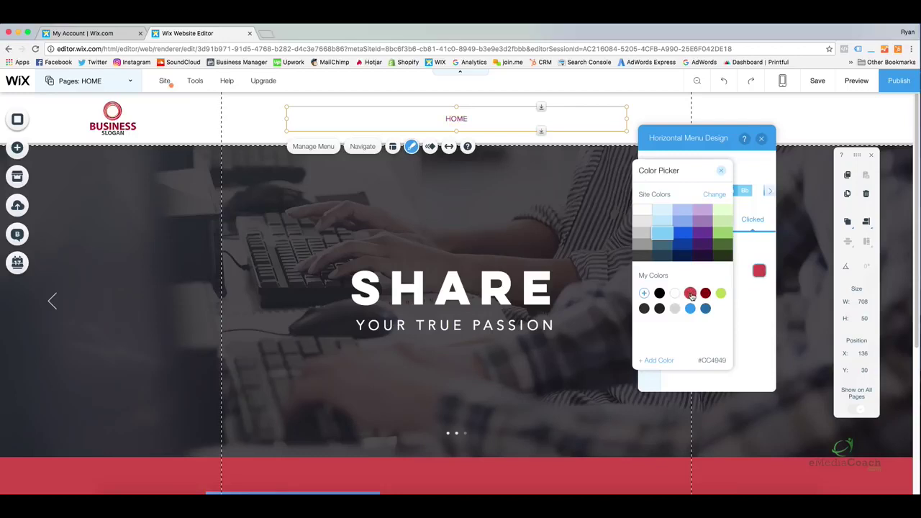
click(720, 171)
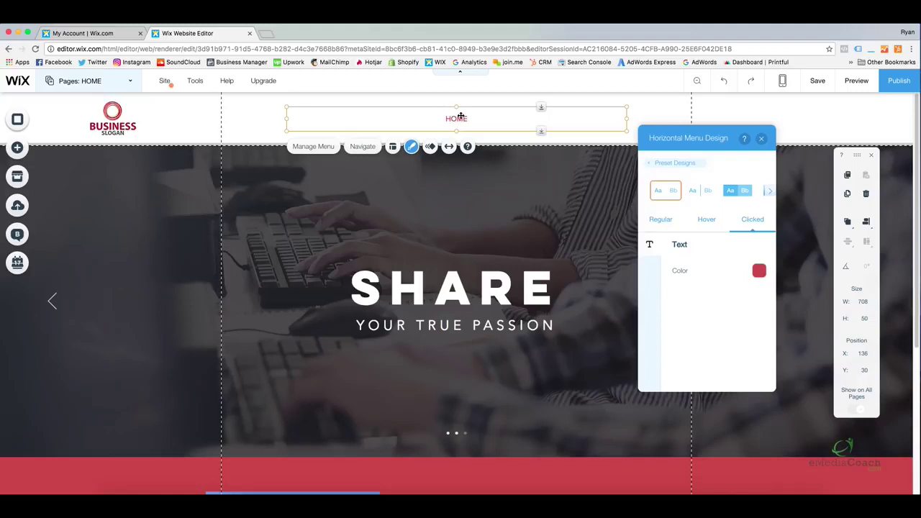
click(717, 228)
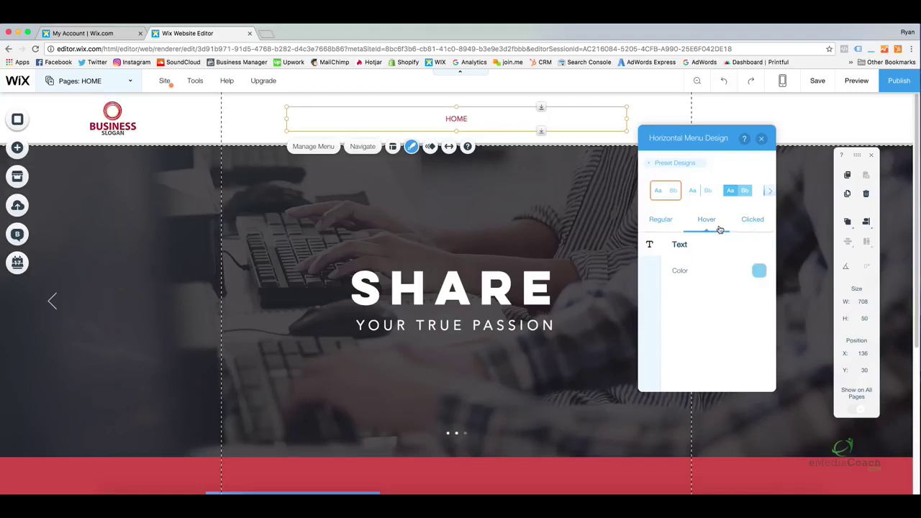
click(759, 271)
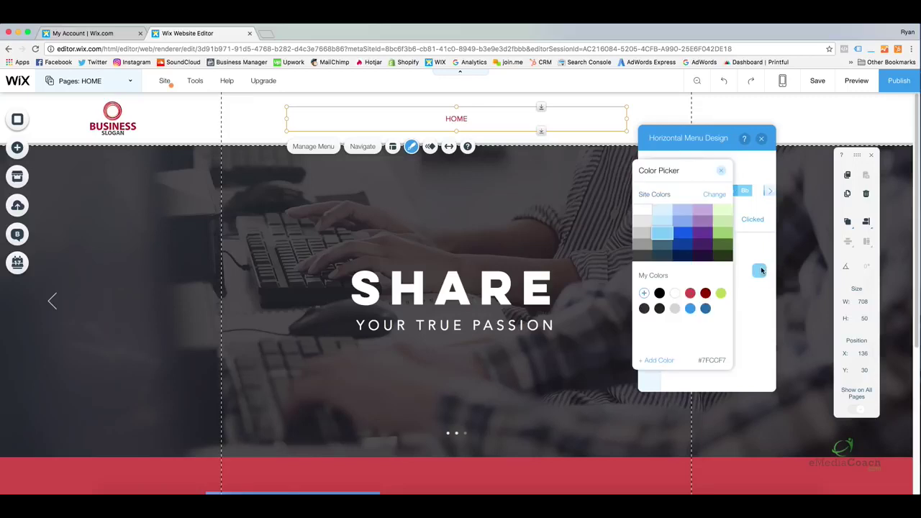
click(690, 293)
click(720, 170)
click(761, 139)
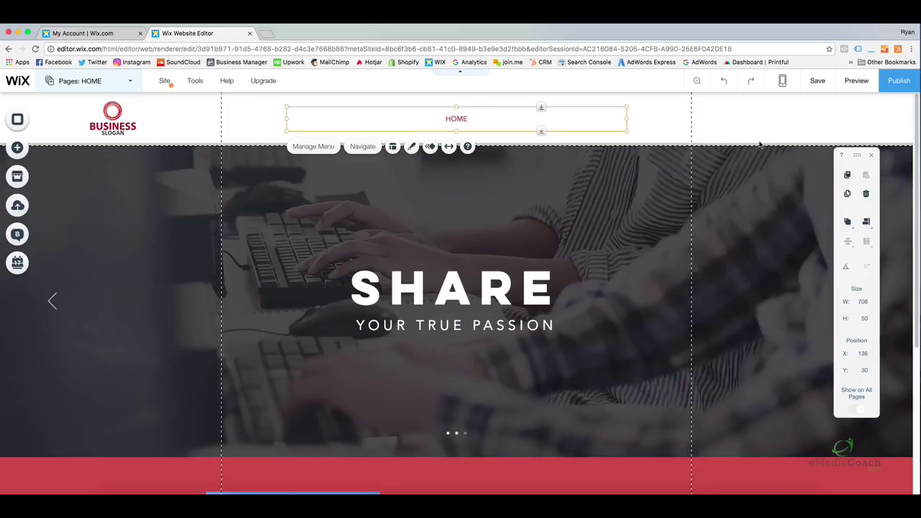
click(623, 128)
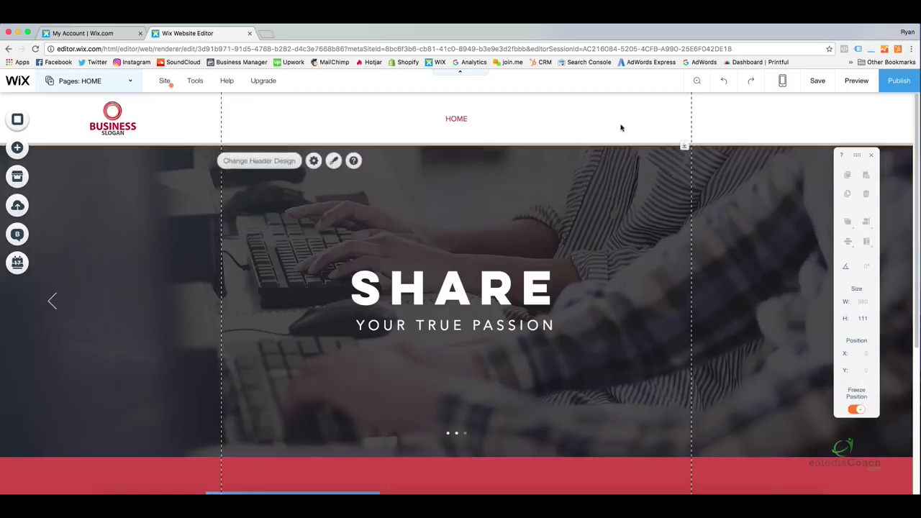
Nudge the HOME menu in the header, then show the Pages panel's Page, Link and Menu Header options
click(523, 115)
drag(481, 117, 474, 118)
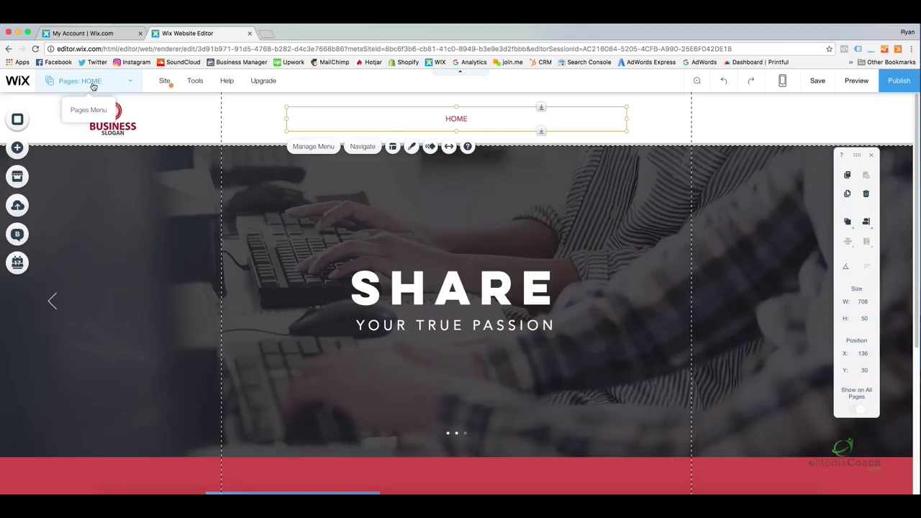
click(94, 84)
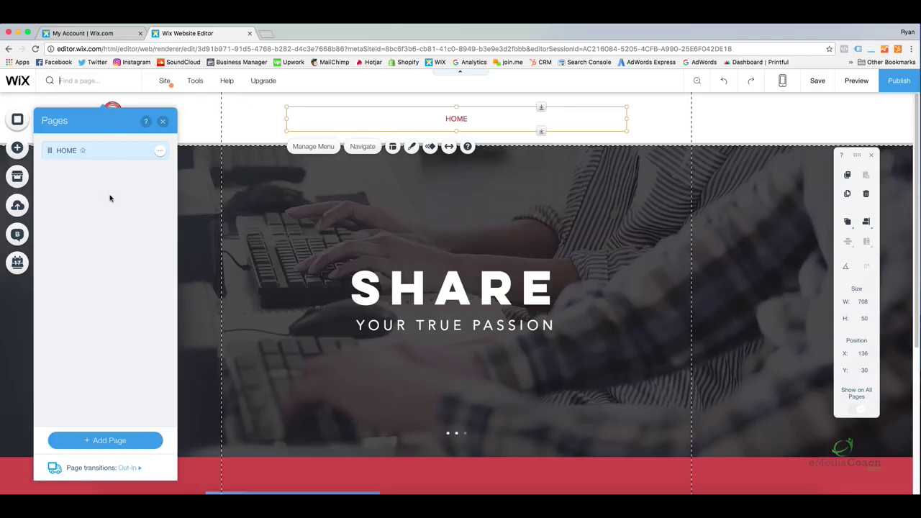
click(130, 440)
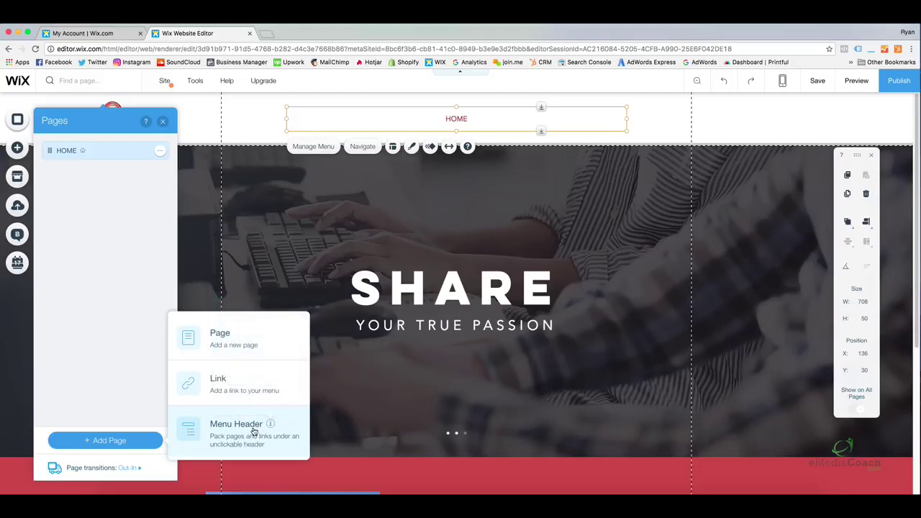
mouse_move(269, 427)
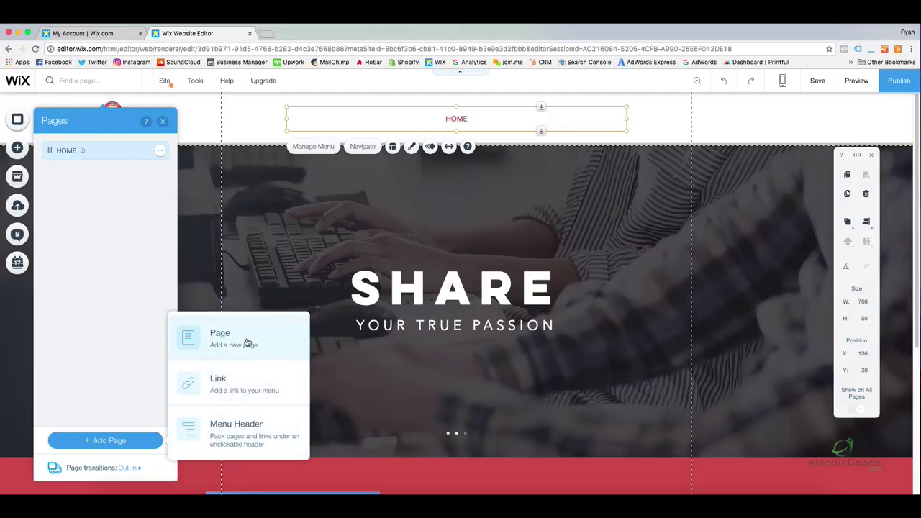
Add a new blank page named ABOUT
click(247, 343)
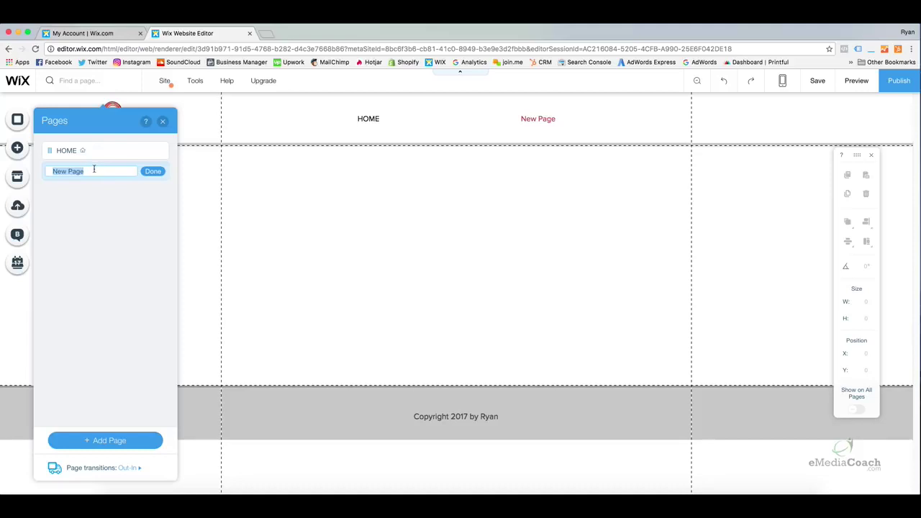
text(ABOUT)
click(151, 171)
Add a CONTACT page and drag it below ABOUT in the page list
click(117, 440)
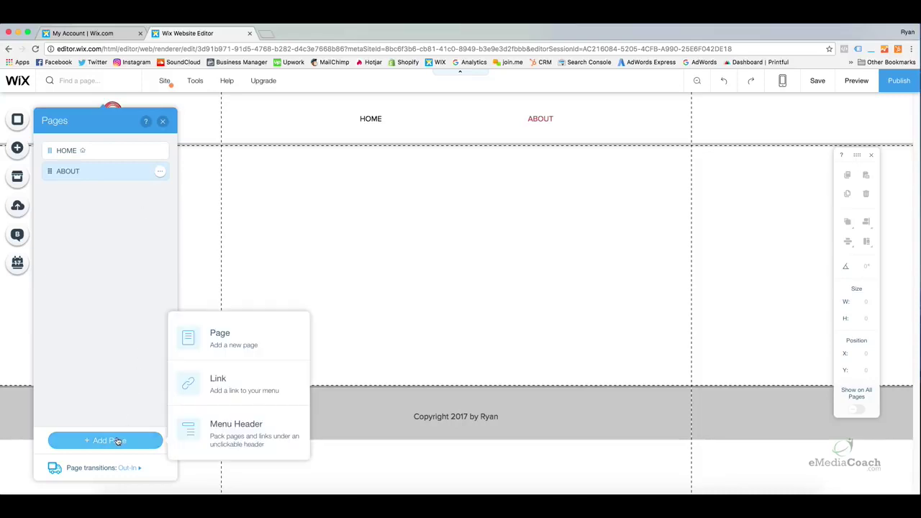
click(205, 346)
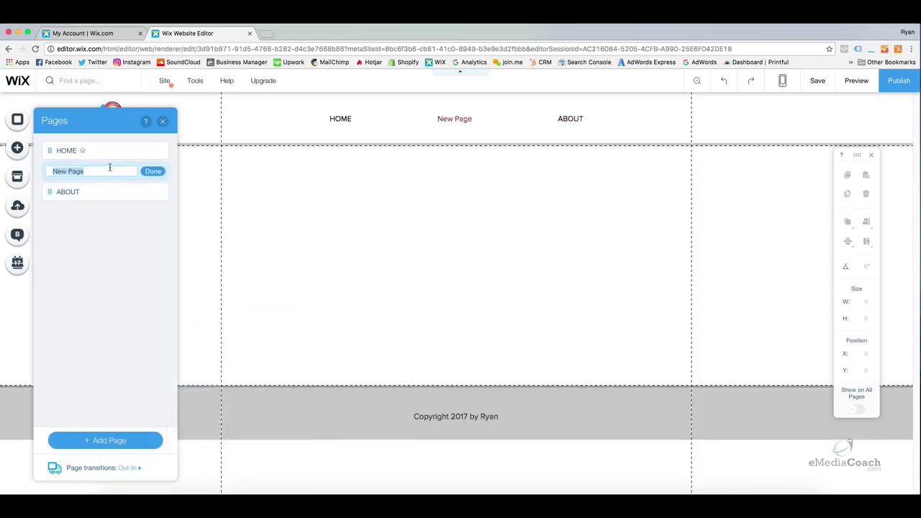
text(CONTACT)
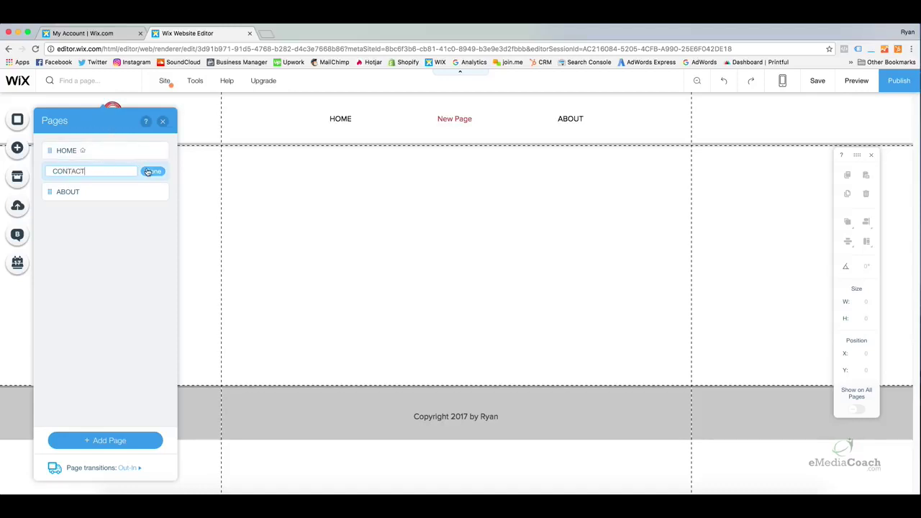
key(Return)
mouse_move(48, 169)
mouse_down()
mouse_move(47, 185)
mouse_move(47, 160)
mouse_move(48, 185)
mouse_move(49, 169)
mouse_up()
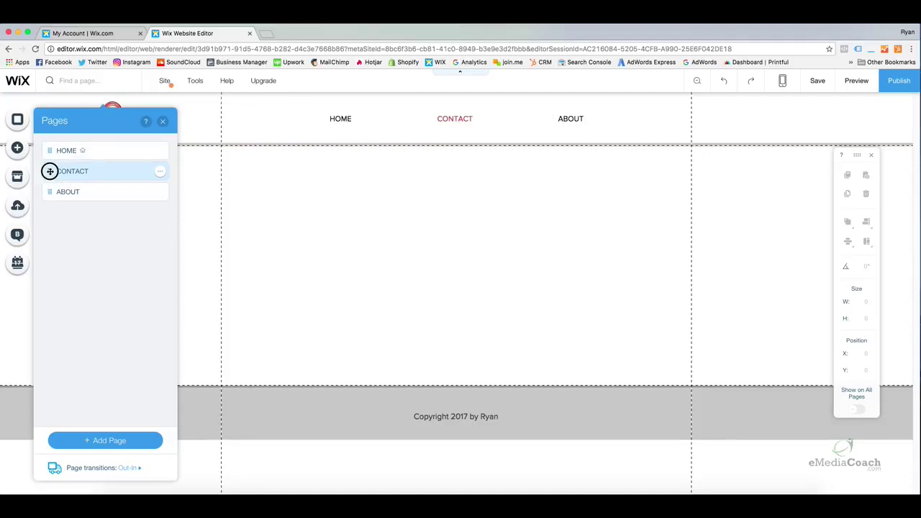
mouse_move(50, 171)
mouse_down()
mouse_move(51, 180)
mouse_move(50, 171)
mouse_up()
drag(50, 171, 48, 188)
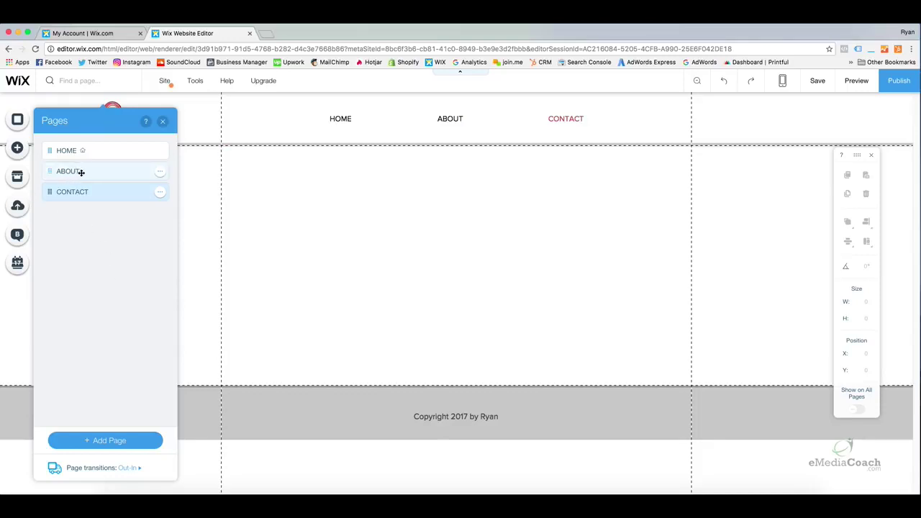
Create an FAQ page, nest it under ABOUT as a subpage, and preview the site
click(109, 440)
click(219, 346)
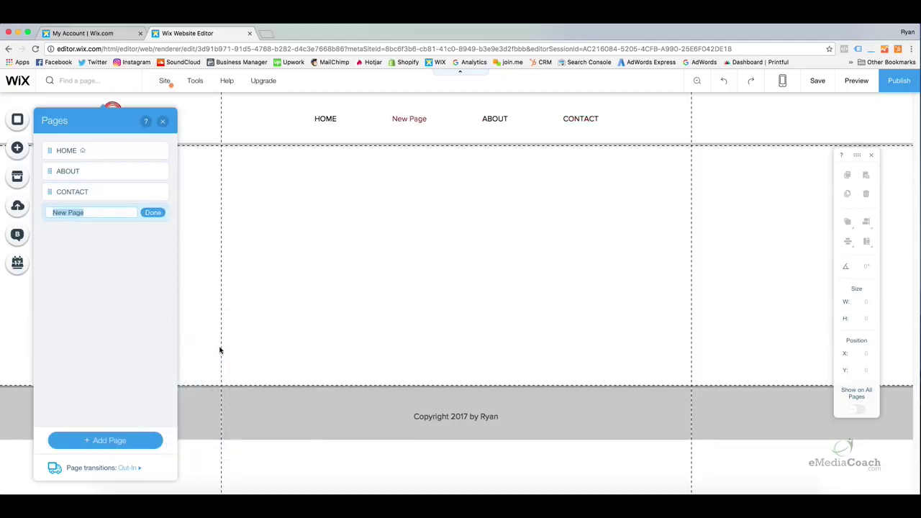
text(FAQ)
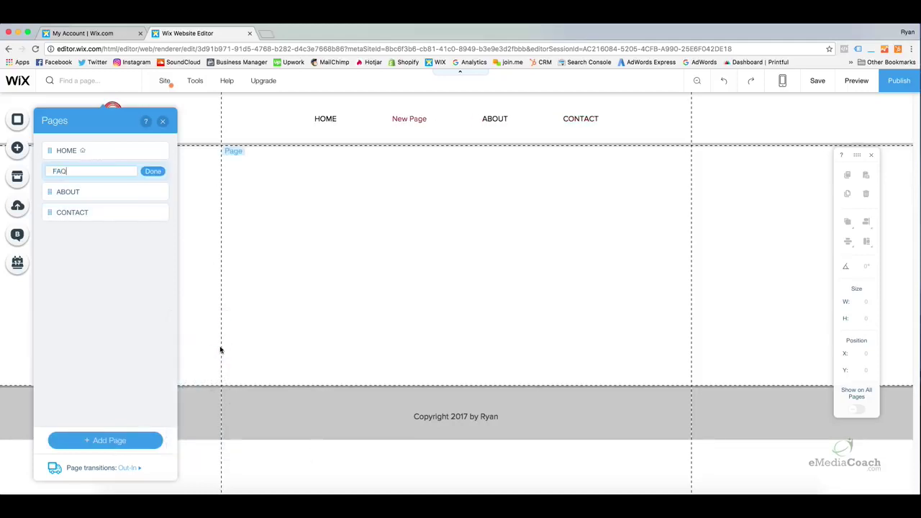
click(158, 171)
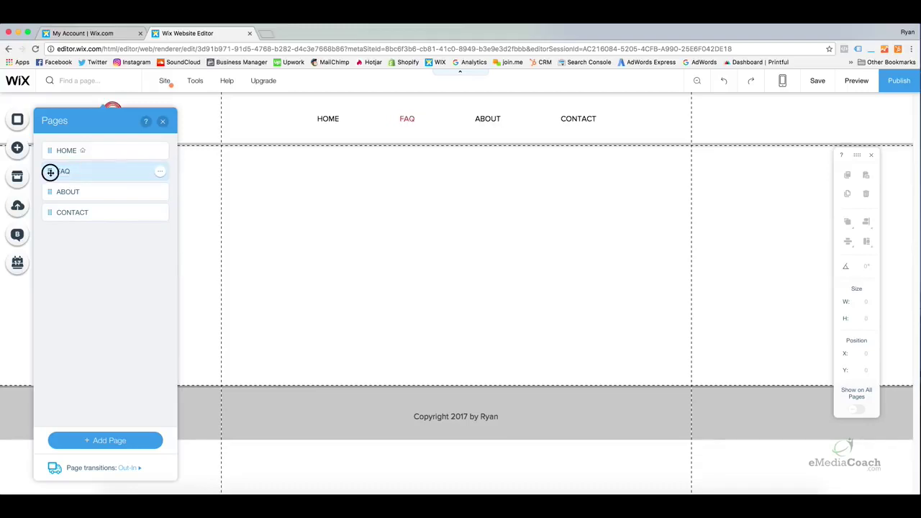
drag(50, 172, 53, 188)
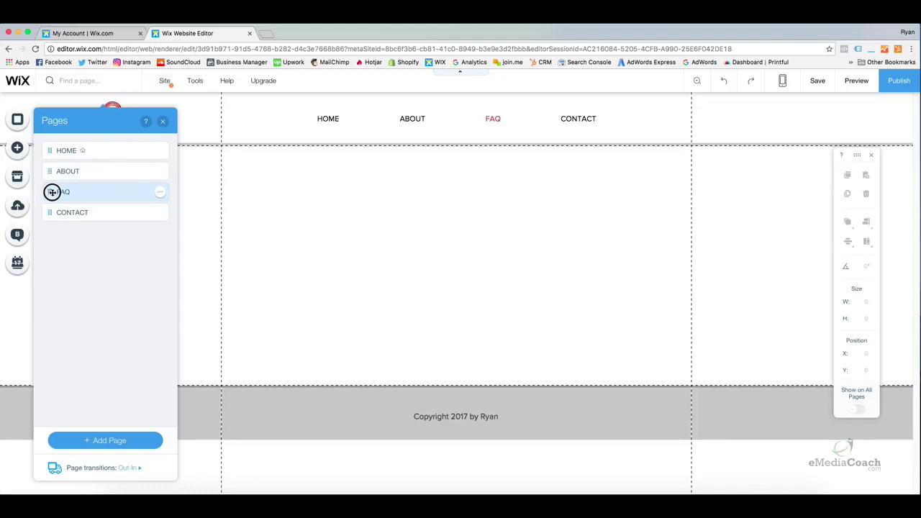
drag(50, 192, 72, 190)
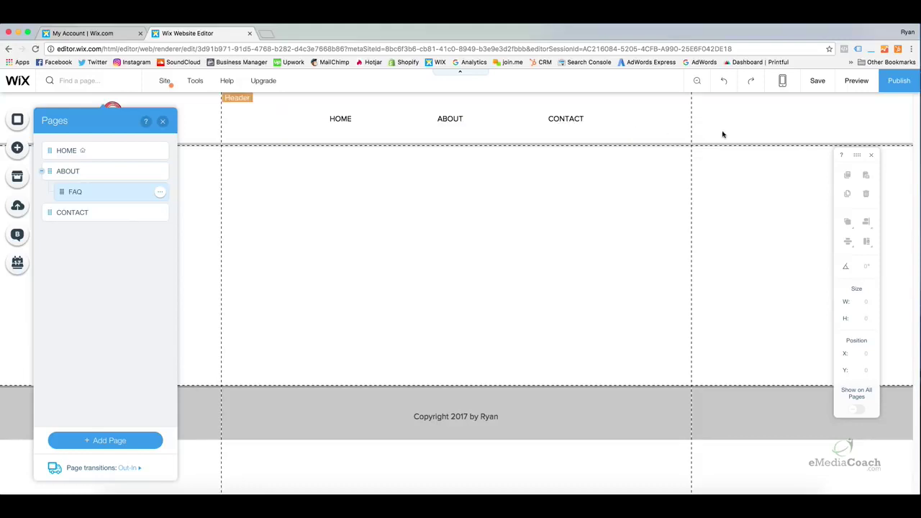
click(857, 82)
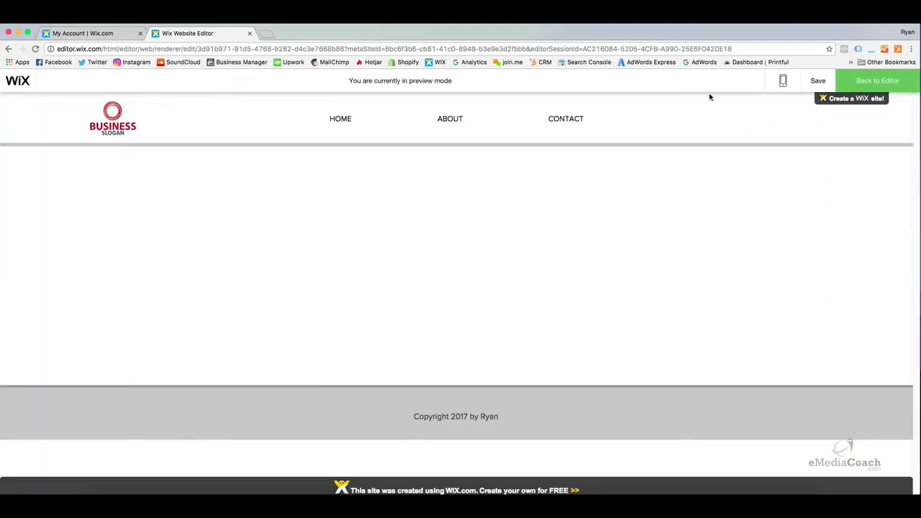
Show the HOME page in the preview, then leave the preview for the Wix editor
mouse_move(460, 114)
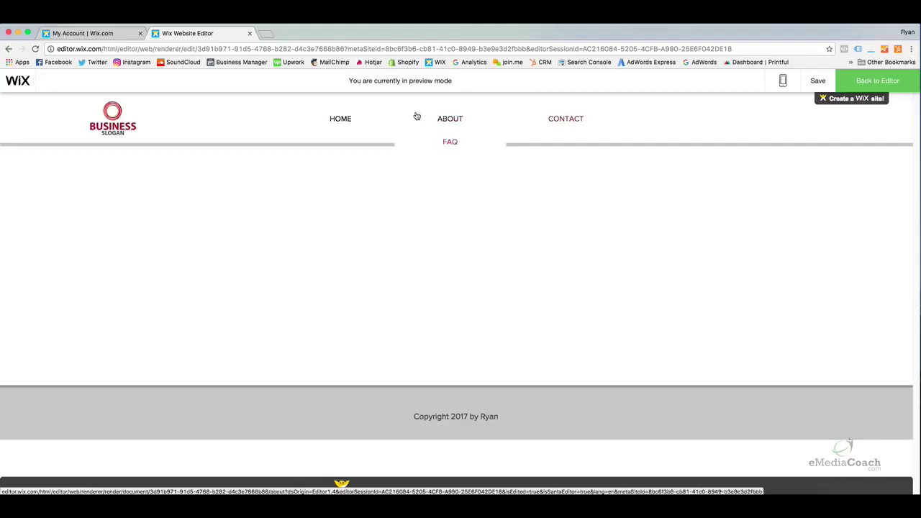
click(347, 122)
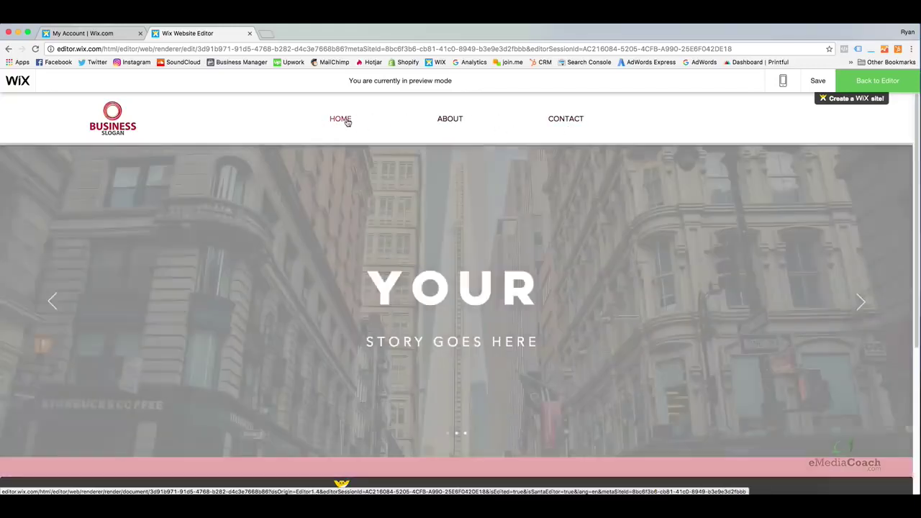
click(871, 82)
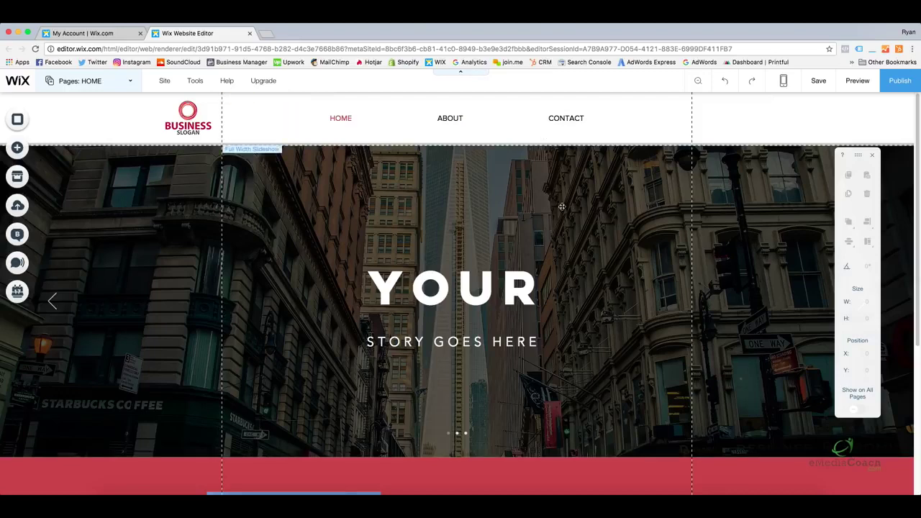
scroll(559, 218, down, 2)
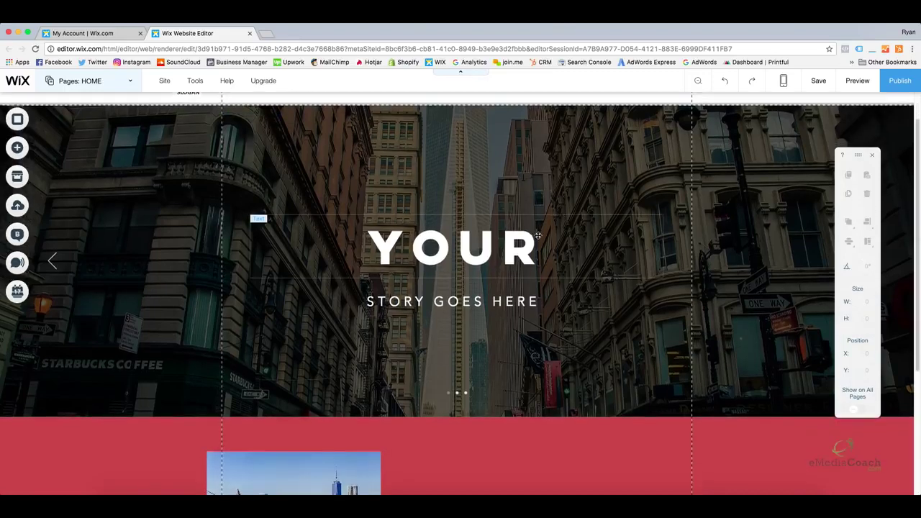
scroll(537, 235, down, 5)
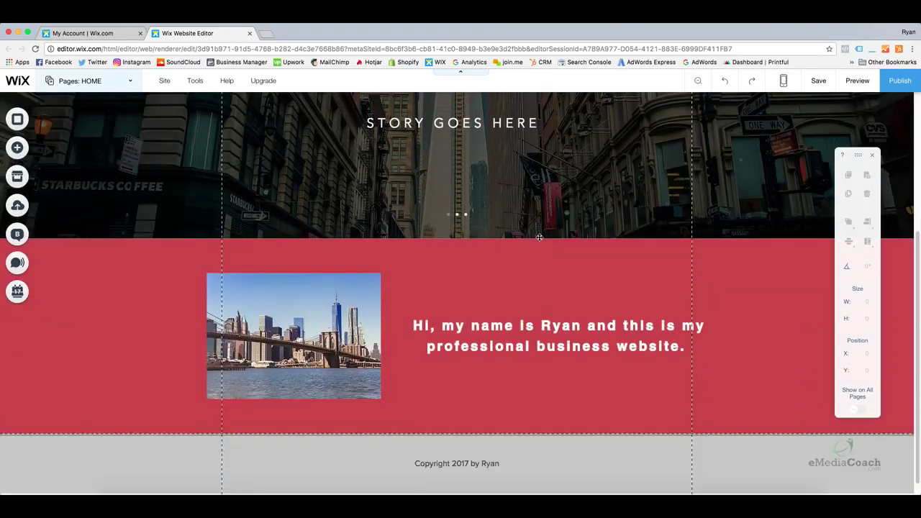
scroll(538, 236, down, 1)
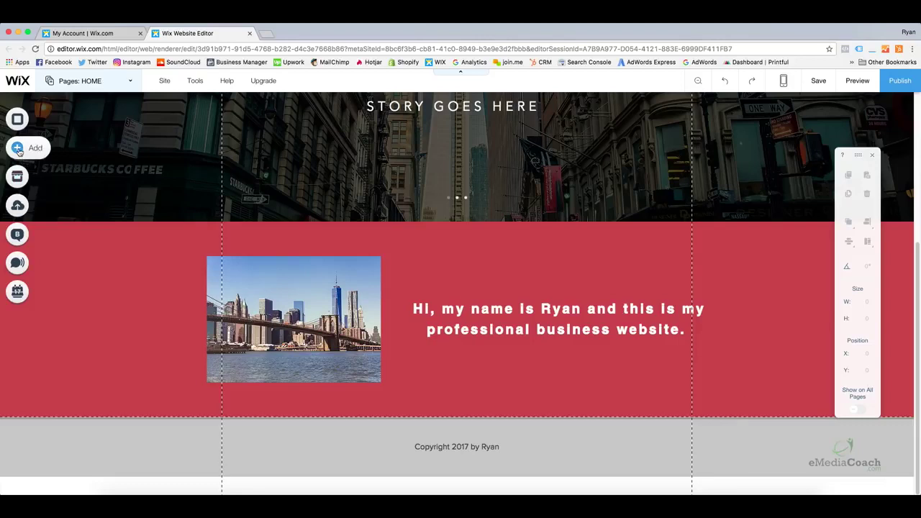
Drop a Classic (Black) strip above the footer and stretch it to about 644 px tall
click(19, 149)
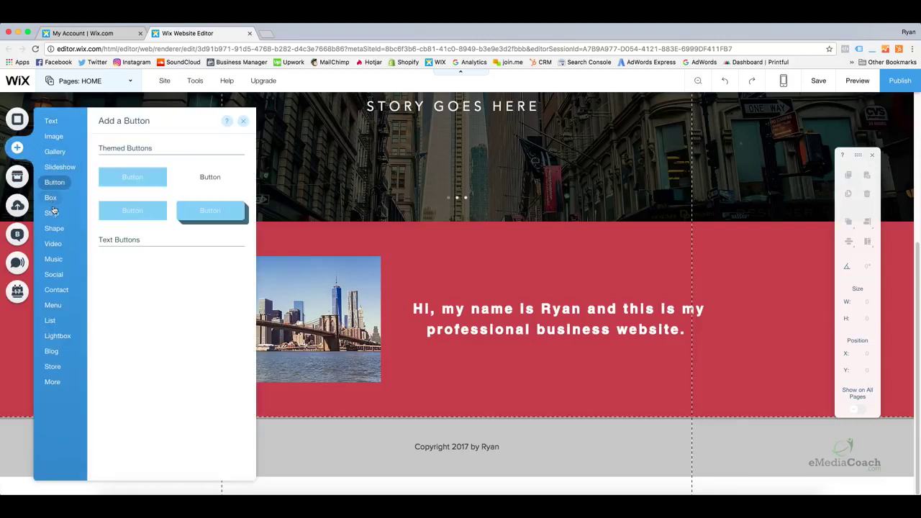
mouse_move(52, 211)
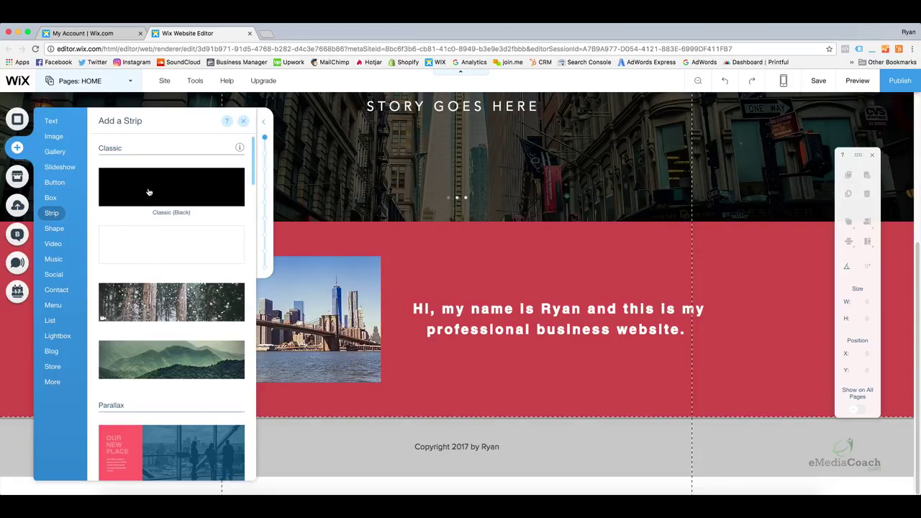
drag(149, 191, 340, 427)
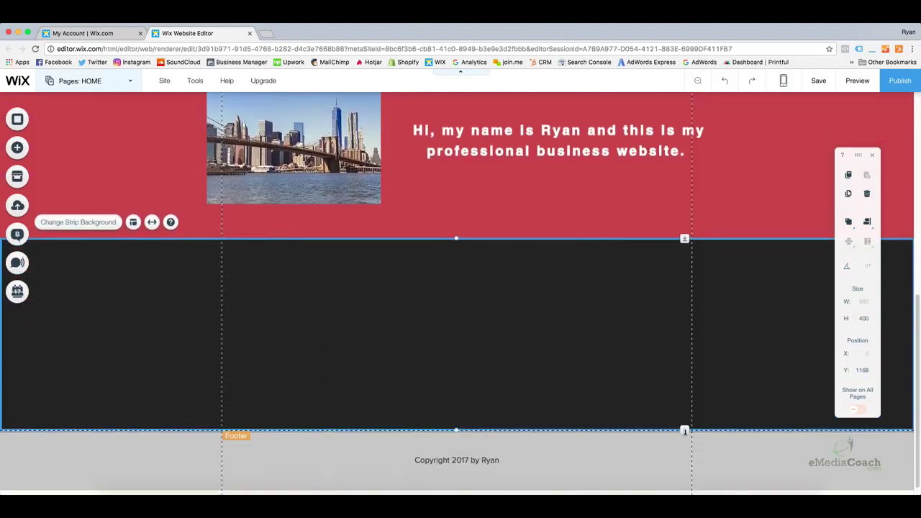
scroll(684, 414, down, 1)
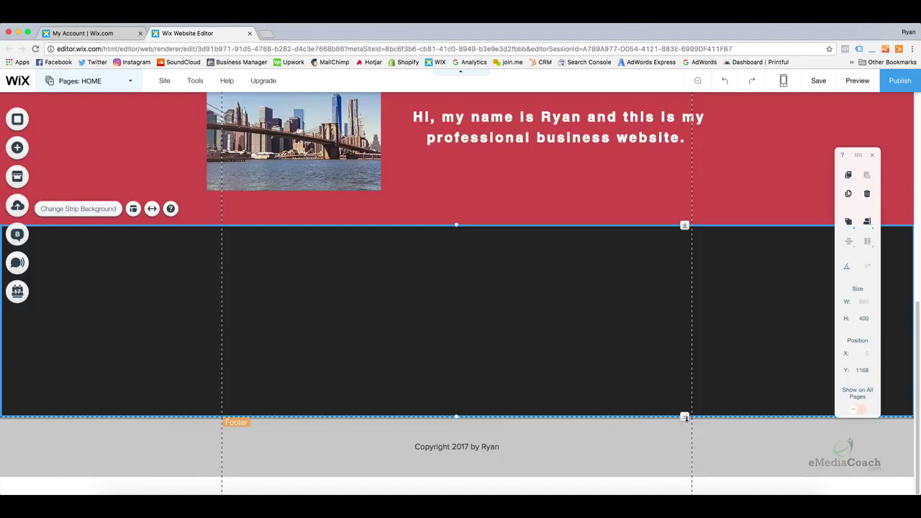
drag(684, 416, 687, 492)
drag(684, 419, 687, 455)
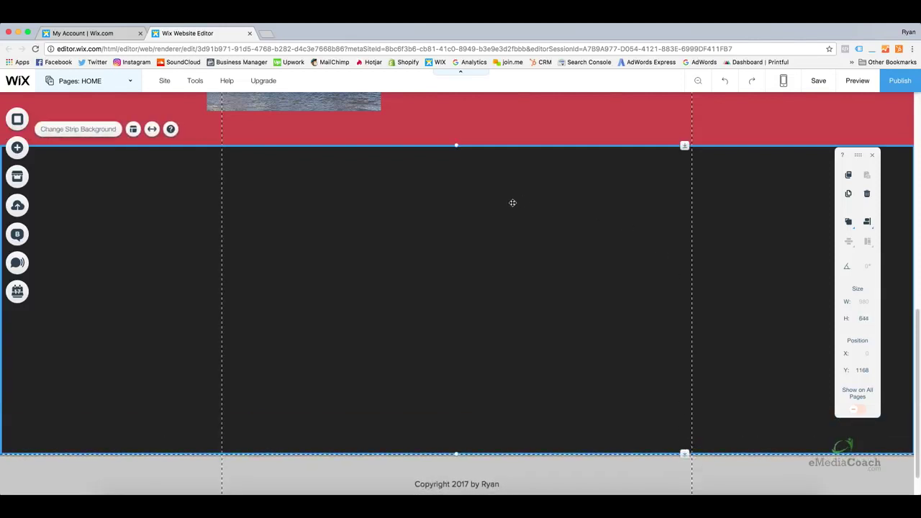
Change the new strip's background colour from charcoal to white, then reselect the strip
click(81, 130)
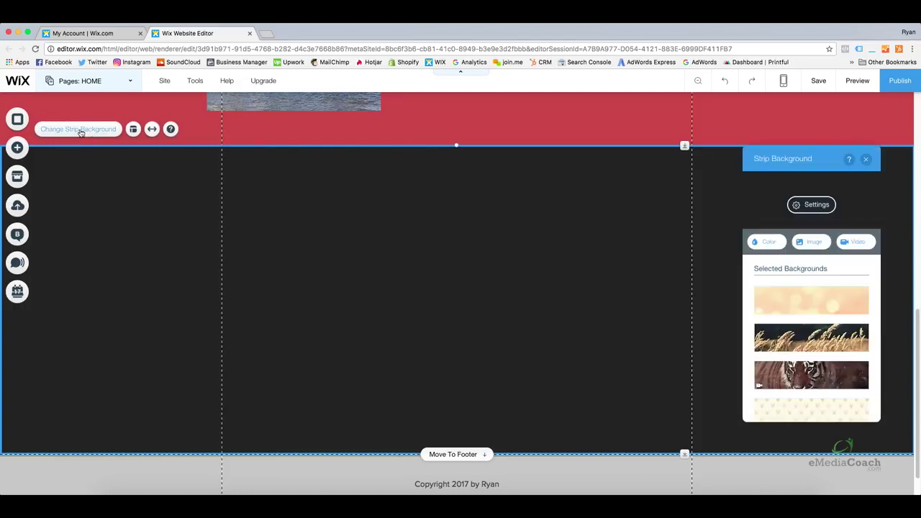
click(761, 243)
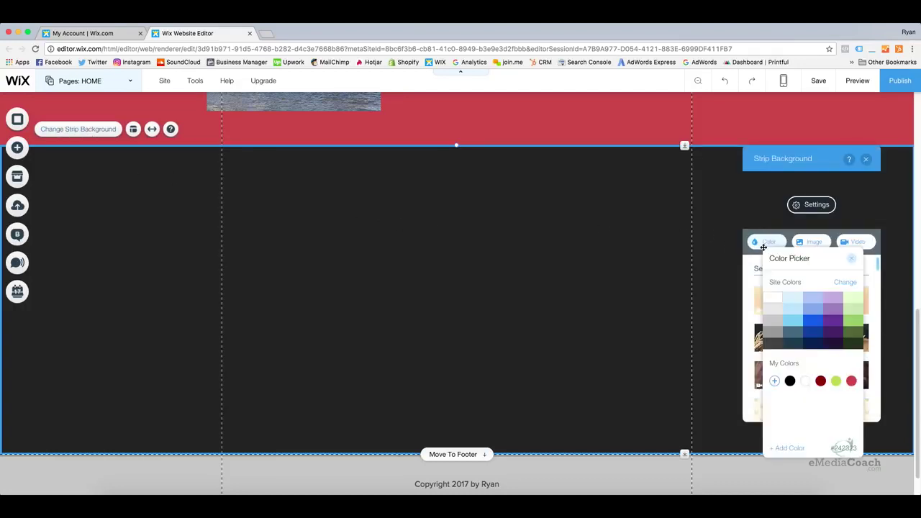
click(775, 298)
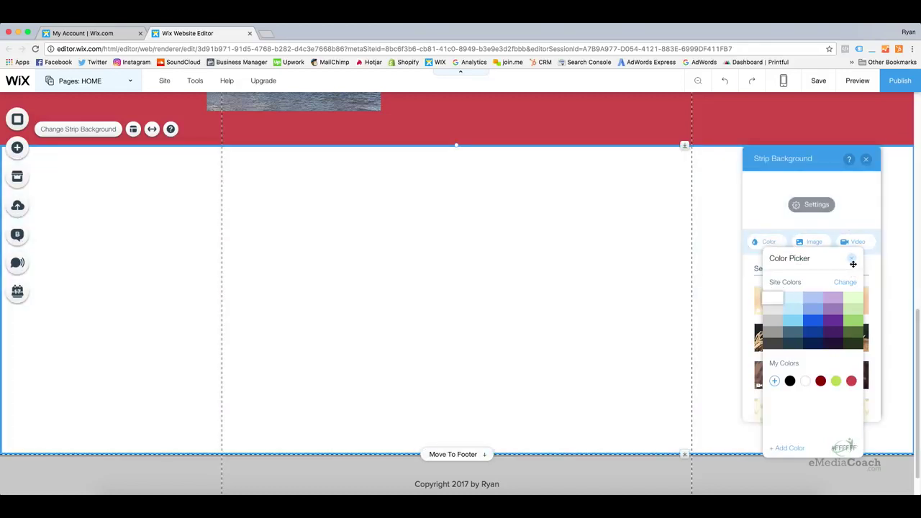
click(851, 258)
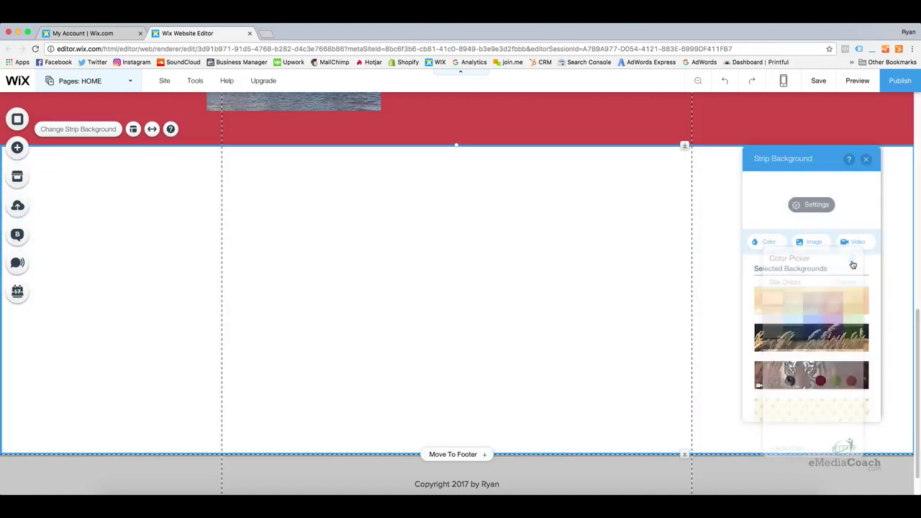
click(867, 159)
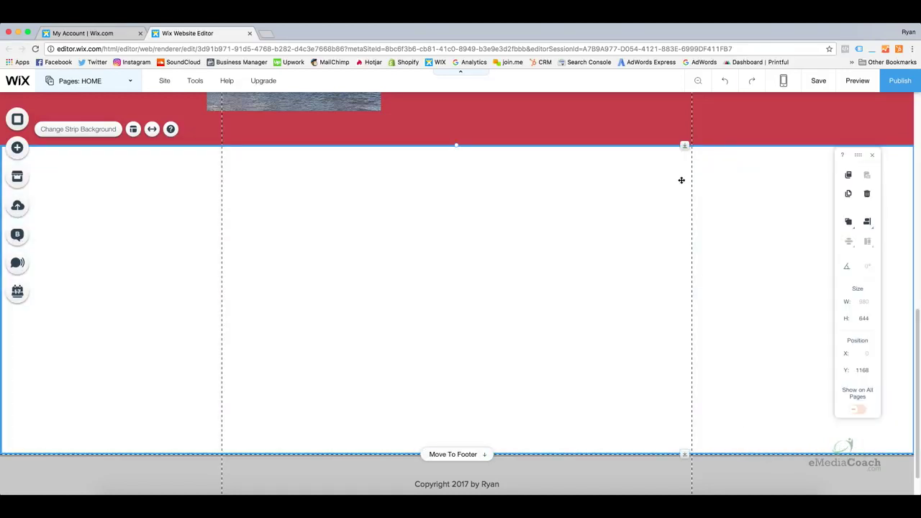
click(493, 235)
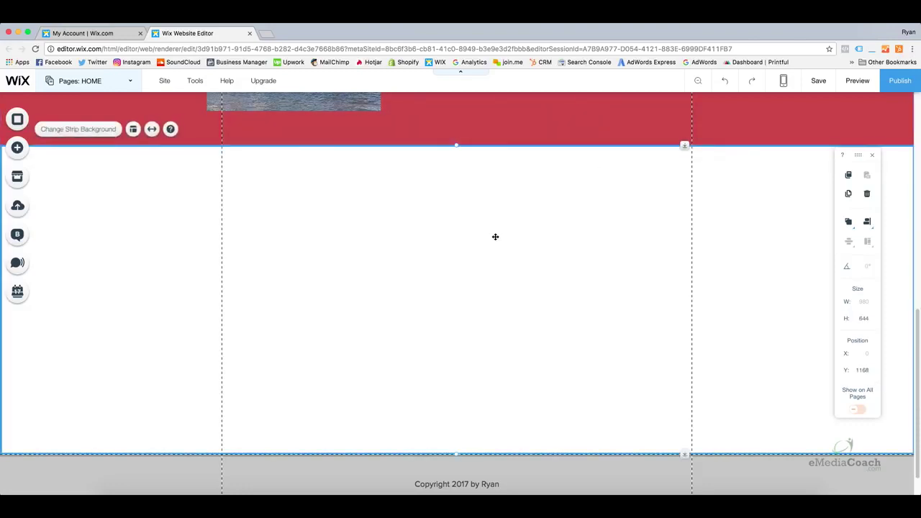
scroll(468, 243, up, 1)
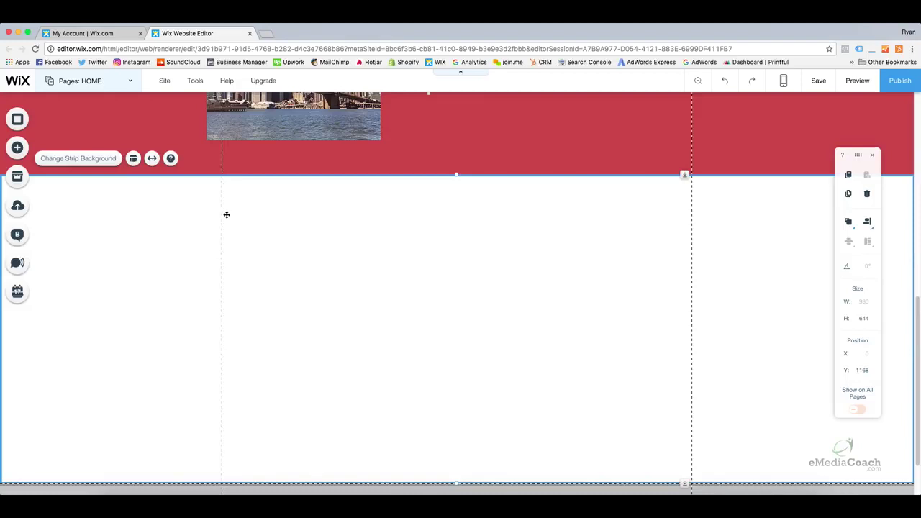
scroll(288, 213, down, 1)
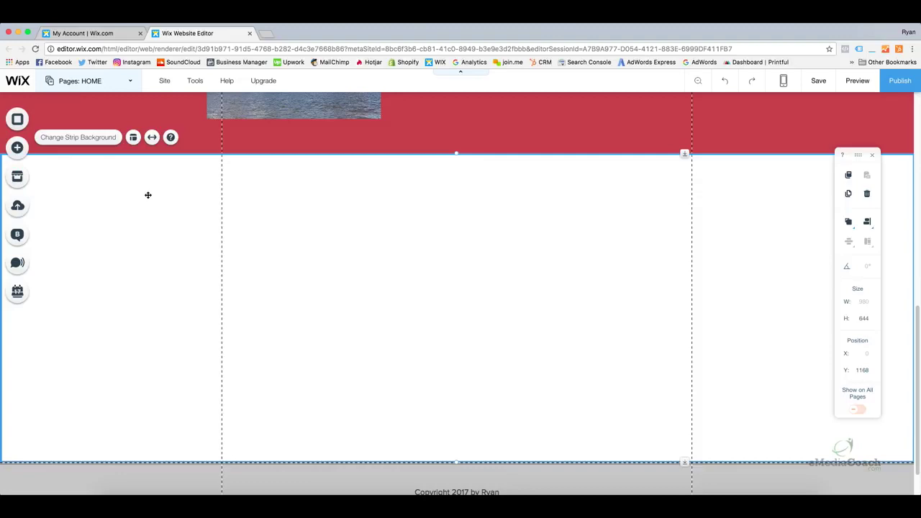
Scroll the Add List panel to the Products & Services section showing the Book a Service design
click(18, 150)
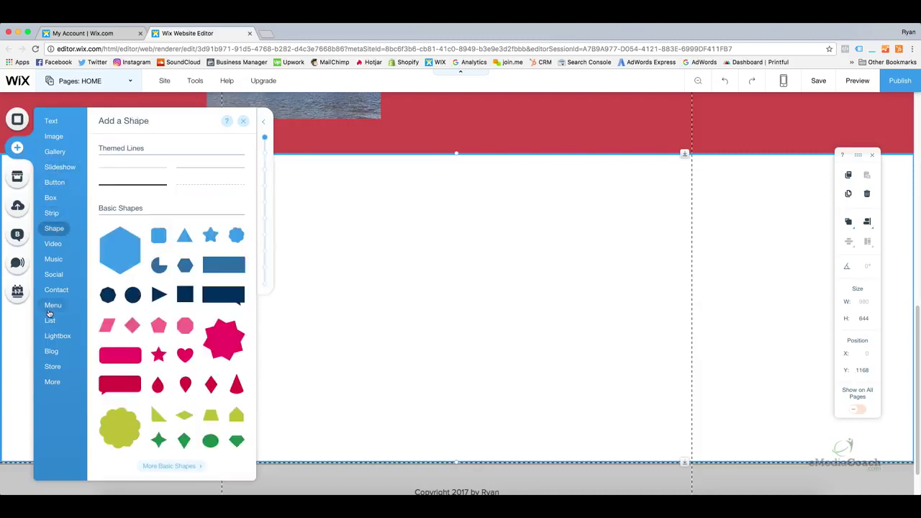
mouse_move(52, 324)
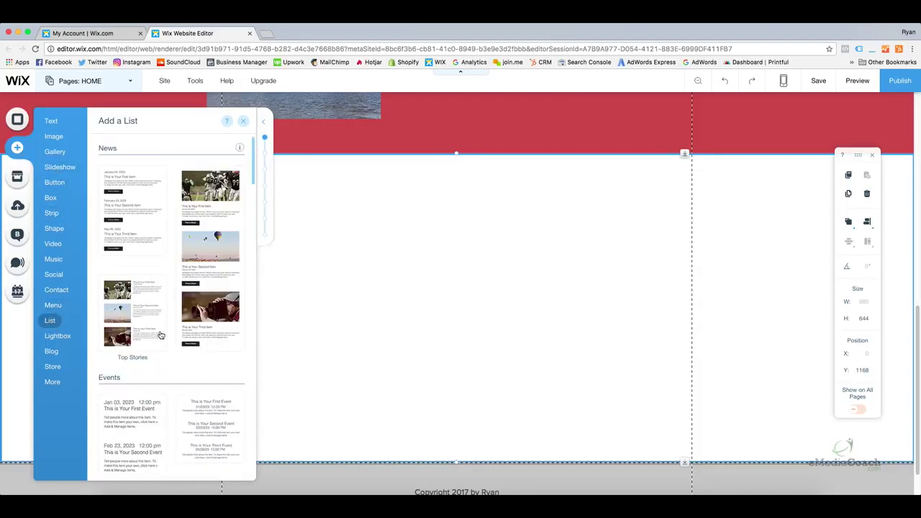
scroll(159, 335, down, 3)
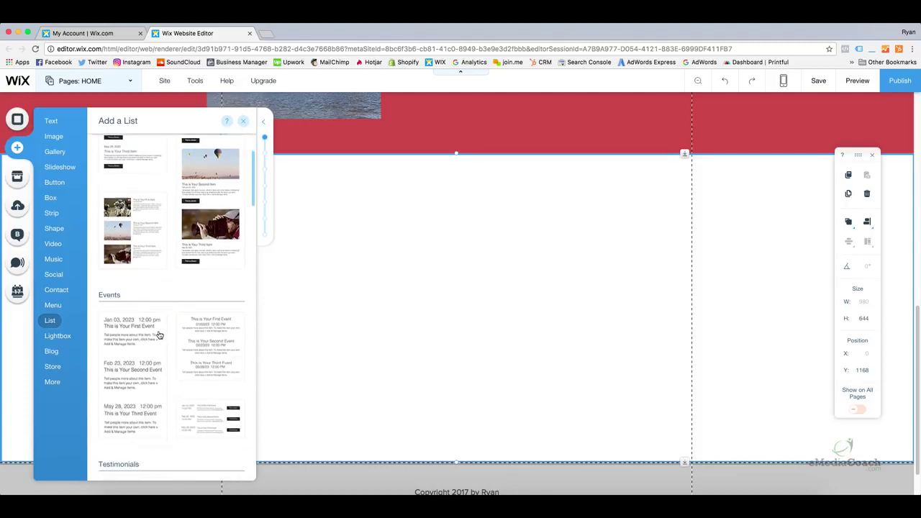
scroll(160, 335, down, 15)
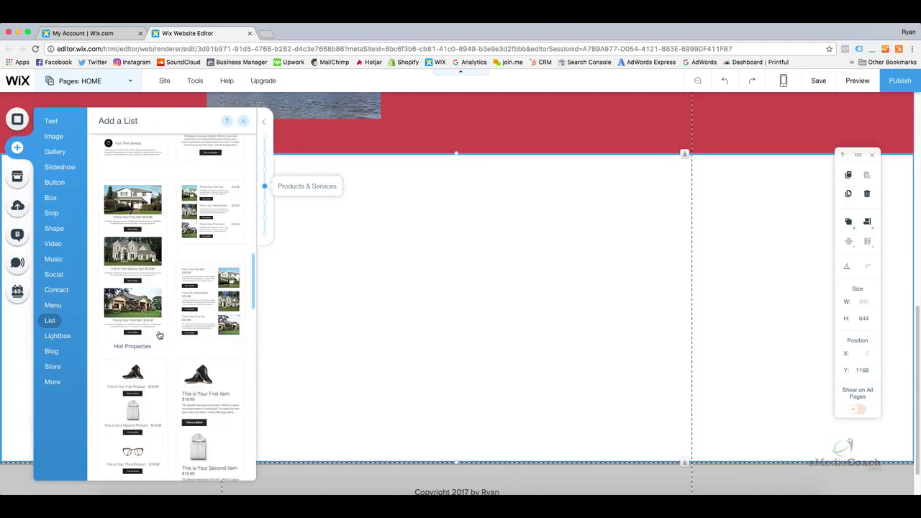
scroll(159, 335, up, 3)
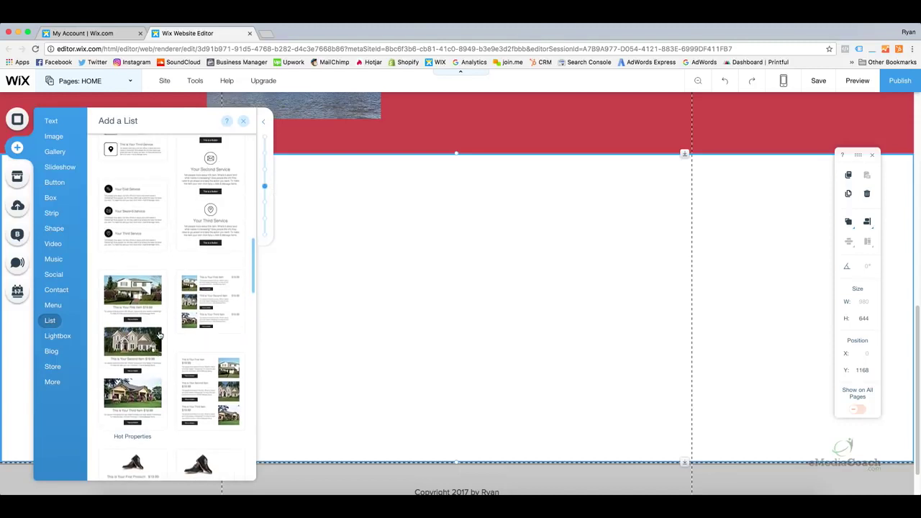
scroll(160, 335, up, 6)
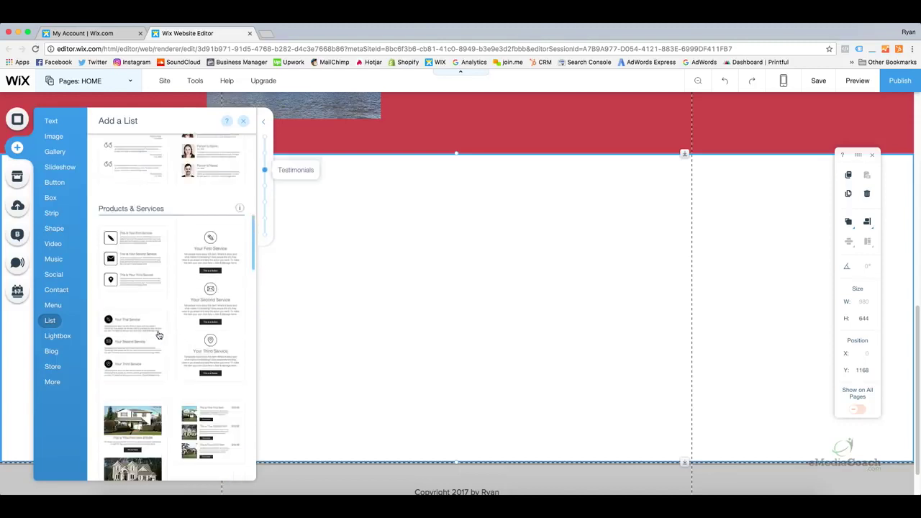
scroll(159, 335, down, 1)
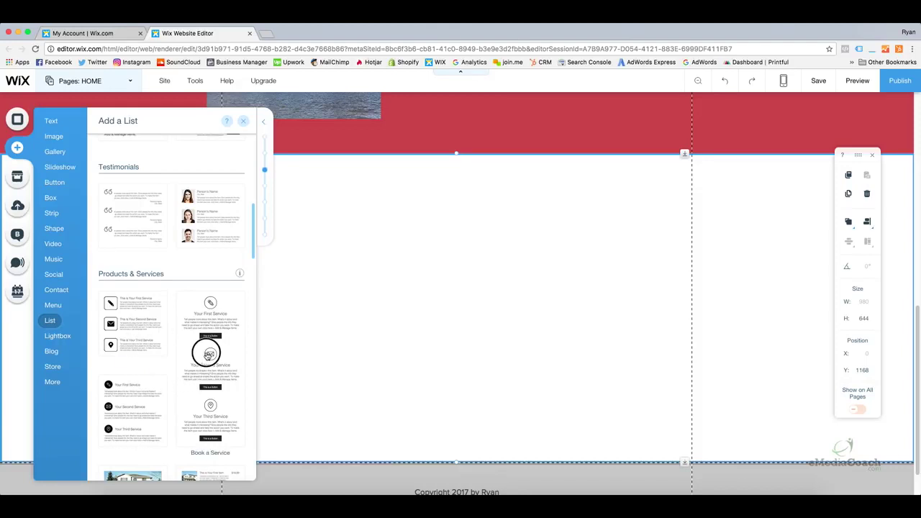
Drop the three-item Book a Service list onto the white strip, nudge it into place, and select it
drag(208, 355, 440, 349)
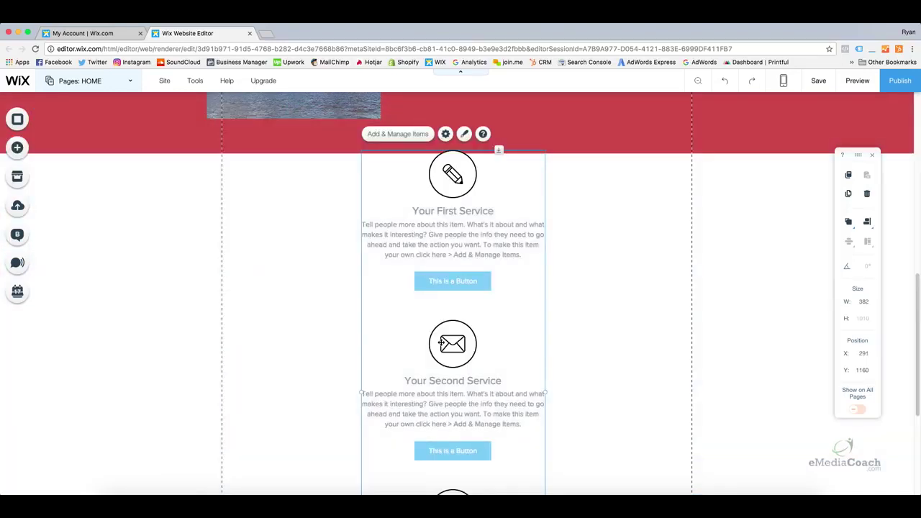
drag(457, 262, 465, 267)
click(566, 302)
scroll(566, 302, down, 3)
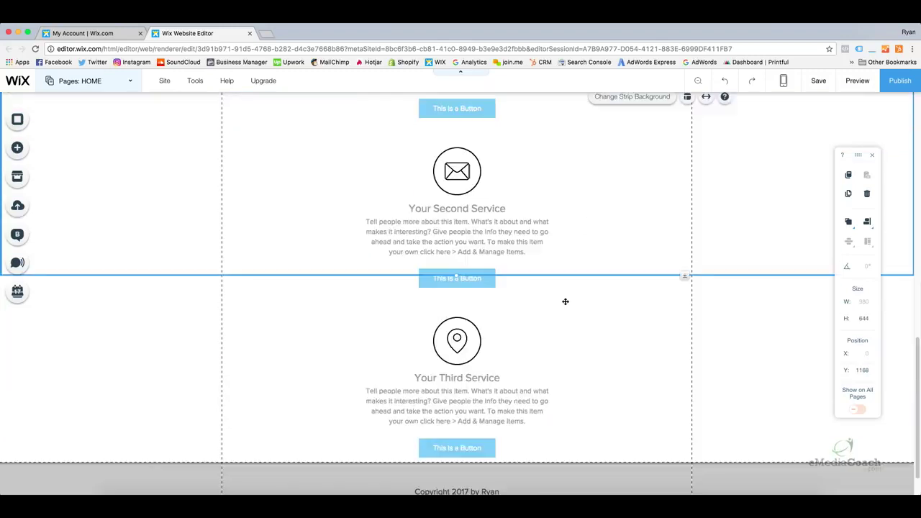
scroll(563, 307, up, 5)
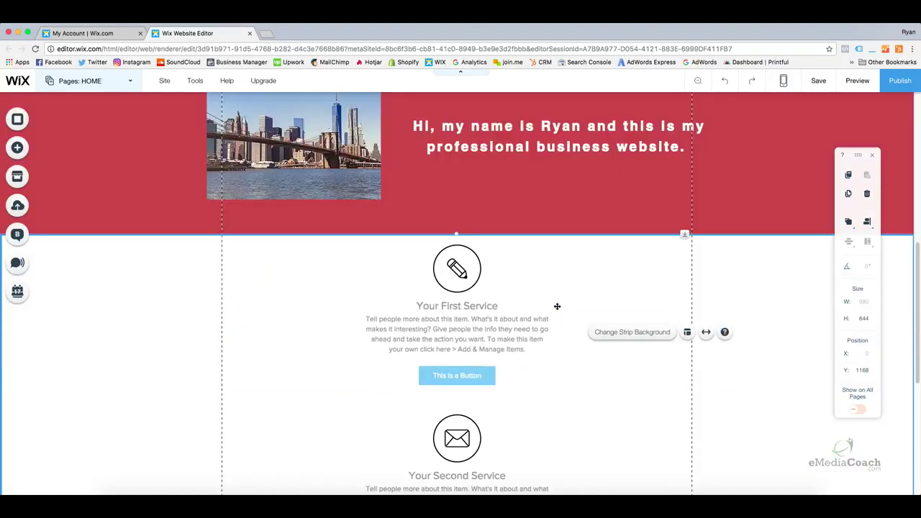
scroll(531, 315, down, 1)
click(487, 309)
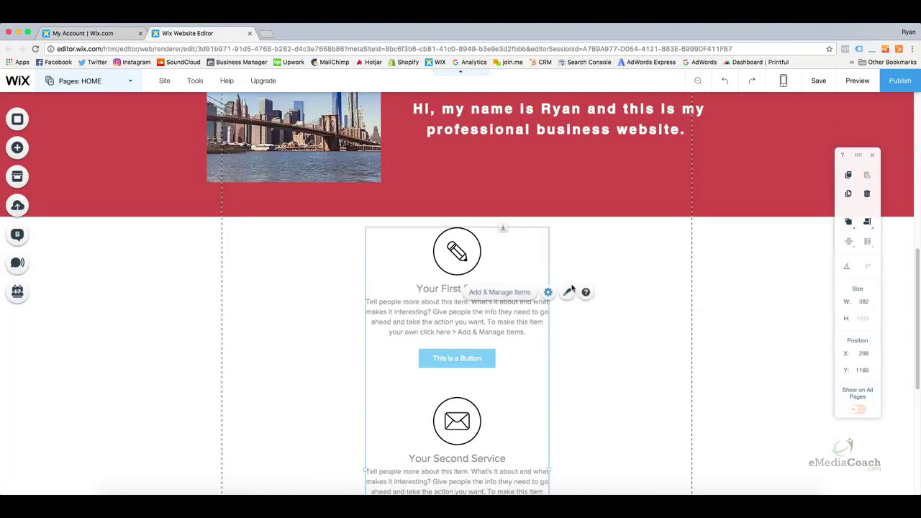
click(620, 274)
scroll(519, 331, down, 1)
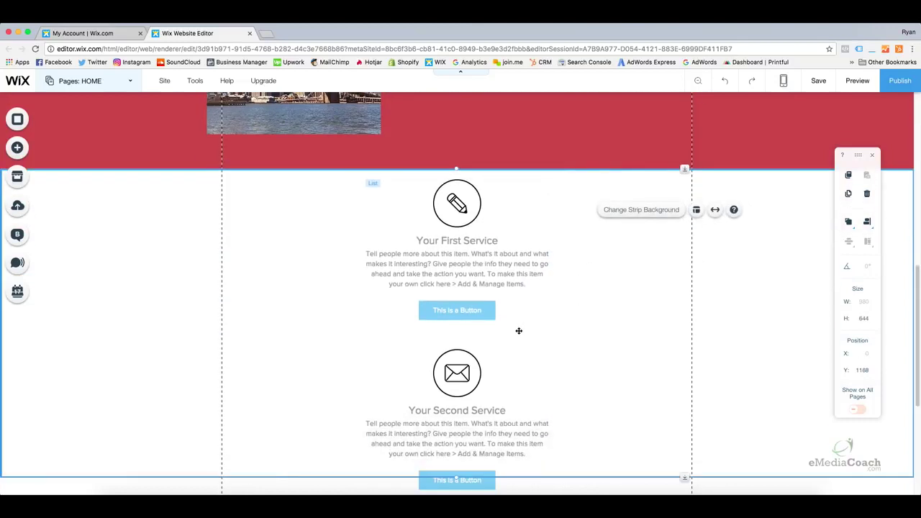
scroll(519, 330, down, 4)
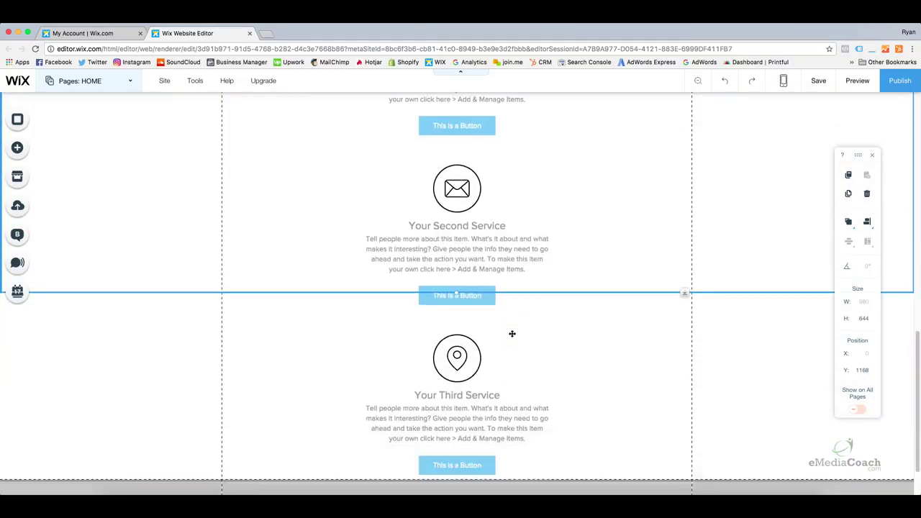
scroll(511, 334, up, 6)
click(480, 321)
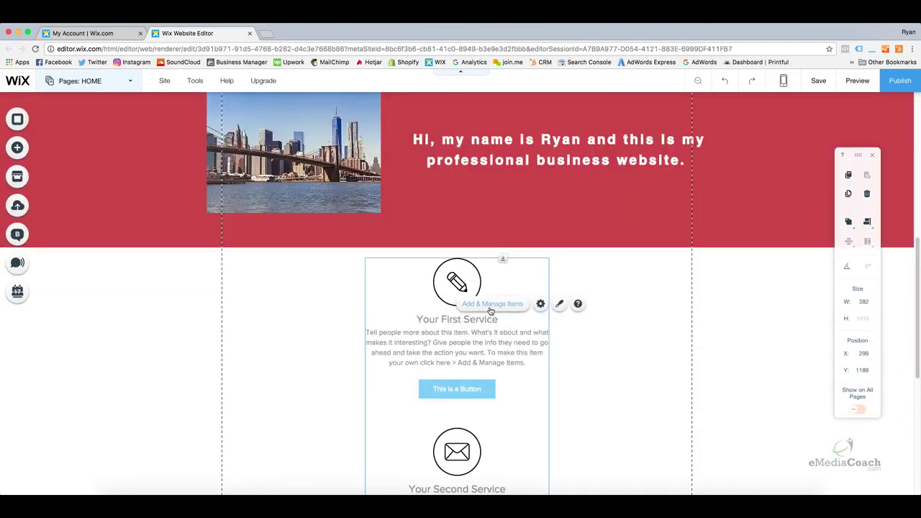
click(490, 307)
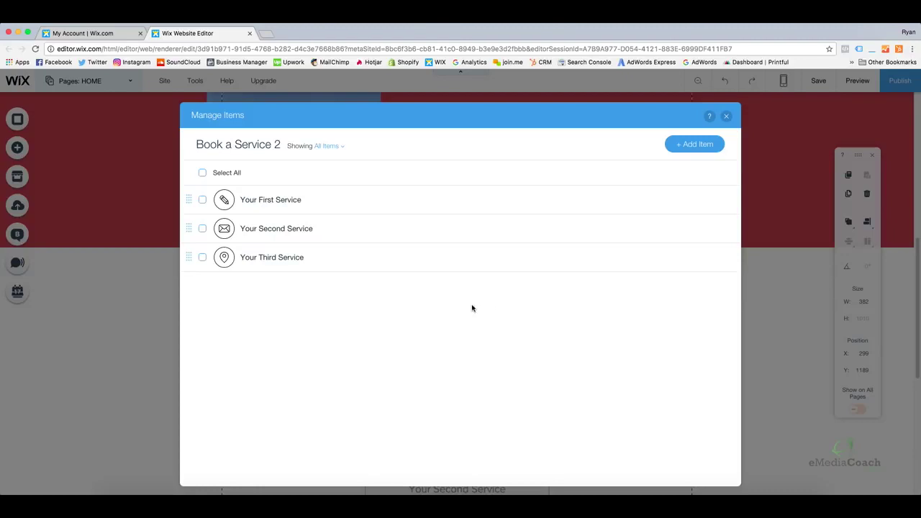
click(285, 201)
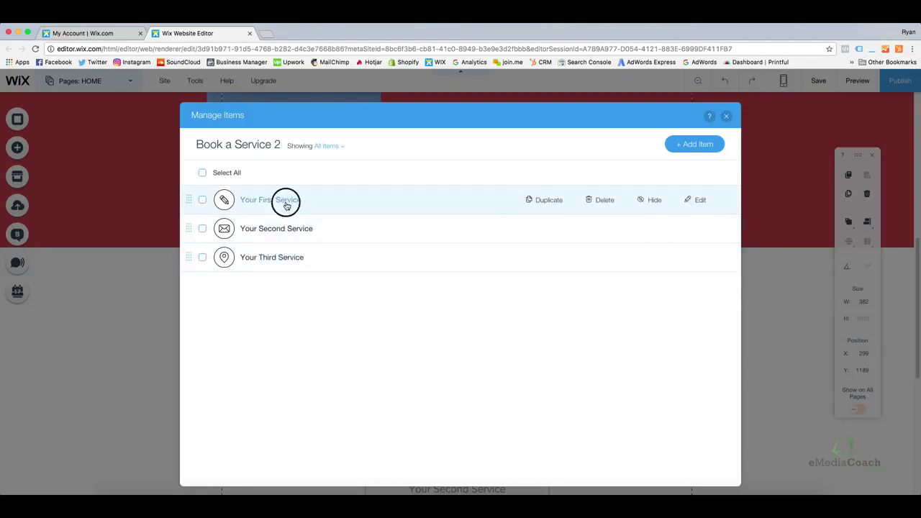
triple_click(399, 200)
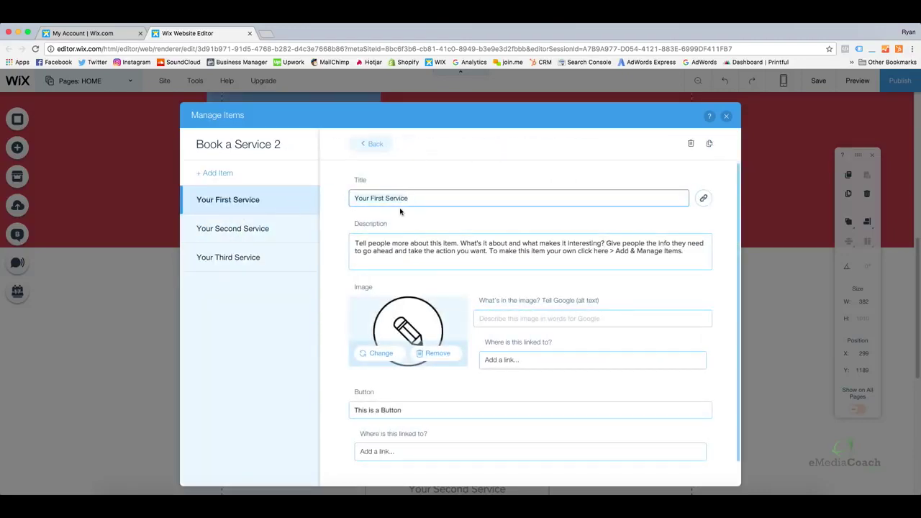
click(399, 251)
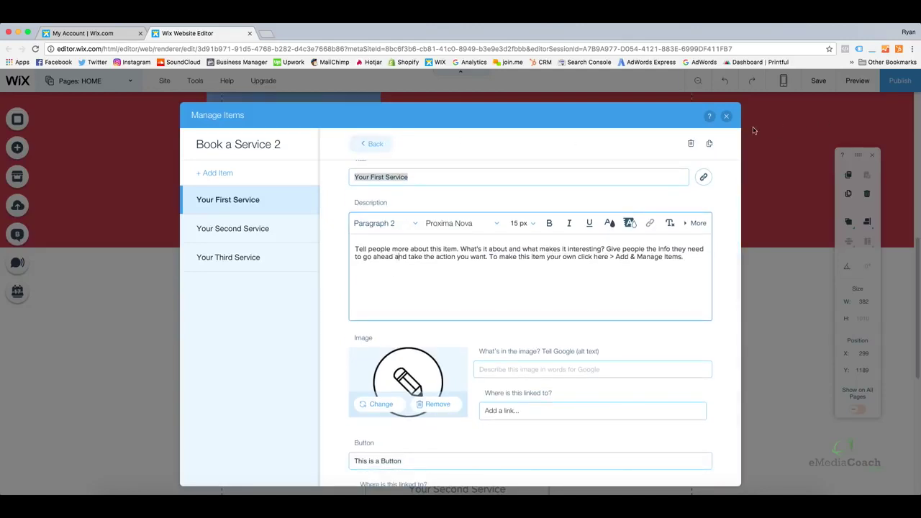
click(726, 117)
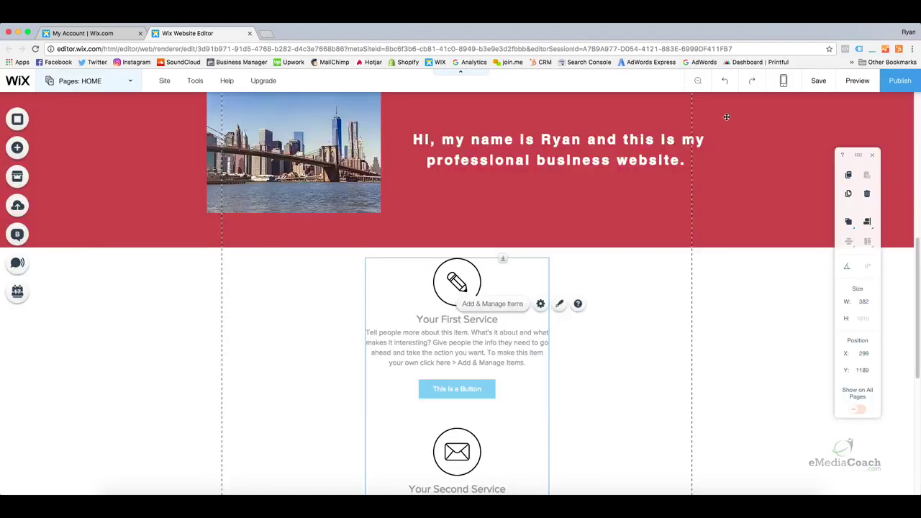
scroll(445, 273, down, 2)
scroll(412, 309, down, 6)
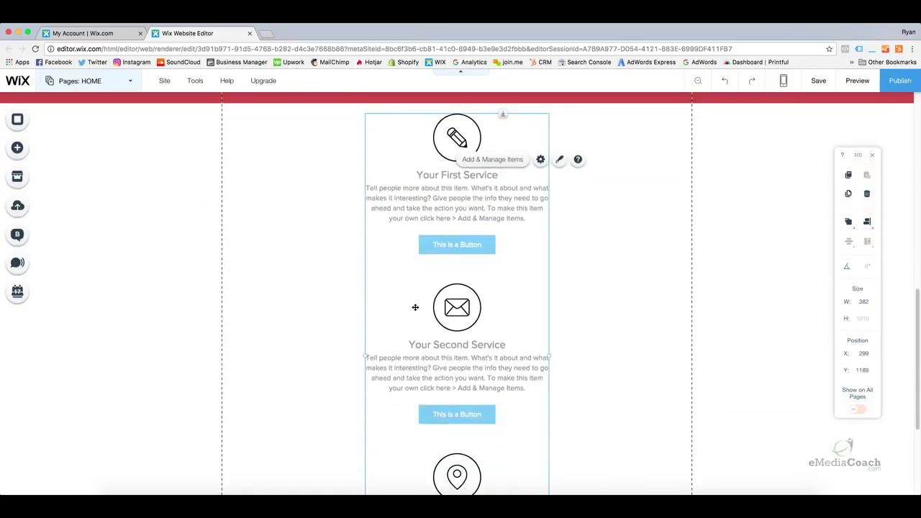
scroll(420, 309, up, 5)
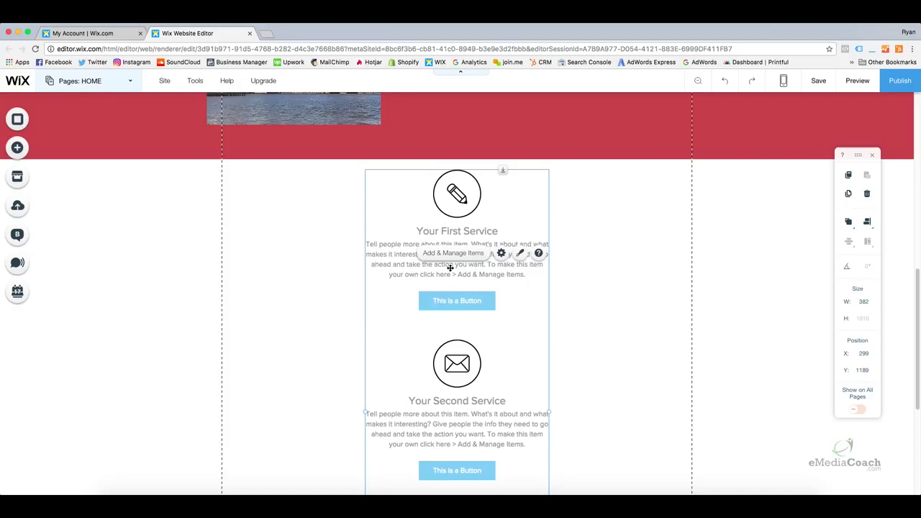
Delete the services list to empty the white strip, then browse the themed lines and basic shapes
key(Delete)
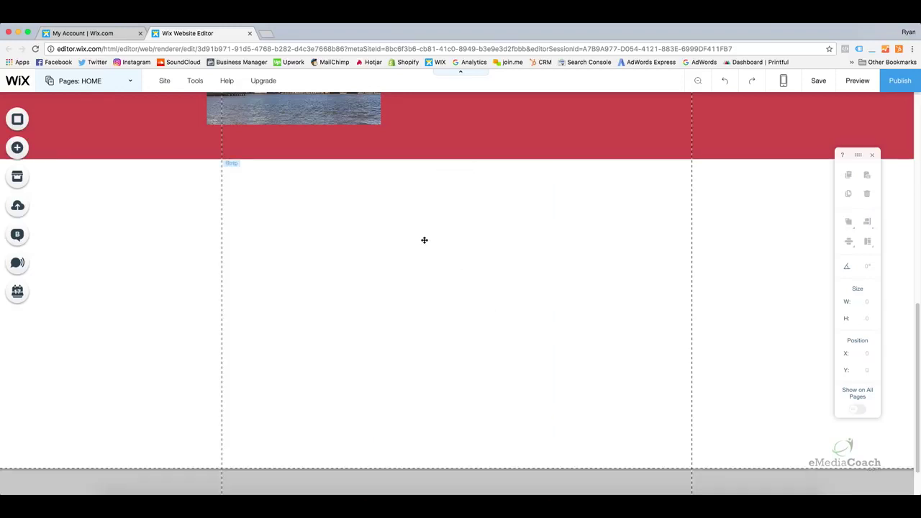
click(423, 240)
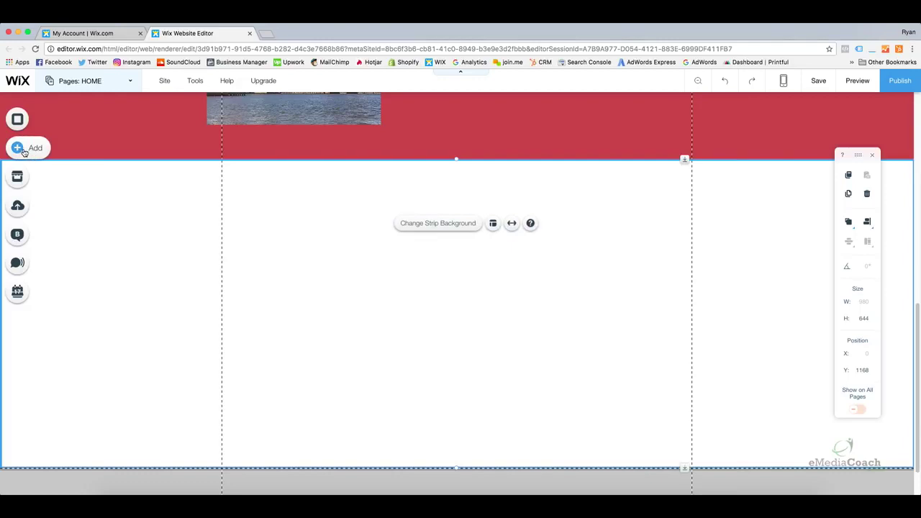
click(18, 149)
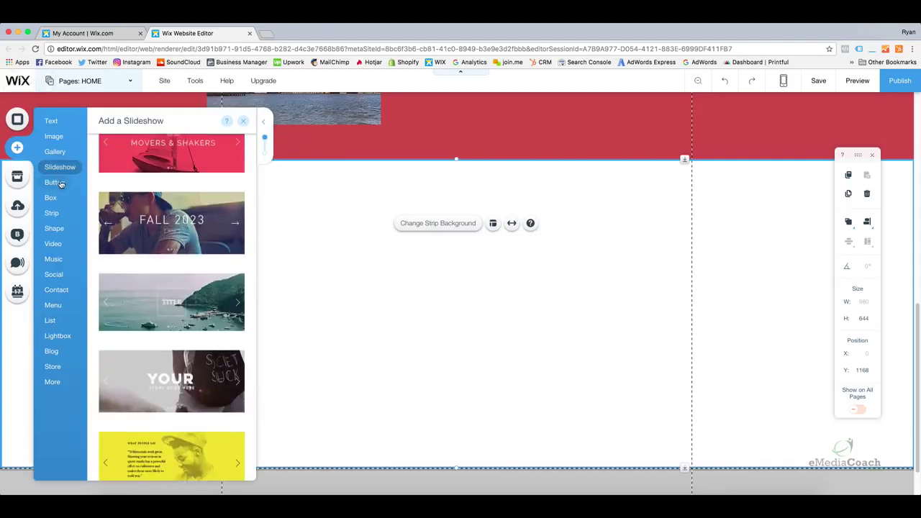
mouse_move(60, 232)
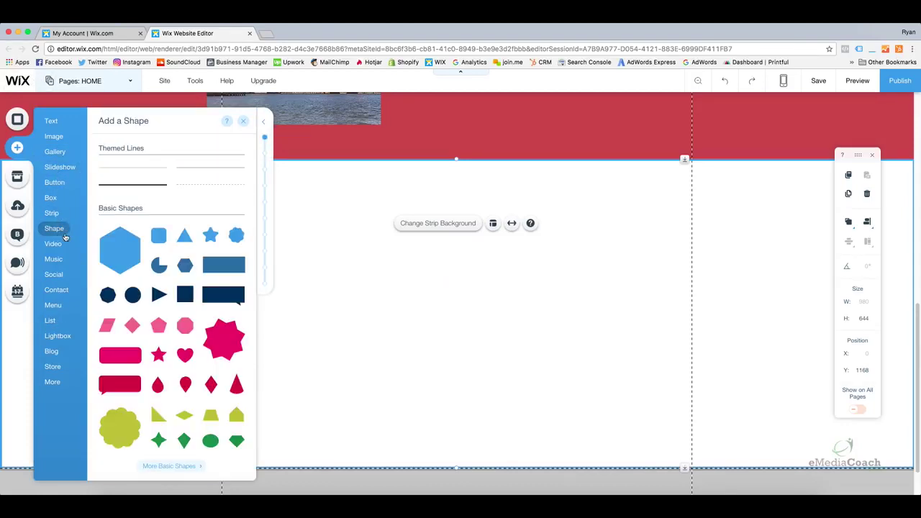
scroll(163, 255, down, 2)
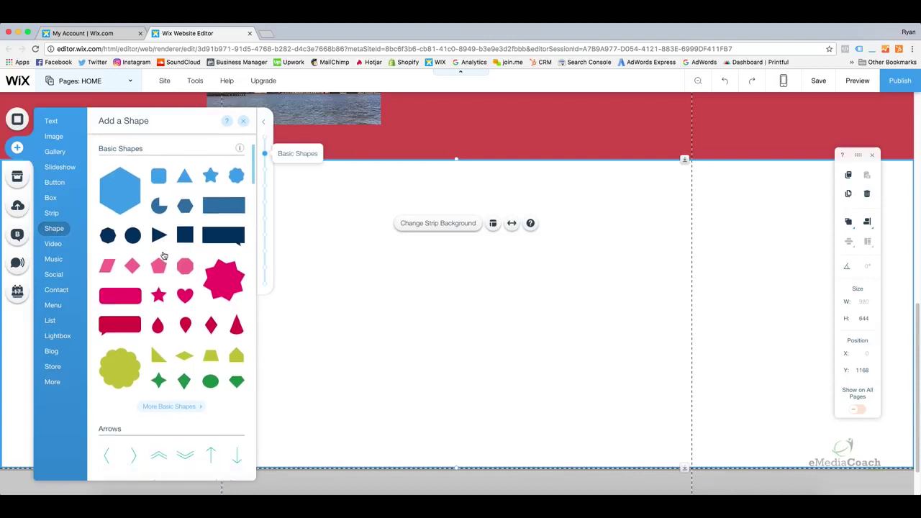
scroll(163, 255, up, 1)
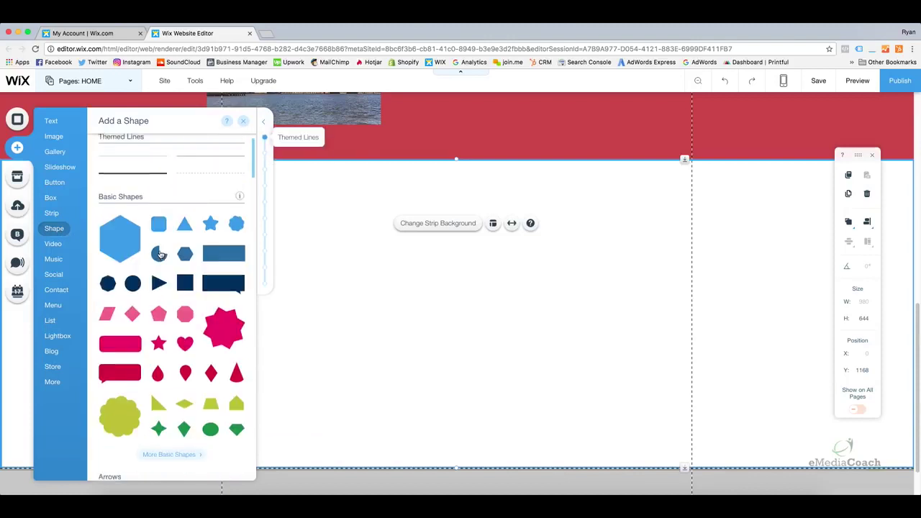
scroll(161, 254, up, 1)
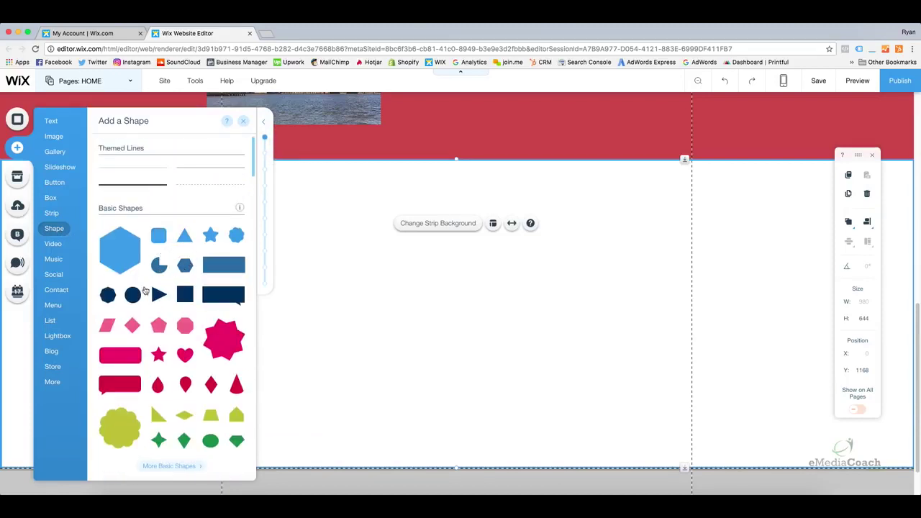
Drop a navy circle onto the white strip and move it to the left edge
drag(132, 294, 431, 316)
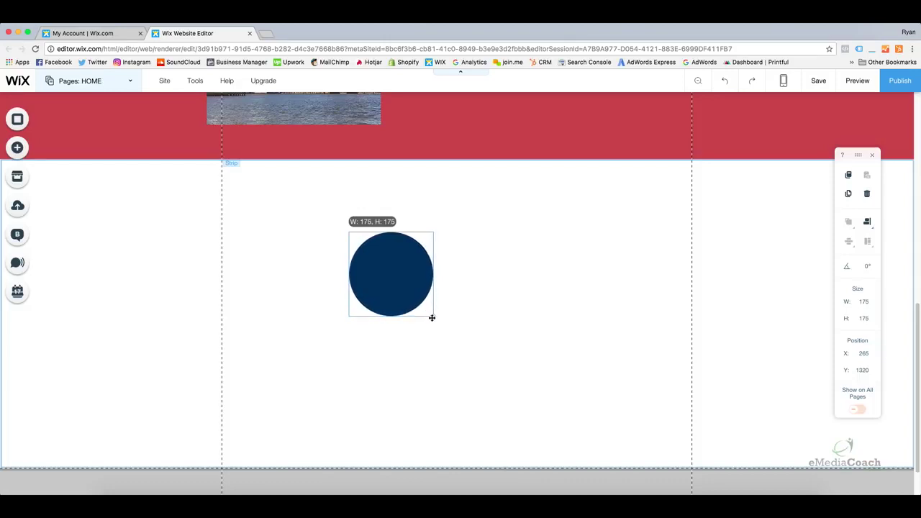
drag(394, 266, 269, 260)
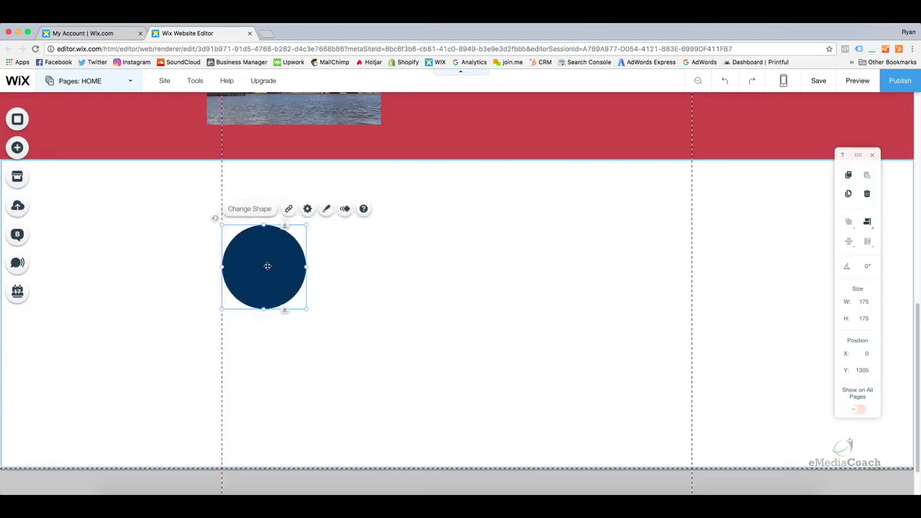
click(320, 260)
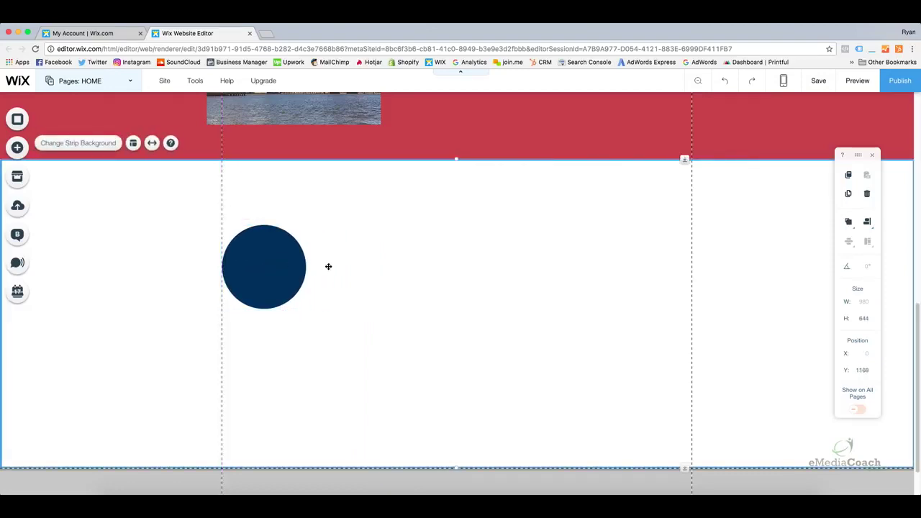
click(270, 251)
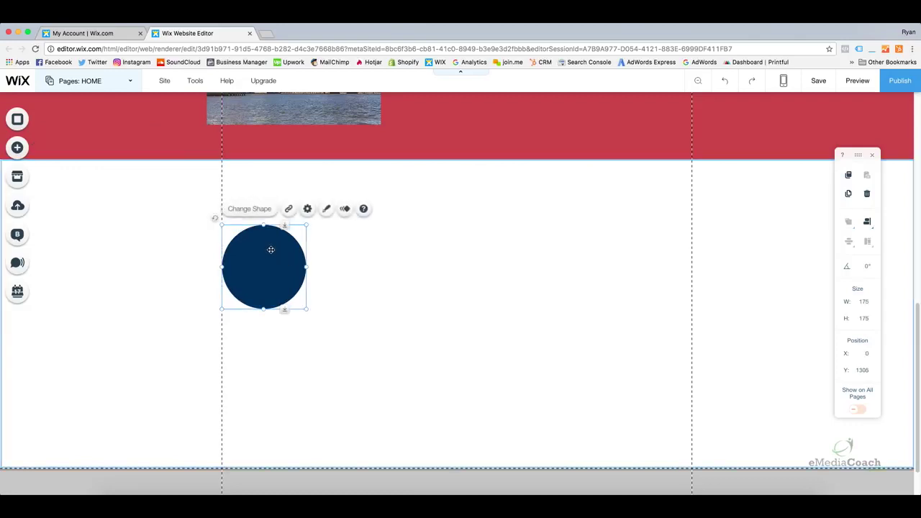
Copy the circle and paste two copies, placing one in the centre and one at the right
right_click(272, 250)
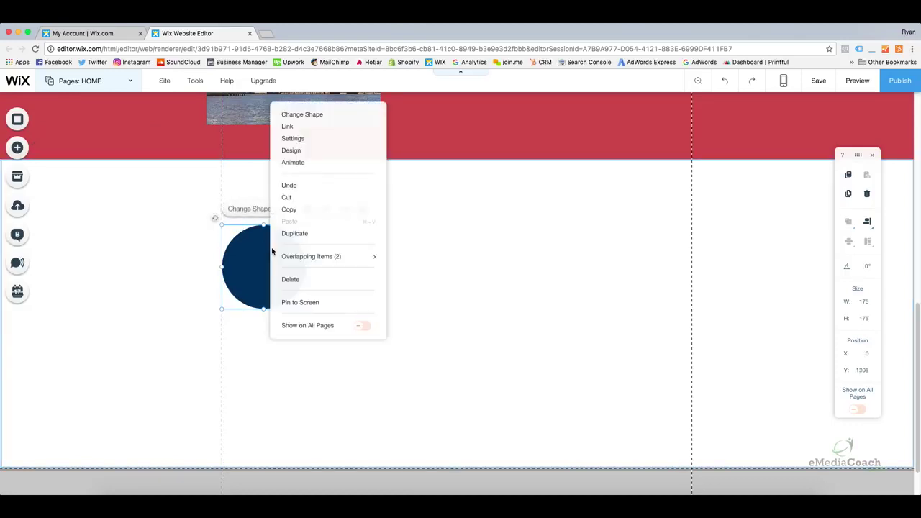
click(286, 208)
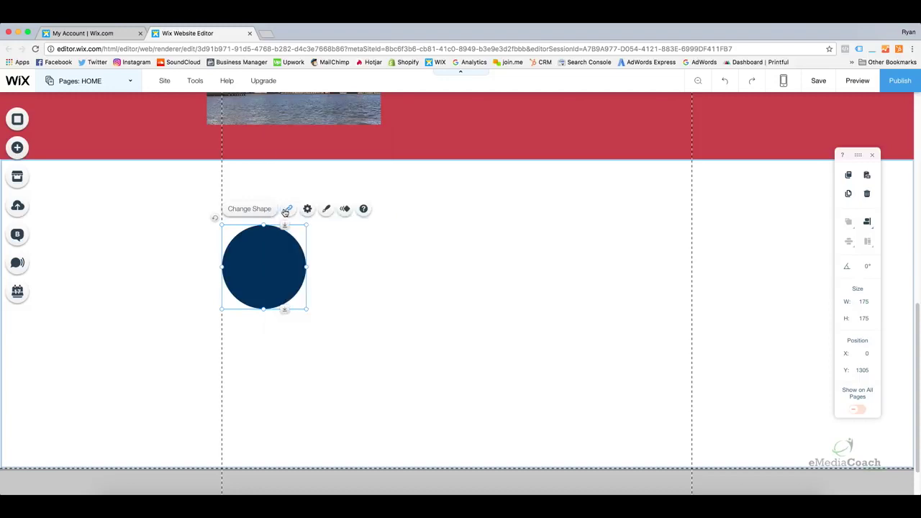
click(355, 248)
right_click(355, 248)
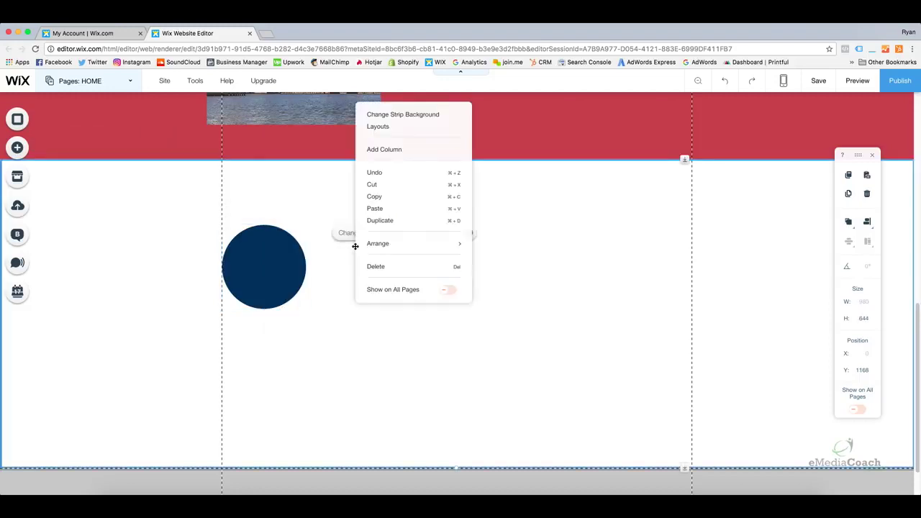
click(373, 208)
drag(366, 259, 458, 266)
right_click(551, 266)
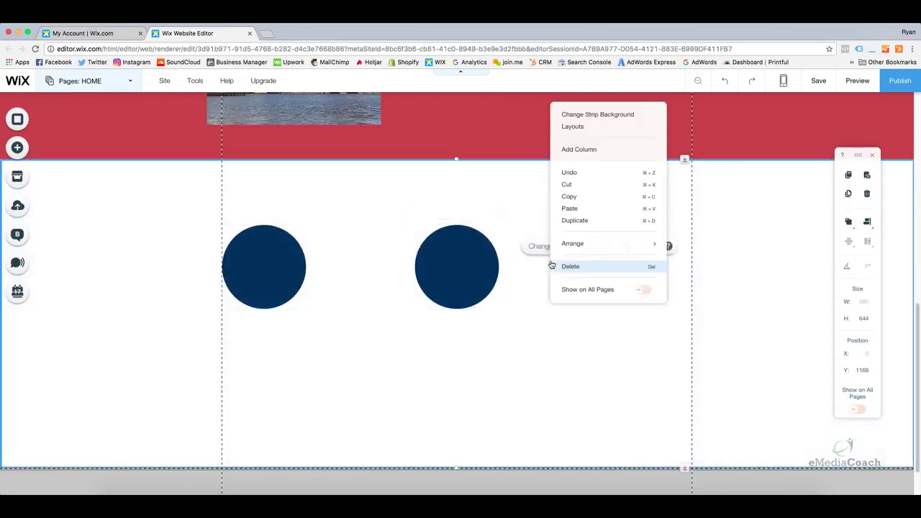
click(570, 208)
drag(546, 291, 646, 271)
Compare the left, middle and right circles' X positions to confirm even spacing
click(549, 324)
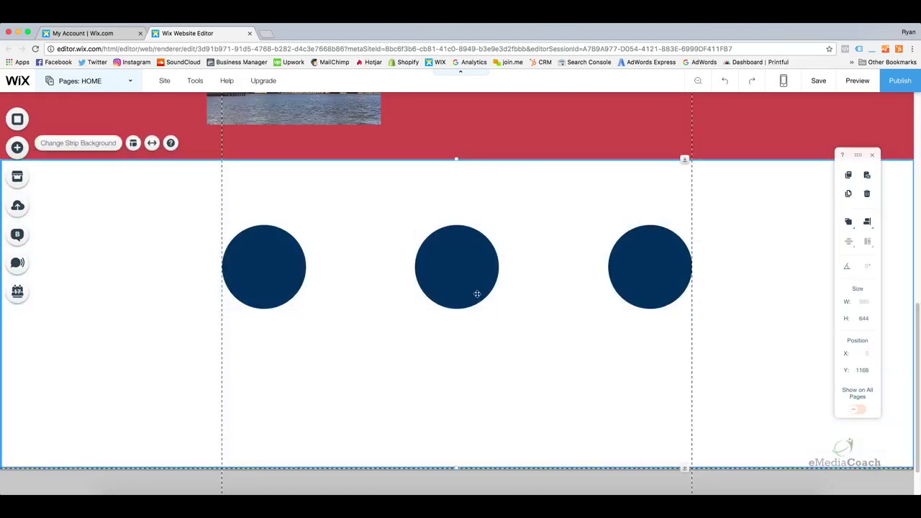
click(251, 264)
click(487, 266)
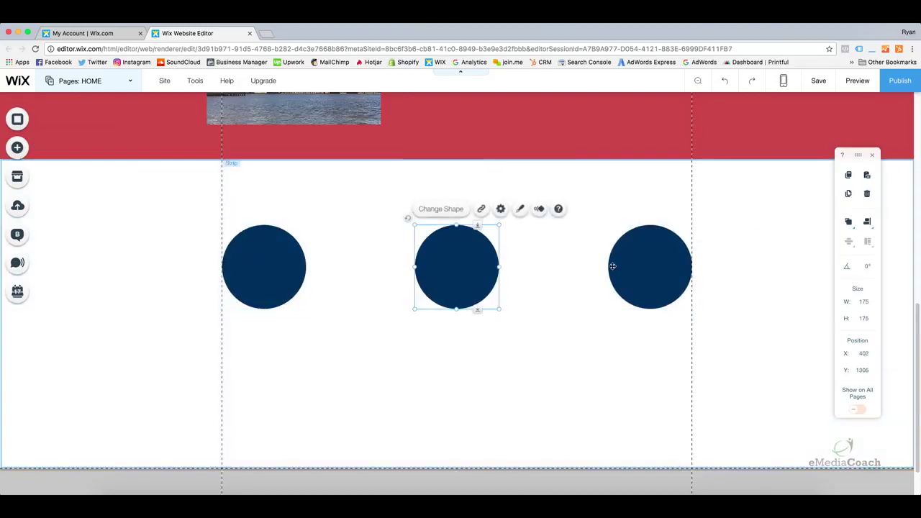
click(654, 263)
click(425, 328)
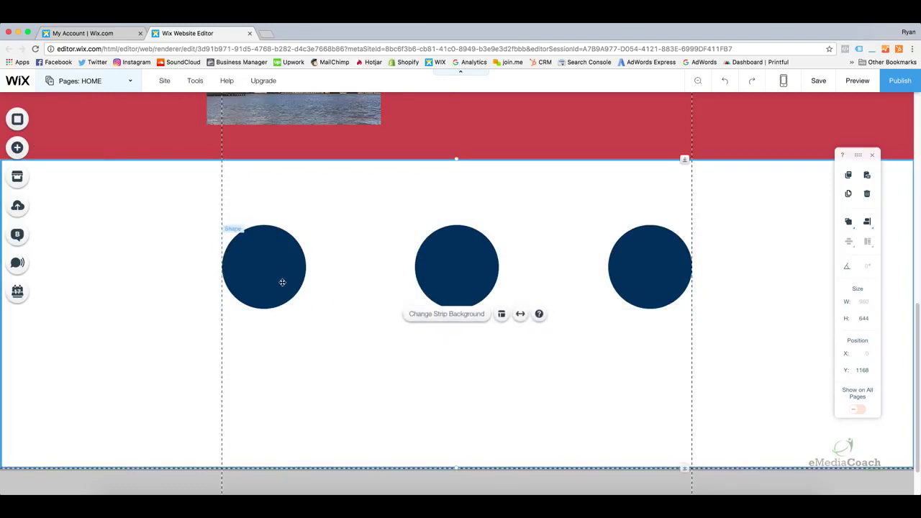
click(279, 273)
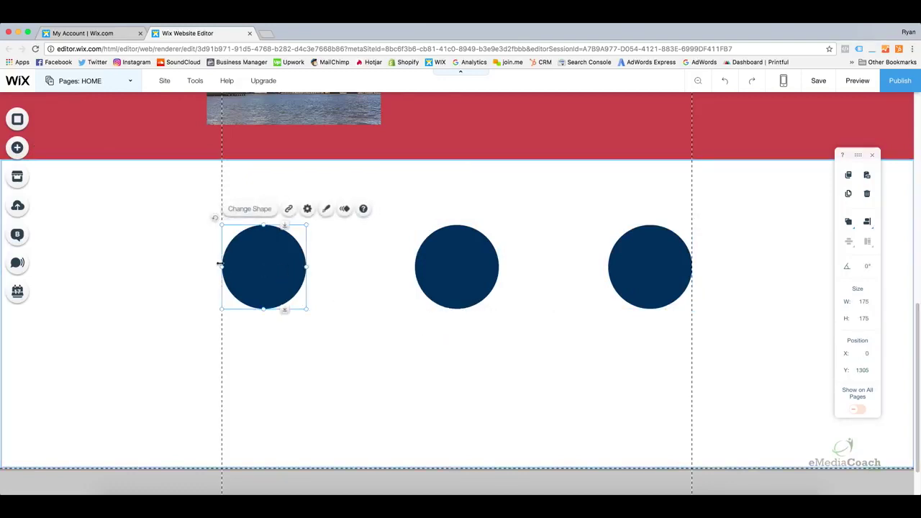
click(455, 262)
click(640, 260)
click(285, 267)
Drag a piano icon from the shape icons onto the middle navy circle
click(16, 148)
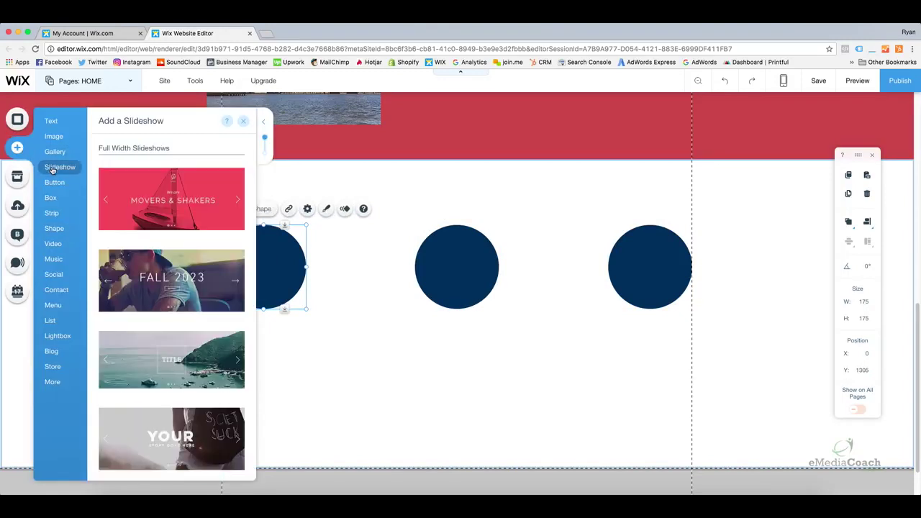
mouse_move(49, 230)
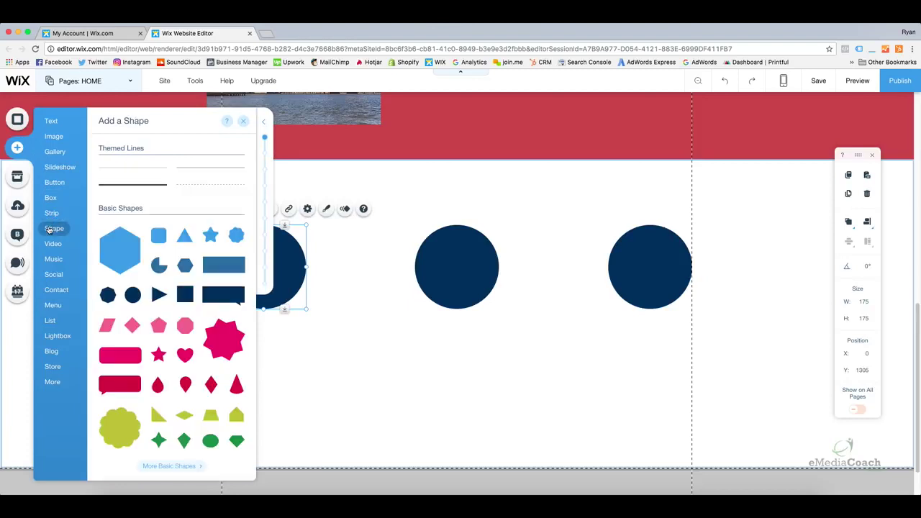
scroll(141, 241, down, 10)
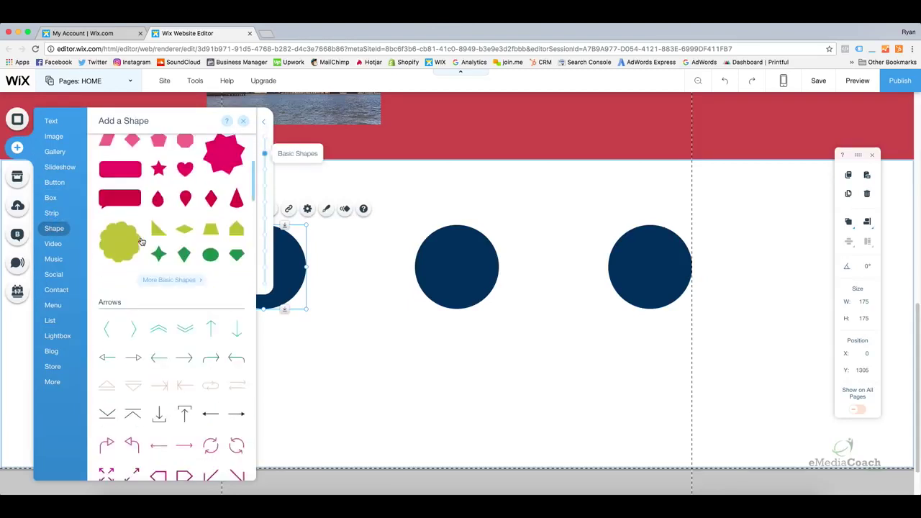
scroll(142, 240, down, 6)
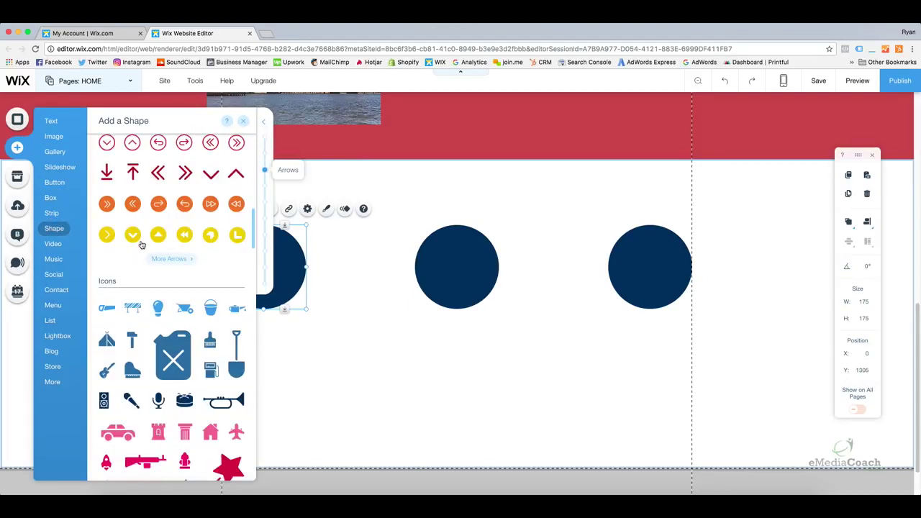
scroll(133, 270, down, 2)
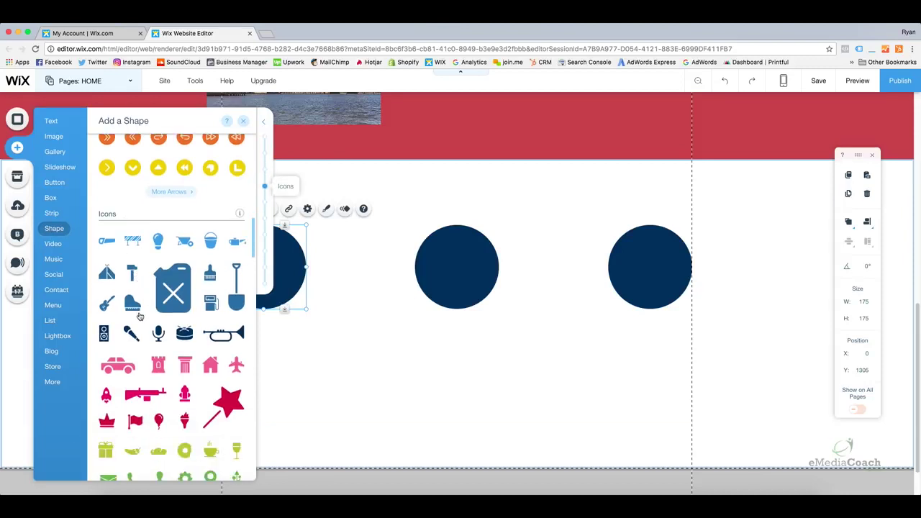
scroll(140, 334, down, 1)
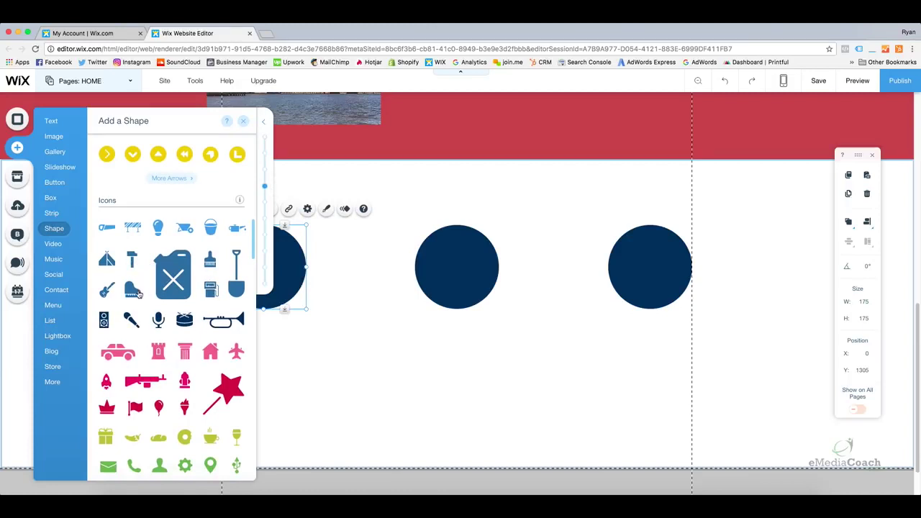
drag(138, 293, 465, 268)
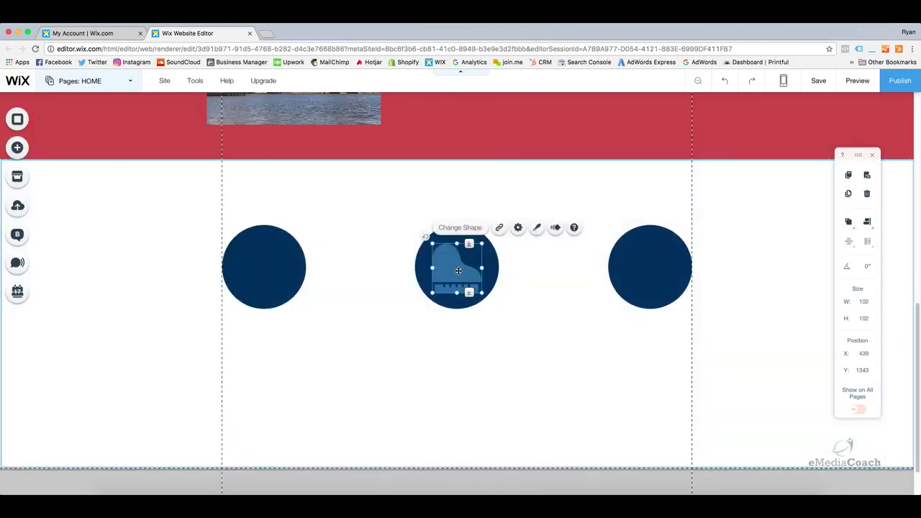
Change the piano icon's fill colour to white
click(538, 228)
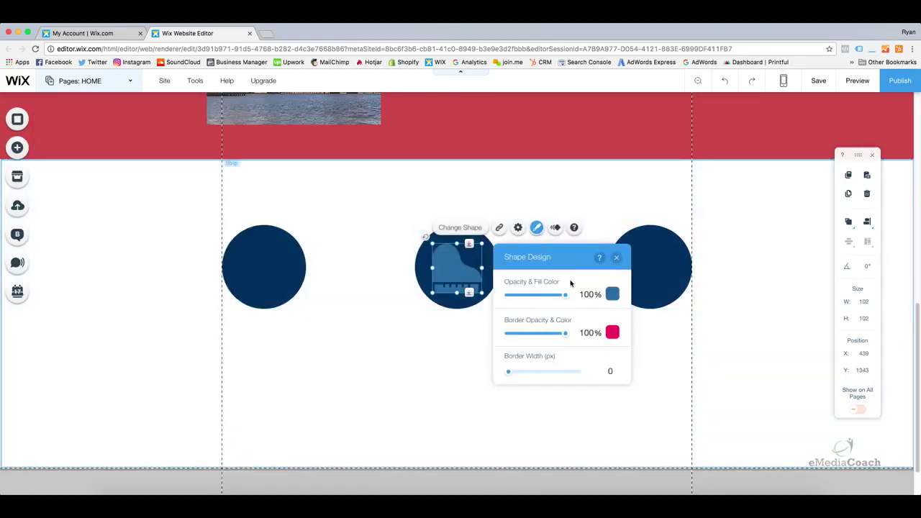
click(612, 294)
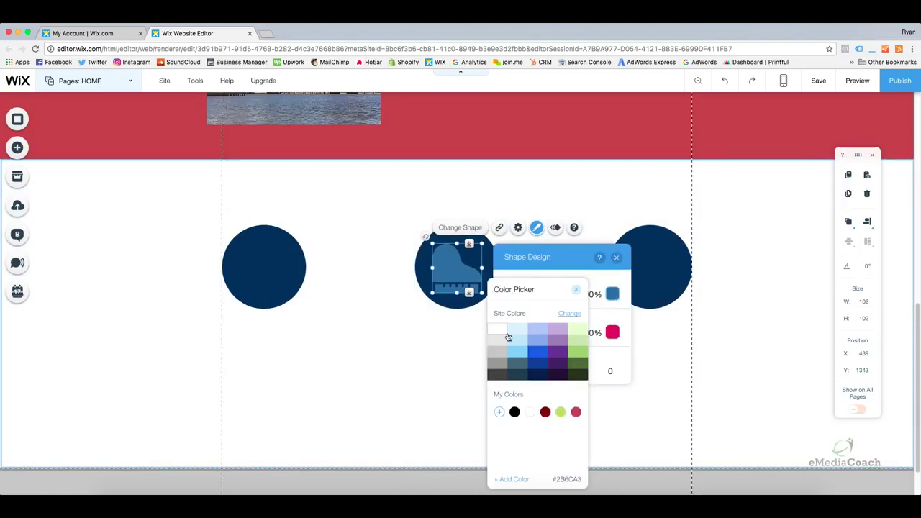
click(500, 332)
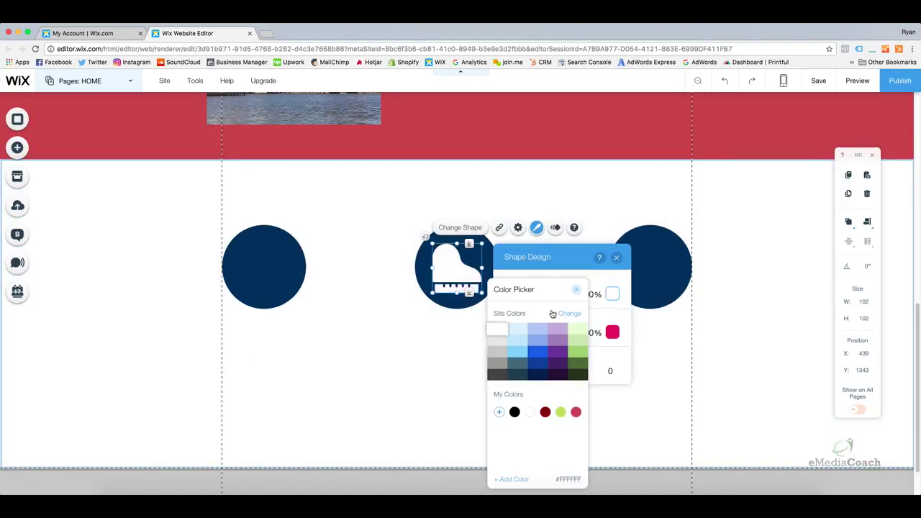
click(577, 290)
Copy the white piano icon and paste a copy onto the right circle
click(616, 257)
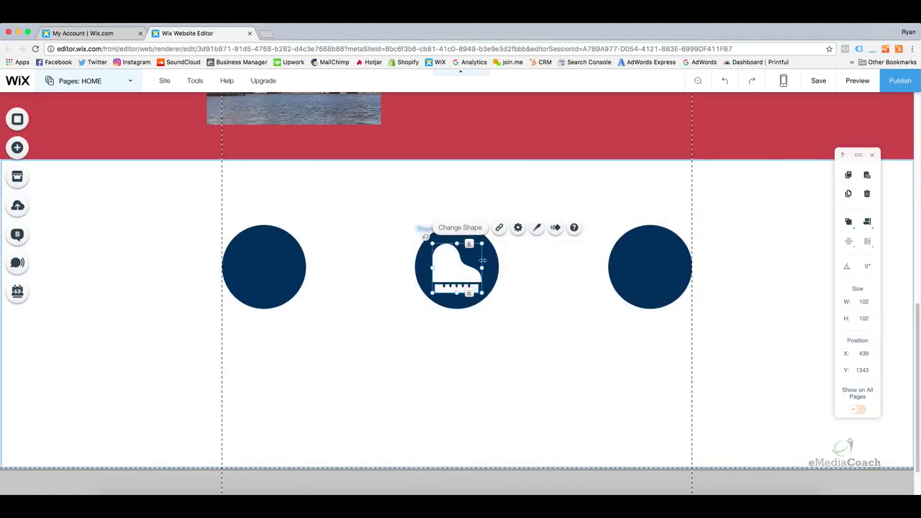
right_click(448, 268)
mouse_move(448, 269)
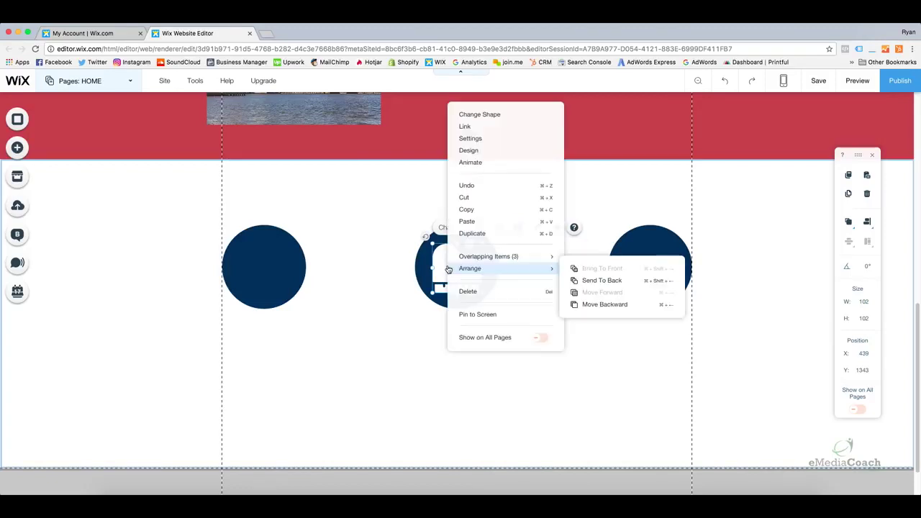
click(474, 210)
click(523, 271)
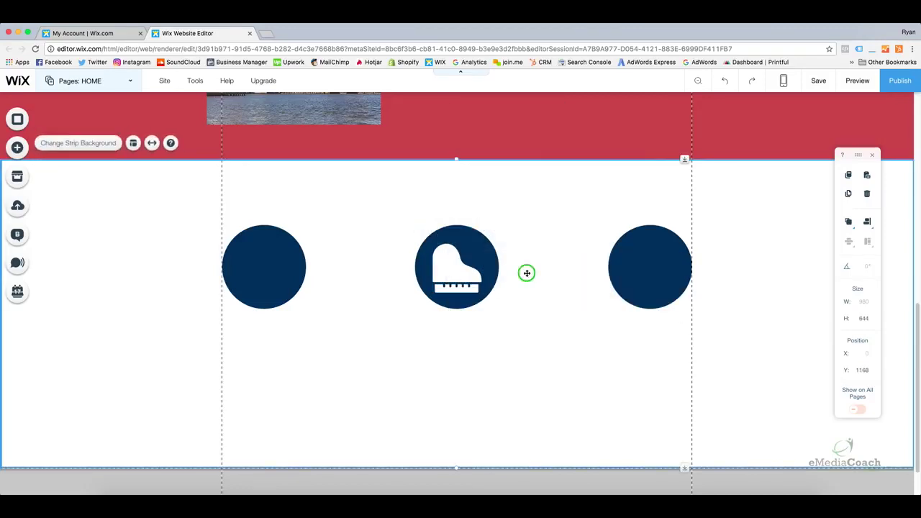
right_click(525, 271)
click(549, 209)
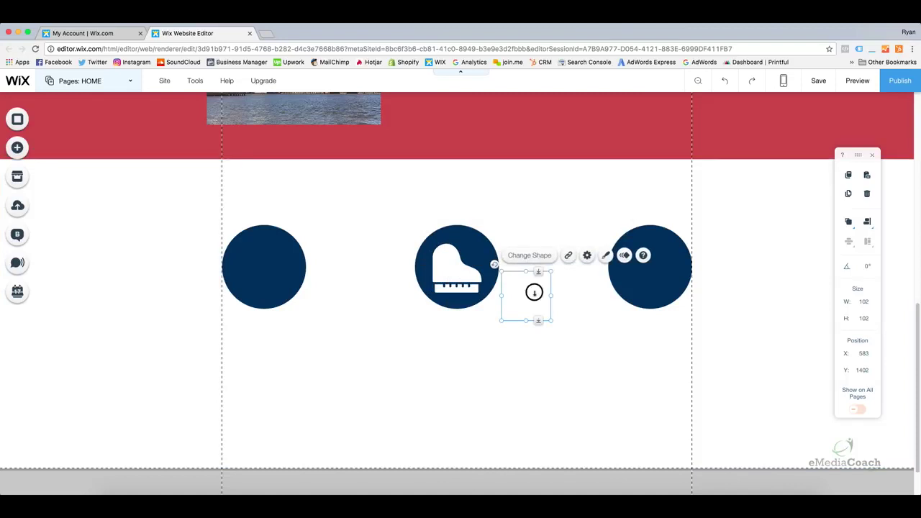
drag(531, 292, 657, 262)
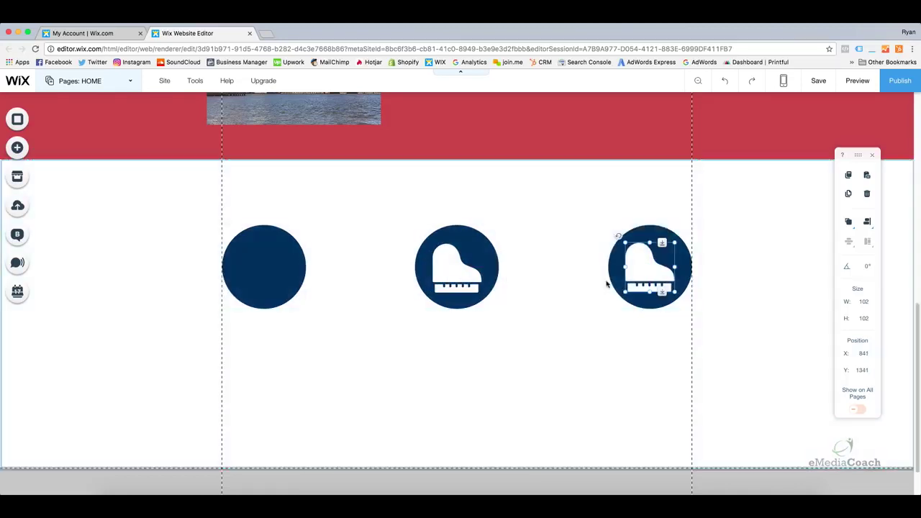
Paste another piano icon copy onto the left circle
click(529, 309)
right_click(327, 322)
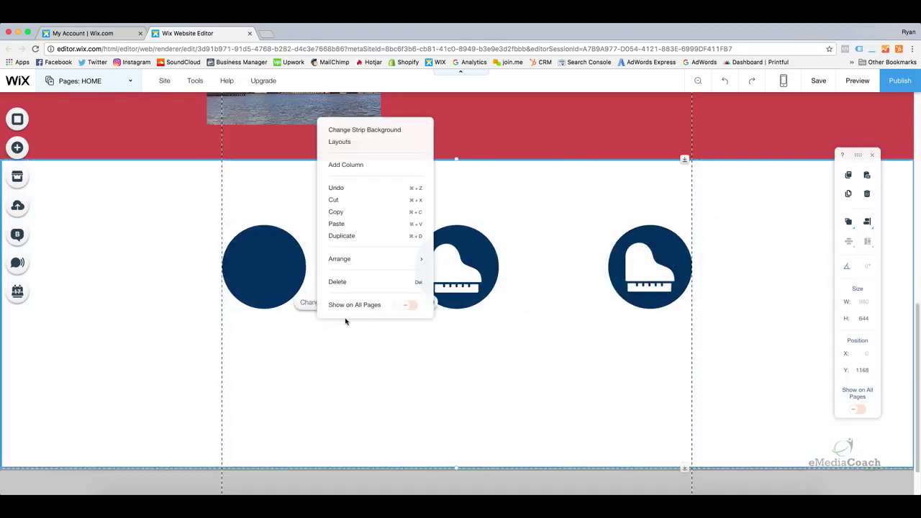
click(360, 224)
drag(323, 329, 272, 266)
click(482, 368)
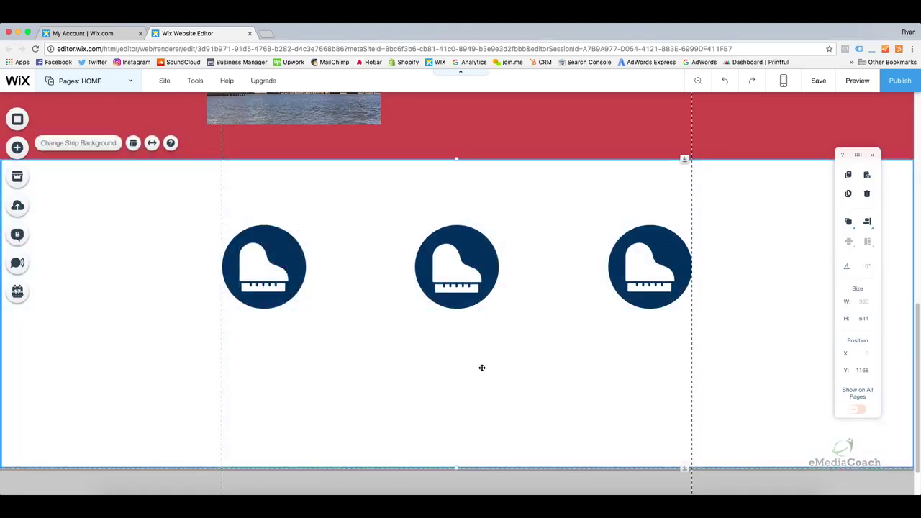
scroll(475, 366, up, 3)
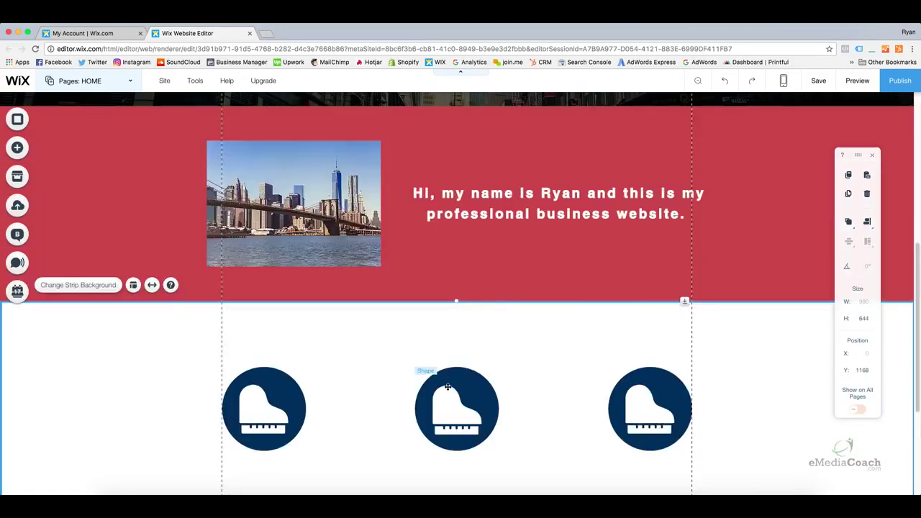
scroll(425, 395, down, 1)
scroll(424, 395, down, 2)
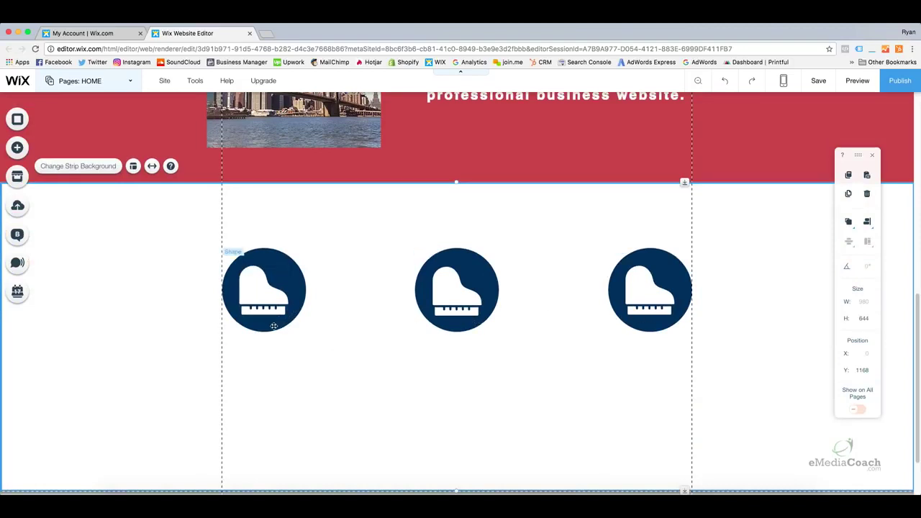
click(16, 150)
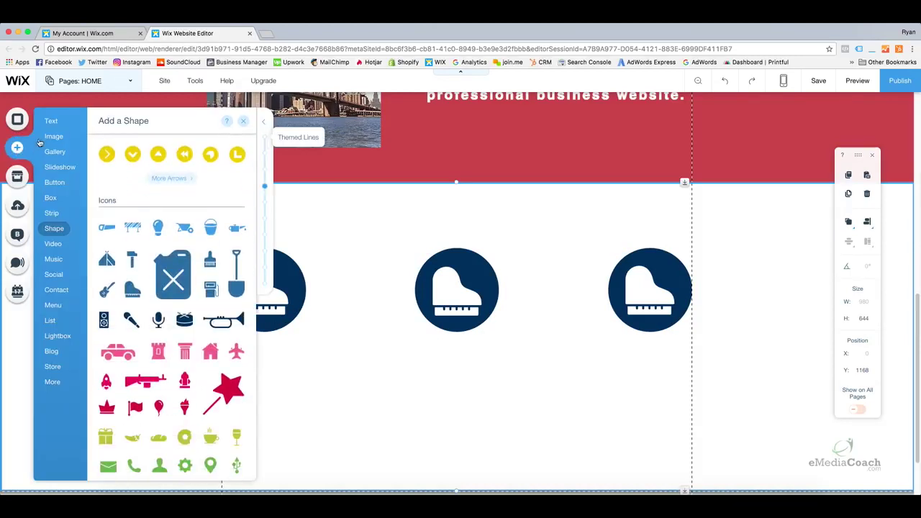
Add a Small Heading text under the left circle, narrowed to 192 px wide
mouse_move(55, 123)
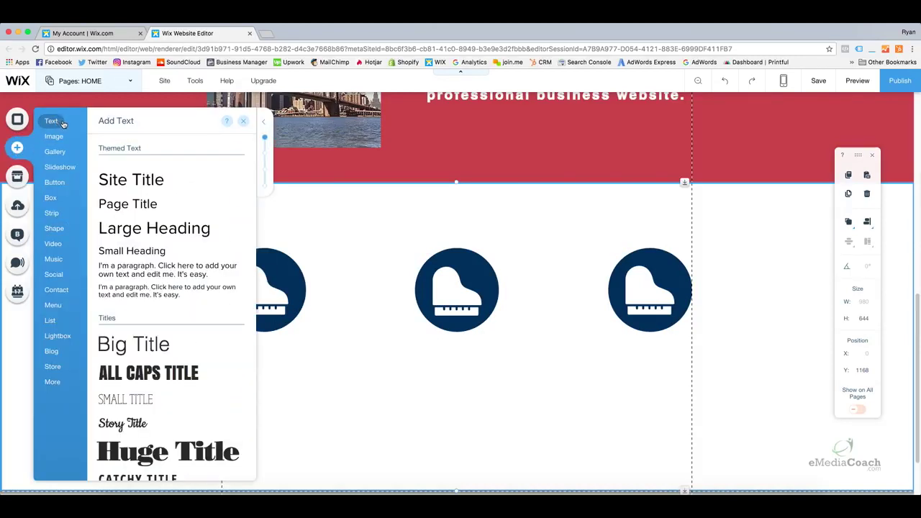
click(126, 254)
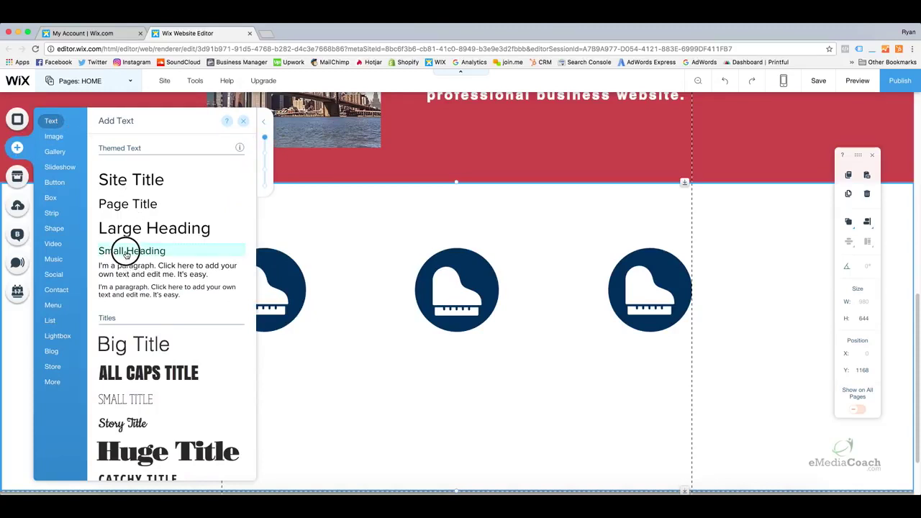
drag(126, 254, 287, 361)
drag(406, 359, 352, 359)
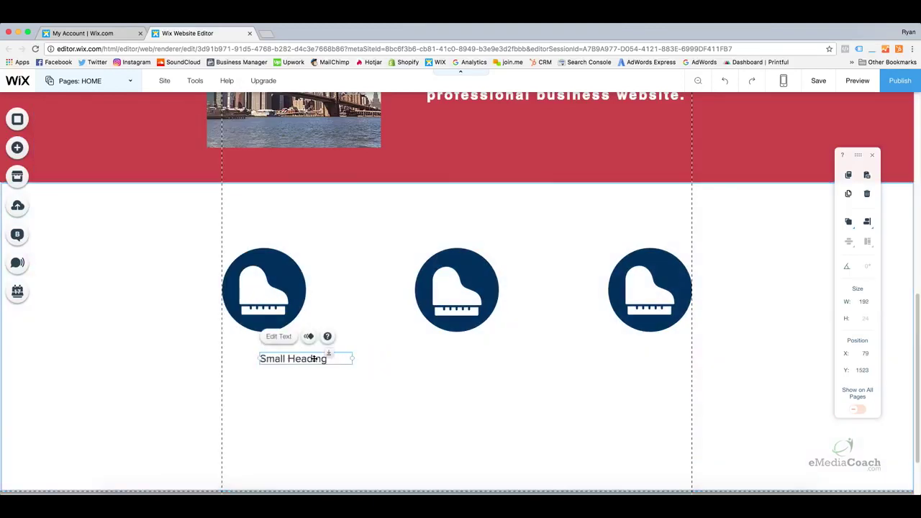
Centre-align the heading, change its text to 'Service 1', and position it beneath the left circle
double_click(313, 358)
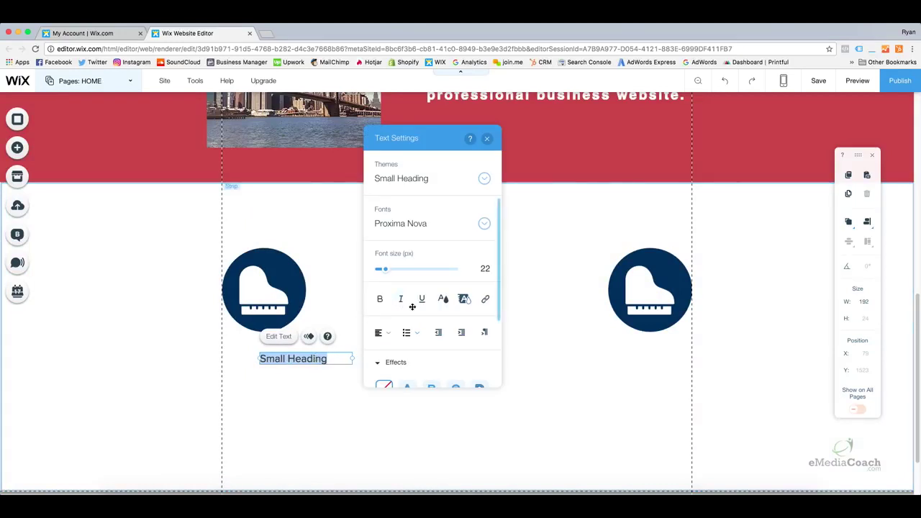
click(385, 333)
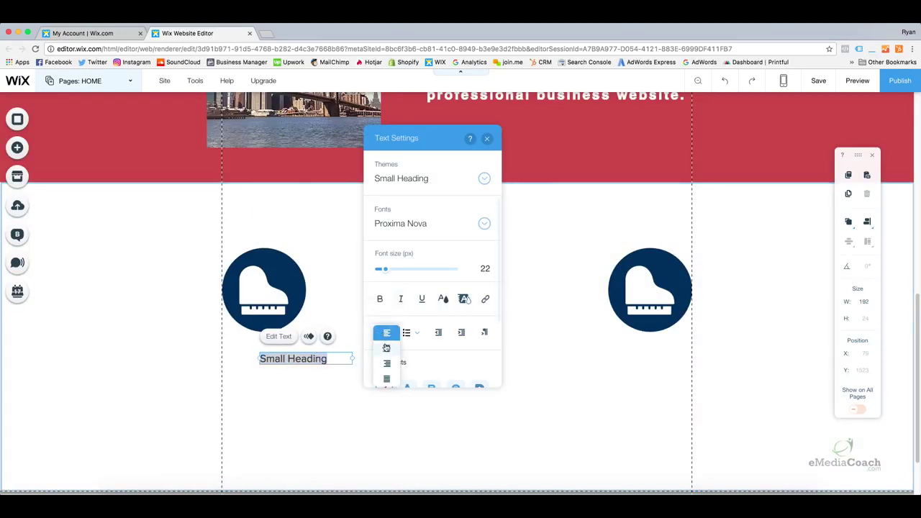
click(386, 350)
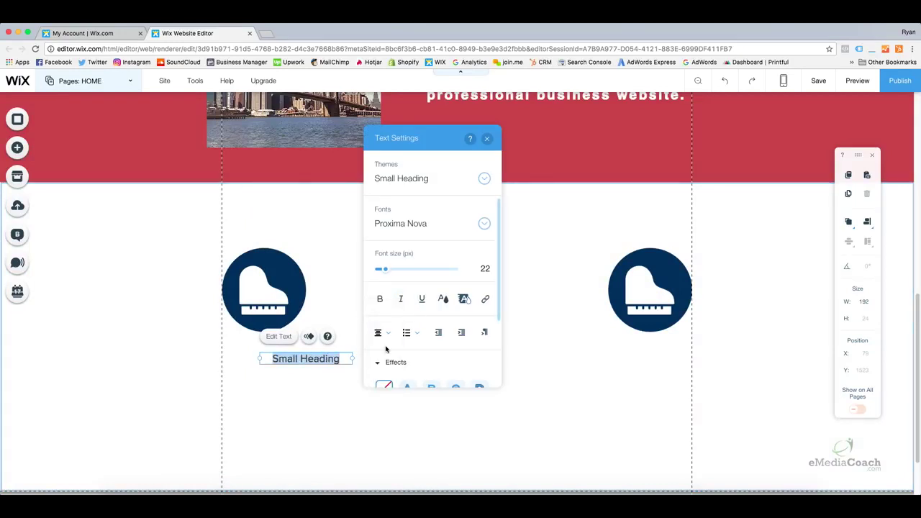
click(339, 358)
triple_click(327, 358)
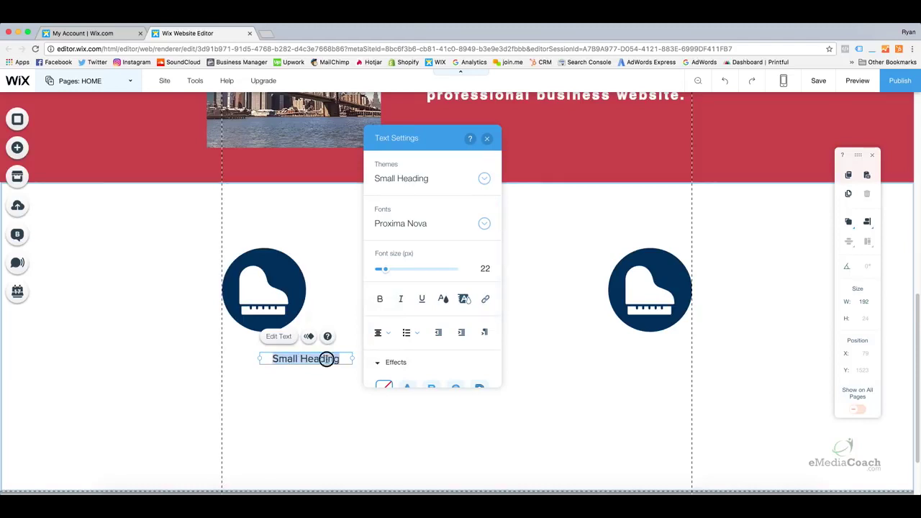
text(S)
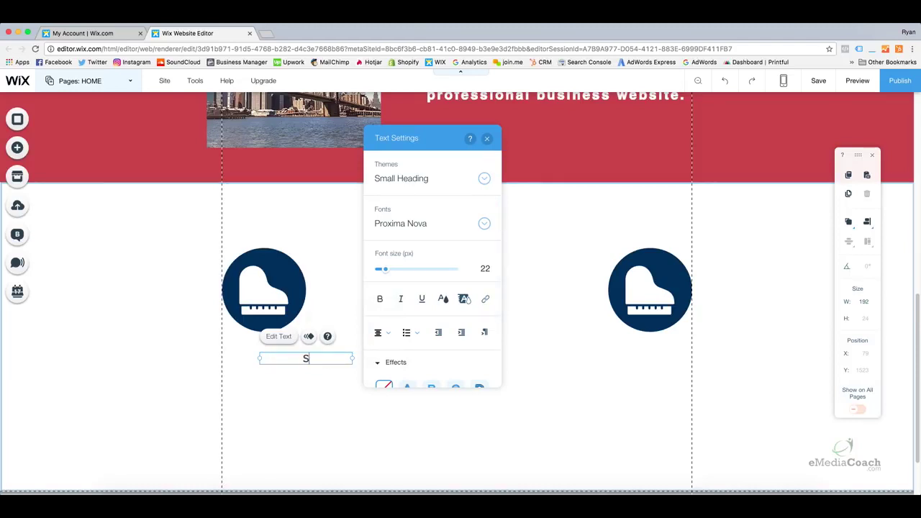
text(ervice 1)
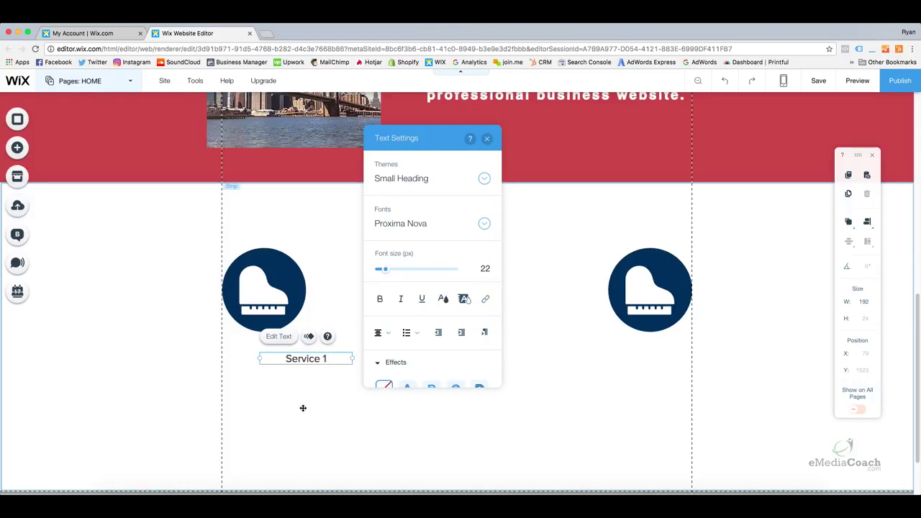
click(306, 403)
drag(315, 365, 273, 348)
Copy the Service 1 label and paste two copies beneath the middle and right piano circles
click(273, 352)
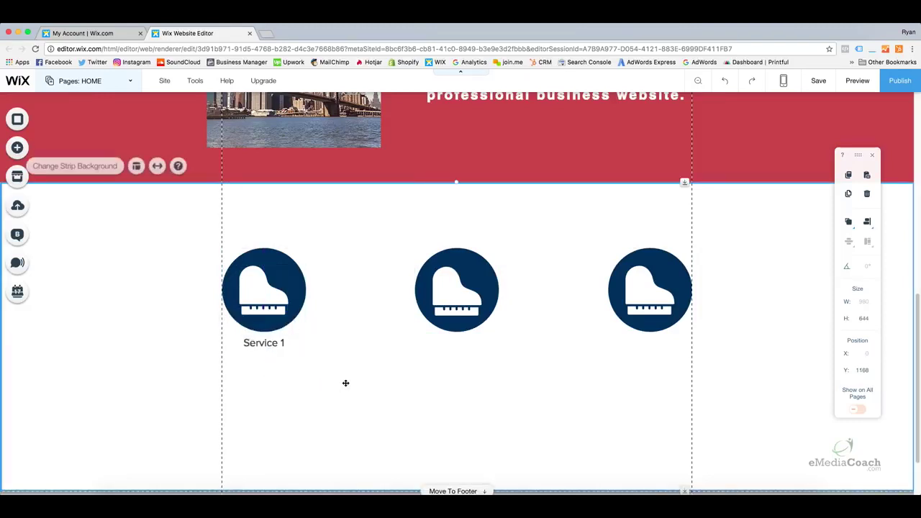
click(264, 344)
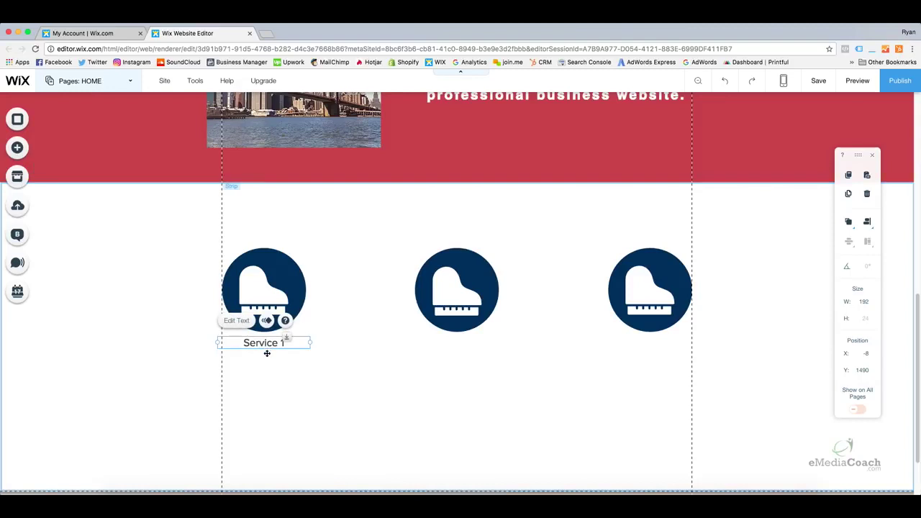
right_click(264, 345)
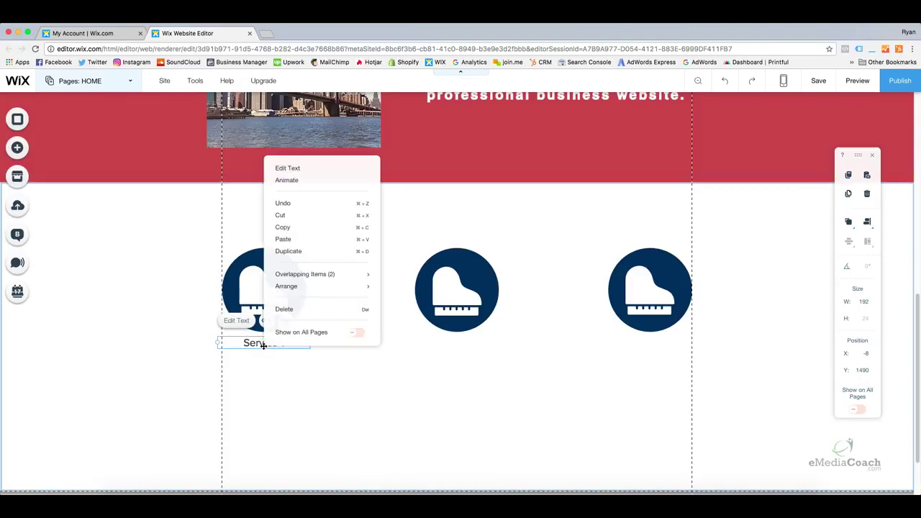
click(287, 228)
right_click(348, 332)
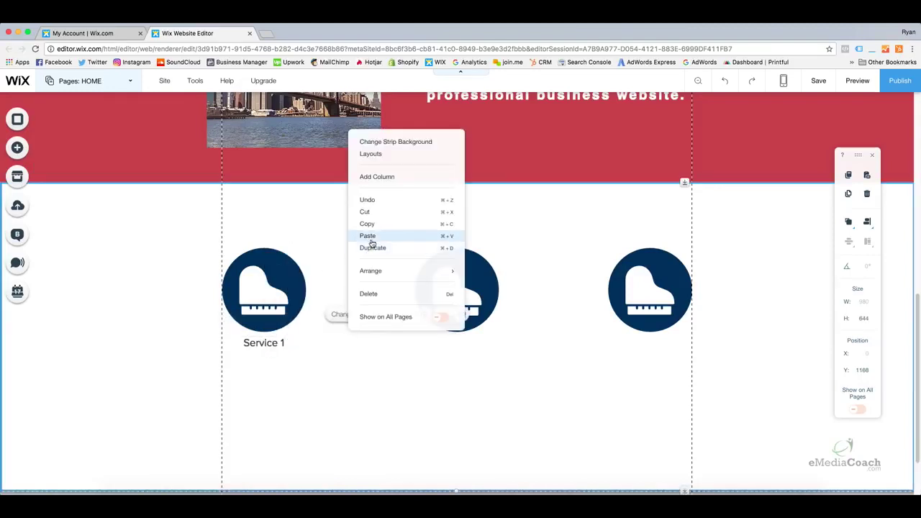
click(367, 236)
drag(356, 349, 458, 341)
right_click(556, 369)
click(590, 267)
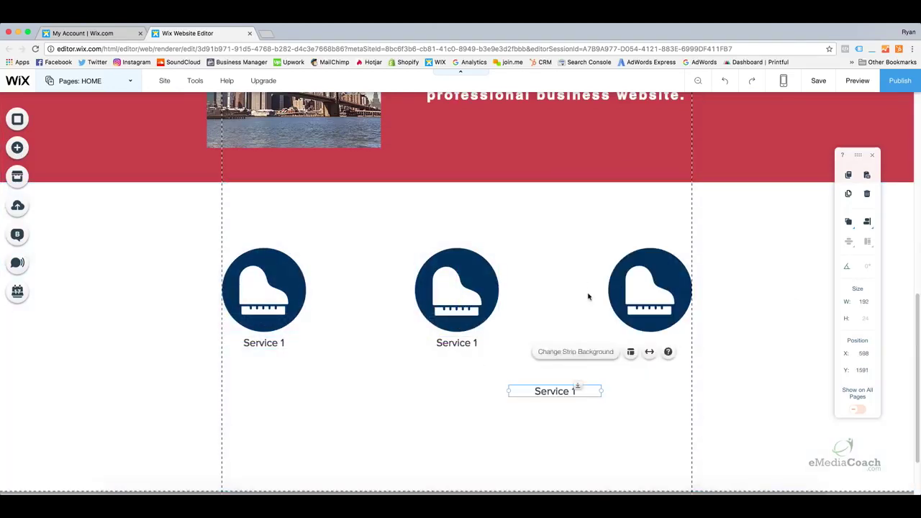
drag(557, 388, 652, 339)
click(600, 362)
click(516, 392)
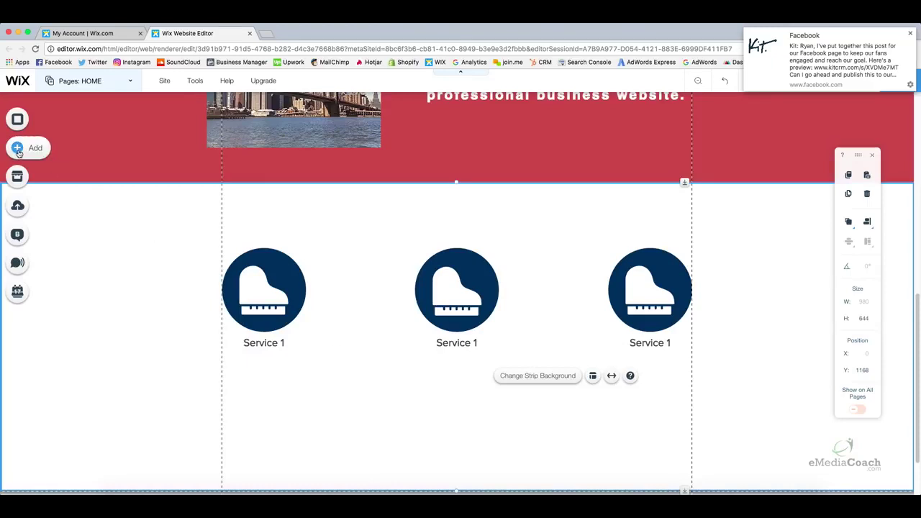
Add a paragraph text element under the left Service 1 label and centre-align it
click(18, 150)
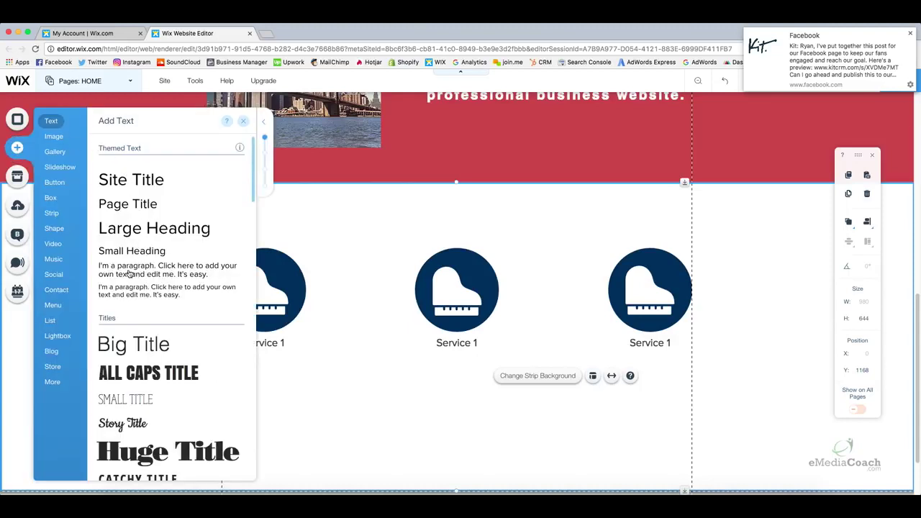
drag(126, 266, 254, 364)
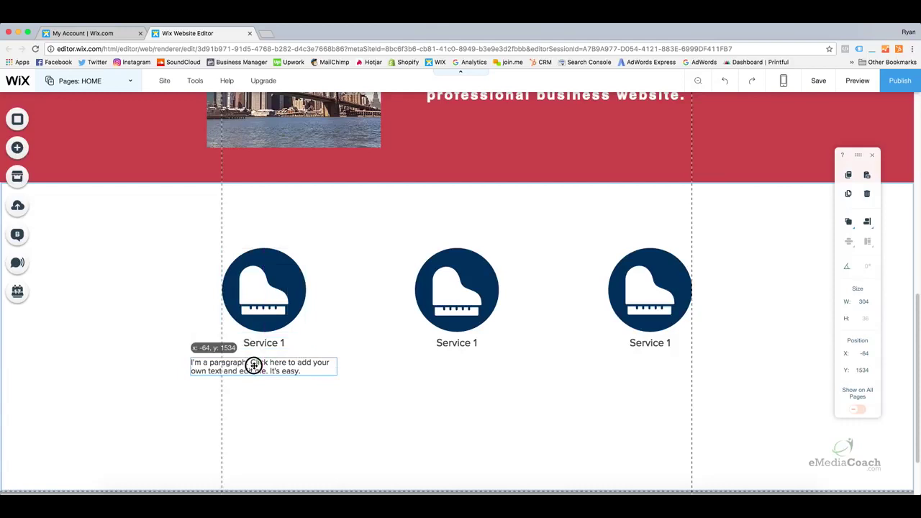
drag(254, 365, 255, 366)
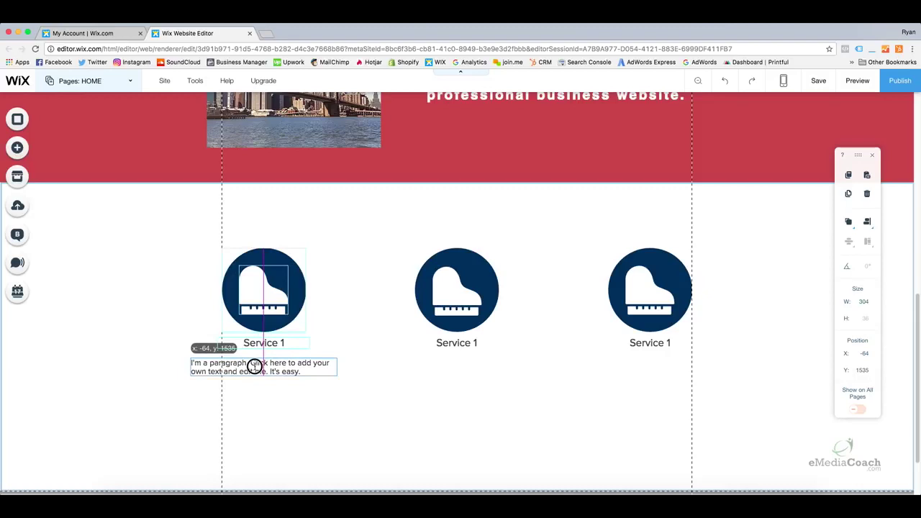
drag(255, 366, 255, 364)
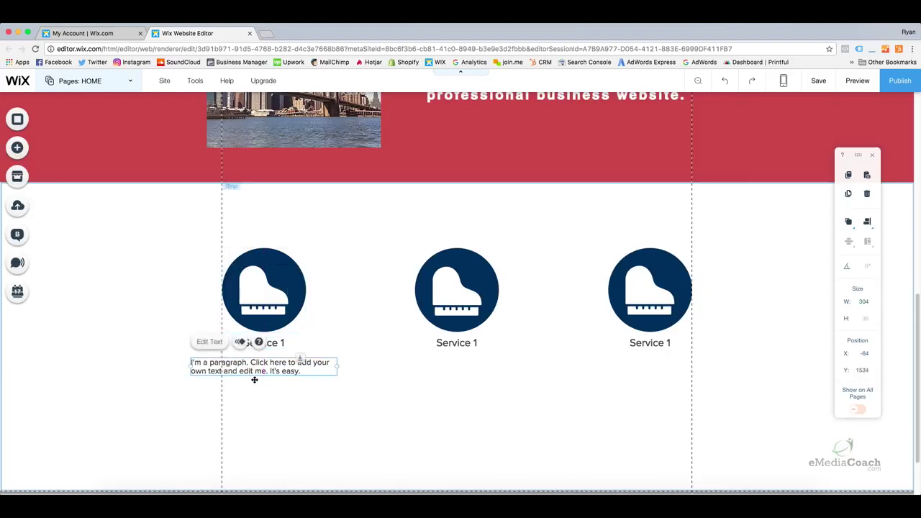
click(252, 376)
click(217, 367)
click(217, 368)
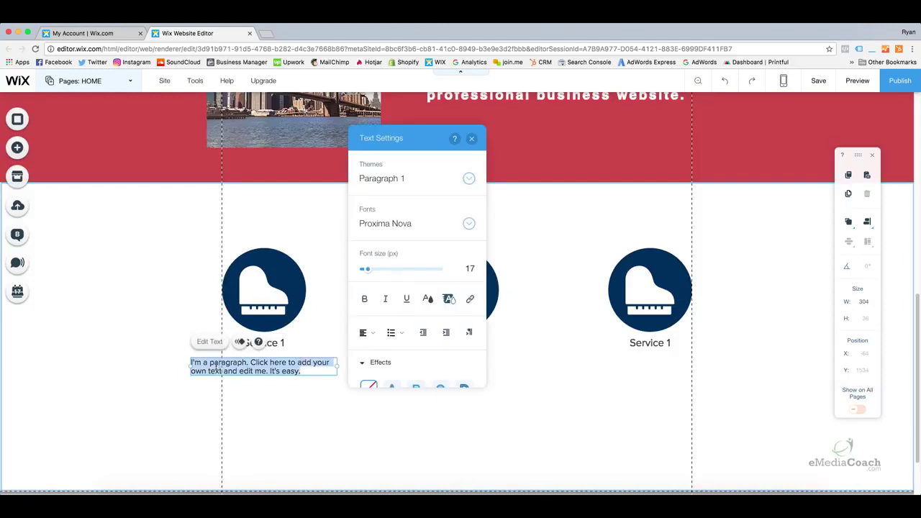
click(362, 341)
click(367, 351)
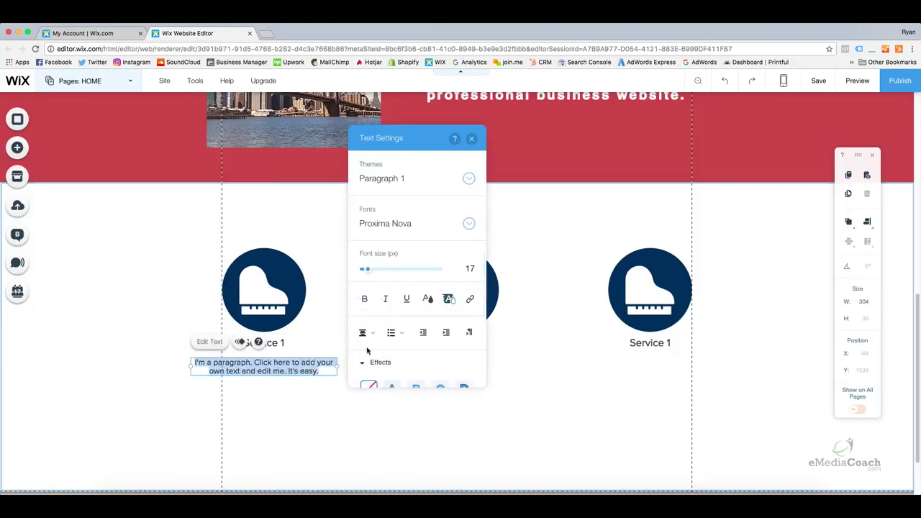
click(284, 387)
Copy the centred paragraph and paste copies beneath the middle and right Service 1 labels
click(267, 367)
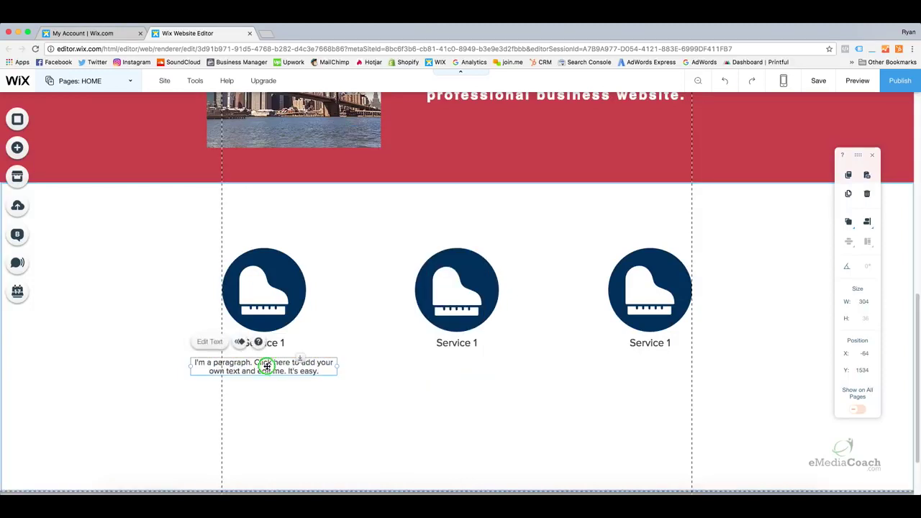
right_click(267, 369)
click(290, 246)
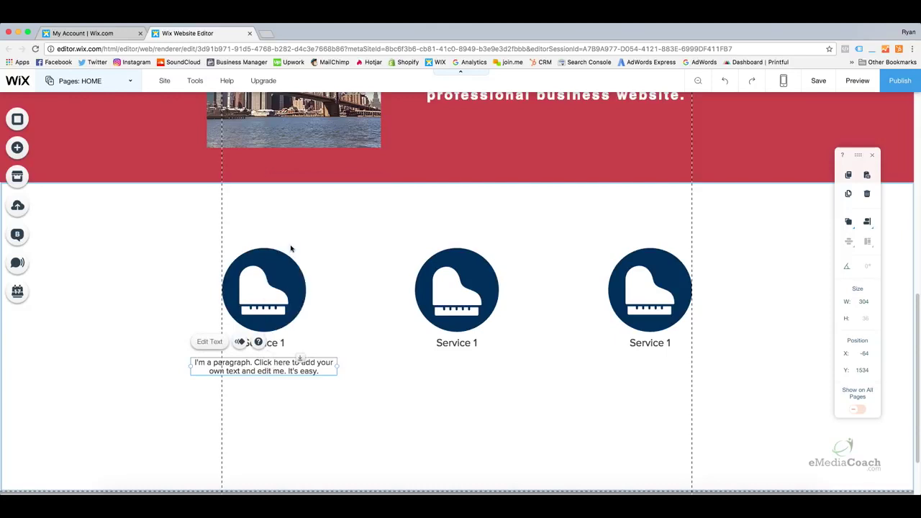
right_click(321, 413)
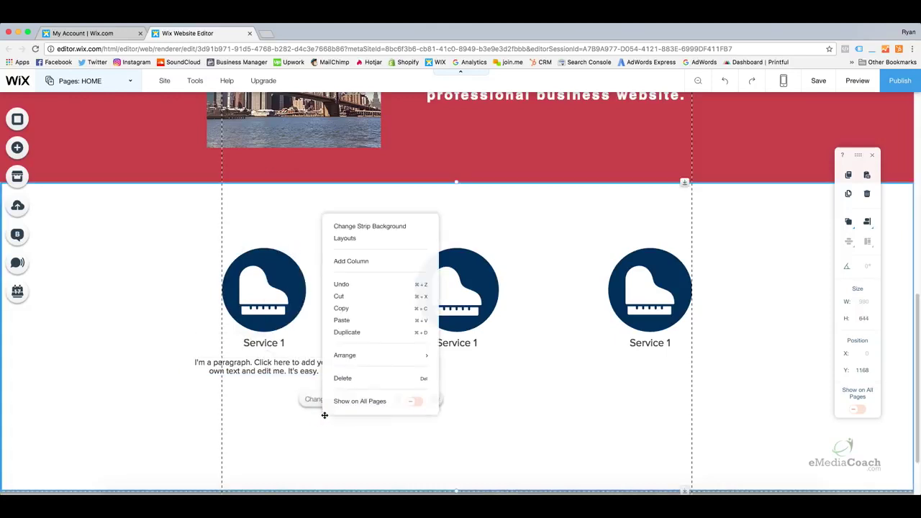
click(351, 320)
drag(353, 433, 455, 367)
right_click(557, 381)
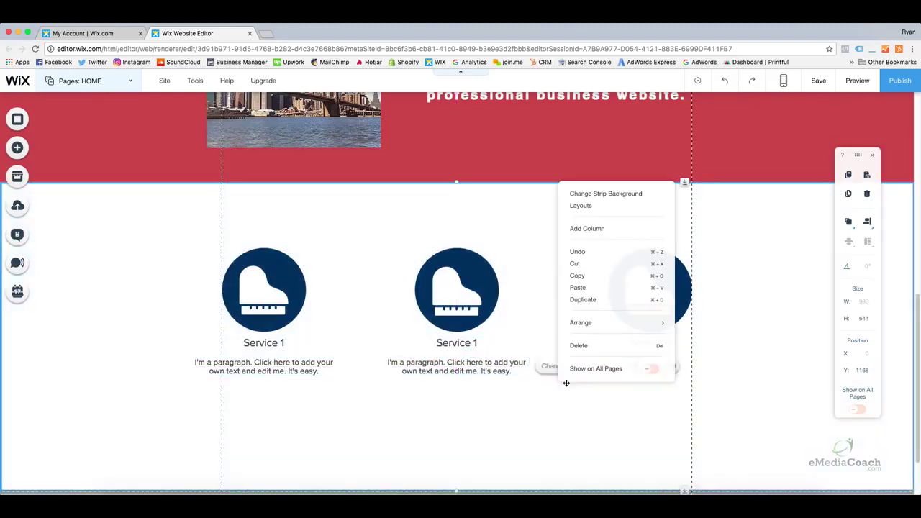
click(588, 297)
drag(564, 402, 647, 369)
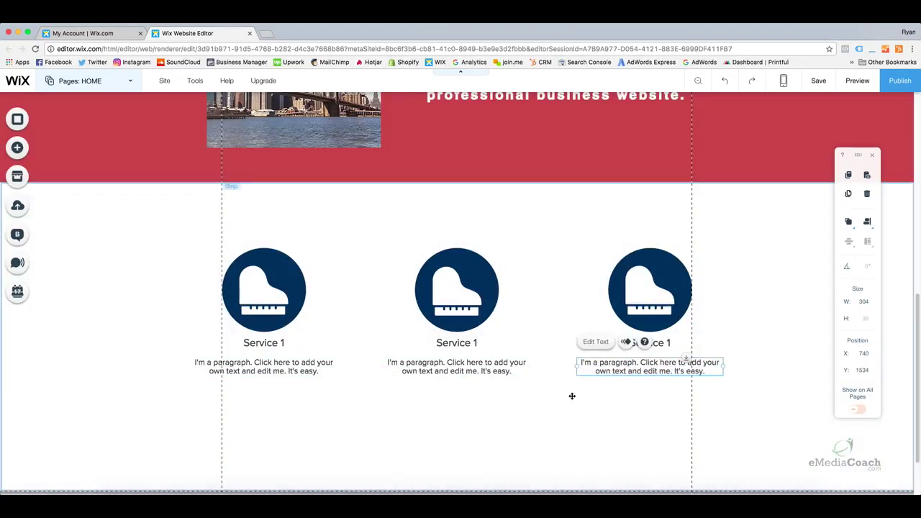
Change the middle and right headings from Service 1 to Service 2 and Service 3
click(562, 397)
click(466, 343)
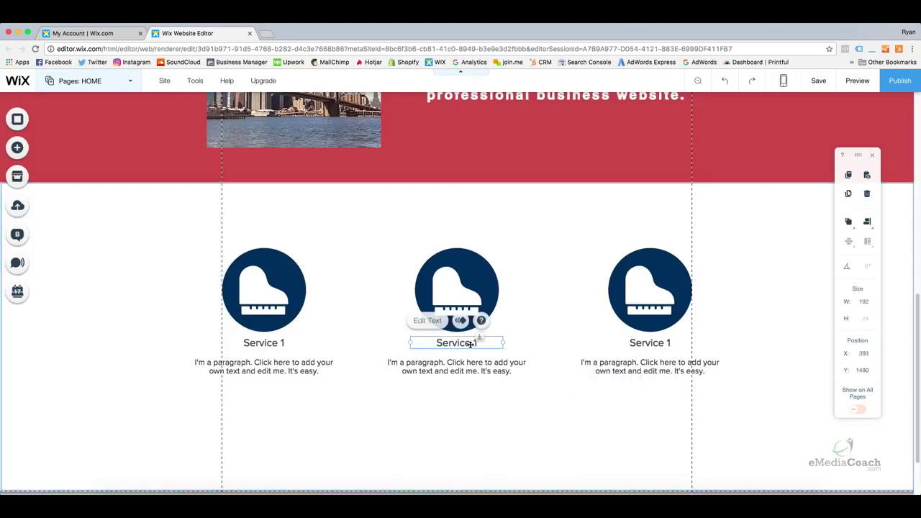
click(476, 343)
key(BackSpace)
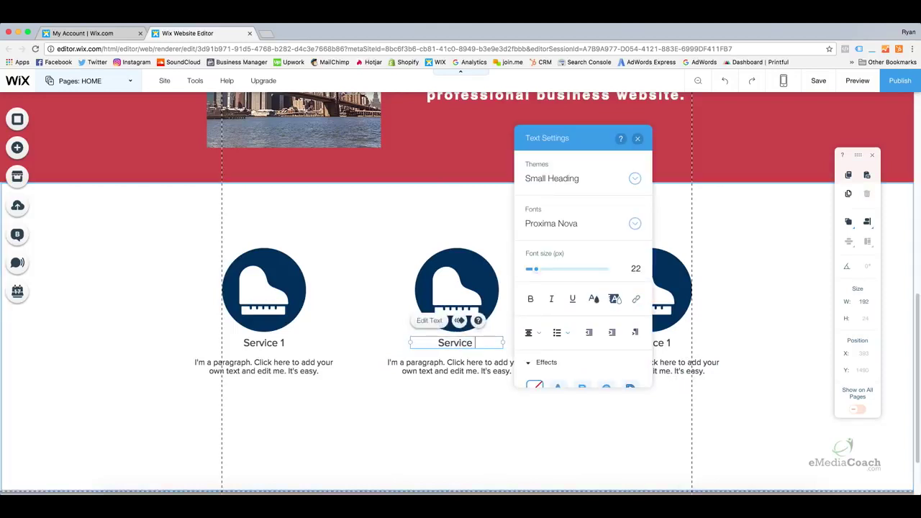
text(2)
click(582, 353)
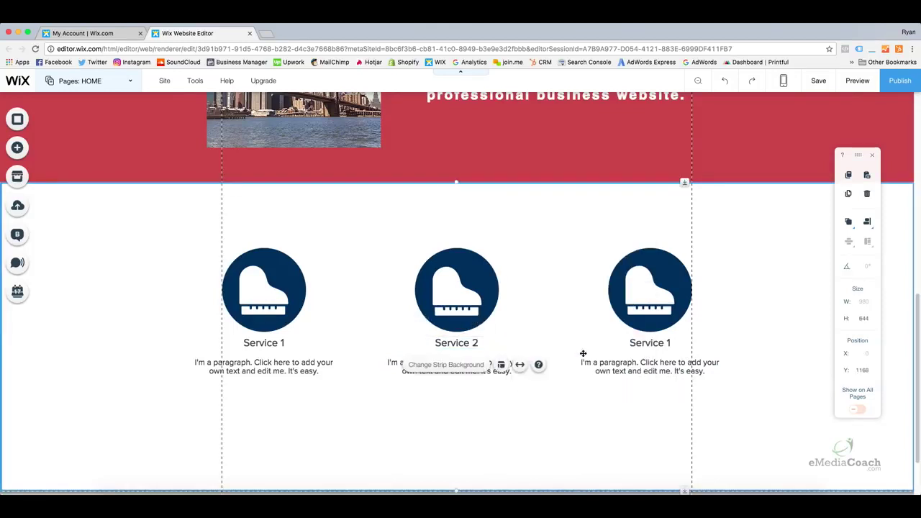
click(650, 343)
click(667, 343)
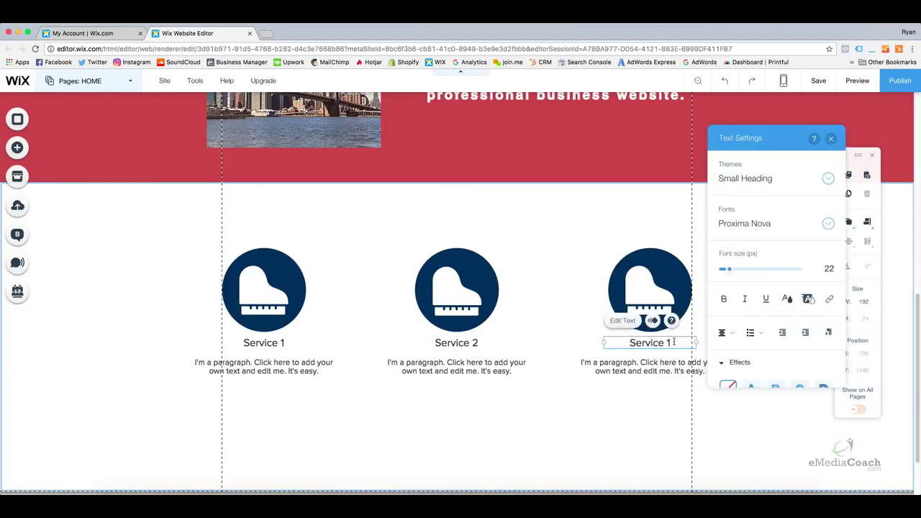
key(BackSpace)
text(3)
click(613, 395)
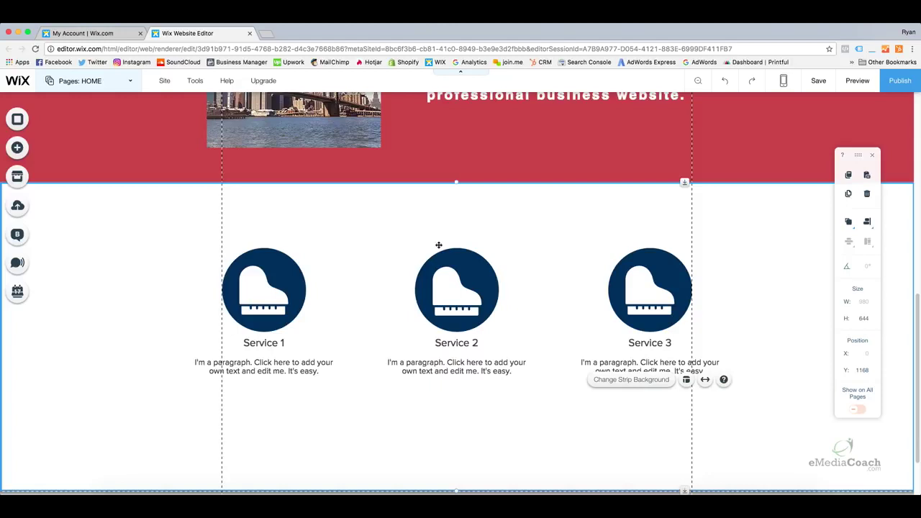
Check the positions of the three piano circles, headings and paragraphs for alignment
click(288, 270)
click(424, 273)
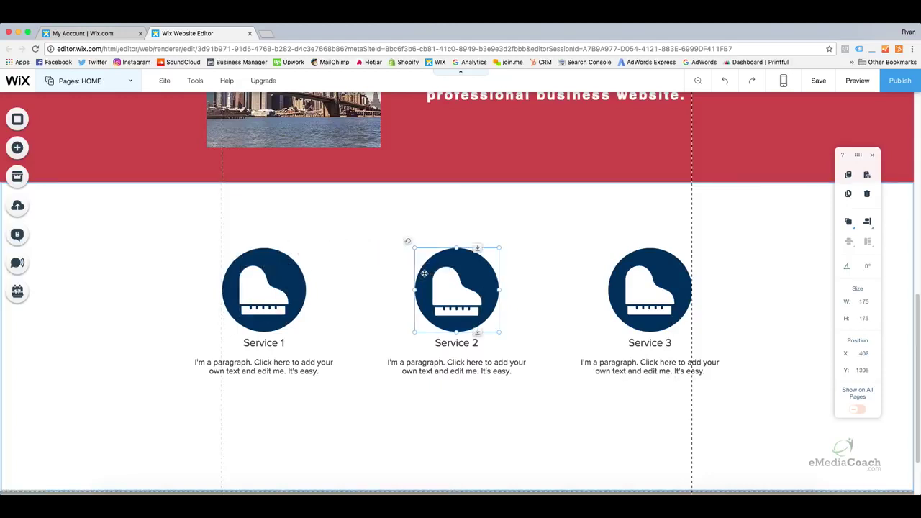
click(617, 266)
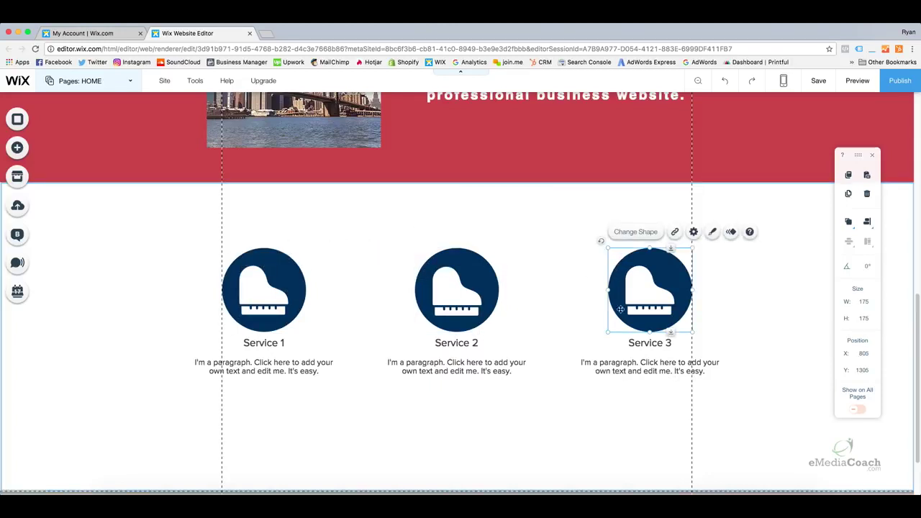
click(611, 341)
click(419, 342)
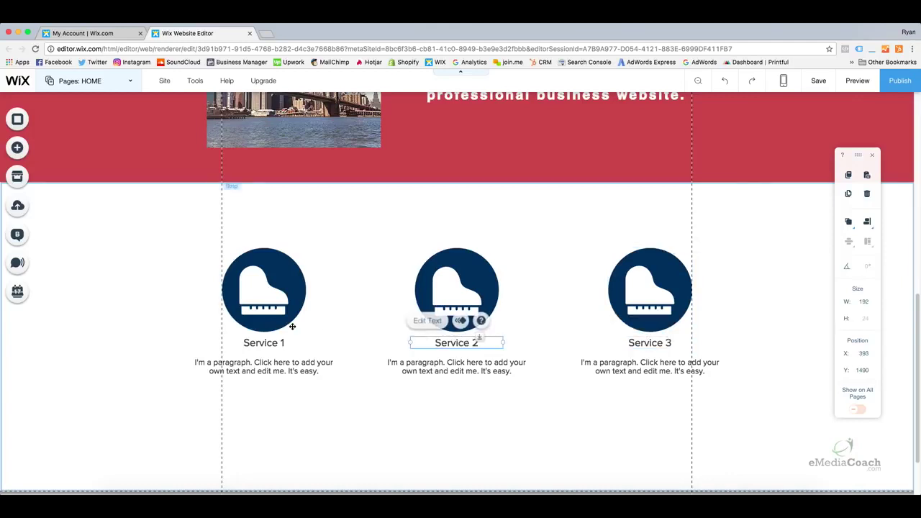
click(248, 342)
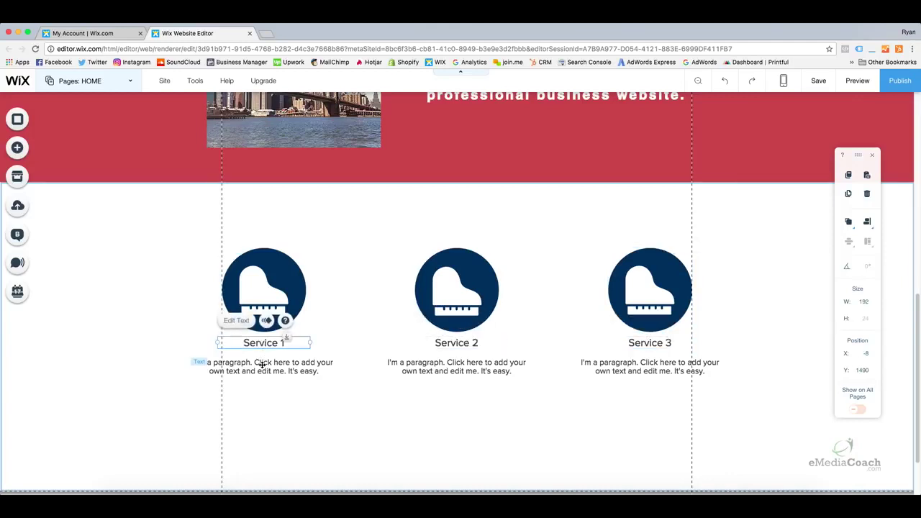
click(263, 364)
click(446, 367)
click(632, 371)
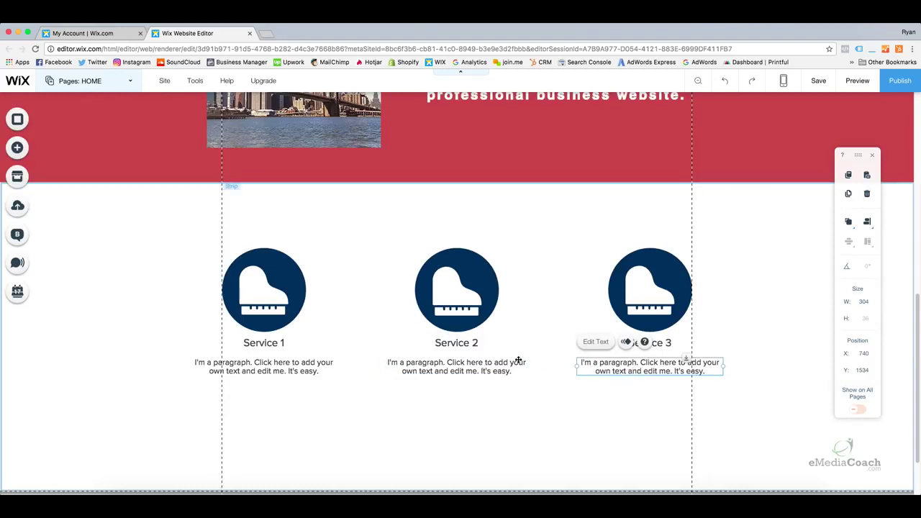
scroll(507, 352, down, 1)
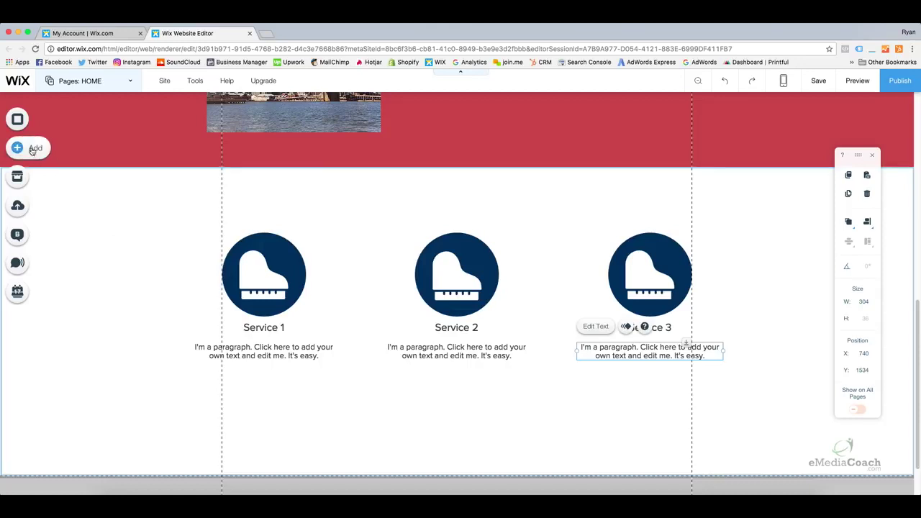
click(581, 381)
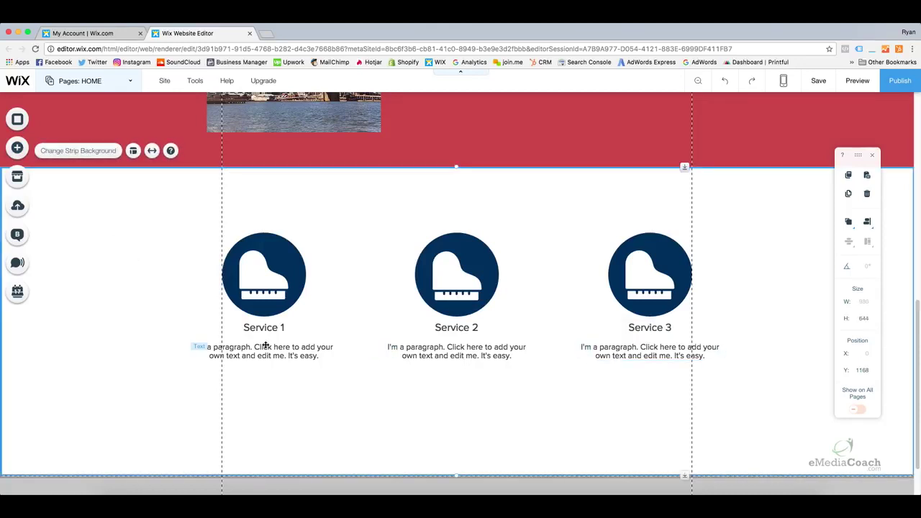
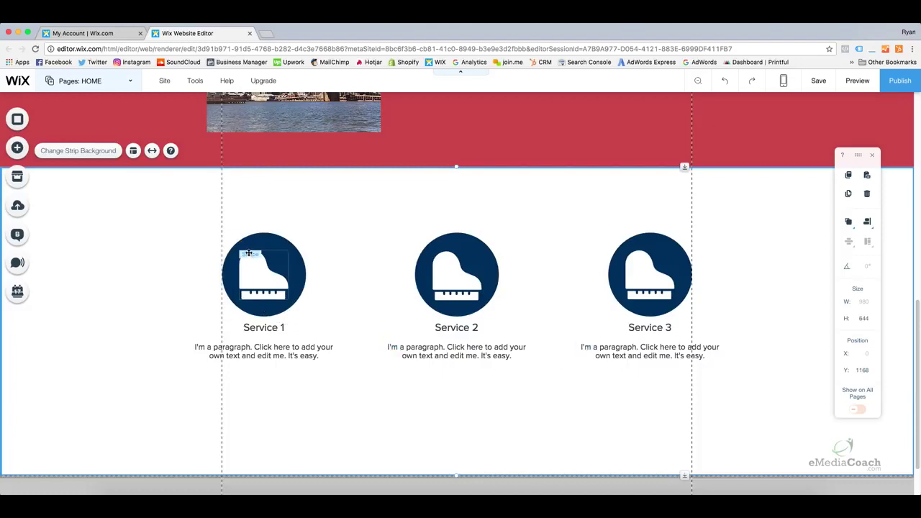
Add a themed button beneath the Service 1 paragraph
click(18, 149)
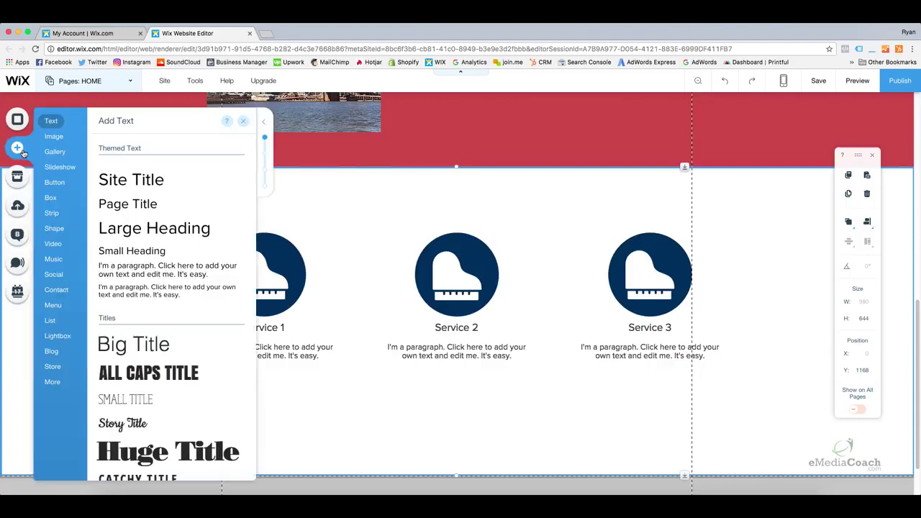
mouse_move(57, 175)
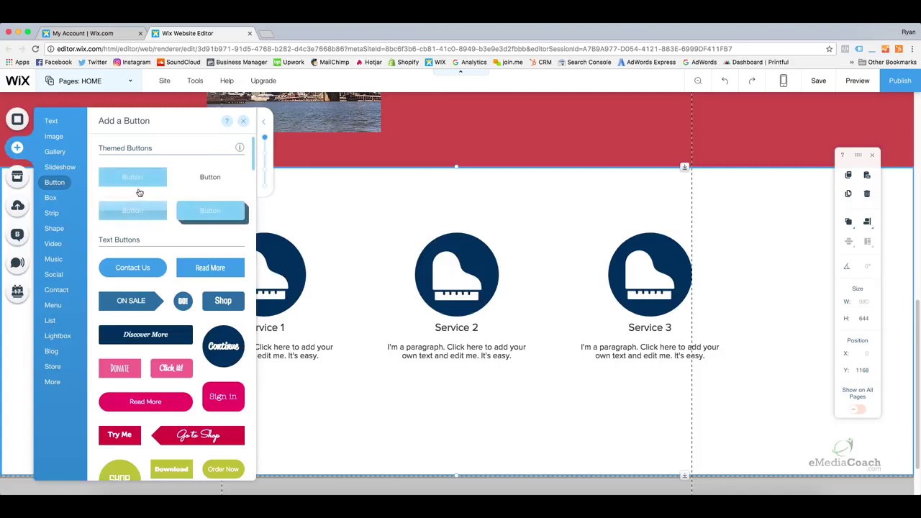
drag(130, 184, 261, 382)
Copy the Service 1 button and paste a copy under the Service 2 paragraph
click(264, 379)
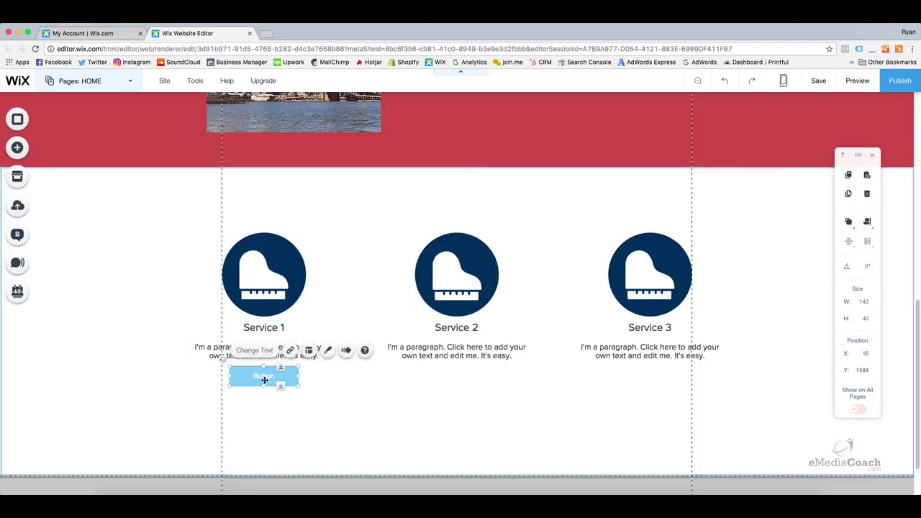
right_click(281, 382)
click(302, 226)
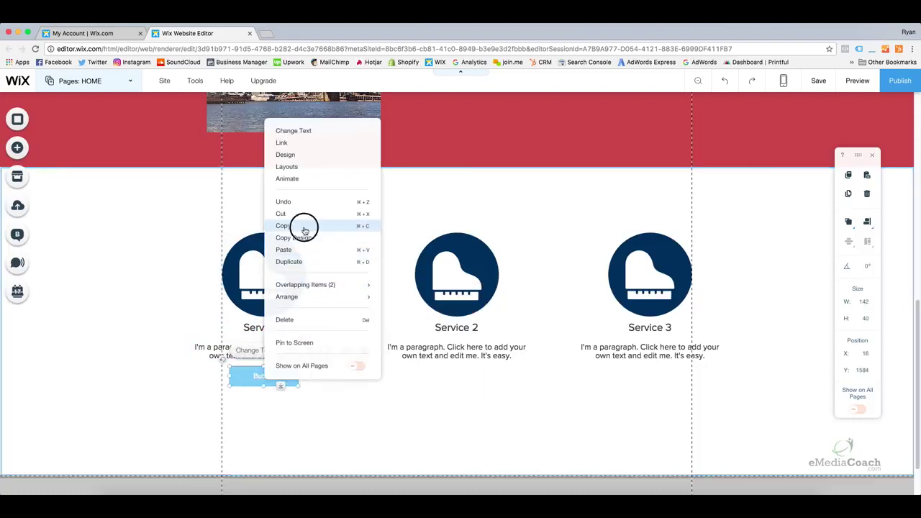
click(413, 370)
right_click(421, 376)
click(378, 391)
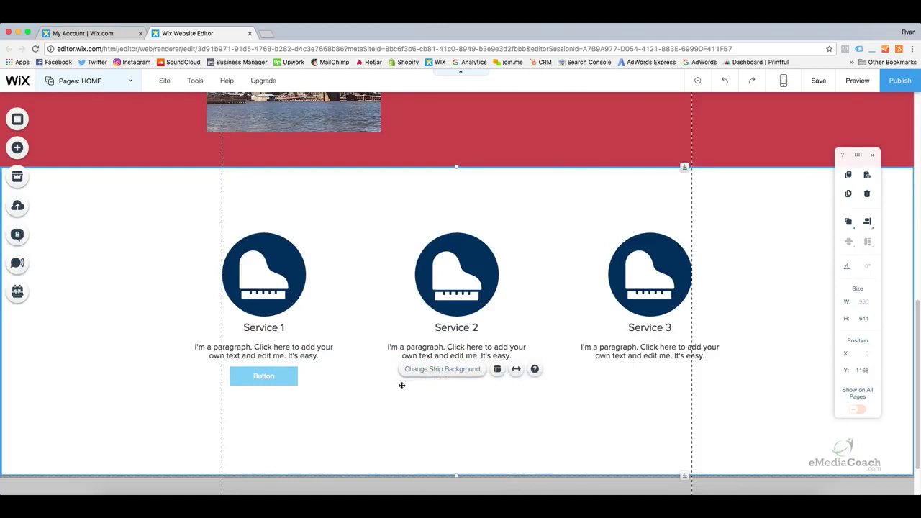
right_click(417, 387)
click(435, 291)
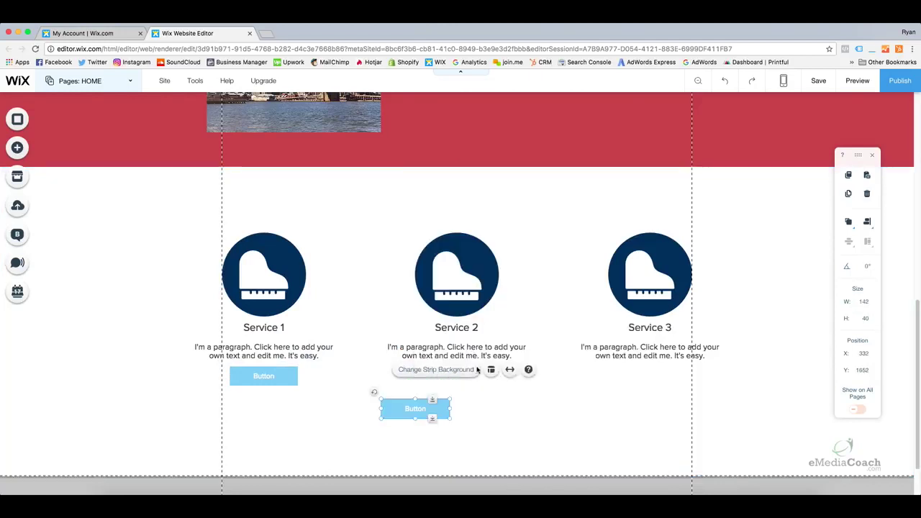
drag(422, 409, 487, 387)
Paste another button copy under the Service 3 paragraph
right_click(546, 392)
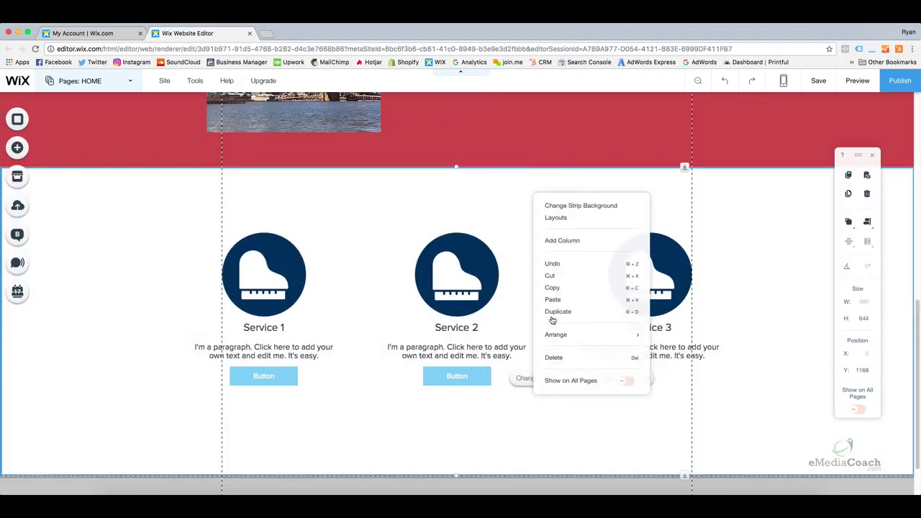
click(551, 299)
drag(537, 410, 654, 370)
click(553, 411)
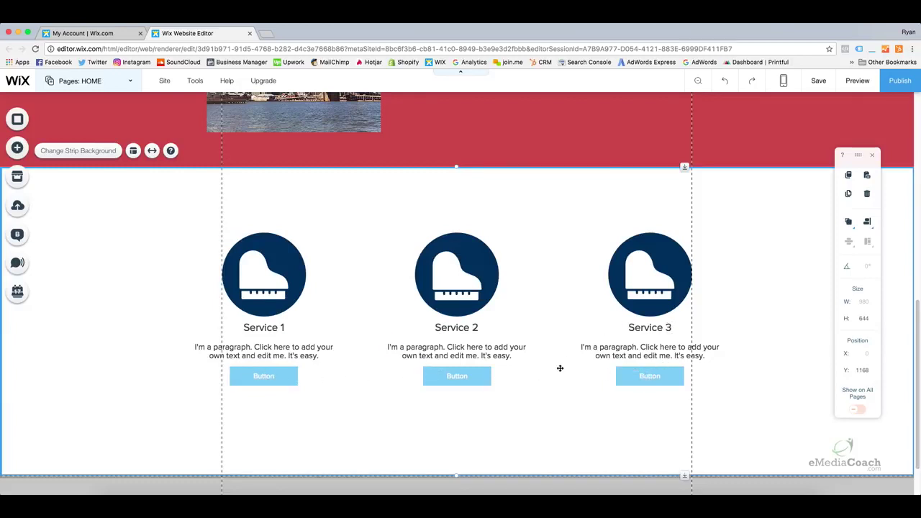
Select the Service 3 icon, title, paragraph and button together
click(643, 376)
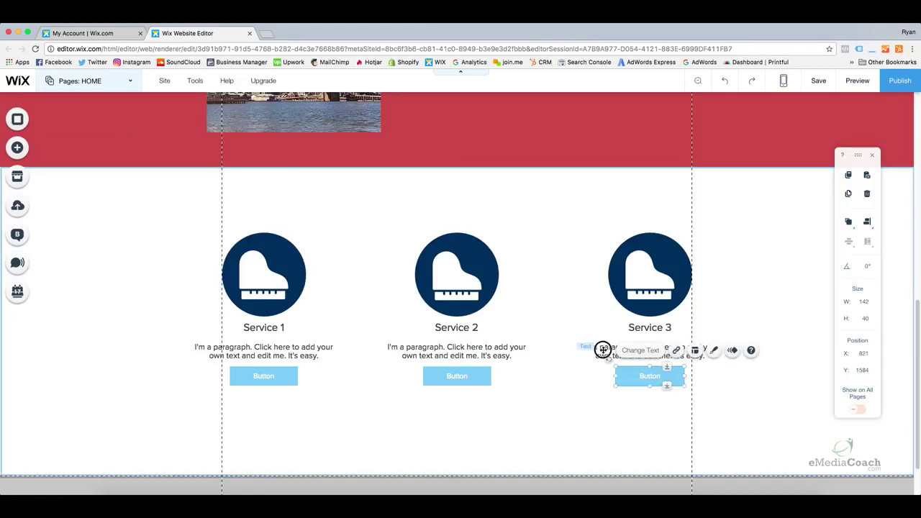
click(603, 350)
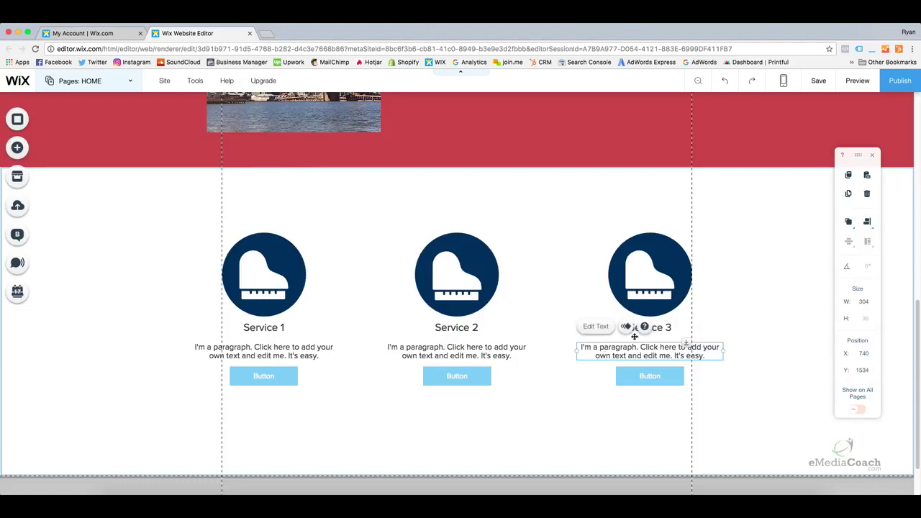
click(655, 260)
click(650, 329)
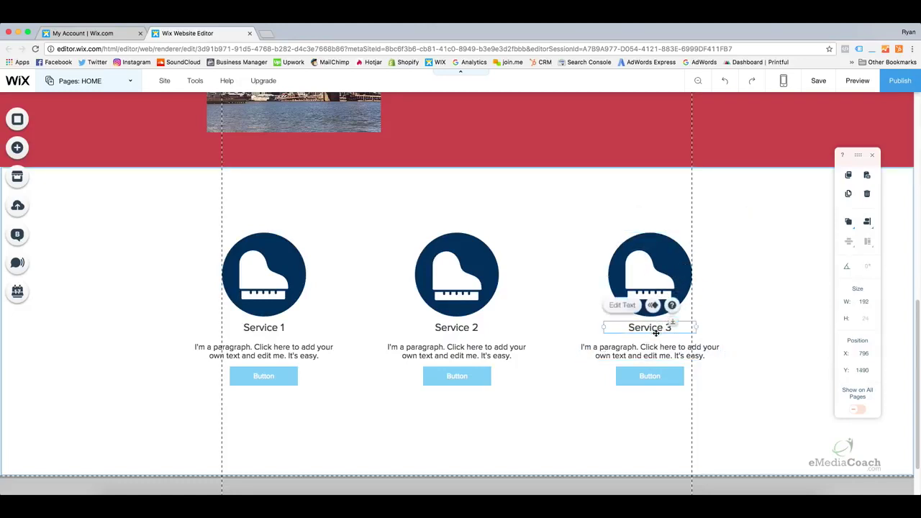
shift+click(678, 285)
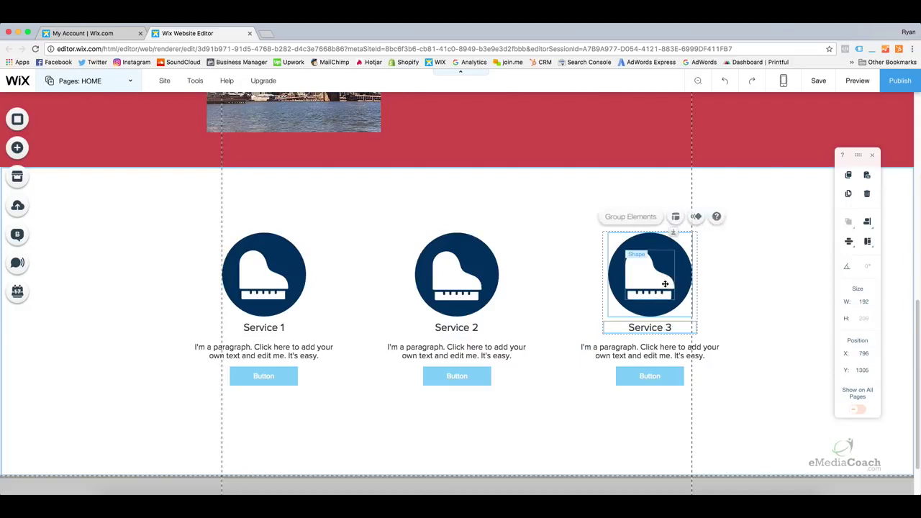
shift+click(649, 364)
shift+click(651, 376)
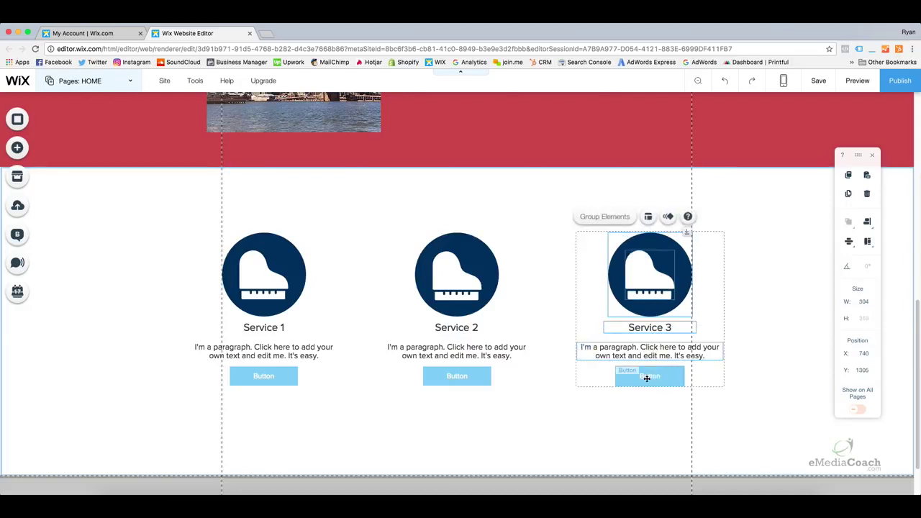
Add the Service 2 and Service 1 elements to the multi-selection
shift+click(481, 365)
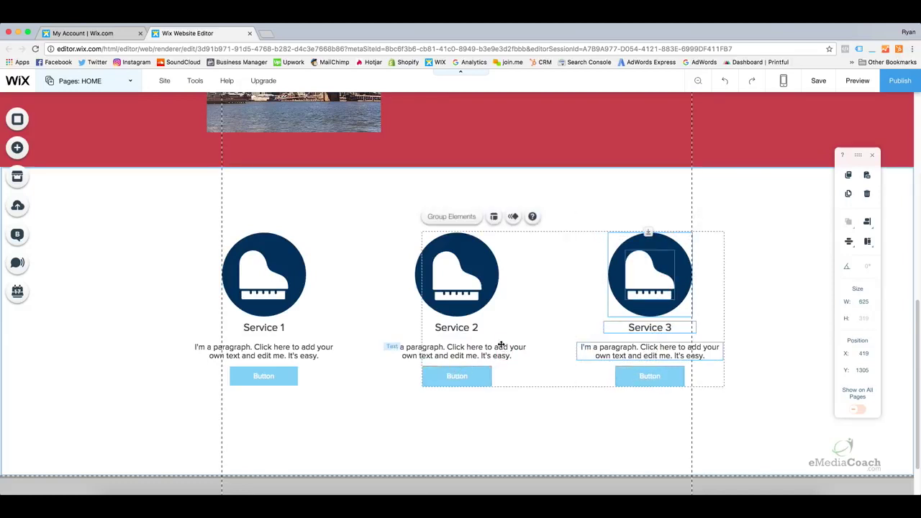
shift+click(468, 319)
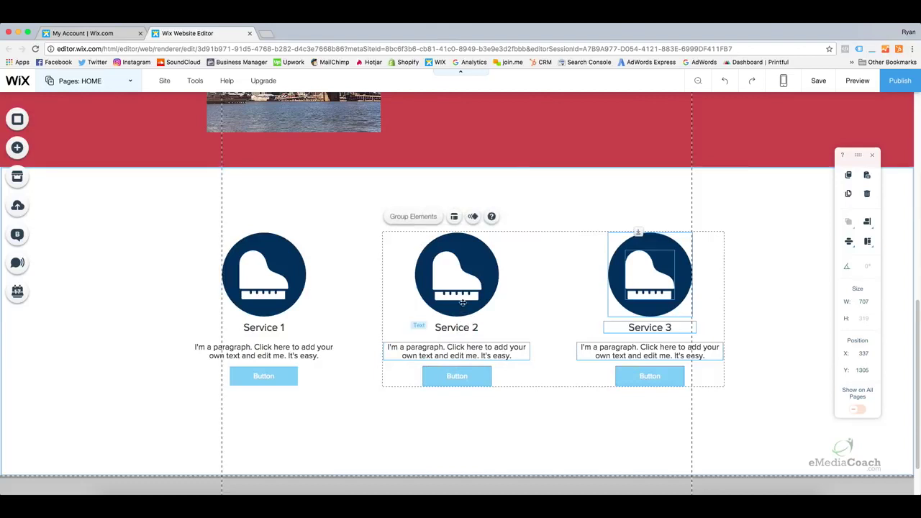
shift+click(462, 302)
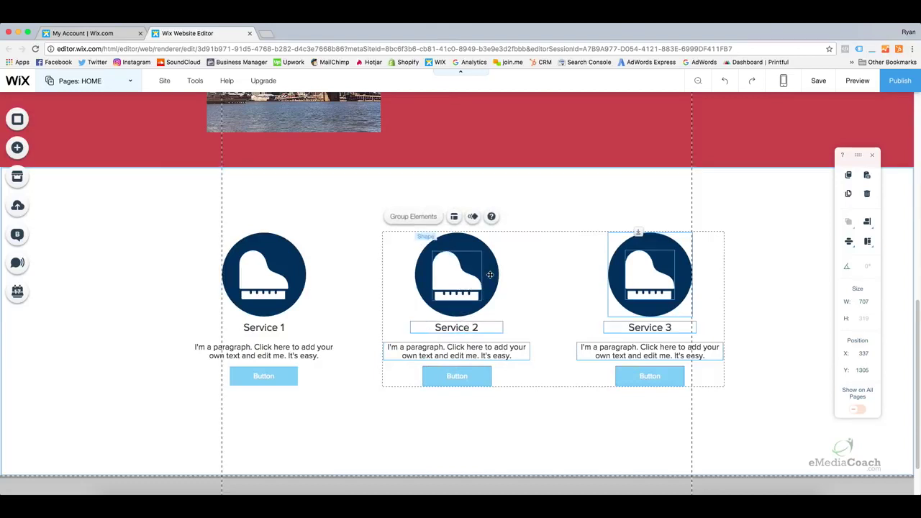
shift+click(257, 274)
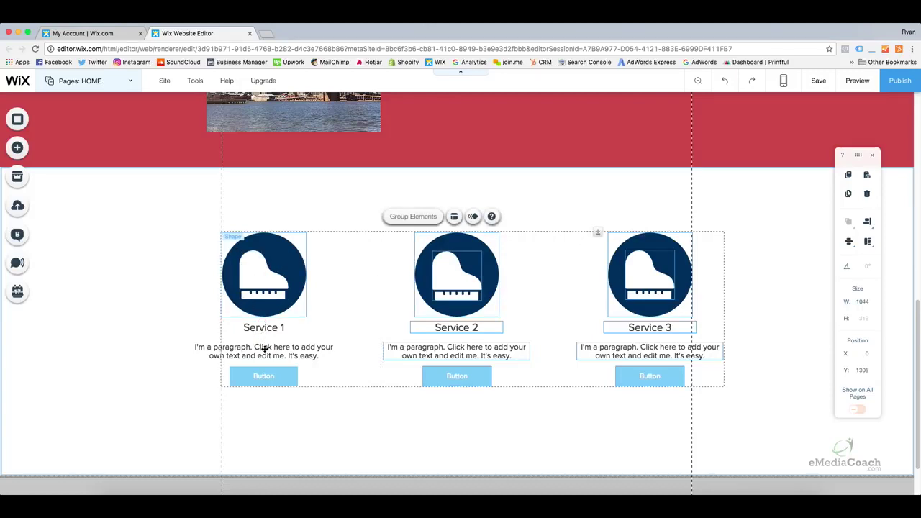
shift+click(264, 328)
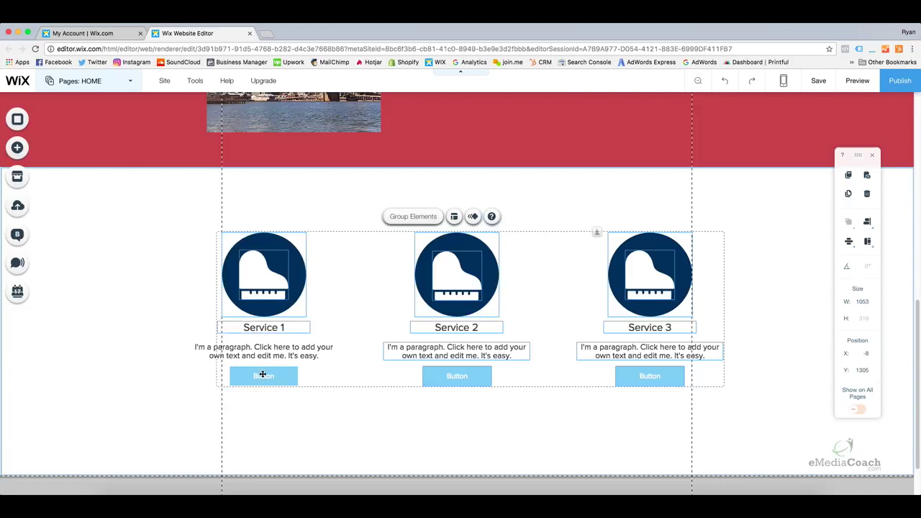
shift+click(264, 376)
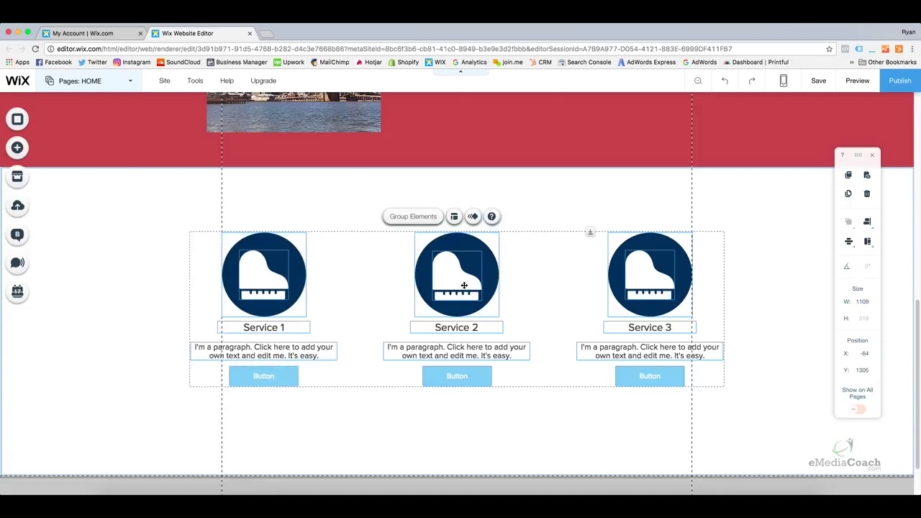
Drag all three service columns slightly lower within the white strip
drag(460, 283, 460, 295)
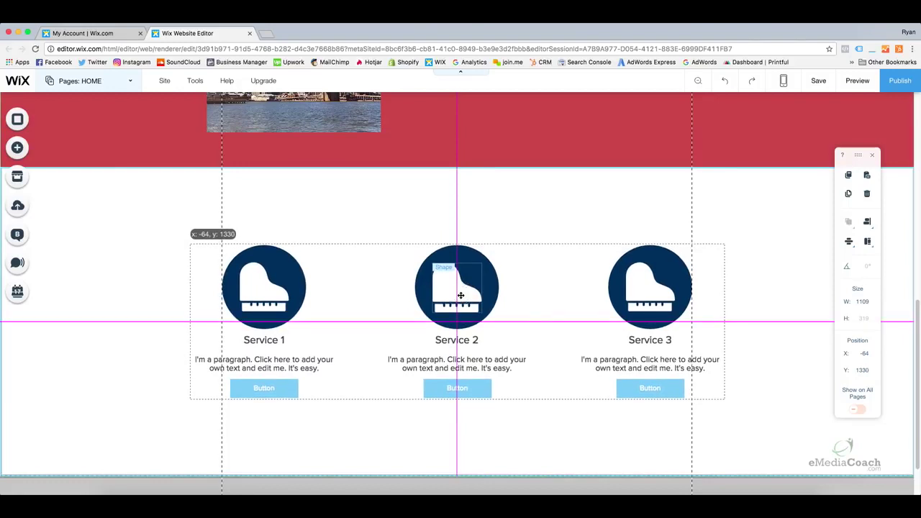
click(660, 198)
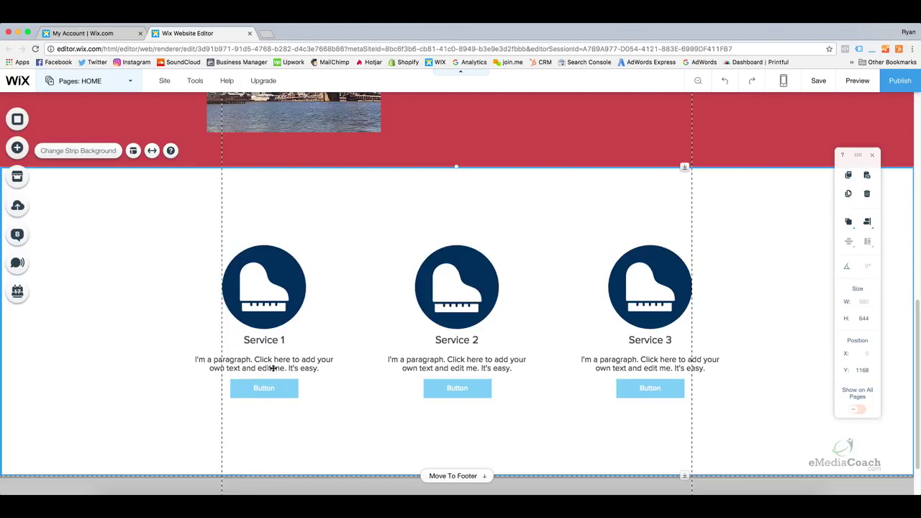
click(455, 392)
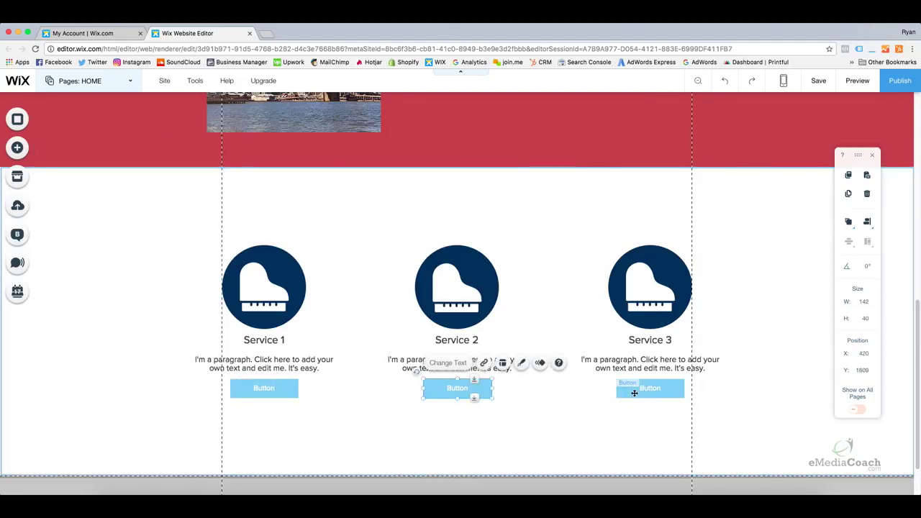
click(627, 394)
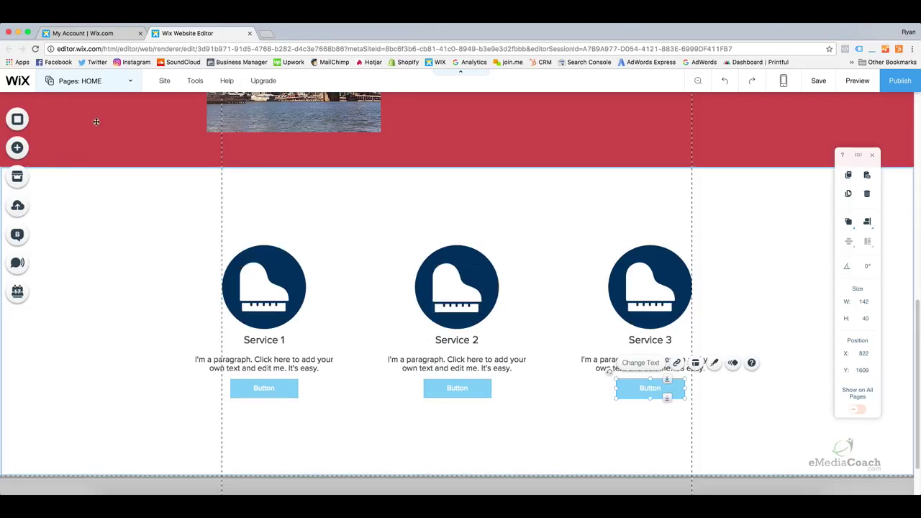
Add a new blank page named Service 1
click(79, 83)
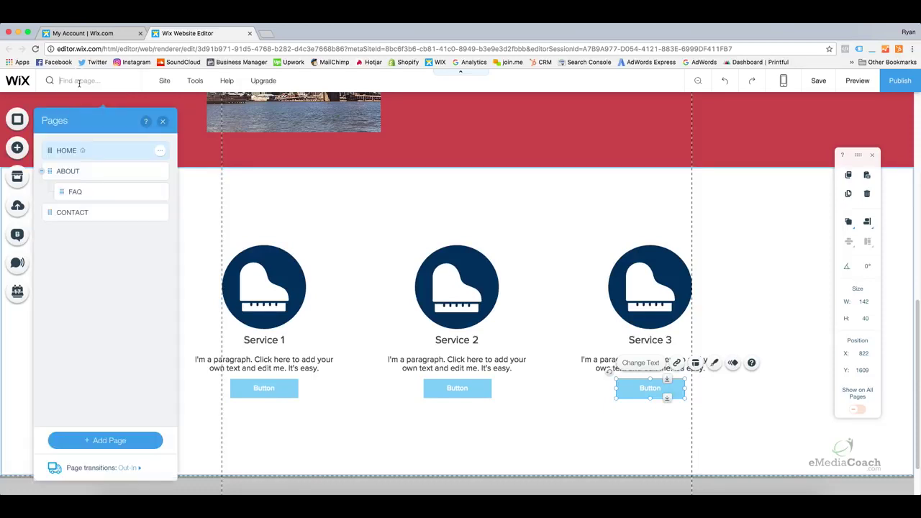
click(130, 444)
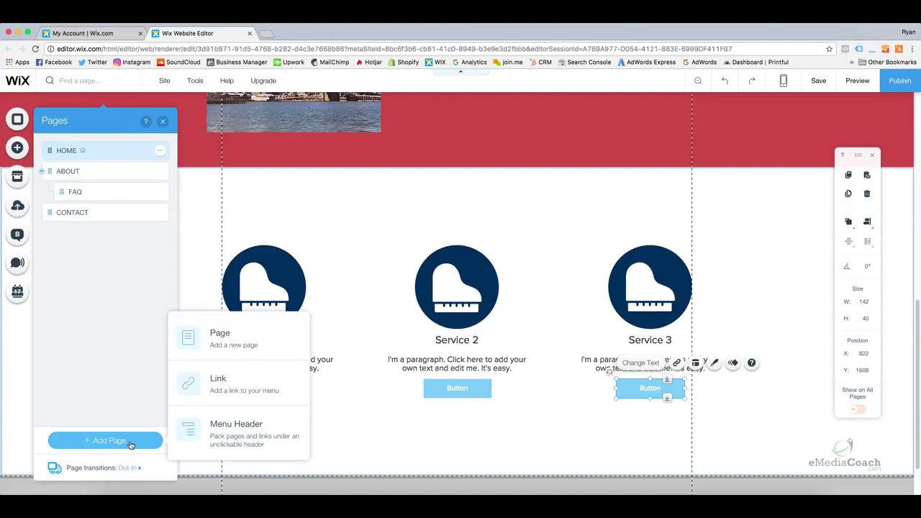
click(228, 345)
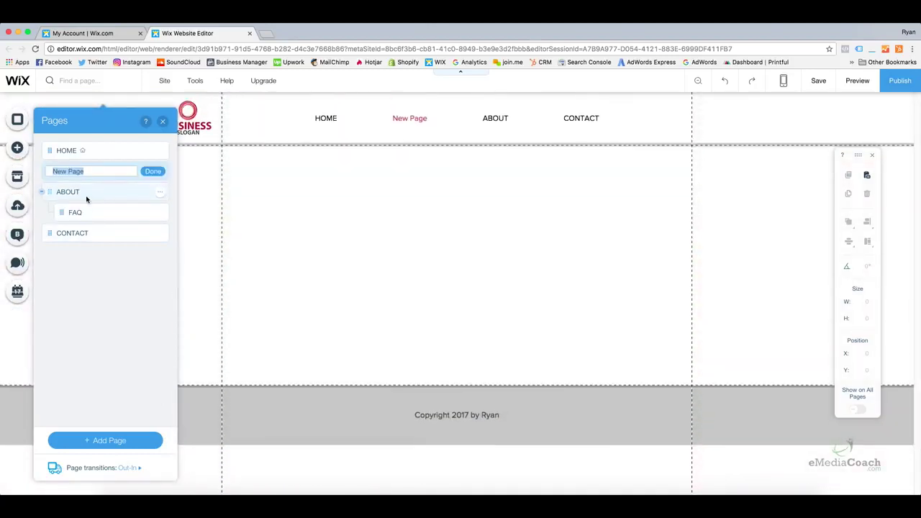
text(Service 1)
key(Return)
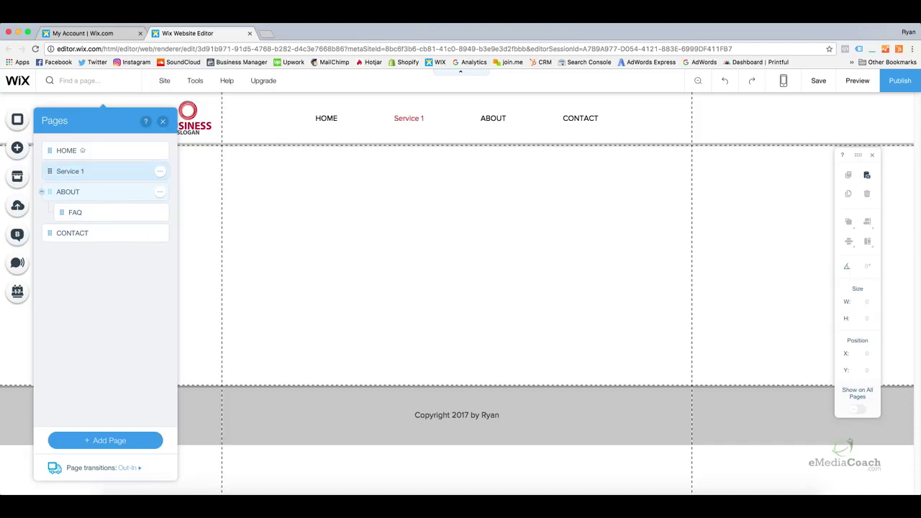
Duplicate the Service 1 page and name the copy Service 2
click(160, 174)
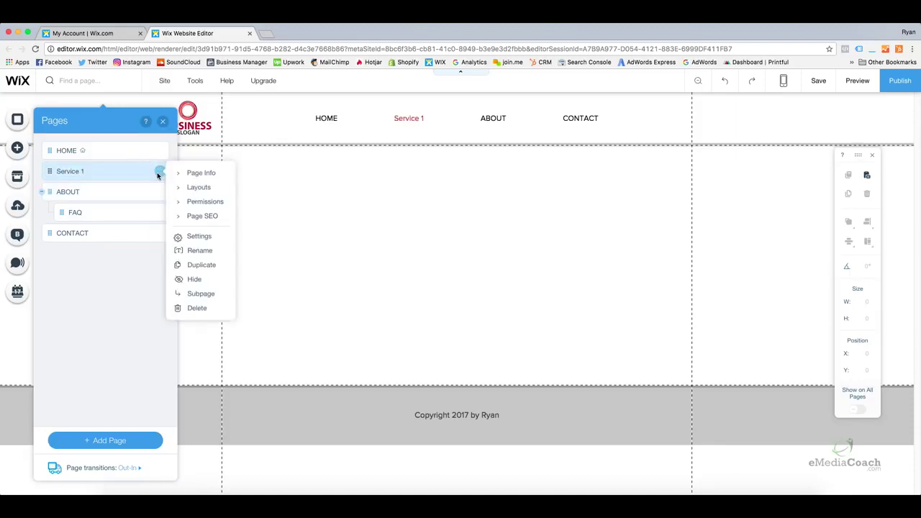
click(201, 266)
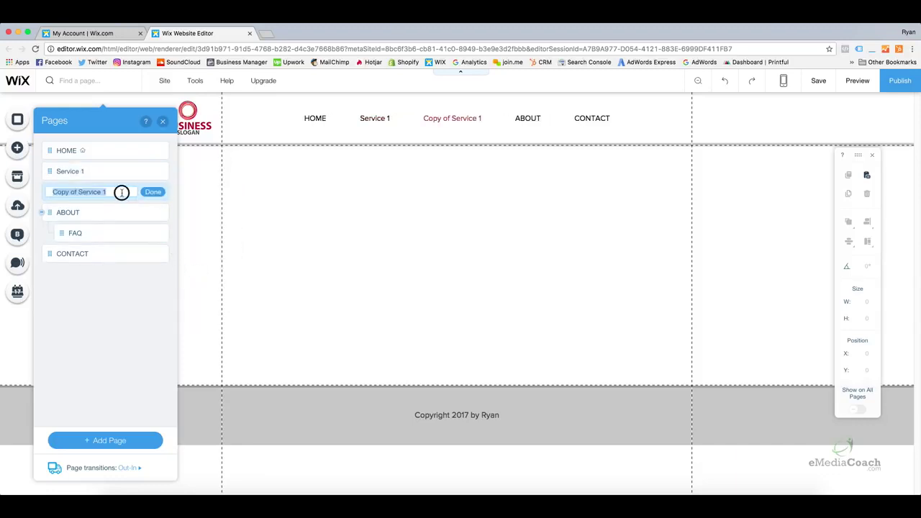
text(Service 2)
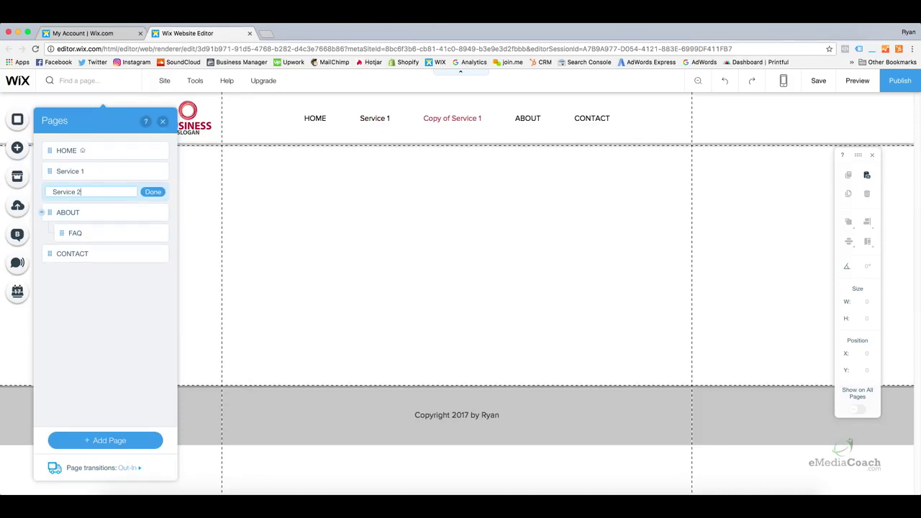
click(152, 192)
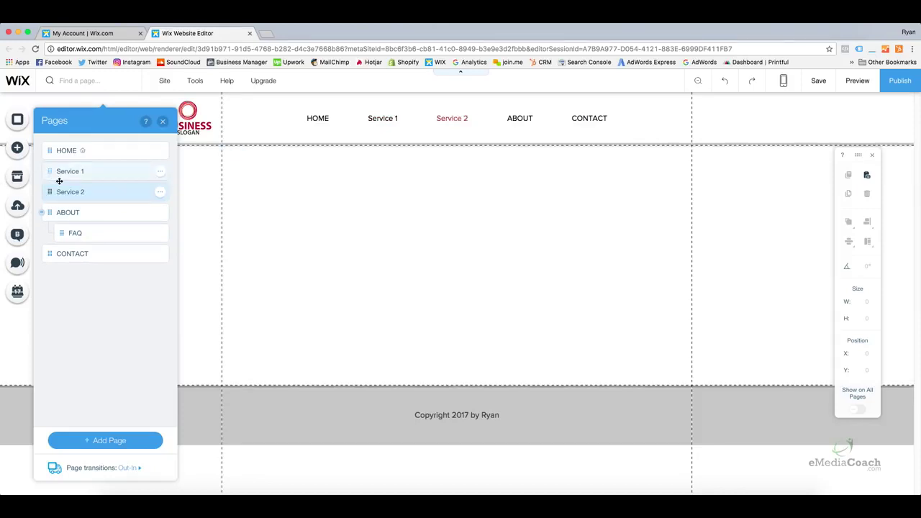
Duplicate the Service 2 page and rename the copy Service 3
click(159, 192)
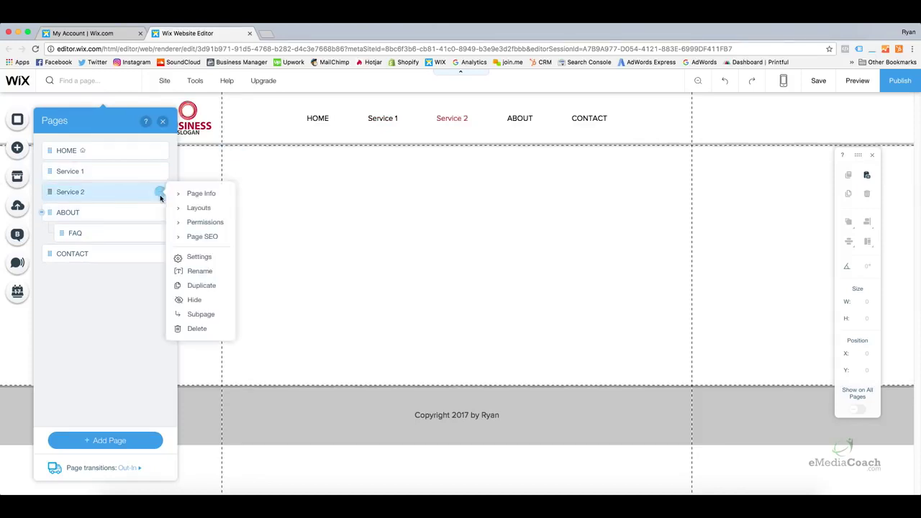
click(201, 287)
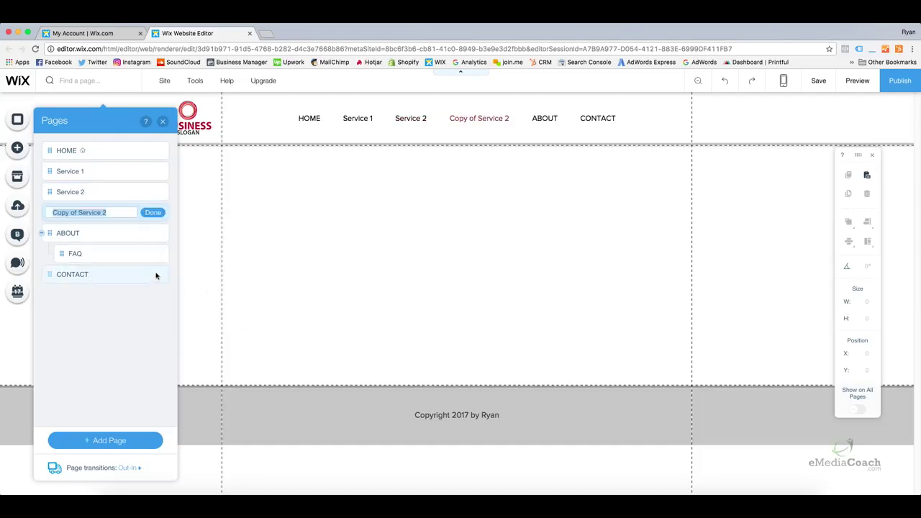
triple_click(124, 215)
text(Se)
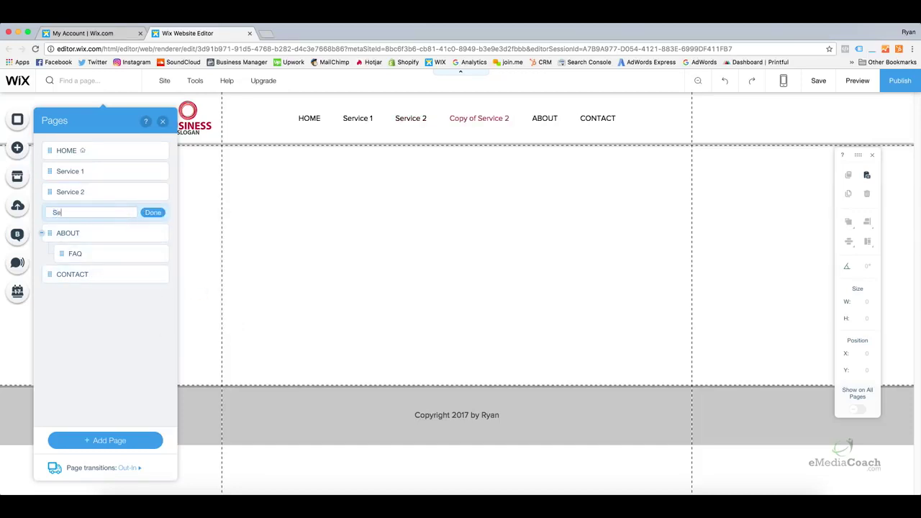
text(rvice 3)
key(Return)
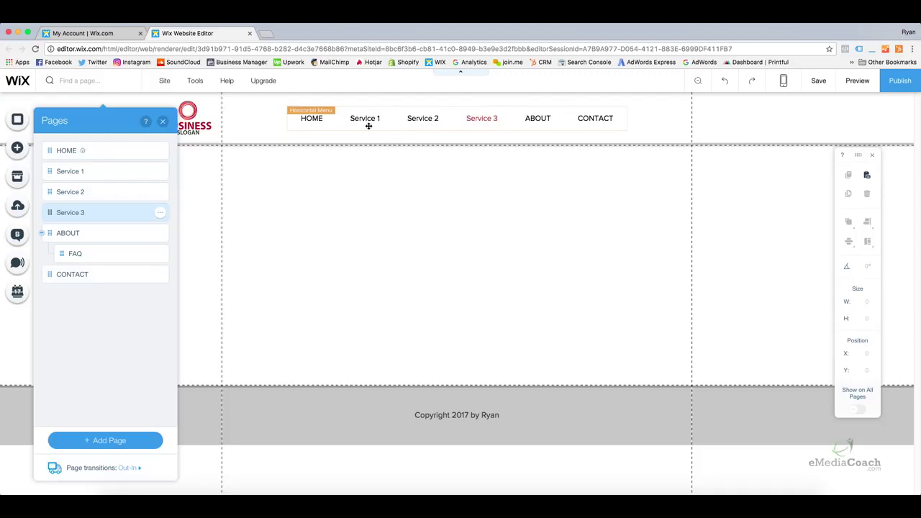
Add a new page named SERVICES
click(94, 441)
click(223, 344)
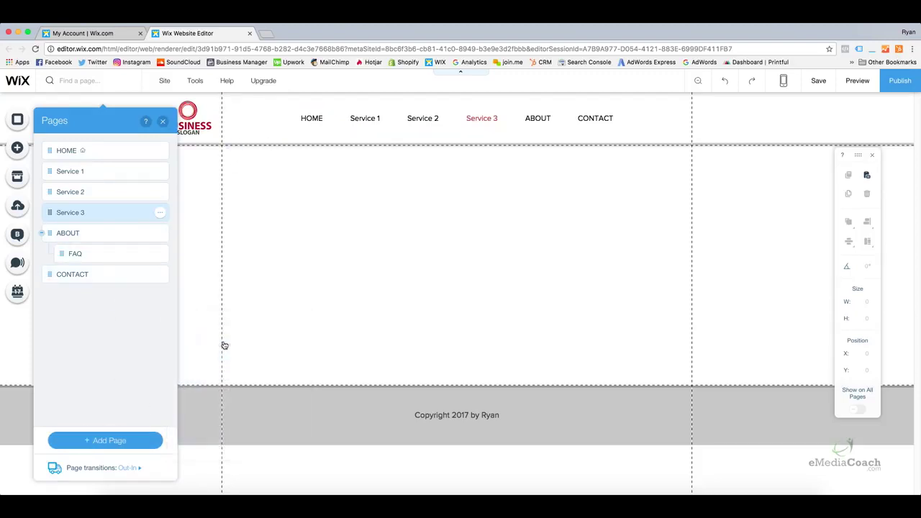
text(Services)
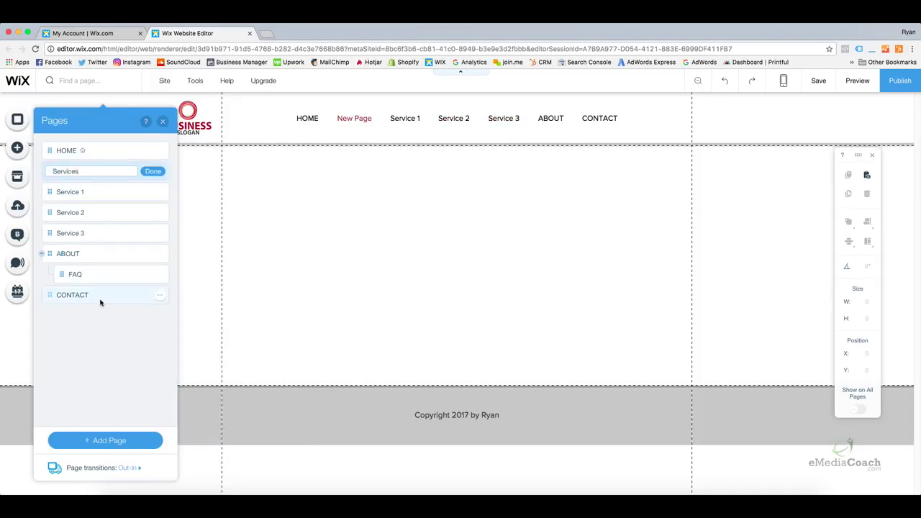
drag(108, 170, 29, 165)
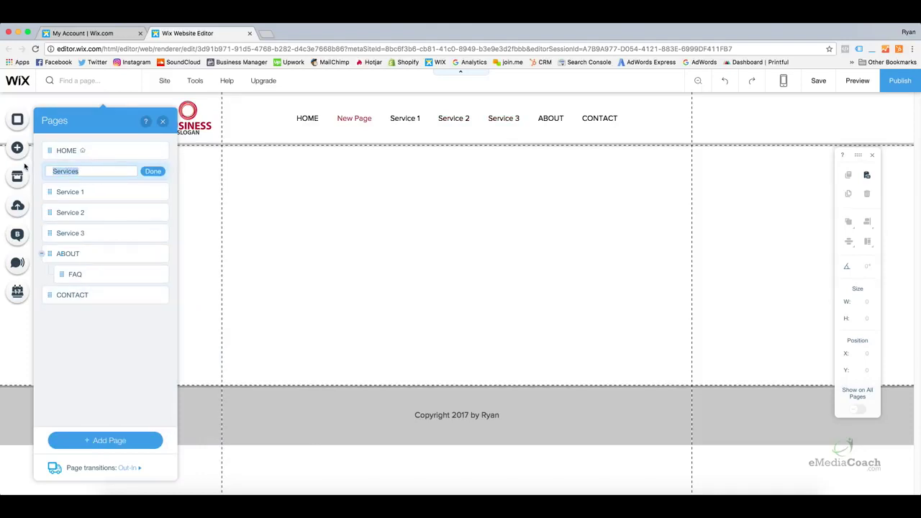
text(SERVICES)
click(149, 170)
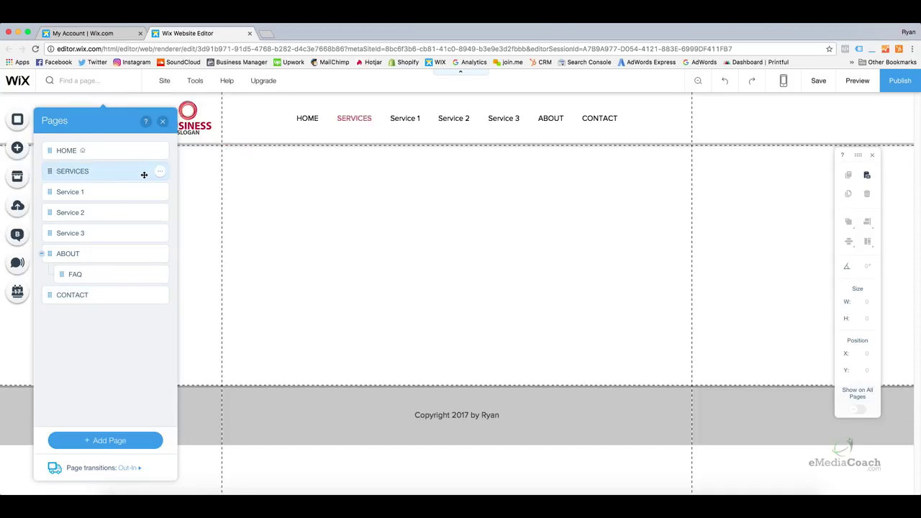
Nest the Service pages under SERVICES as subpages and close the page list
click(49, 192)
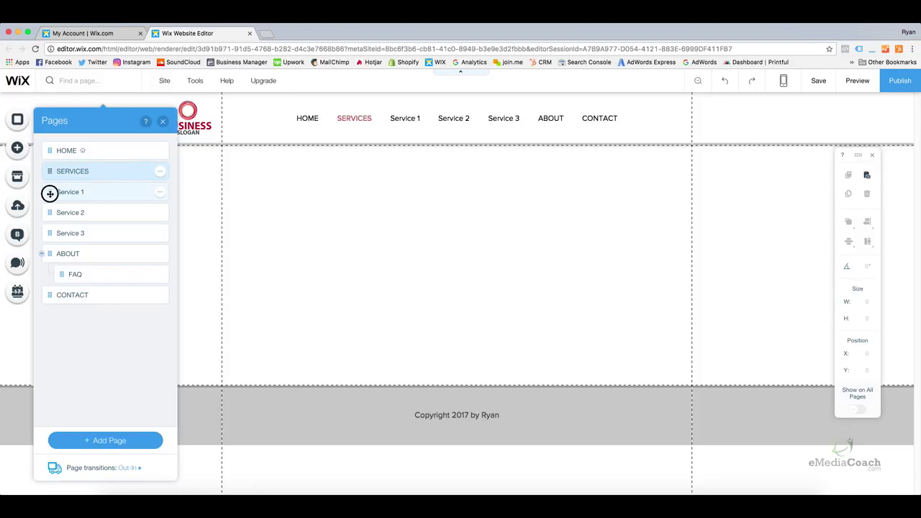
drag(50, 193, 72, 232)
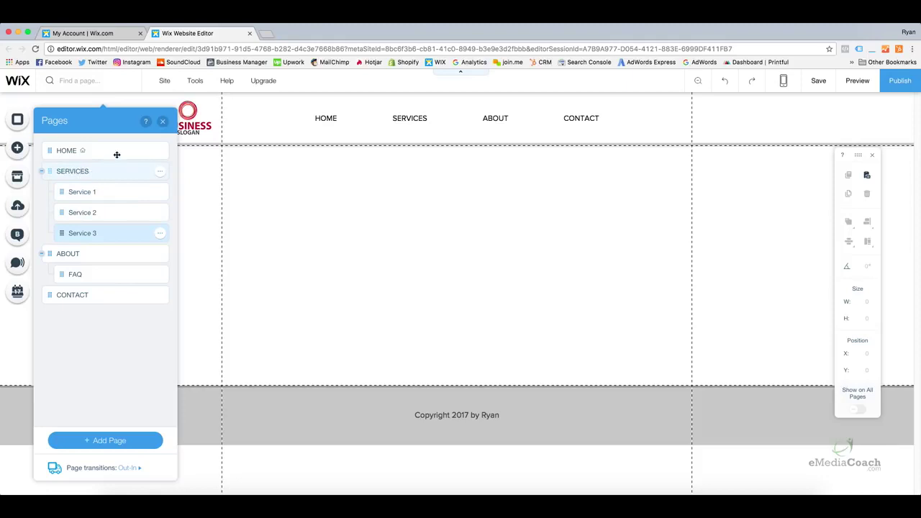
click(162, 120)
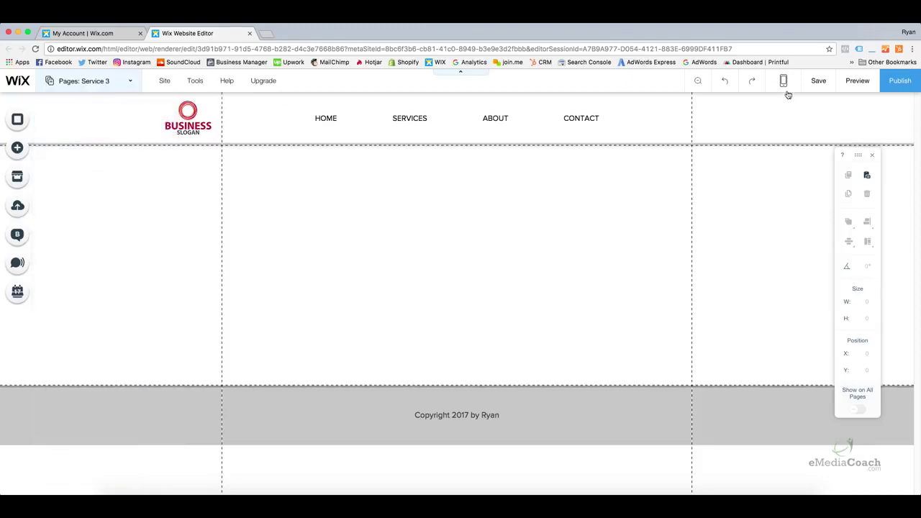
Preview the site, then return to the editor at the service buttons
click(856, 82)
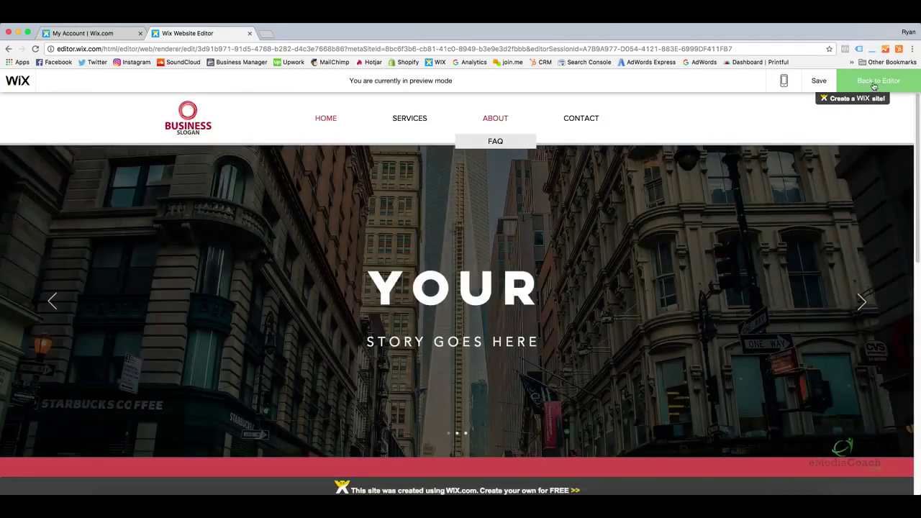
click(874, 84)
scroll(368, 310, down, 5)
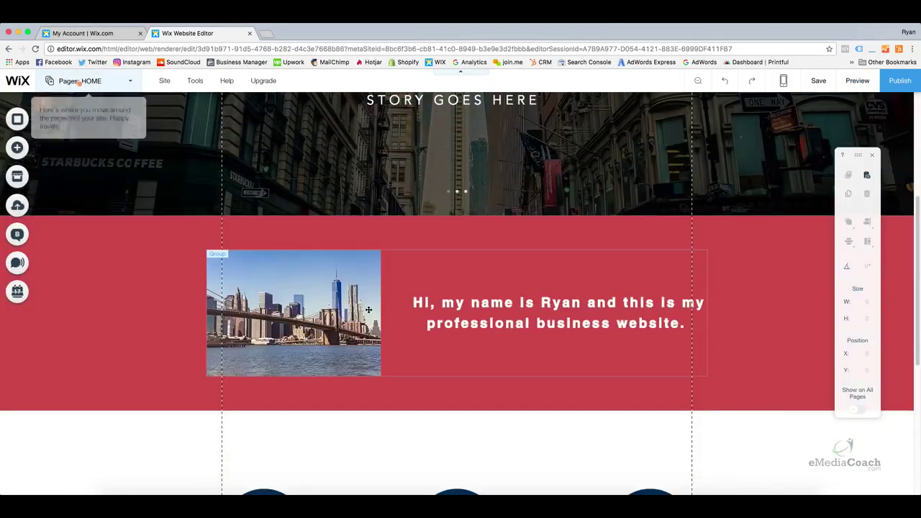
scroll(366, 309, down, 5)
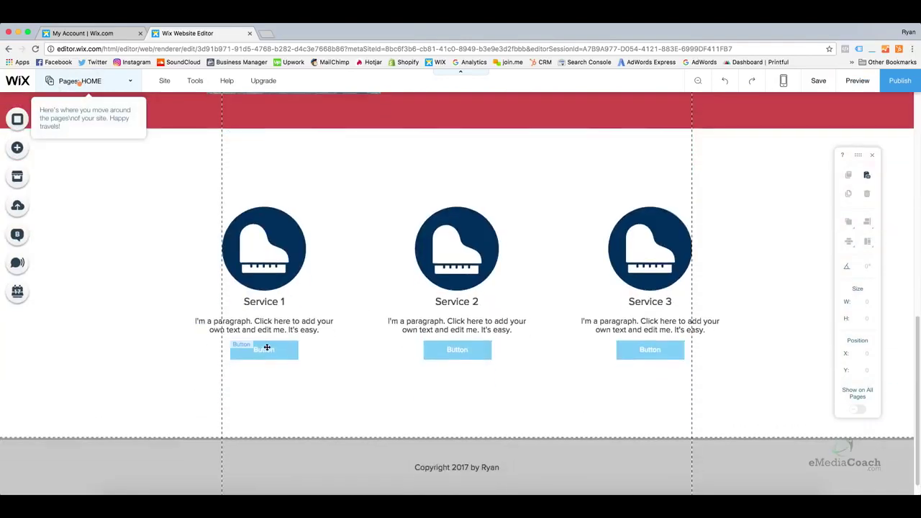
Link the Service 1 button to the Service 1 page
click(266, 348)
click(451, 352)
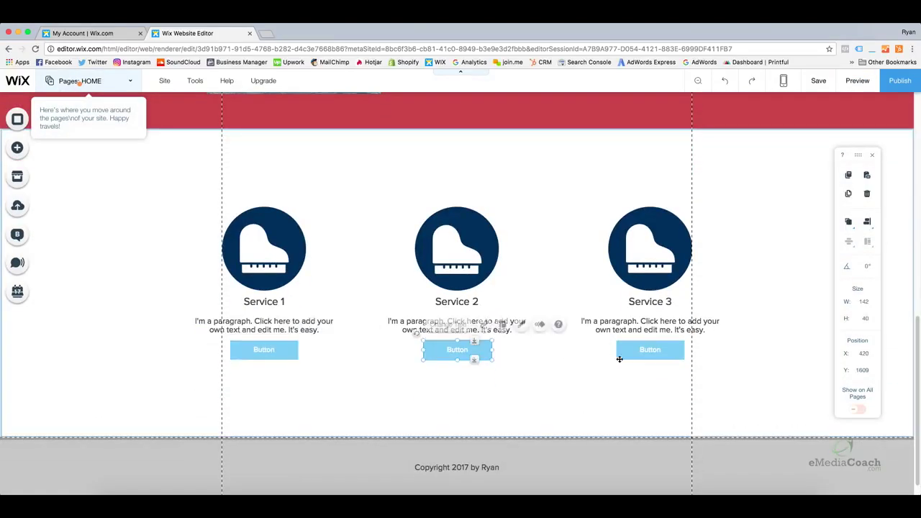
click(656, 356)
click(279, 351)
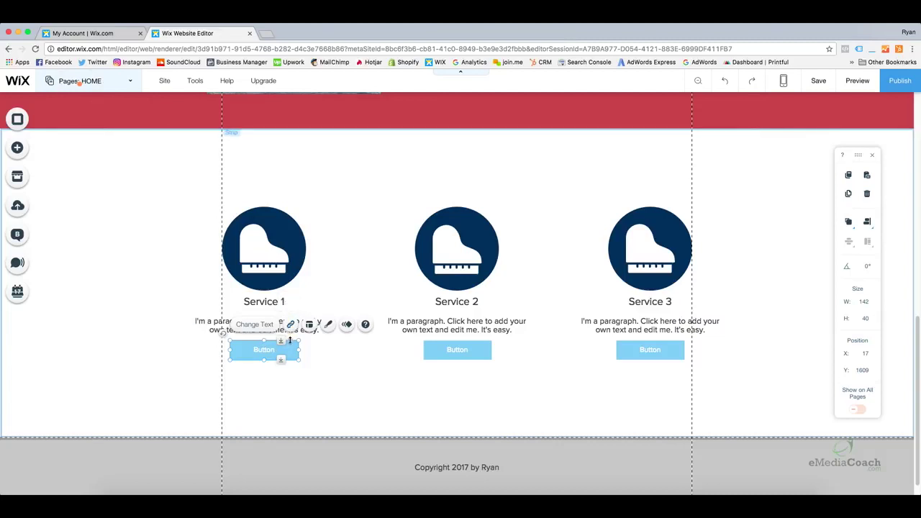
click(290, 324)
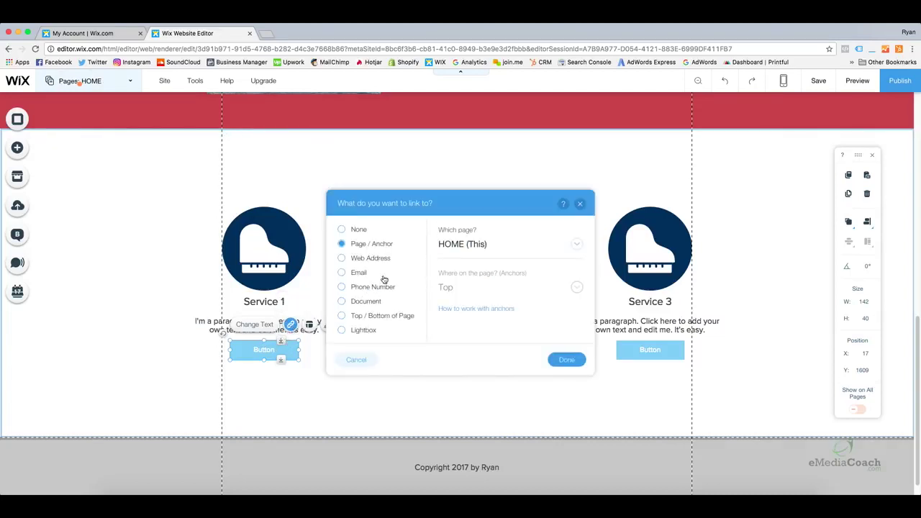
click(464, 245)
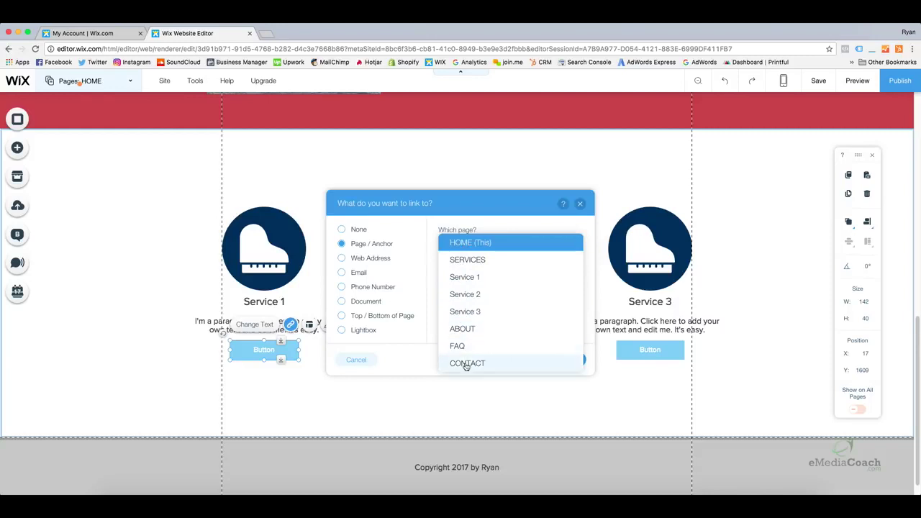
click(473, 280)
click(564, 360)
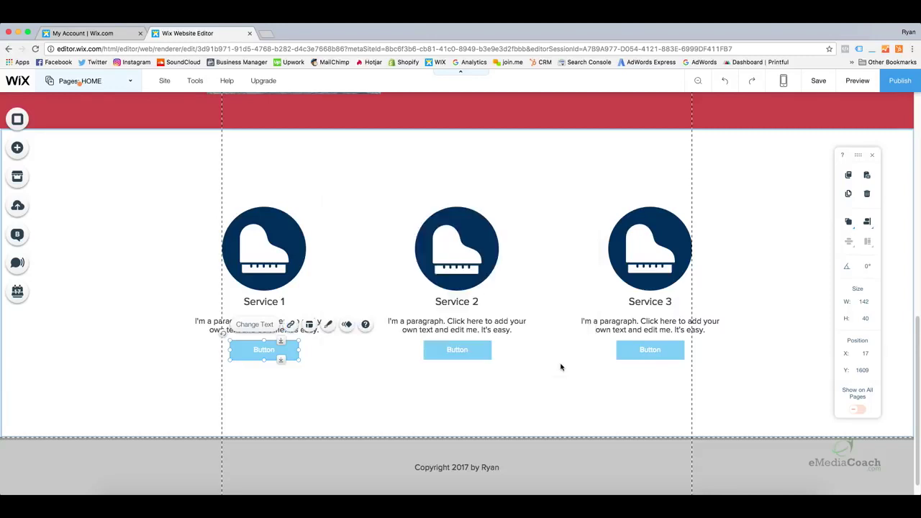
Preview the site and test that the Service 1 button opens its page
click(860, 85)
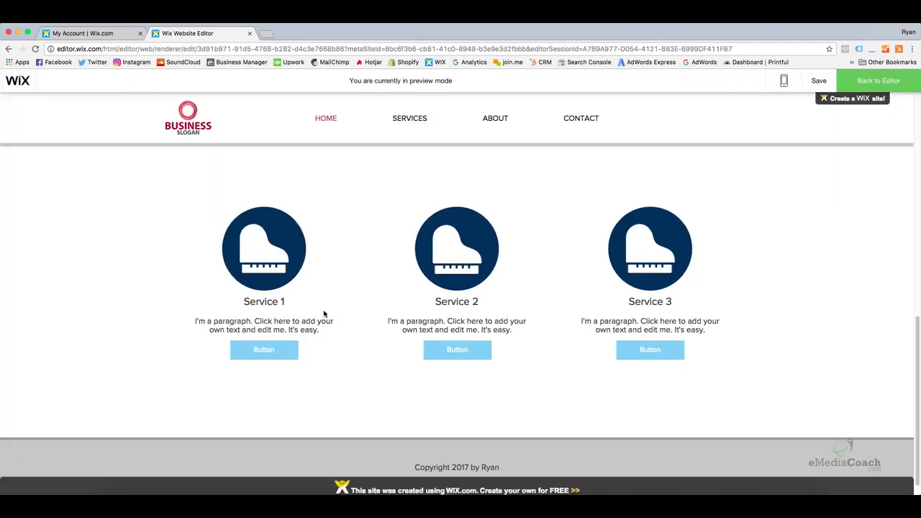
click(279, 351)
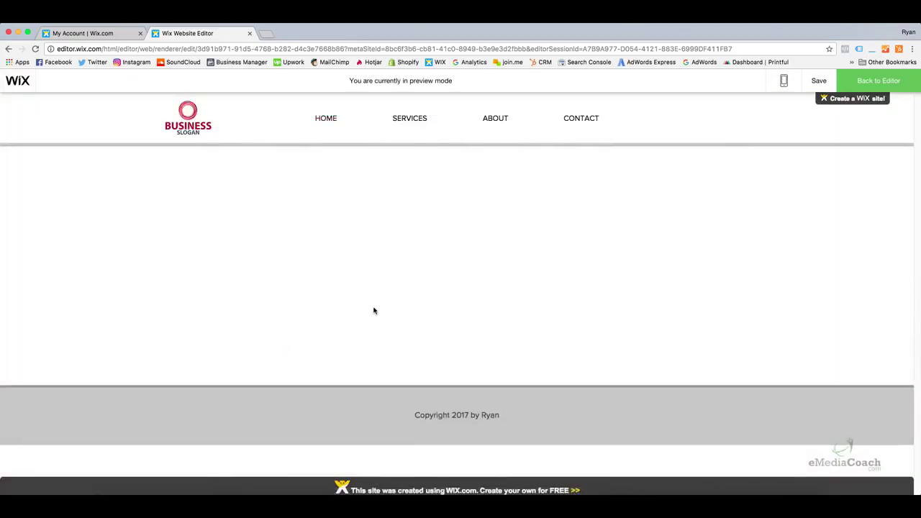
click(324, 119)
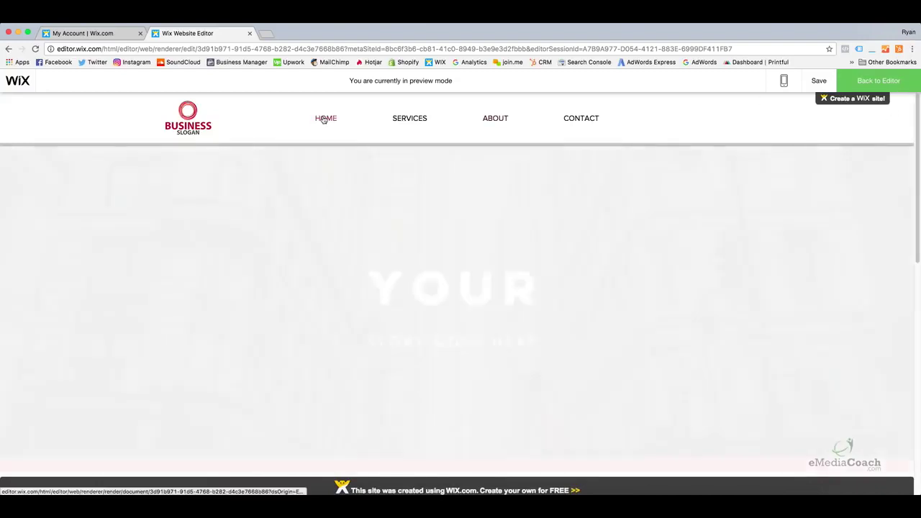
scroll(355, 214, down, 10)
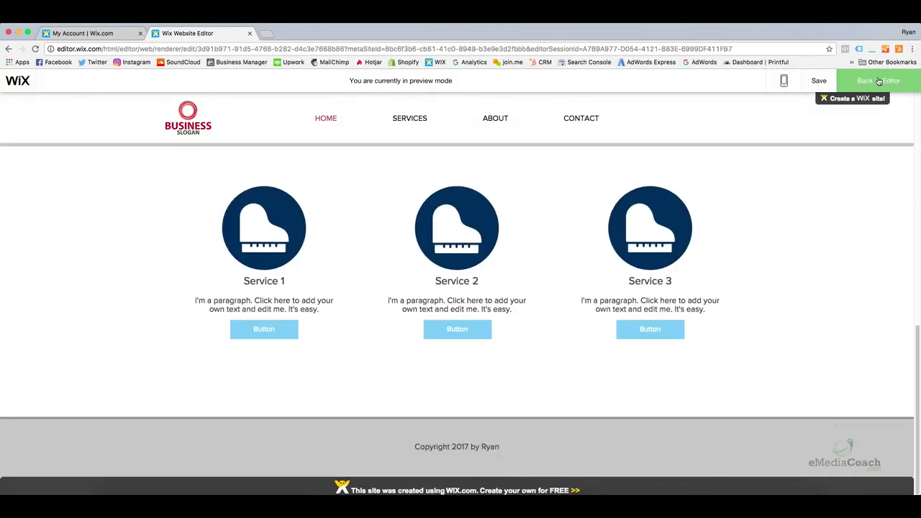
click(879, 82)
Link the Service 2 button to the Service 2 page
click(465, 349)
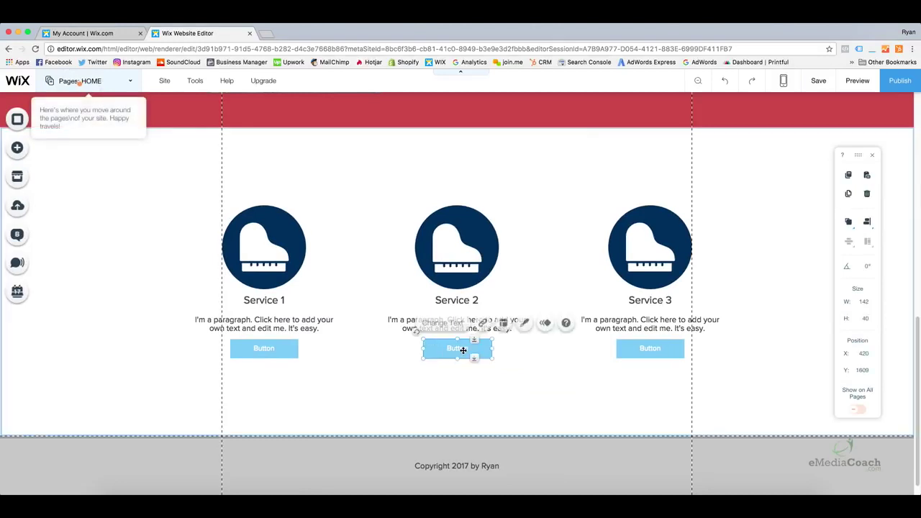
click(483, 329)
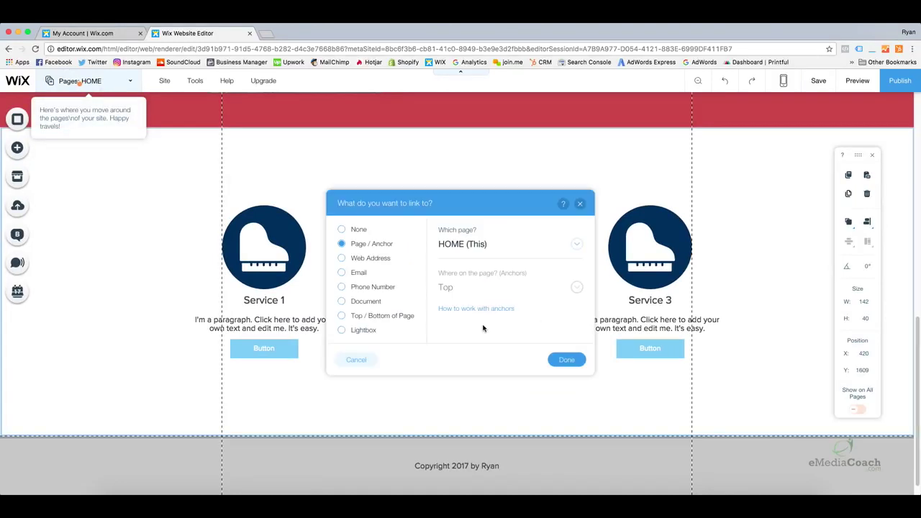
click(472, 248)
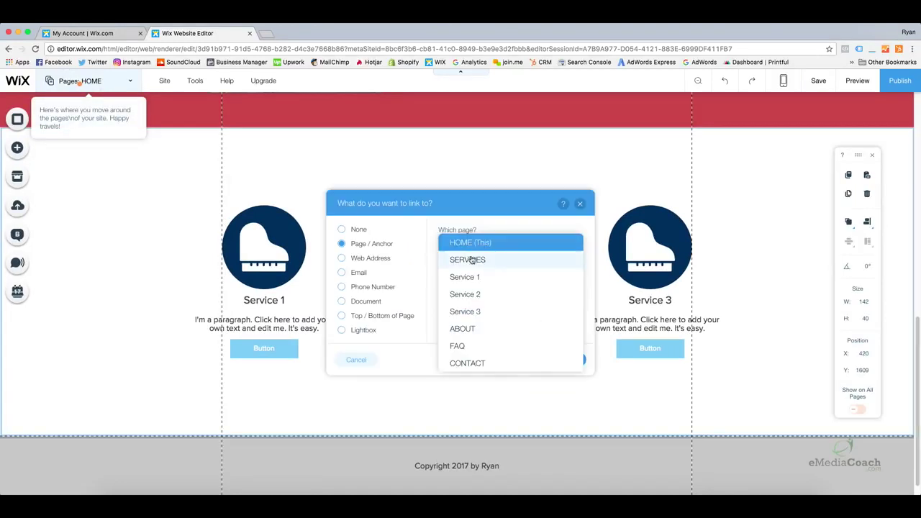
click(472, 294)
click(566, 360)
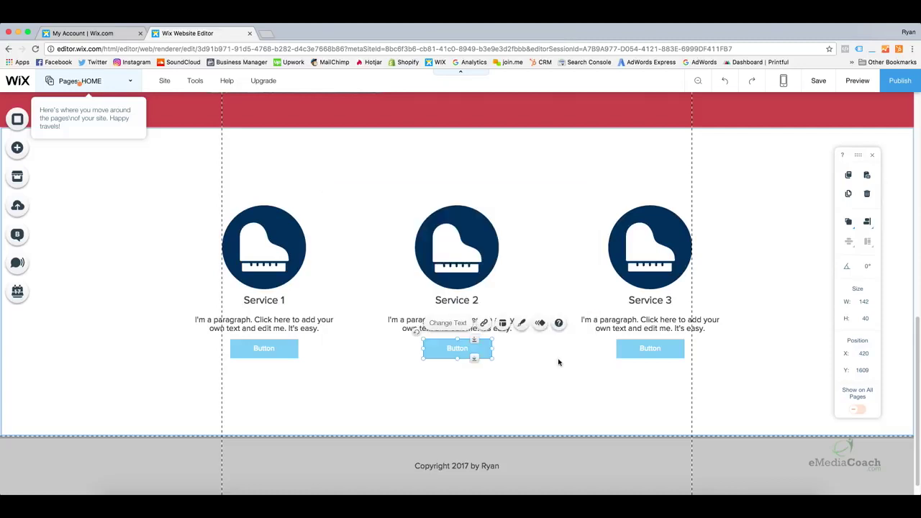
Link the Service 3 button to the Service 3 page and preview the site
click(640, 348)
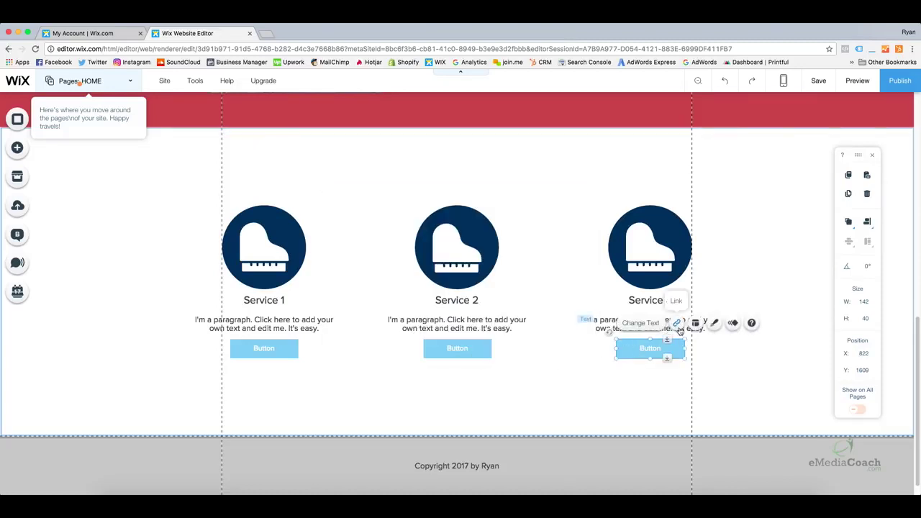
click(676, 322)
click(540, 250)
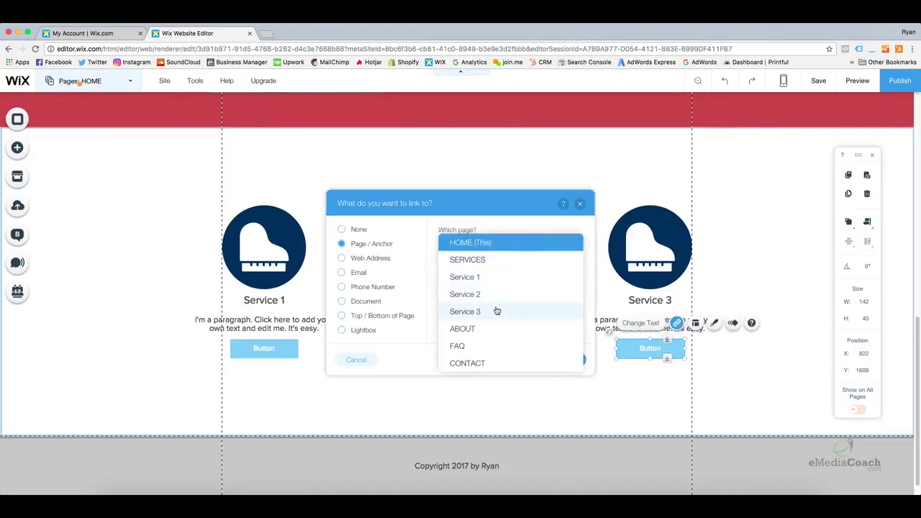
click(496, 311)
click(568, 359)
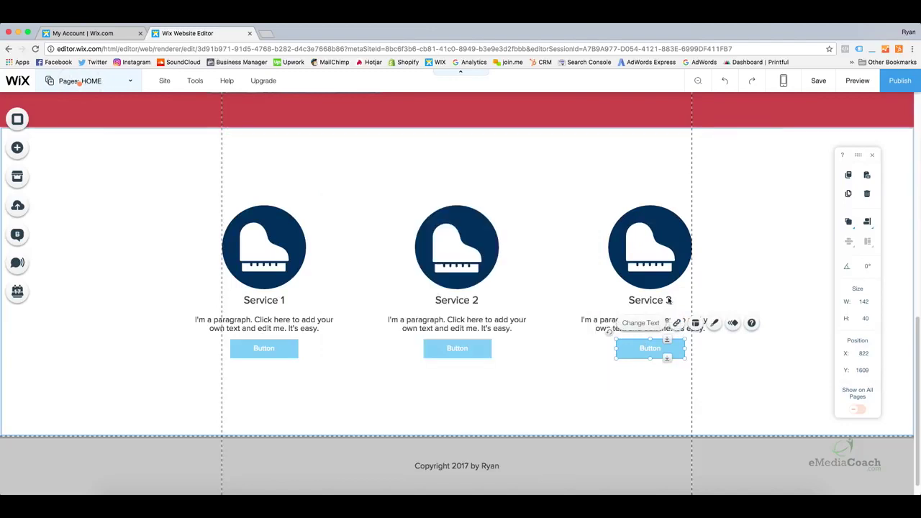
click(858, 81)
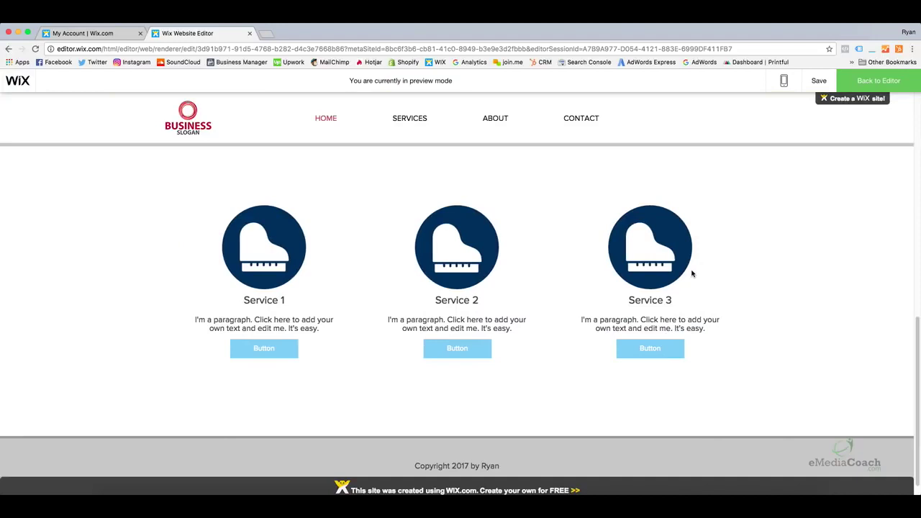
Scroll through the preview, view the CONTACT page, and return to the editor
scroll(691, 274, up, 2)
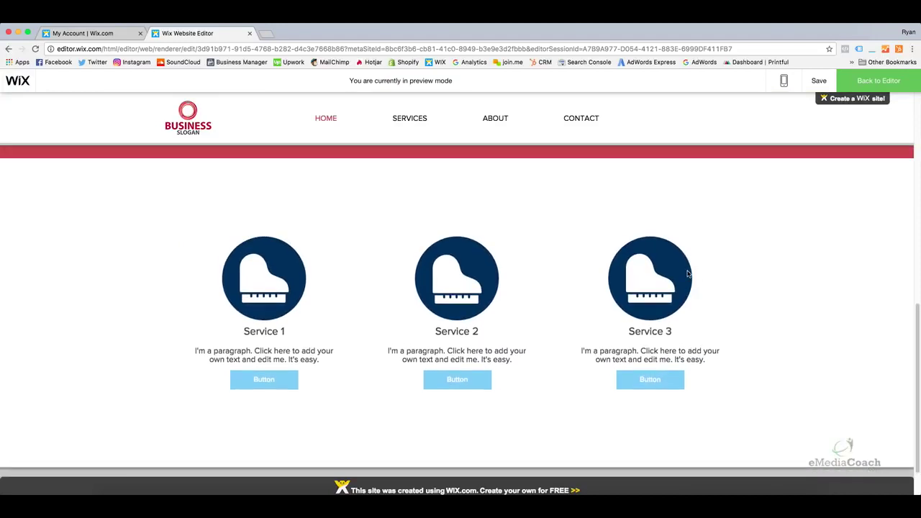
scroll(687, 274, up, 5)
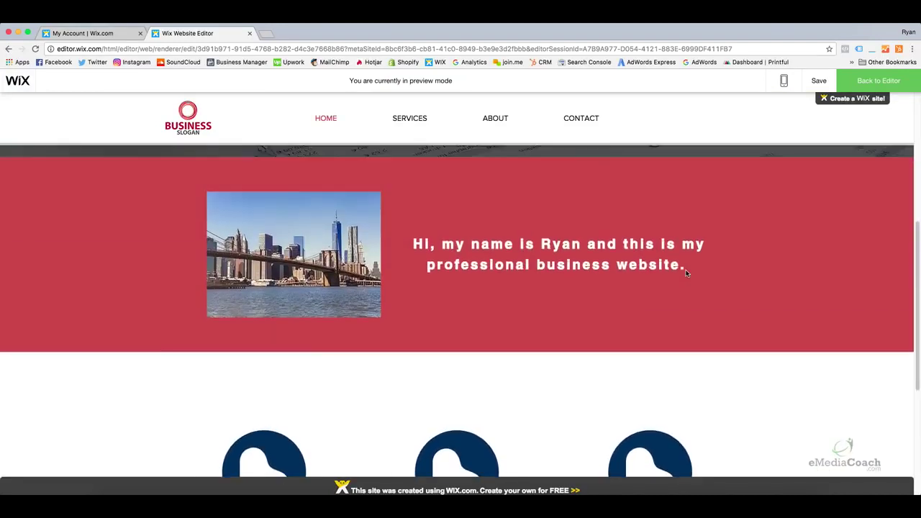
scroll(683, 271, up, 8)
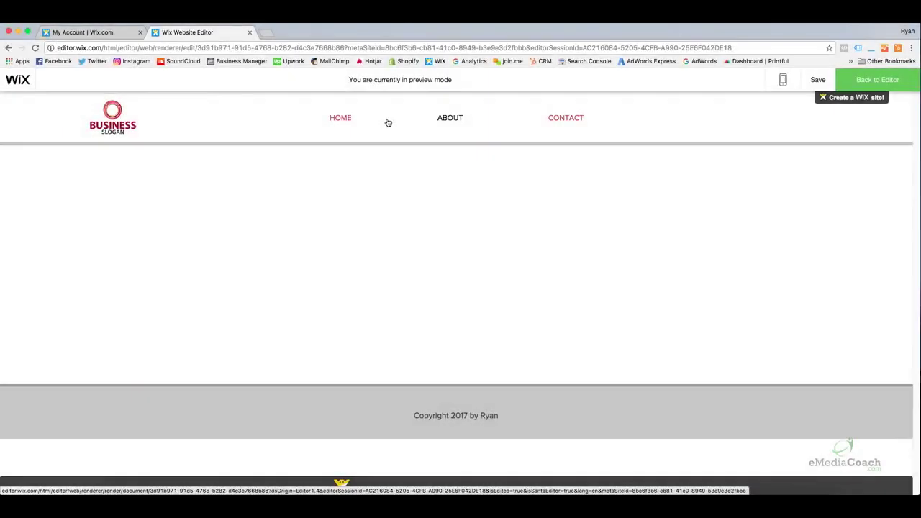
mouse_move(395, 126)
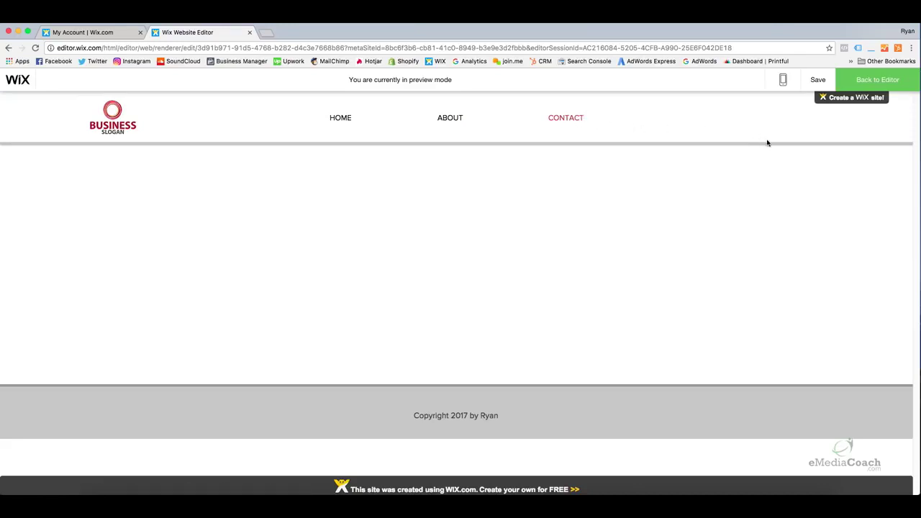
click(876, 80)
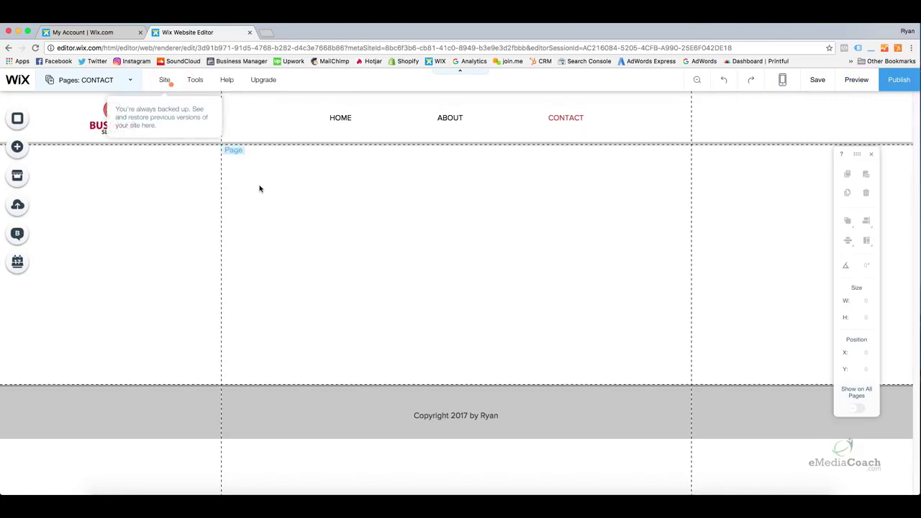
Browse the Add panel's Contact category of themed contact forms for the CONTACT page
click(189, 182)
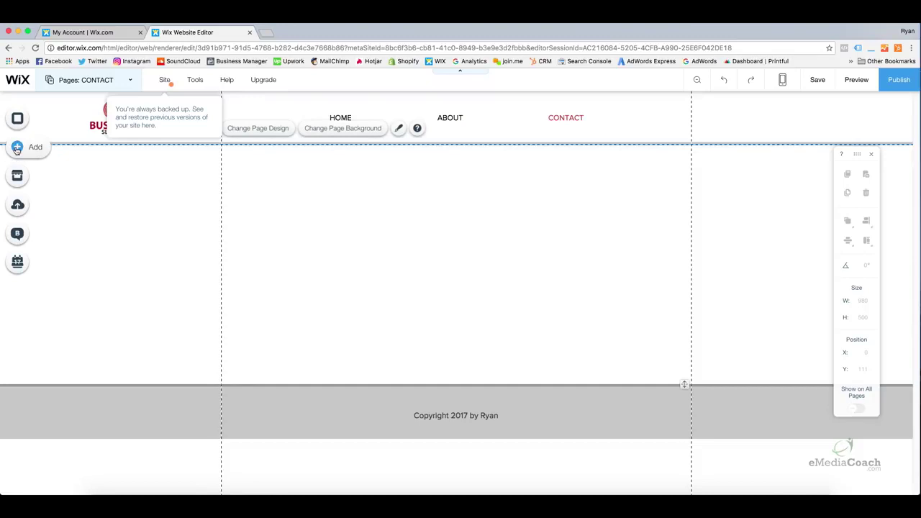
click(17, 149)
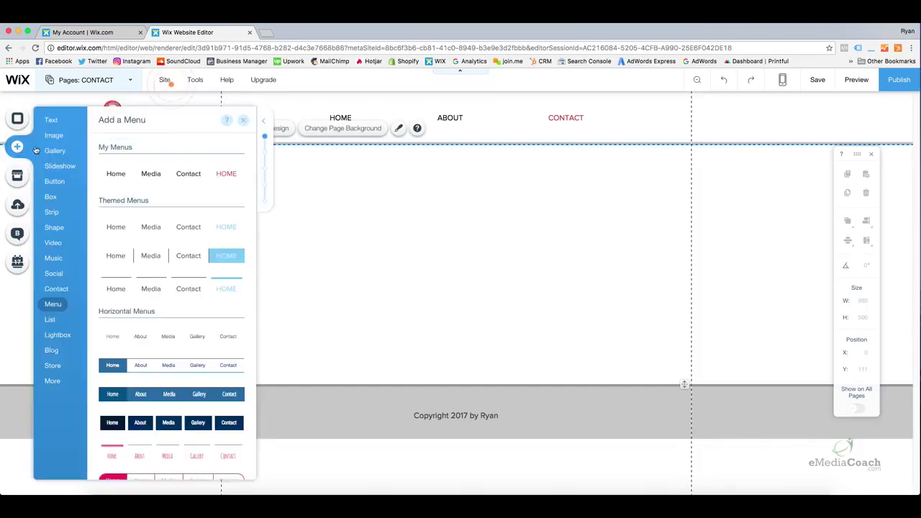
mouse_move(53, 219)
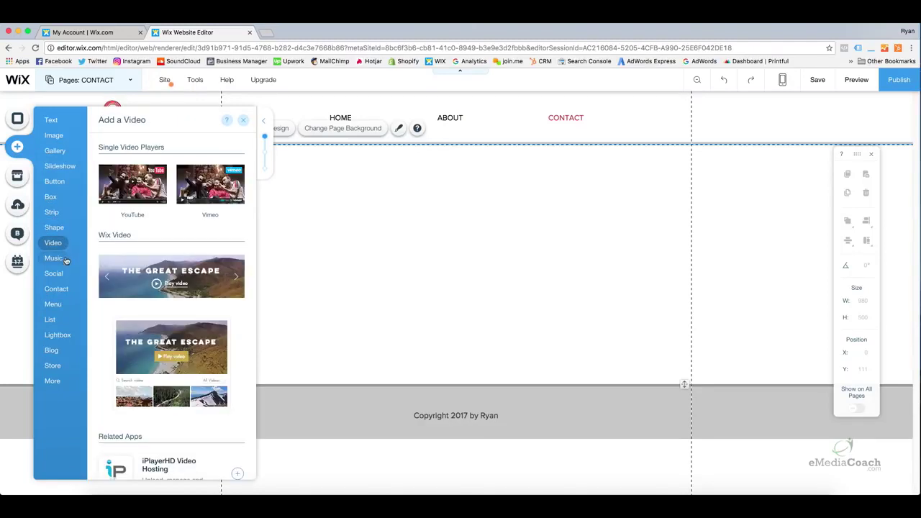
mouse_move(55, 291)
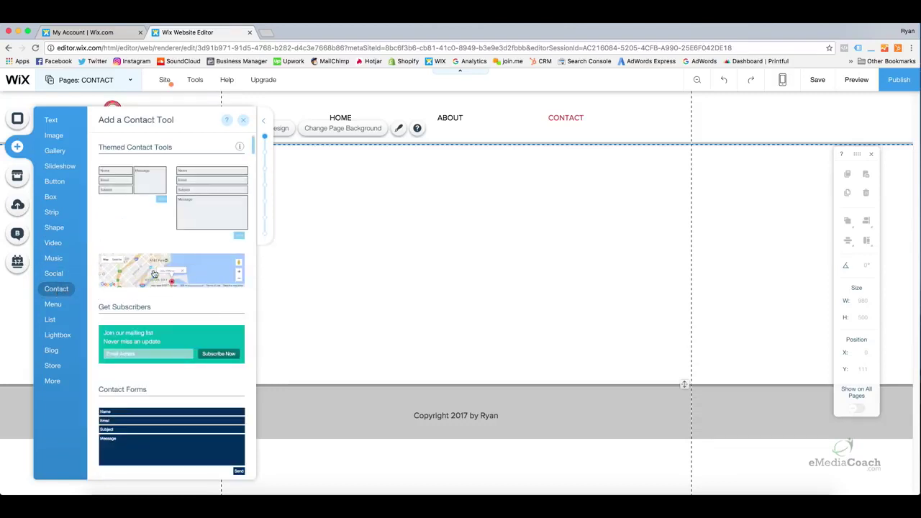
scroll(158, 274, down, 3)
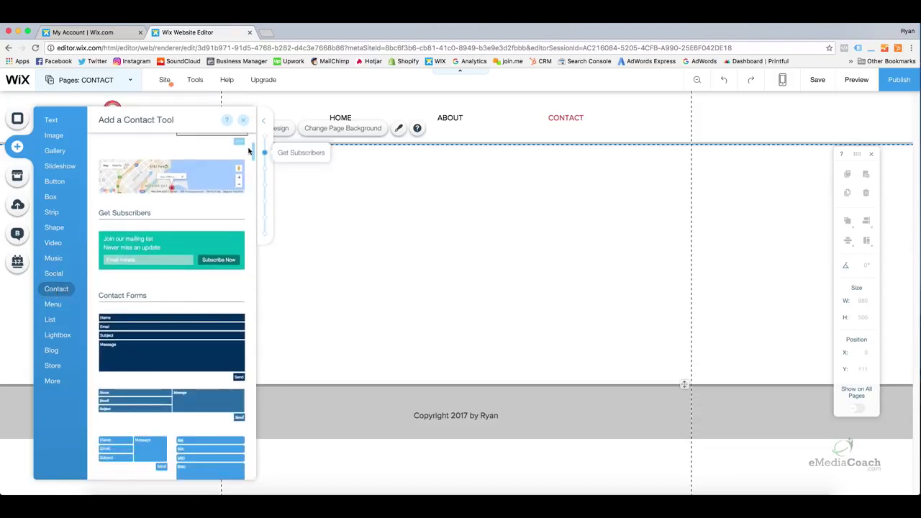
mouse_move(253, 151)
mouse_down()
mouse_move(259, 205)
mouse_move(255, 144)
mouse_up()
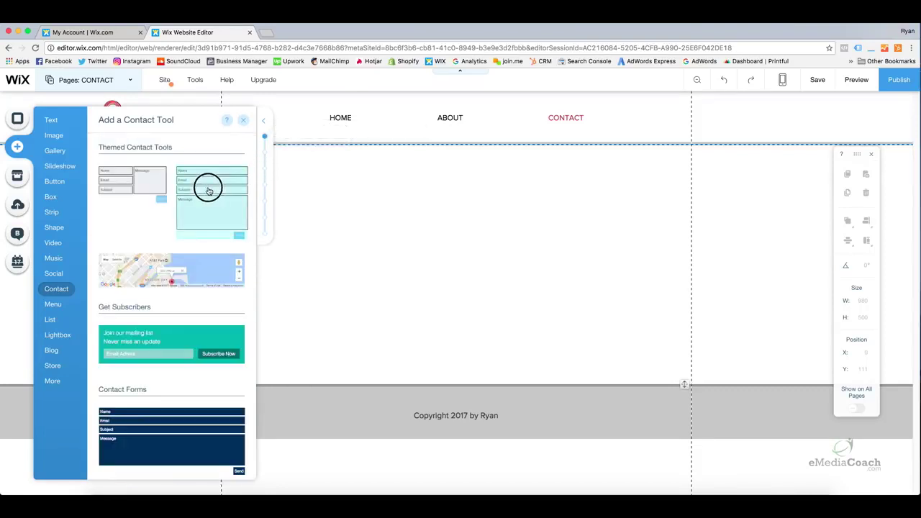
Place the second themed contact form on the right of the CONTACT page, widened to 356 px
drag(209, 189, 574, 231)
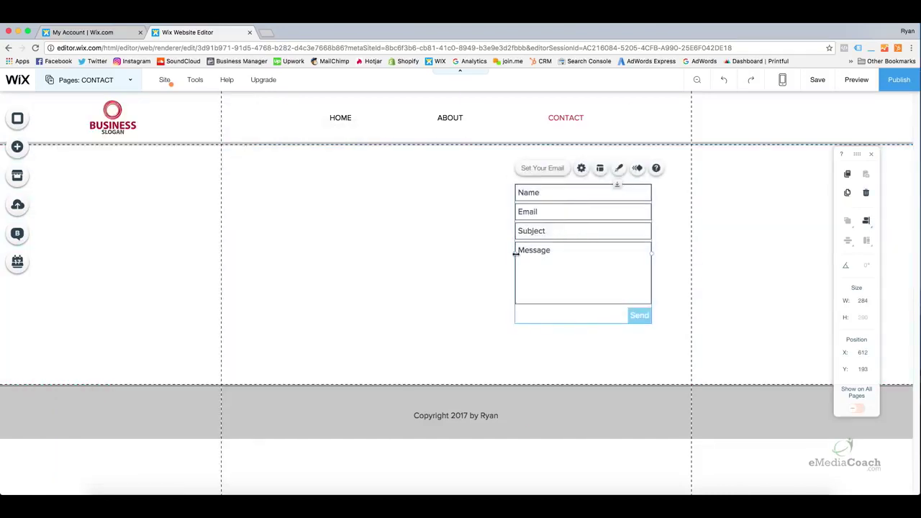
drag(515, 254, 489, 253)
drag(553, 255, 567, 267)
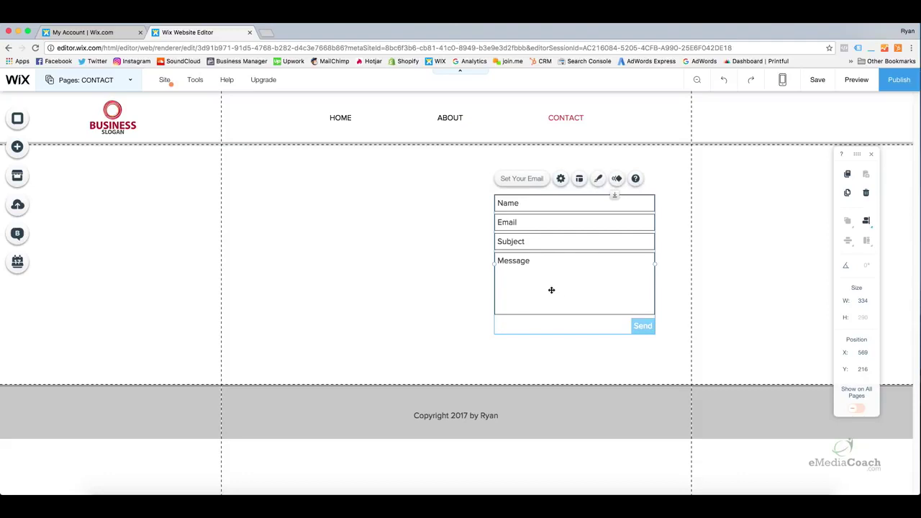
drag(494, 264, 598, 266)
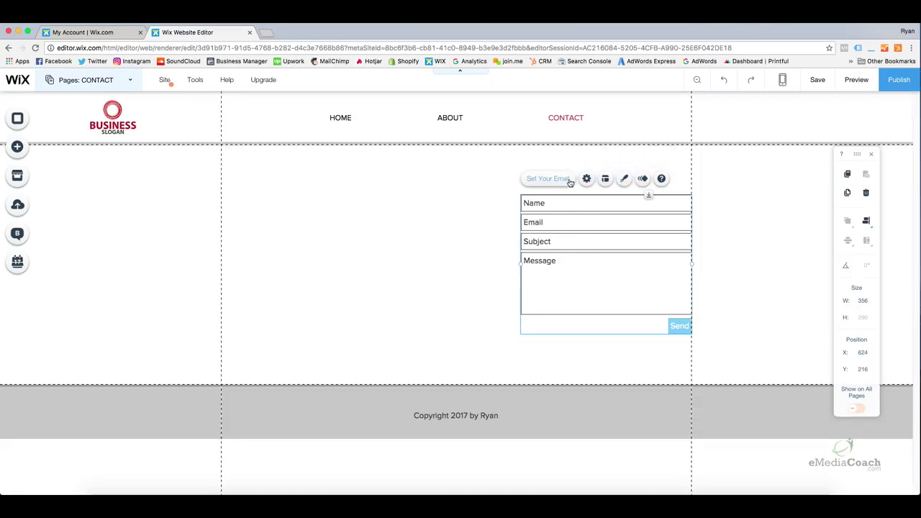
click(565, 181)
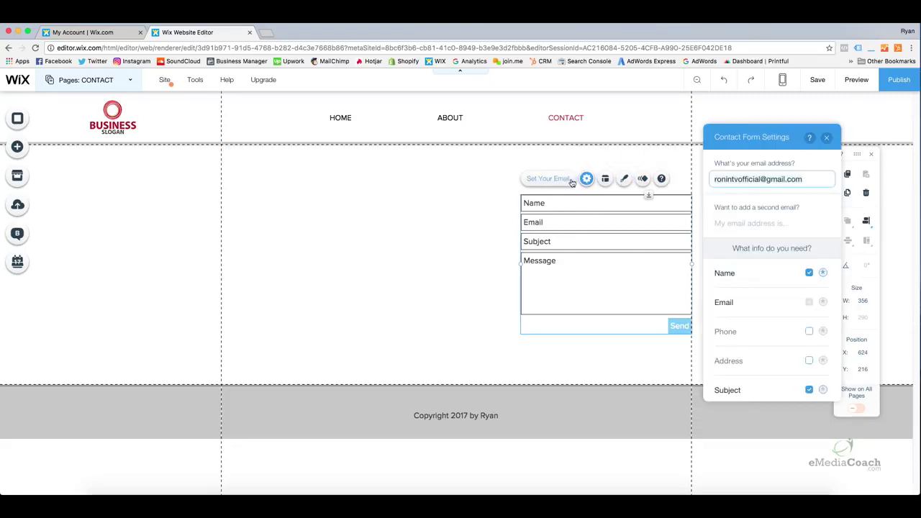
click(783, 179)
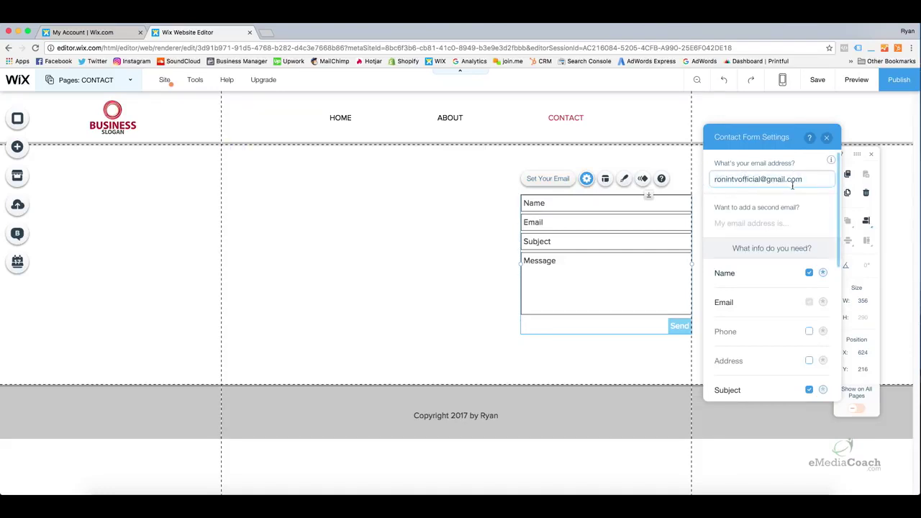
click(811, 179)
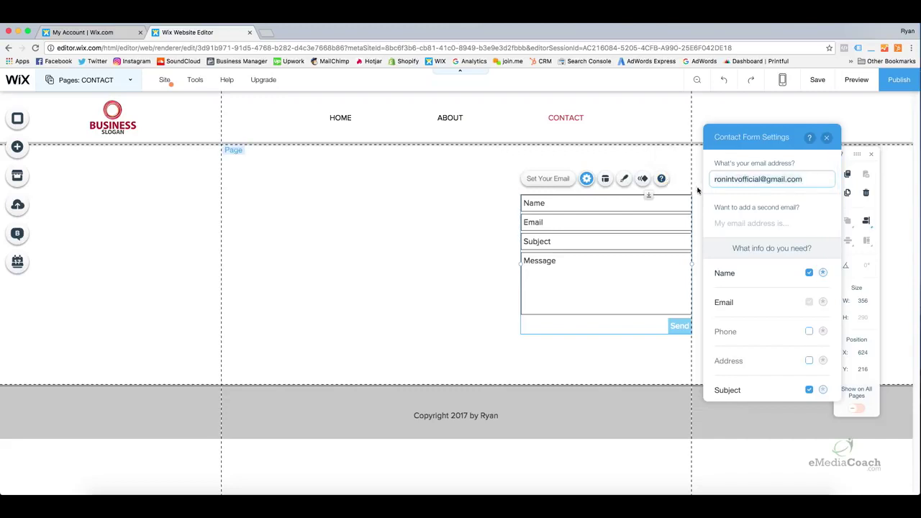
click(828, 140)
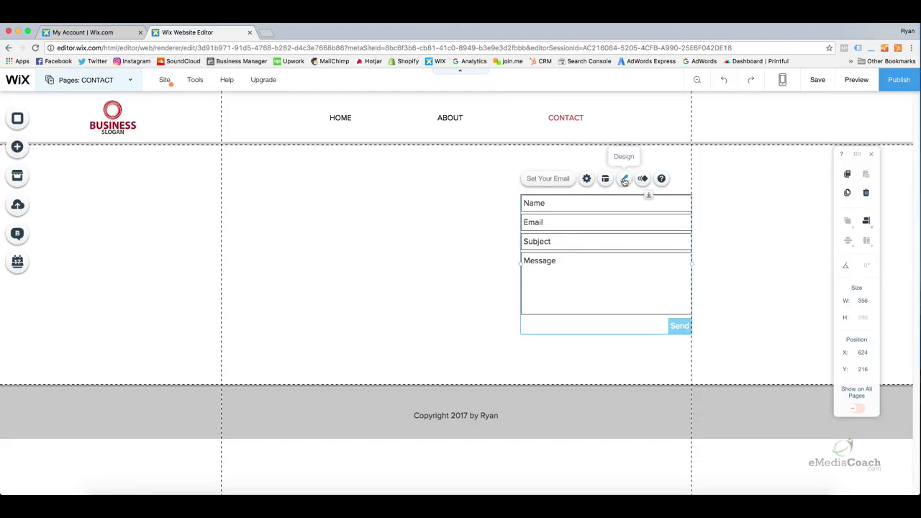
Set the contact form's Send button background to red at 100%
click(623, 179)
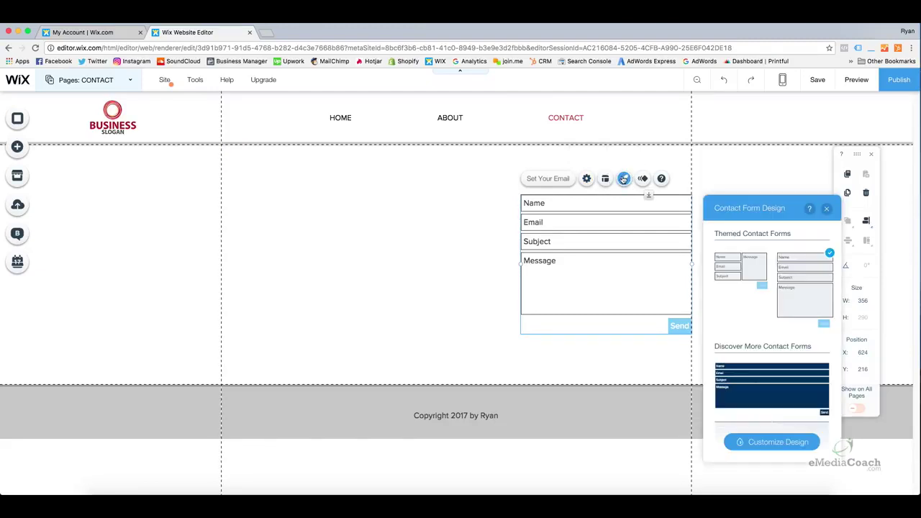
click(755, 450)
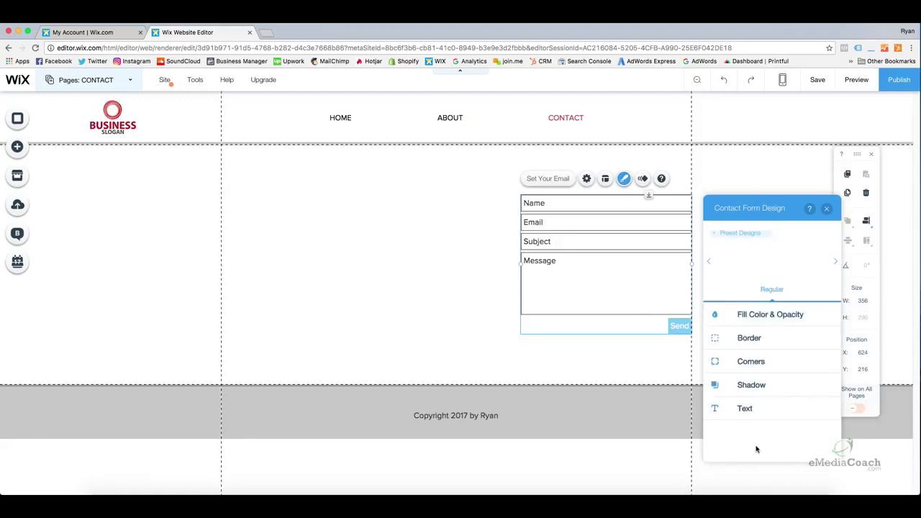
click(754, 314)
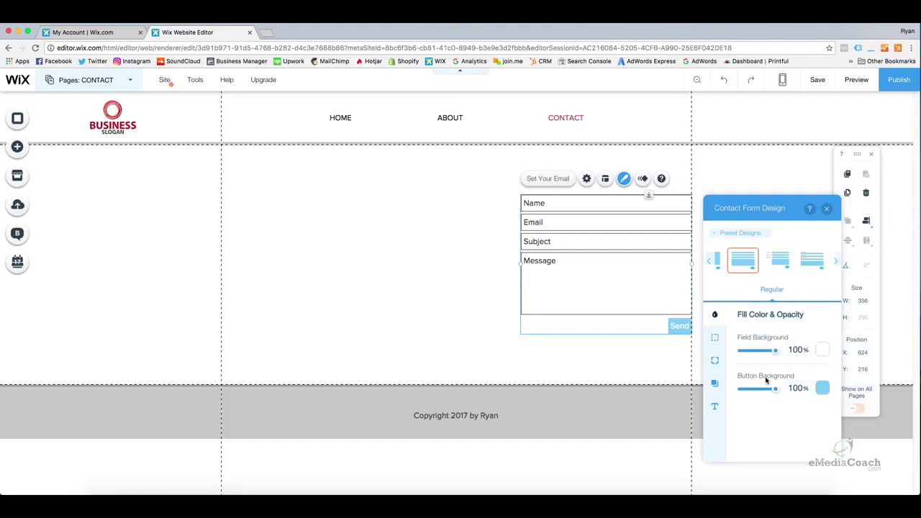
click(822, 388)
click(754, 362)
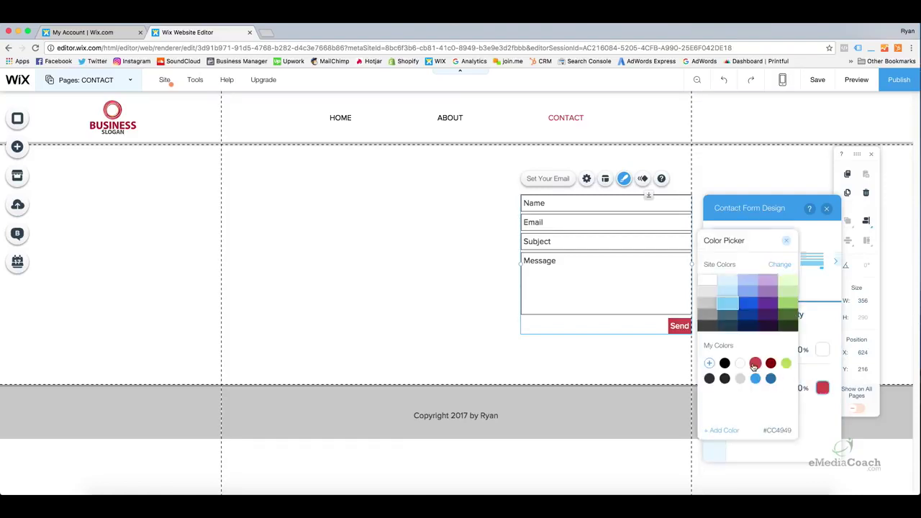
click(785, 240)
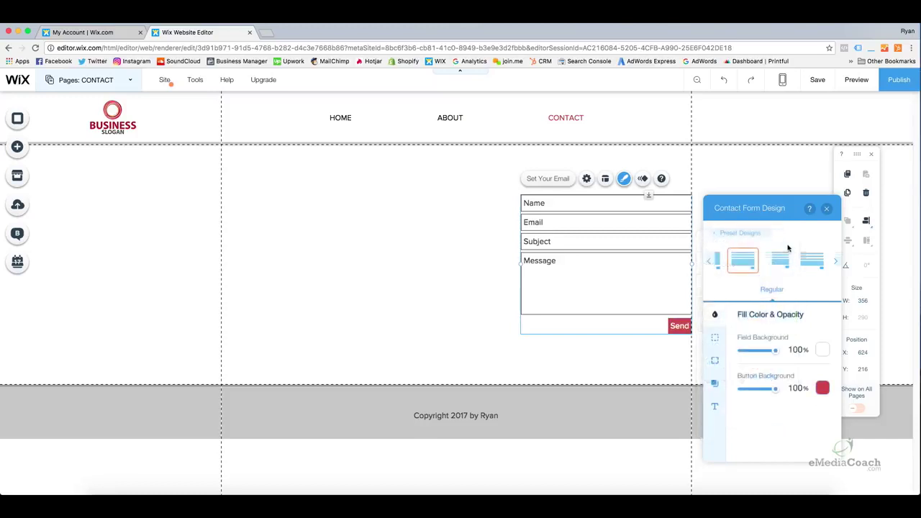
Review the form's border, corner, shadow and text settings, then close the design panel
click(717, 339)
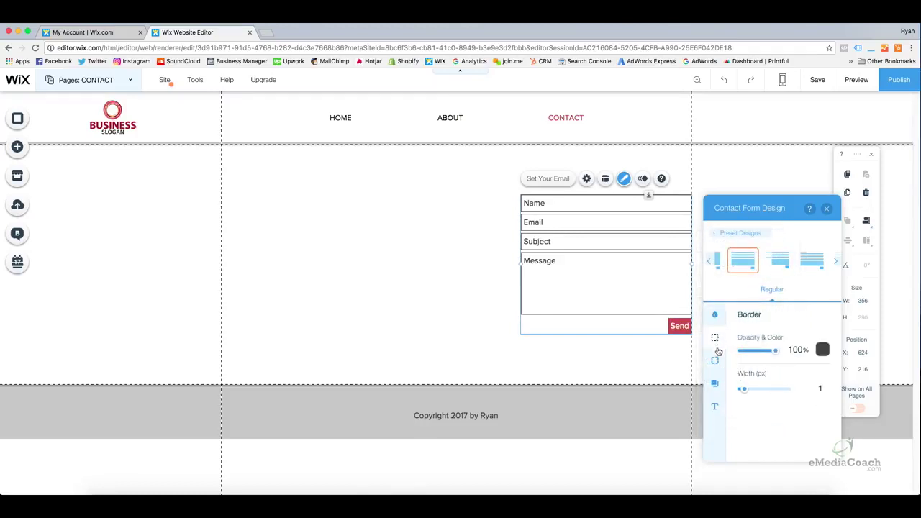
click(714, 359)
click(716, 384)
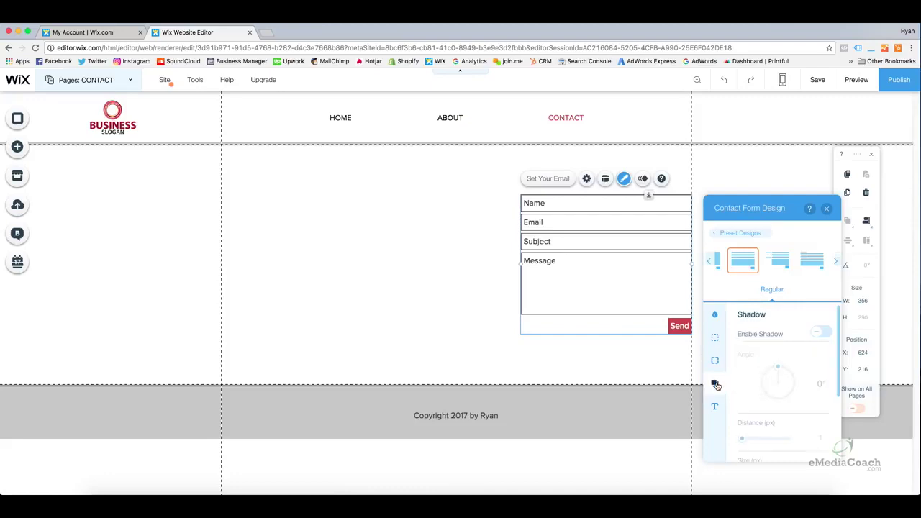
click(714, 406)
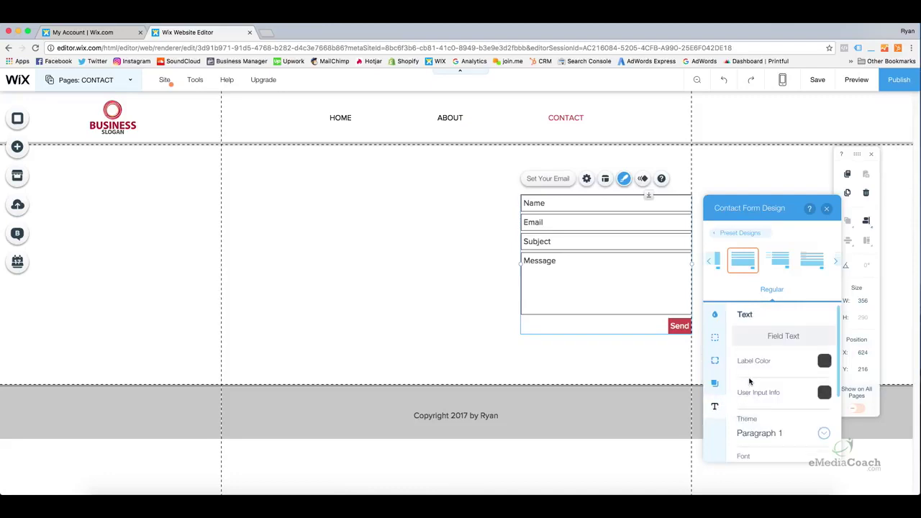
scroll(734, 338, down, 3)
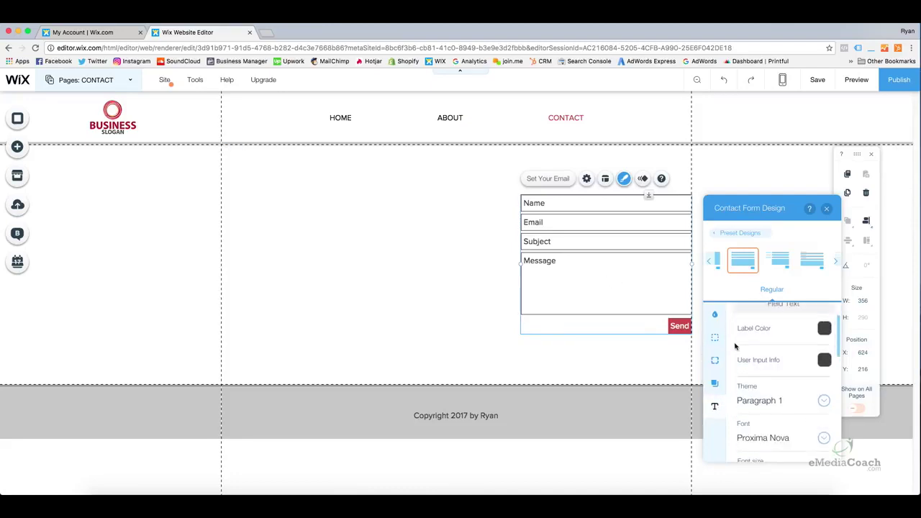
scroll(748, 367, up, 3)
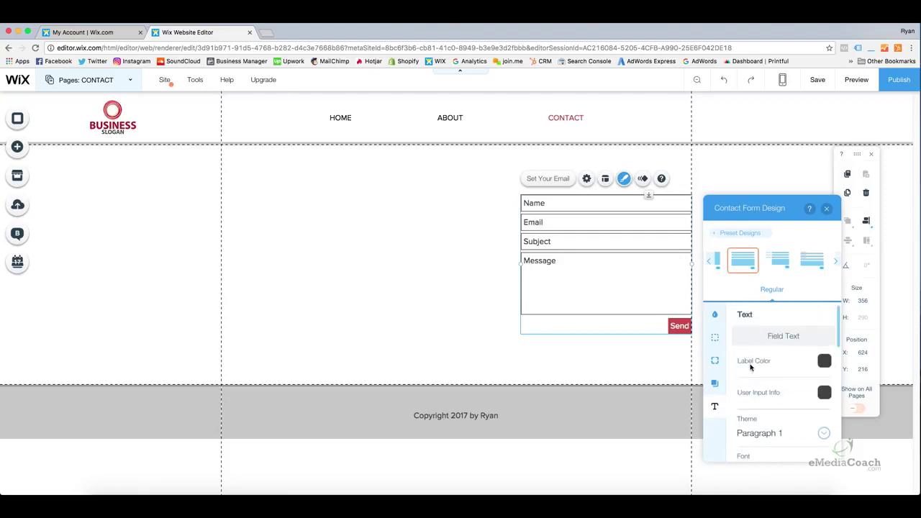
click(715, 314)
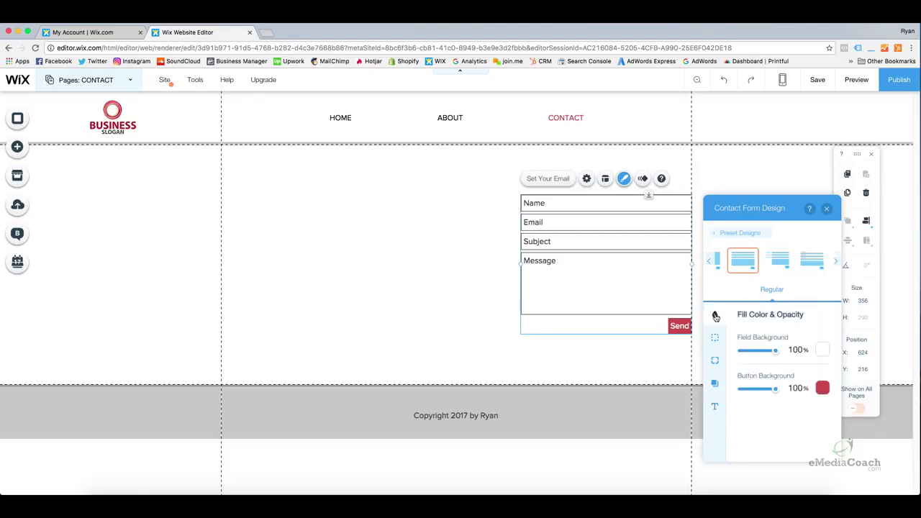
click(828, 209)
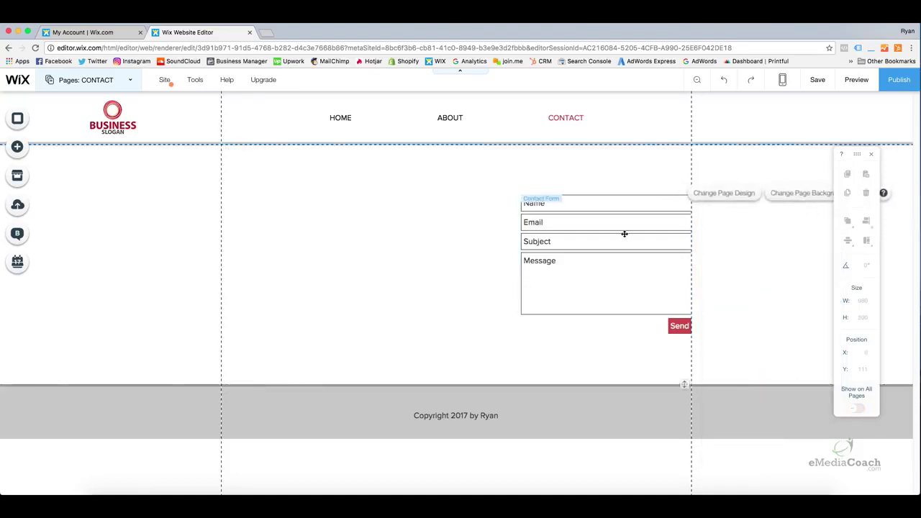
Nudge the contact form lower, then place a Classic (Highways) Google map to its left
drag(623, 235, 624, 234)
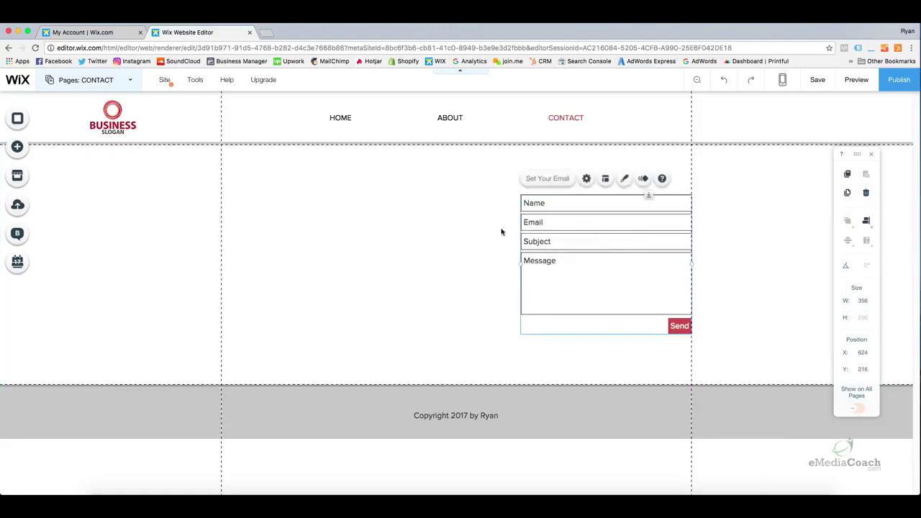
click(456, 234)
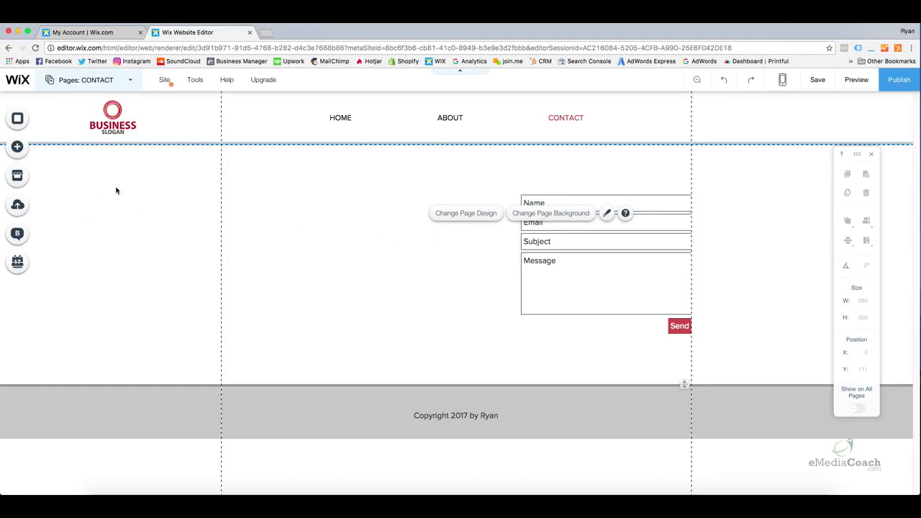
click(22, 148)
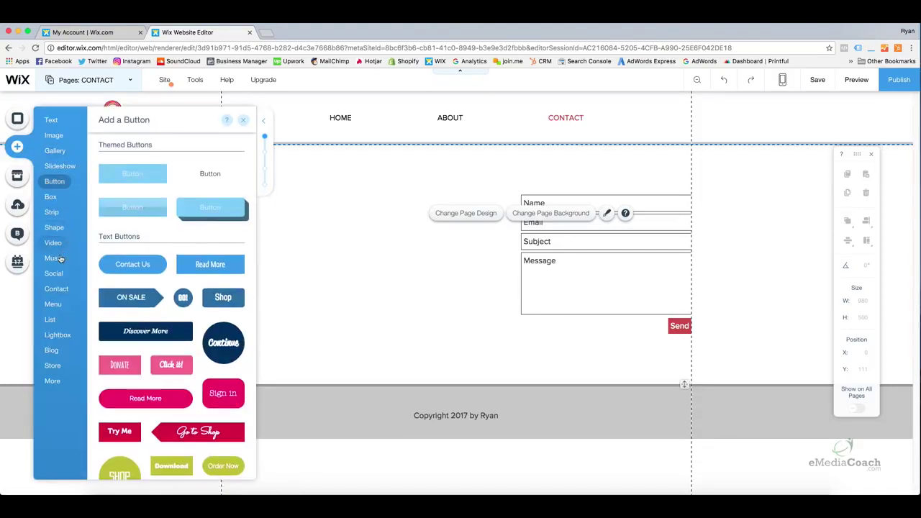
mouse_move(49, 291)
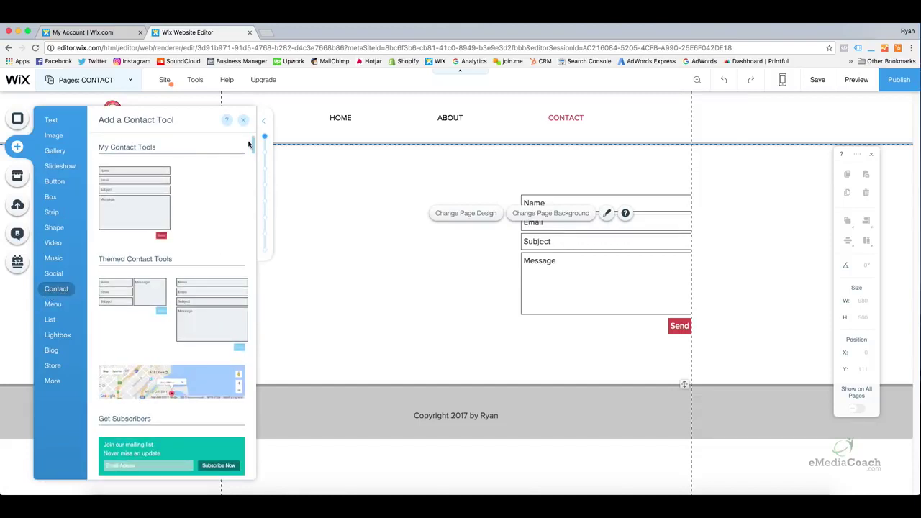
drag(253, 141, 256, 171)
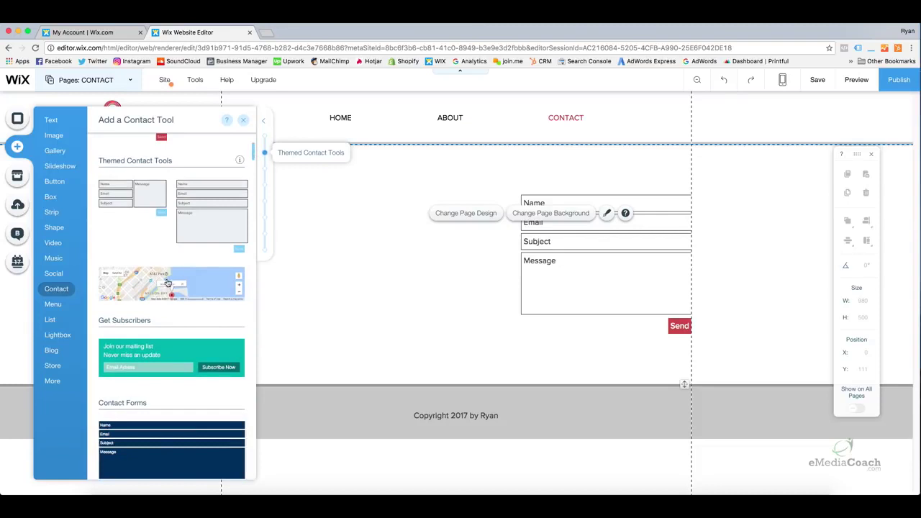
drag(253, 149, 261, 278)
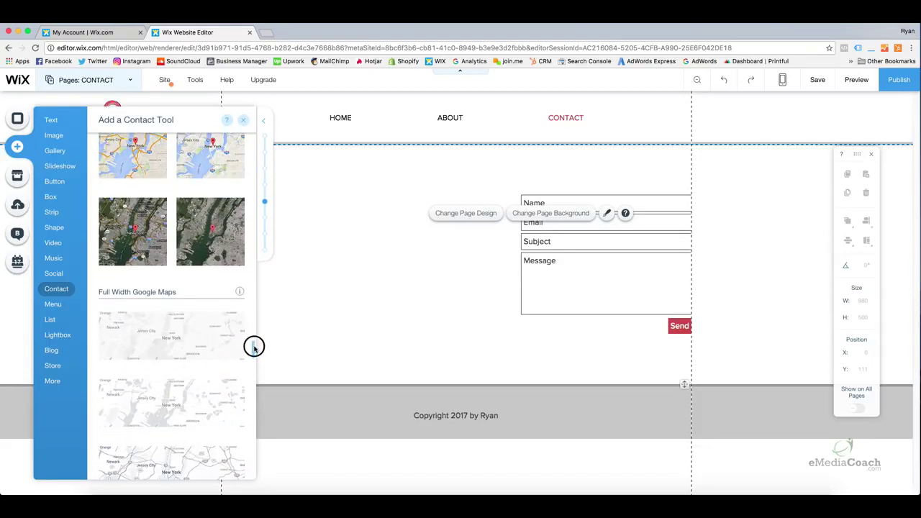
drag(253, 348, 254, 352)
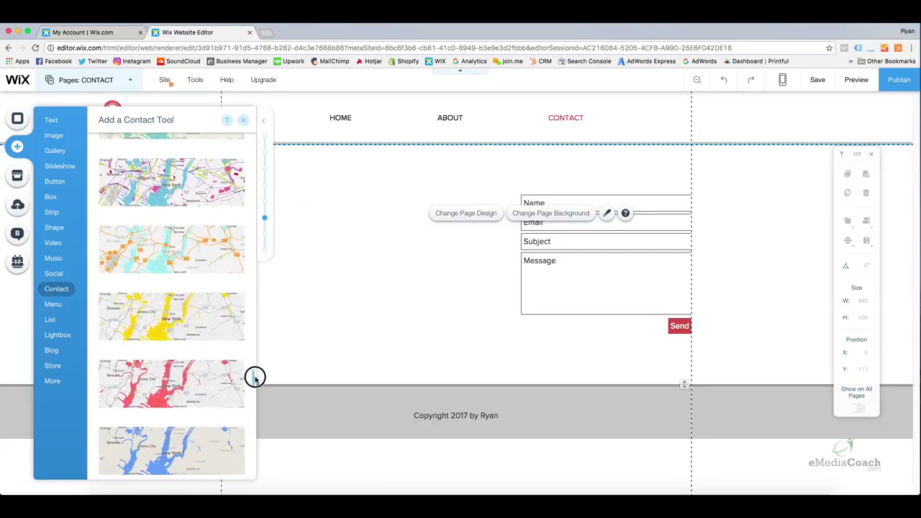
drag(257, 384, 256, 395)
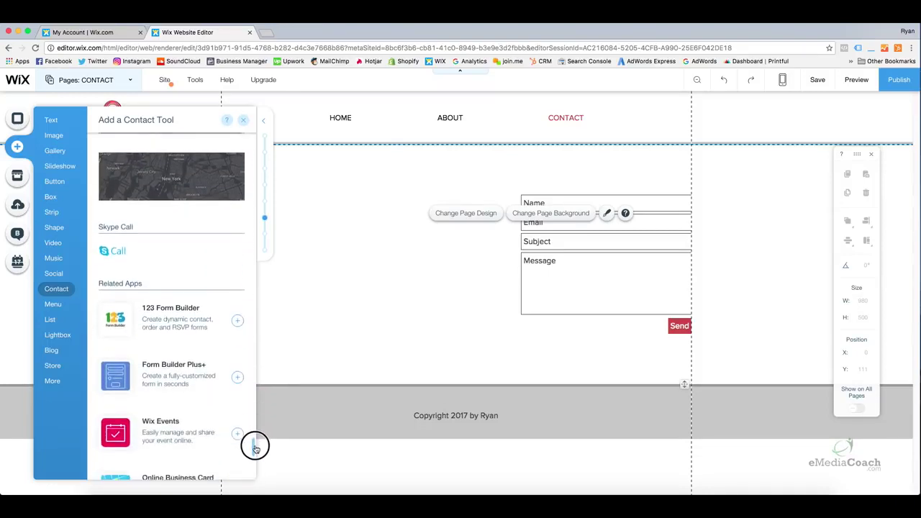
drag(255, 447, 253, 455)
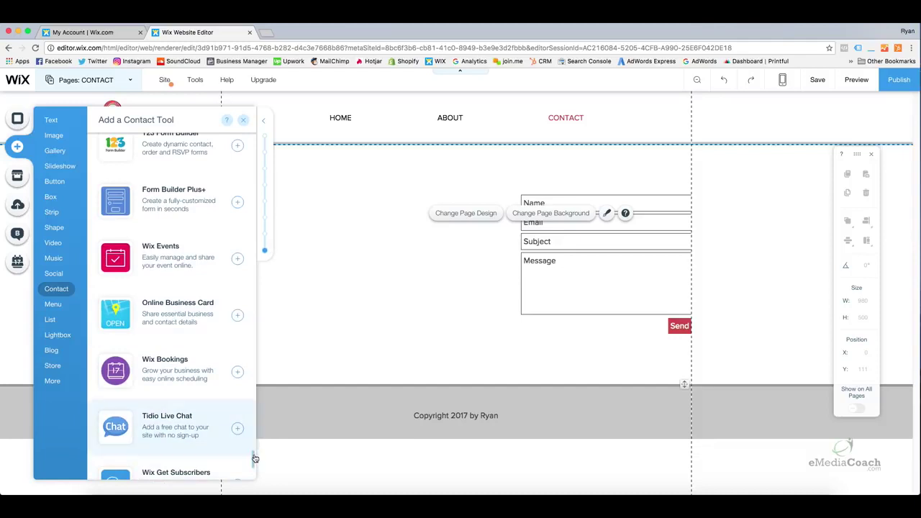
drag(255, 458, 265, 337)
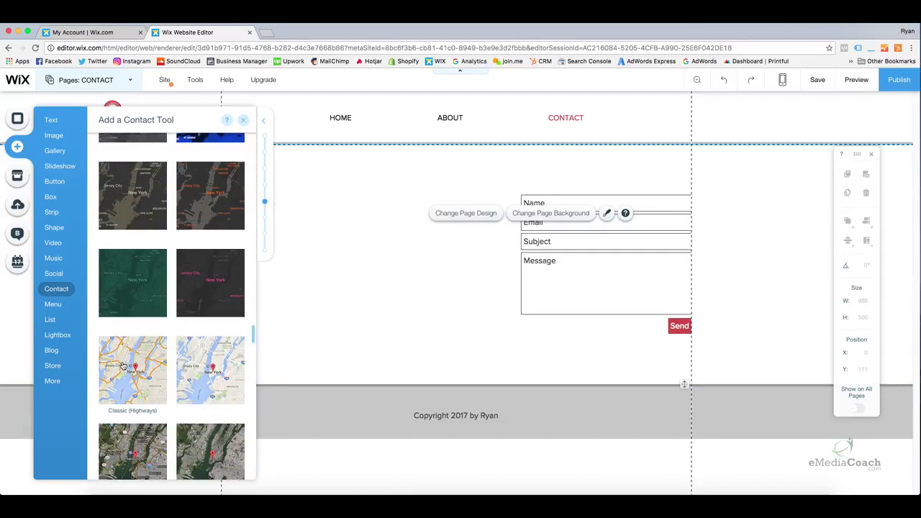
drag(123, 368, 324, 242)
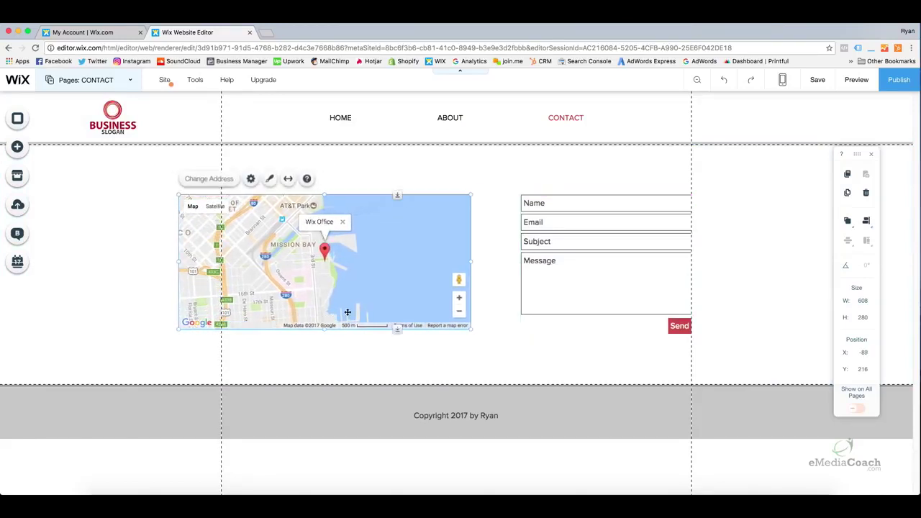
Shift the map slightly left and up so it lines up beside the form
click(350, 345)
drag(426, 273, 409, 276)
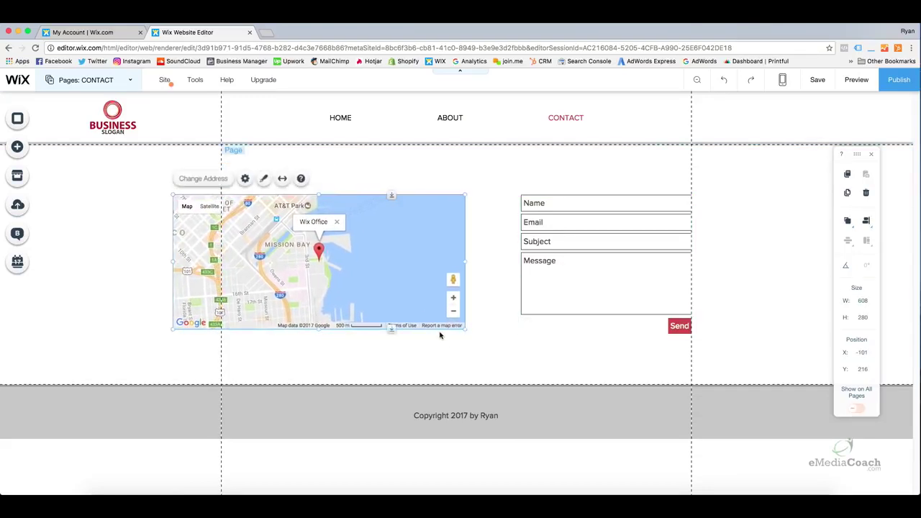
click(442, 343)
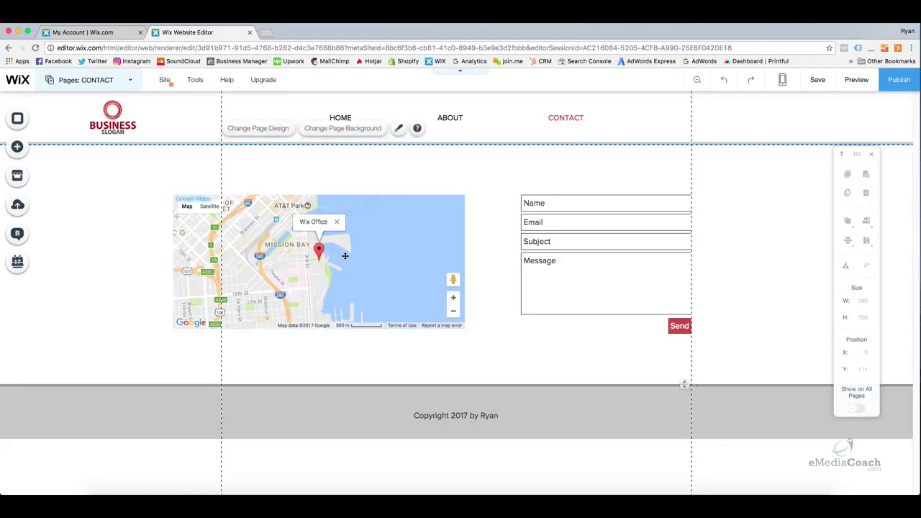
click(400, 249)
drag(401, 249, 397, 247)
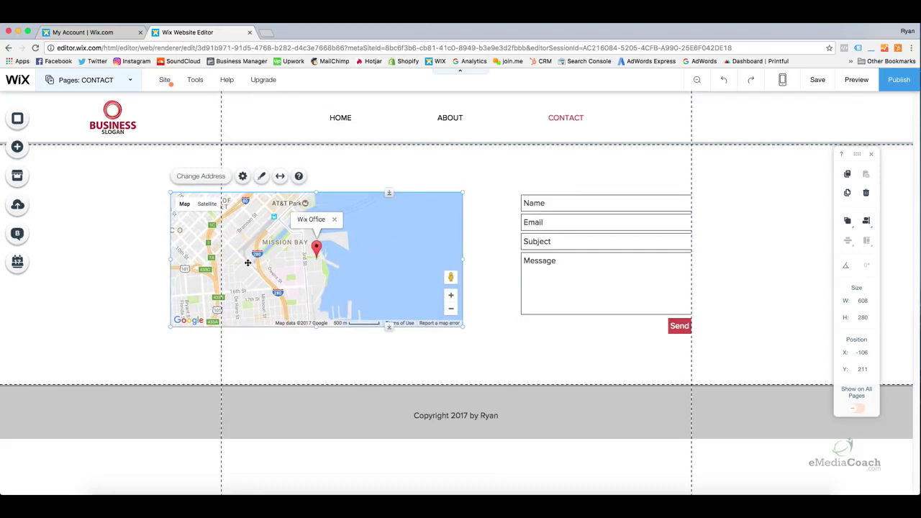
Change the map marker description from Wix Office to 'My Business' and close the map settings
click(215, 179)
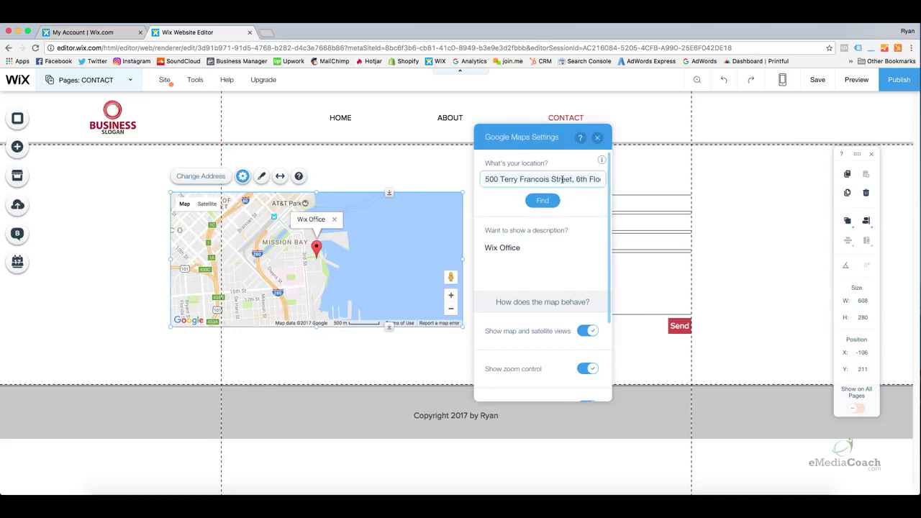
drag(497, 176, 616, 185)
click(540, 201)
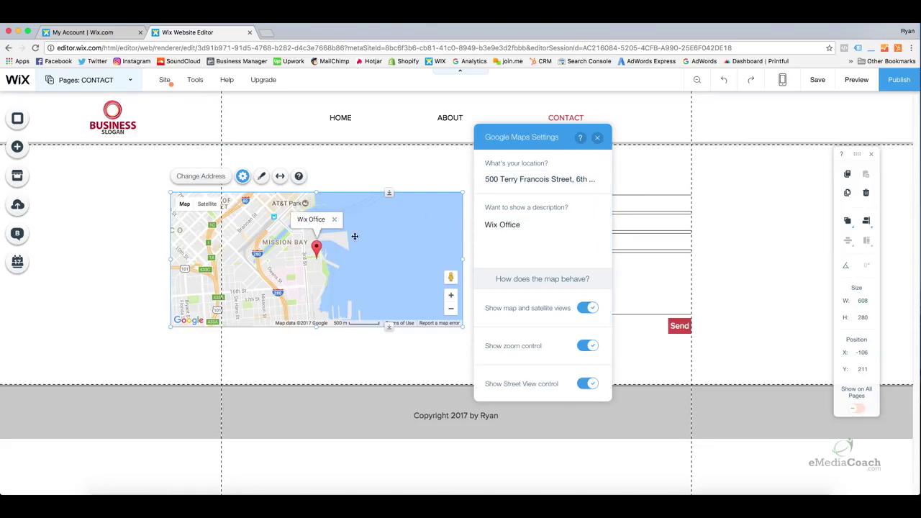
click(502, 225)
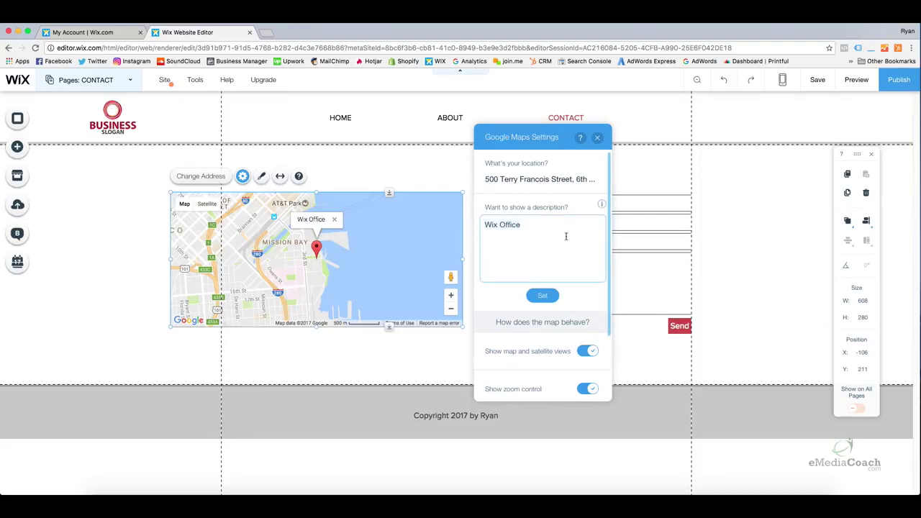
key(super+a)
text(My Business)
click(551, 297)
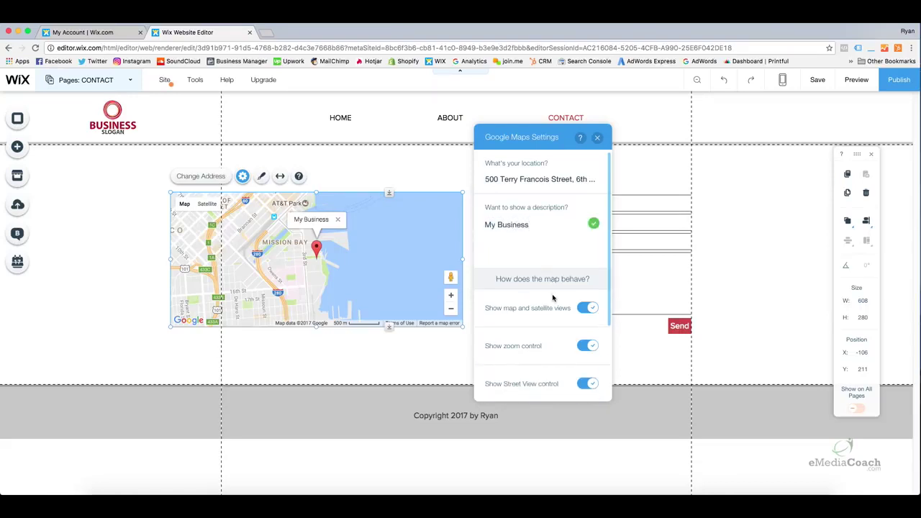
click(597, 138)
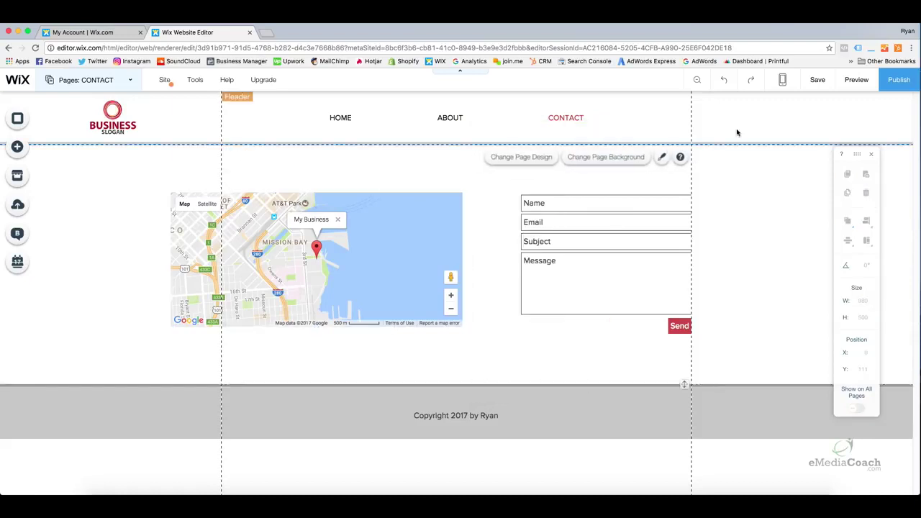
Preview the site, then bring up the Premium upgrade plans from the account dashboard
click(855, 82)
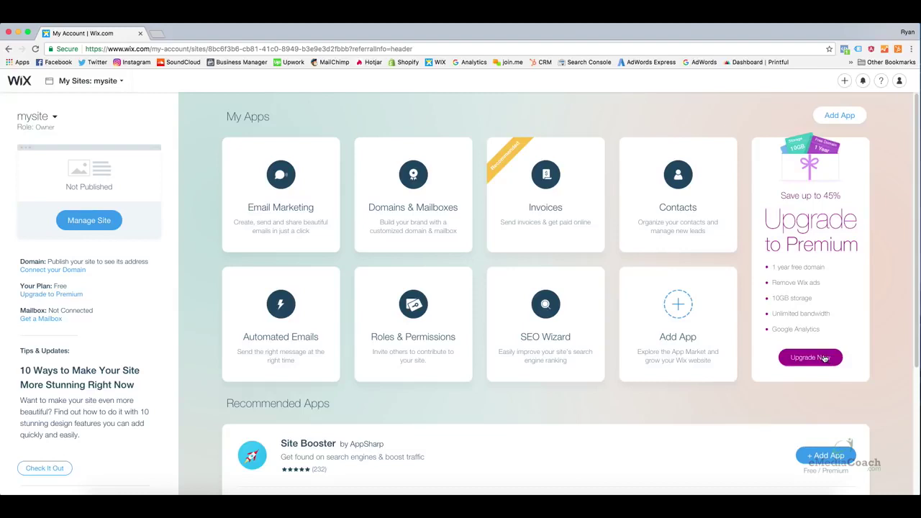
click(824, 357)
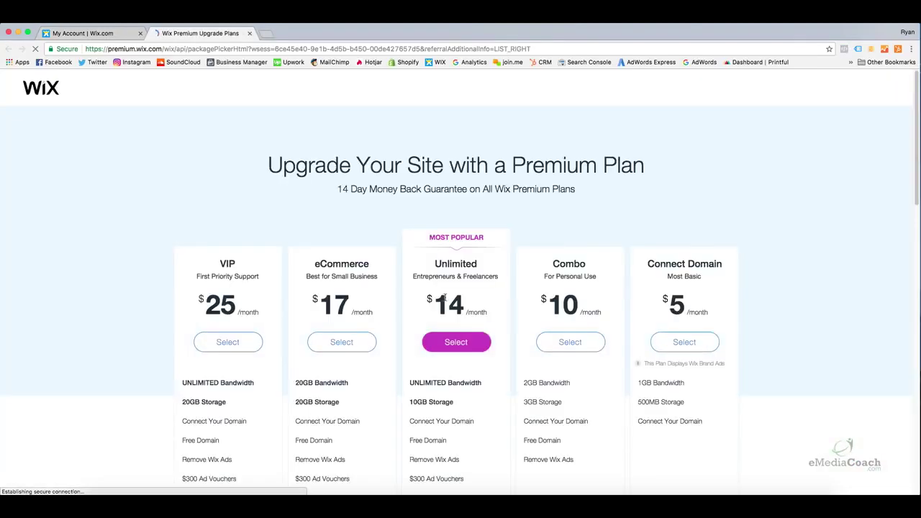
scroll(653, 334, down, 1)
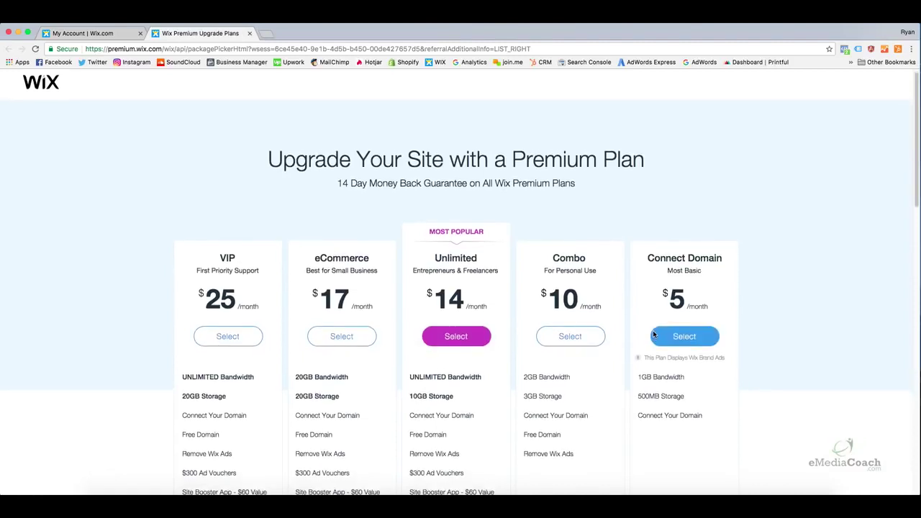
scroll(655, 336, down, 5)
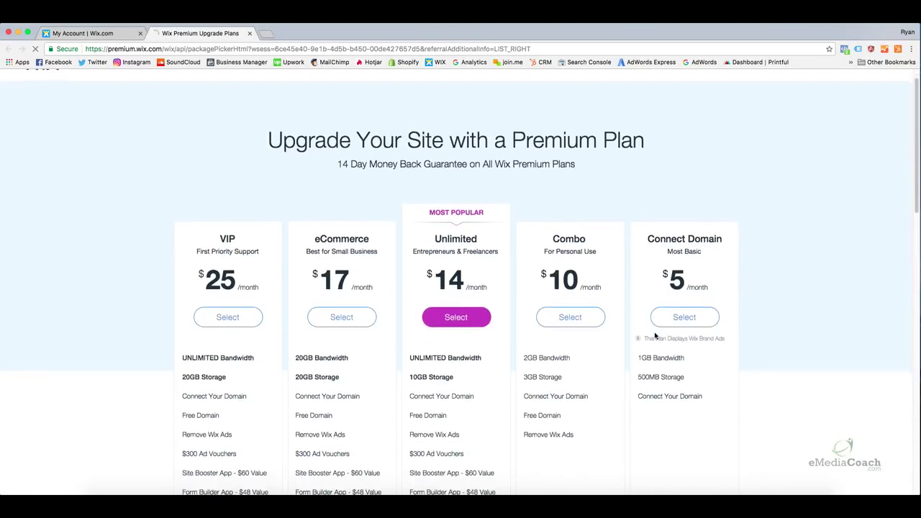
scroll(655, 335, up, 3)
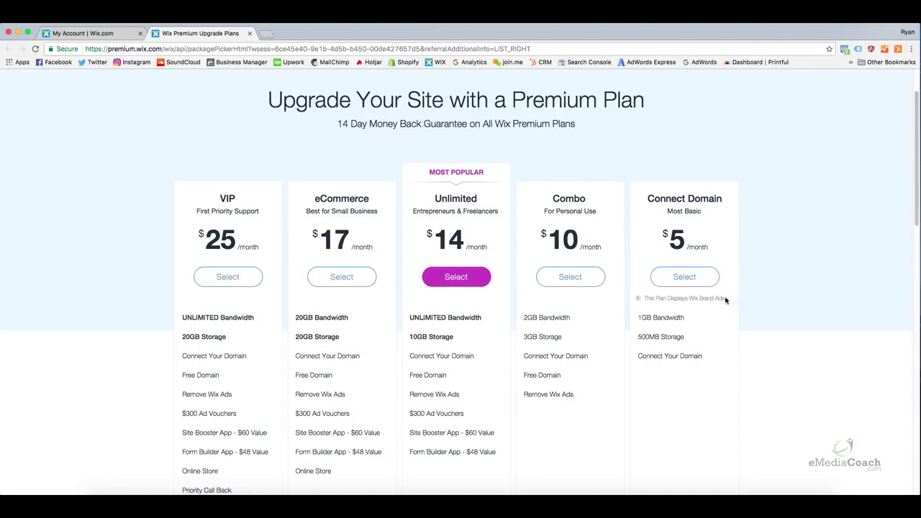
drag(725, 298, 653, 298)
click(643, 297)
mouse_move(598, 320)
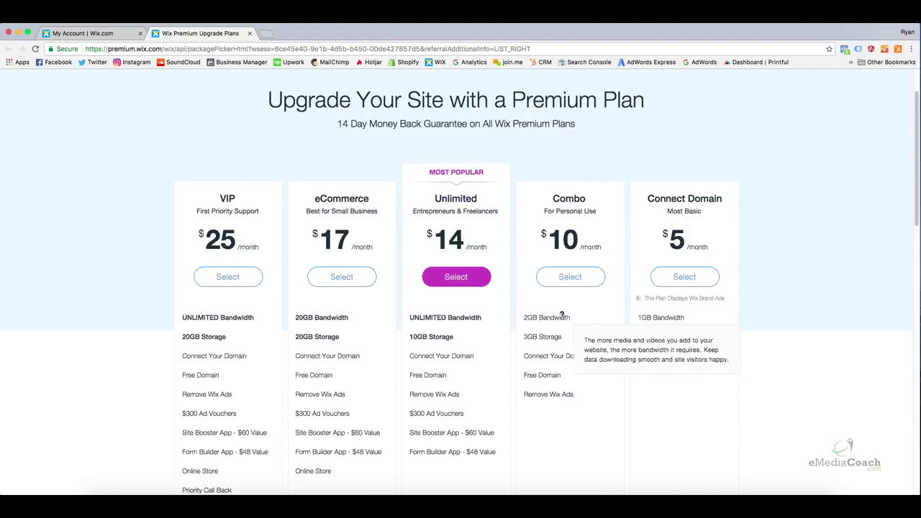
mouse_move(565, 336)
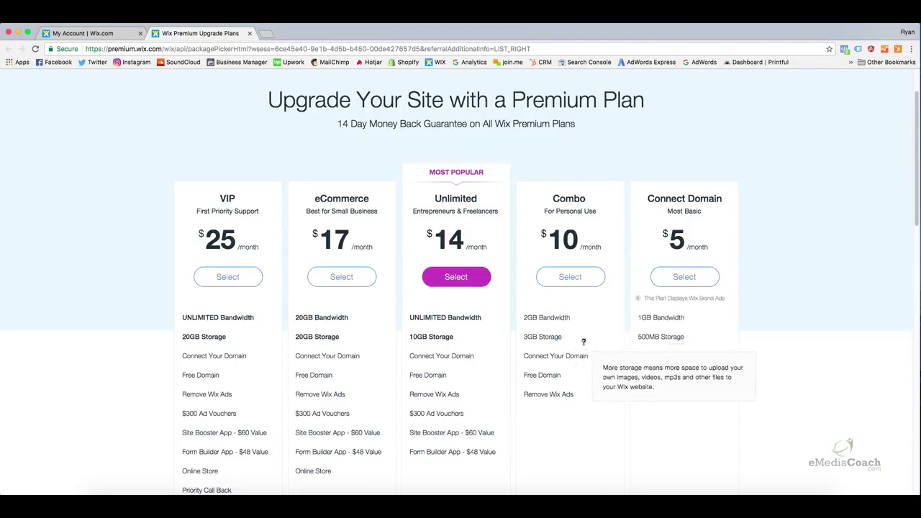
mouse_move(592, 357)
mouse_move(592, 395)
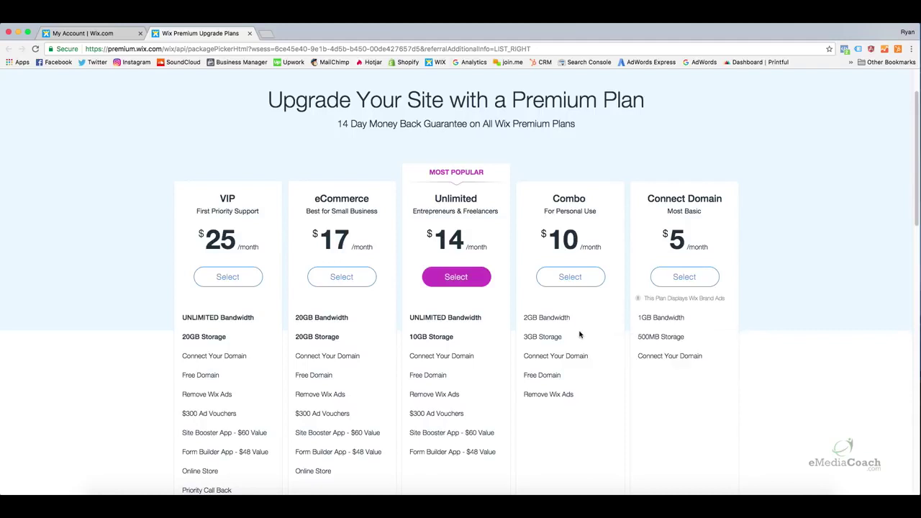
mouse_move(574, 331)
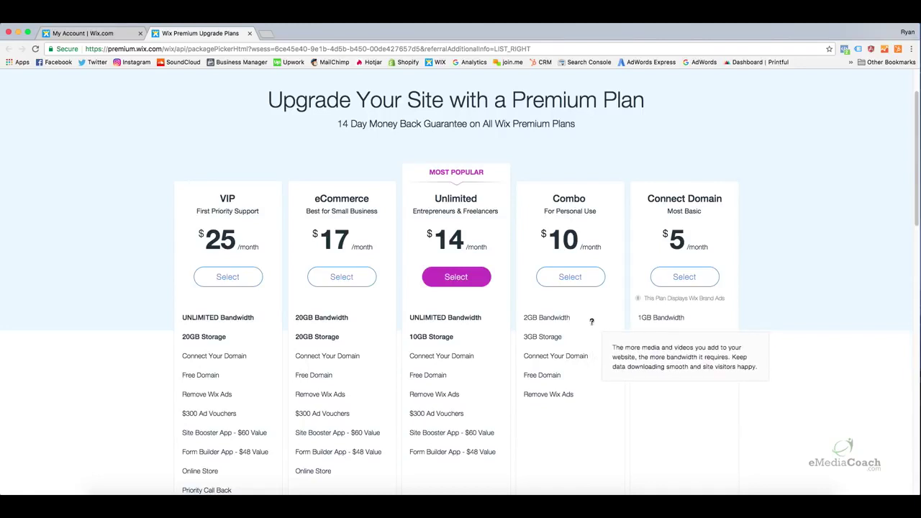
mouse_move(608, 351)
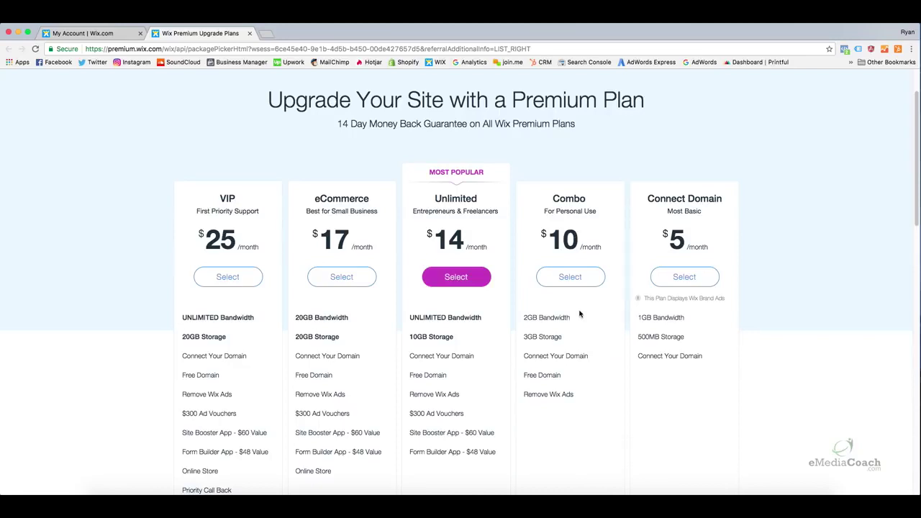
scroll(579, 314, down, 1)
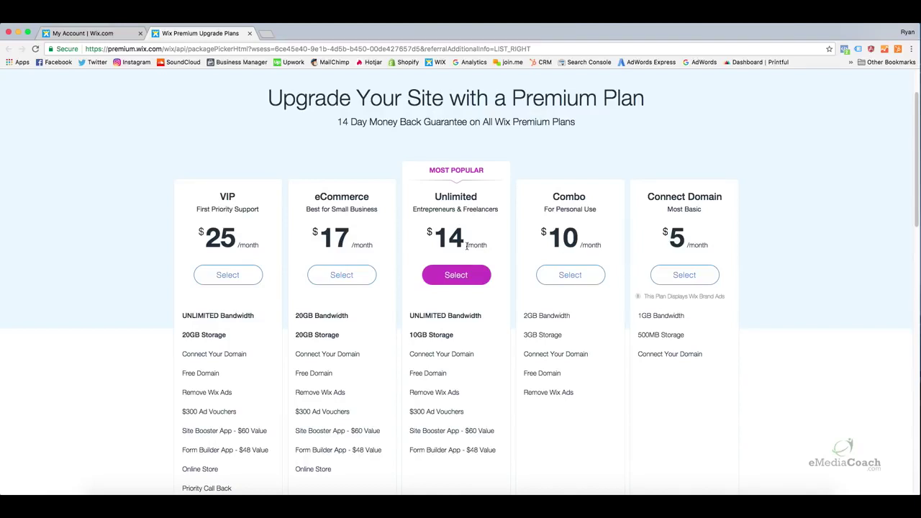
mouse_move(481, 313)
mouse_move(458, 335)
mouse_move(448, 451)
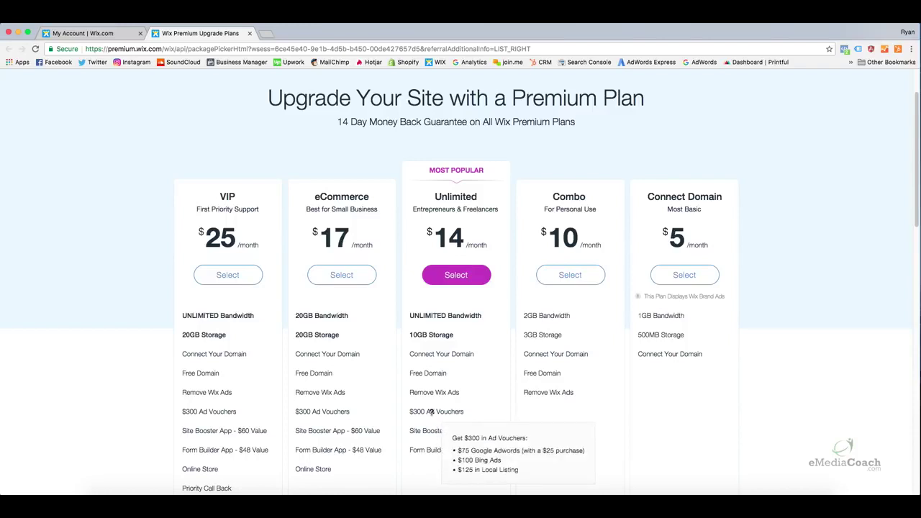
mouse_move(423, 431)
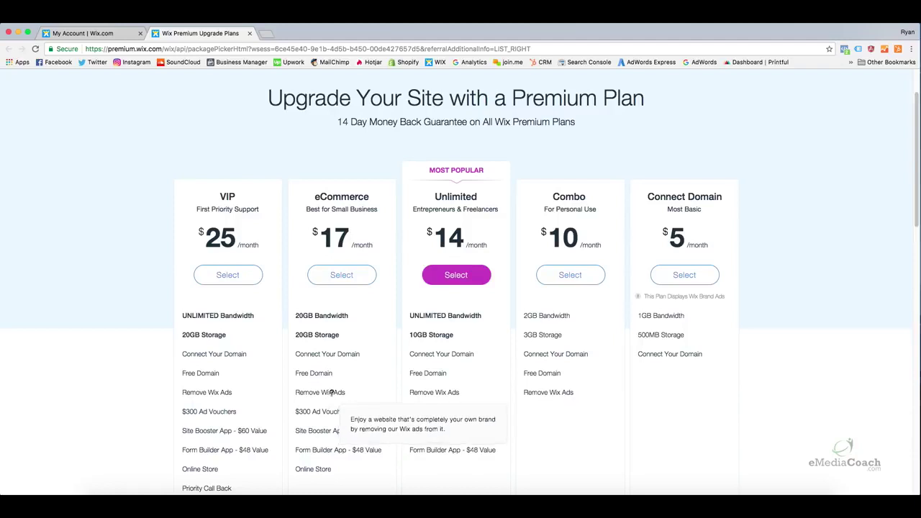
mouse_move(327, 373)
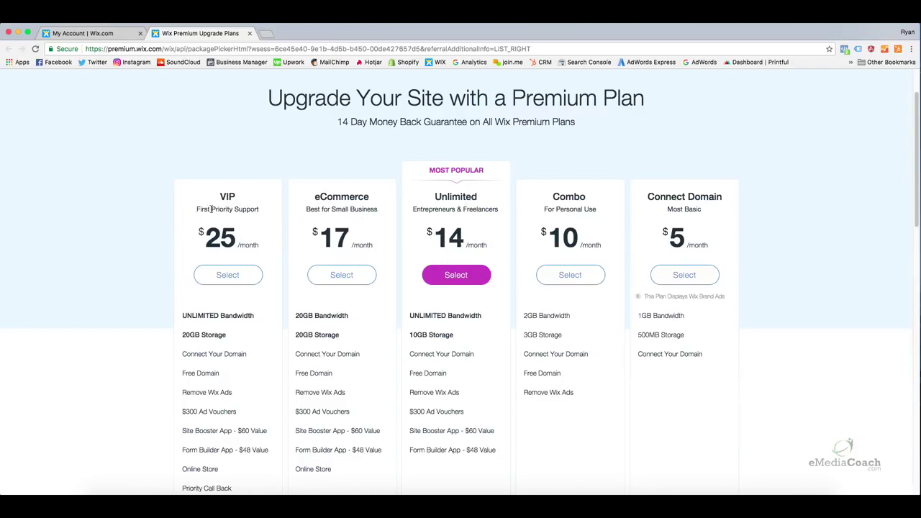
scroll(220, 306, down, 1)
mouse_move(220, 309)
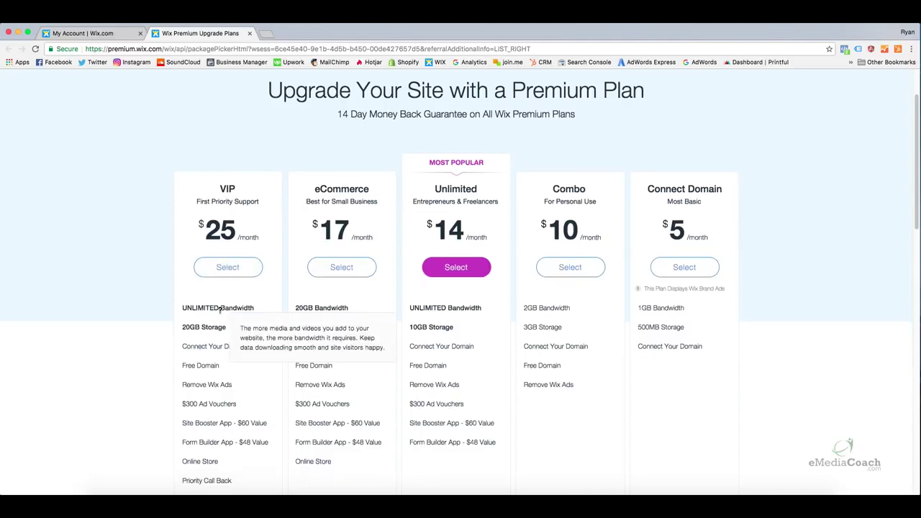
scroll(219, 309, down, 1)
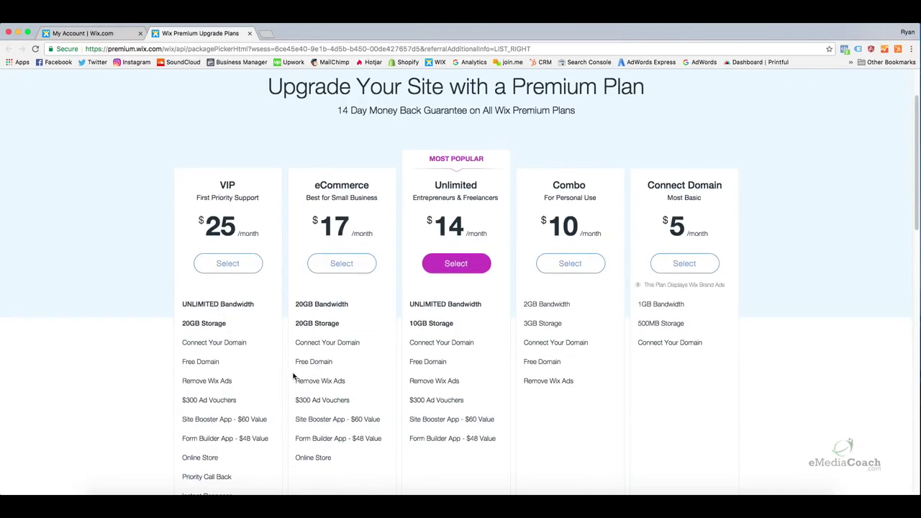
scroll(234, 354, down, 3)
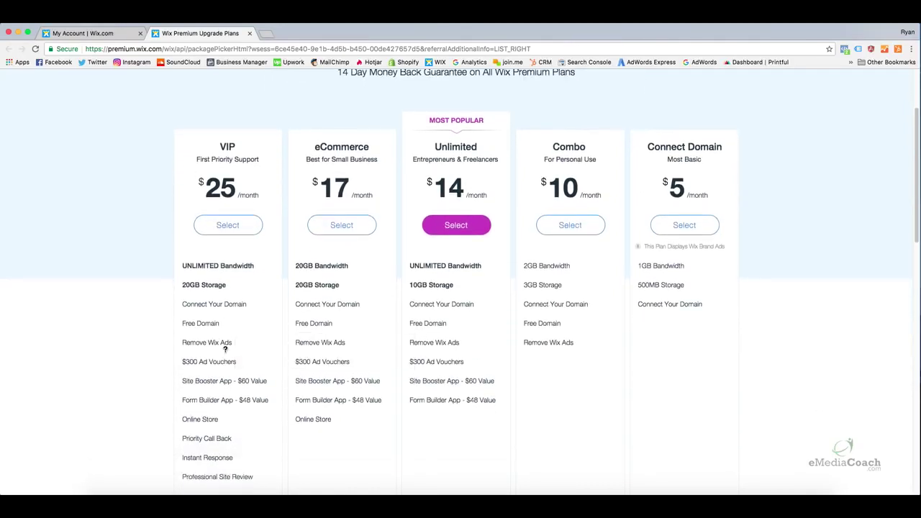
scroll(225, 351, down, 1)
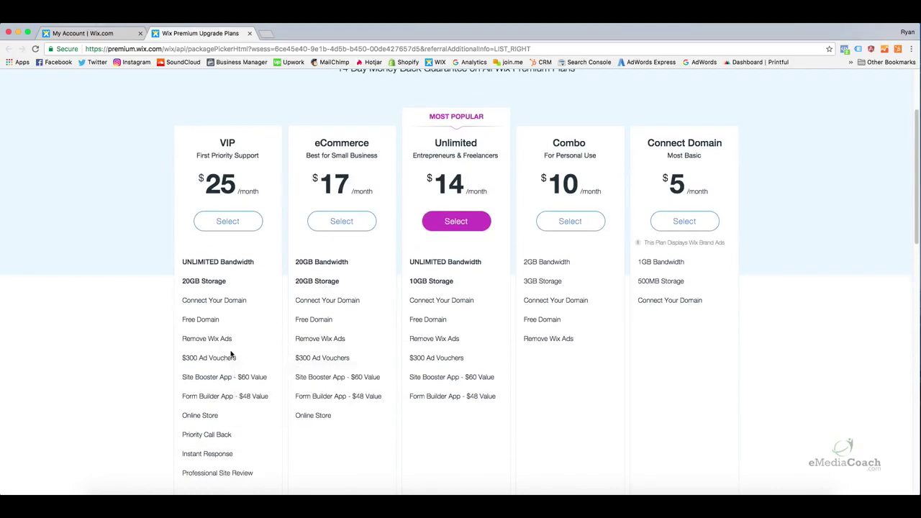
scroll(234, 354, up, 1)
mouse_move(228, 350)
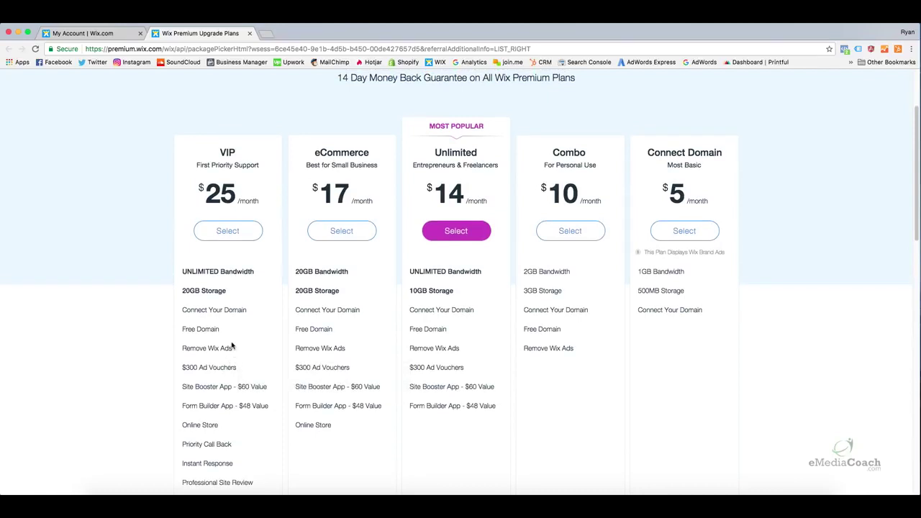
mouse_move(204, 374)
mouse_move(235, 272)
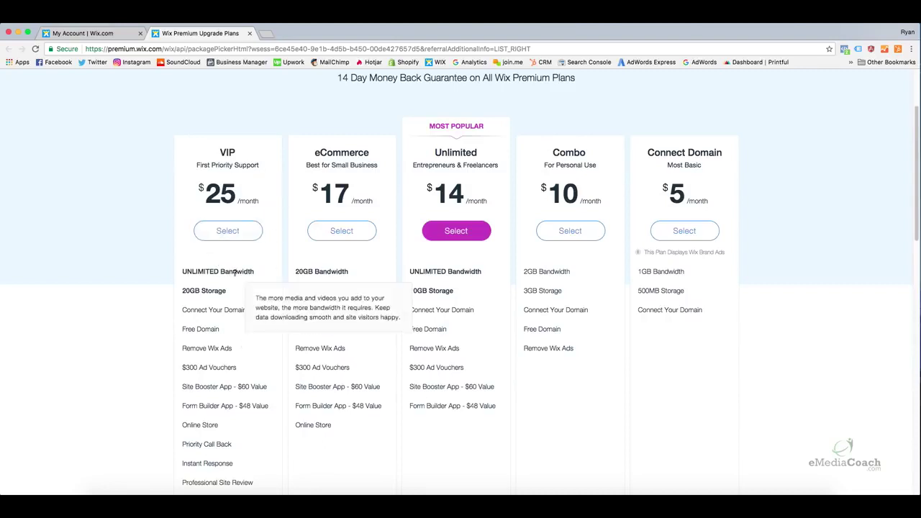
mouse_move(237, 291)
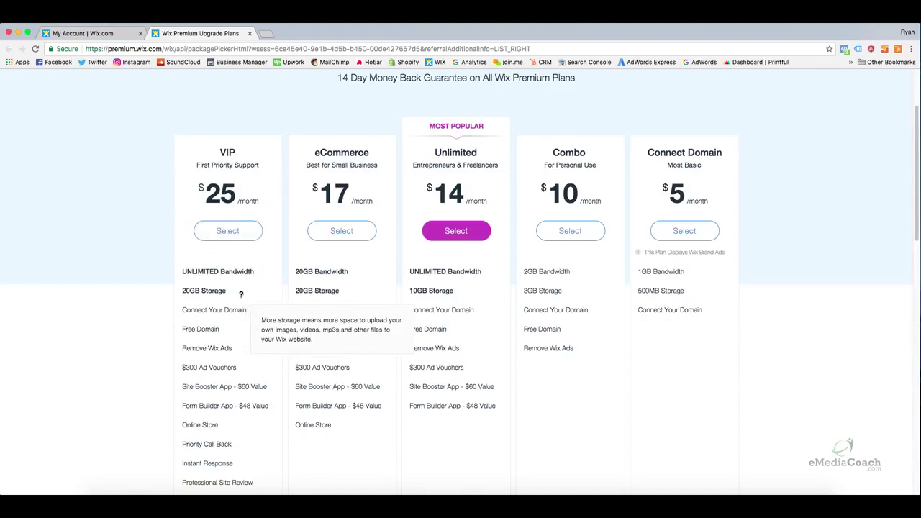
scroll(248, 293, up, 1)
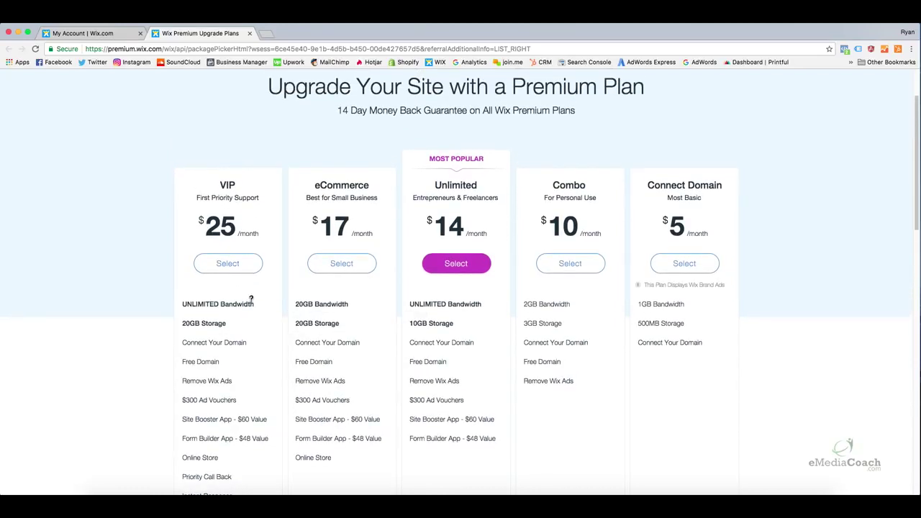
mouse_move(420, 304)
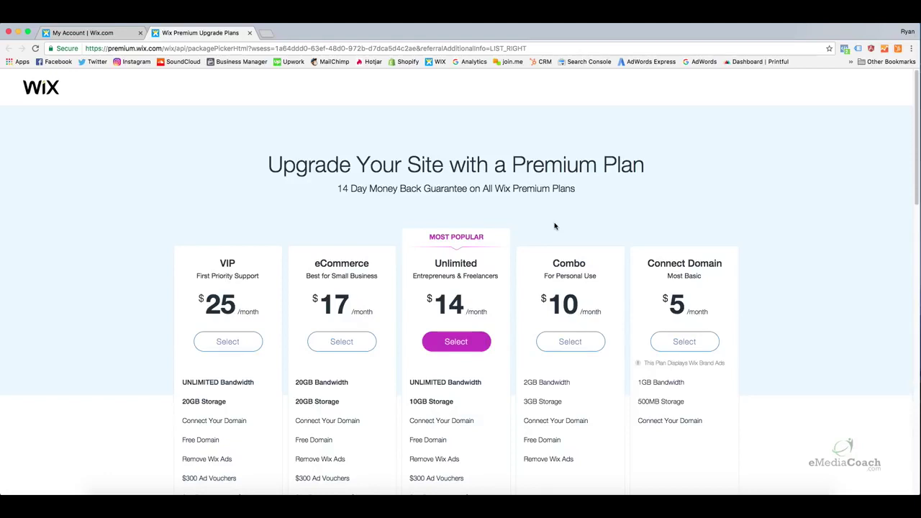
Select the Unlimited plan with a Yearly subscription to reach its $168.00 checkout
click(473, 350)
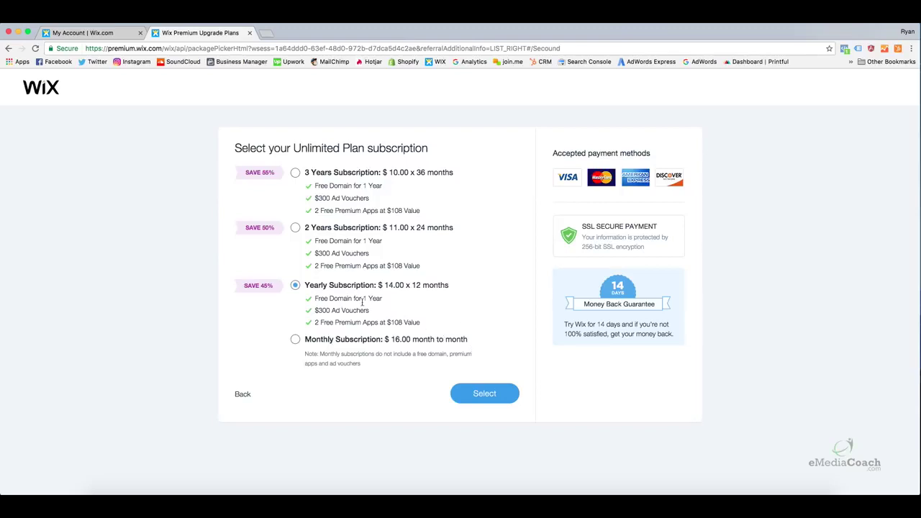
click(480, 393)
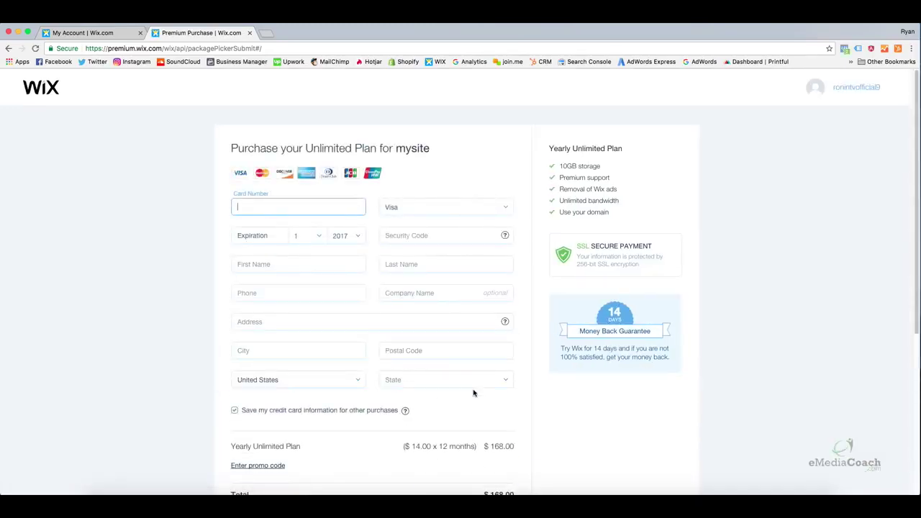
Review the $168.00 total and submit the purchase with empty card fields
scroll(476, 385, down, 3)
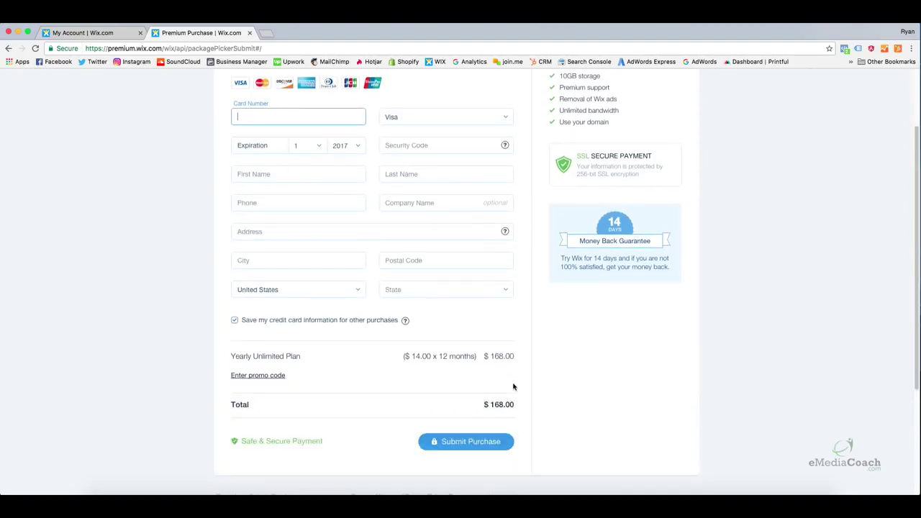
scroll(513, 325, up, 2)
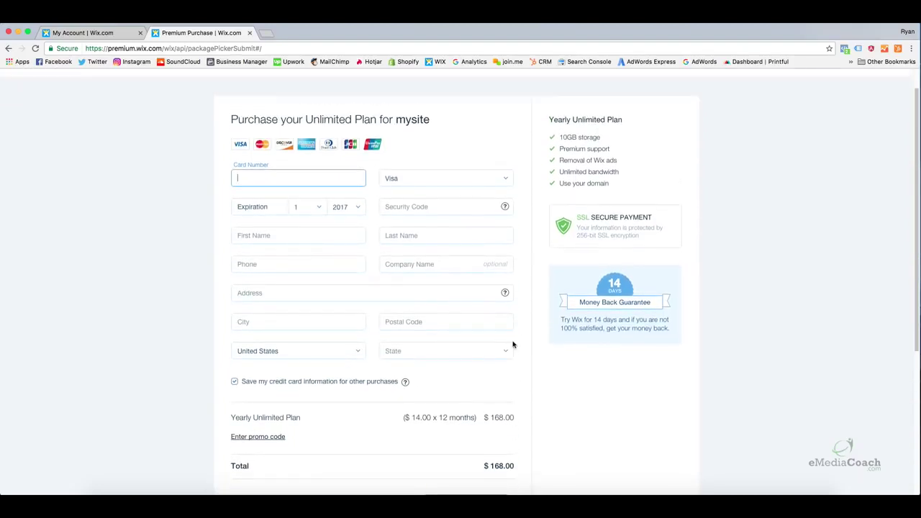
scroll(513, 342, down, 1)
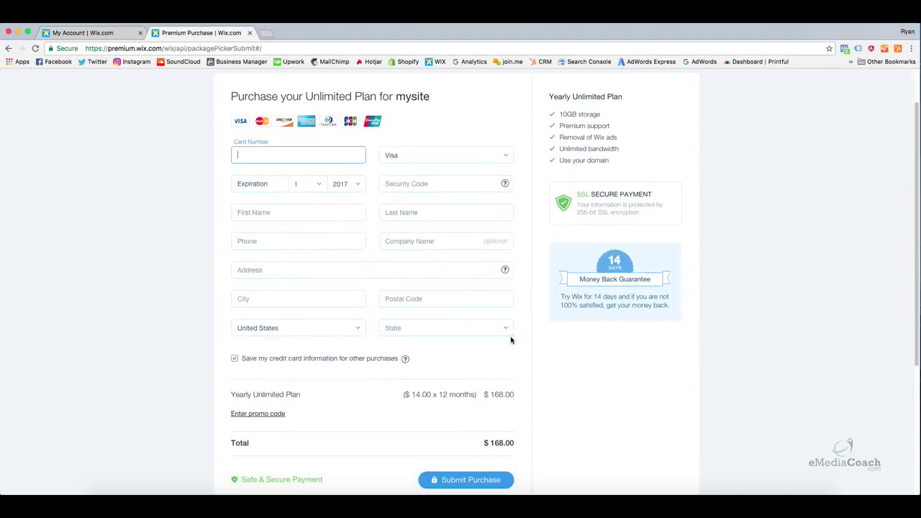
scroll(511, 340, down, 2)
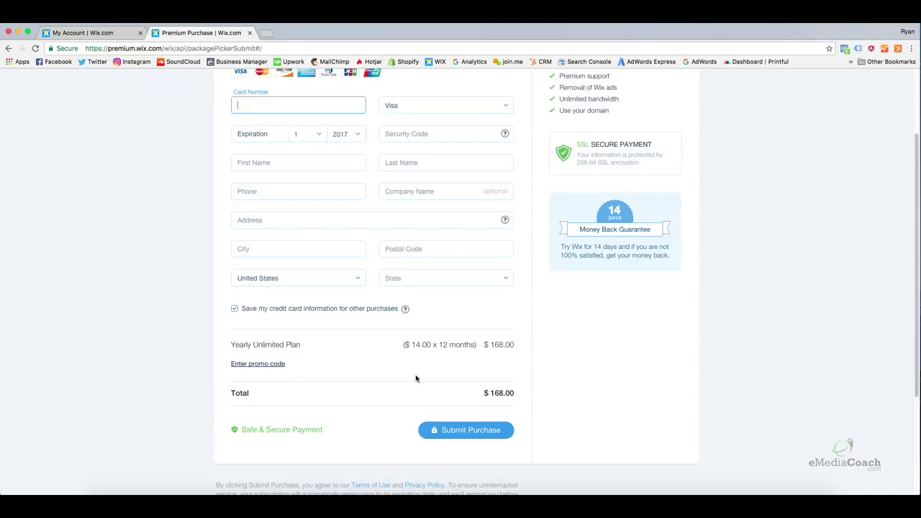
triple_click(513, 393)
click(542, 396)
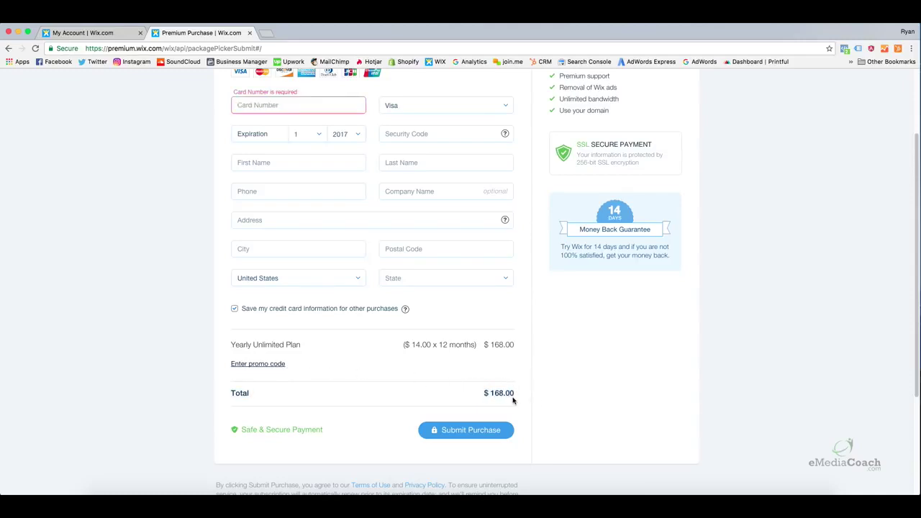
click(496, 429)
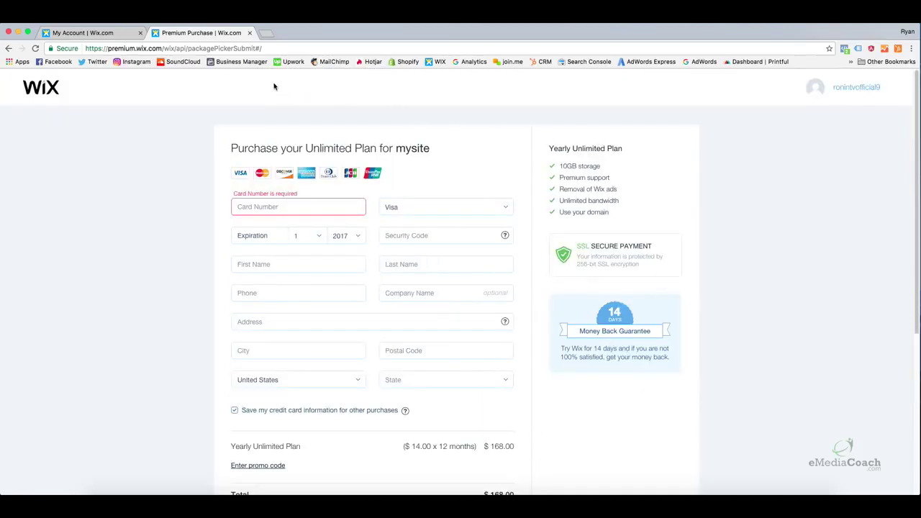
Close the Premium Purchase tab and confirm leaving to return to the mysite dashboard
click(249, 33)
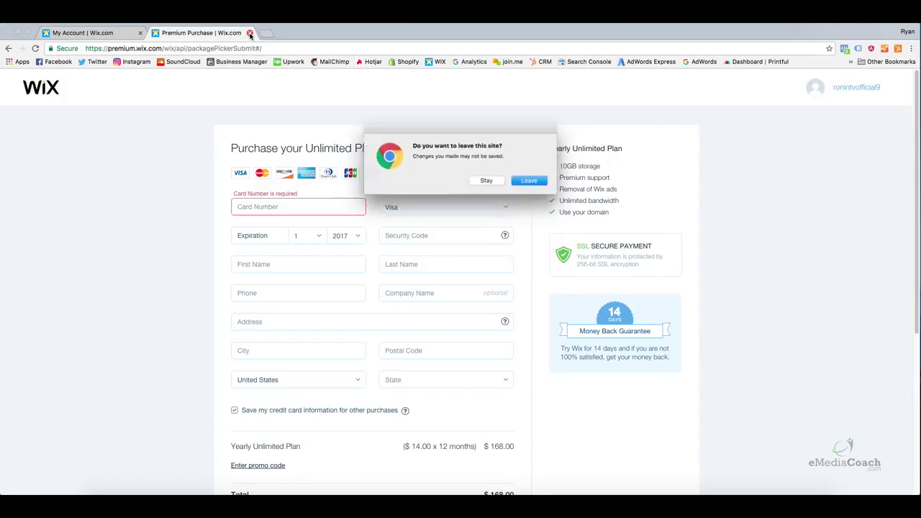
click(533, 181)
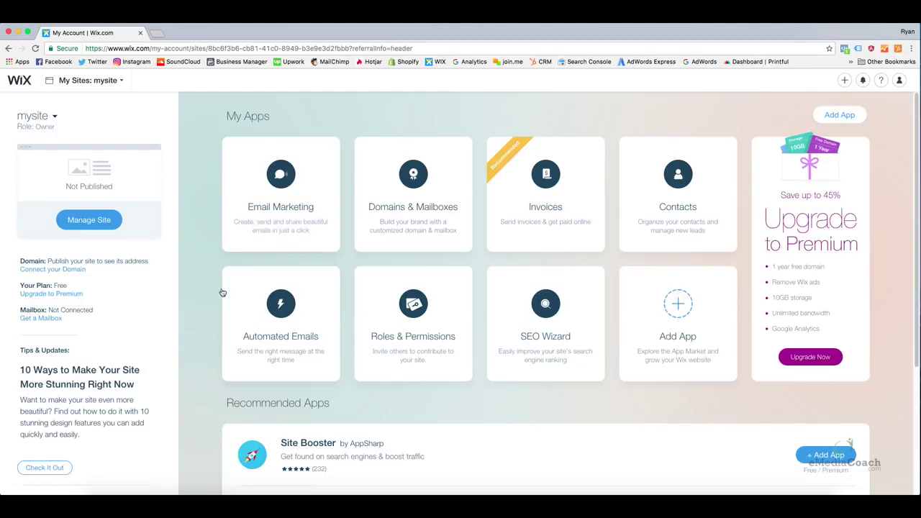
mouse_move(414, 224)
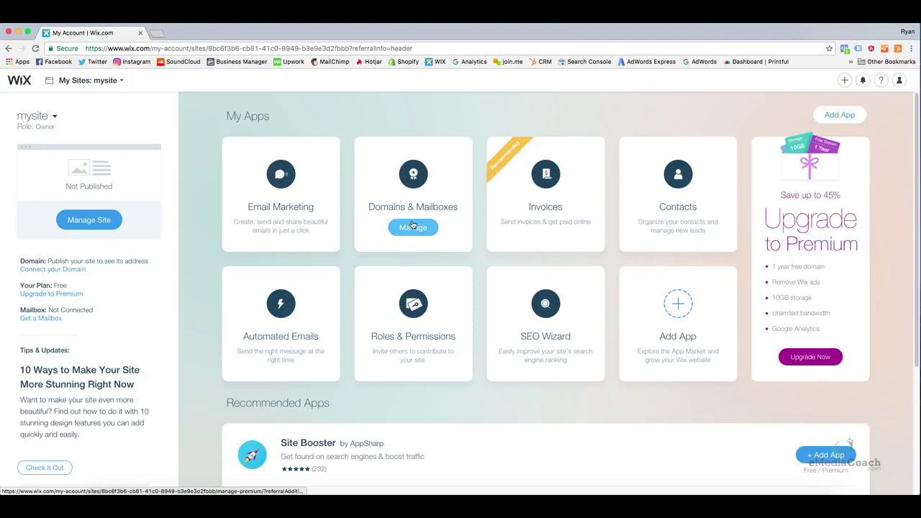
Open Connect your Domain and choose to connect a domain you already own
click(76, 270)
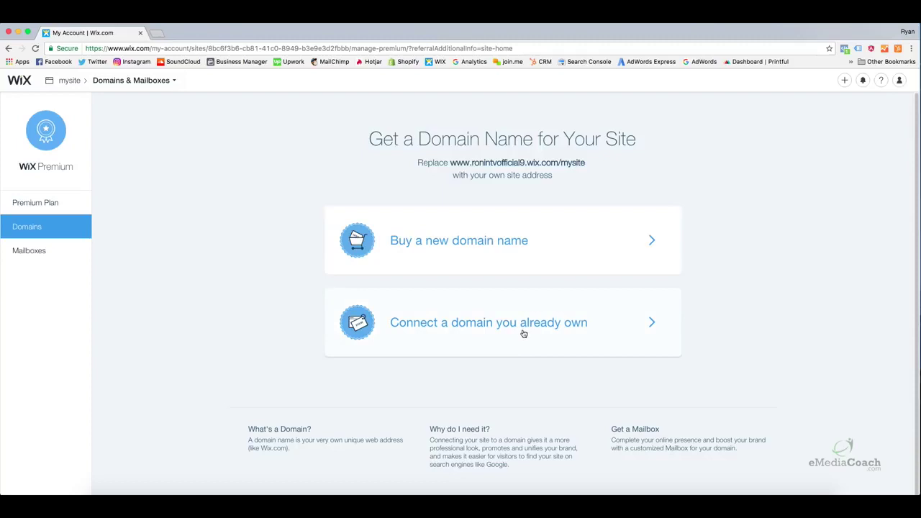
click(522, 323)
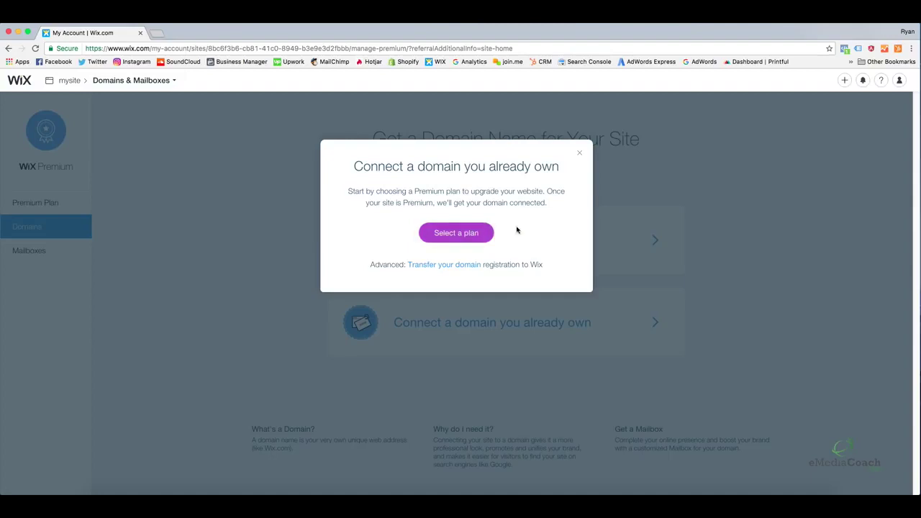
Close the Connect a domain dialog
click(579, 152)
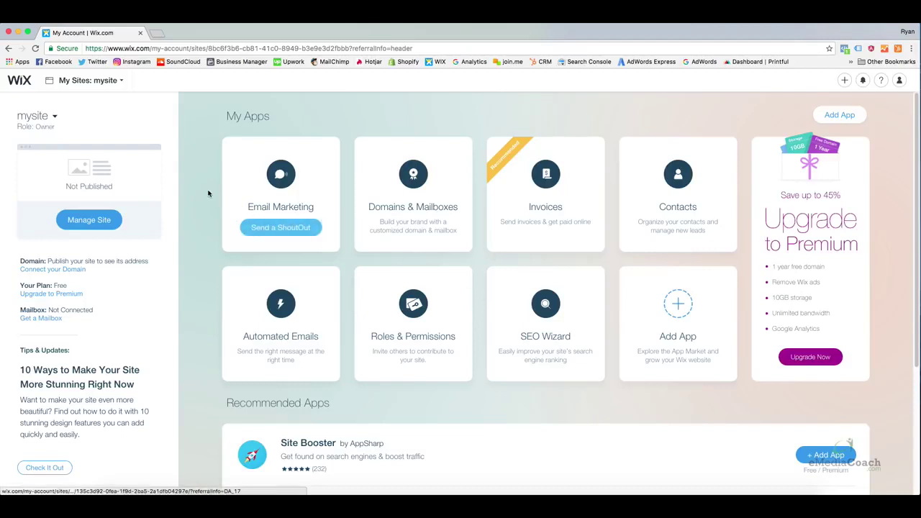
Pick mysite from the site list, open its overview, and launch it in the Website Editor
click(54, 117)
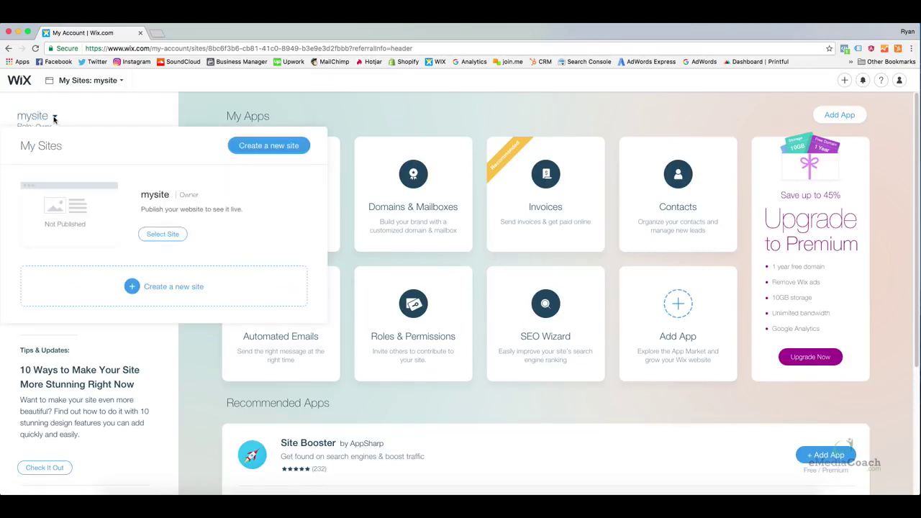
click(164, 235)
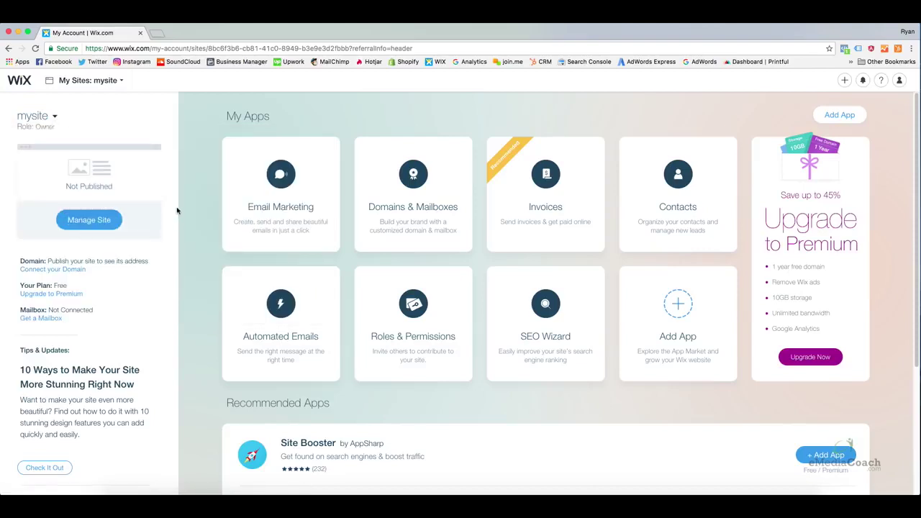
click(51, 116)
click(163, 233)
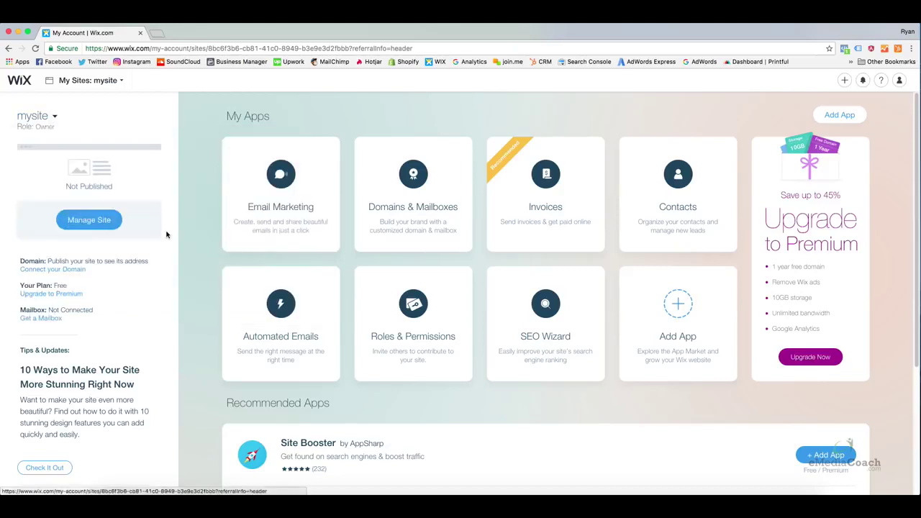
click(94, 225)
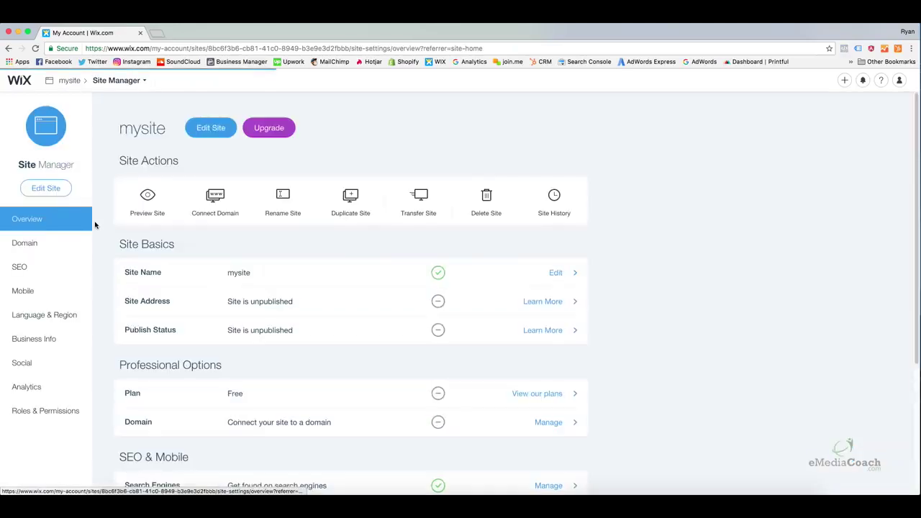
click(206, 137)
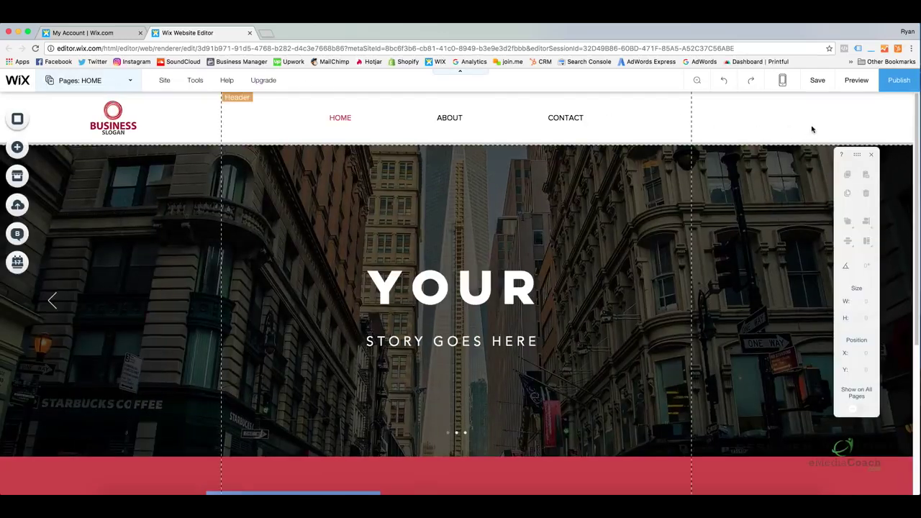
Publish mysite live to its free wixsite.com address and close the Congratulations dialog
click(897, 87)
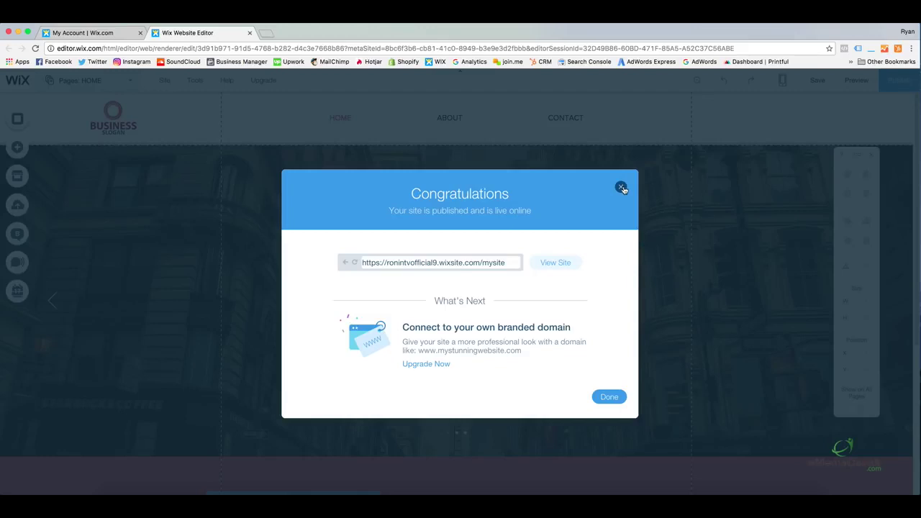
click(621, 188)
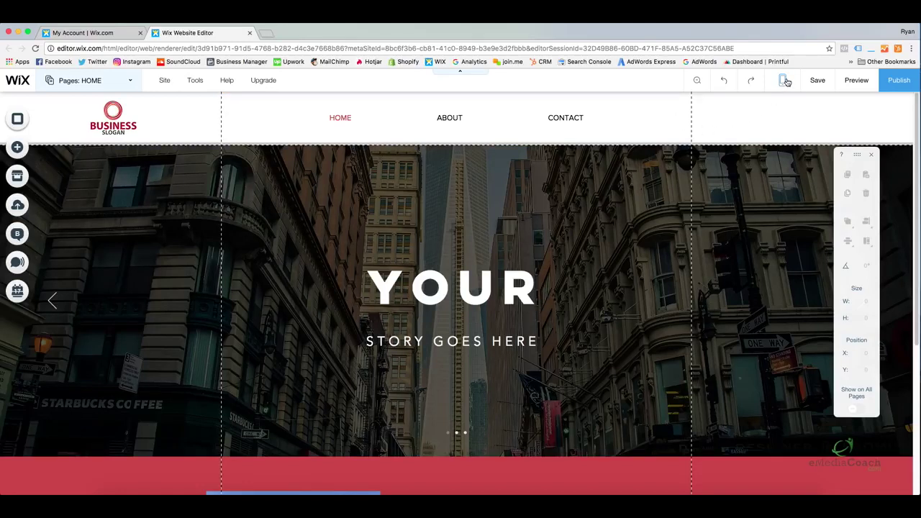
Switch to Edit Mobile View and scroll through the stacked phone layout of HOME
click(786, 81)
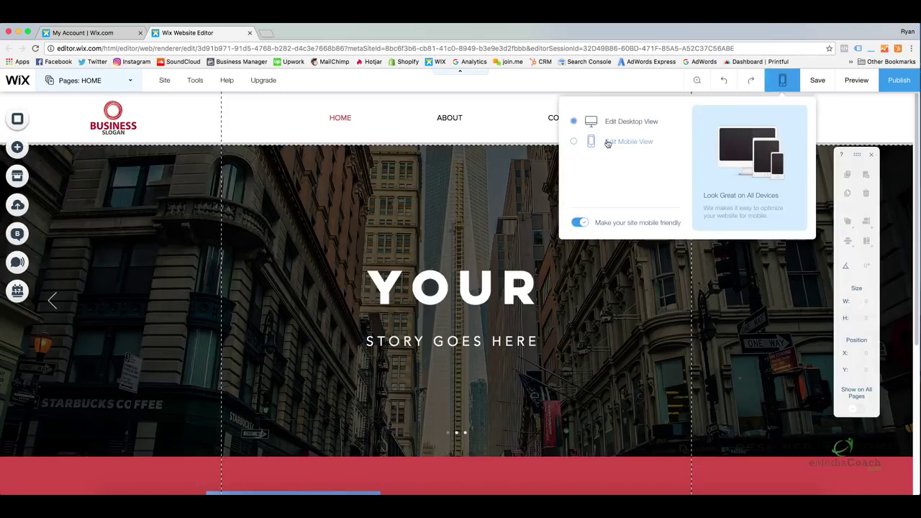
click(791, 83)
click(783, 83)
click(576, 142)
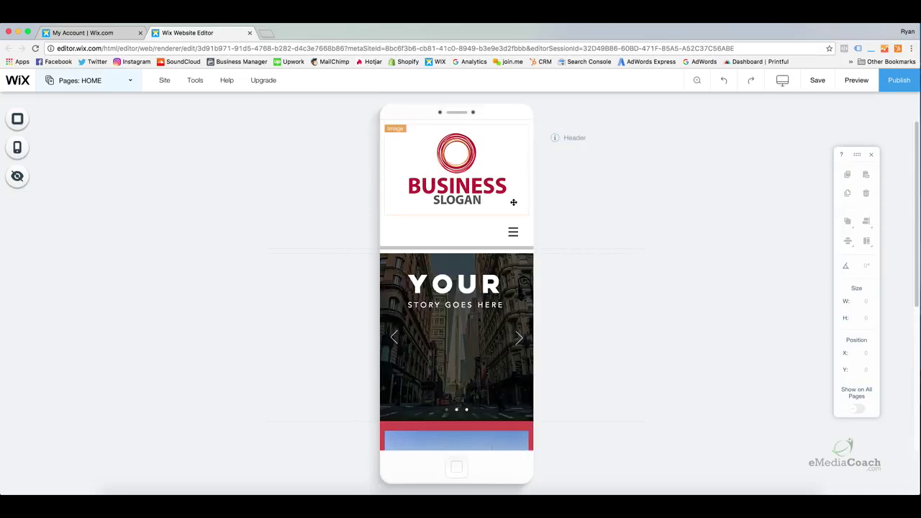
scroll(501, 193, down, 3)
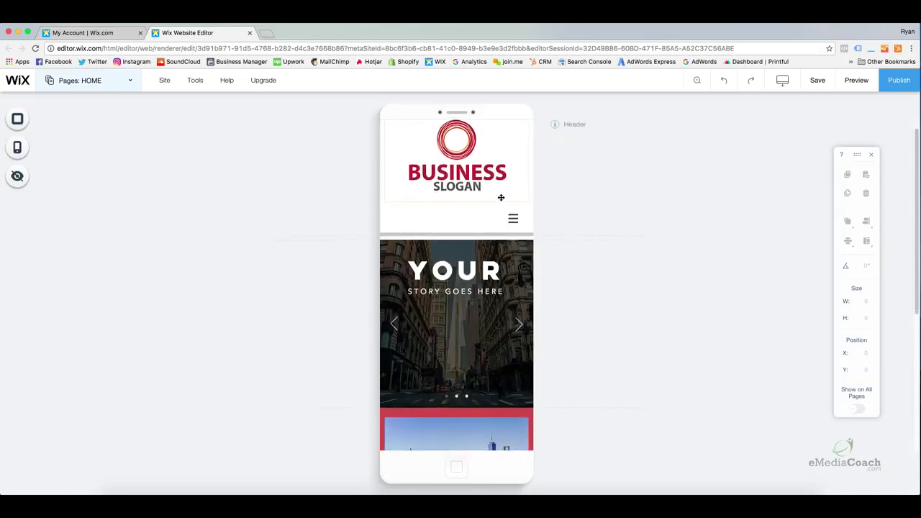
scroll(500, 197, down, 5)
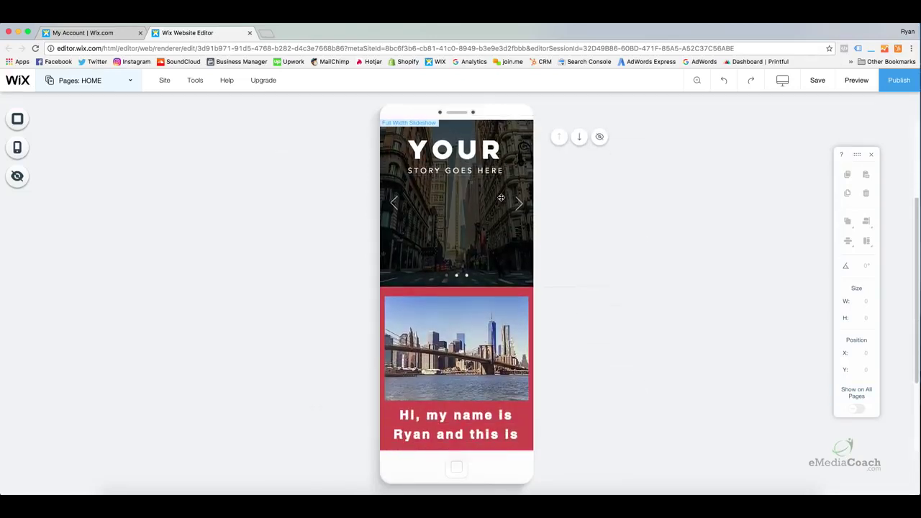
scroll(501, 197, down, 3)
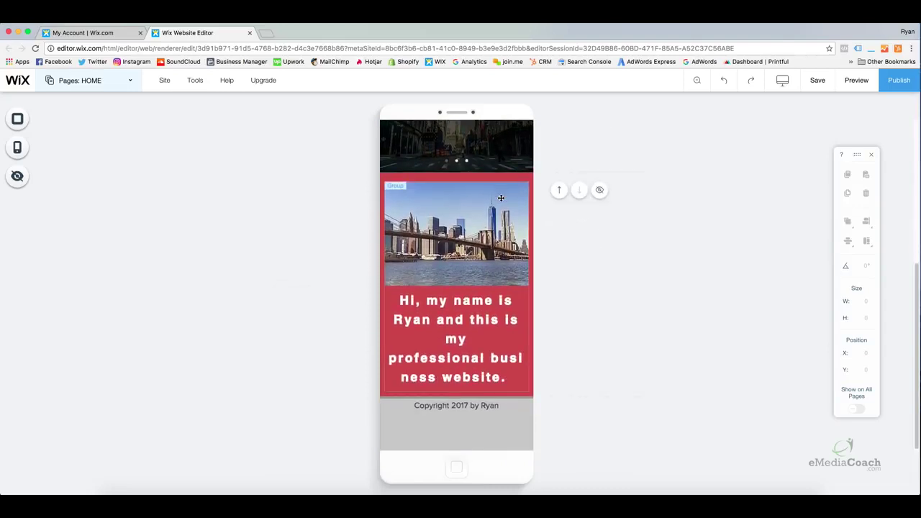
scroll(500, 199, up, 10)
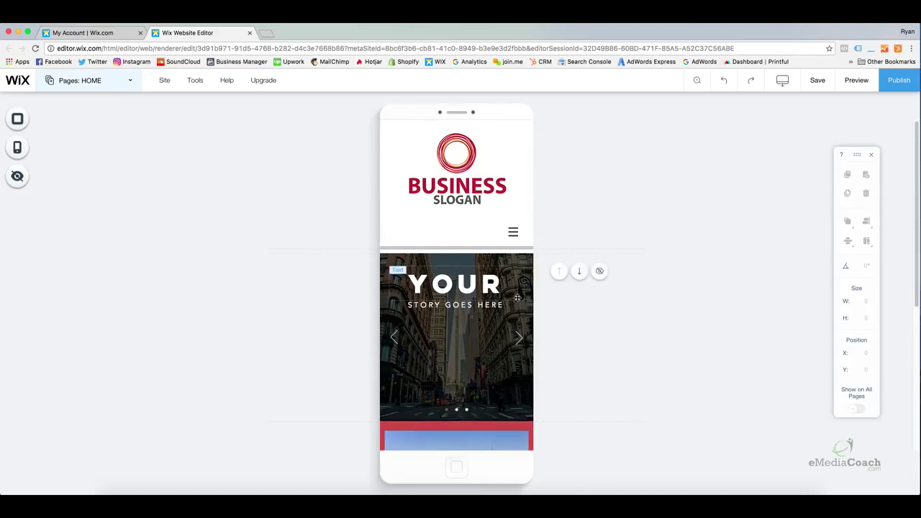
Nudge the slideshow's YOUR title down to x 20, y 306 above STORY GOES HERE
click(466, 288)
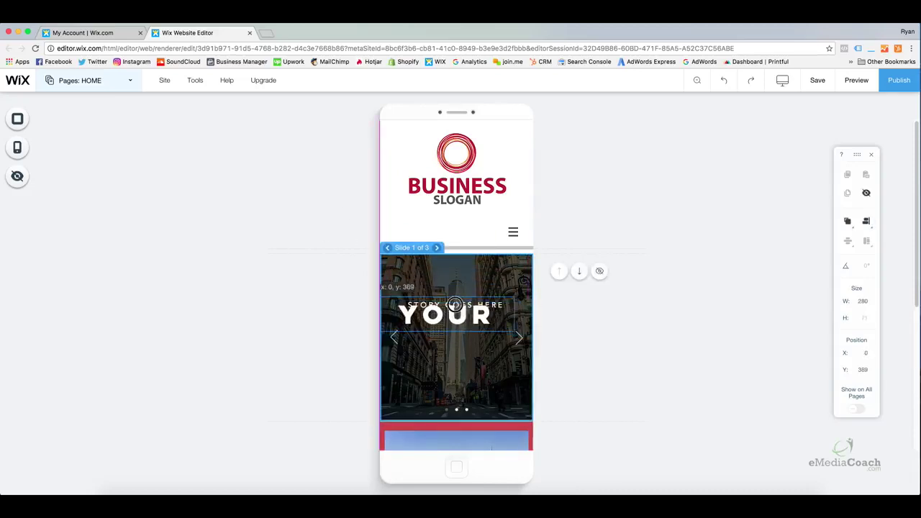
drag(469, 280, 467, 287)
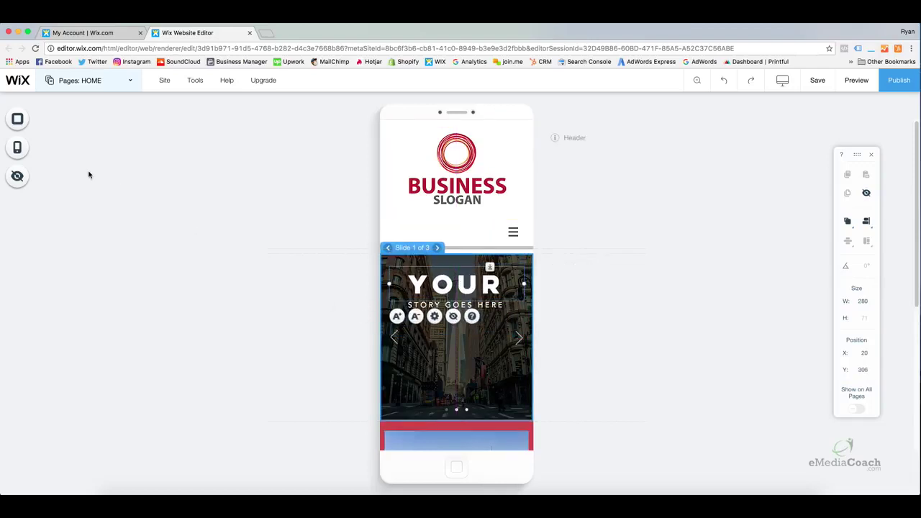
click(69, 129)
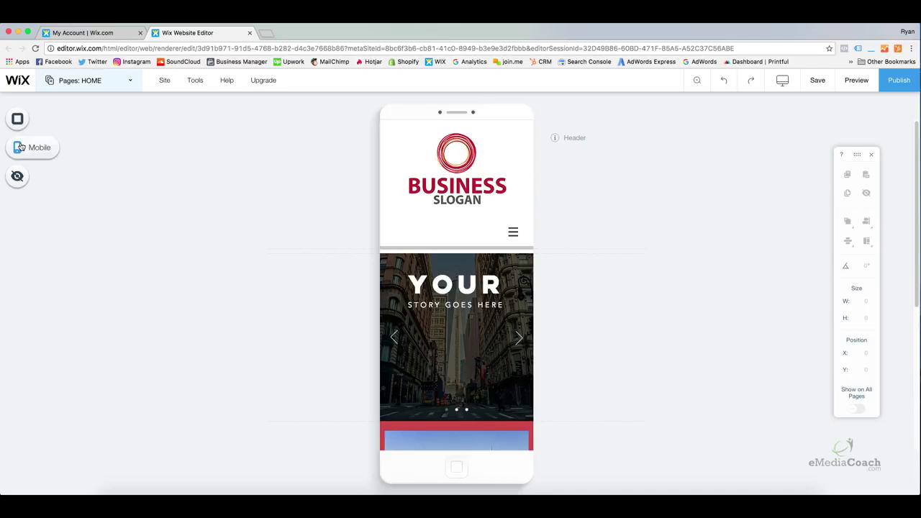
click(21, 147)
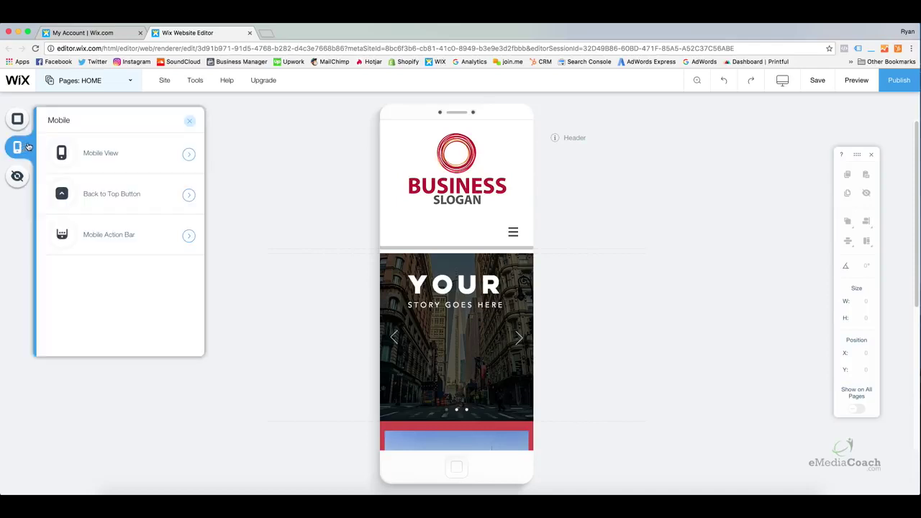
click(187, 154)
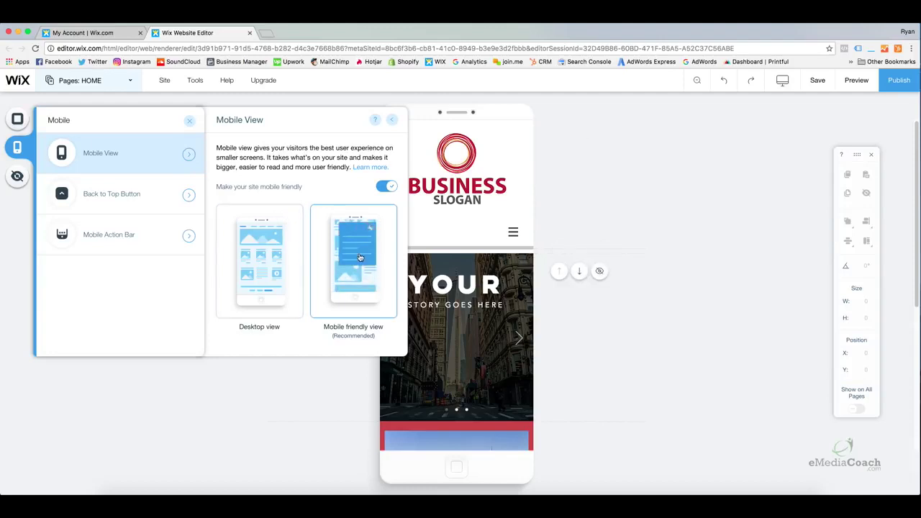
click(159, 199)
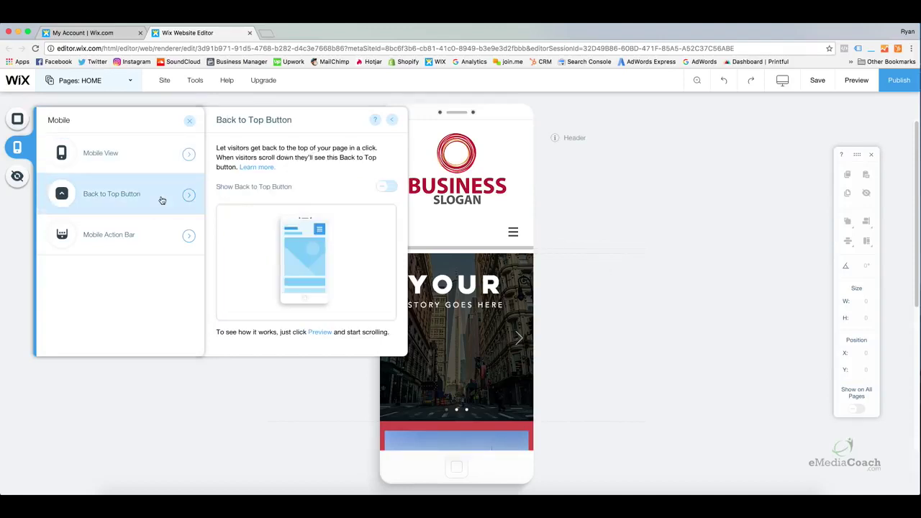
click(166, 238)
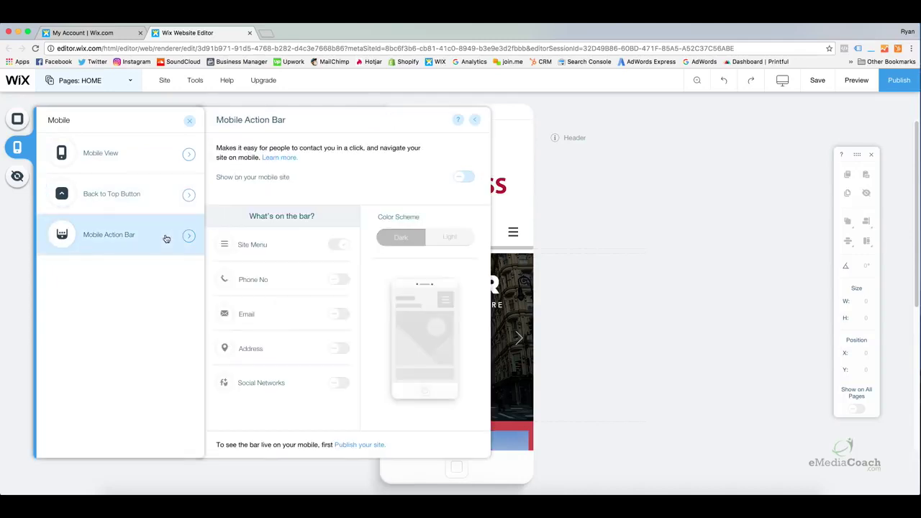
click(462, 178)
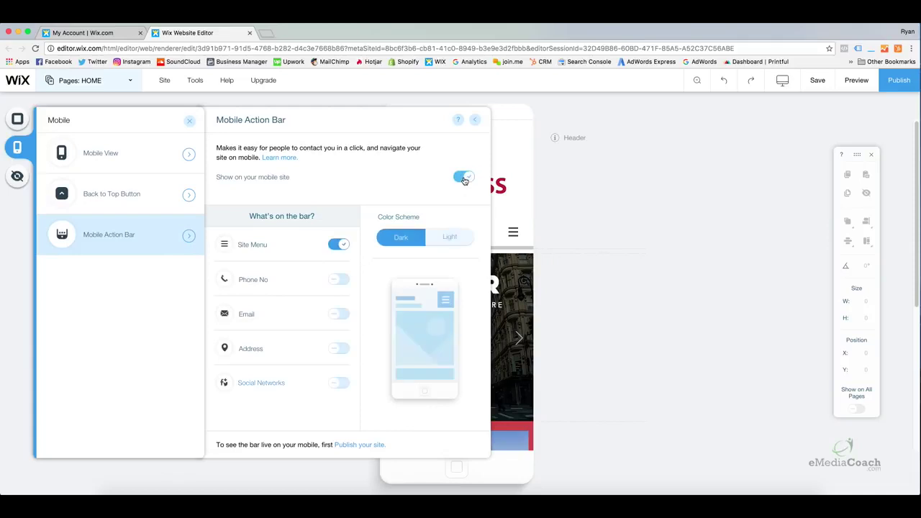
click(474, 119)
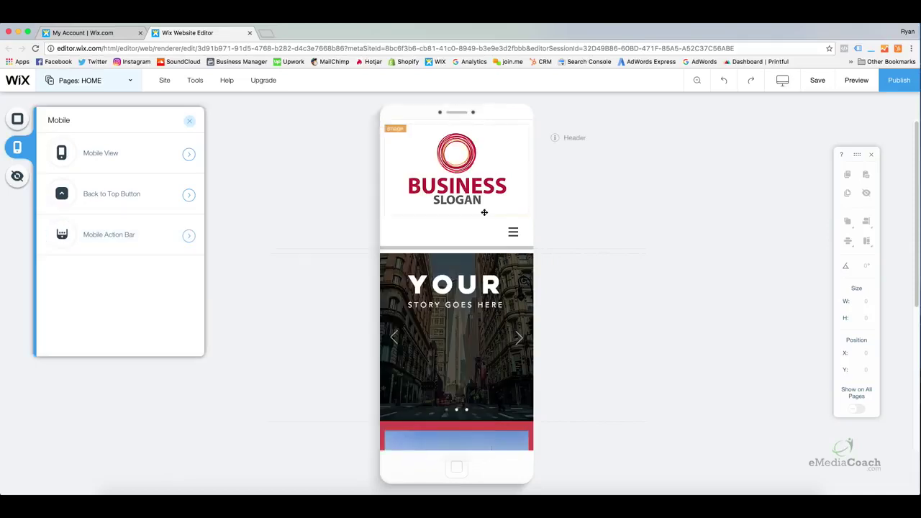
scroll(486, 334, down, 5)
scroll(486, 334, down, 2)
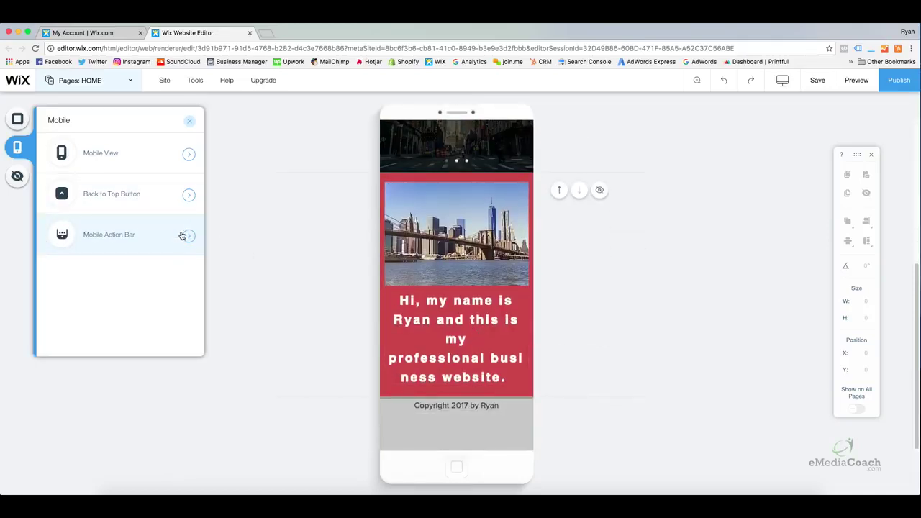
click(189, 237)
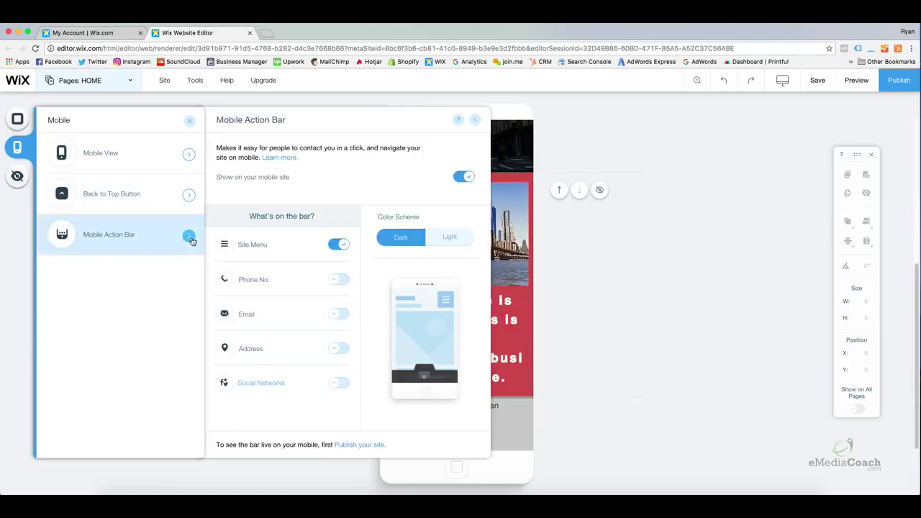
click(339, 279)
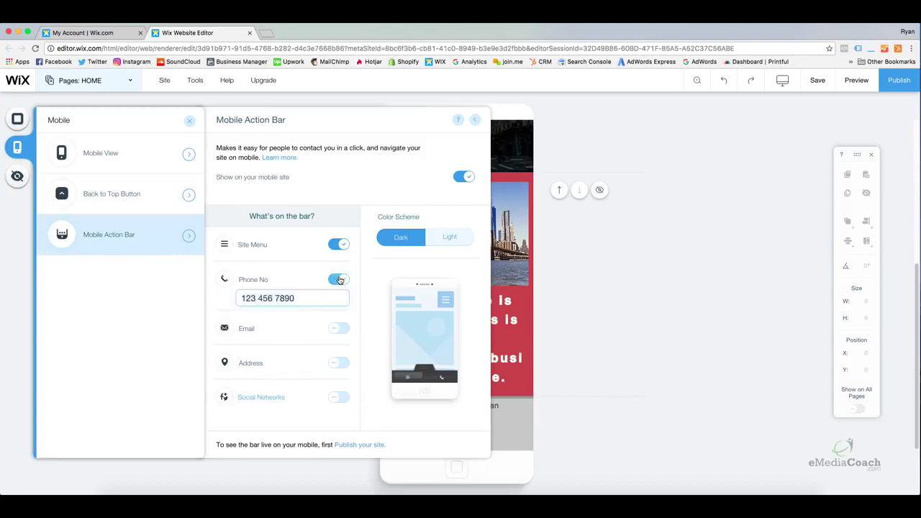
click(337, 329)
click(336, 379)
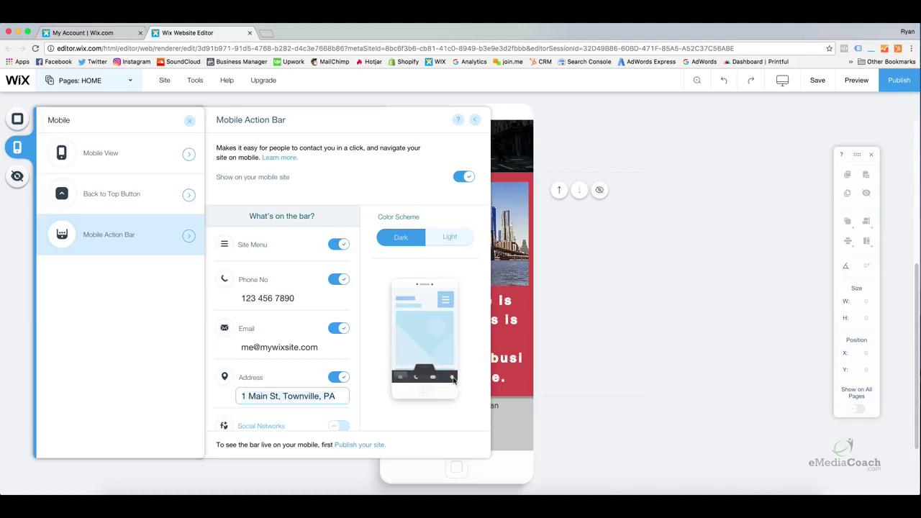
click(338, 378)
click(338, 328)
click(340, 280)
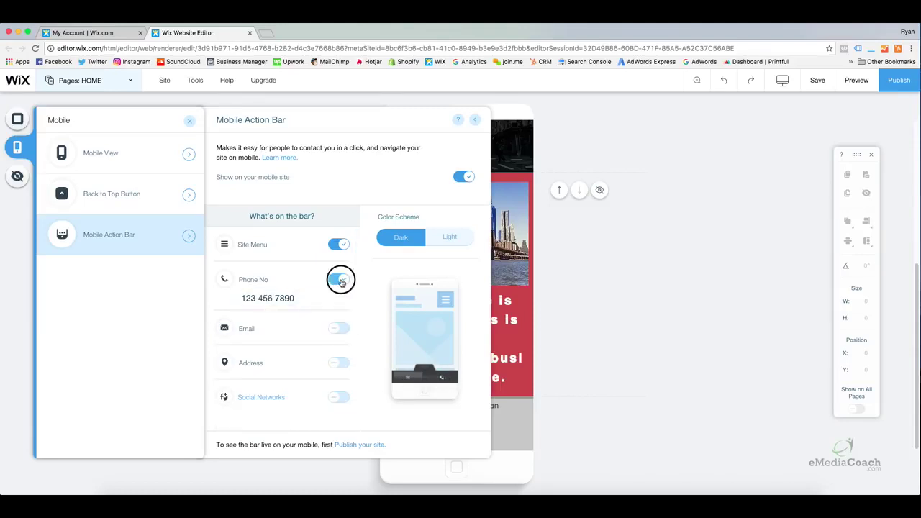
click(339, 244)
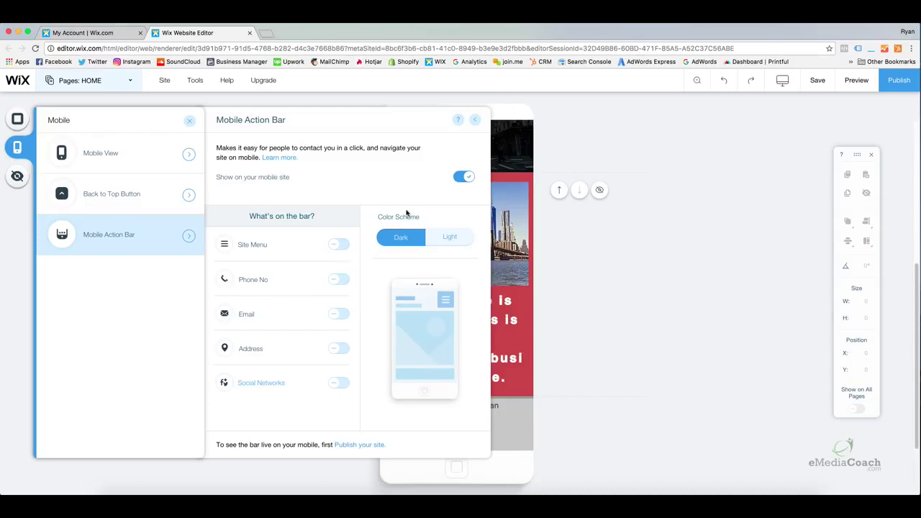
click(464, 179)
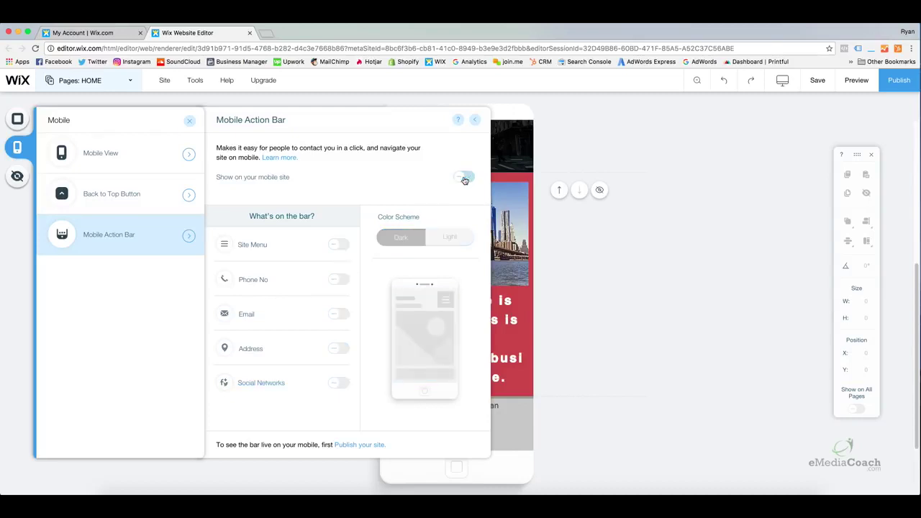
click(190, 120)
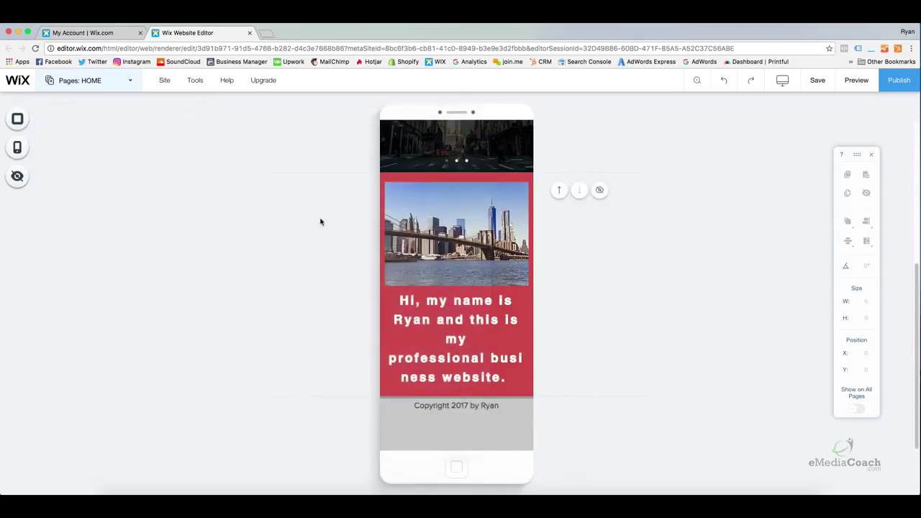
scroll(360, 230, up, 10)
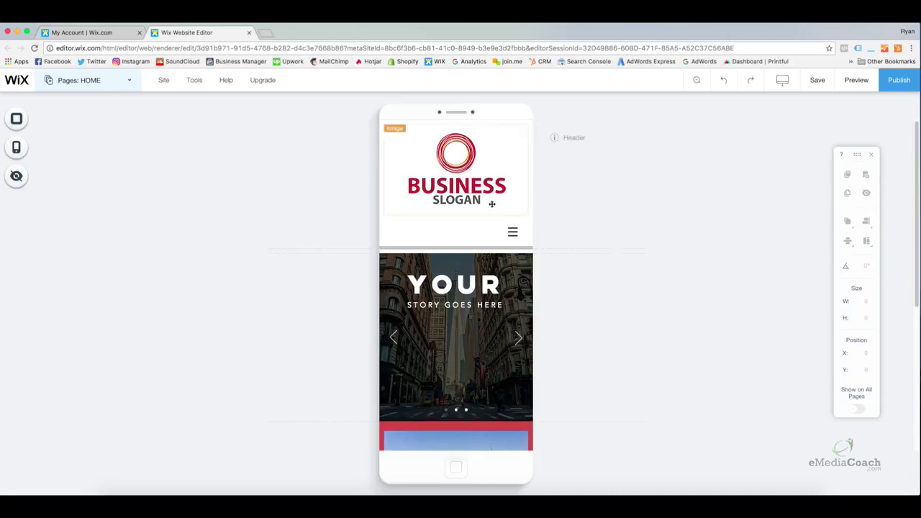
scroll(467, 243, down, 3)
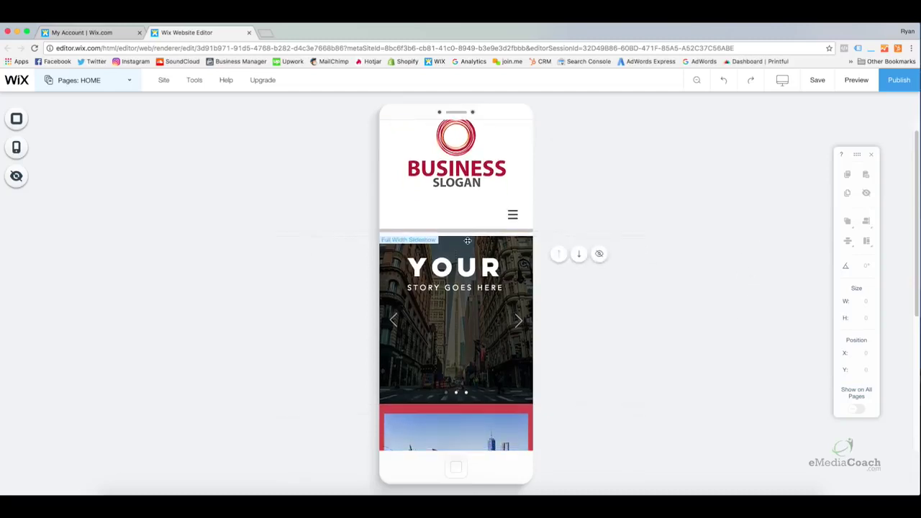
scroll(467, 243, down, 4)
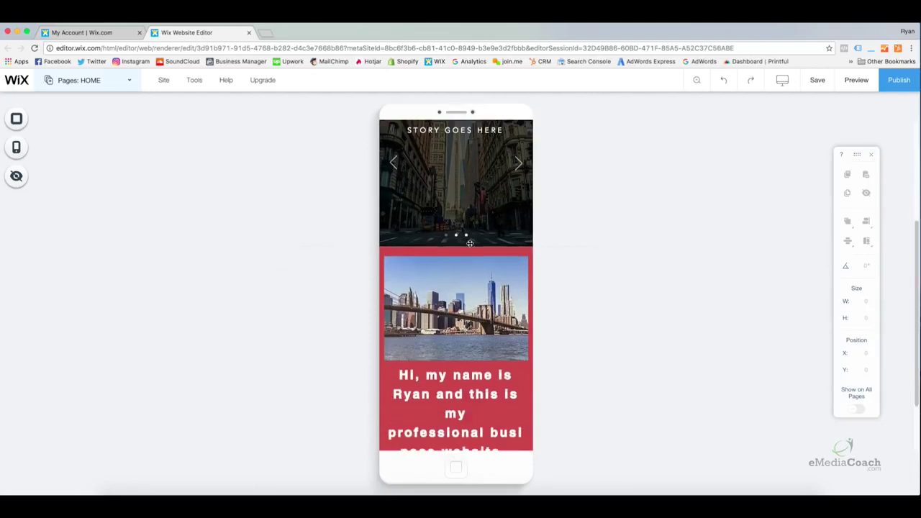
scroll(472, 245, down, 1)
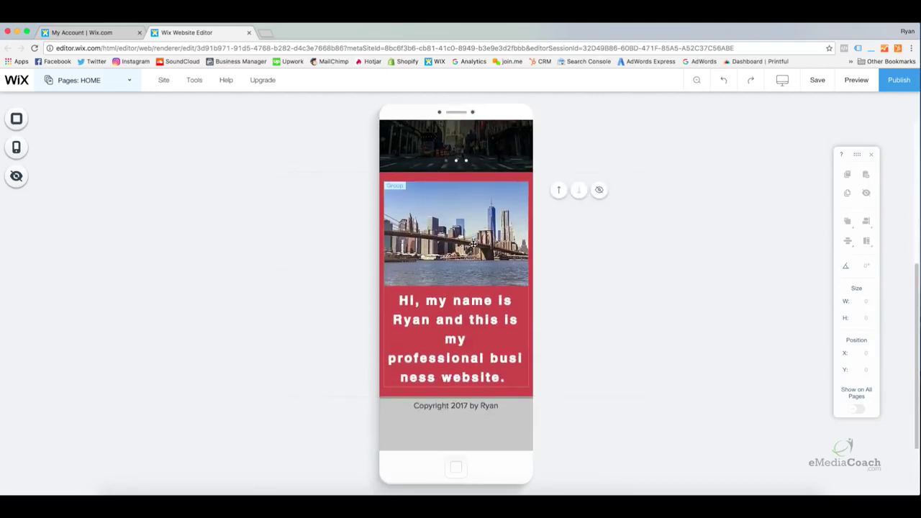
scroll(479, 274, up, 8)
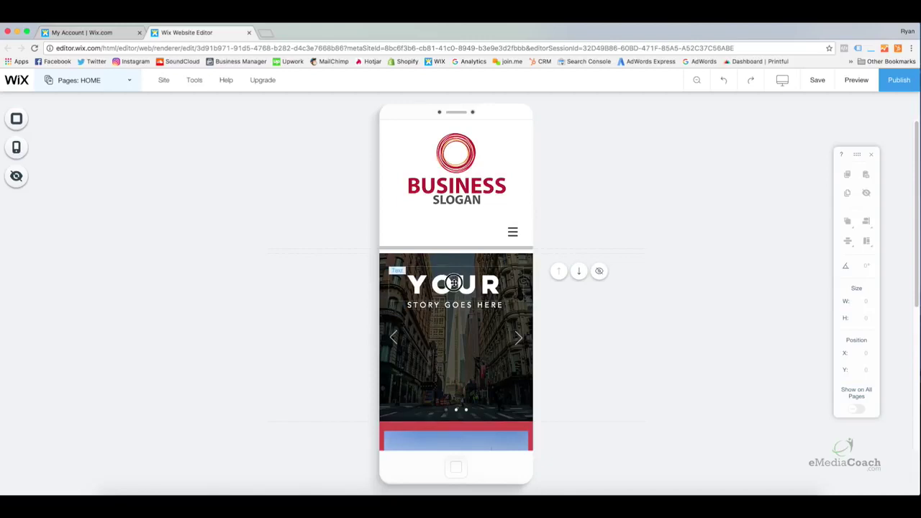
Centre the YOUR headline in the mobile slideshow and move the slideshow up slightly
click(454, 283)
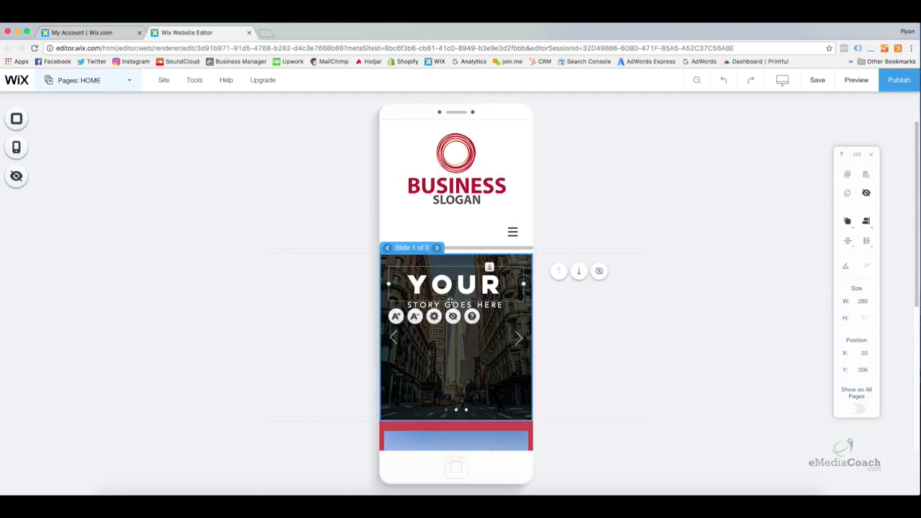
click(489, 300)
click(492, 293)
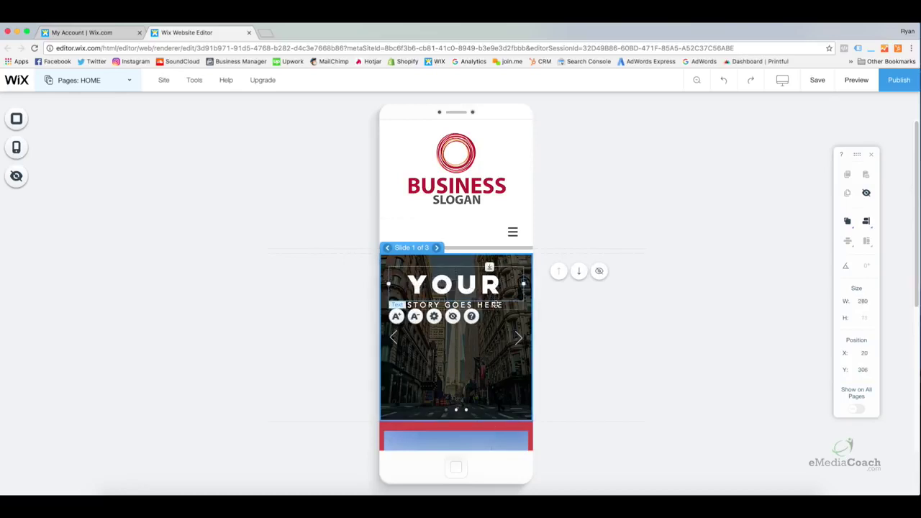
drag(491, 296, 482, 335)
click(488, 384)
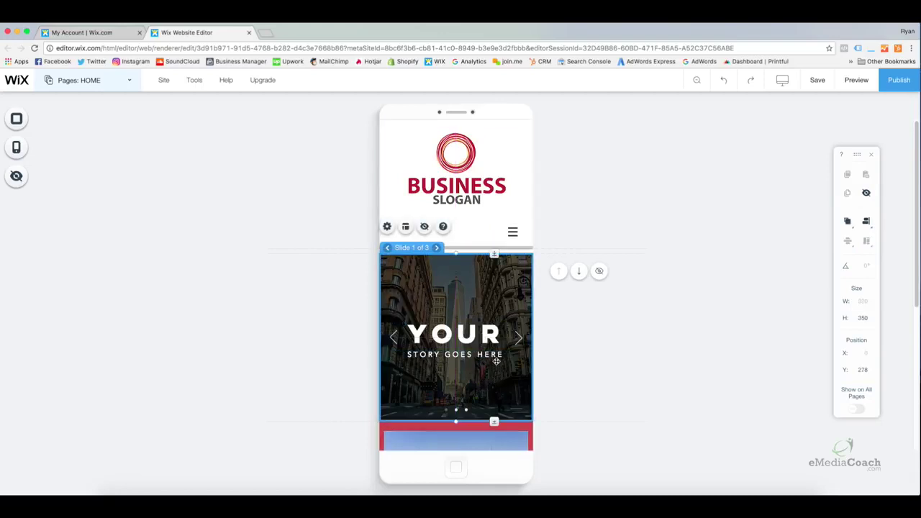
click(478, 342)
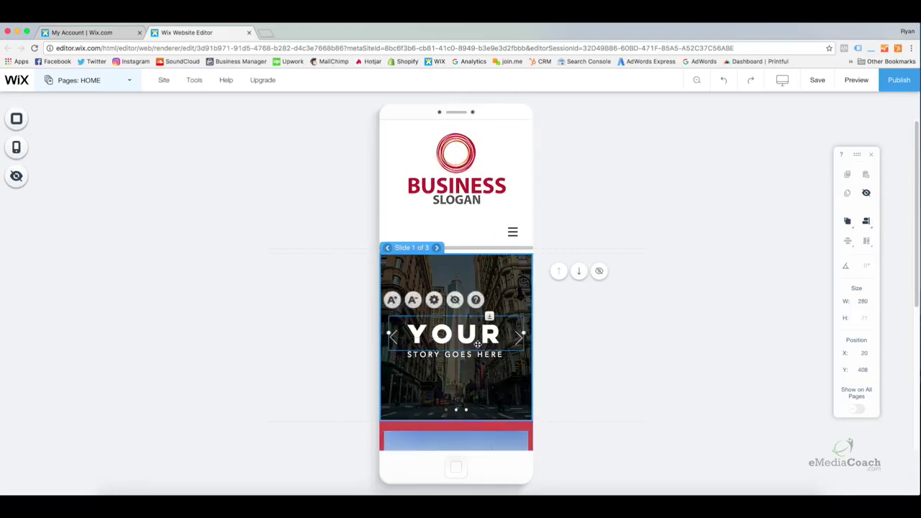
drag(478, 342, 478, 363)
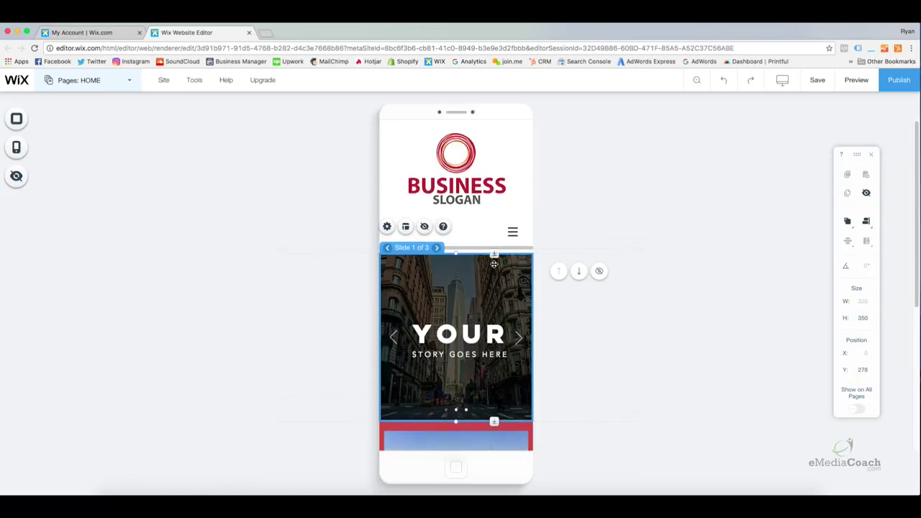
drag(494, 256, 496, 238)
Shrink the header logo to 292 × 183 and recentre it at x 13
click(511, 209)
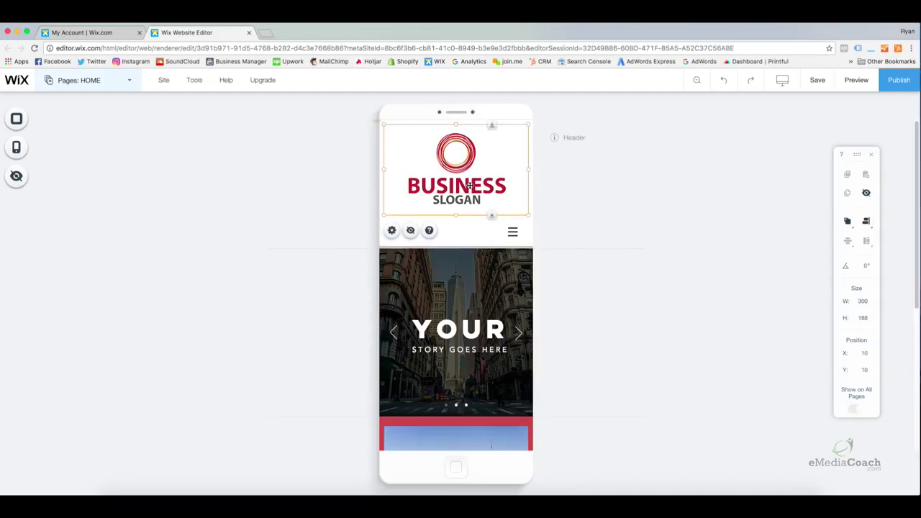
click(526, 212)
mouse_move(526, 212)
mouse_down()
mouse_move(491, 172)
mouse_move(525, 211)
mouse_up()
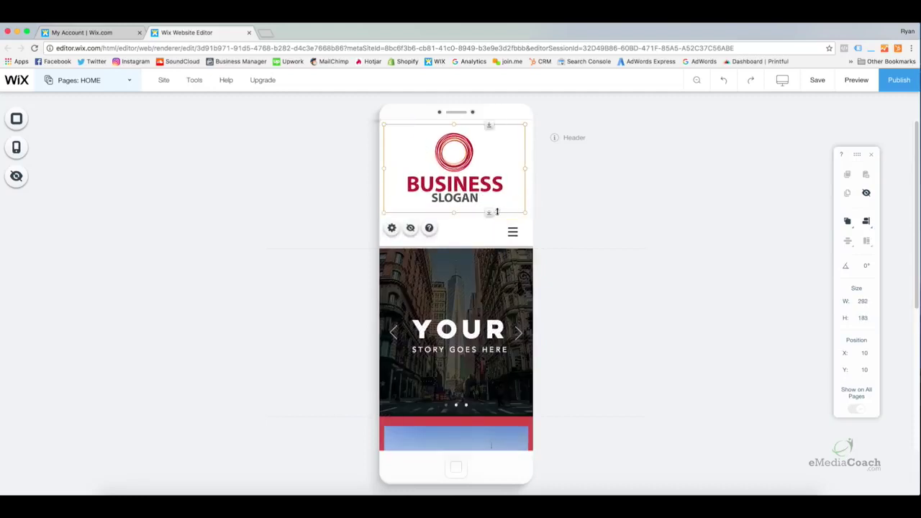
drag(467, 196, 469, 197)
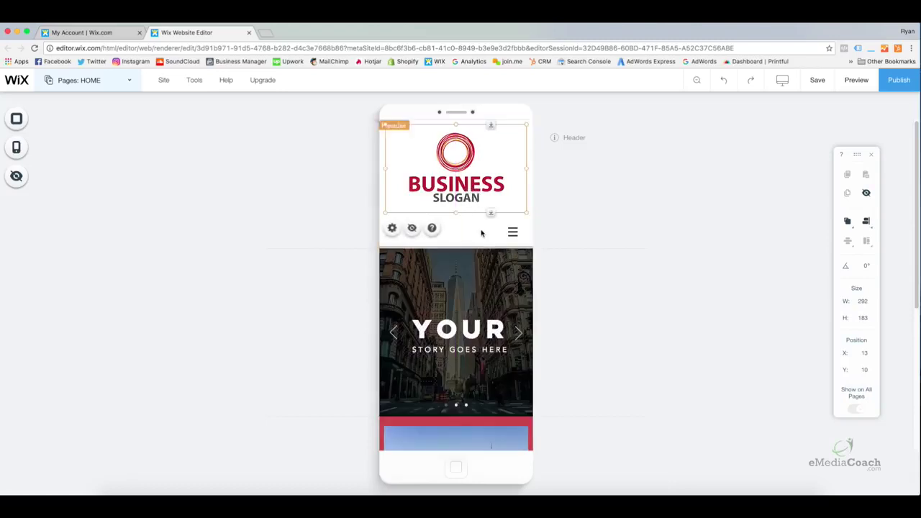
click(482, 233)
scroll(492, 247, down, 5)
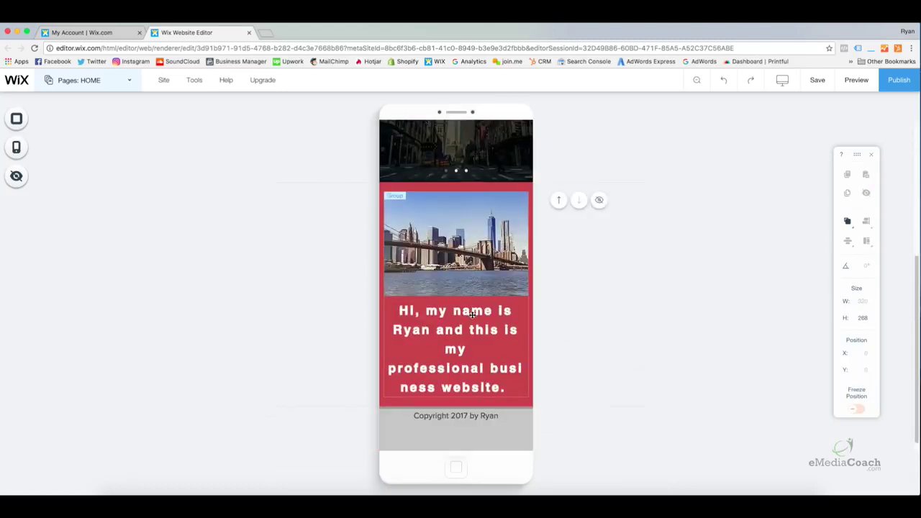
Reduce the intro paragraph's mobile font size to 23 px
double_click(471, 312)
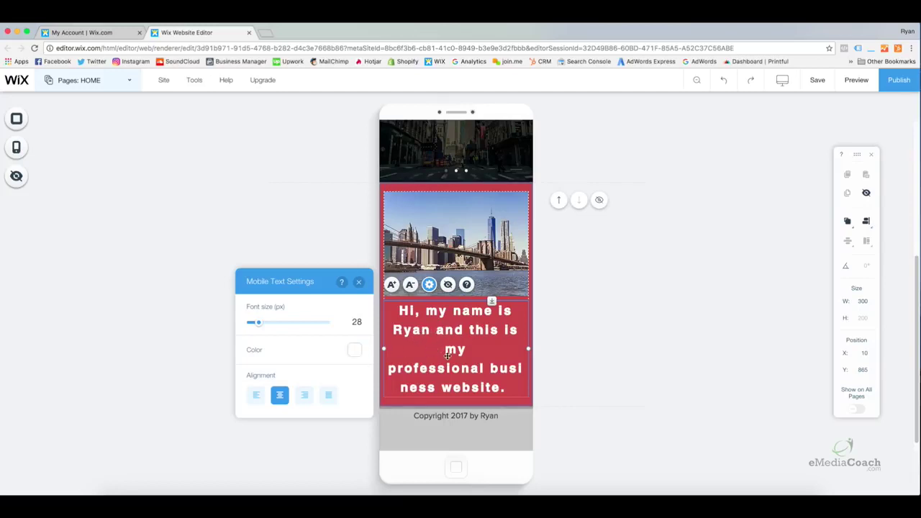
click(506, 266)
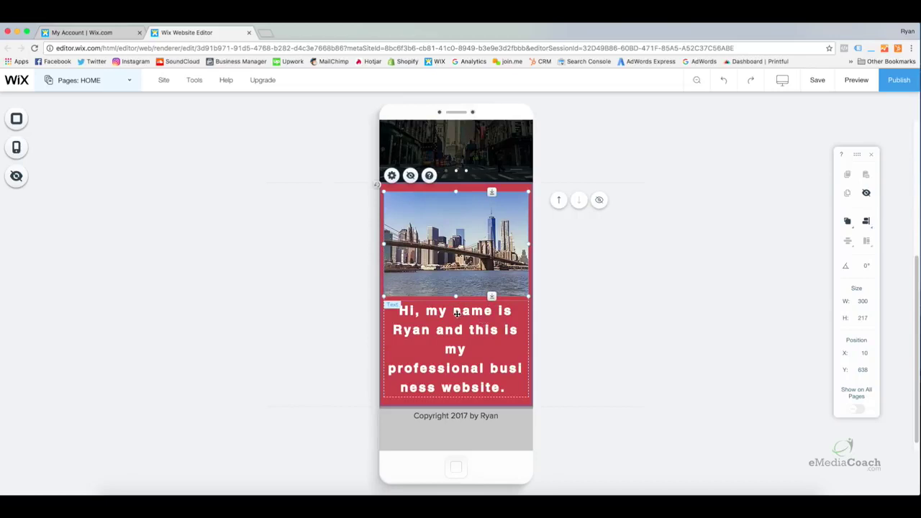
click(456, 313)
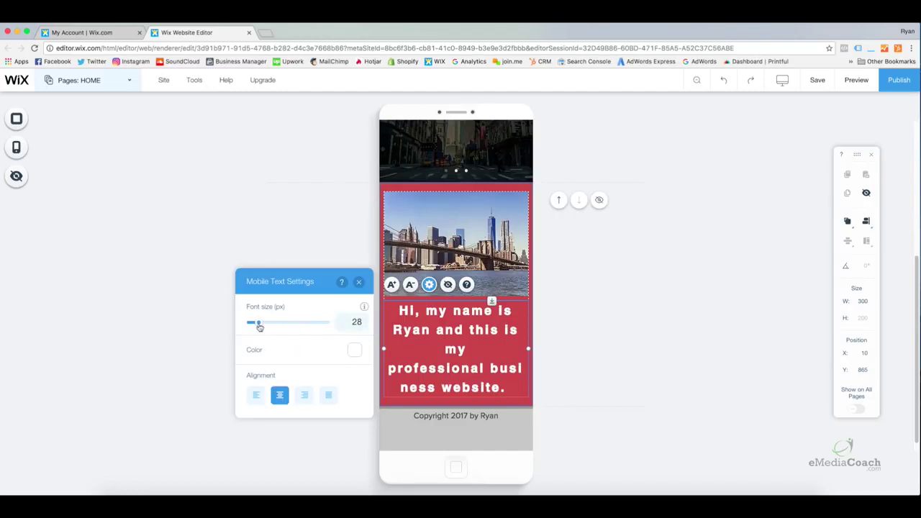
drag(259, 324, 256, 327)
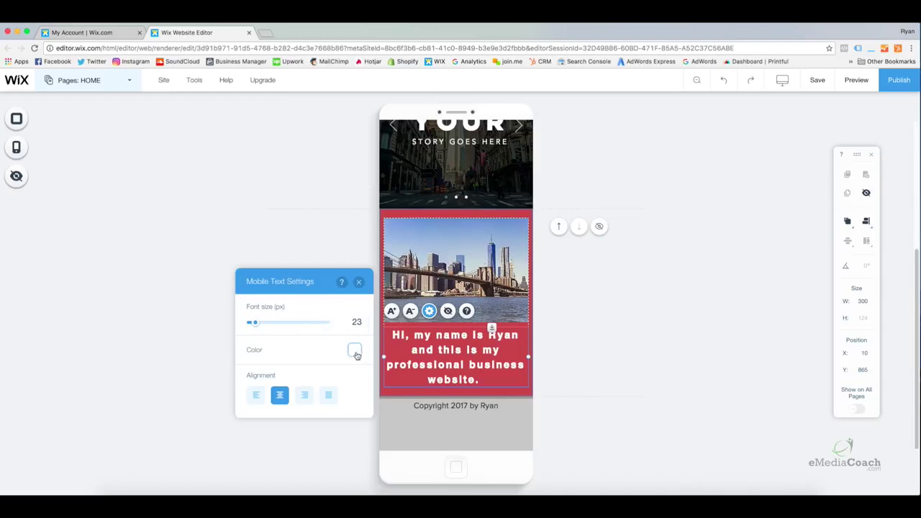
click(359, 282)
click(587, 350)
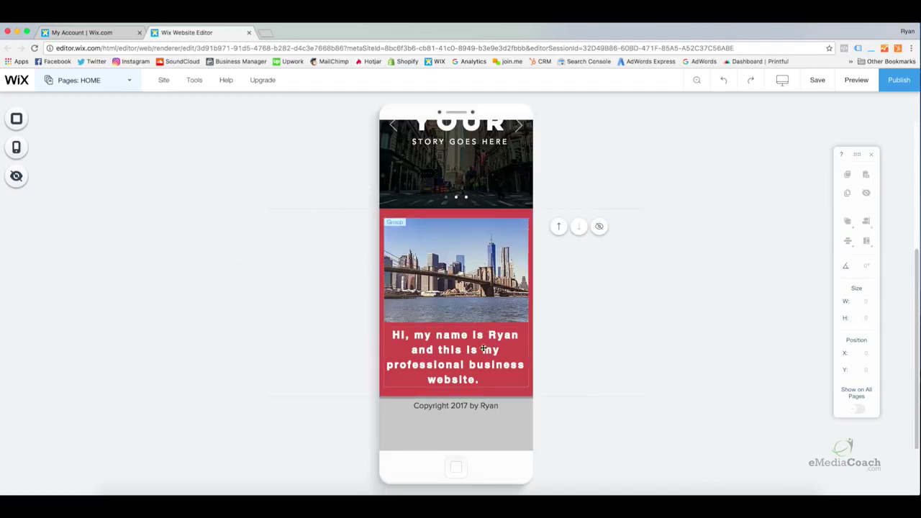
drag(473, 349, 472, 348)
click(580, 354)
Move the Copyright 2017 line lower in the grey footer, to about y 1056
click(466, 404)
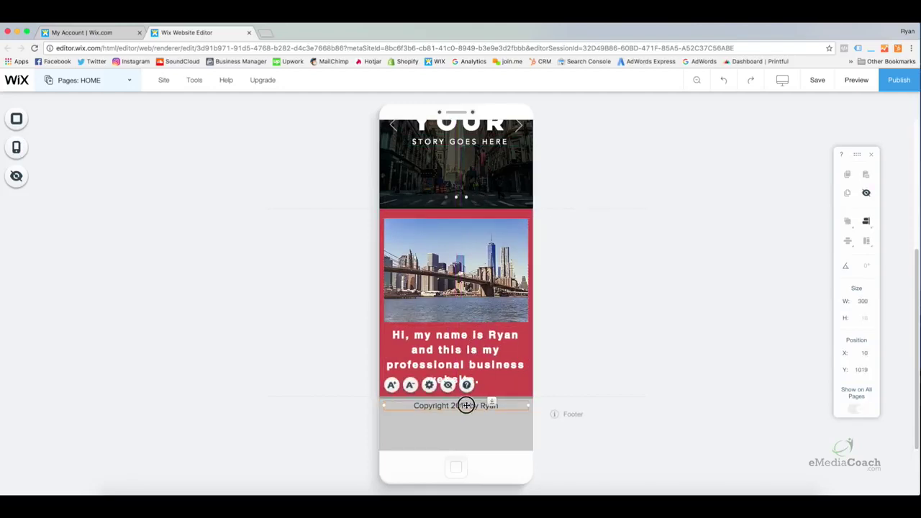
drag(467, 405, 466, 424)
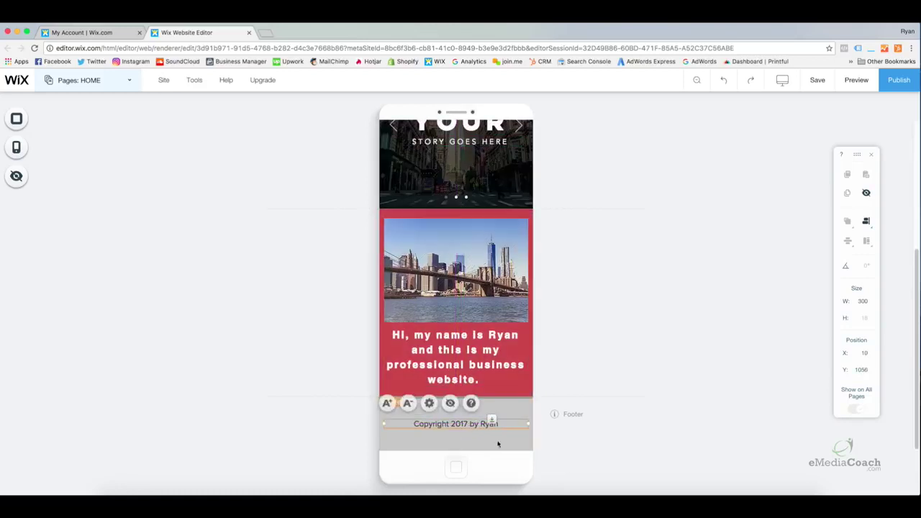
click(491, 367)
scroll(488, 316, up, 5)
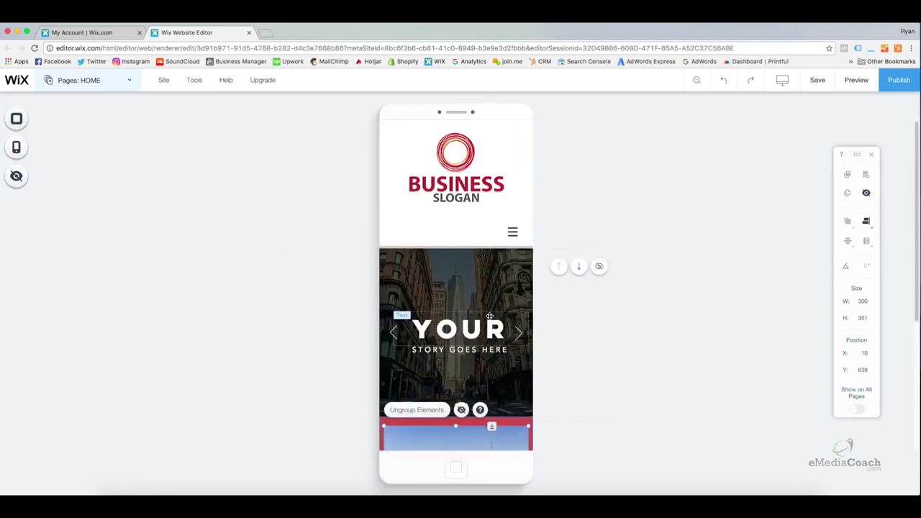
scroll(488, 316, down, 5)
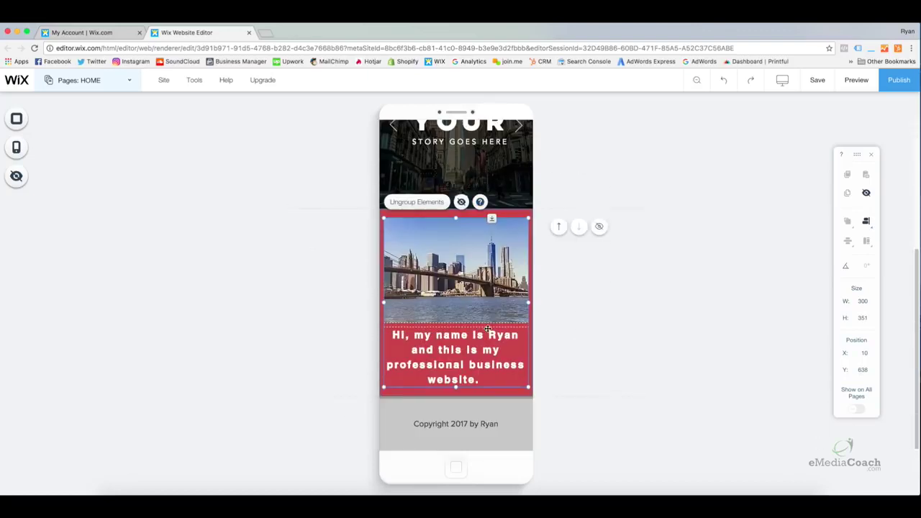
click(600, 342)
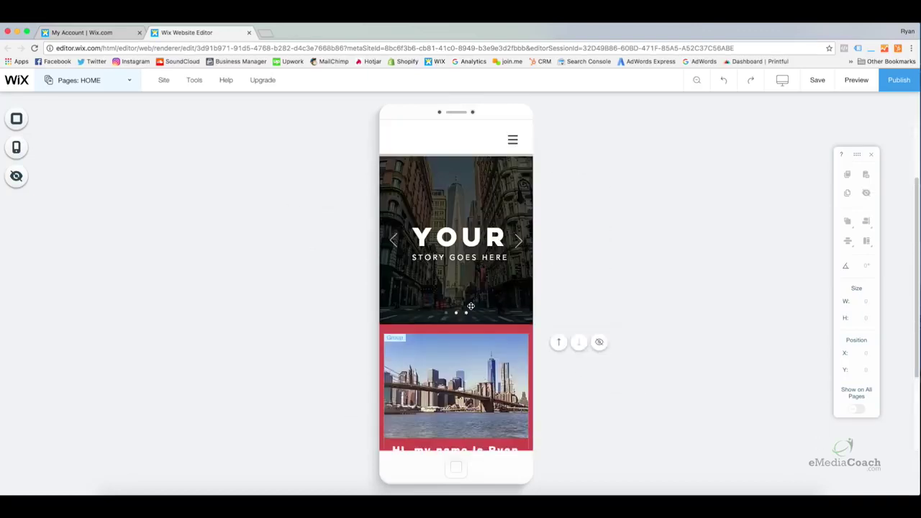
scroll(470, 306, up, 5)
click(471, 306)
scroll(471, 306, up, 1)
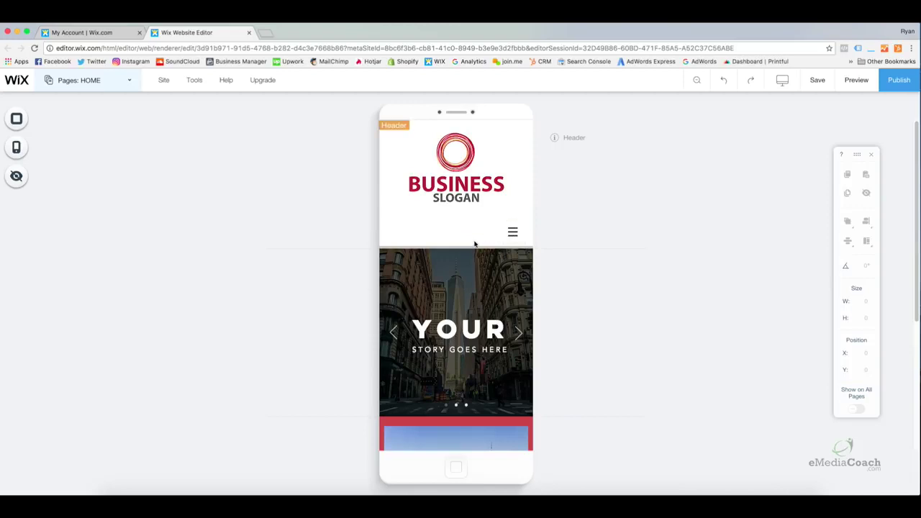
scroll(474, 244, down, 2)
scroll(473, 232, up, 2)
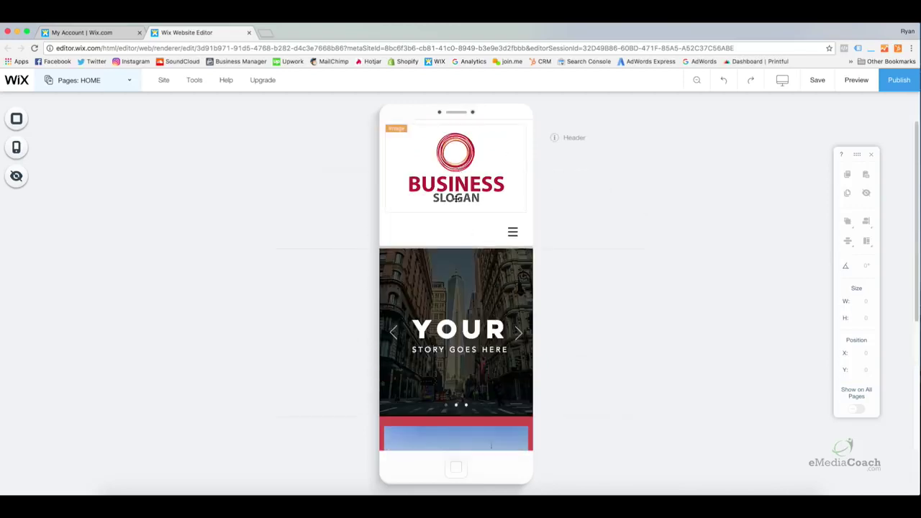
scroll(456, 199, down, 3)
scroll(456, 199, up, 3)
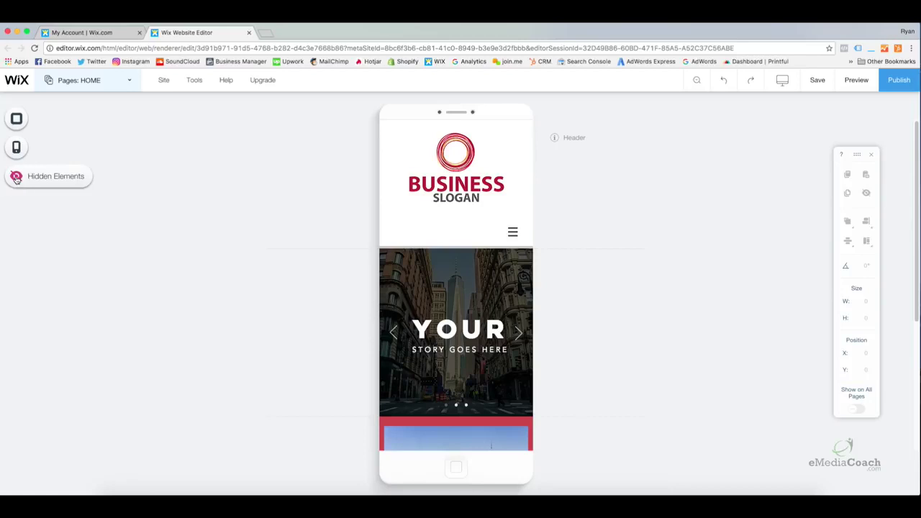
click(16, 178)
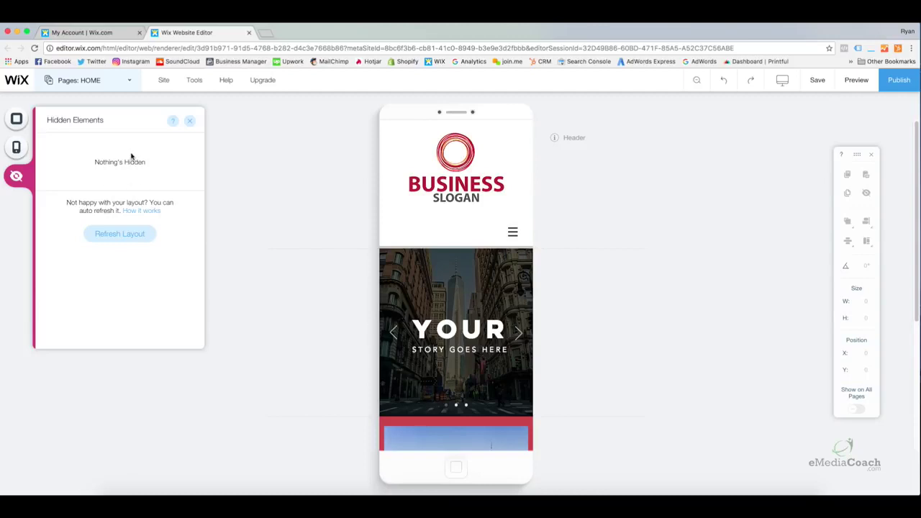
click(189, 121)
click(455, 187)
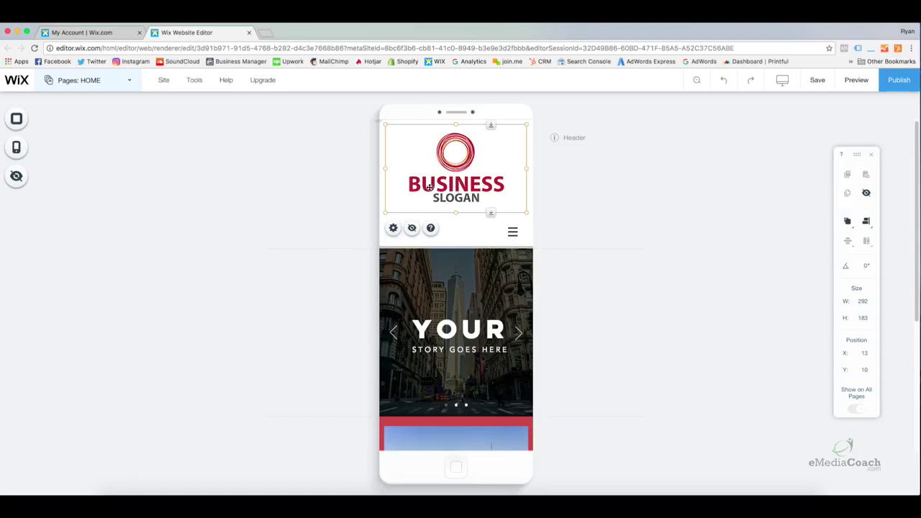
click(412, 229)
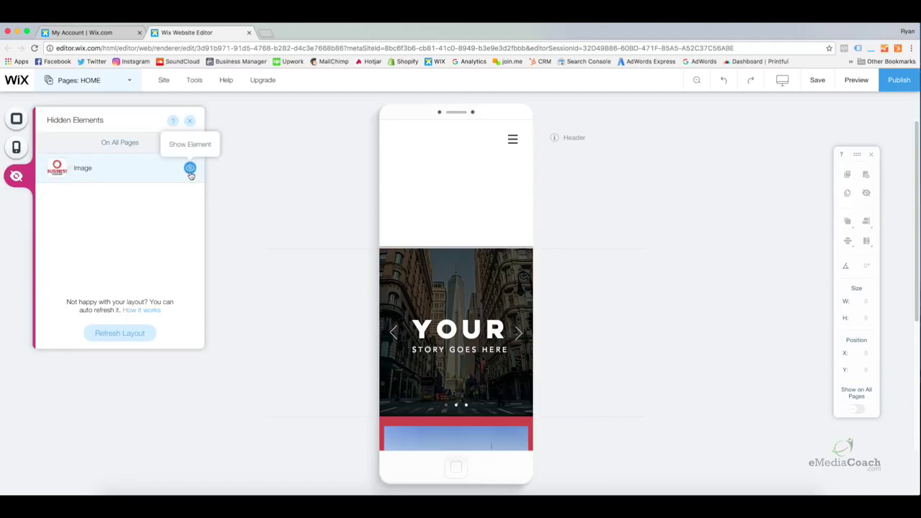
click(190, 169)
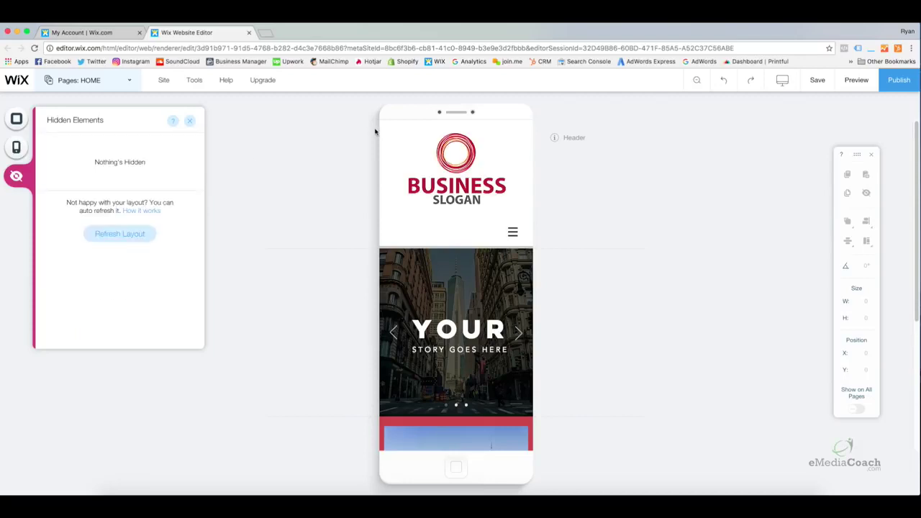
click(195, 127)
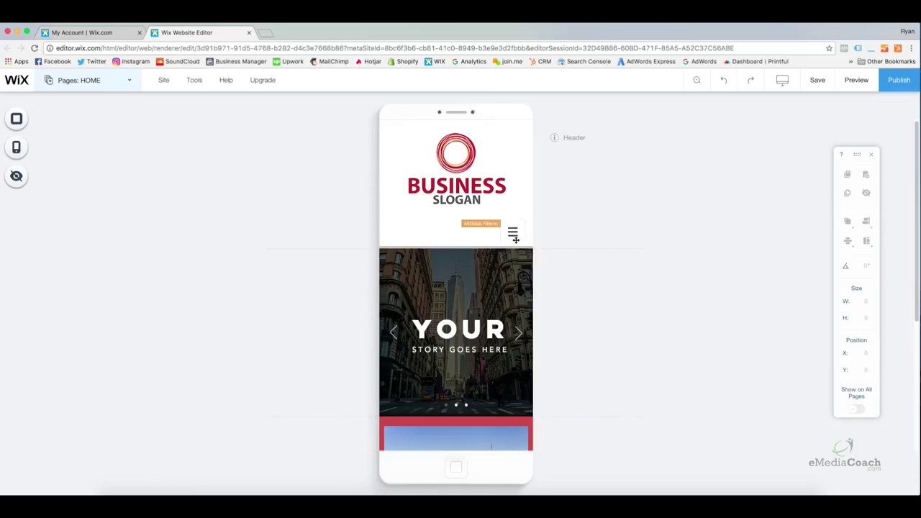
Preview the mobile menu's preset designs and apply the first, a dropdown below the header
click(514, 238)
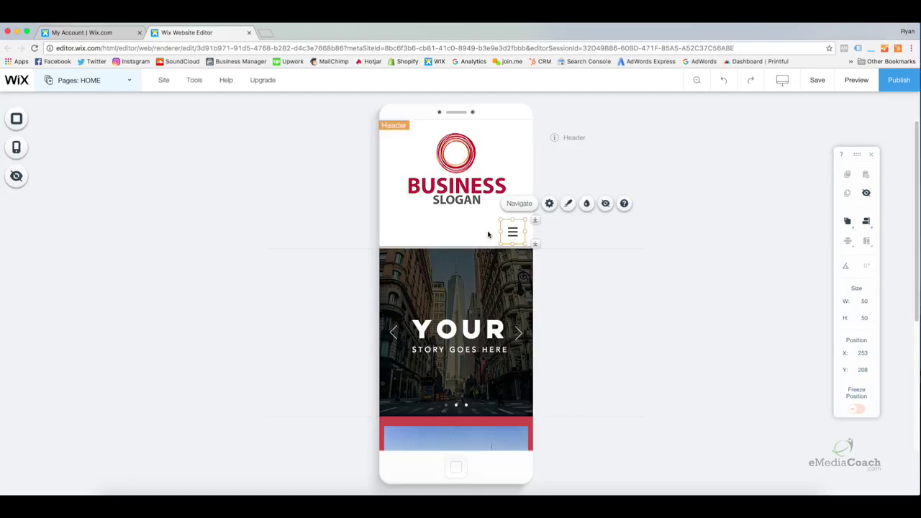
click(530, 238)
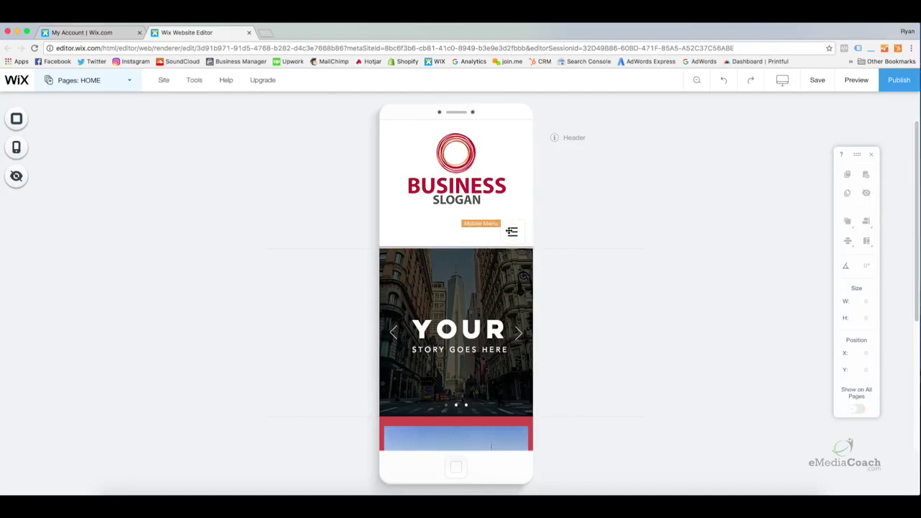
click(514, 229)
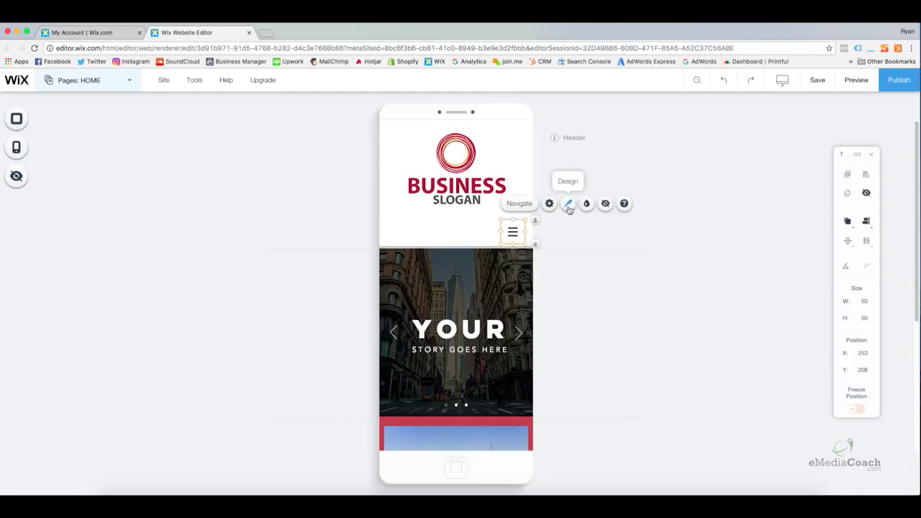
click(568, 205)
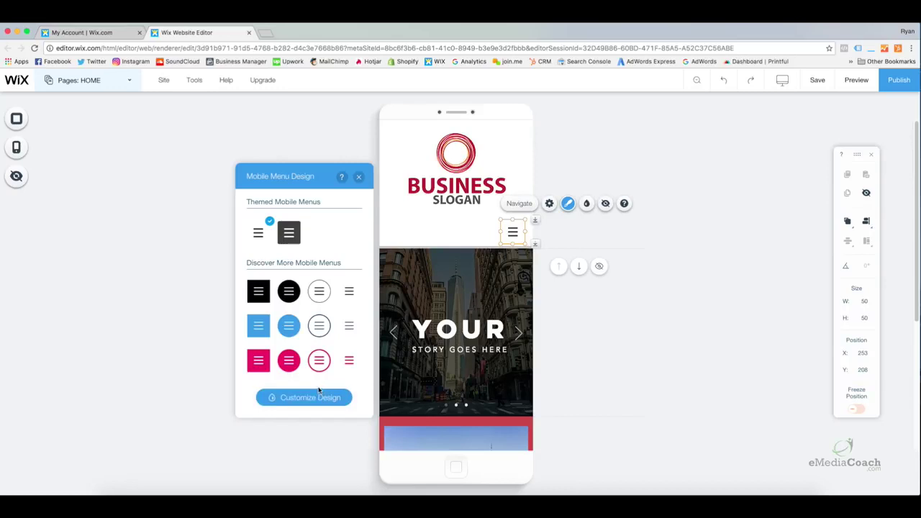
click(307, 397)
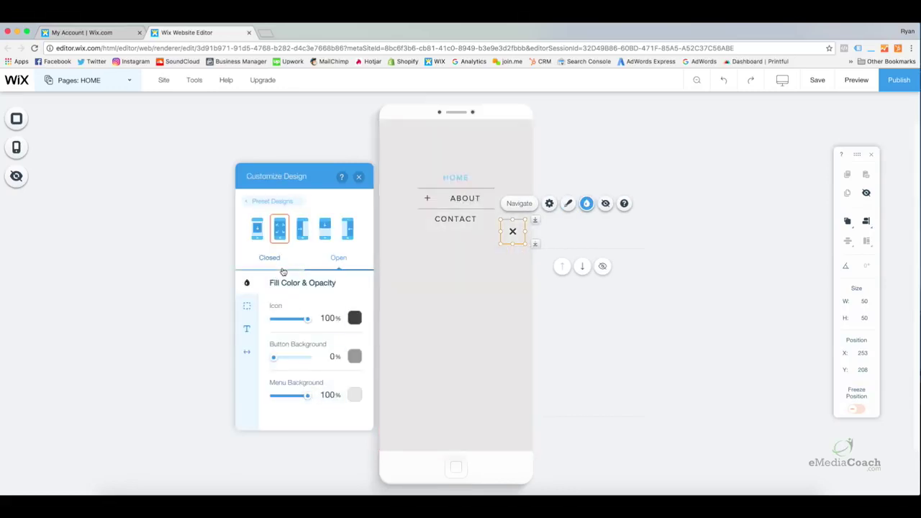
click(257, 237)
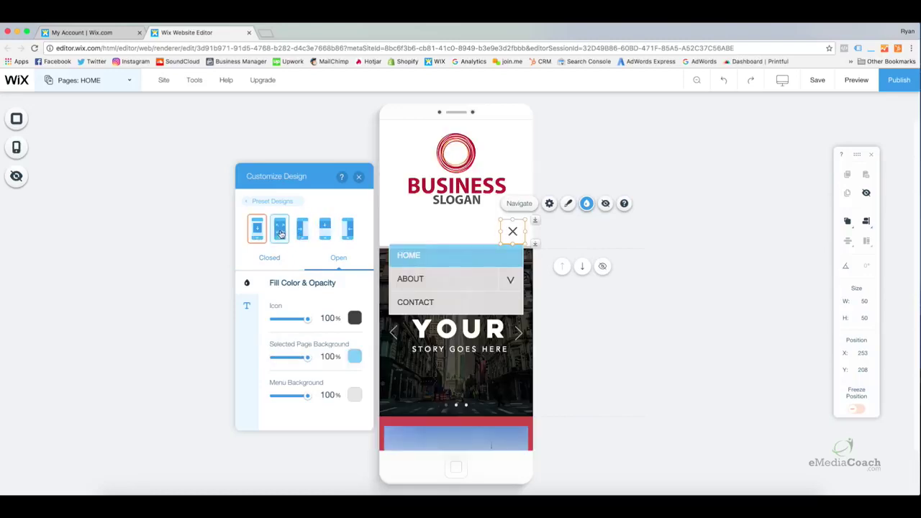
click(280, 232)
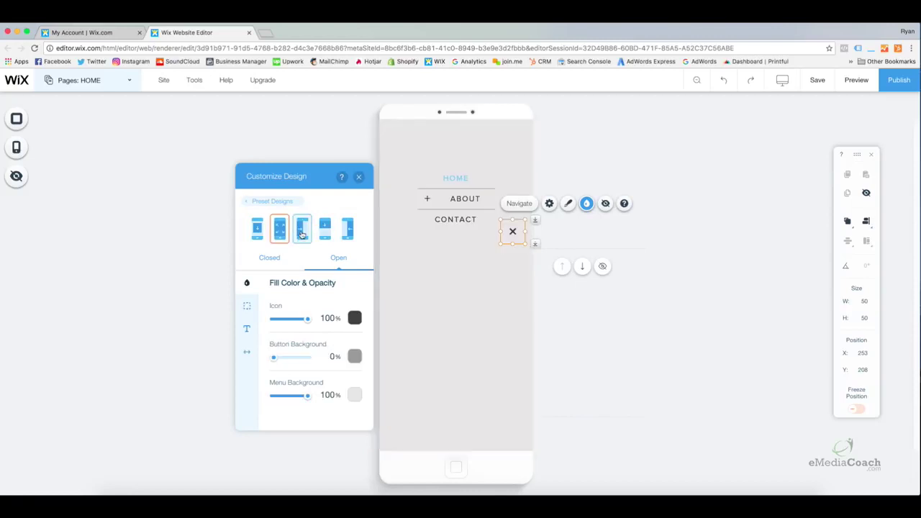
click(303, 232)
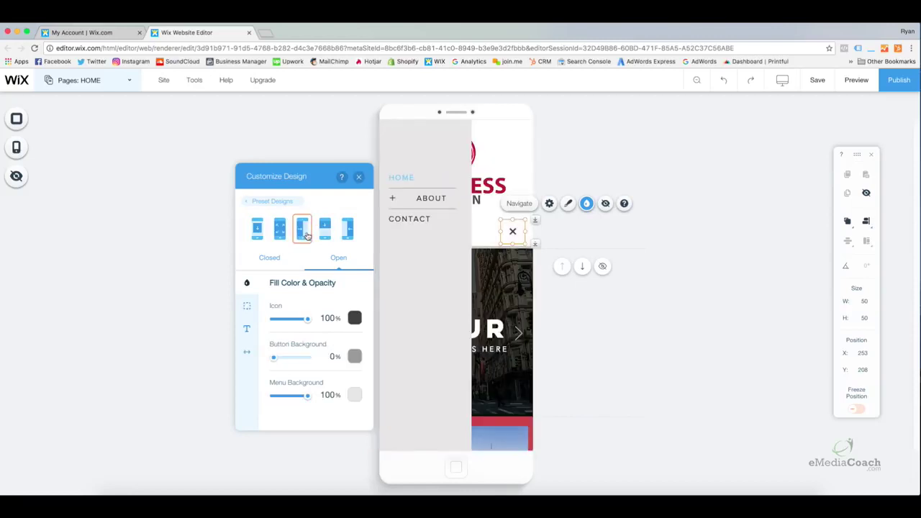
click(325, 235)
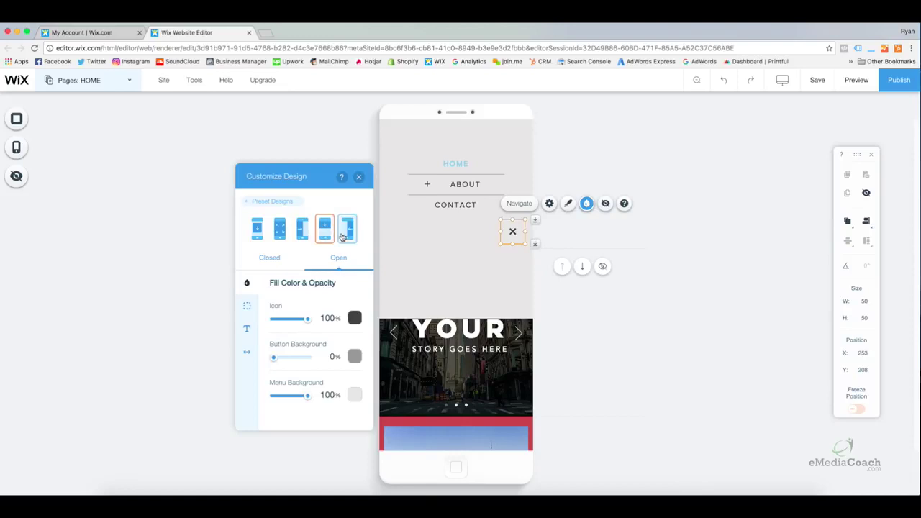
click(345, 236)
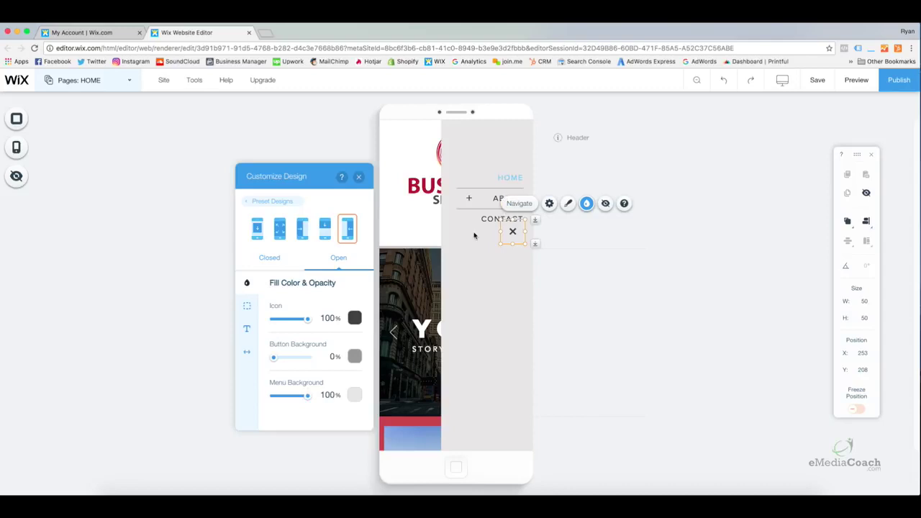
click(256, 228)
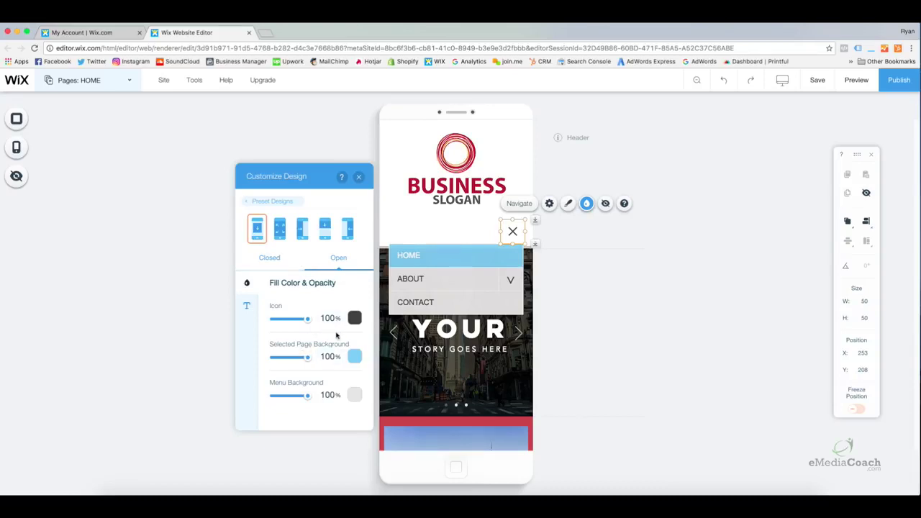
Set the open menu's close icon and selected-page background colours to the red swatch
click(355, 317)
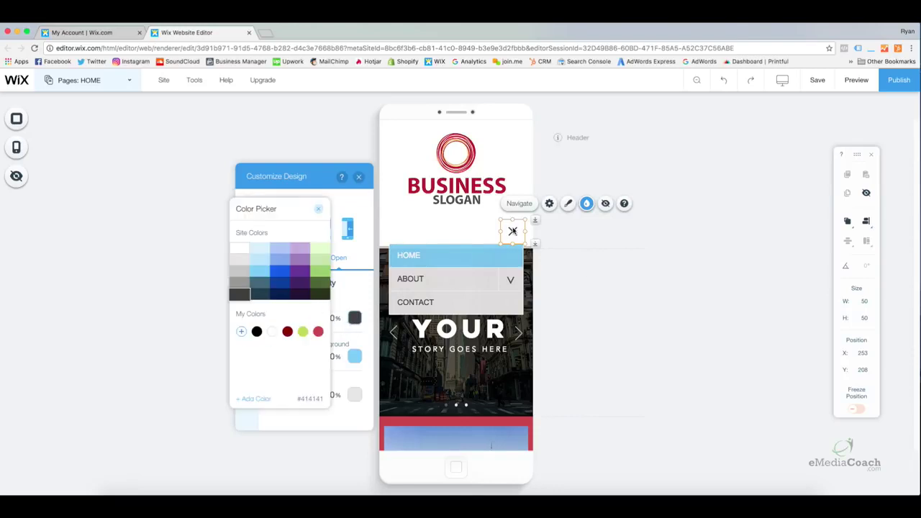
click(318, 331)
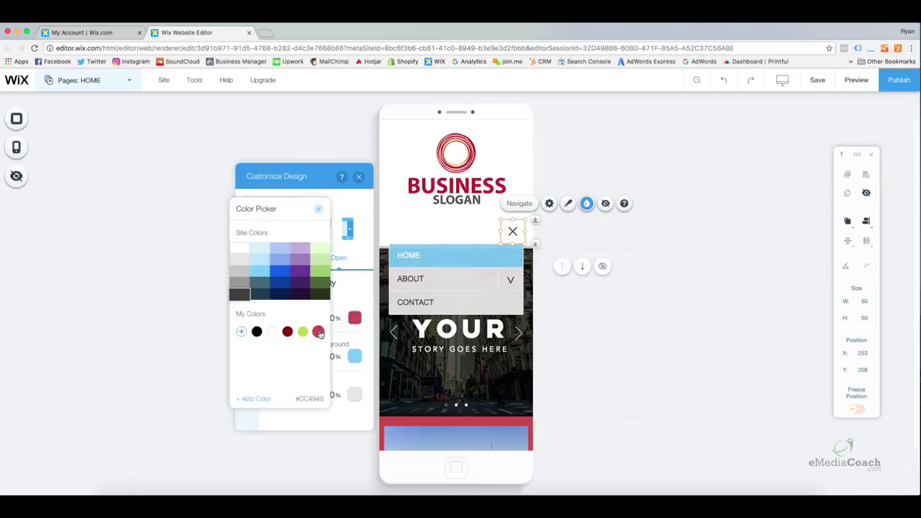
click(318, 209)
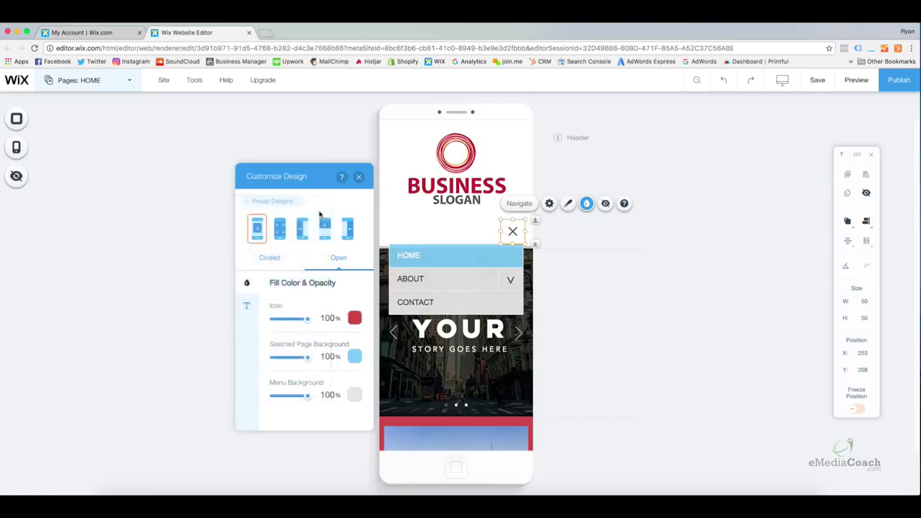
click(354, 356)
click(318, 332)
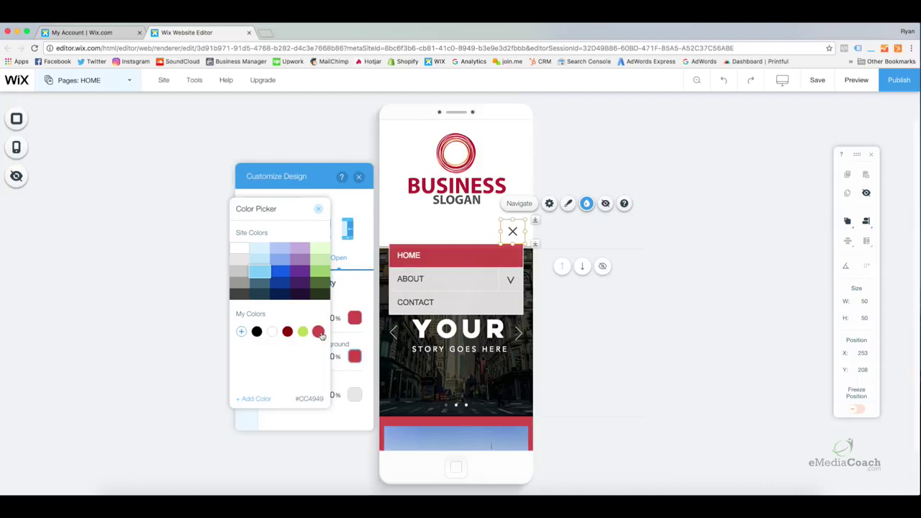
click(318, 208)
Try centred menu item text, then keep the items left-aligned
click(254, 310)
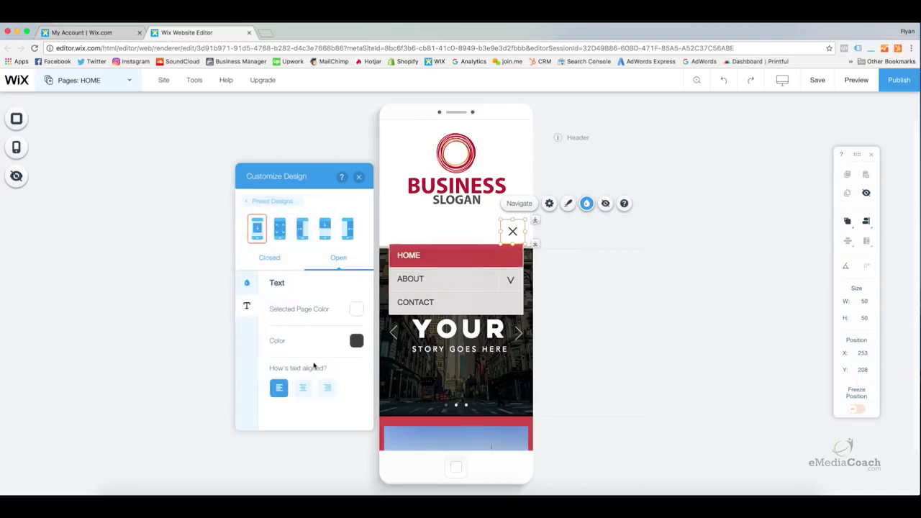
click(303, 388)
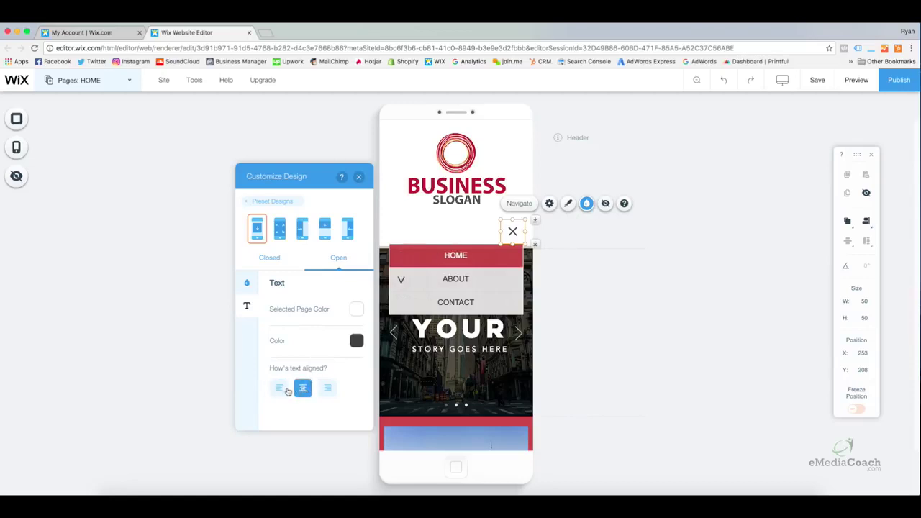
click(278, 389)
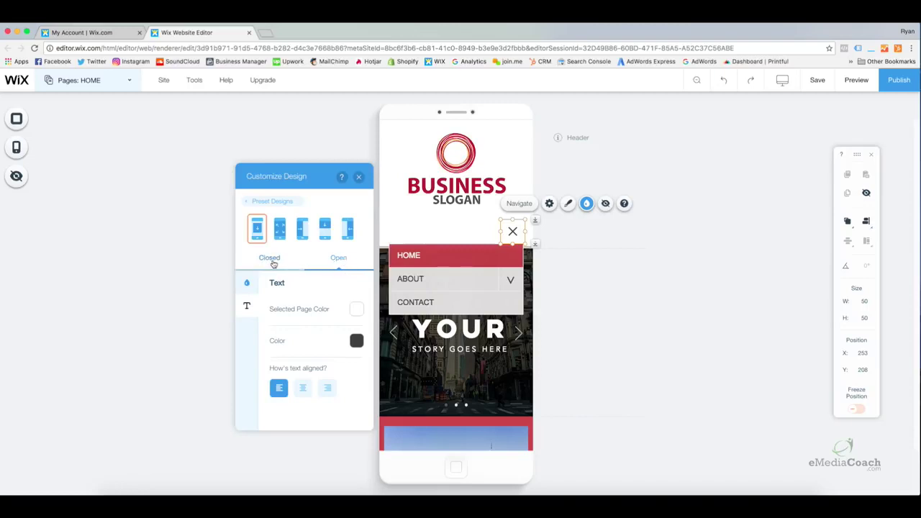
click(272, 264)
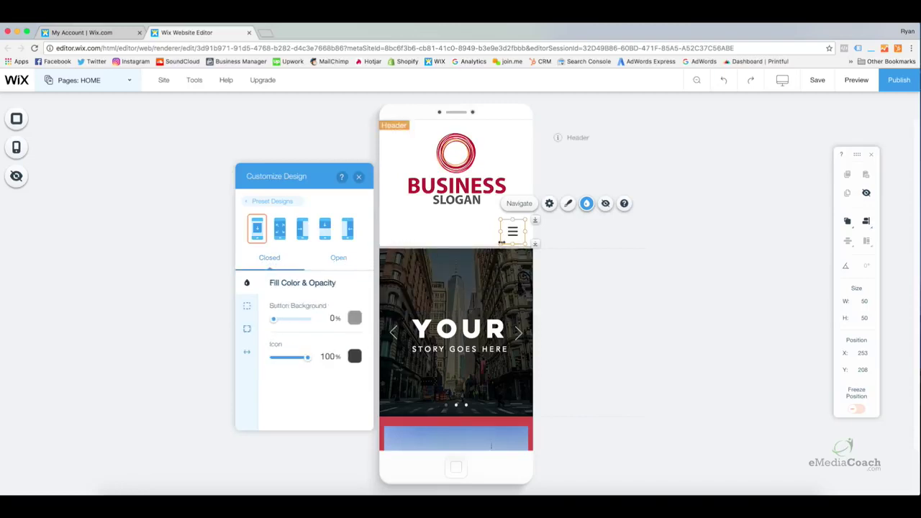
Make the closed menu's hamburger icon red with a 26 px icon line length
click(355, 356)
click(318, 332)
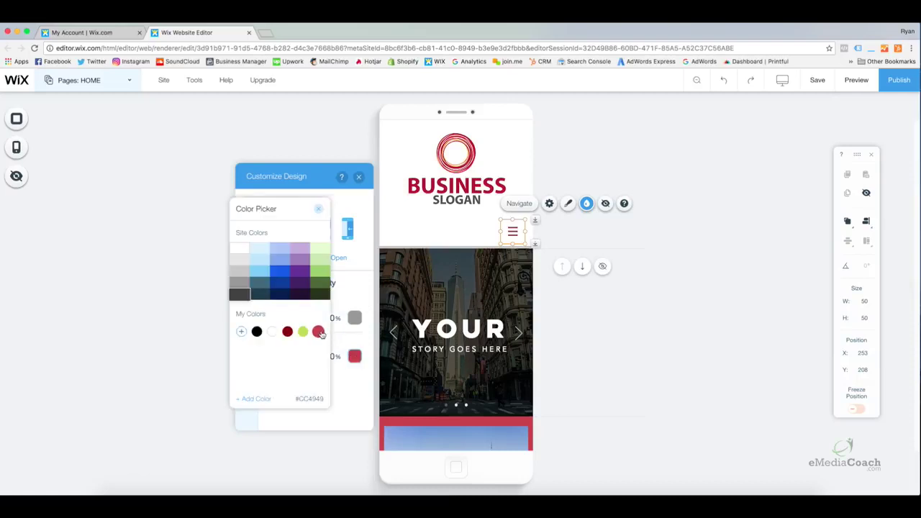
click(318, 209)
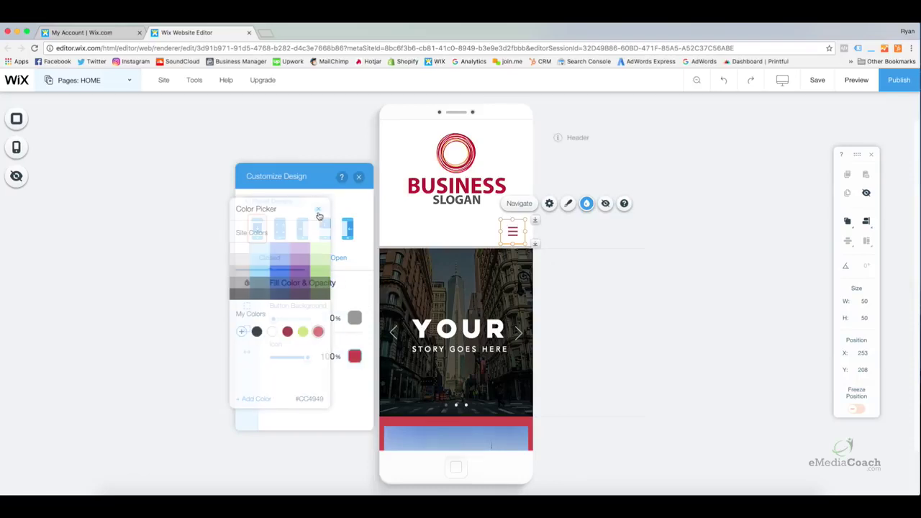
click(247, 349)
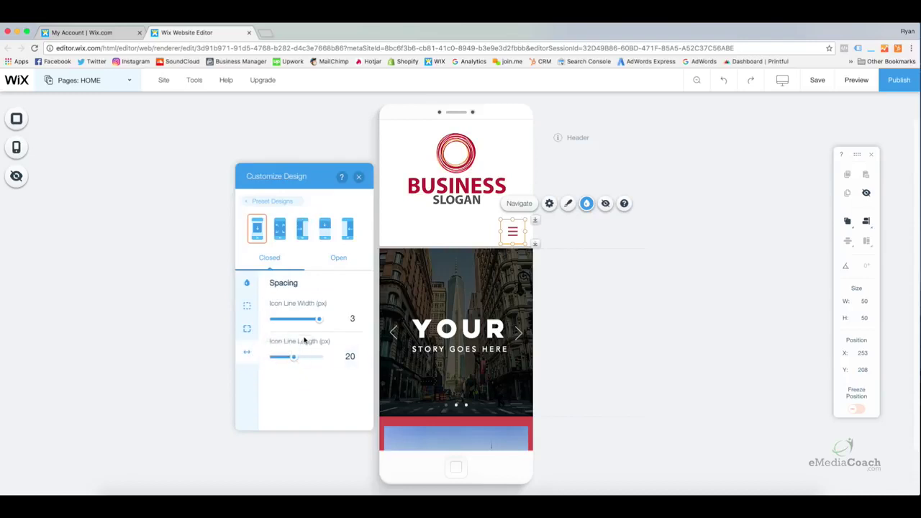
drag(295, 357, 368, 369)
click(246, 328)
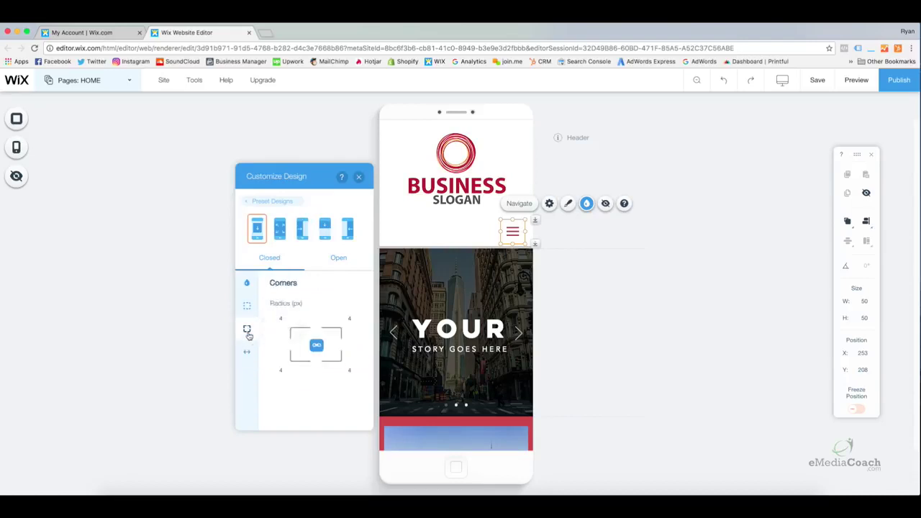
click(247, 306)
click(246, 283)
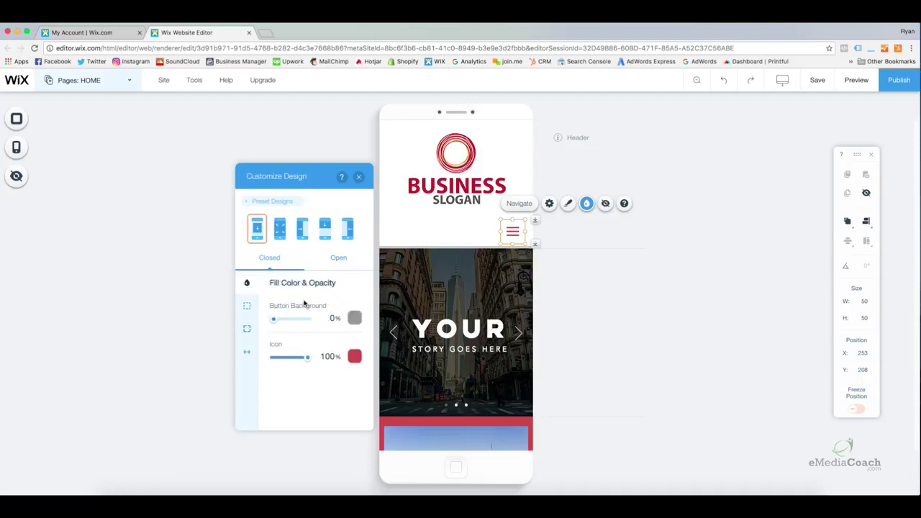
click(358, 176)
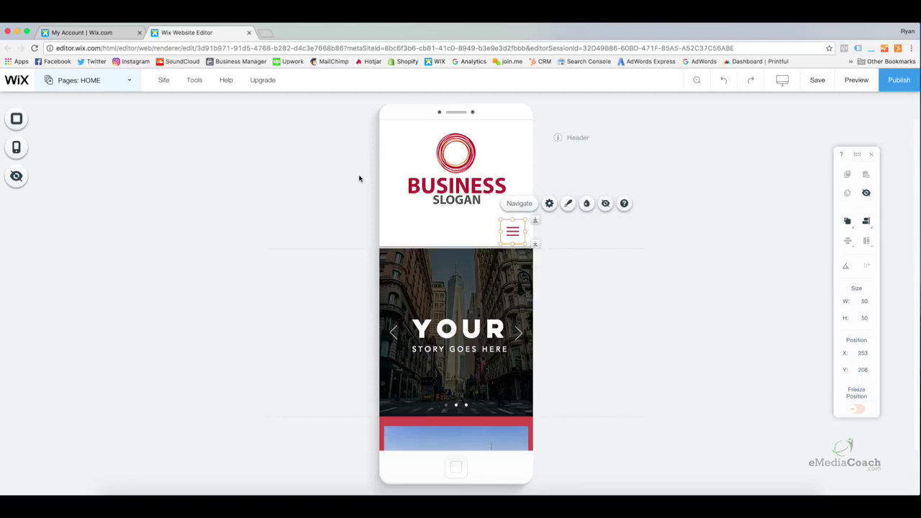
click(577, 309)
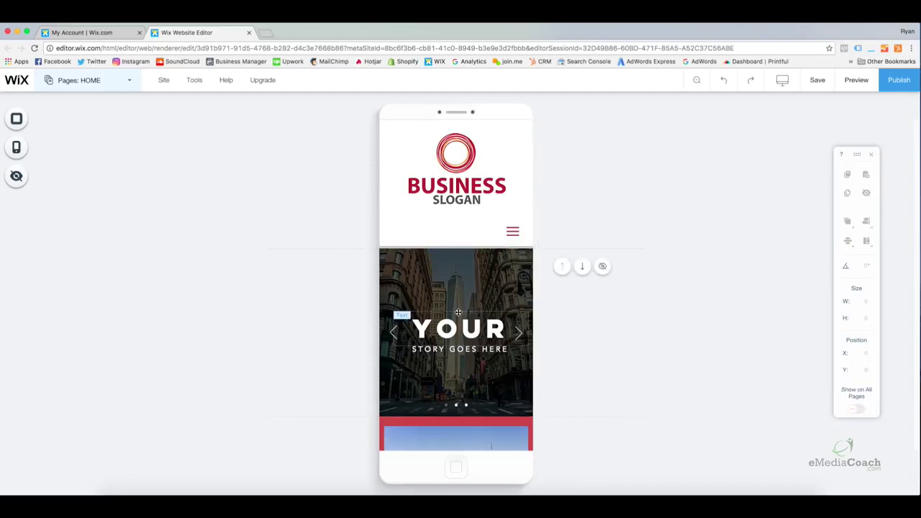
Save and publish the mobile edits live, then return to editing the desktop HOME layout
click(817, 80)
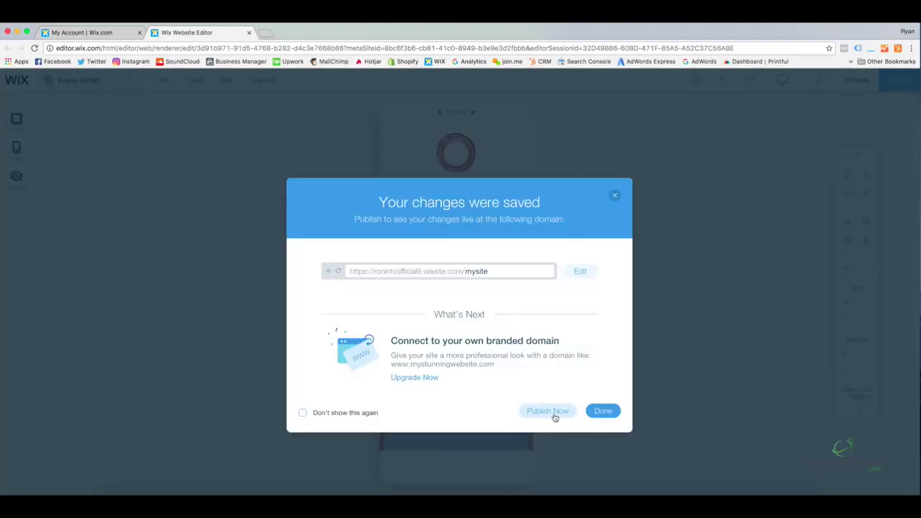
click(550, 415)
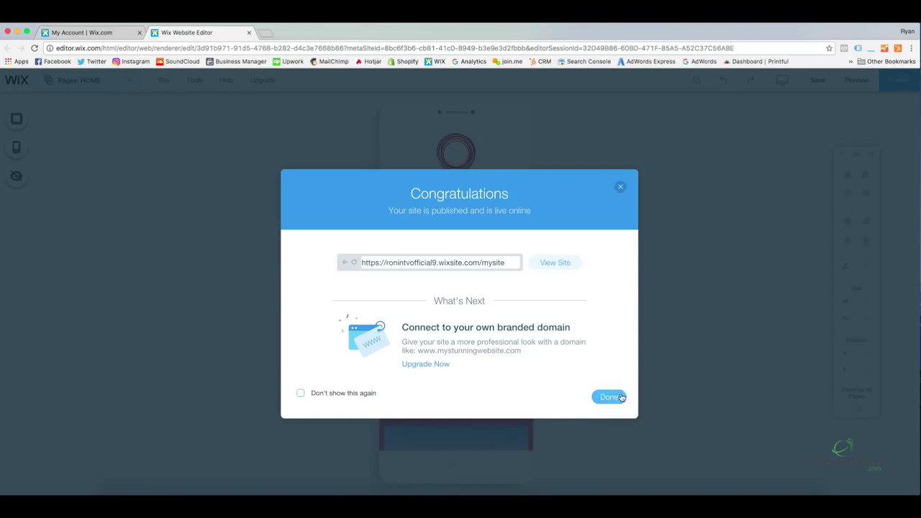
click(609, 397)
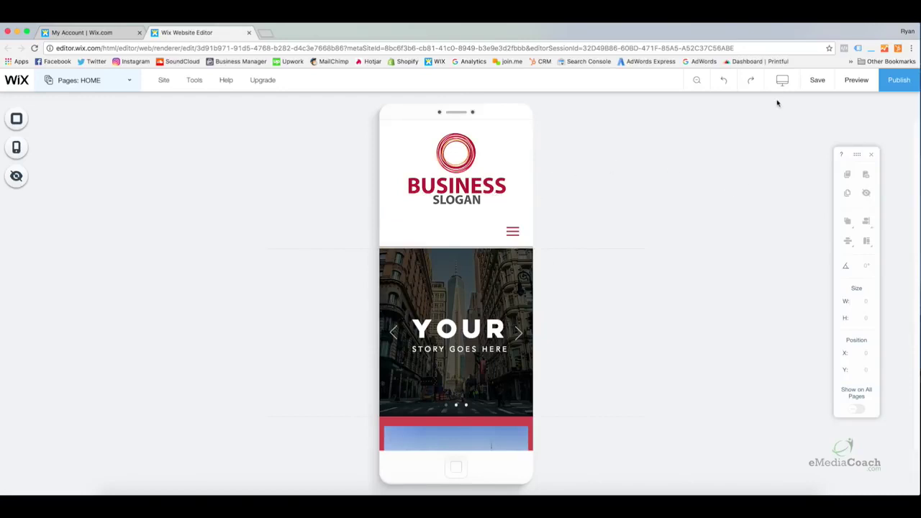
mouse_move(781, 80)
click(580, 124)
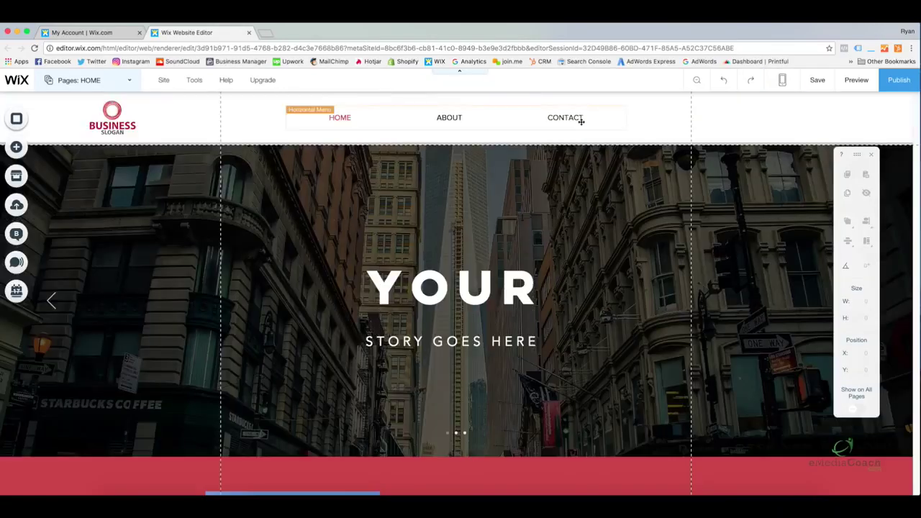
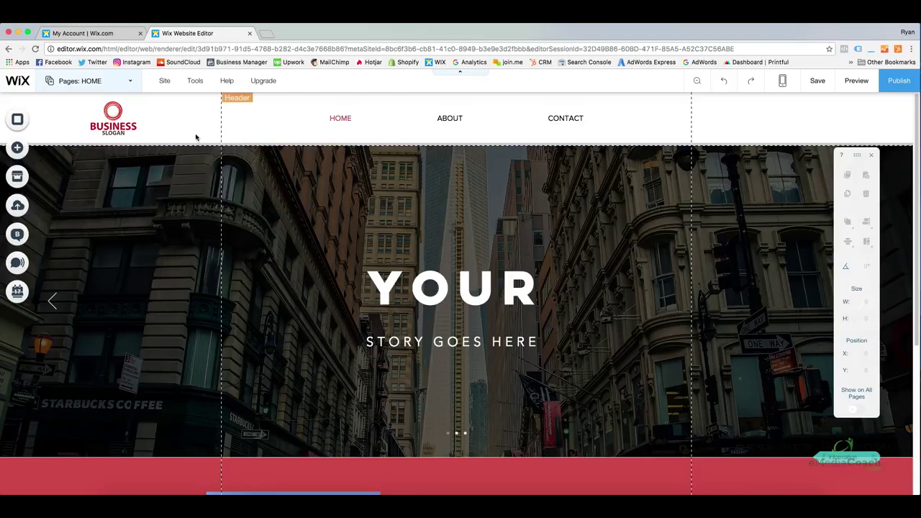
In the Add panel's More list, view the HTML & Flash options and pick HTML Code
click(22, 148)
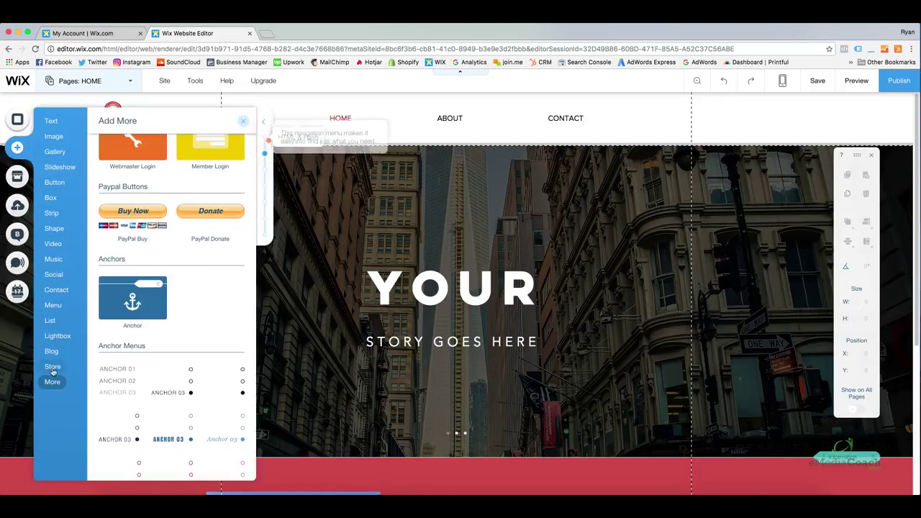
scroll(157, 371, up, 3)
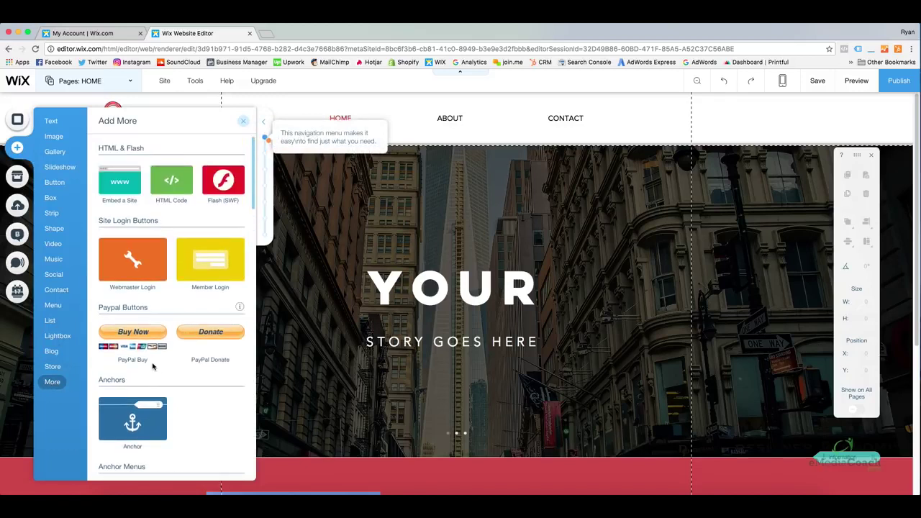
scroll(176, 209, down, 2)
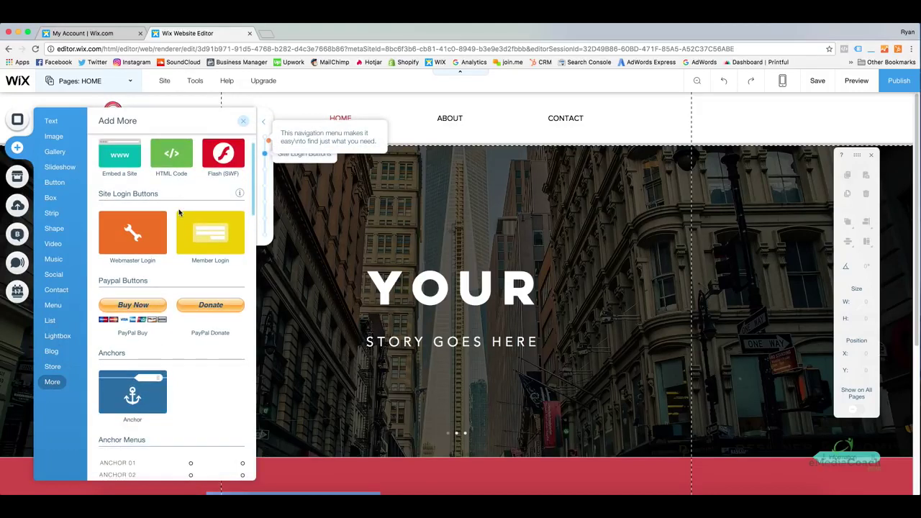
scroll(180, 215, down, 2)
scroll(177, 224, up, 3)
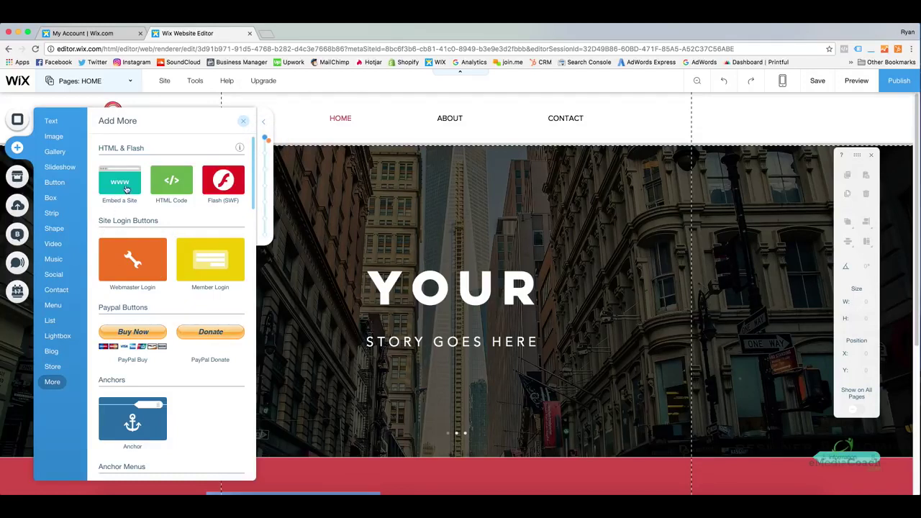
click(114, 181)
click(176, 180)
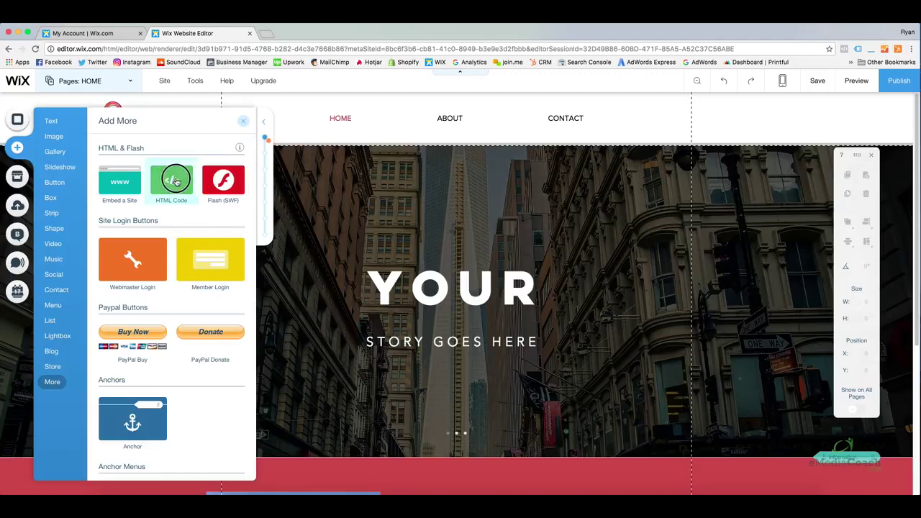
Drop an HTML Code box on the hero slide with <h1>Title</h1>, reposition it, then delete it
drag(180, 182, 384, 193)
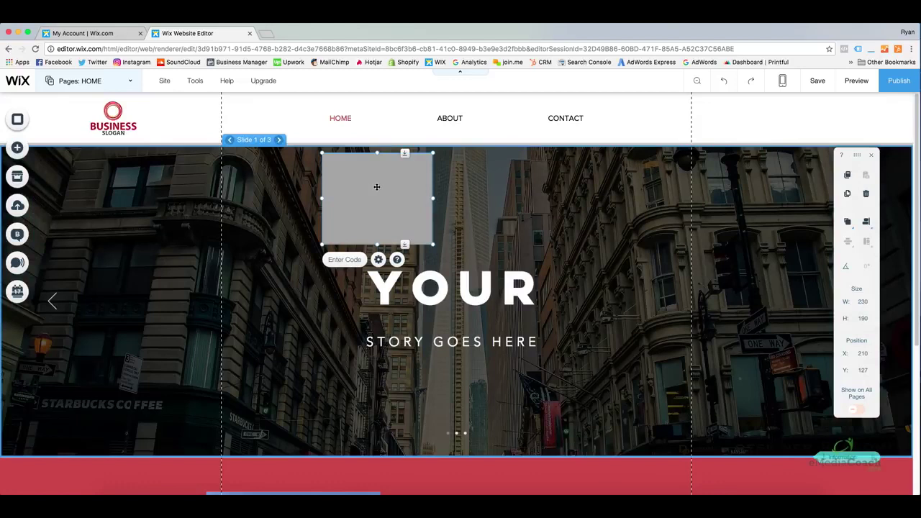
click(342, 260)
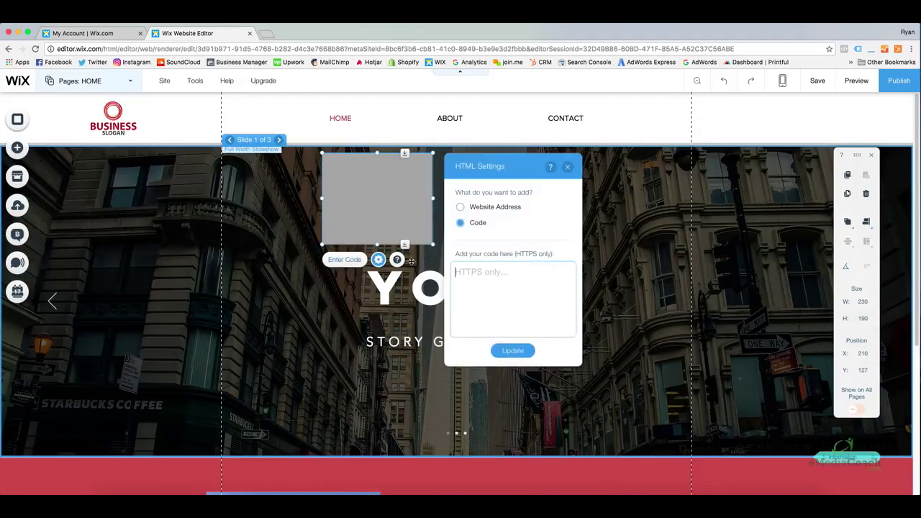
click(475, 274)
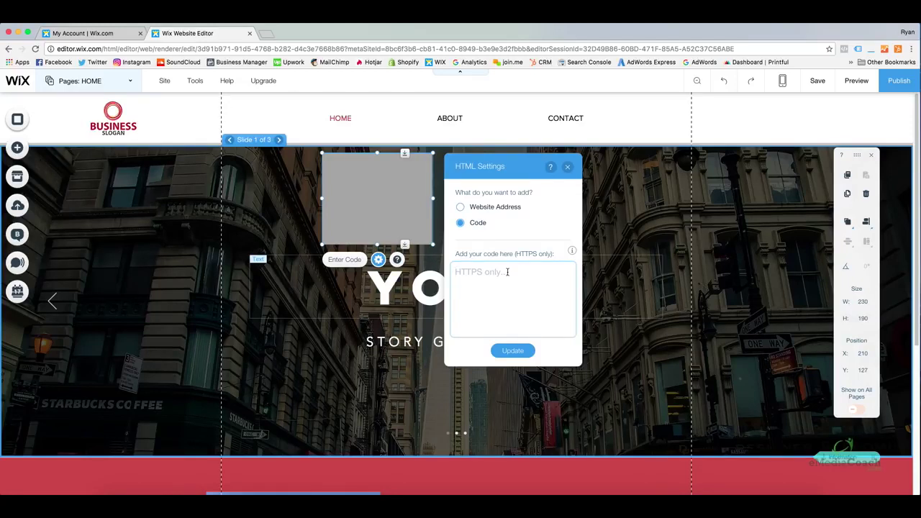
text(<h1>Title</h1>)
click(512, 351)
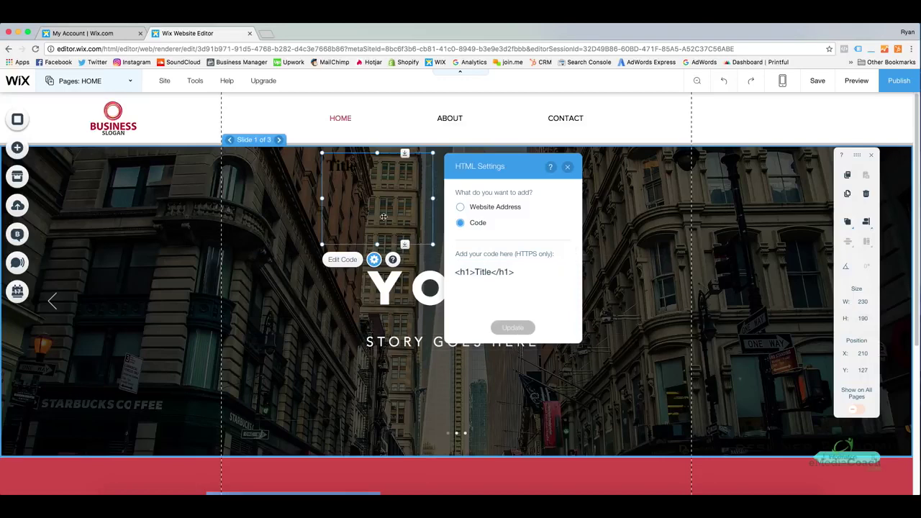
drag(384, 217, 351, 185)
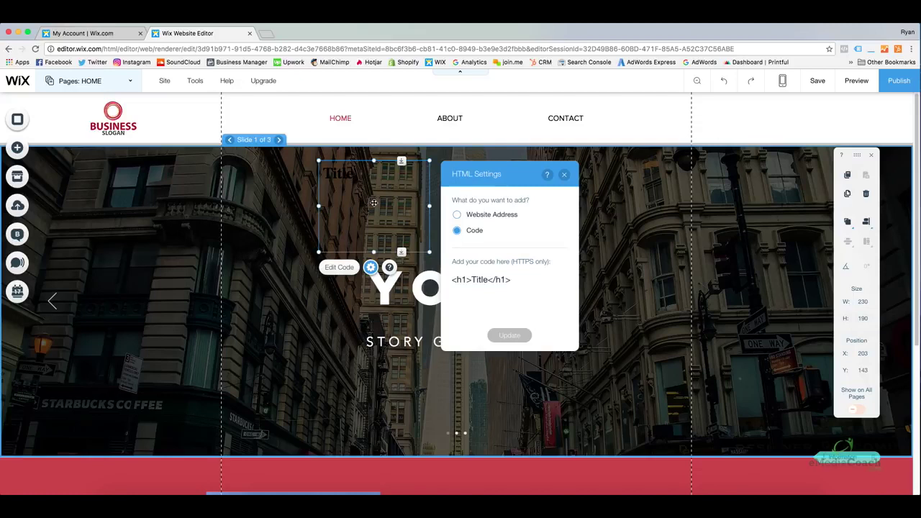
key(Delete)
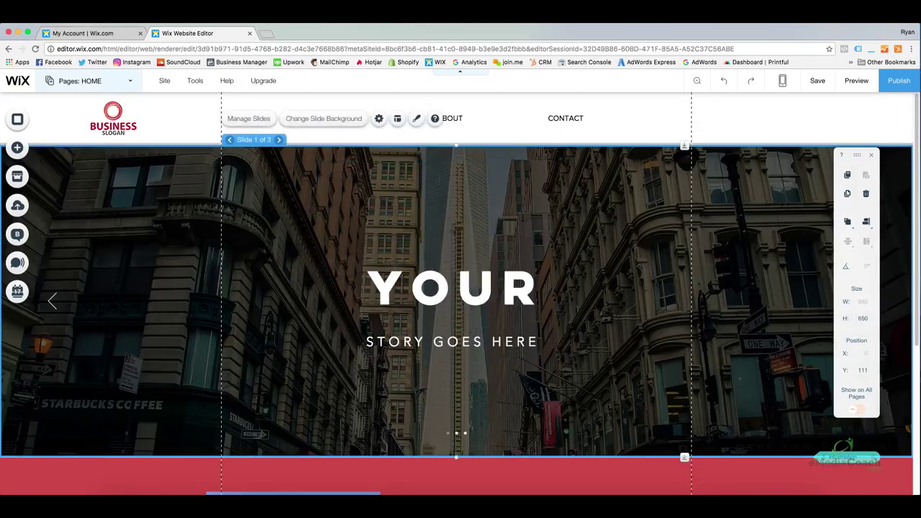
Show the Add > More list scrolled to Anchors, with the canvas at the red introduction strip
click(17, 149)
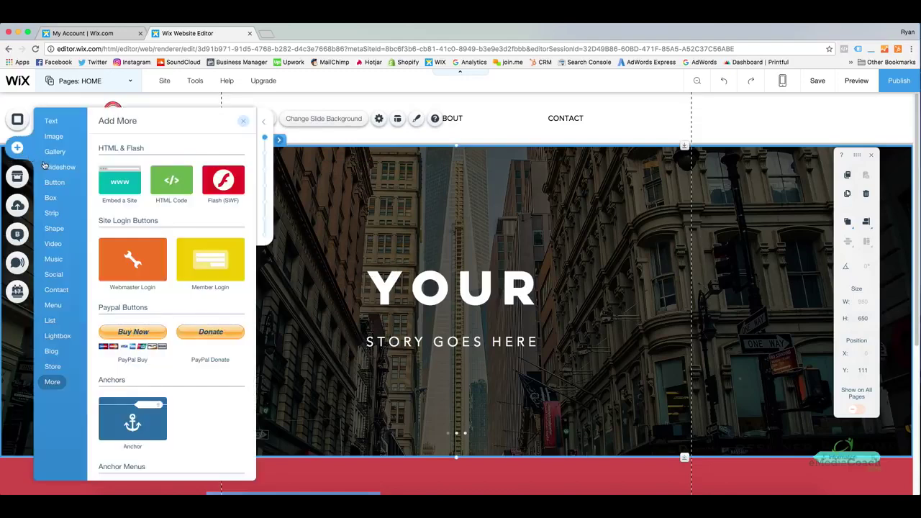
click(54, 384)
scroll(372, 307, down, 5)
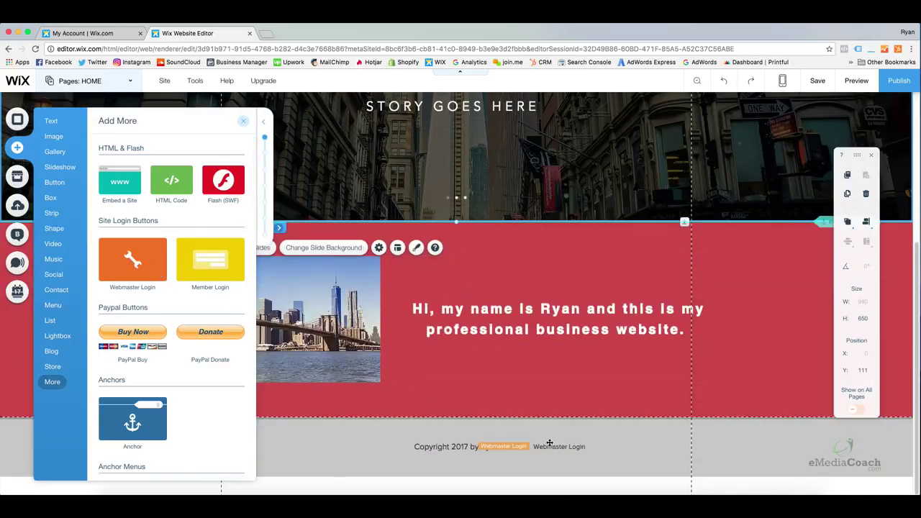
drag(207, 261, 166, 267)
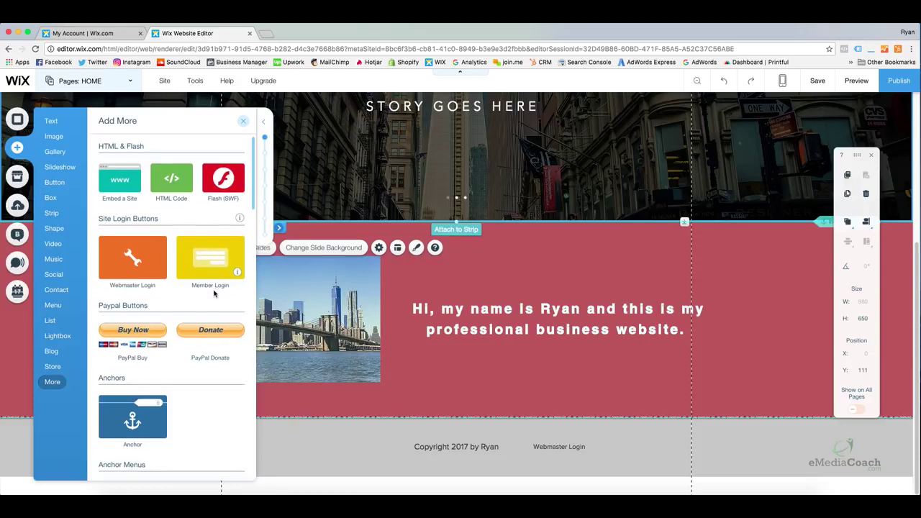
scroll(216, 292, down, 3)
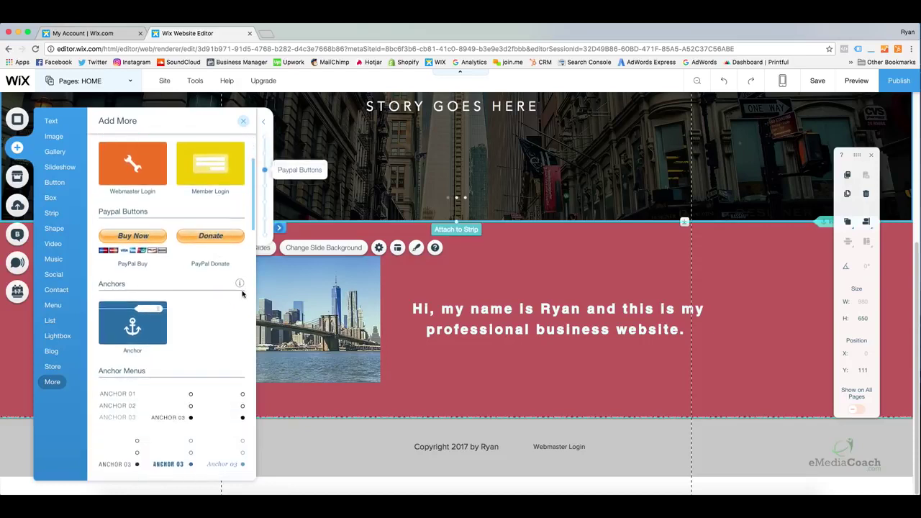
scroll(216, 292, down, 1)
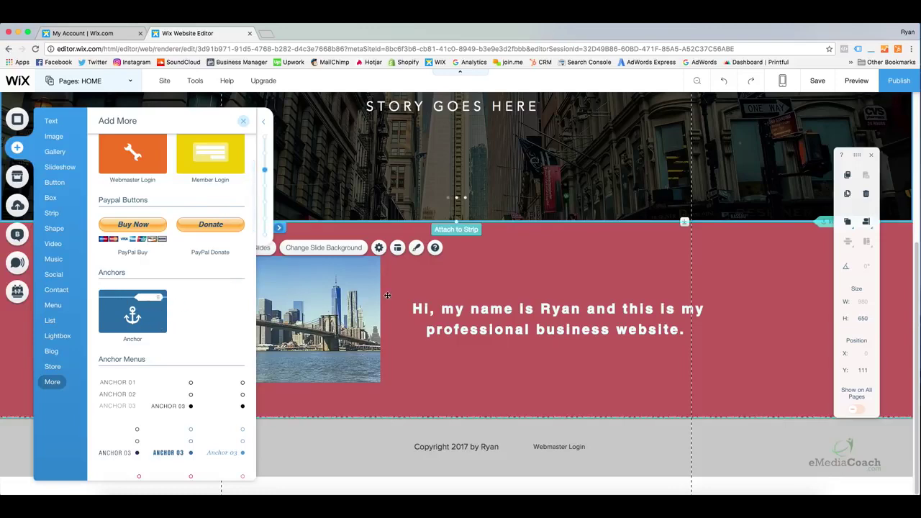
scroll(395, 295, up, 3)
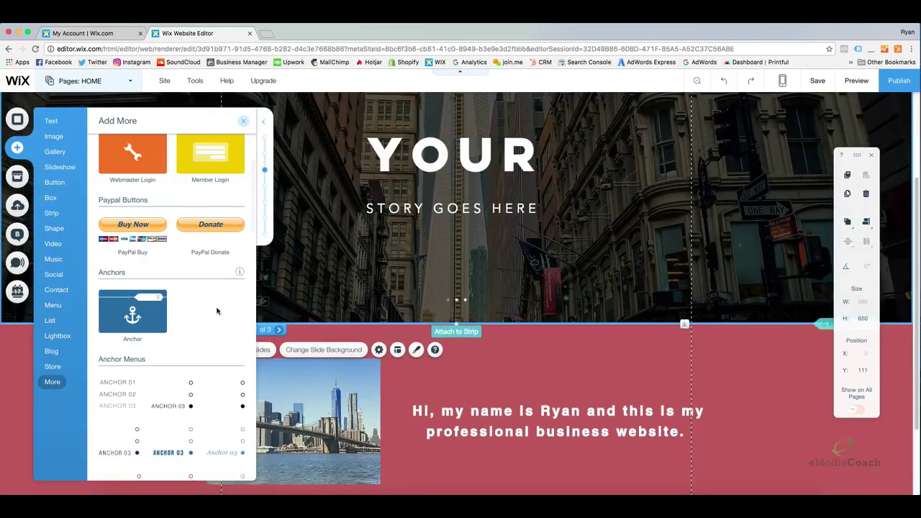
Drop an anchor below the hero slideshow, dismiss the tip, and nudge it down to Y 761
drag(129, 317, 371, 326)
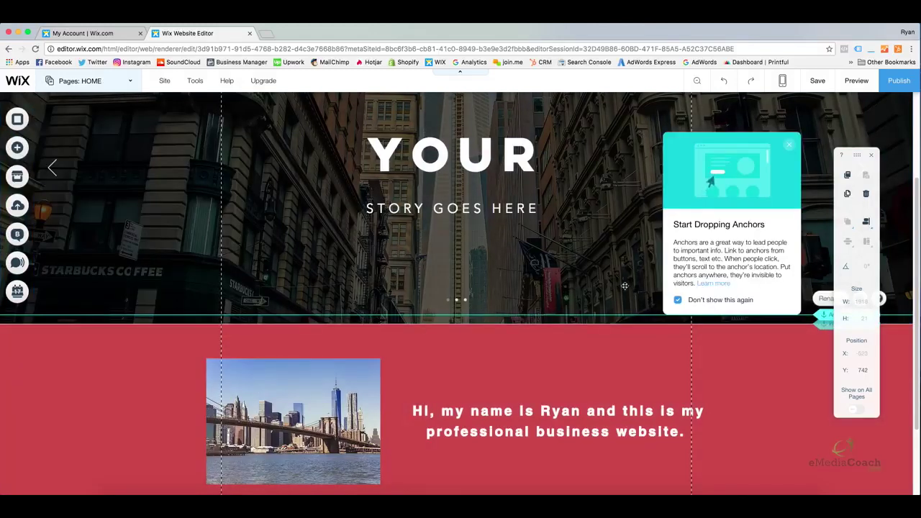
click(785, 149)
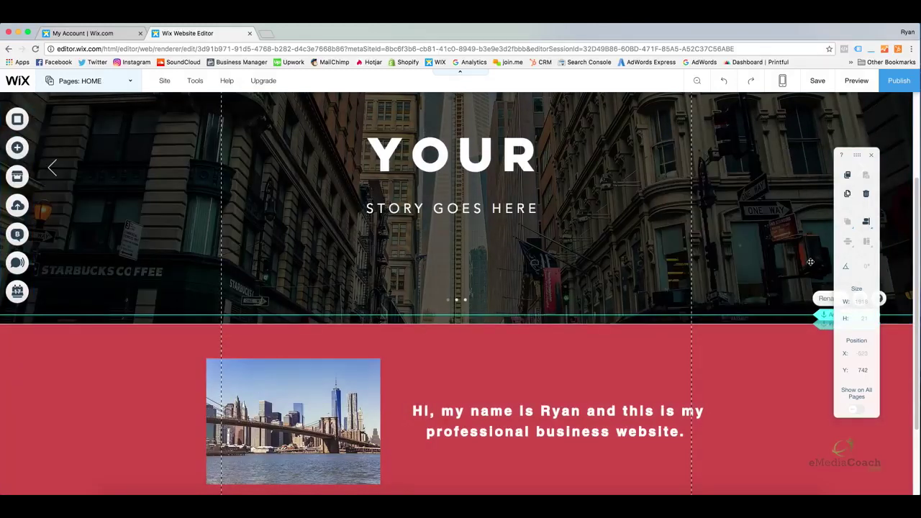
drag(827, 315, 829, 327)
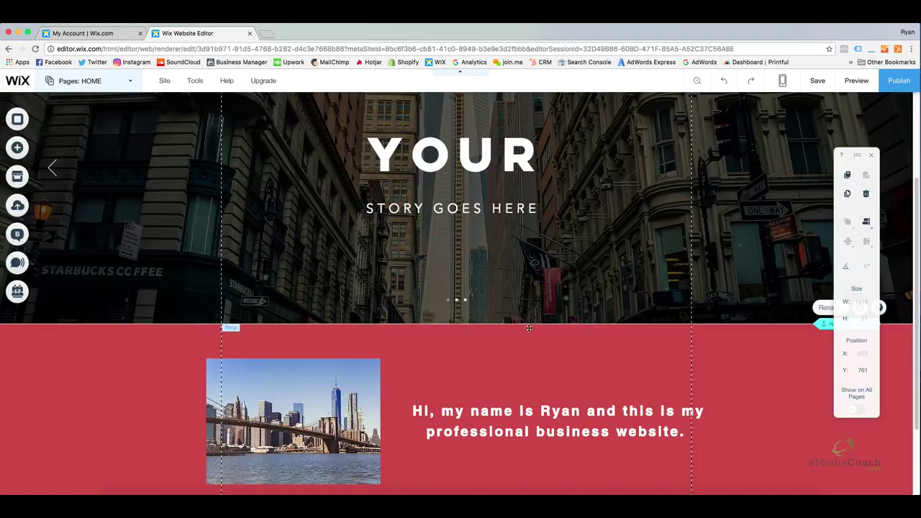
scroll(528, 331, up, 2)
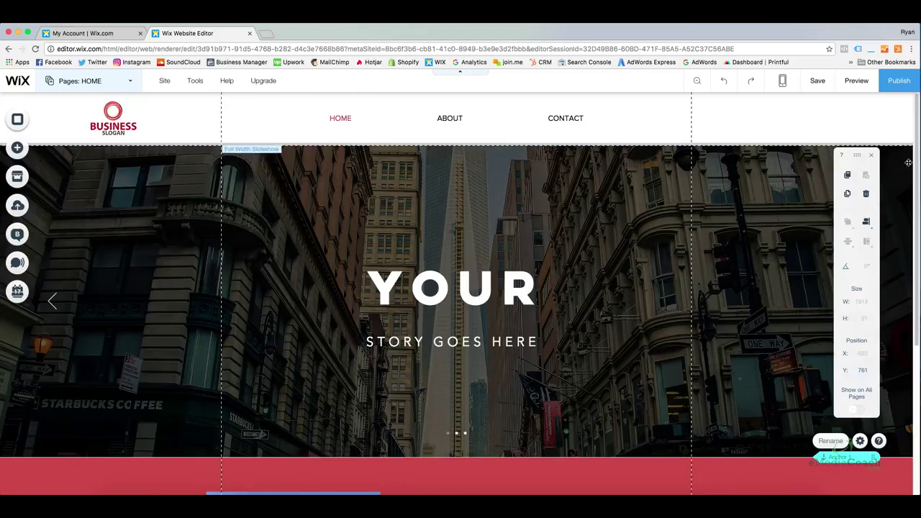
drag(912, 138, 914, 302)
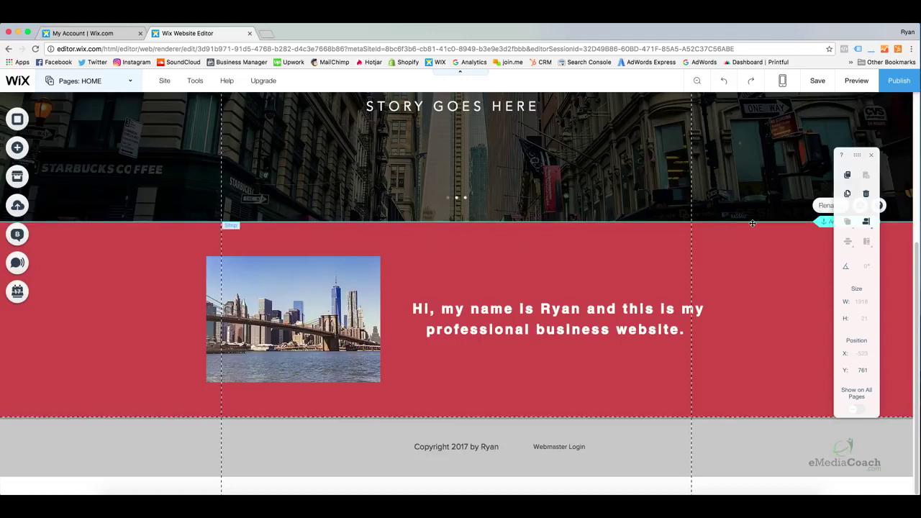
scroll(737, 235, up, 1)
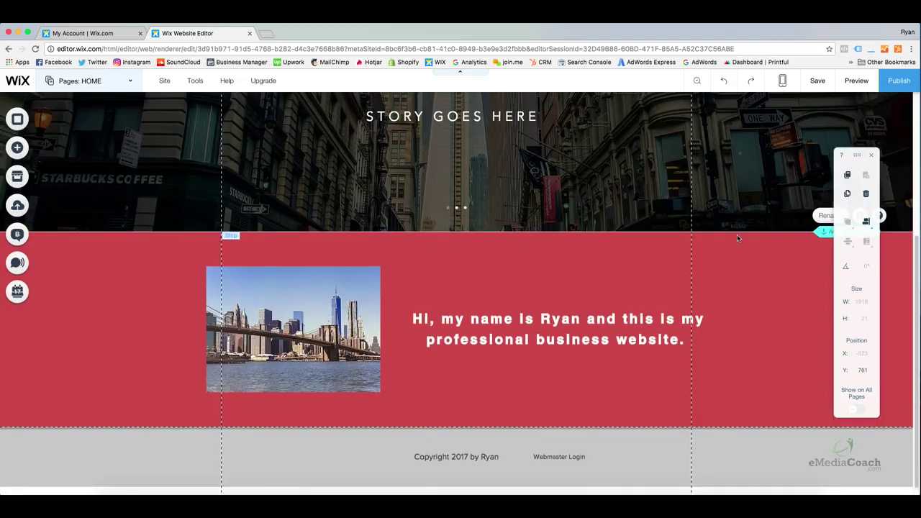
scroll(737, 235, up, 5)
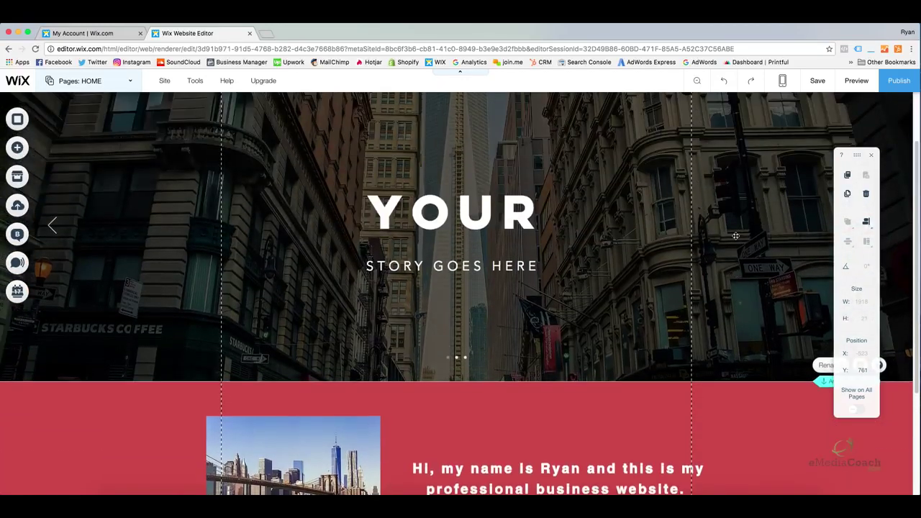
Scroll up to the Home page header with the logo and HOME, ABOUT, CONTACT menu
scroll(725, 236, up, 3)
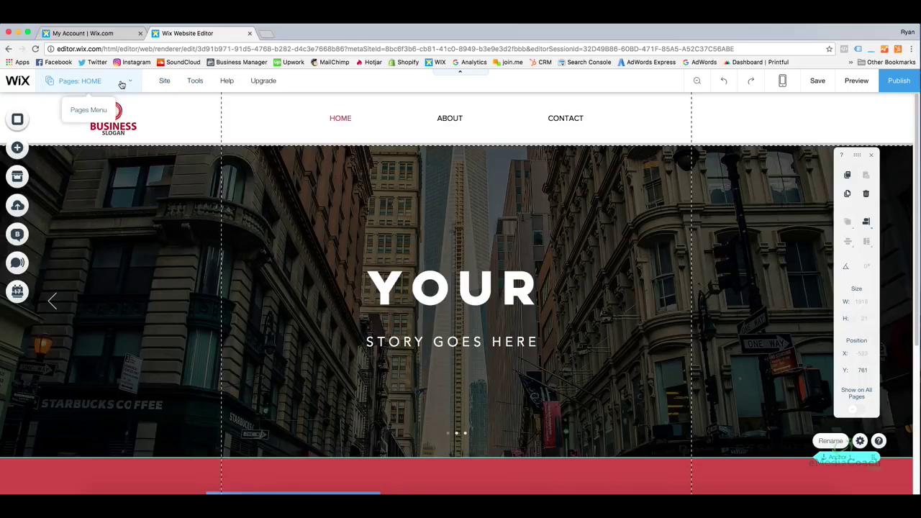
Open Page SEO for HOME from the Pages list's HOME options menu
click(122, 84)
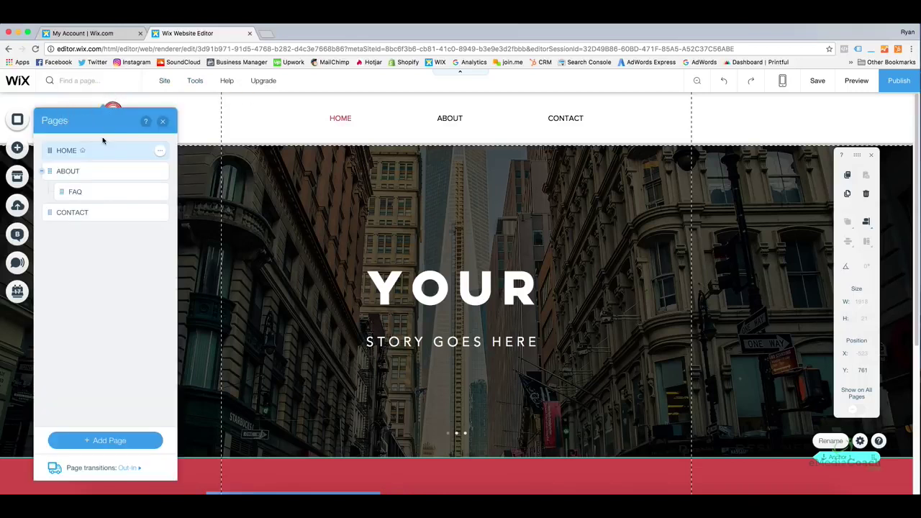
click(159, 153)
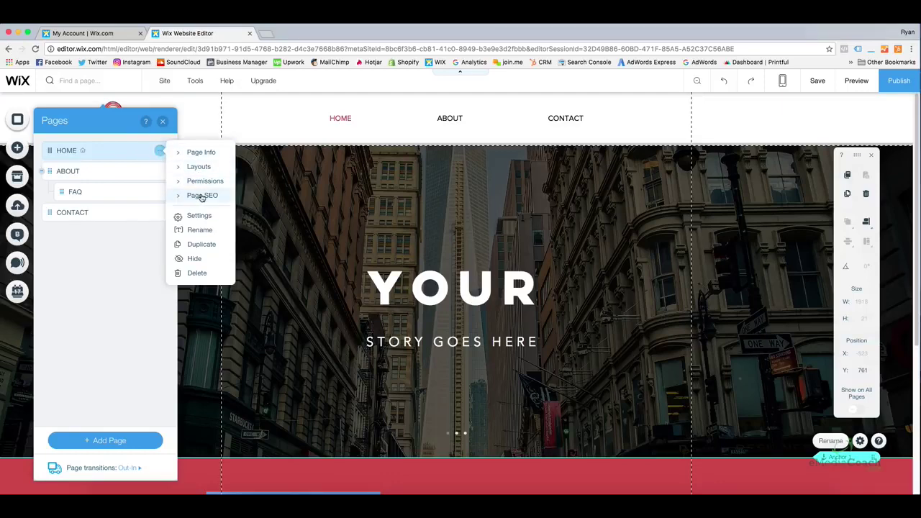
click(202, 196)
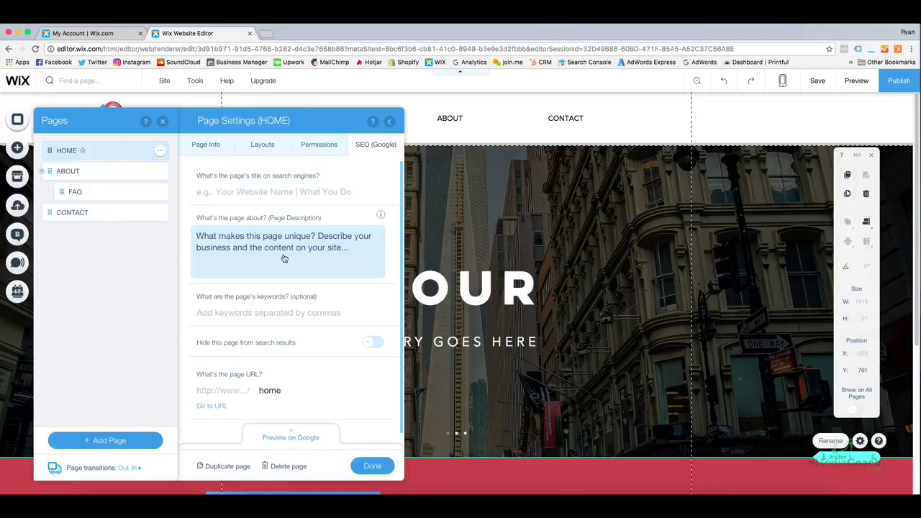
Enter 'Professioanl Business Sevices | My Business' as the Home page's search-engine title
mouse_move(159, 173)
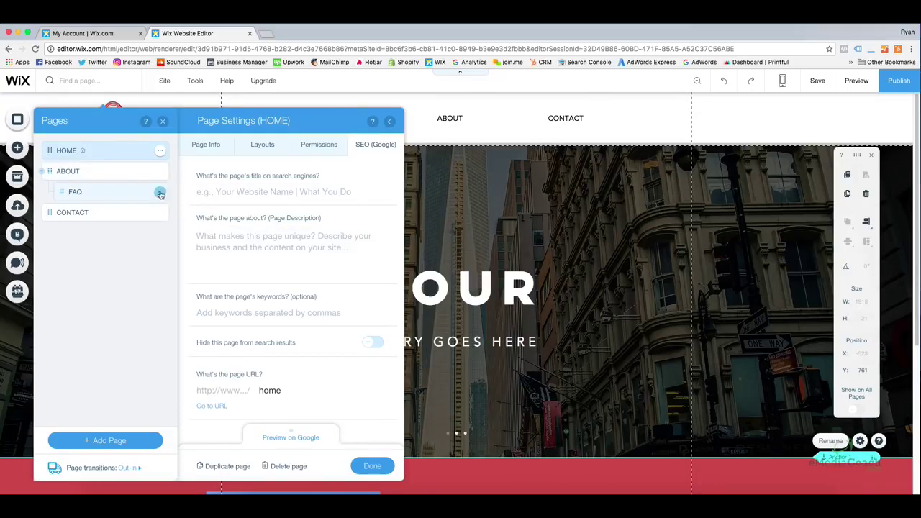
click(252, 193)
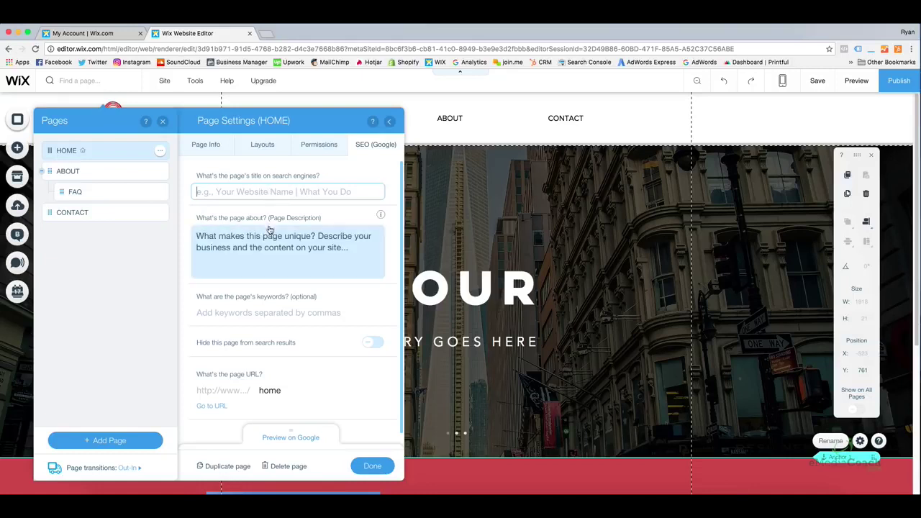
click(281, 191)
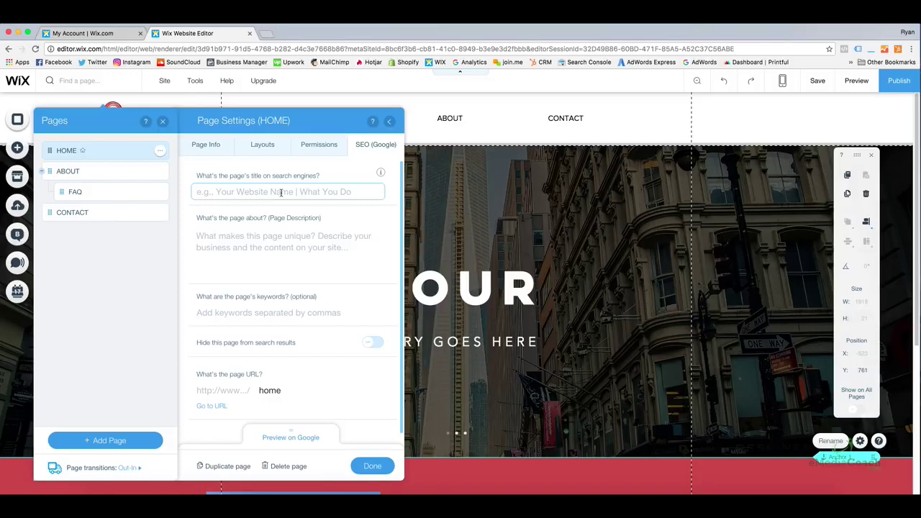
click(281, 192)
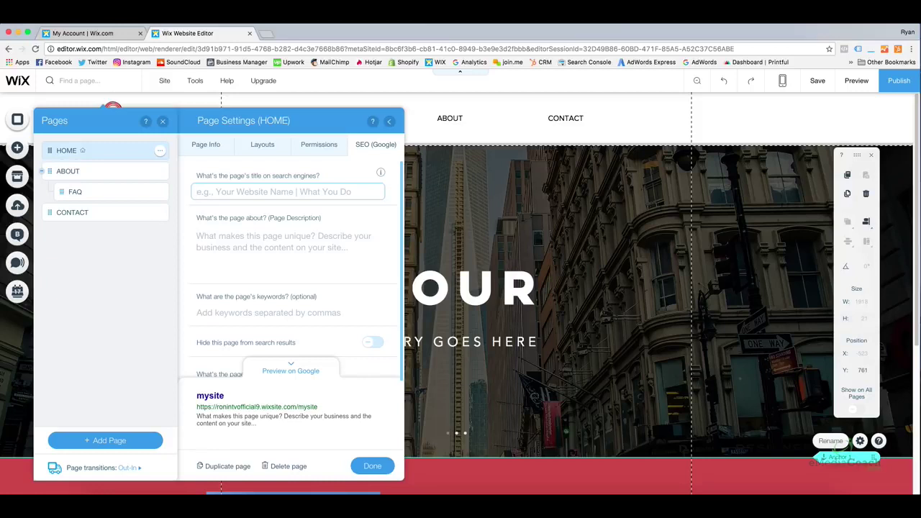
text(Profe)
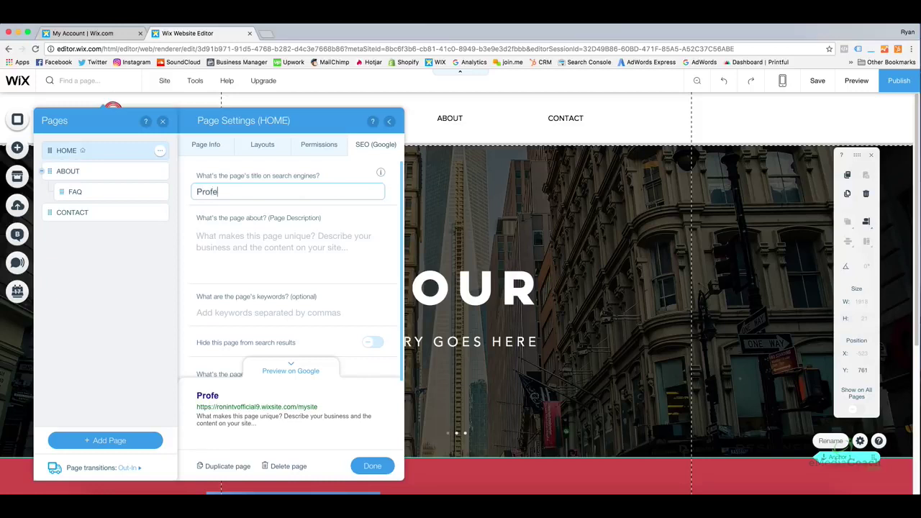
text(ssioanl Bus)
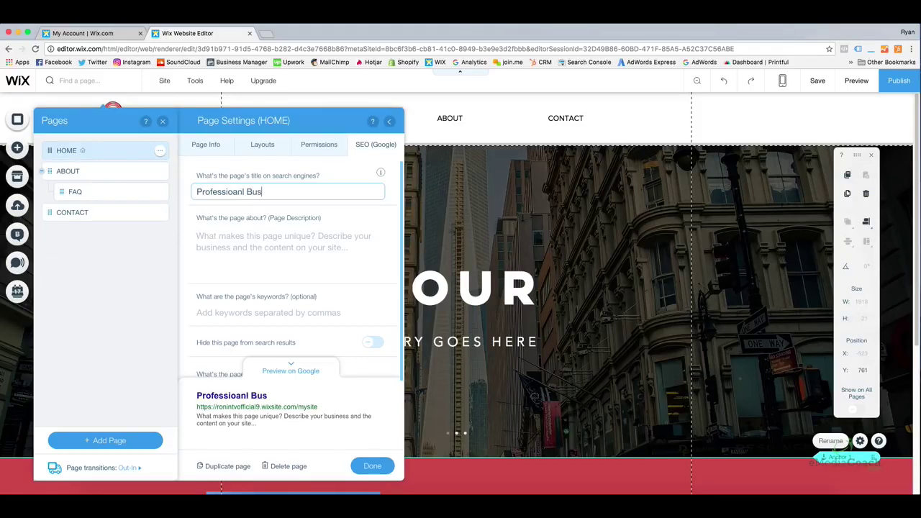
text(iness Sevices )
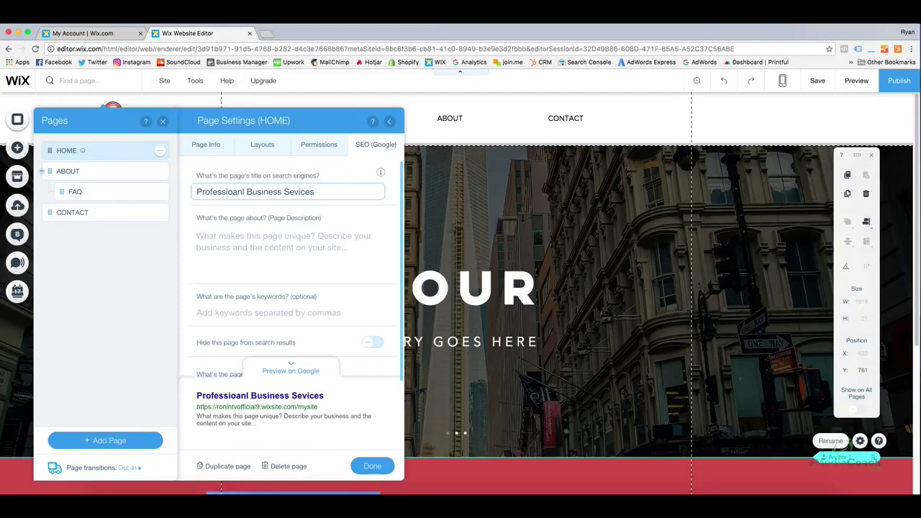
text(| My Business)
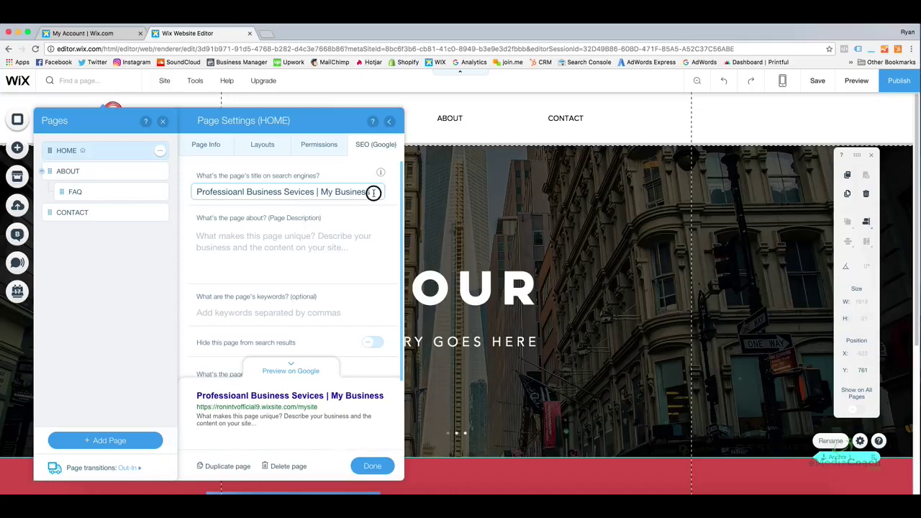
drag(373, 193, 167, 194)
click(255, 192)
click(338, 192)
click(306, 240)
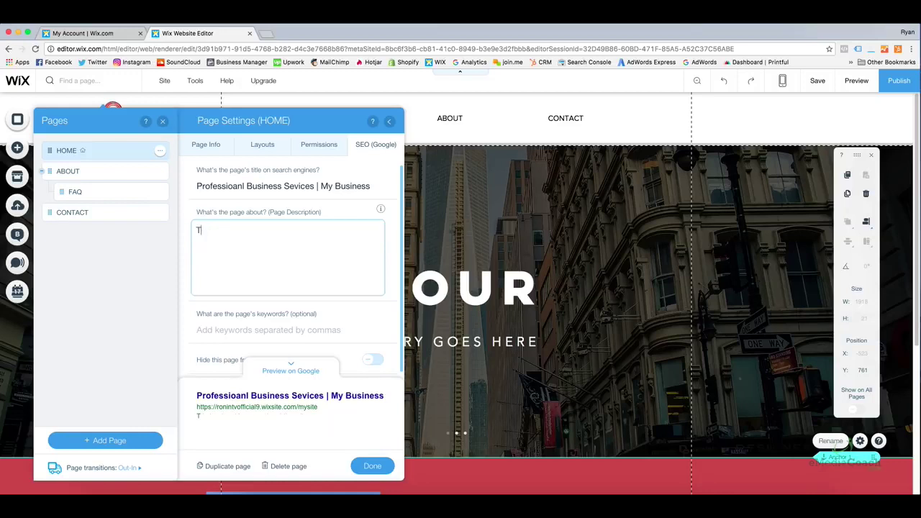
Write the Home page description 'This is my business and this is what we do...' ending 'Call now!'
text(This is my business and t)
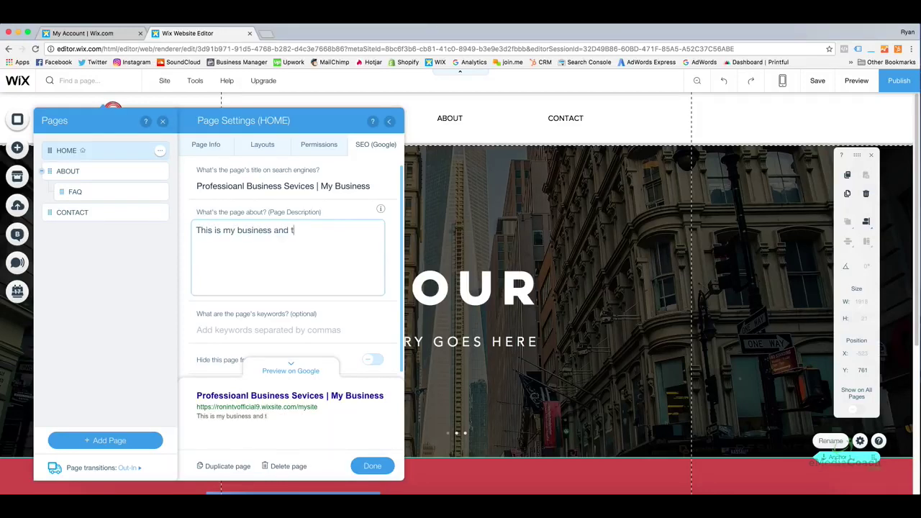
text(his is what we do. Coll)
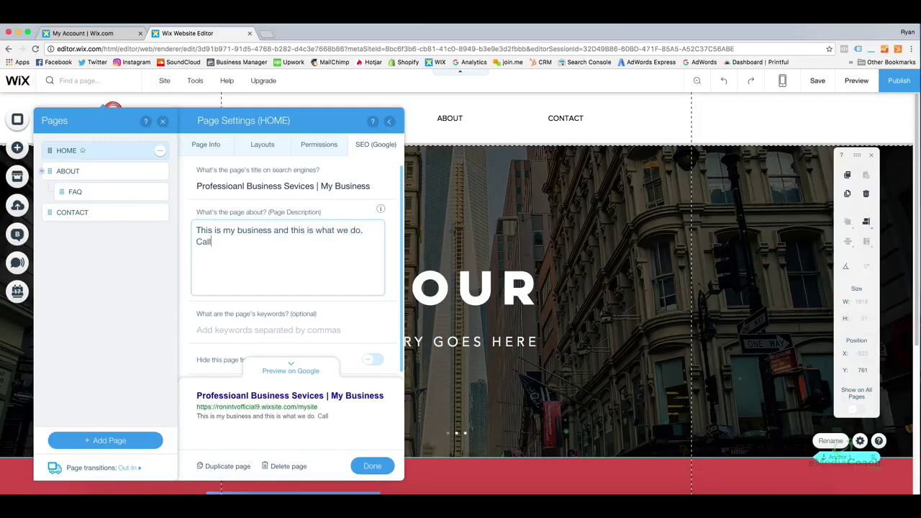
key(BackSpace)
key(BackSpace)
key(BackSpace)
key(BackSpace)
key(BackSpace)
key(BackSpace)
text(in wherever. Call now!)
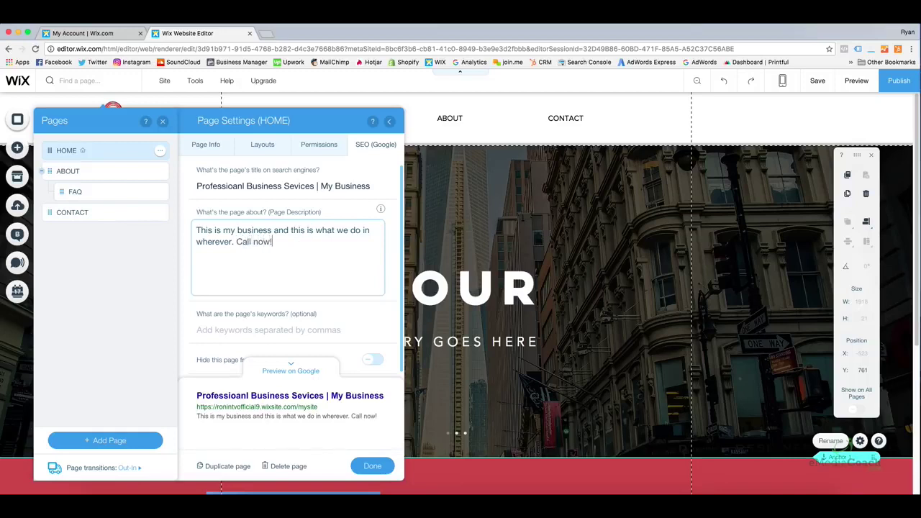
triple_click(280, 247)
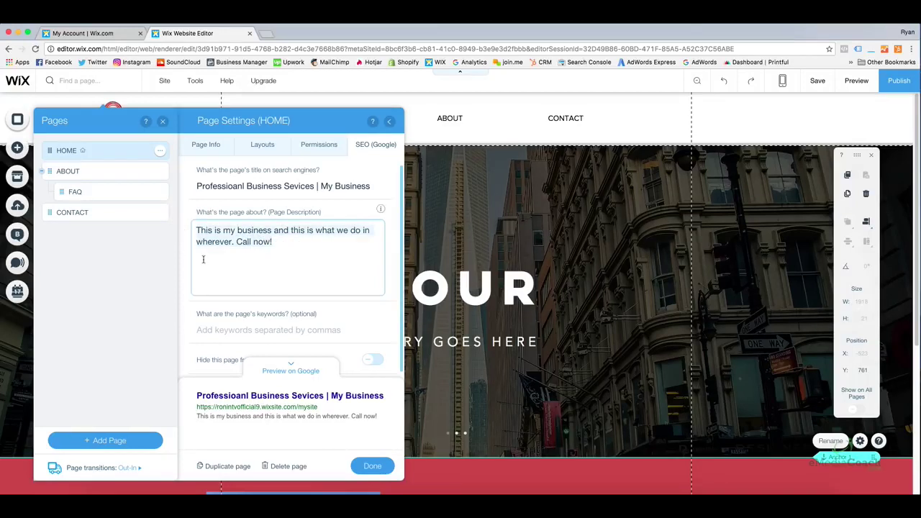
click(232, 267)
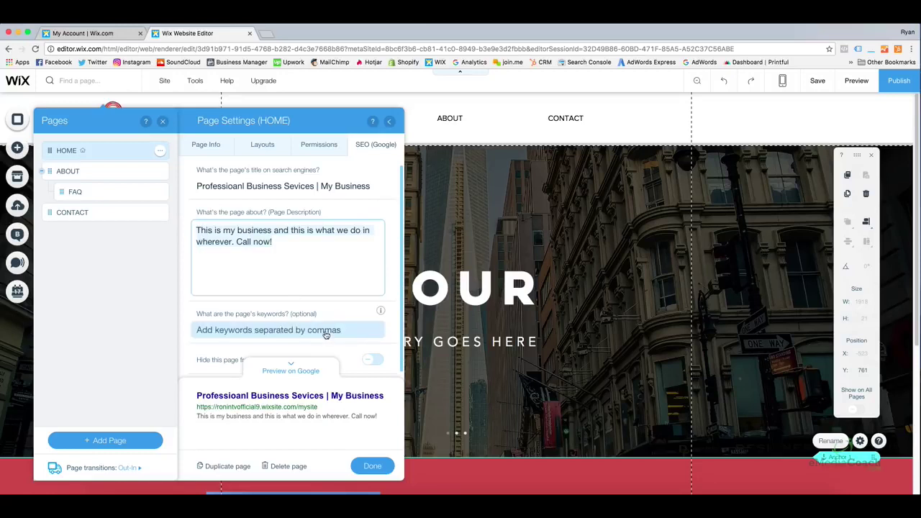
click(397, 243)
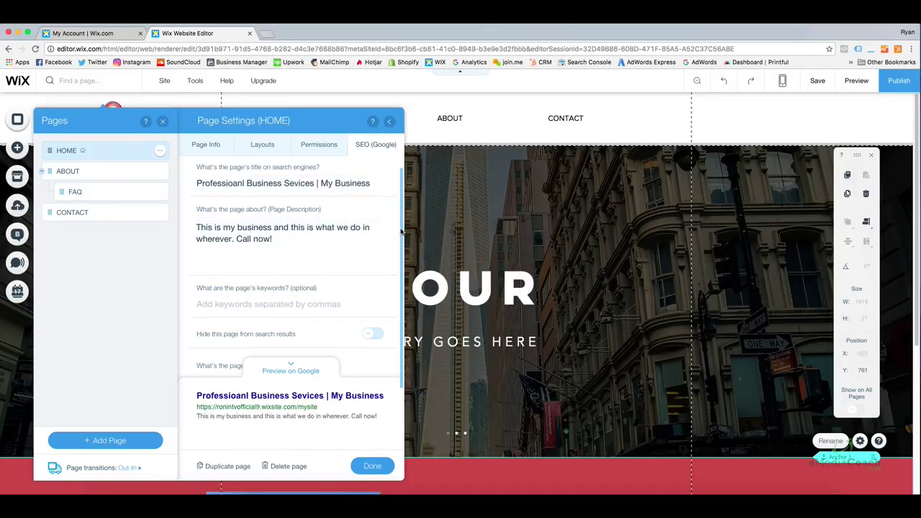
drag(402, 232, 396, 269)
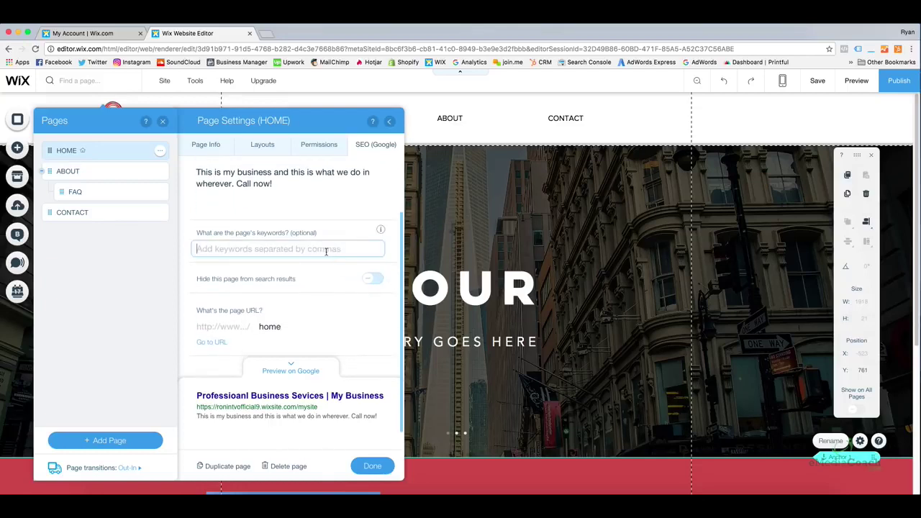
mouse_move(401, 247)
mouse_down()
mouse_move(401, 259)
mouse_move(397, 181)
mouse_move(400, 260)
mouse_up()
Set the Home page keywords to 'Business Sevices,'
click(344, 238)
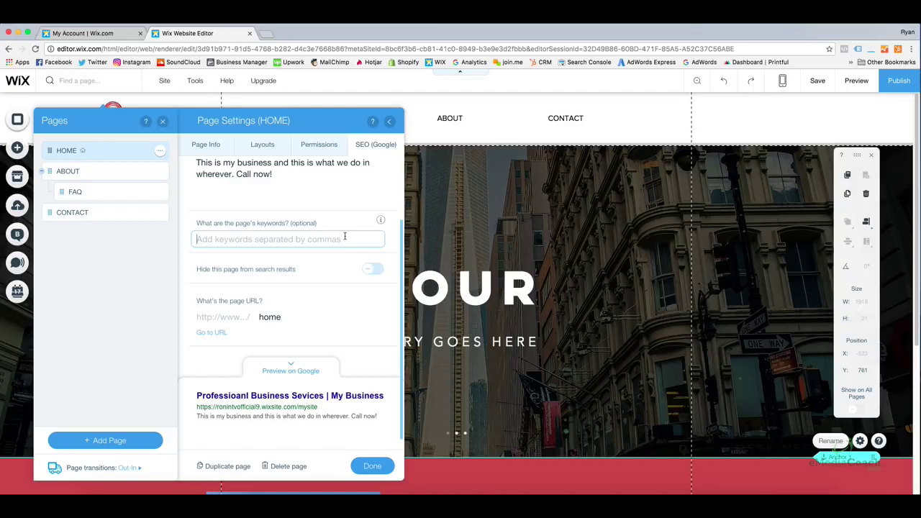
text(Business Se)
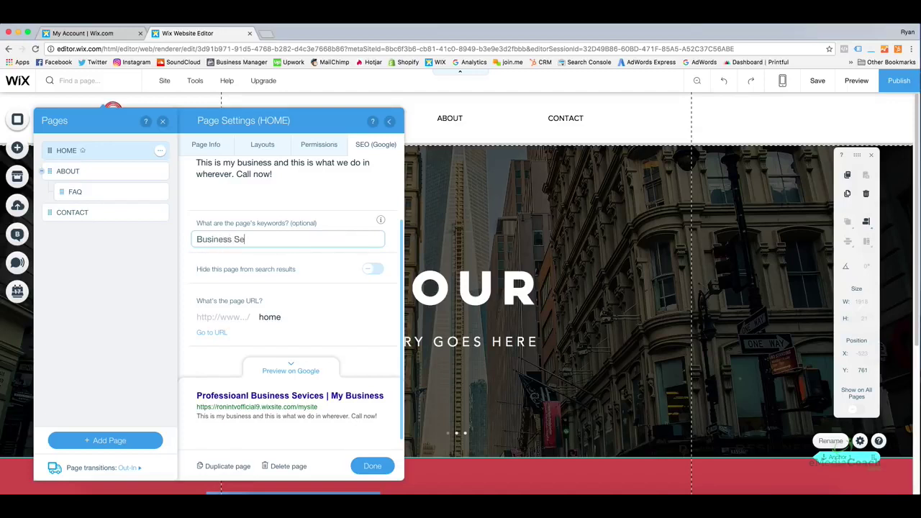
text(vices, etc.)
key(BackSpace)
key(BackSpace)
key(BackSpace)
key(BackSpace)
key(BackSpace)
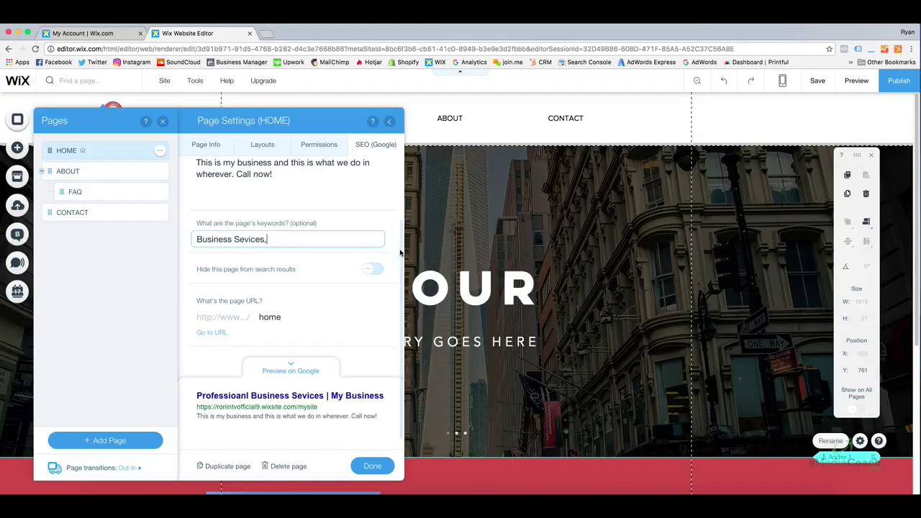
click(290, 316)
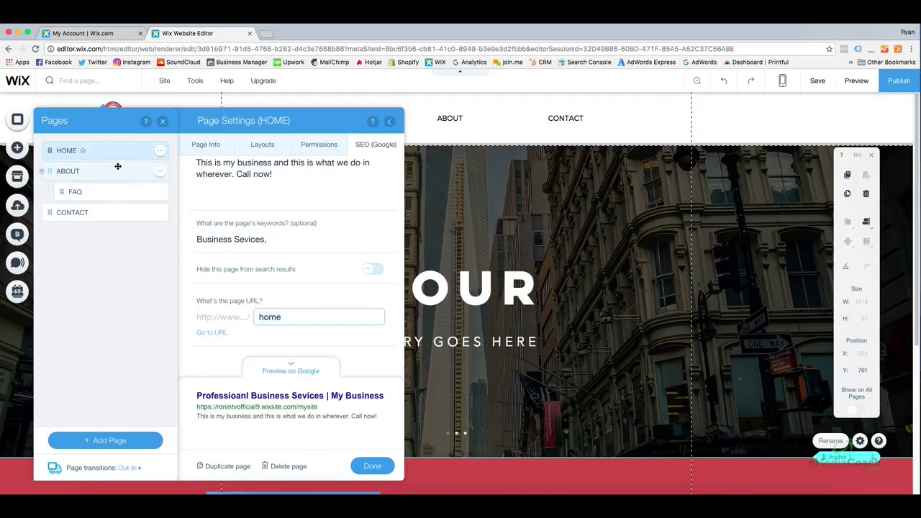
click(160, 173)
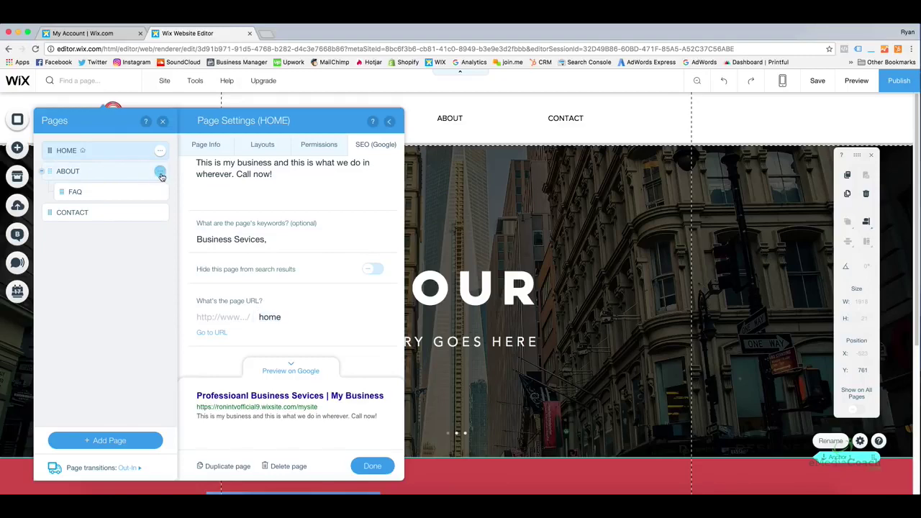
Try 'webdesign' as the About page URL, restore 'about', and close its settings
click(204, 216)
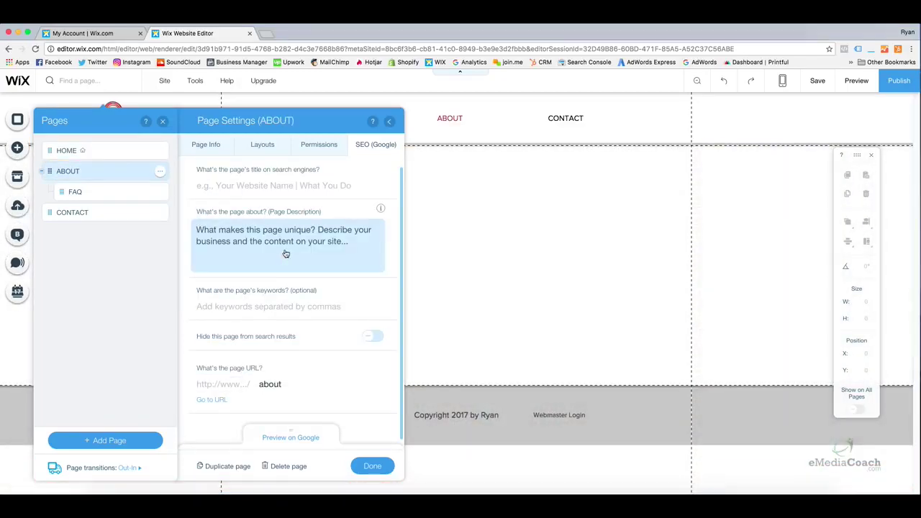
click(300, 381)
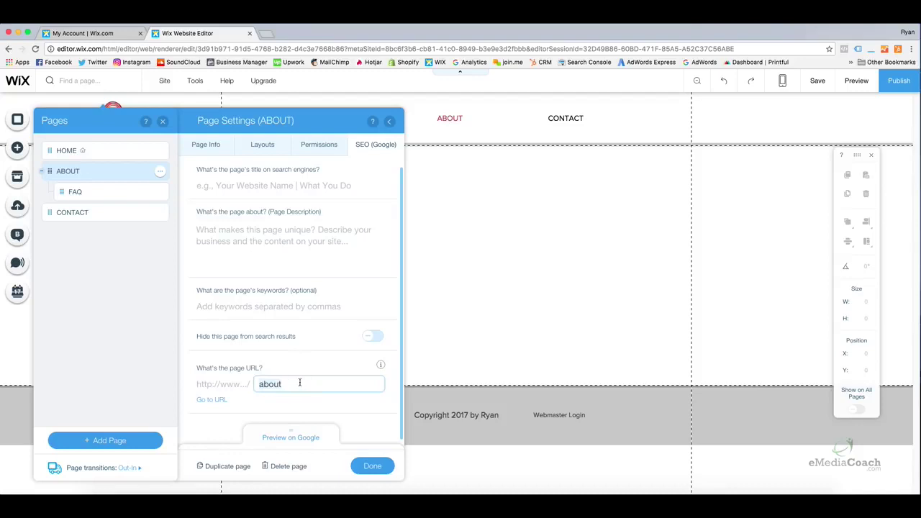
key(BackSpace)
key(BackSpace)
key(BackSpace)
key(BackSpace)
key(BackSpace)
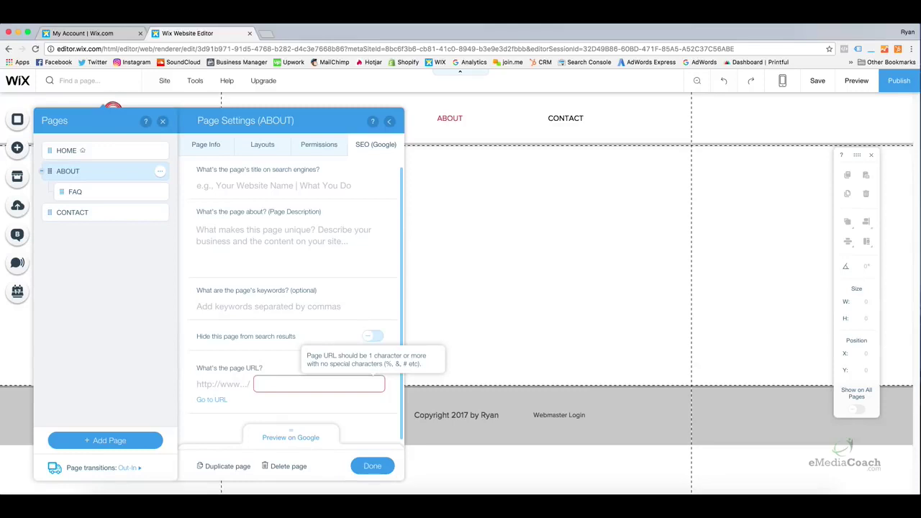
text(webdesign)
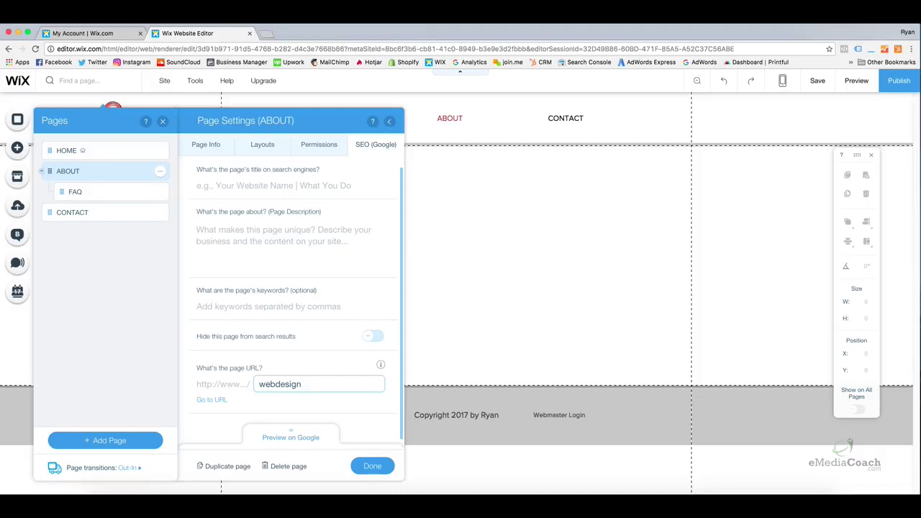
key(BackSpace)
key(BackSpace)
key(BackSpace)
key(BackSpace)
key(BackSpace)
key(BackSpace)
key(BackSpace)
key(BackSpace)
key(BackSpace)
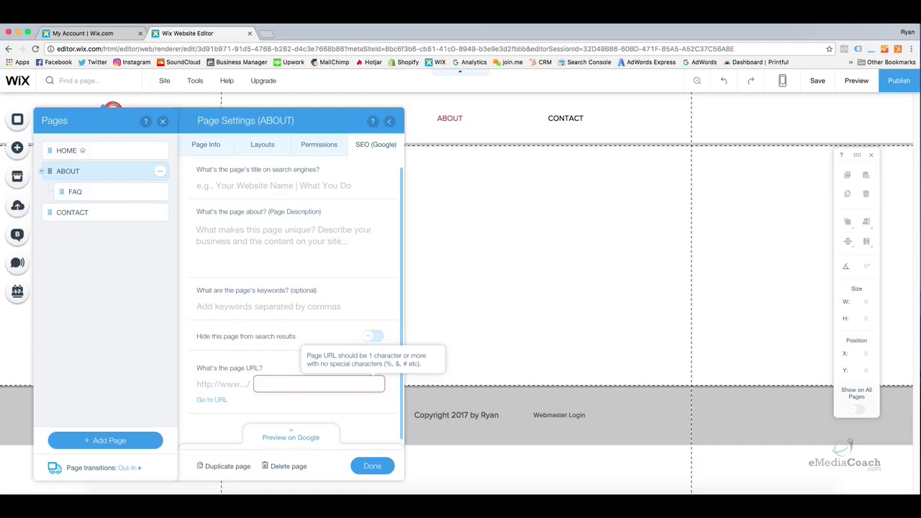
text(about)
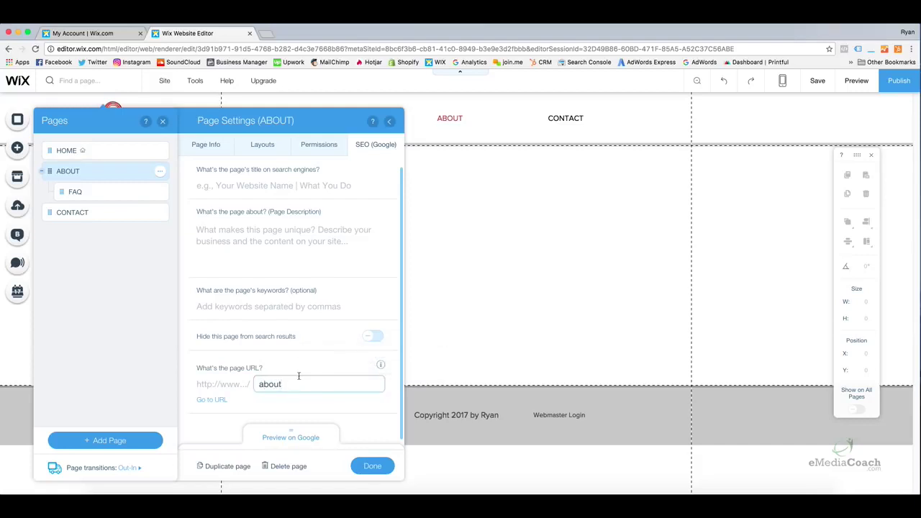
click(290, 379)
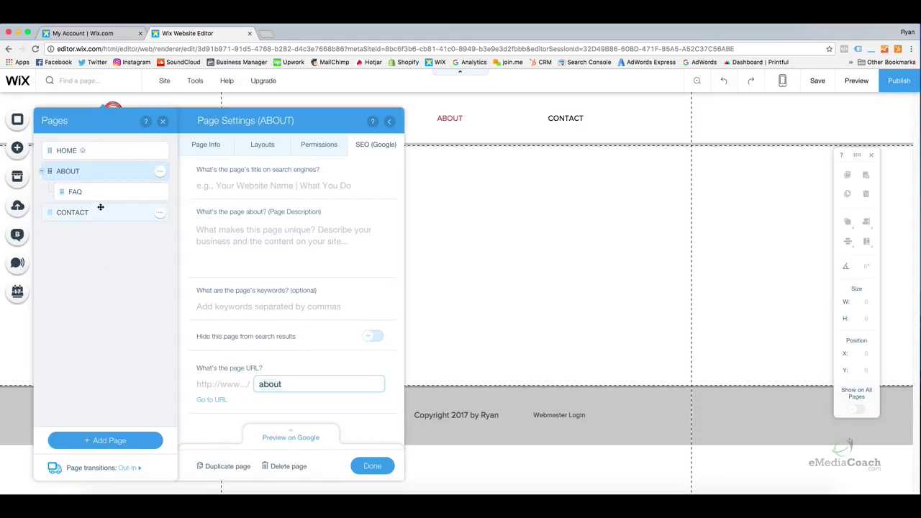
click(377, 464)
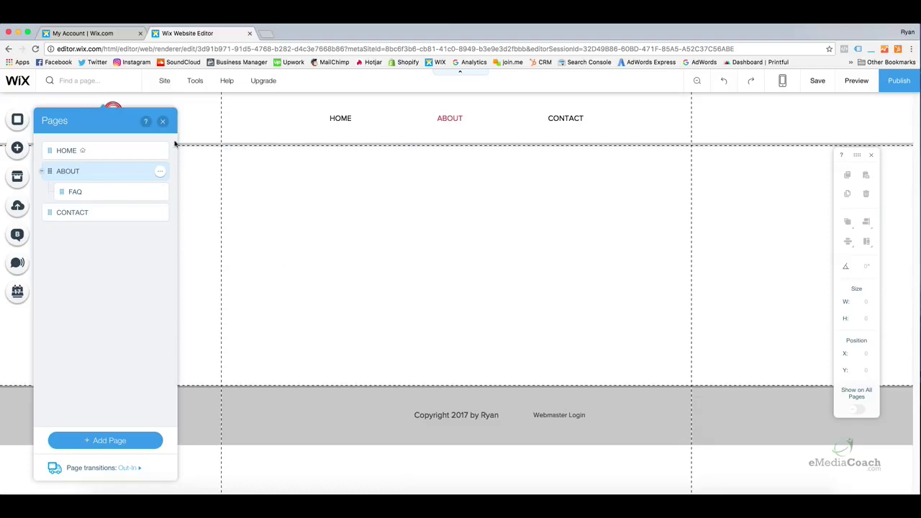
Open Site Manager's SEO section and focus the empty Header Code meta tags box
click(163, 121)
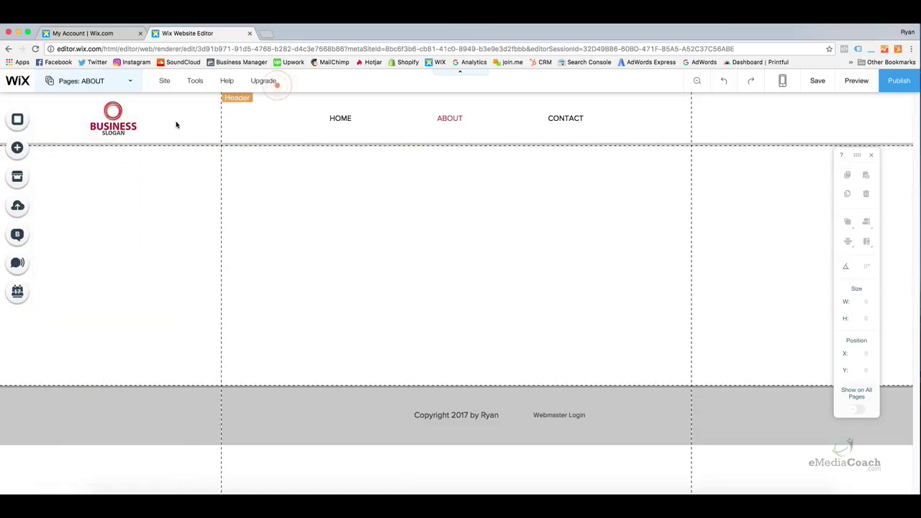
mouse_move(167, 85)
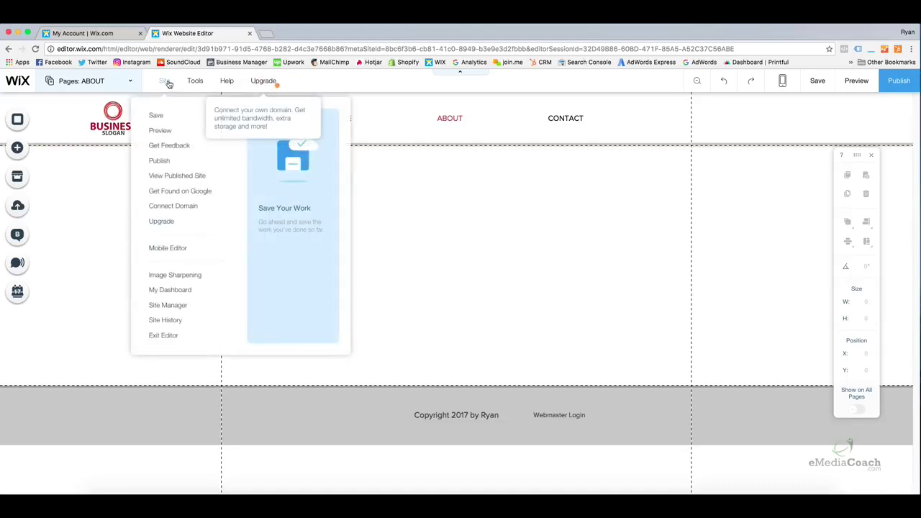
click(167, 305)
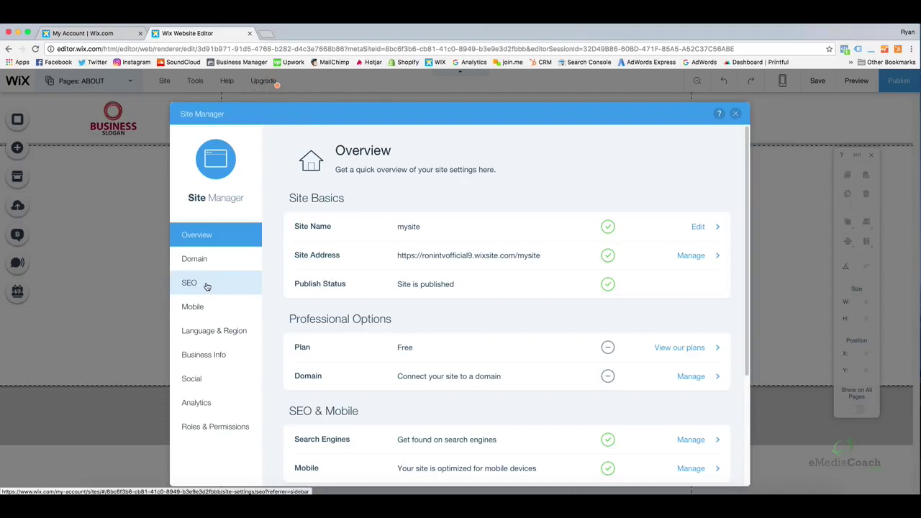
click(206, 286)
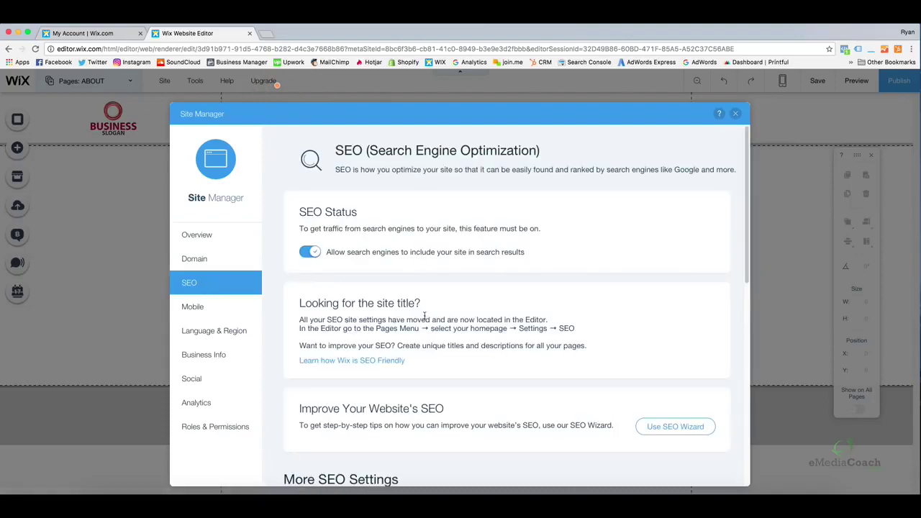
scroll(425, 316, down, 2)
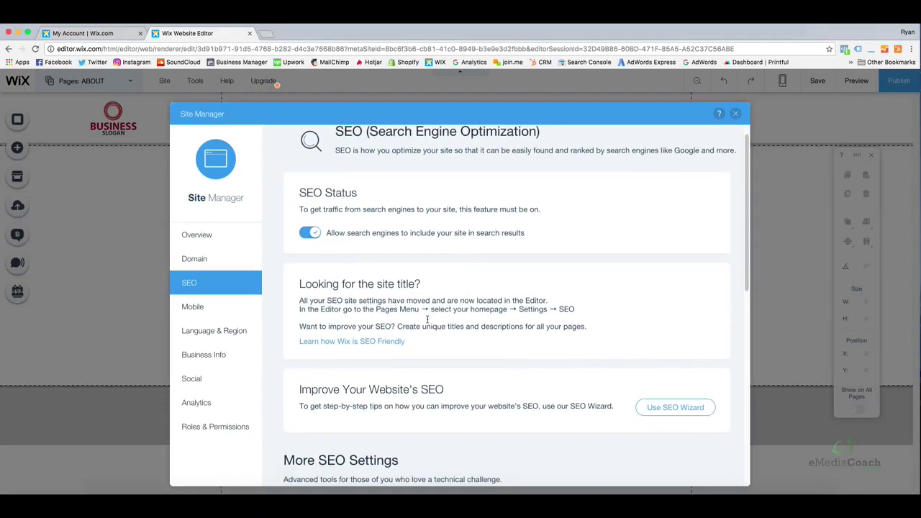
scroll(427, 318, down, 5)
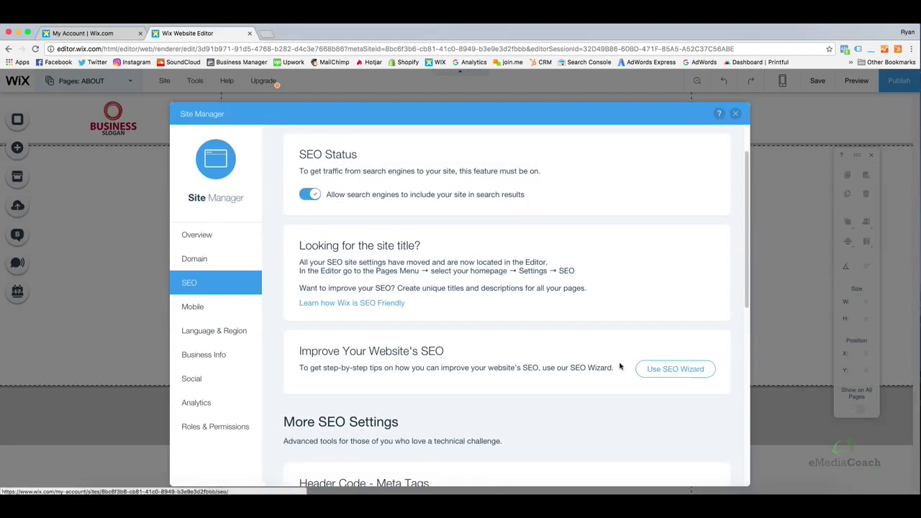
drag(746, 238, 748, 364)
click(460, 282)
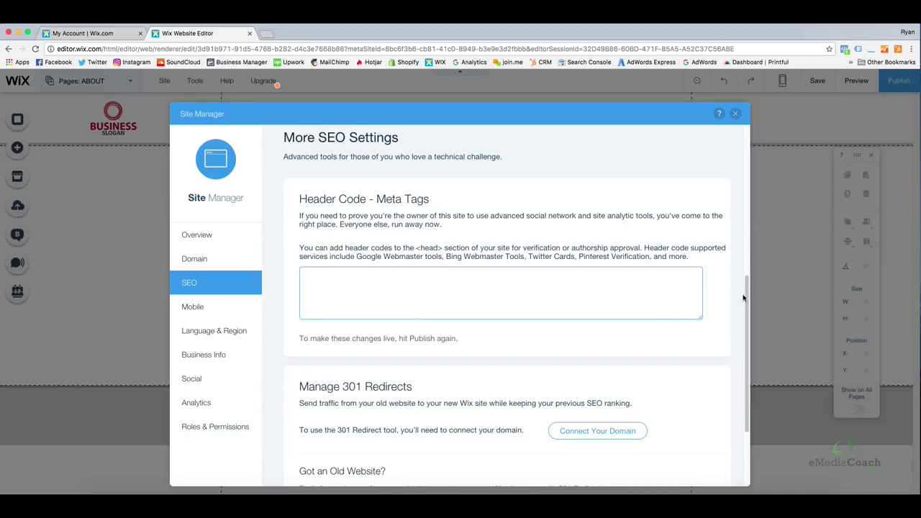
Open a new 301 redirect mapping under Manage 301 Redirects, leaving the old-page URL field empty
scroll(744, 286, down, 1)
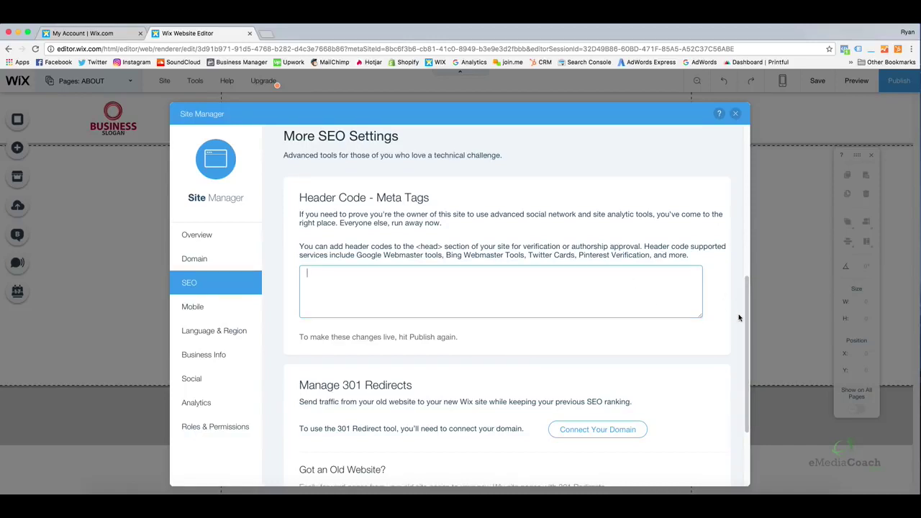
drag(744, 298, 748, 369)
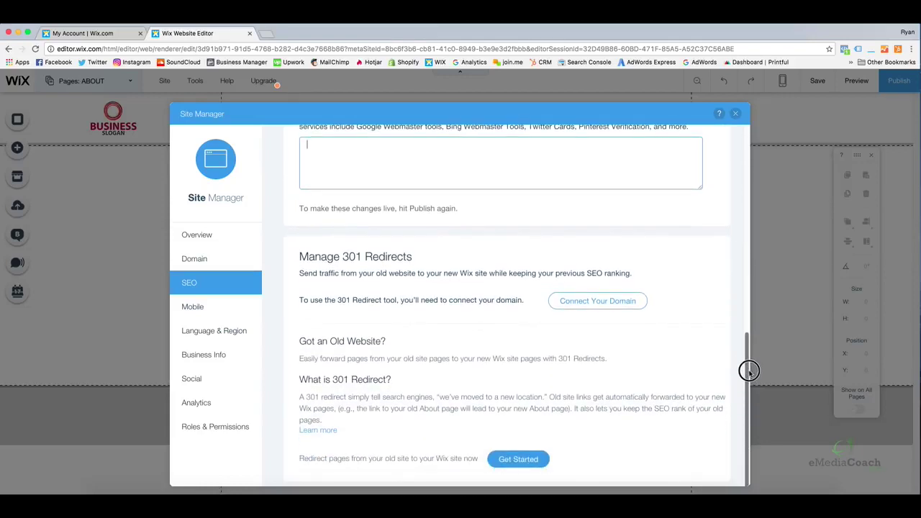
drag(416, 257, 343, 259)
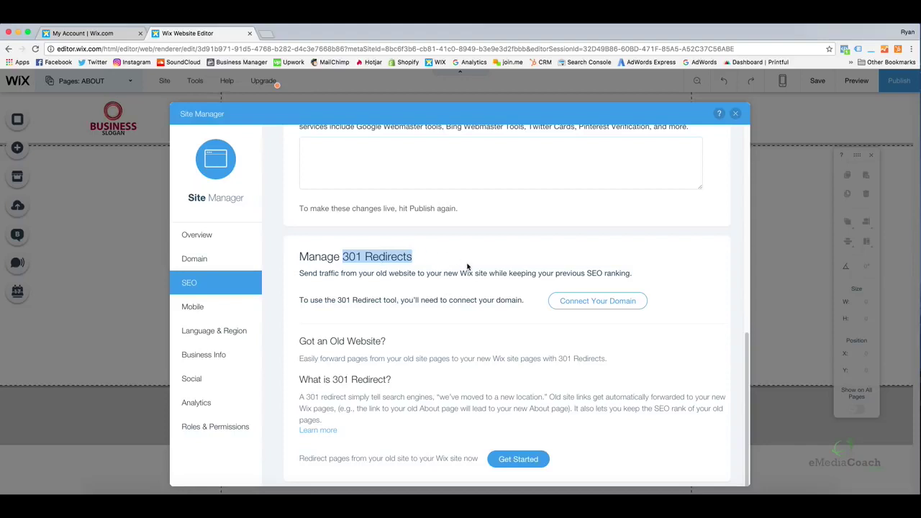
drag(489, 272, 460, 273)
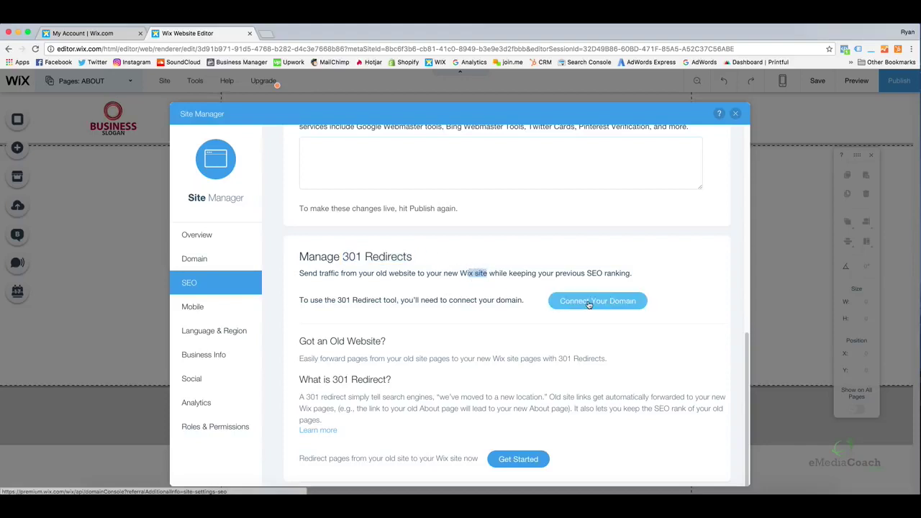
click(517, 459)
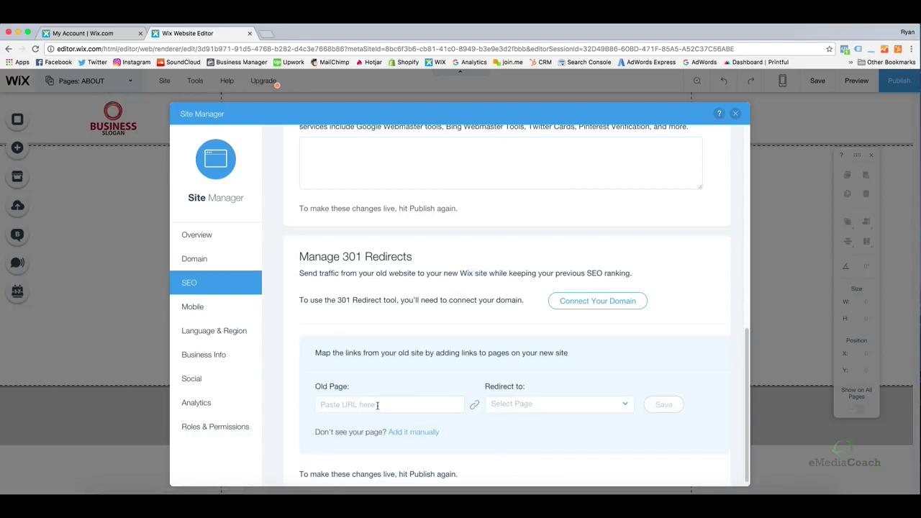
click(380, 405)
Look through the Redirect to page list without picking a page, then exit the Site Manager
click(528, 406)
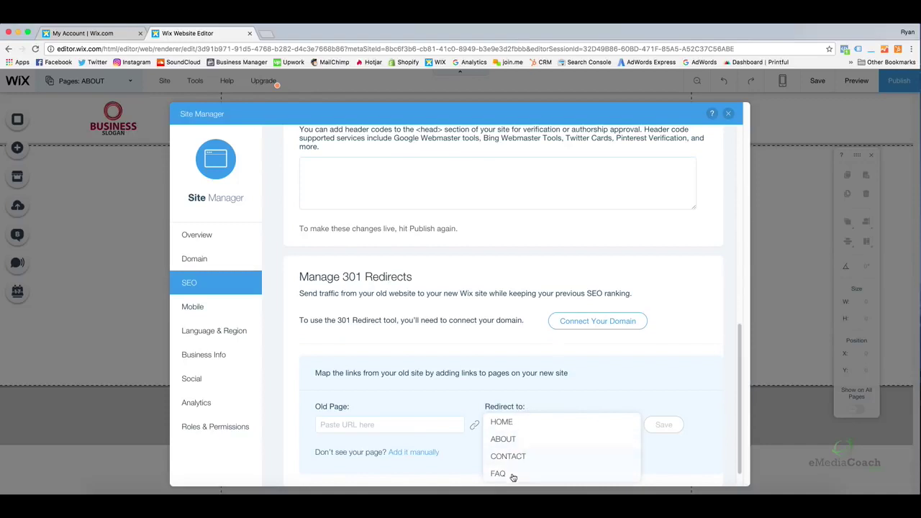
click(642, 426)
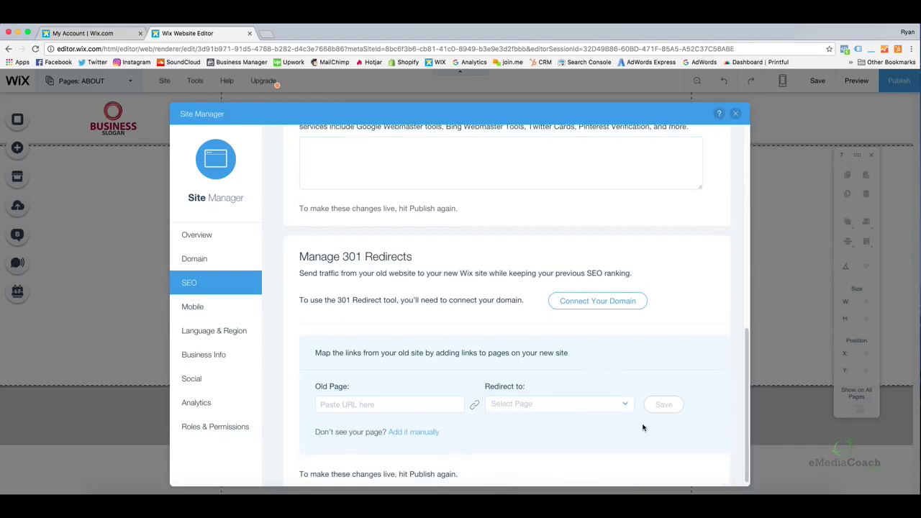
scroll(620, 370, up, 15)
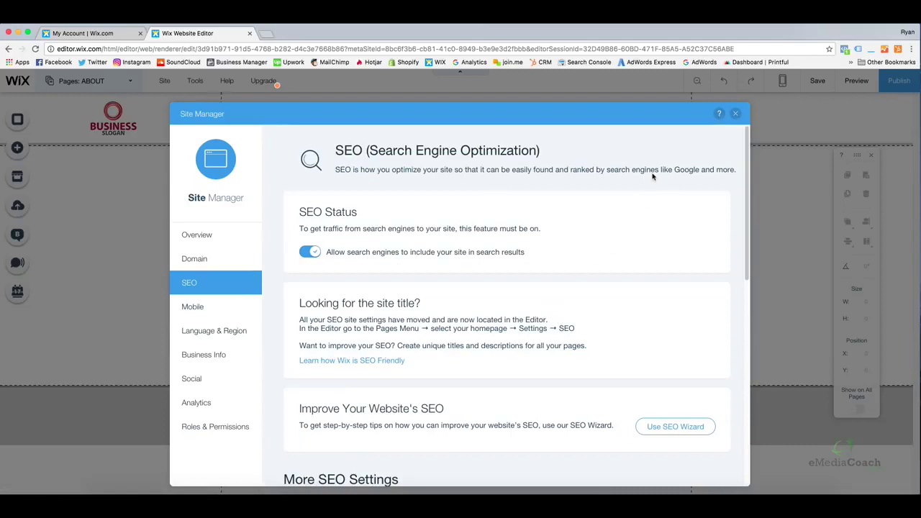
click(736, 115)
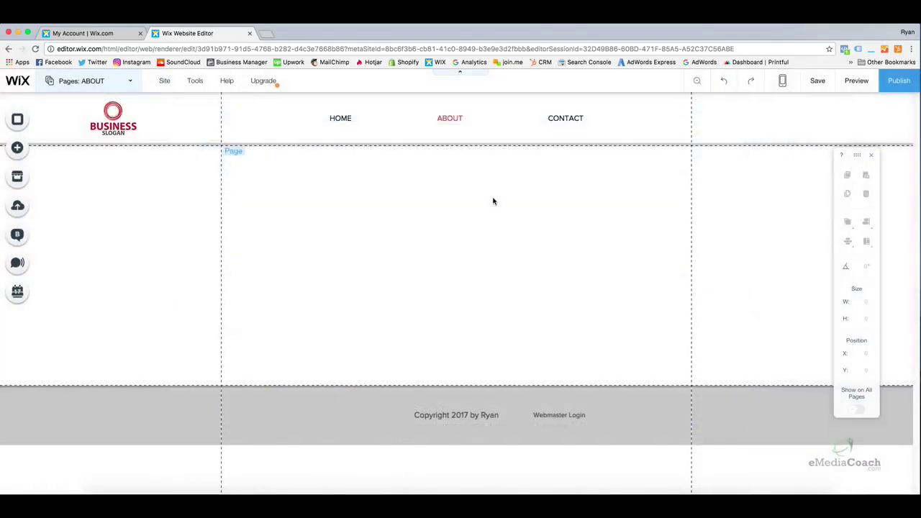